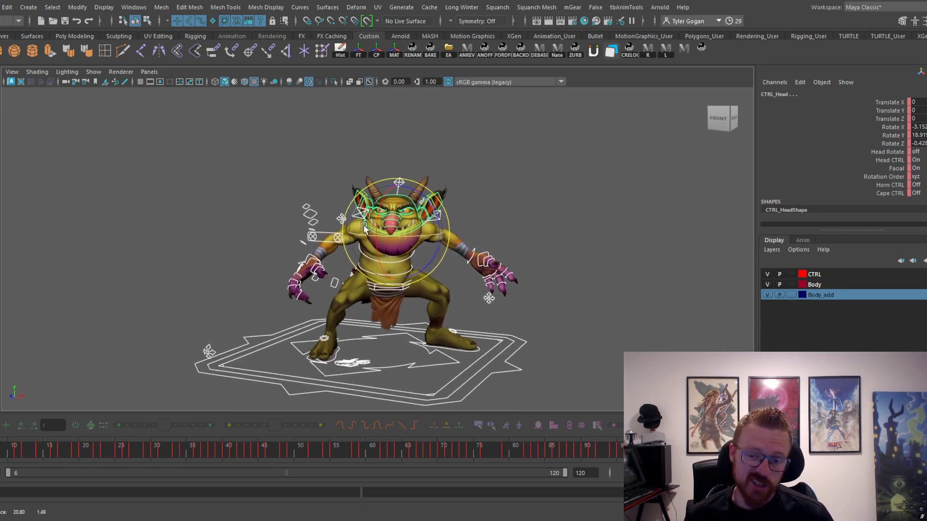
# - Set the animation end frame to 130 and extend the playback range to the full length
pyautogui.keyDown('alt'); pyautogui.moveTo(364, 226); pyautogui.dragTo(353, 231, button='middle'); pyautogui.keyUp('alt')
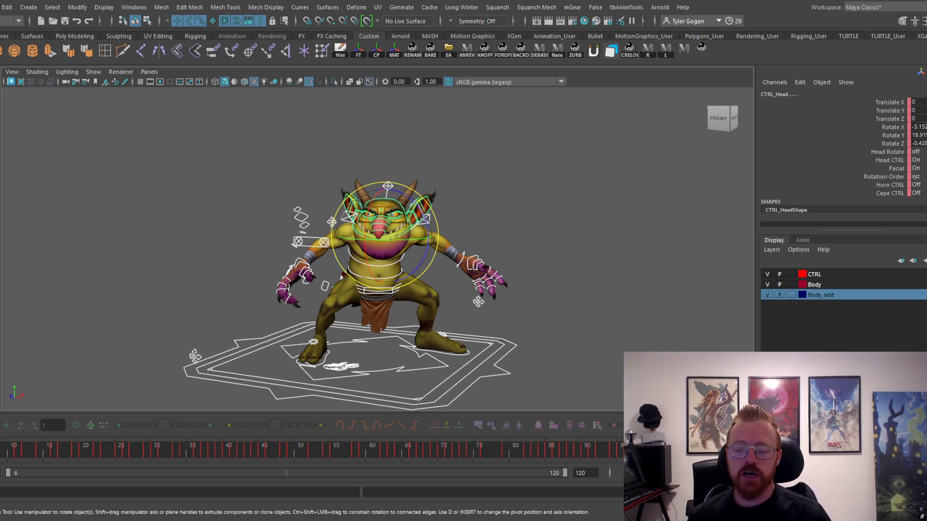
pyautogui.keyDown('alt'); pyautogui.moveTo(332, 275); pyautogui.dragTo(314, 275); pyautogui.keyUp('alt')
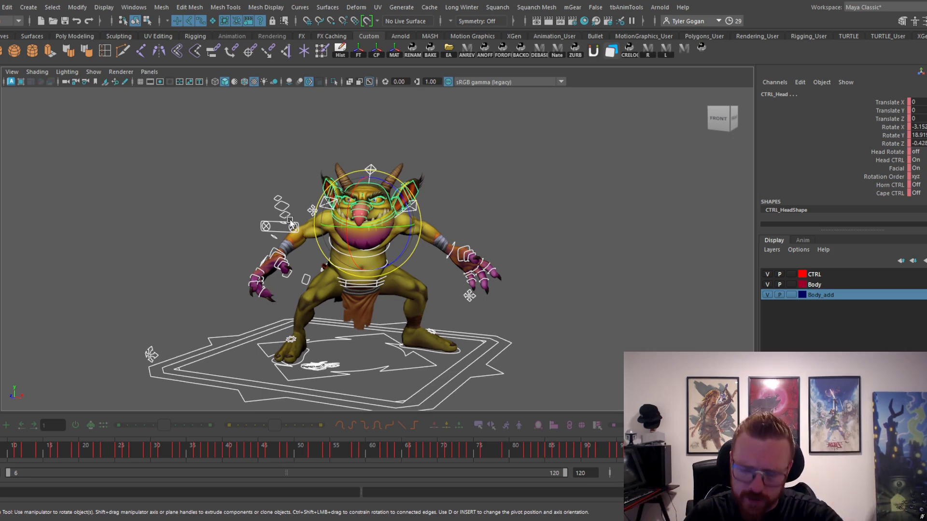
pyautogui.moveTo(12, 449); pyautogui.dragTo(741, 420)
pyautogui.doubleClick(587, 475)
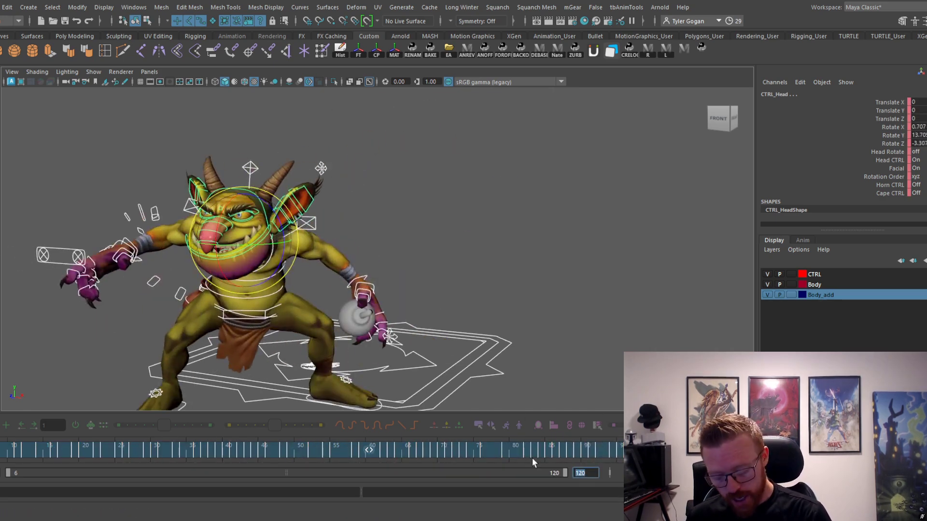
pyautogui.write('130')
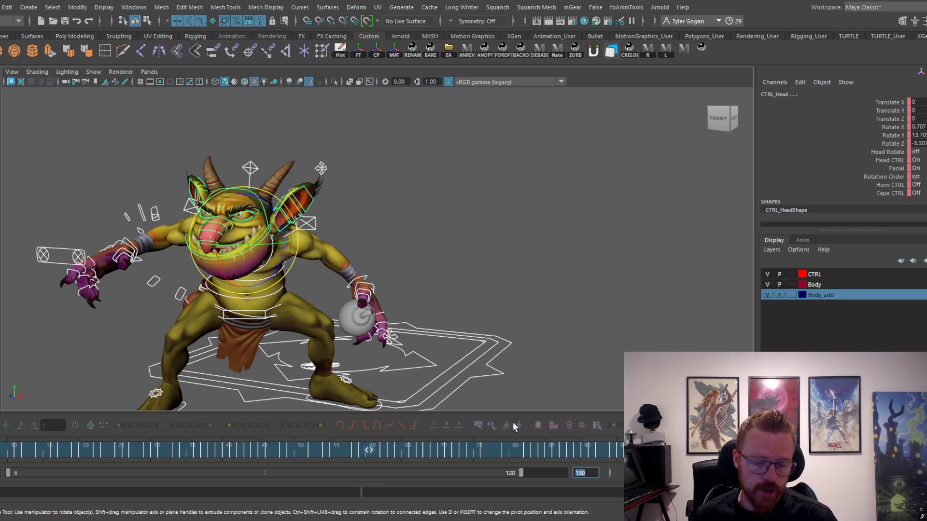
pyautogui.press('Return')
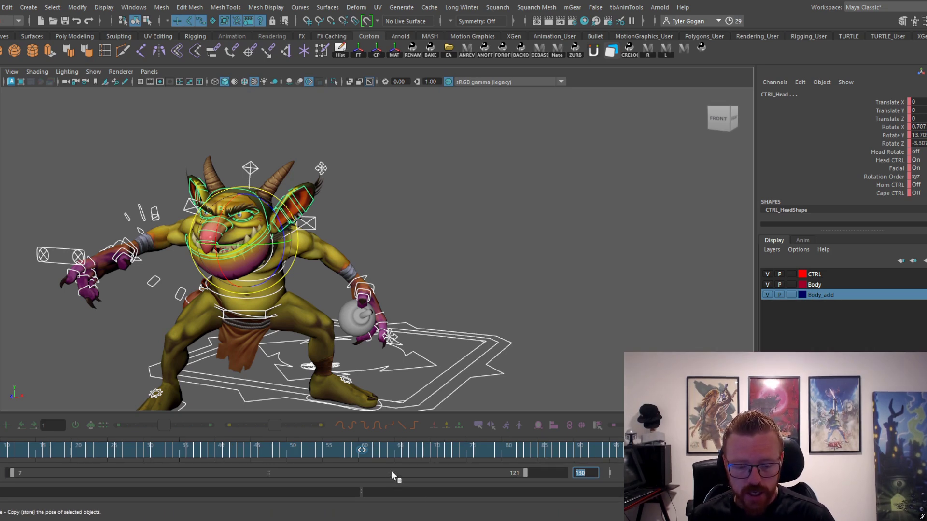
pyautogui.scroll(3, 488, 265)
pyautogui.doubleClick(401, 471)
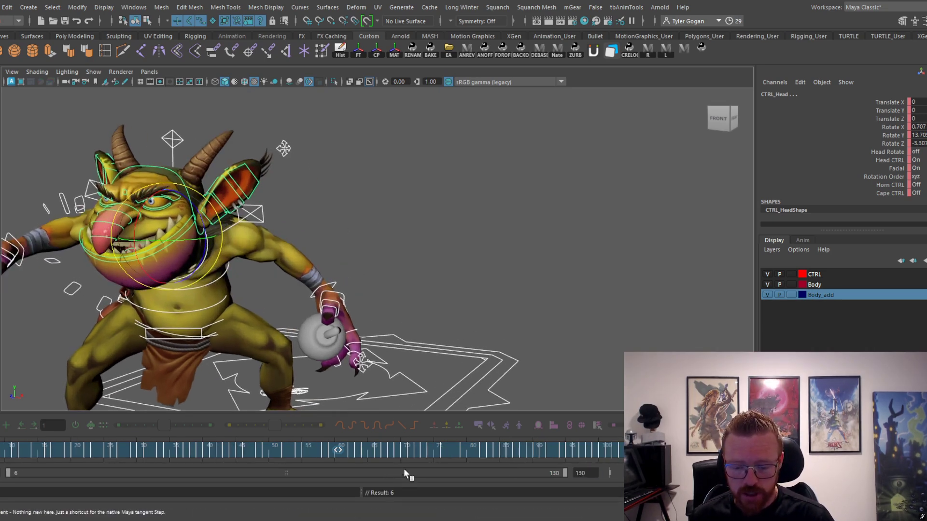
# - Delete all existing keys of the selected rig controls across the whole timeline
pyautogui.scroll(-1, 475, 346)
pyautogui.keyDown('alt'); pyautogui.moveTo(476, 345); pyautogui.dragTo(515, 353, button='middle'); pyautogui.keyUp('alt')
pyautogui.moveTo(259, 448); pyautogui.dragTo(1, 450)
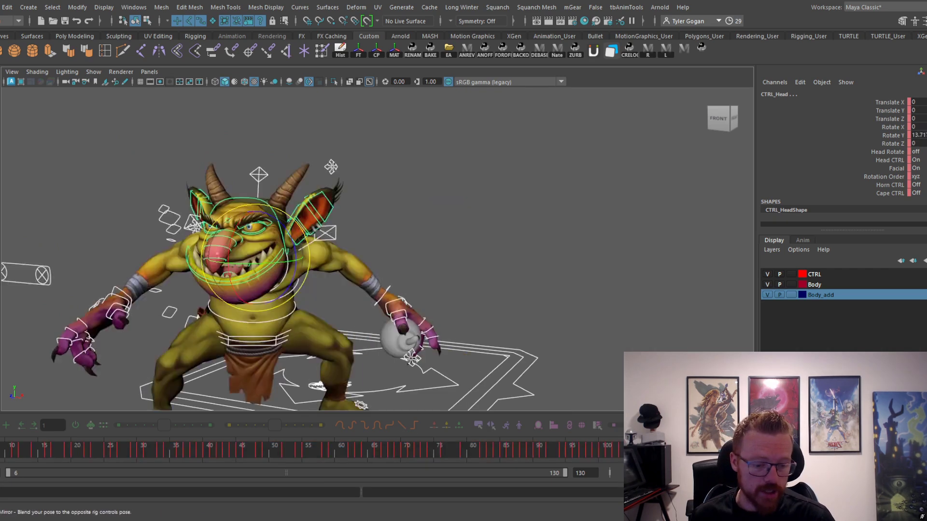
pyautogui.keyDown('shift'); pyautogui.moveTo(797, 450); pyautogui.dragTo(17, 459); pyautogui.keyUp('shift')
pyautogui.press('Delete')
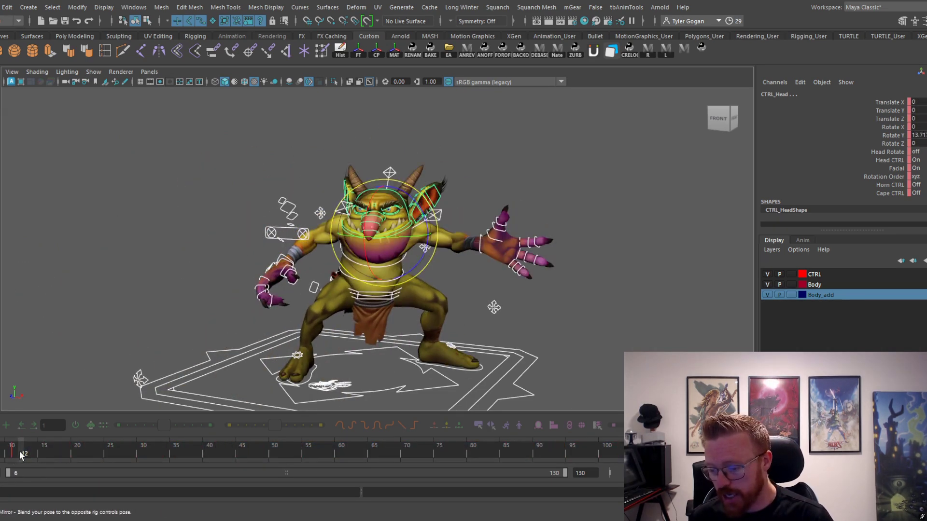
pyautogui.click(27, 426)
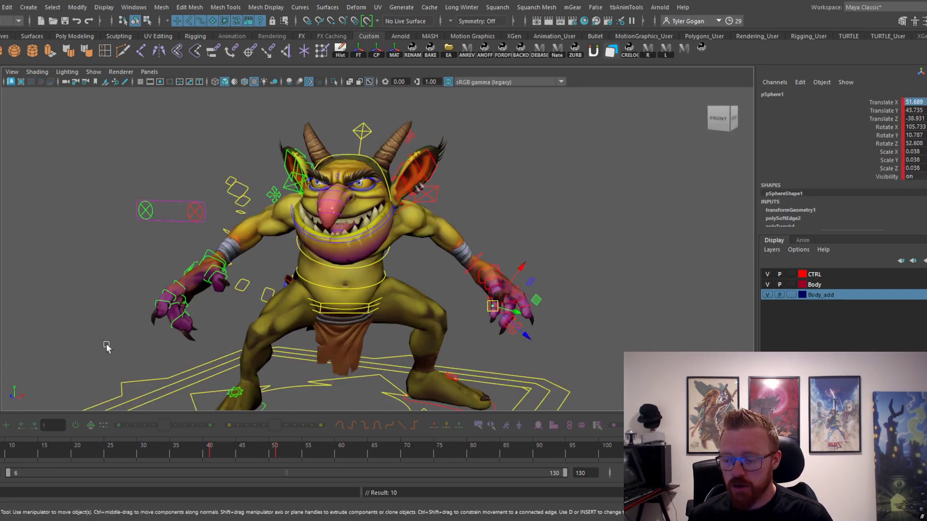
# - Examine the goblin's pose from several angles, with the rig controls hidden and shown
pyautogui.scroll(-4, 305, 208)
pyautogui.keyDown('alt'); pyautogui.moveTo(309, 205); pyautogui.dragTo(395, 143, button='middle'); pyautogui.keyUp('alt')
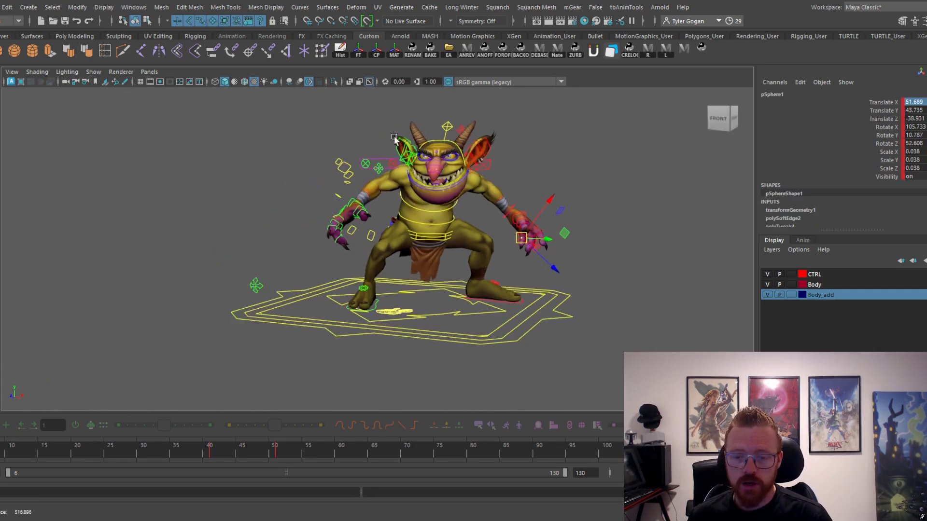
pyautogui.scroll(1, 468, 163)
pyautogui.keyDown('alt'); pyautogui.moveTo(468, 164); pyautogui.dragTo(474, 166); pyautogui.keyUp('alt')
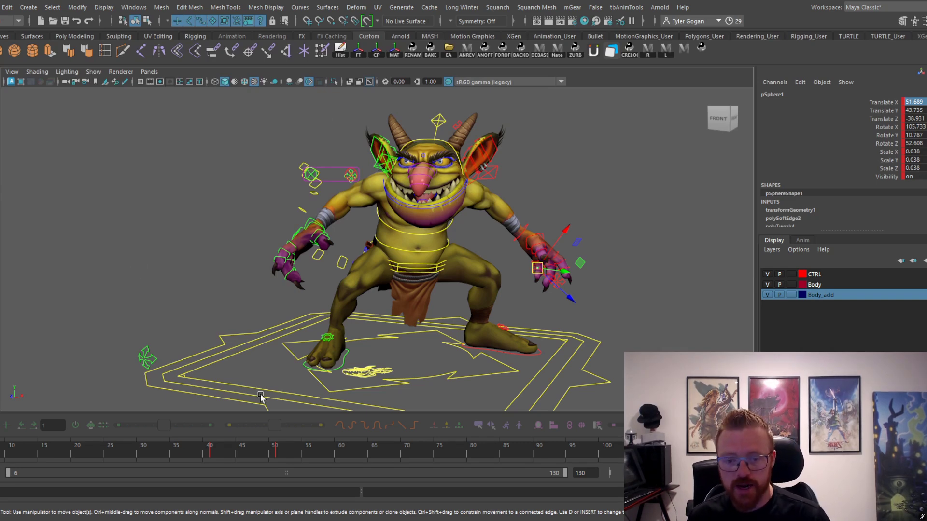
pyautogui.keyDown('alt'); pyautogui.moveTo(347, 127); pyautogui.dragTo(402, 179); pyautogui.keyUp('alt')
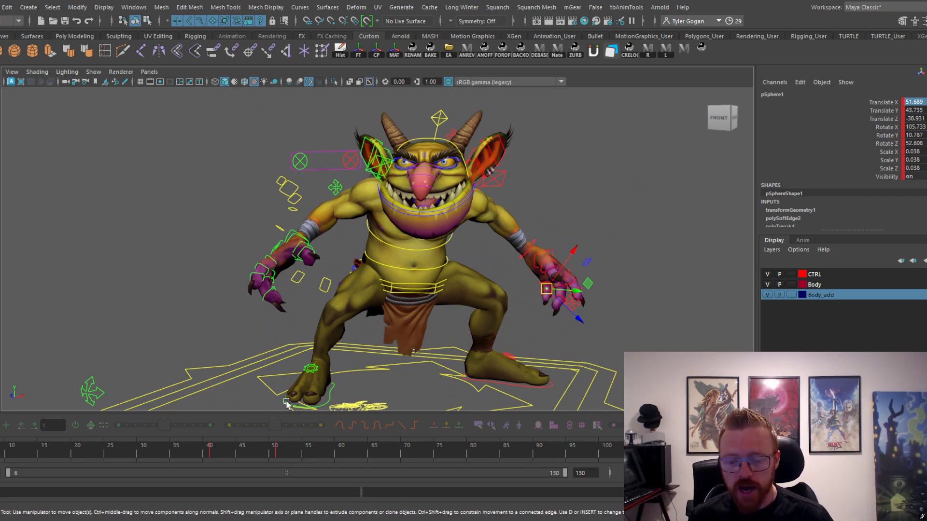
pyautogui.keyDown('alt'); pyautogui.moveTo(521, 235); pyautogui.dragTo(406, 159); pyautogui.keyUp('alt')
pyautogui.hotkey('alt', '1')
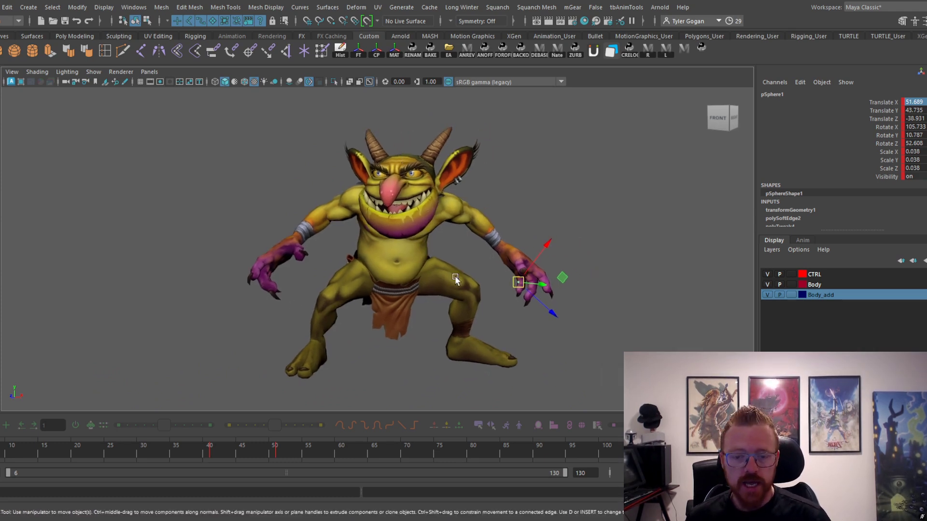
pyautogui.moveTo(455, 277)
pyautogui.keyDown('alt'); pyautogui.mouseDown()
pyautogui.moveTo(461, 266)
pyautogui.moveTo(472, 281)
pyautogui.mouseUp(); pyautogui.keyUp('alt')
pyautogui.hotkey('alt', '1')
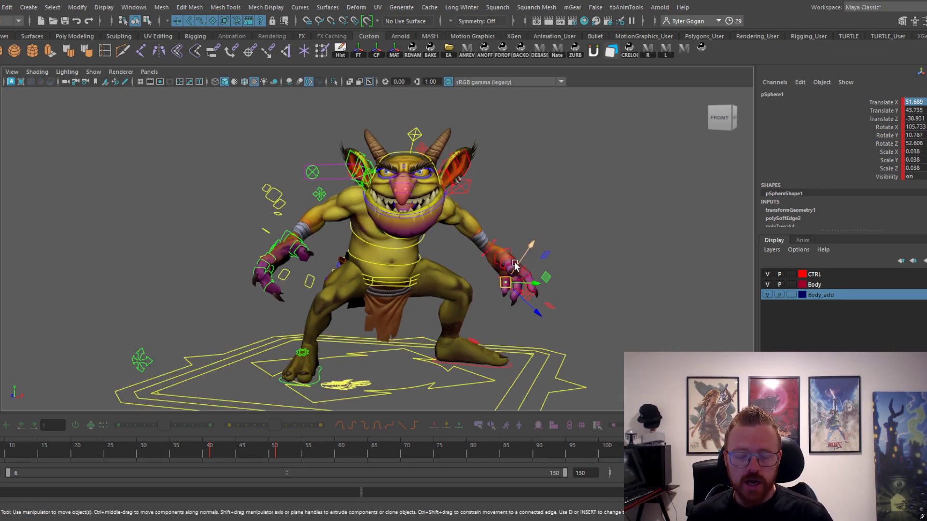
# - Turn off surface selection so the goblin's body mesh cannot be picked, and clear the selection
pyautogui.click(474, 281)
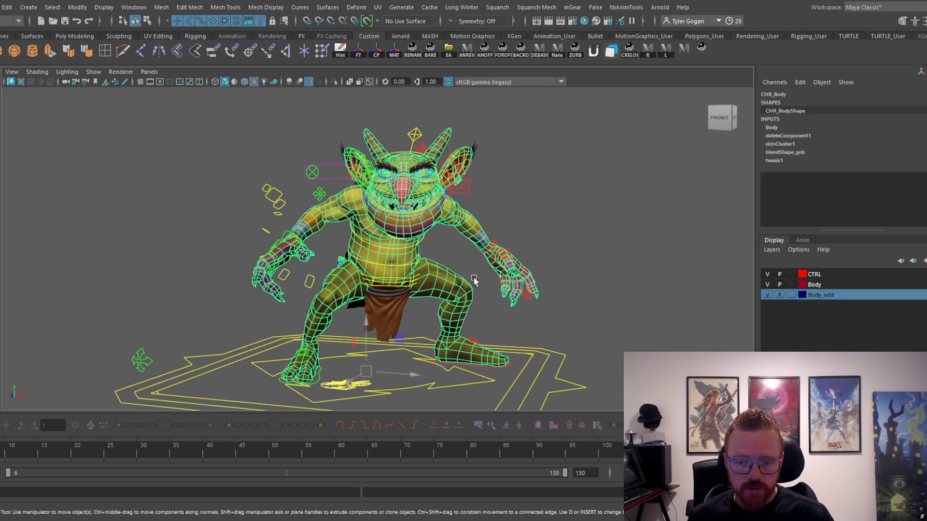
pyautogui.click(213, 21)
pyautogui.click(581, 190)
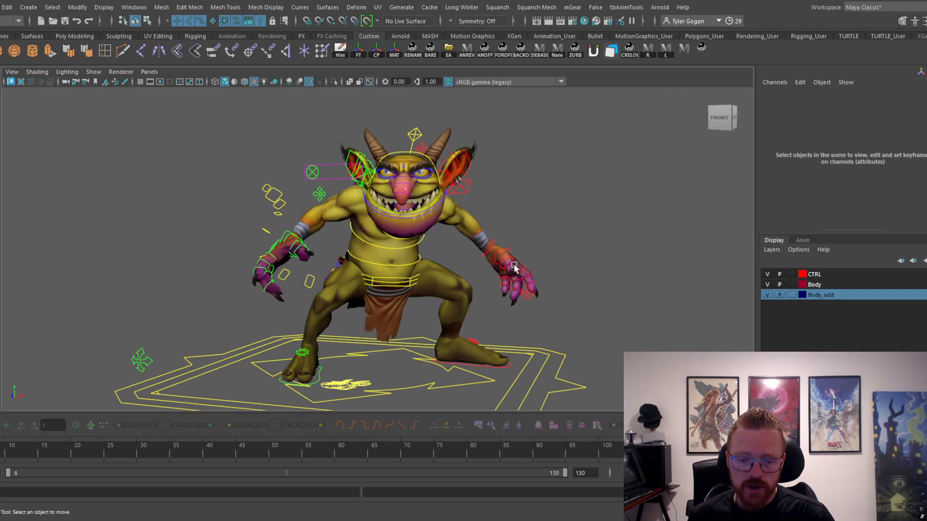
# - Select all of the goblin's rig controls and key them at the current frame
pyautogui.keyDown('alt'); pyautogui.moveTo(464, 270); pyautogui.dragTo(325, 288); pyautogui.keyUp('alt')
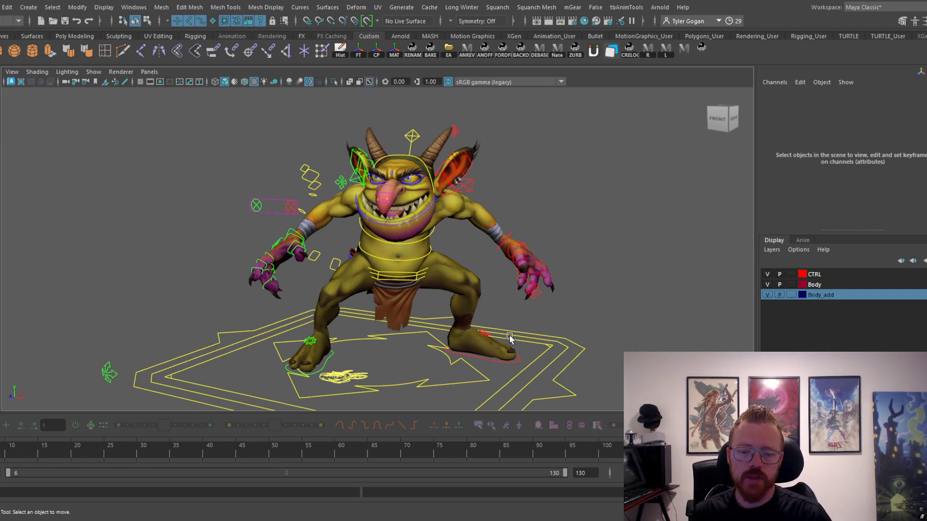
pyautogui.keyDown('alt'); pyautogui.moveTo(521, 205); pyautogui.dragTo(544, 219, button='right'); pyautogui.keyUp('alt')
pyautogui.keyDown('alt'); pyautogui.moveTo(521, 268); pyautogui.dragTo(519, 240, button='middle'); pyautogui.keyUp('alt')
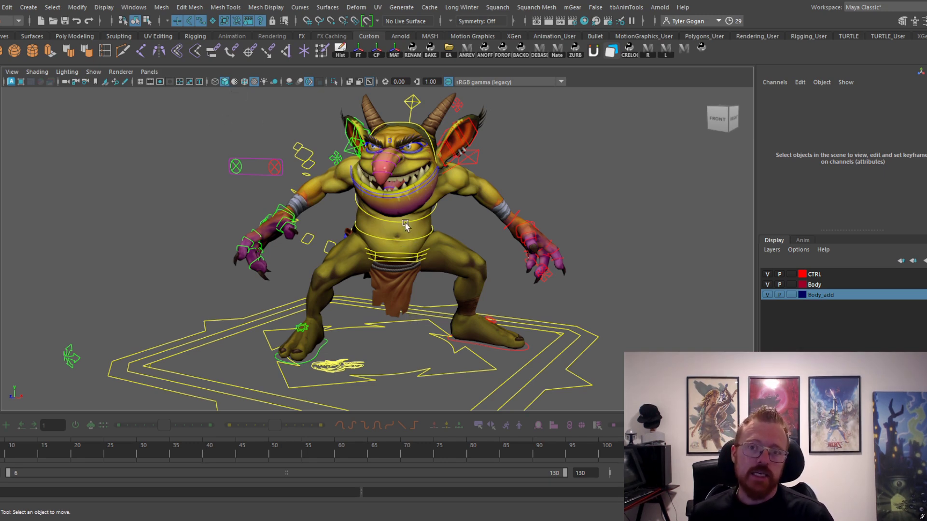
pyautogui.keyDown('alt'); pyautogui.moveTo(402, 208); pyautogui.dragTo(390, 204, button='right'); pyautogui.keyUp('alt')
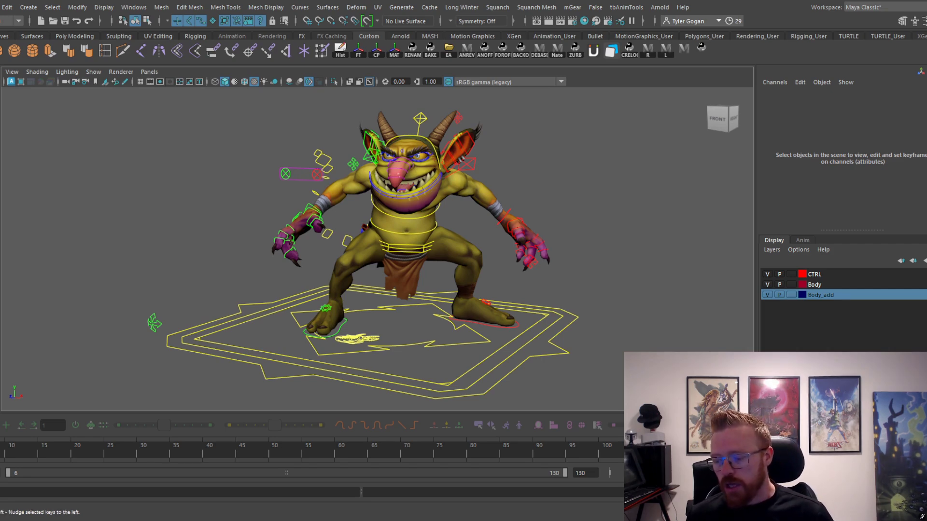
pyautogui.keyDown('alt'); pyautogui.moveTo(449, 217); pyautogui.dragTo(285, 139, button='right'); pyautogui.keyUp('alt')
pyautogui.moveTo(250, 129); pyautogui.dragTo(688, 382)
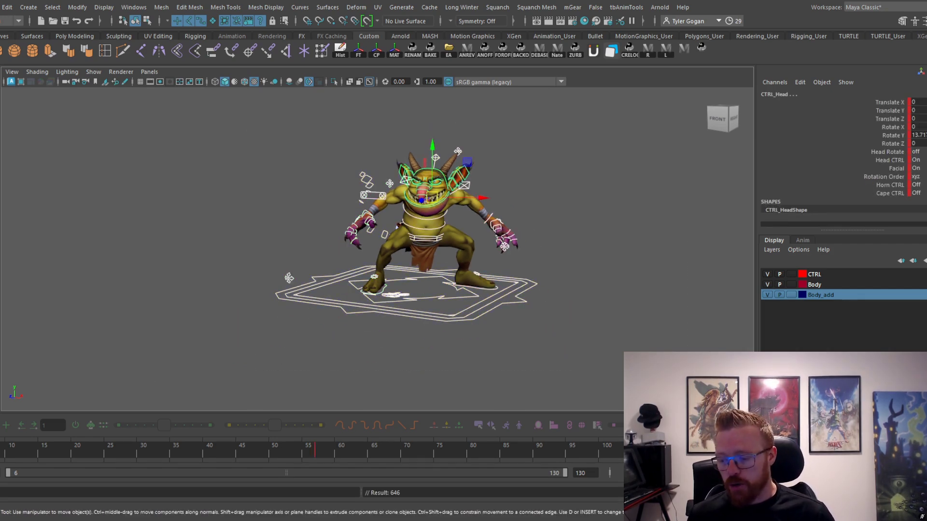
# - Move the left hand IK control inward and closer to the goblin's body
pyautogui.keyDown('alt'); pyautogui.moveTo(319, 238); pyautogui.dragTo(435, 290, button='right'); pyautogui.keyUp('alt')
pyautogui.keyDown('alt'); pyautogui.moveTo(444, 292); pyautogui.dragTo(373, 281); pyautogui.keyUp('alt')
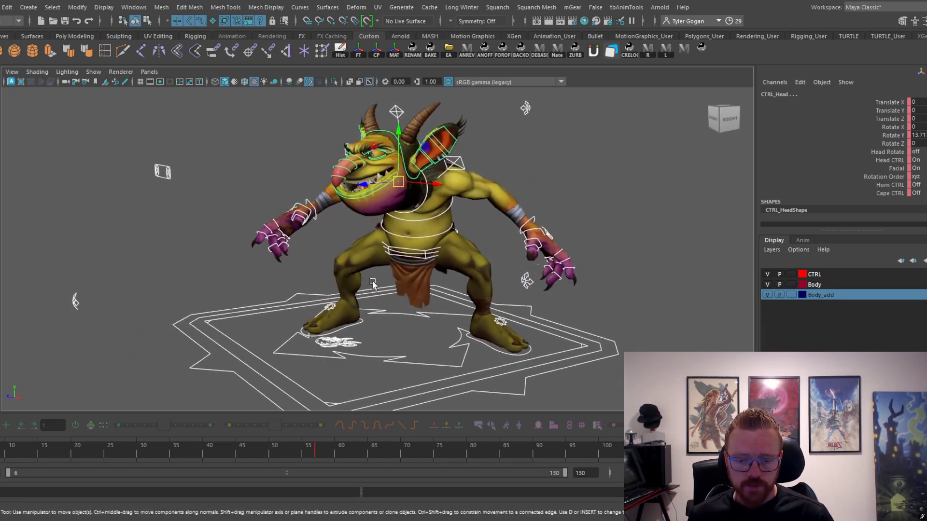
pyautogui.keyDown('alt'); pyautogui.moveTo(373, 282); pyautogui.dragTo(479, 280, button='right'); pyautogui.keyUp('alt')
pyautogui.keyDown('alt'); pyautogui.moveTo(480, 229); pyautogui.dragTo(434, 279, button='middle'); pyautogui.keyUp('alt')
pyautogui.click(544, 225)
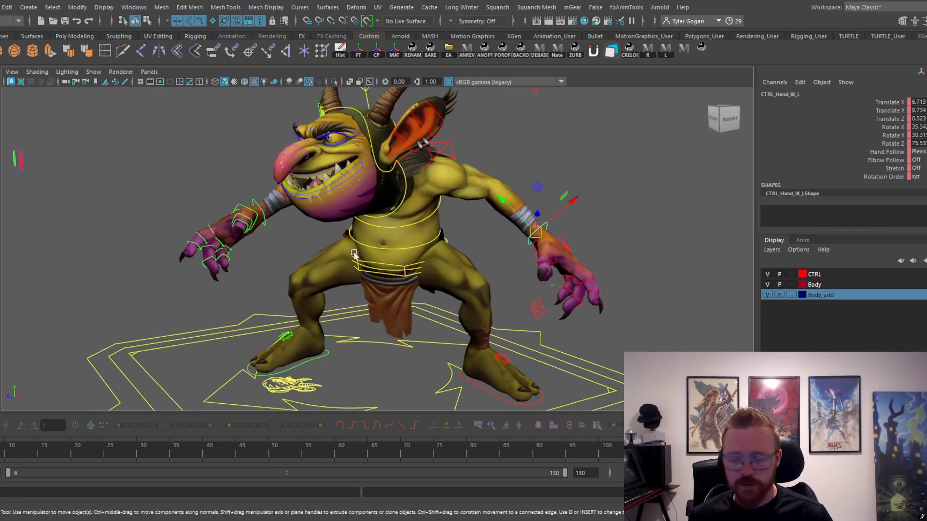
pyautogui.moveTo(516, 246); pyautogui.dragTo(491, 288, button='middle')
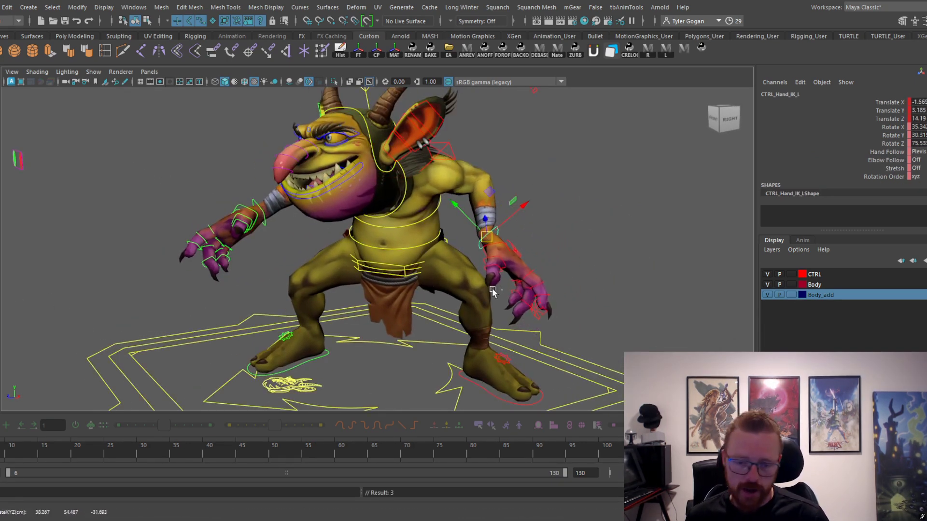
# - Rotate and raise the left hand IK control so the hand sits in front of the goblin's mouth
pyautogui.press('e')
pyautogui.moveTo(483, 268); pyautogui.dragTo(464, 212)
pyautogui.keyDown('alt'); pyautogui.moveTo(517, 220); pyautogui.dragTo(324, 199); pyautogui.keyUp('alt')
pyautogui.press('w')
pyautogui.keyDown('alt'); pyautogui.moveTo(325, 199); pyautogui.dragTo(448, 186); pyautogui.keyUp('alt')
pyautogui.press('e')
pyautogui.press('w')
pyautogui.press('e')
pyautogui.keyDown('alt'); pyautogui.moveTo(466, 204); pyautogui.dragTo(342, 205); pyautogui.keyUp('alt')
pyautogui.press('w')
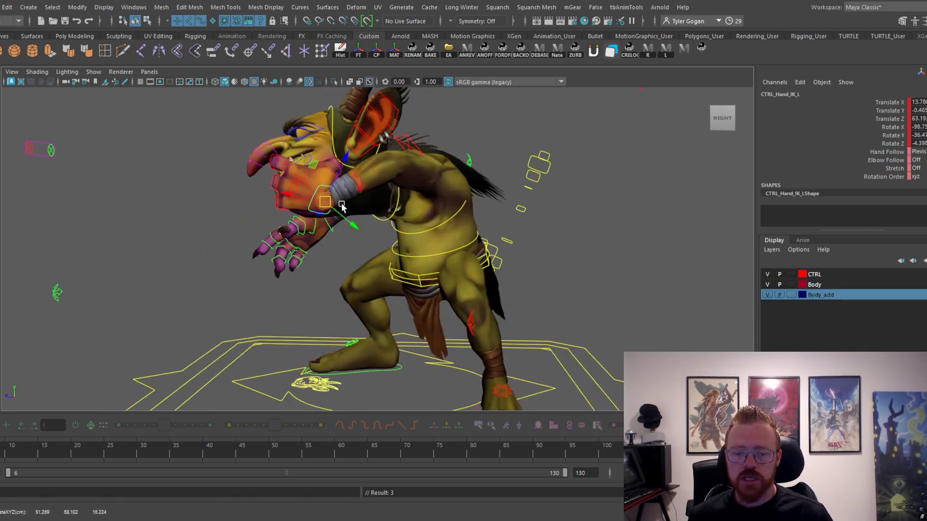
# - Rotate the pelvis control to adjust the goblin's torso pose
pyautogui.click(422, 273)
pyautogui.click(429, 271)
pyautogui.press('e')
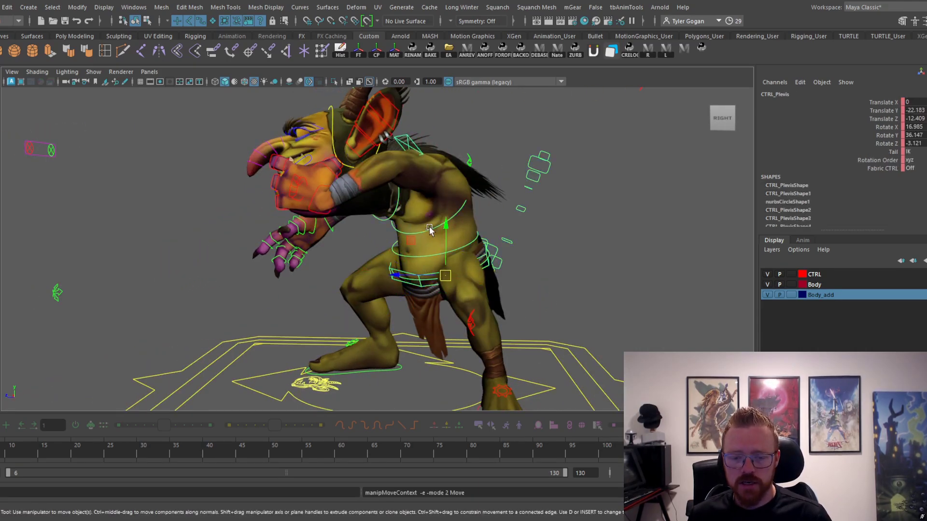
pyautogui.moveTo(444, 226); pyautogui.dragTo(419, 200)
pyautogui.hotkey('ctrl', 'z')
pyautogui.moveTo(417, 217); pyautogui.dragTo(449, 223)
pyautogui.press('e')
# - Shift the left hand IK control to line the hand up across the goblin's face
pyautogui.keyDown('alt'); pyautogui.moveTo(449, 222); pyautogui.dragTo(436, 282, button='middle'); pyautogui.keyUp('alt')
pyautogui.press('w')
pyautogui.click(409, 241)
pyautogui.keyDown('alt'); pyautogui.moveTo(411, 243); pyautogui.dragTo(432, 235); pyautogui.keyUp('alt')
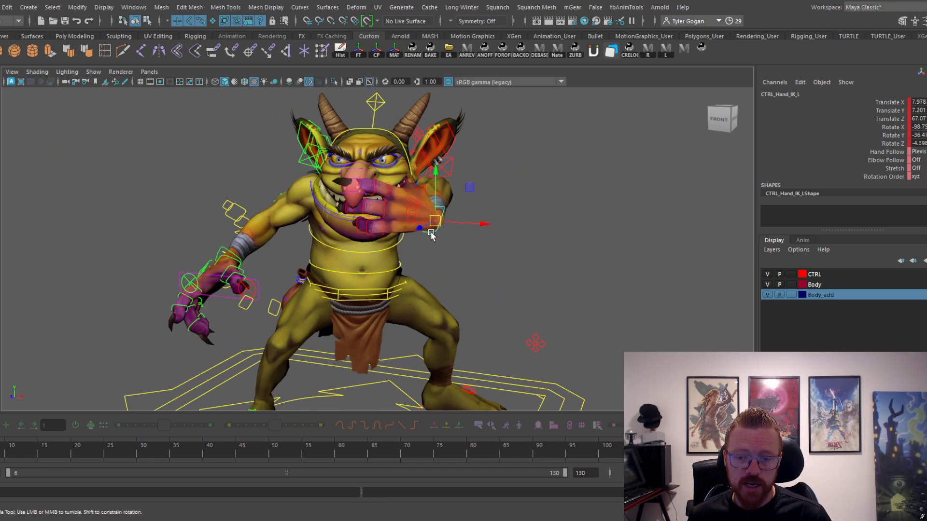
# - Rotate the head control to turn the face upward above the raised hand
pyautogui.click(395, 136)
pyautogui.press('e')
pyautogui.moveTo(389, 203); pyautogui.dragTo(370, 196)
pyautogui.keyDown('alt'); pyautogui.moveTo(371, 196); pyautogui.dragTo(388, 210, button='right'); pyautogui.keyUp('alt')
pyautogui.keyDown('alt'); pyautogui.moveTo(389, 211); pyautogui.dragTo(399, 221); pyautogui.keyUp('alt')
# - Rotate the jaw control to about 57 degrees on X to open the mouth
pyautogui.click(343, 182)
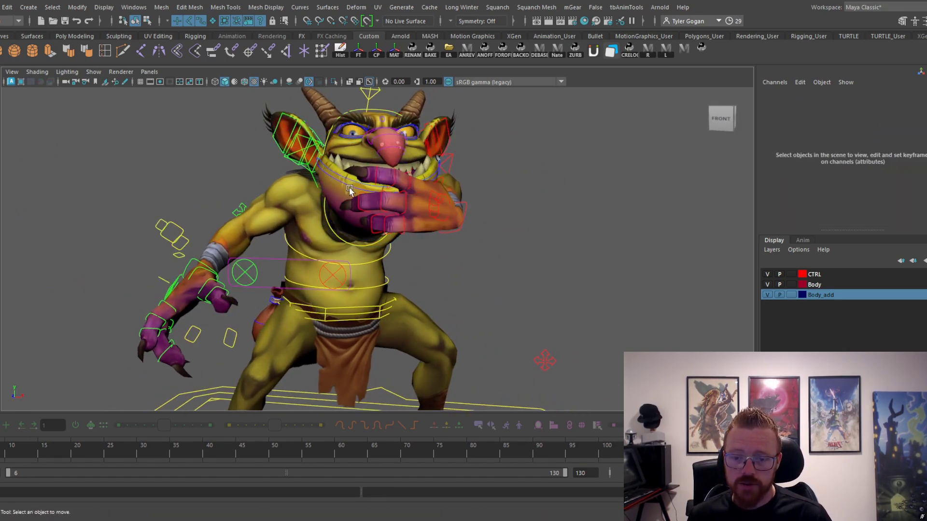
pyautogui.click(349, 187)
pyautogui.press('e')
pyautogui.moveTo(383, 133); pyautogui.dragTo(386, 157)
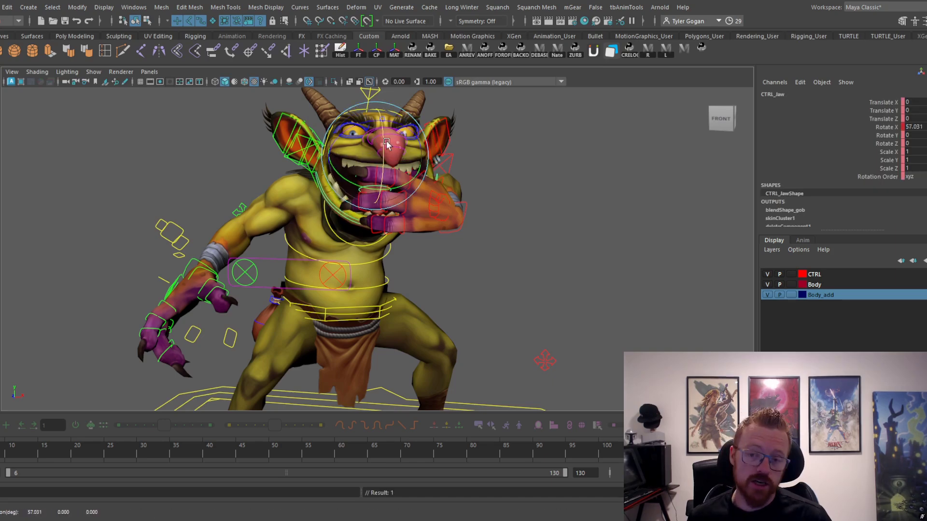
# - Move the left elbow IK control lower behind the goblin's back
pyautogui.keyDown('alt'); pyautogui.moveTo(408, 159); pyautogui.dragTo(499, 266, button='right'); pyautogui.keyUp('alt')
pyautogui.keyDown('alt'); pyautogui.moveTo(478, 175); pyautogui.dragTo(454, 164); pyautogui.keyUp('alt')
pyautogui.moveTo(477, 137); pyautogui.dragTo(465, 148)
pyautogui.keyDown('alt'); pyautogui.moveTo(465, 147); pyautogui.dragTo(527, 232); pyautogui.keyUp('alt')
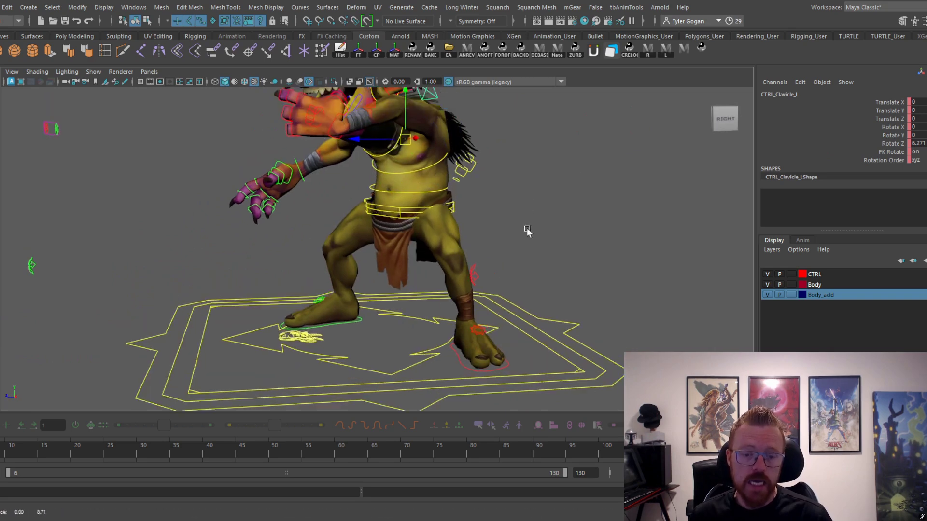
pyautogui.keyDown('alt'); pyautogui.moveTo(527, 232); pyautogui.dragTo(525, 332, button='middle'); pyautogui.keyUp('alt')
pyautogui.keyDown('alt'); pyautogui.moveTo(557, 152); pyautogui.dragTo(561, 154); pyautogui.keyUp('alt')
pyautogui.moveTo(561, 153); pyautogui.dragTo(545, 189)
pyautogui.moveTo(559, 176); pyautogui.dragTo(537, 259)
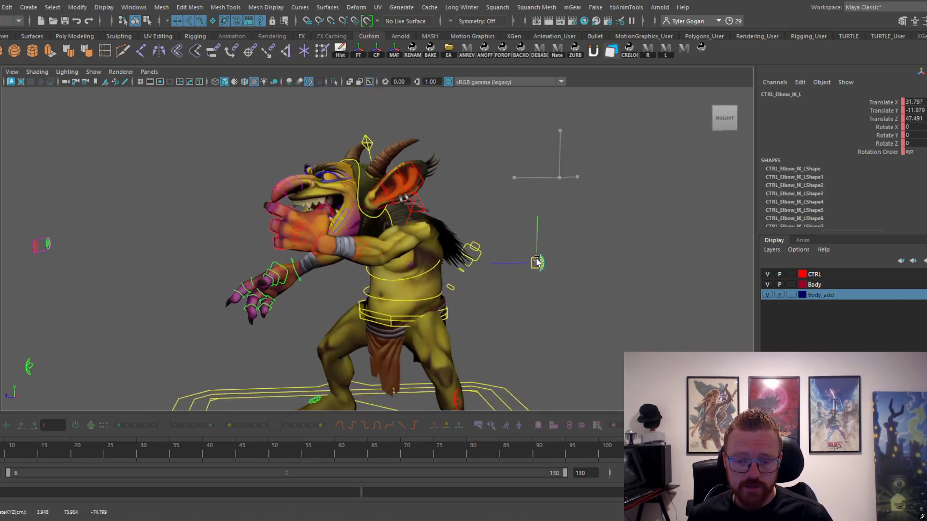
# - Rotate the left clavicle control to about -11, -25 and 38 degrees on X, Y and Z
pyautogui.click(437, 214)
pyautogui.press('e')
pyautogui.moveTo(410, 240); pyautogui.dragTo(433, 236)
pyautogui.keyDown('alt'); pyautogui.moveTo(433, 236); pyautogui.dragTo(532, 265, button='right'); pyautogui.keyUp('alt')
pyautogui.keyDown('alt'); pyautogui.moveTo(531, 265); pyautogui.dragTo(492, 283); pyautogui.keyUp('alt')
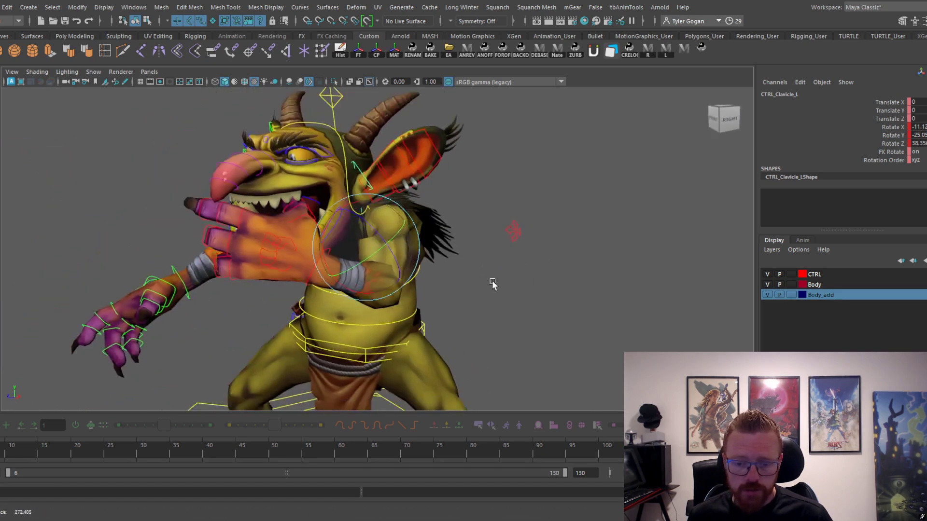
# - Move the left elbow IK control out beside the shoulder, to about X -12, Y 3 and Z 3
pyautogui.keyDown('alt'); pyautogui.moveTo(493, 284); pyautogui.dragTo(550, 201, button='right'); pyautogui.keyUp('alt')
pyautogui.press('w')
pyautogui.moveTo(551, 201); pyautogui.dragTo(513, 236)
pyautogui.keyDown('alt'); pyautogui.moveTo(524, 235); pyautogui.dragTo(475, 256); pyautogui.keyUp('alt')
pyautogui.moveTo(636, 309); pyautogui.dragTo(353, 240)
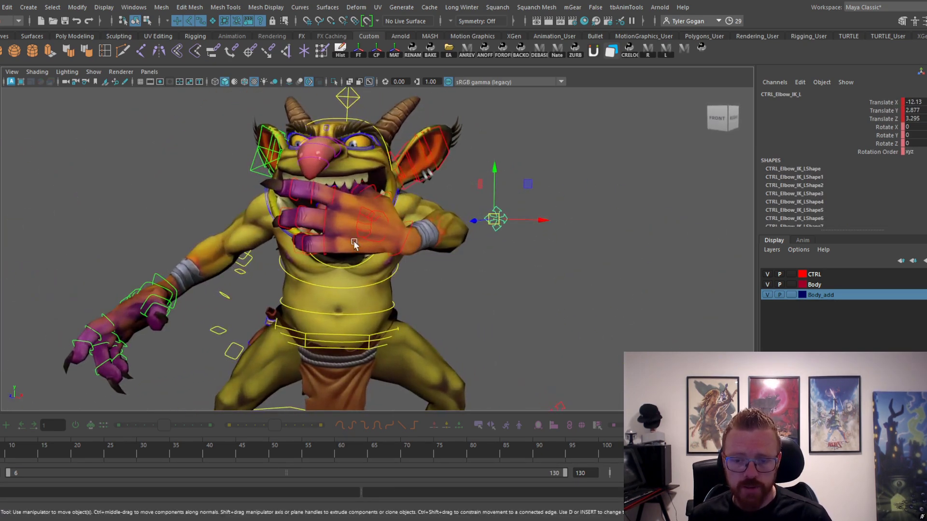
# - Rotate the jaw control to refine the mouth opening around the raised hand
pyautogui.scroll(3, 311, 228)
pyautogui.click(310, 227)
pyautogui.press('e')
pyautogui.moveTo(367, 169); pyautogui.dragTo(372, 173)
pyautogui.keyDown('alt'); pyautogui.moveTo(373, 174); pyautogui.dragTo(390, 281, button='middle'); pyautogui.keyUp('alt')
pyautogui.press('w')
# - Rotate the head control to tilt the head back, to about -35 degrees on X and 22 degrees on Y
pyautogui.keyDown('alt'); pyautogui.moveTo(327, 246); pyautogui.dragTo(365, 242); pyautogui.keyUp('alt')
pyautogui.click(365, 239)
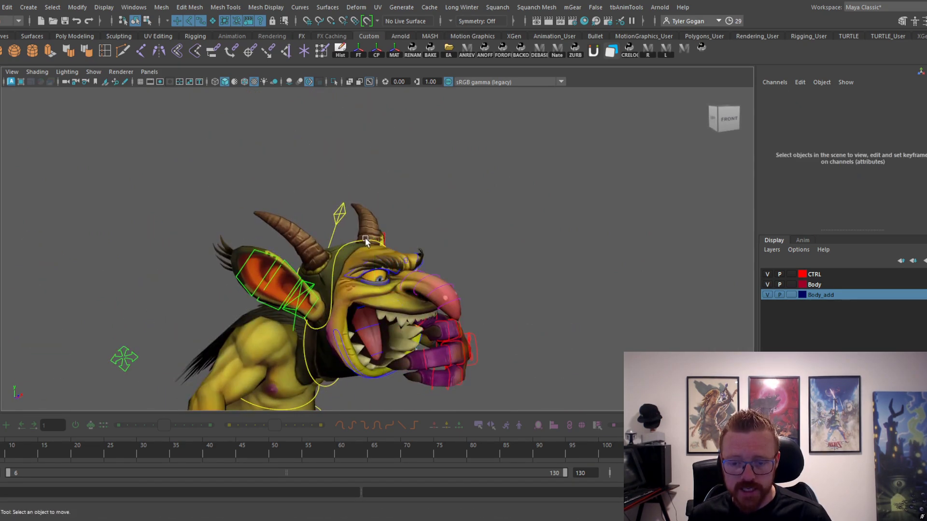
pyautogui.click(359, 241)
pyautogui.press('e')
pyautogui.moveTo(358, 289); pyautogui.dragTo(388, 313)
pyautogui.keyDown('alt'); pyautogui.moveTo(411, 331); pyautogui.dragTo(377, 223, button='middle'); pyautogui.keyUp('alt')
pyautogui.press('w')
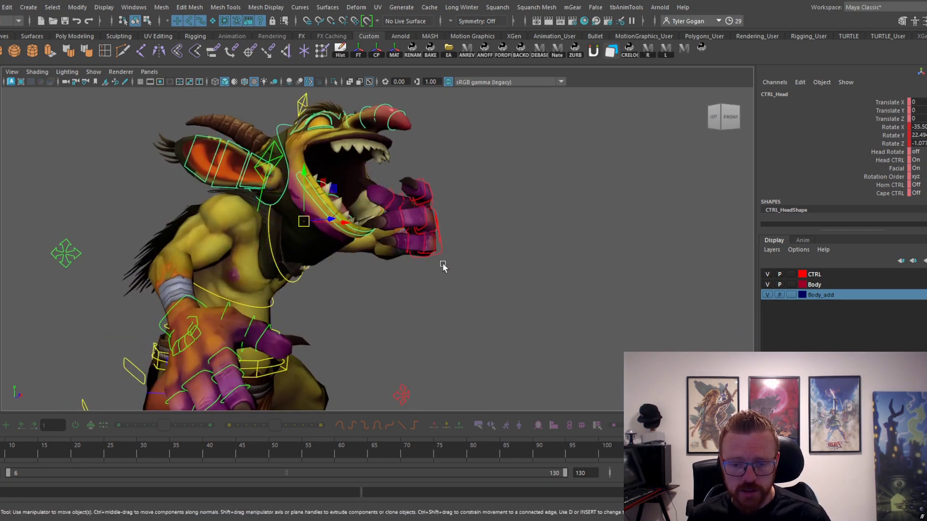
# - Move and rotate the left hand IK control so the fingers reach into the goblin's open mouth
pyautogui.click(441, 253)
pyautogui.click(441, 251)
pyautogui.moveTo(424, 245); pyautogui.dragTo(476, 221)
pyautogui.press('e')
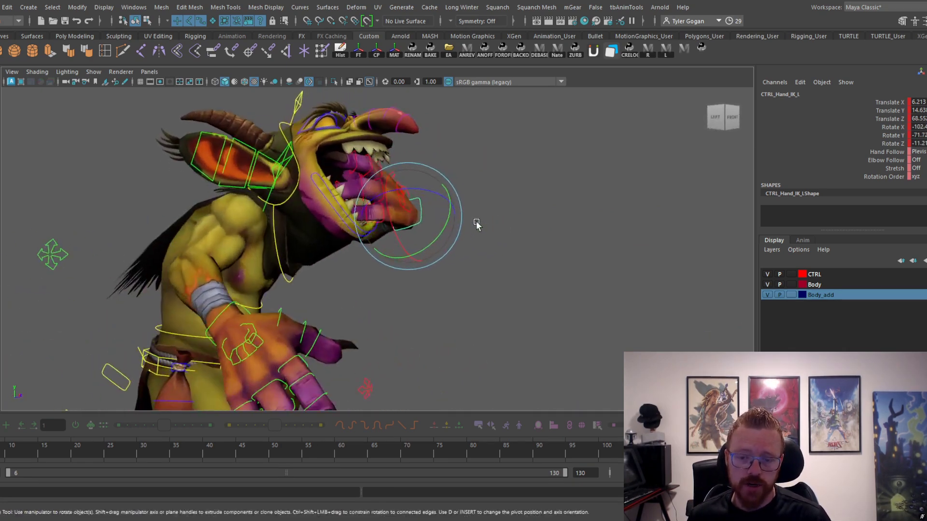
# - Move and rotate the left hand IK control to refine the fingers' reach into the open mouth
pyautogui.moveTo(410, 214); pyautogui.dragTo(364, 208)
pyautogui.press('e')
pyautogui.keyDown('alt'); pyautogui.moveTo(398, 211); pyautogui.dragTo(373, 242); pyautogui.keyUp('alt')
pyautogui.press('w')
pyautogui.click(331, 285)
pyautogui.press('e')
pyautogui.press('w')
pyautogui.click(397, 209)
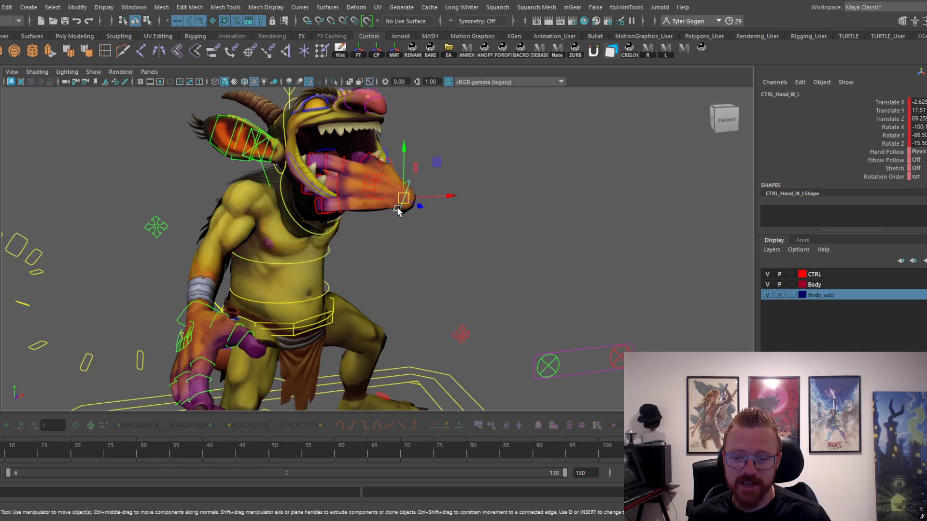
pyautogui.moveTo(404, 202); pyautogui.dragTo(393, 264)
pyautogui.click(335, 260)
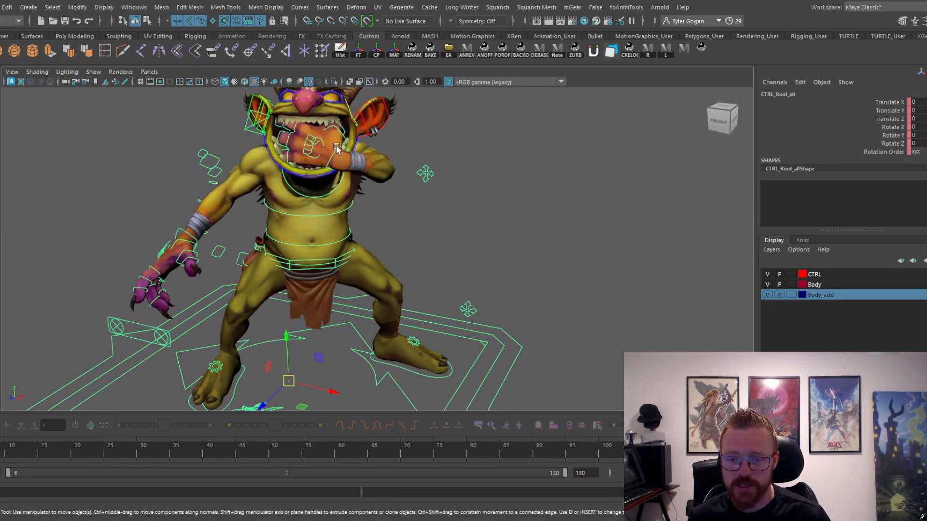
# - Try to reposition the left hand IK control against the mouth, and undo the change
pyautogui.click(336, 148)
pyautogui.moveTo(339, 162); pyautogui.dragTo(363, 208)
pyautogui.press('e')
pyautogui.keyDown('alt'); pyautogui.moveTo(363, 207); pyautogui.dragTo(343, 252); pyautogui.keyUp('alt')
pyautogui.press('w')
pyautogui.hotkey('ctrl', 'z')
pyautogui.hotkey('ctrl', 'z')
pyautogui.hotkey('ctrl', 'z')
# - Rotate the jaw control to open the mouth to about 75 degrees on X
pyautogui.click(341, 251)
pyautogui.press('e')
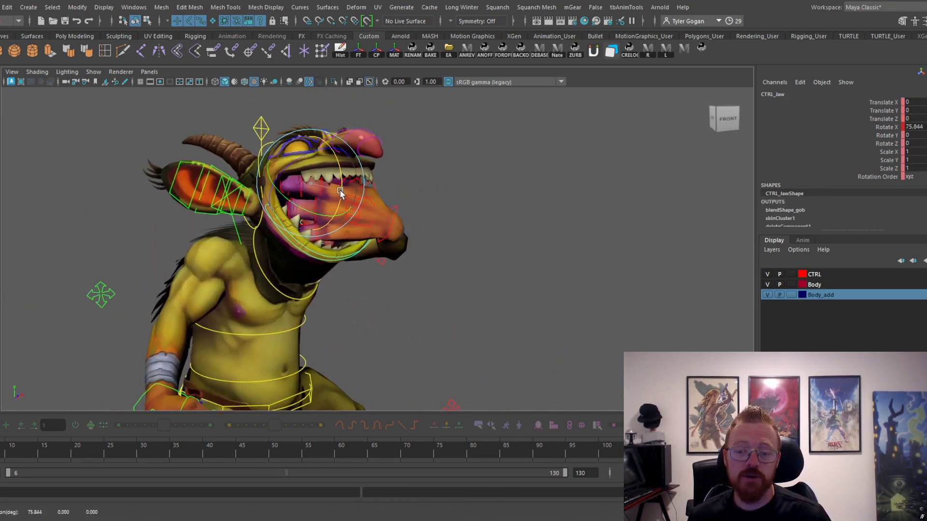
pyautogui.moveTo(340, 192); pyautogui.dragTo(339, 191)
pyautogui.keyDown('alt'); pyautogui.moveTo(408, 207); pyautogui.dragTo(373, 205); pyautogui.keyUp('alt')
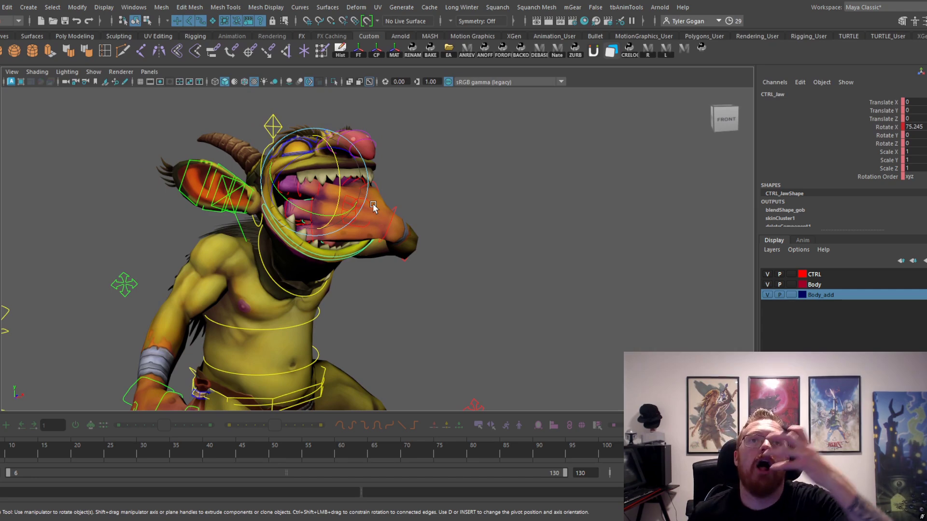
pyautogui.keyDown('alt'); pyautogui.moveTo(397, 167); pyautogui.dragTo(283, 276); pyautogui.keyUp('alt')
# - Raise the right hand IK control out to the side, to about Y 15 and Z -18, and rotate the wrist
pyautogui.press('w')
pyautogui.click(286, 292)
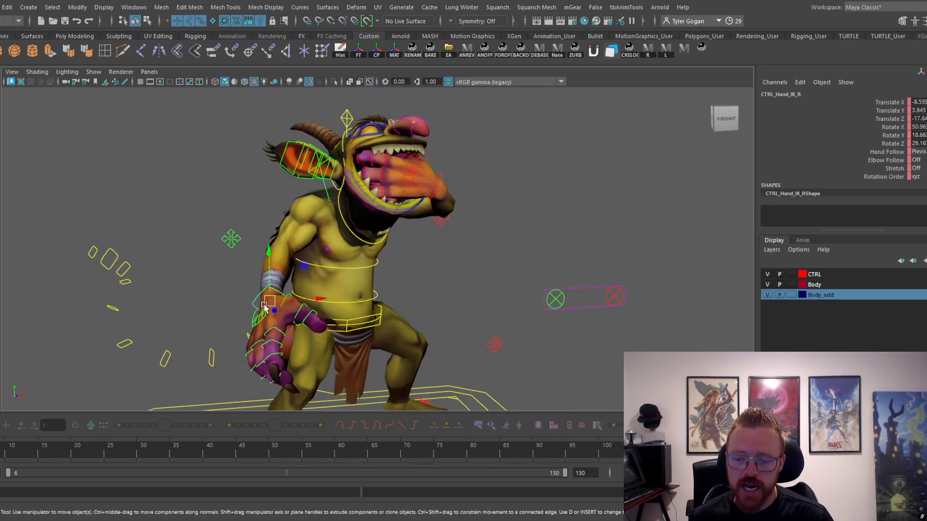
pyautogui.moveTo(264, 307); pyautogui.dragTo(245, 284)
pyautogui.press('e')
pyautogui.keyDown('alt'); pyautogui.moveTo(326, 289); pyautogui.dragTo(299, 292, button='right'); pyautogui.keyUp('alt')
pyautogui.keyDown('alt'); pyautogui.moveTo(299, 292); pyautogui.dragTo(338, 242, button='middle'); pyautogui.keyUp('alt')
pyautogui.keyDown('alt'); pyautogui.moveTo(362, 205); pyautogui.dragTo(343, 202); pyautogui.keyUp('alt')
pyautogui.keyDown('alt'); pyautogui.moveTo(343, 202); pyautogui.dragTo(364, 225, button='right'); pyautogui.keyUp('alt')
pyautogui.keyDown('alt'); pyautogui.moveTo(363, 225); pyautogui.dragTo(320, 205, button='middle'); pyautogui.keyUp('alt')
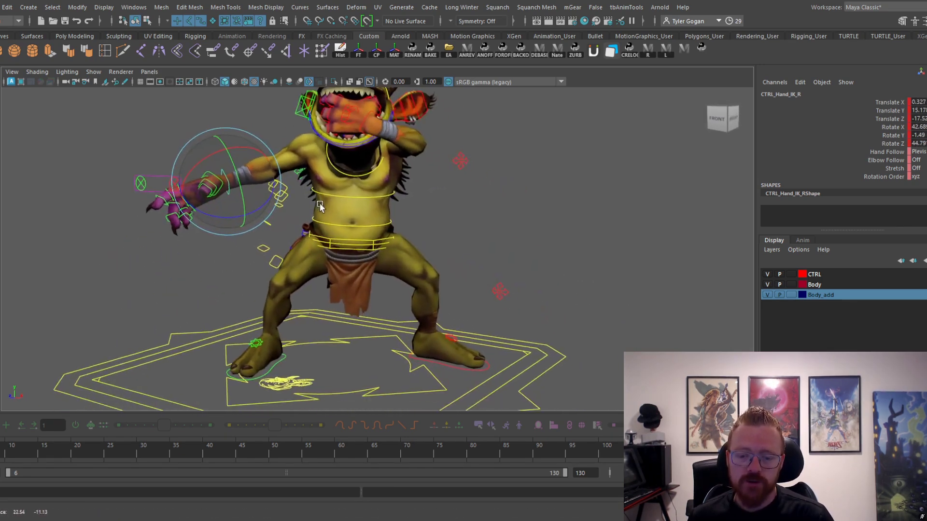
# - Rotate the left clavicle control to about -12 degrees on X, -8 on Y and 25 on Z
pyautogui.keyDown('alt'); pyautogui.moveTo(320, 202); pyautogui.dragTo(428, 261); pyautogui.keyUp('alt')
pyautogui.keyDown('alt'); pyautogui.moveTo(504, 212); pyautogui.dragTo(357, 227); pyautogui.keyUp('alt')
pyautogui.click(432, 179)
pyautogui.click(371, 194)
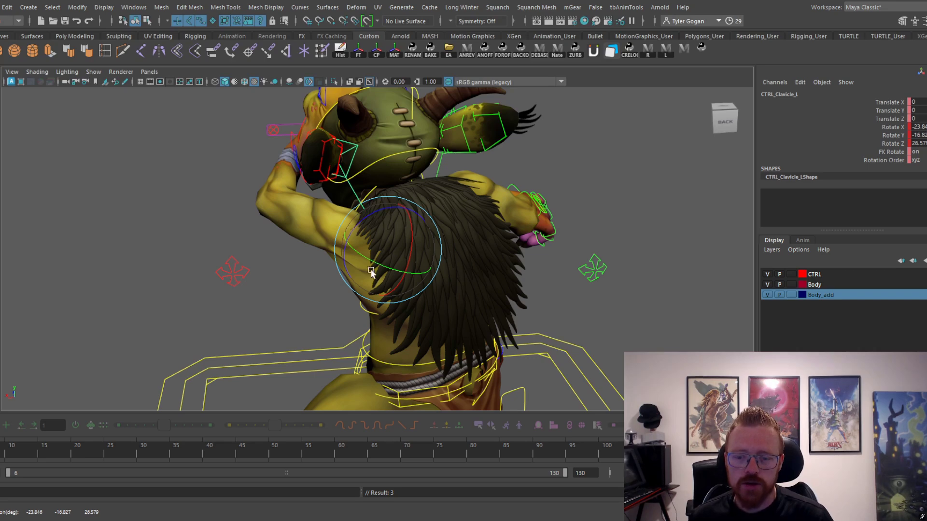
pyautogui.keyDown('alt'); pyautogui.moveTo(369, 269); pyautogui.dragTo(449, 268); pyautogui.keyUp('alt')
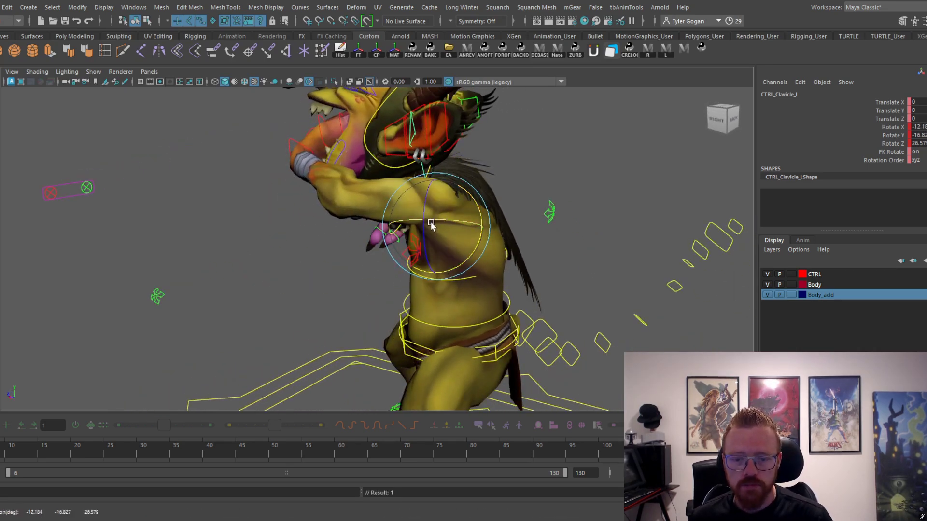
pyautogui.moveTo(431, 222); pyautogui.dragTo(443, 222)
pyautogui.keyDown('alt'); pyautogui.moveTo(444, 223); pyautogui.dragTo(555, 243); pyautogui.keyUp('alt')
# - Move the main eye control up above the head, to about X 16, Y 17 and Z 55
pyautogui.keyDown('alt'); pyautogui.moveTo(435, 208); pyautogui.dragTo(517, 332, button='middle'); pyautogui.keyUp('alt')
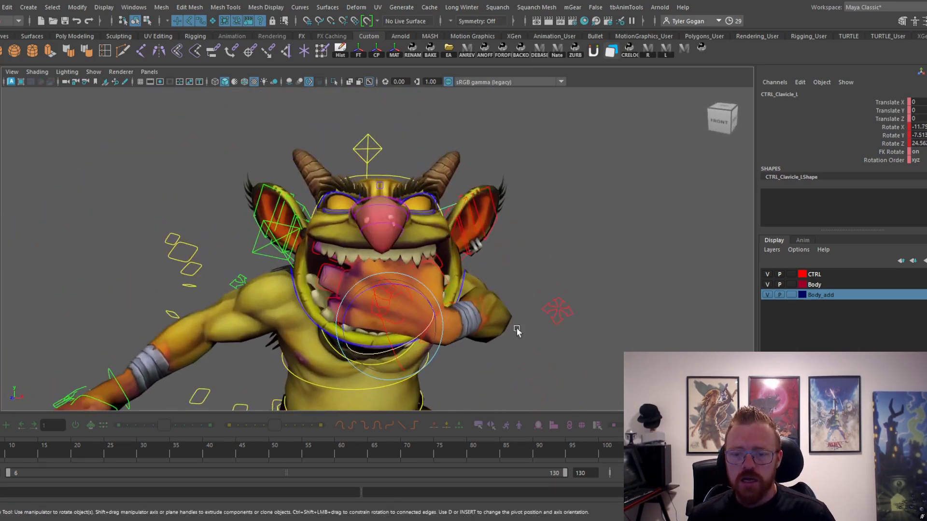
pyautogui.keyDown('alt'); pyautogui.moveTo(517, 332); pyautogui.dragTo(569, 292); pyautogui.keyUp('alt')
pyautogui.keyDown('alt'); pyautogui.moveTo(569, 291); pyautogui.dragTo(491, 271, button='right'); pyautogui.keyUp('alt')
pyautogui.keyDown('alt'); pyautogui.moveTo(491, 272); pyautogui.dragTo(509, 271); pyautogui.keyUp('alt')
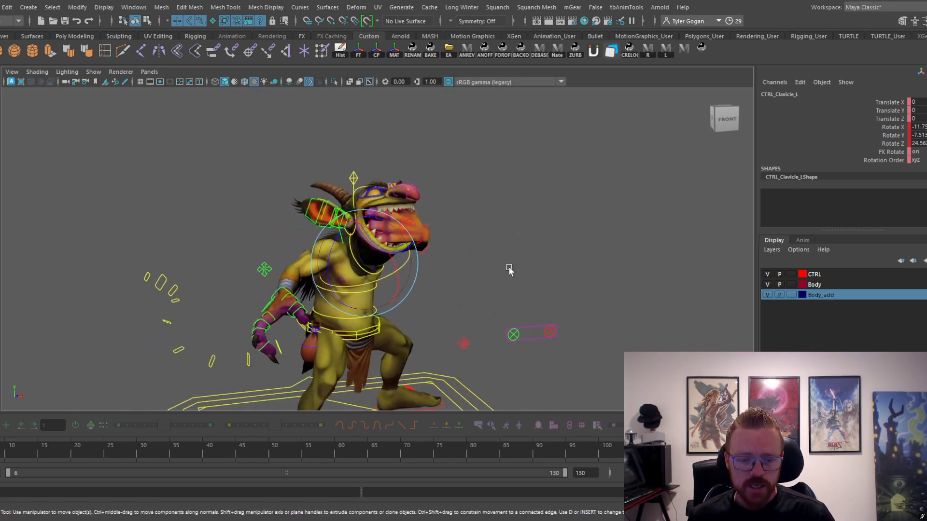
pyautogui.moveTo(533, 345); pyautogui.dragTo(455, 161)
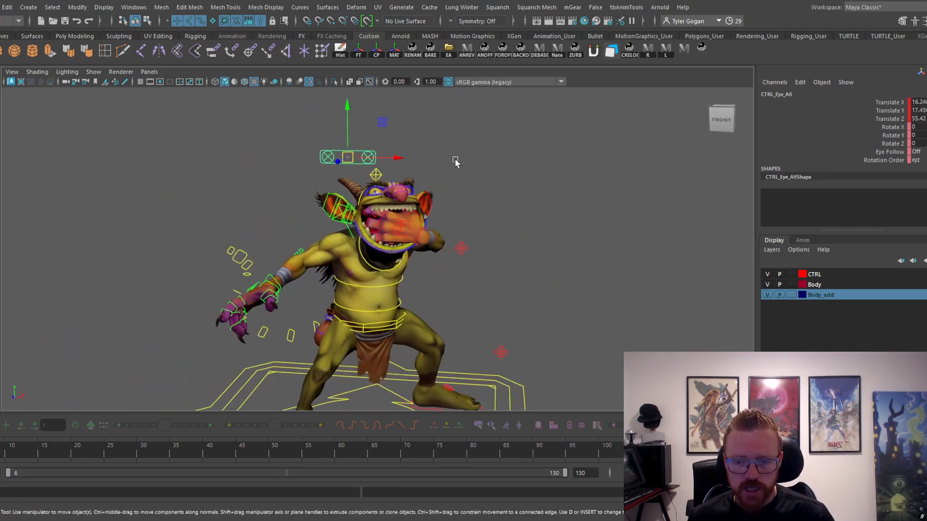
pyautogui.keyDown('alt'); pyautogui.moveTo(421, 135); pyautogui.dragTo(455, 151, button='right'); pyautogui.keyUp('alt')
# - Move the left and right eye target controls apart so each eye looks in its own direction
pyautogui.click(439, 129)
pyautogui.moveTo(457, 125); pyautogui.dragTo(452, 139)
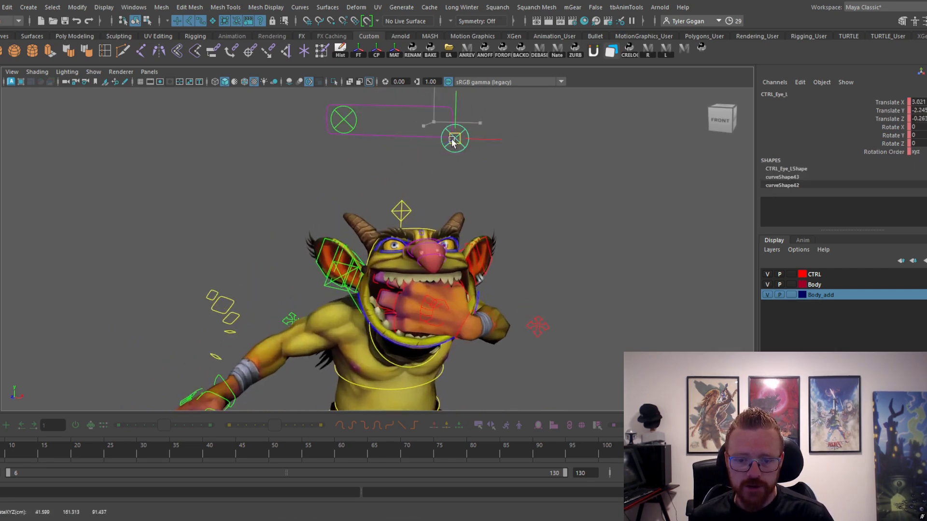
pyautogui.keyDown('alt'); pyautogui.moveTo(370, 137); pyautogui.dragTo(582, 141); pyautogui.keyUp('alt')
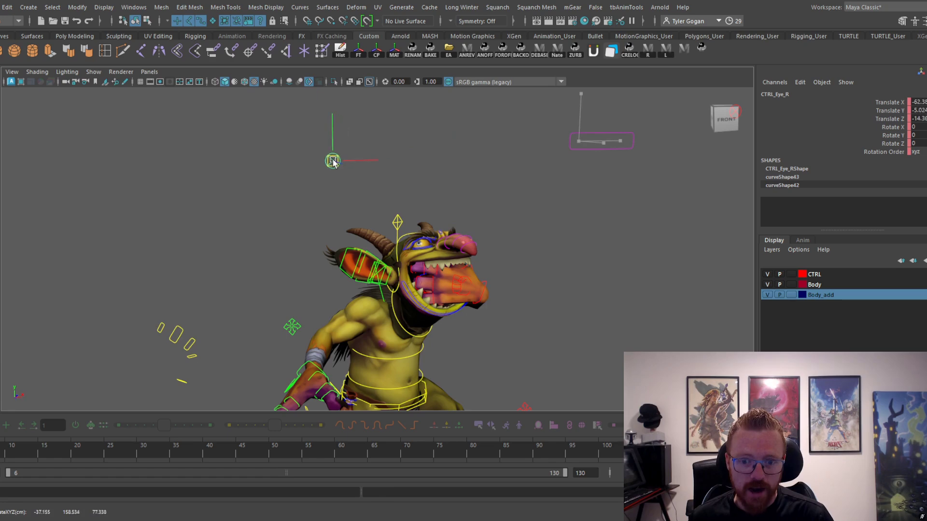
pyautogui.moveTo(333, 160); pyautogui.dragTo(335, 161)
# - Try to raise the left eye's lower eyelid control
pyautogui.keyDown('alt'); pyautogui.moveTo(511, 169); pyautogui.dragTo(429, 205); pyautogui.keyUp('alt')
pyautogui.keyDown('alt'); pyautogui.moveTo(429, 205); pyautogui.dragTo(621, 254, button='right'); pyautogui.keyUp('alt')
pyautogui.keyDown('alt'); pyautogui.moveTo(621, 254); pyautogui.dragTo(491, 187, button='middle'); pyautogui.keyUp('alt')
pyautogui.keyDown('alt'); pyautogui.moveTo(490, 187); pyautogui.dragTo(613, 193, button='right'); pyautogui.keyUp('alt')
pyautogui.keyDown('alt'); pyautogui.moveTo(613, 193); pyautogui.dragTo(488, 215, button='middle'); pyautogui.keyUp('alt')
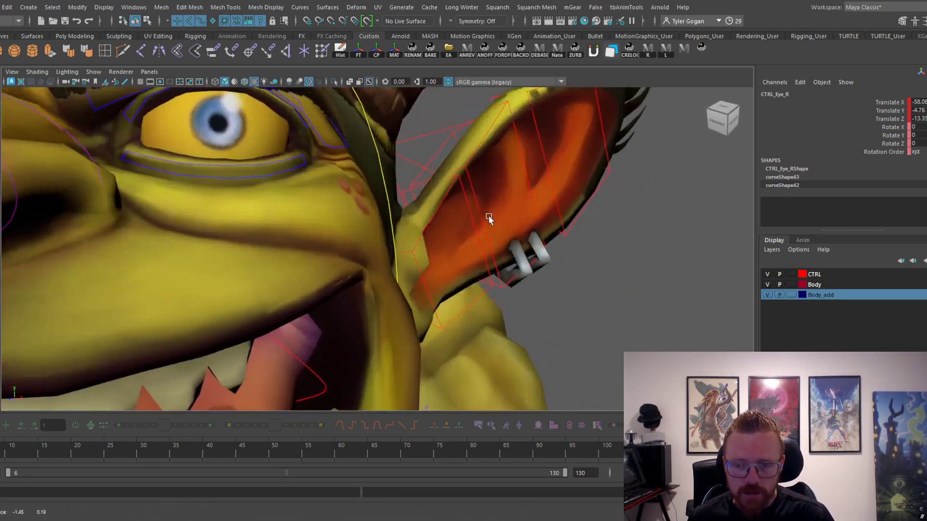
pyautogui.keyDown('alt'); pyautogui.moveTo(489, 215); pyautogui.dragTo(462, 205, button='right'); pyautogui.keyUp('alt')
pyautogui.click(454, 271)
pyautogui.press('e')
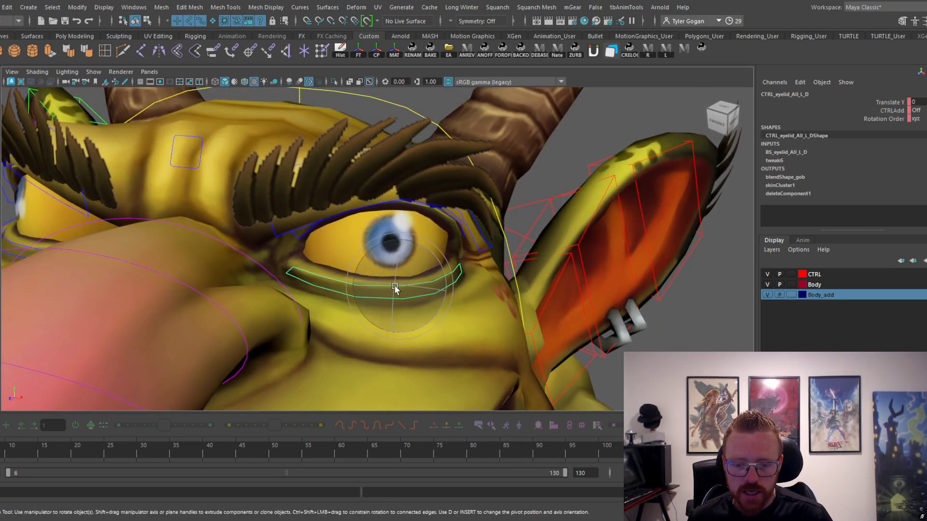
pyautogui.press('w')
pyautogui.moveTo(398, 235)
pyautogui.mouseDown()
pyautogui.moveTo(397, 215)
pyautogui.moveTo(395, 229)
pyautogui.mouseUp()
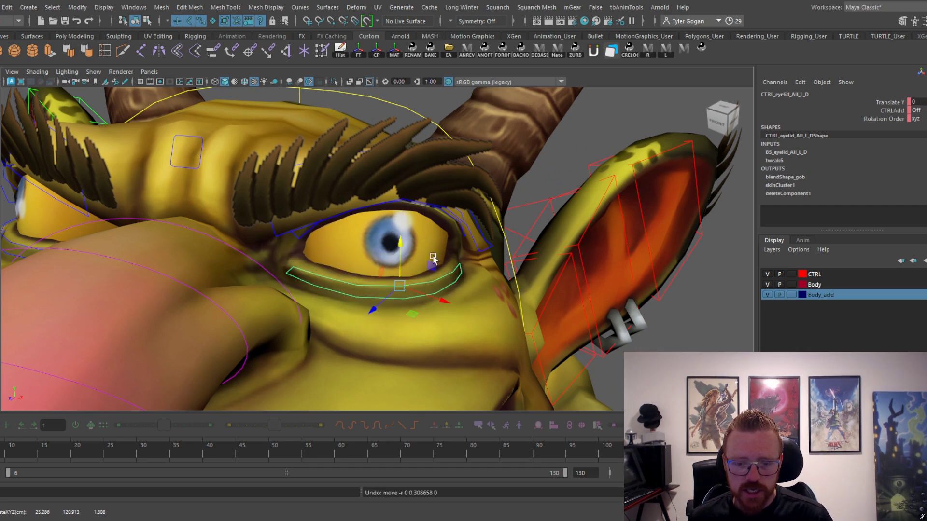
pyautogui.click(486, 240)
pyautogui.click(515, 174)
# - Adjust the eyebrow controls to lift the brows above the wide-open eyes
pyautogui.scroll(-8, 515, 174)
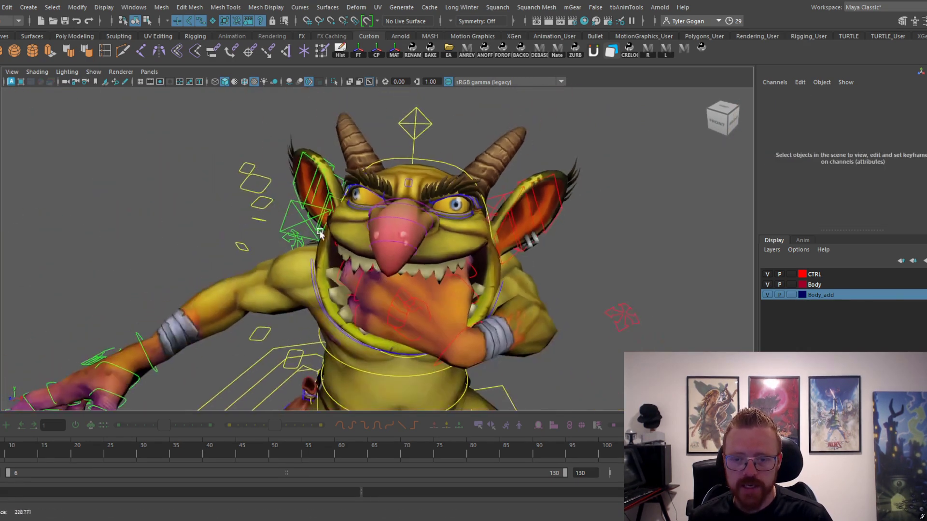
pyautogui.keyDown('alt'); pyautogui.moveTo(386, 211); pyautogui.dragTo(413, 211); pyautogui.keyUp('alt')
pyautogui.scroll(4, 413, 211)
pyautogui.click(357, 192)
pyautogui.click(357, 192)
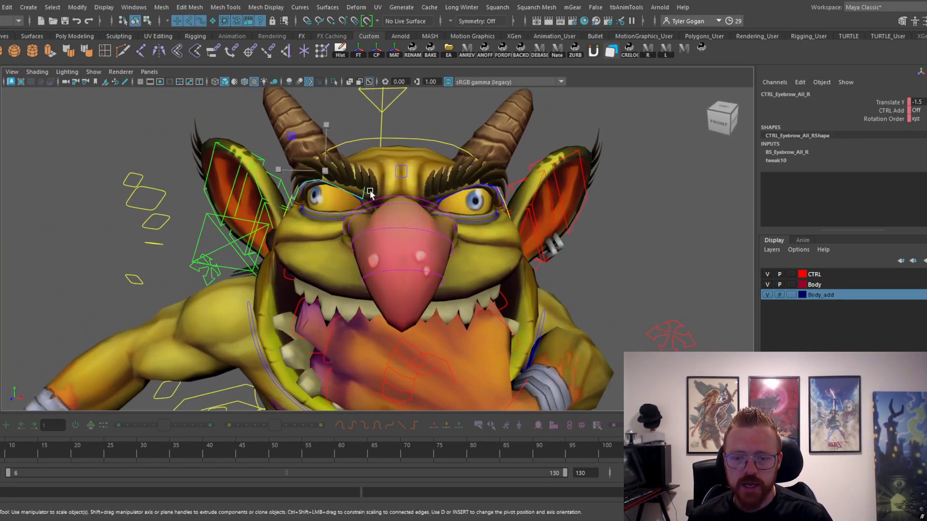
pyautogui.moveTo(327, 143); pyautogui.dragTo(386, 223)
pyautogui.click(321, 192)
pyautogui.click(353, 218)
# - Rotate the ear controls to fold the ears back, with the left ear at about 20 degrees on Y
pyautogui.press('e')
pyautogui.keyDown('alt'); pyautogui.moveTo(385, 223); pyautogui.dragTo(401, 263, button='right'); pyautogui.keyUp('alt')
pyautogui.keyDown('alt'); pyautogui.moveTo(401, 263); pyautogui.dragTo(343, 244); pyautogui.keyUp('alt')
pyautogui.keyDown('alt'); pyautogui.moveTo(344, 245); pyautogui.dragTo(570, 199, button='right'); pyautogui.keyUp('alt')
pyautogui.press('w')
pyautogui.keyDown('alt'); pyautogui.moveTo(570, 199); pyautogui.dragTo(476, 219); pyautogui.keyUp('alt')
pyautogui.press('e')
pyautogui.moveTo(387, 235); pyautogui.dragTo(303, 252)
pyautogui.hotkey('ctrl', 'z')
pyautogui.click(420, 199)
# - Compare the hand-in-mouth pose with the starting pose by moving between their frames
pyautogui.click(1, 453)
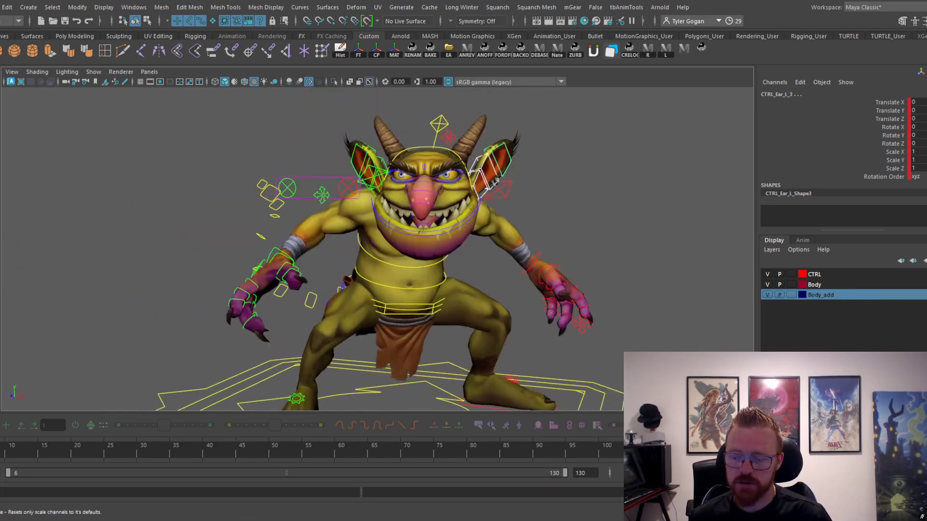
pyautogui.click(2, 453)
pyautogui.scroll(-1, 373, 238)
pyautogui.keyDown('alt'); pyautogui.moveTo(374, 238); pyautogui.dragTo(376, 247, button='middle'); pyautogui.keyUp('alt')
pyautogui.keyDown('alt'); pyautogui.moveTo(375, 246); pyautogui.dragTo(354, 272); pyautogui.keyUp('alt')
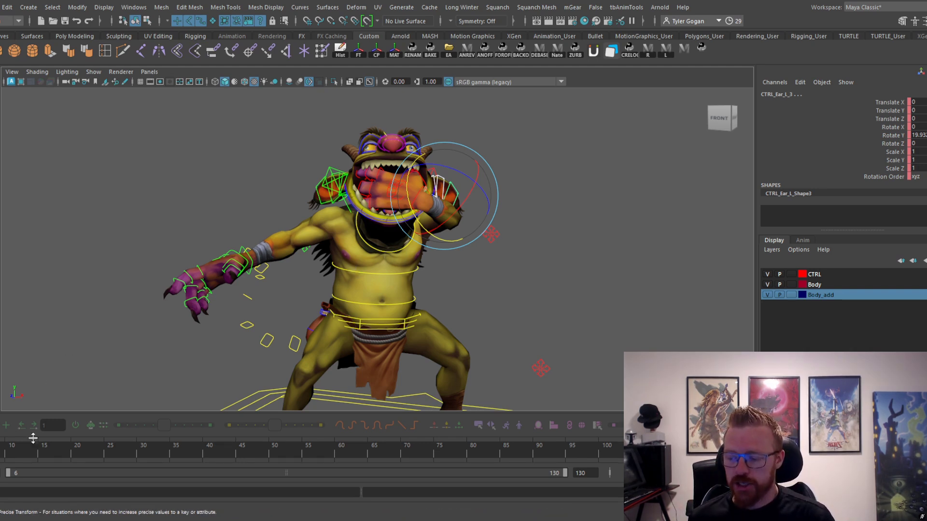
pyautogui.click(1, 451)
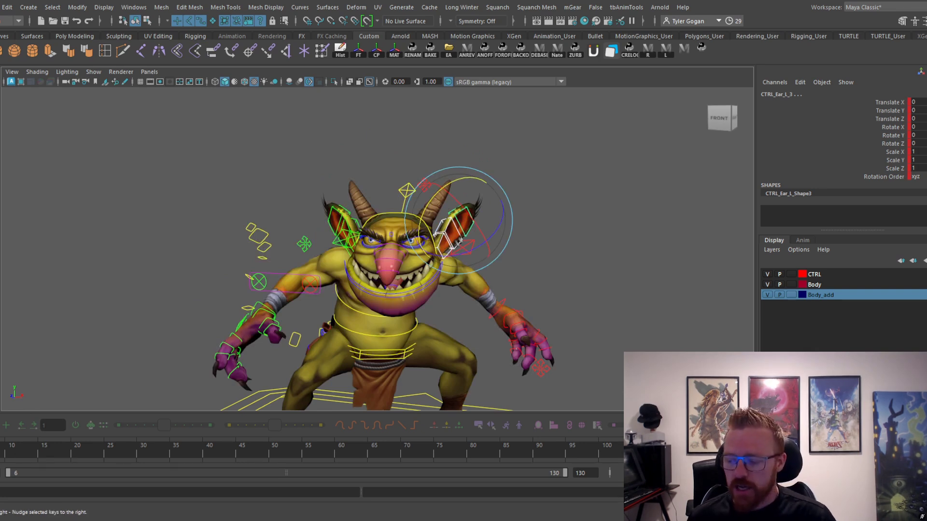
pyautogui.press('.')
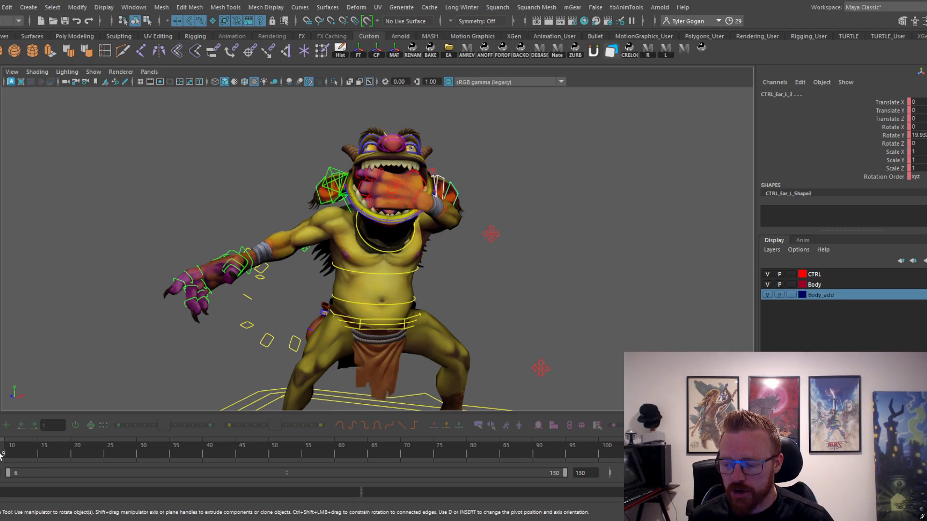
# - Move the pelvis control down and back, to about Y -26 and Z -12
pyautogui.keyDown('alt'); pyautogui.moveTo(363, 204); pyautogui.dragTo(268, 196, button='right'); pyautogui.keyUp('alt')
pyautogui.press('w')
pyautogui.keyDown('alt'); pyautogui.moveTo(268, 196); pyautogui.dragTo(358, 246); pyautogui.keyUp('alt')
pyautogui.click(354, 277)
pyautogui.moveTo(356, 276); pyautogui.dragTo(362, 255)
pyautogui.press('w')
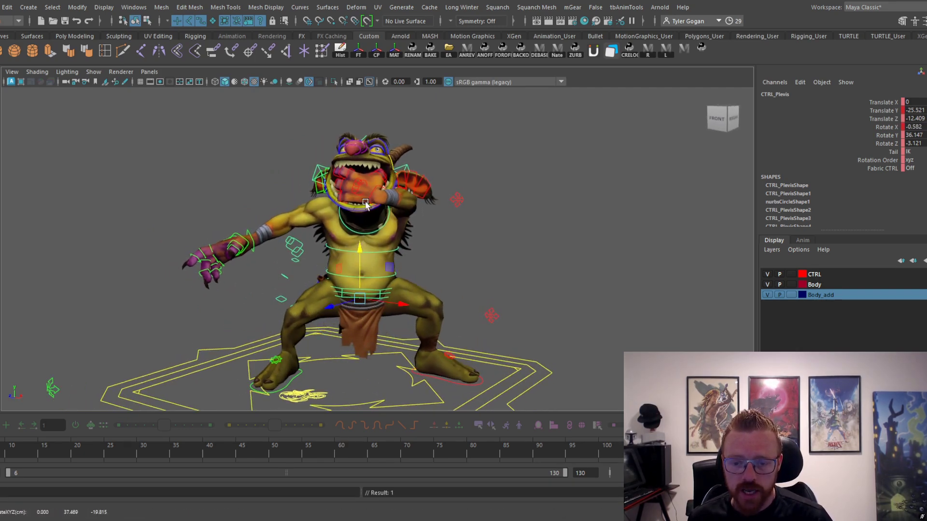
# - Select all the rig controls and set a key for the hand-in-mouth pose at frame 9
pyautogui.click(374, 194)
pyautogui.moveTo(375, 194)
pyautogui.keyDown('alt'); pyautogui.mouseDown()
pyautogui.moveTo(444, 191)
pyautogui.moveTo(388, 198)
pyautogui.moveTo(370, 173)
pyautogui.moveTo(346, 203)
pyautogui.mouseUp(); pyautogui.keyUp('alt')
pyautogui.press('e')
pyautogui.keyDown('alt'); pyautogui.moveTo(346, 203); pyautogui.dragTo(309, 212, button='right'); pyautogui.keyUp('alt')
pyautogui.click(1, 457)
pyautogui.moveTo(176, 169); pyautogui.dragTo(579, 392)
pyautogui.keyDown('alt'); pyautogui.moveTo(556, 371); pyautogui.dragTo(415, 333, button='right'); pyautogui.keyUp('alt')
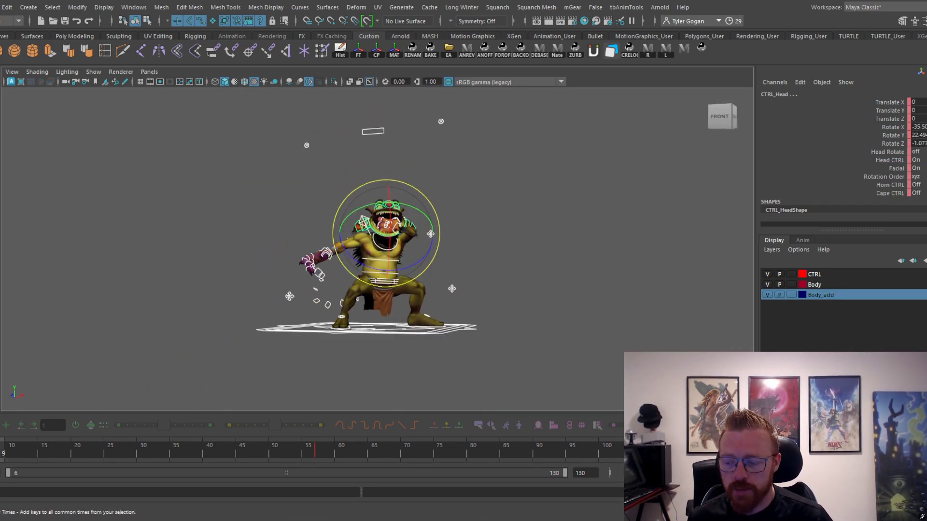
pyautogui.click(2, 458)
pyautogui.press('s')
# - Examine the keyed hand-in-mouth pose around the whole body from several angles
pyautogui.keyDown('alt'); pyautogui.moveTo(136, 333); pyautogui.dragTo(208, 309); pyautogui.keyUp('alt')
pyautogui.keyDown('alt'); pyautogui.moveTo(208, 309); pyautogui.dragTo(348, 245, button='right'); pyautogui.keyUp('alt')
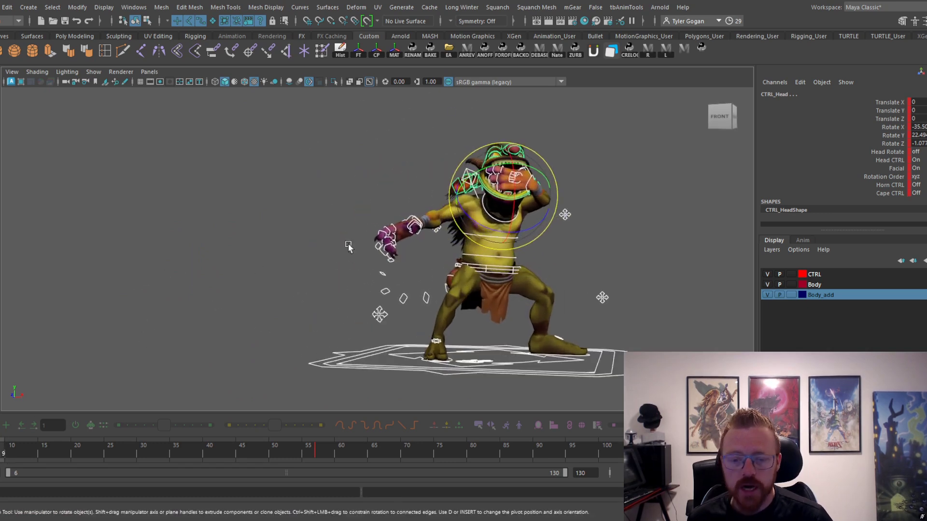
pyautogui.keyDown('alt'); pyautogui.moveTo(348, 244); pyautogui.dragTo(241, 205, button='middle'); pyautogui.keyUp('alt')
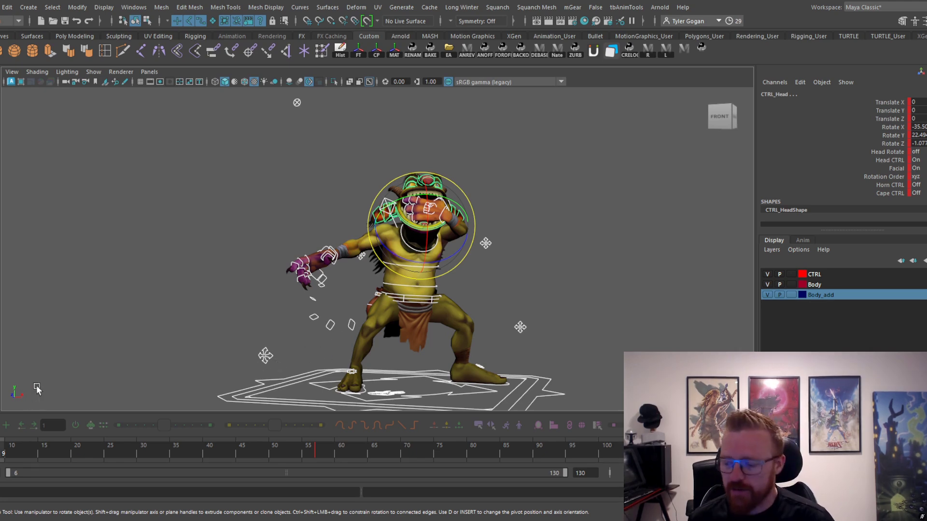
pyautogui.keyDown('alt'); pyautogui.moveTo(270, 285); pyautogui.dragTo(345, 266, button='right'); pyautogui.keyUp('alt')
pyautogui.keyDown('alt'); pyautogui.moveTo(346, 265); pyautogui.dragTo(332, 228, button='middle'); pyautogui.keyUp('alt')
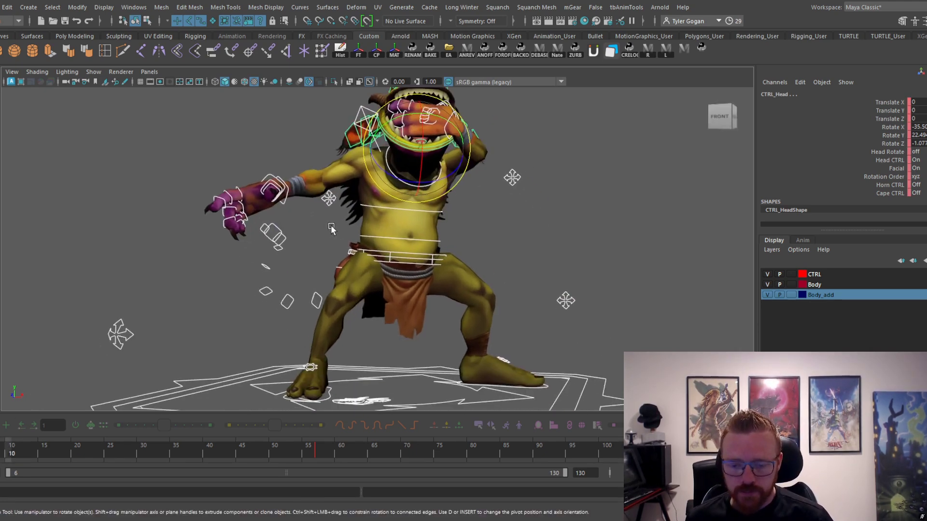
pyautogui.keyDown('alt'); pyautogui.moveTo(331, 227); pyautogui.dragTo(445, 233); pyautogui.keyUp('alt')
pyautogui.keyDown('alt'); pyautogui.moveTo(444, 234); pyautogui.dragTo(283, 257, button='right'); pyautogui.keyUp('alt')
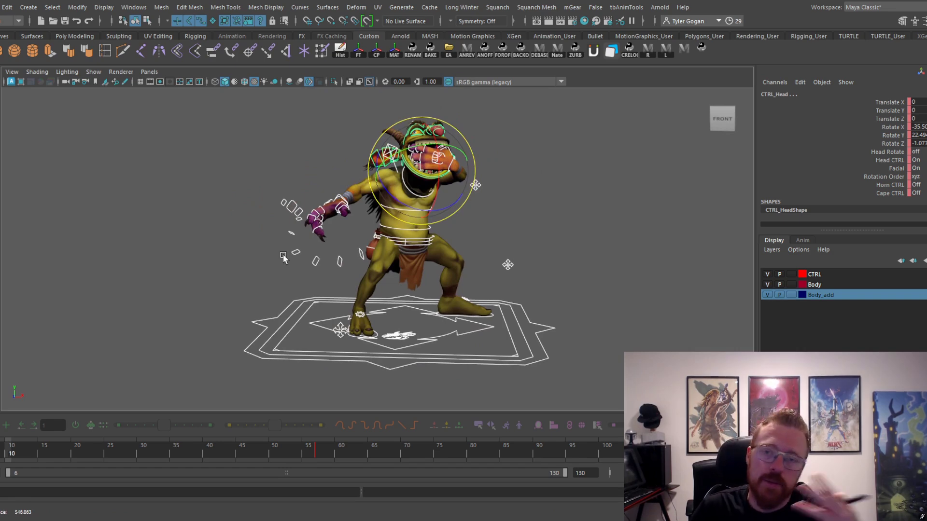
pyautogui.keyDown('alt'); pyautogui.moveTo(294, 209); pyautogui.dragTo(295, 204); pyautogui.keyUp('alt')
pyautogui.keyDown('alt'); pyautogui.moveTo(295, 205); pyautogui.dragTo(276, 212, button='right'); pyautogui.keyUp('alt')
pyautogui.keyDown('alt'); pyautogui.moveTo(275, 212); pyautogui.dragTo(210, 253, button='middle'); pyautogui.keyUp('alt')
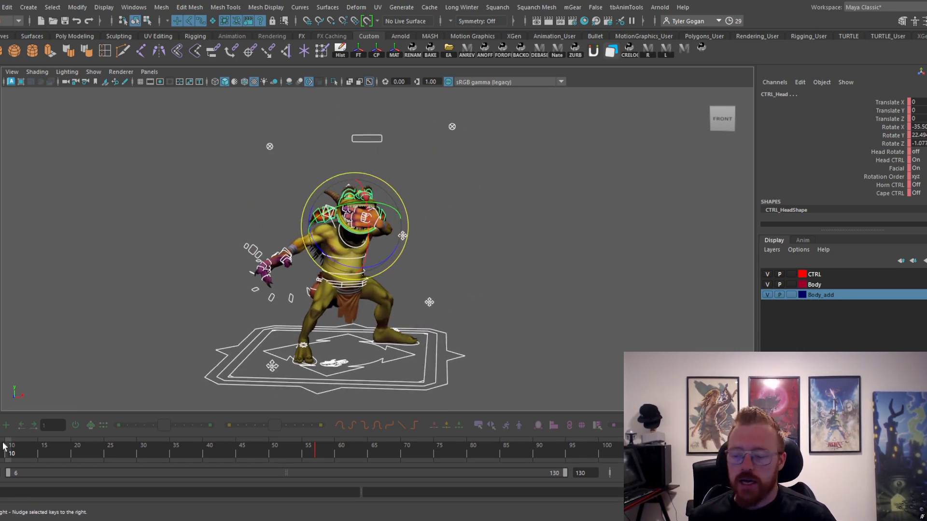
# - Copy the starting pose to frame 10 and key it on all the selected rig controls
pyautogui.moveTo(2, 449); pyautogui.dragTo(0, 449)
pyautogui.keyDown('alt'); pyautogui.moveTo(318, 281); pyautogui.dragTo(300, 337, button='right'); pyautogui.keyUp('alt')
pyautogui.keyDown('alt'); pyautogui.moveTo(300, 337); pyautogui.dragTo(239, 343, button='middle'); pyautogui.keyUp('alt')
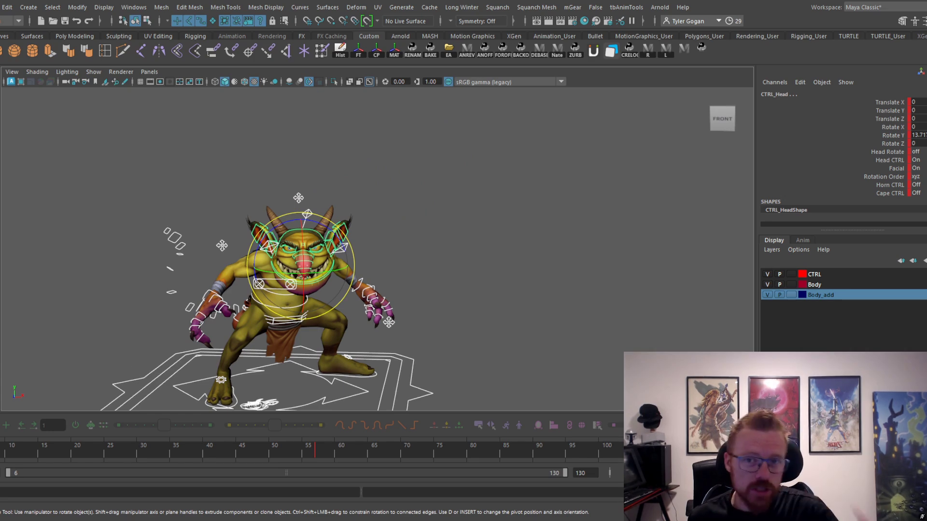
pyautogui.keyDown('alt'); pyautogui.moveTo(228, 253); pyautogui.dragTo(477, 162); pyautogui.keyUp('alt')
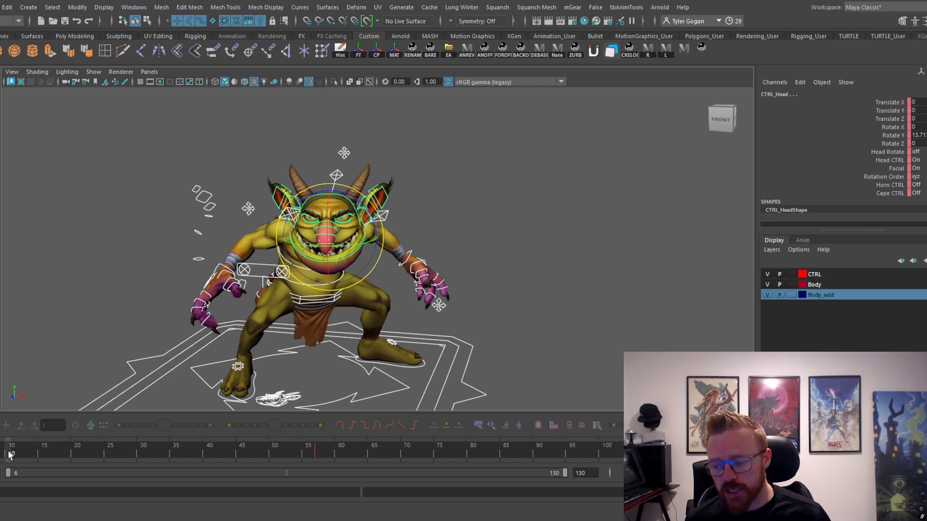
pyautogui.scroll(-3, 144, 145)
pyautogui.moveTo(140, 141); pyautogui.dragTo(243, 230)
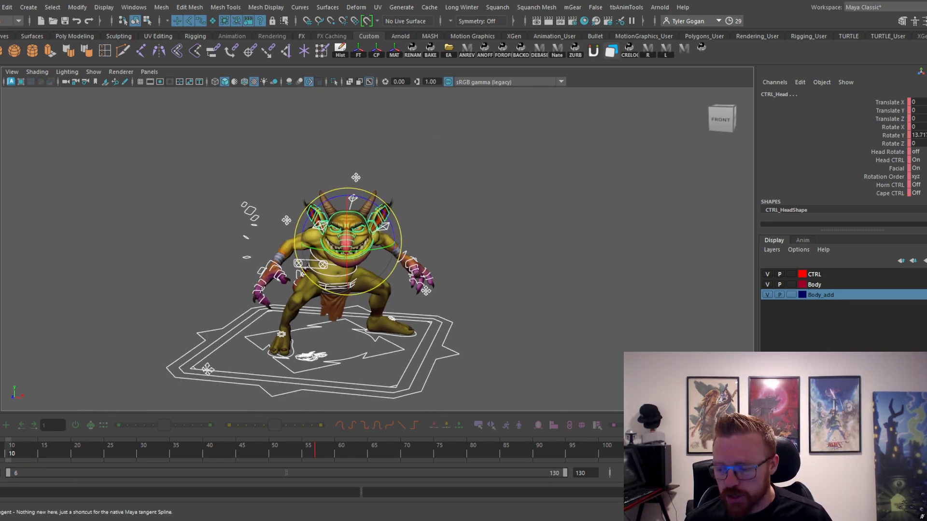
pyautogui.scroll(1, 218, 324)
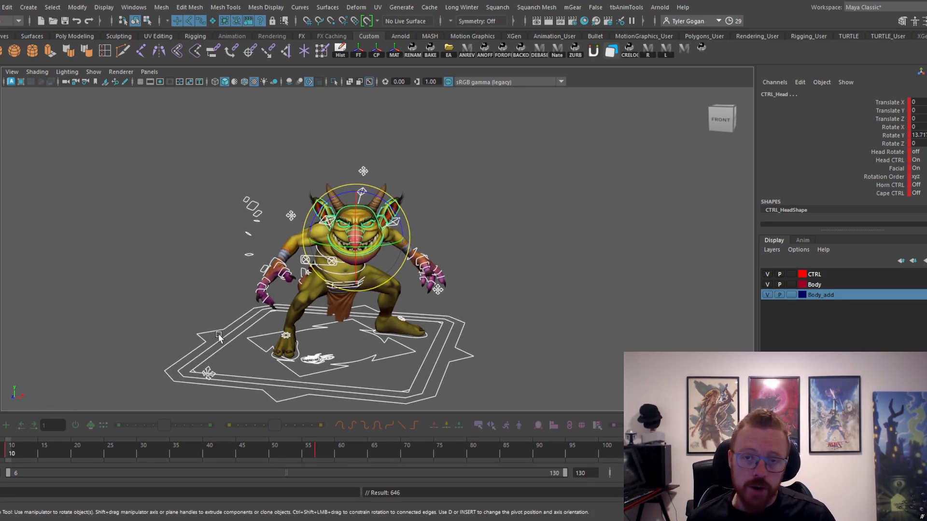
pyautogui.scroll(3, 352, 303)
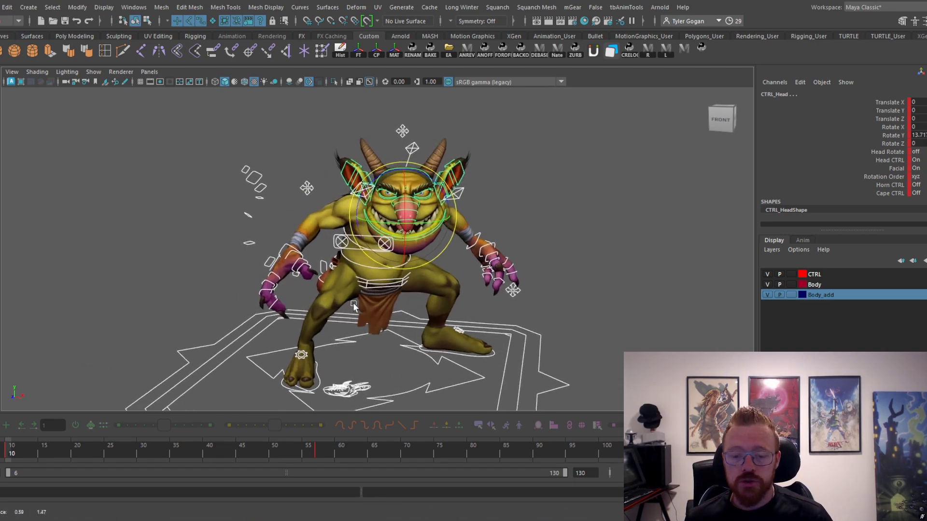
pyautogui.moveTo(24, 450); pyautogui.dragTo(10, 455)
pyautogui.scroll(3, 410, 264)
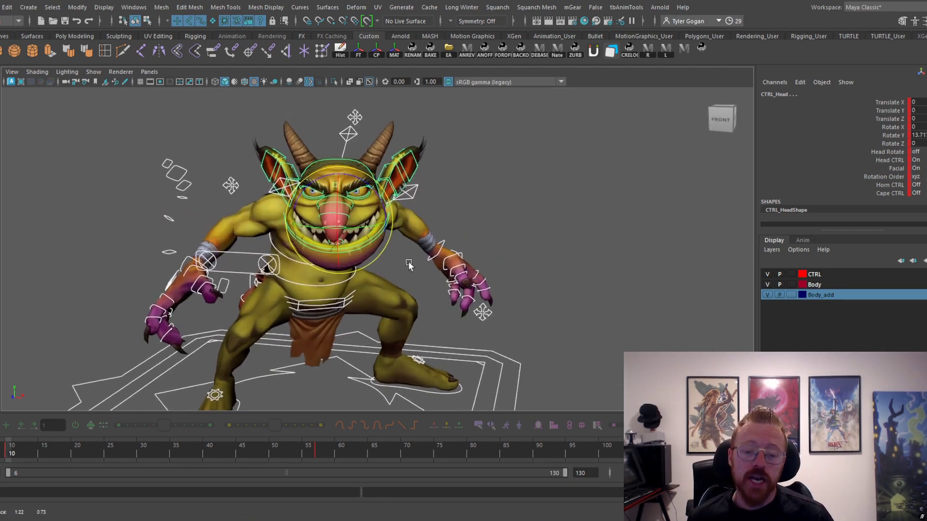
# - Turn the head down and around toward the left hand, and key it at frame 10
pyautogui.keyDown('alt'); pyautogui.moveTo(410, 263); pyautogui.dragTo(371, 271, button='middle'); pyautogui.keyUp('alt')
pyautogui.press('w')
pyautogui.press('e')
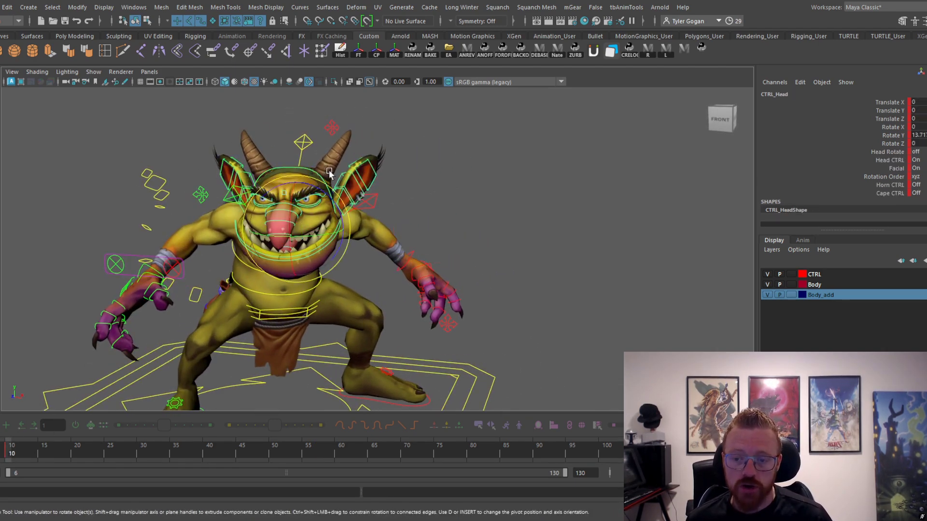
pyautogui.moveTo(302, 214); pyautogui.dragTo(374, 230)
pyautogui.press('w')
pyautogui.click(281, 269)
pyautogui.keyDown('alt'); pyautogui.moveTo(284, 268); pyautogui.dragTo(265, 265); pyautogui.keyUp('alt')
pyautogui.press('e')
pyautogui.moveTo(287, 216); pyautogui.dragTo(389, 259)
pyautogui.press('s')
# - Move the left hand control to about X 16, Y -5 and Z 9, and key it at frame 10
pyautogui.press('w')
pyautogui.click(302, 322)
pyautogui.press('e')
pyautogui.press('w')
pyautogui.click(449, 234)
pyautogui.press('s')
pyautogui.press('e')
pyautogui.press('s')
pyautogui.keyDown('alt'); pyautogui.moveTo(396, 264); pyautogui.dragTo(441, 271, button='right'); pyautogui.keyUp('alt')
pyautogui.keyDown('alt'); pyautogui.moveTo(441, 271); pyautogui.dragTo(416, 252, button='middle'); pyautogui.keyUp('alt')
pyautogui.press('w')
pyautogui.moveTo(365, 254); pyautogui.dragTo(376, 251)
pyautogui.press('s')
# - Select the tiny bomb object in the left palm and set its X, Y and Z scale to 1 at frame 10
pyautogui.keyDown('alt'); pyautogui.moveTo(425, 249); pyautogui.dragTo(479, 266, button='right'); pyautogui.keyUp('alt')
pyautogui.keyDown('alt'); pyautogui.moveTo(479, 265); pyautogui.dragTo(471, 271); pyautogui.keyUp('alt')
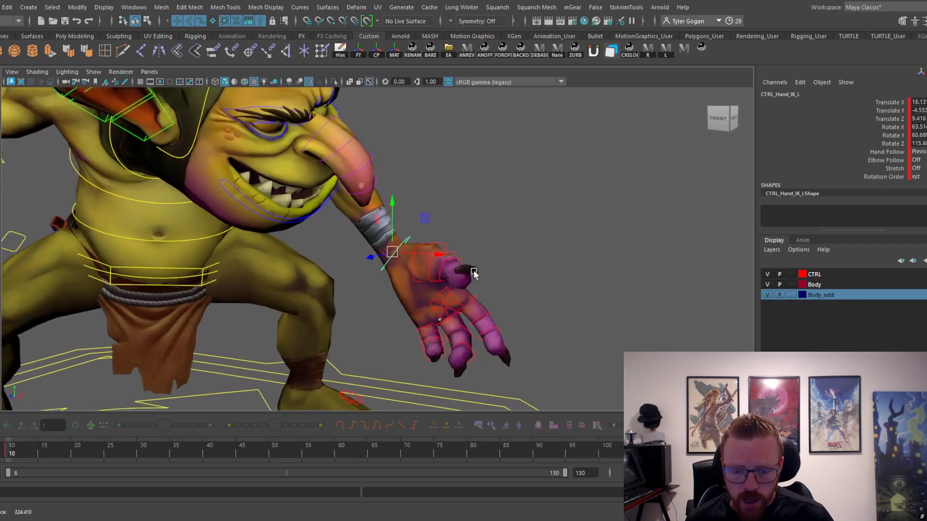
pyautogui.keyDown('alt'); pyautogui.moveTo(472, 270); pyautogui.dragTo(473, 314, button='right'); pyautogui.keyUp('alt')
pyautogui.keyDown('alt'); pyautogui.moveTo(458, 333); pyautogui.dragTo(492, 296, button='middle'); pyautogui.keyUp('alt')
pyautogui.keyDown('alt'); pyautogui.moveTo(492, 296); pyautogui.dragTo(478, 277, button='right'); pyautogui.keyUp('alt')
pyautogui.click(476, 276)
pyautogui.click(462, 292)
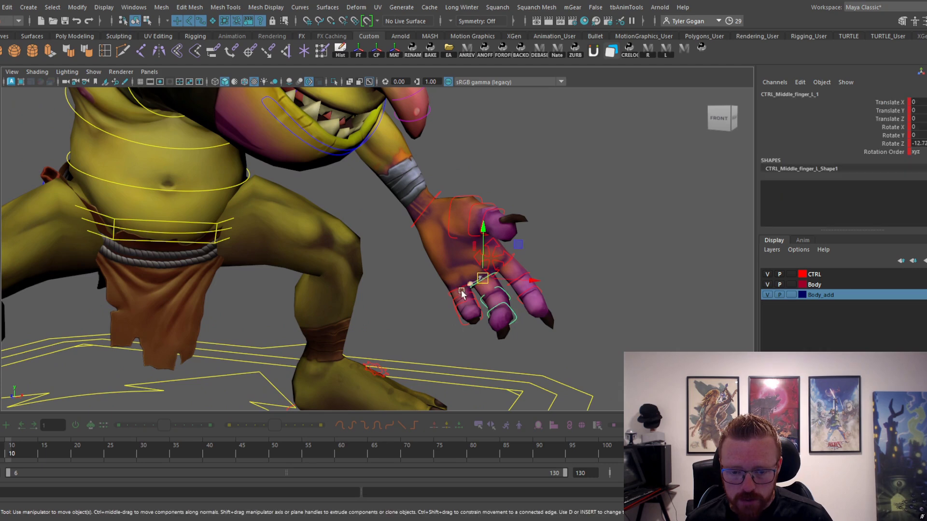
pyautogui.click(409, 313)
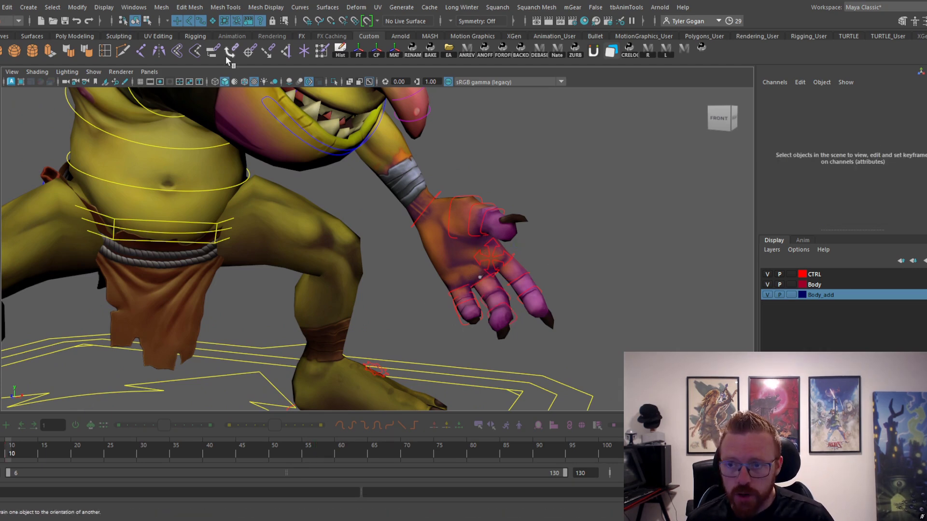
pyautogui.click(480, 277)
pyautogui.moveTo(8, 456); pyautogui.dragTo(9, 457)
pyautogui.keyDown('alt'); pyautogui.moveTo(428, 290); pyautogui.dragTo(445, 287, button='middle'); pyautogui.keyUp('alt')
pyautogui.keyDown('alt'); pyautogui.moveTo(445, 287); pyautogui.dragTo(435, 287, button='right'); pyautogui.keyUp('alt')
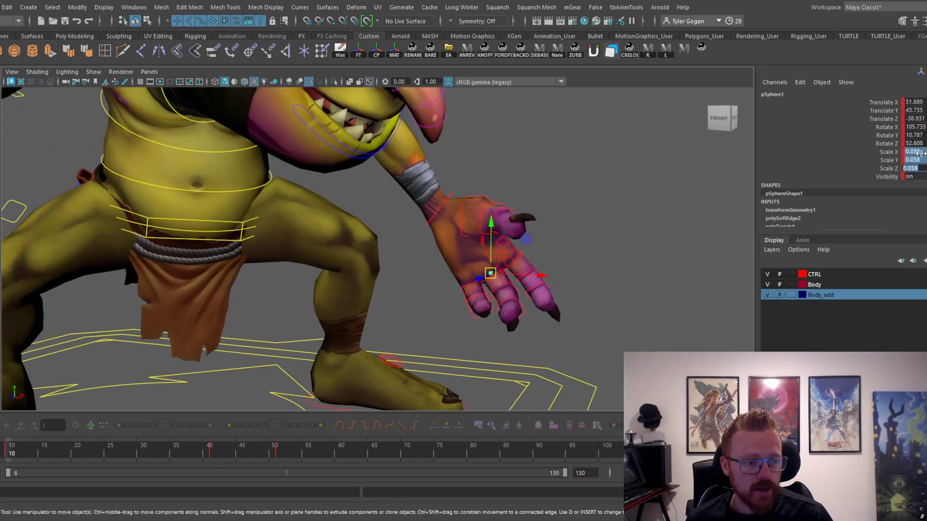
pyautogui.write('1')
pyautogui.press('Return')
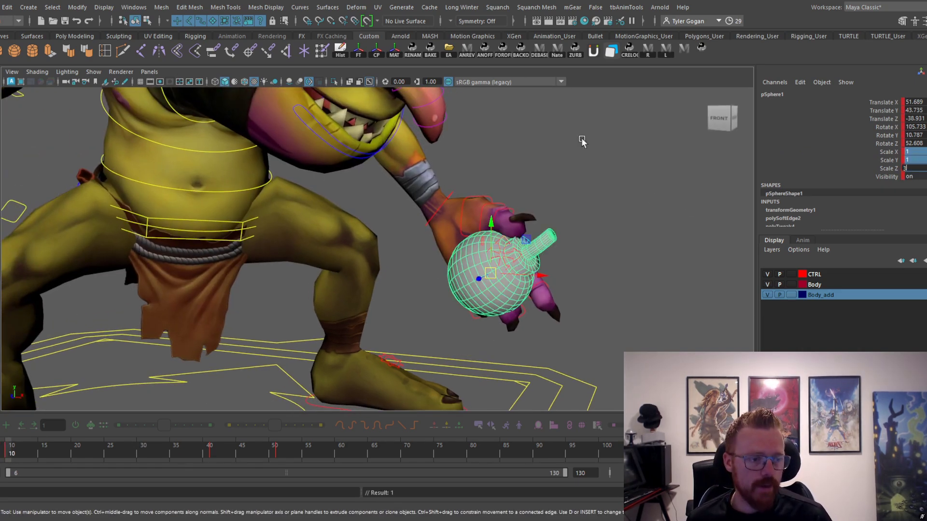
# - Try a scale of 31 on the bomb, and set all three axes back to 1
pyautogui.write('31')
pyautogui.press('Return')
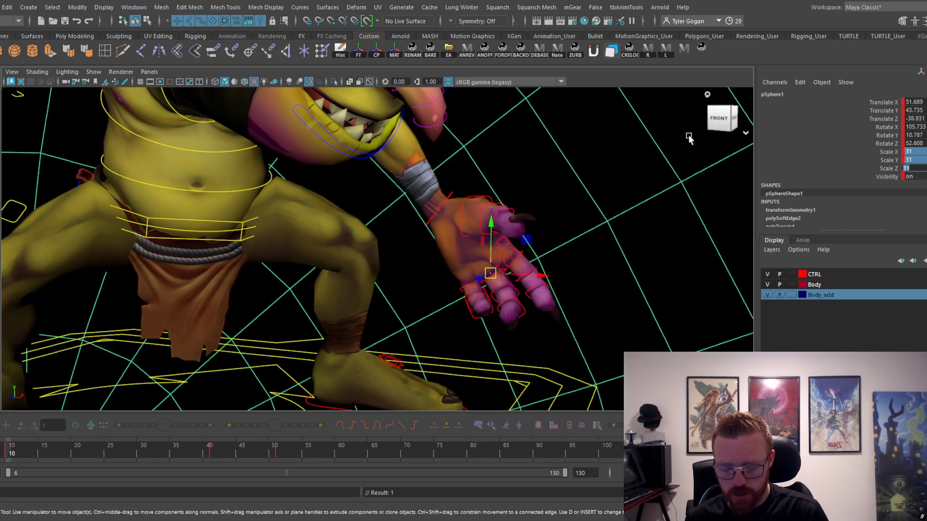
pyautogui.write('1')
pyautogui.press('Return')
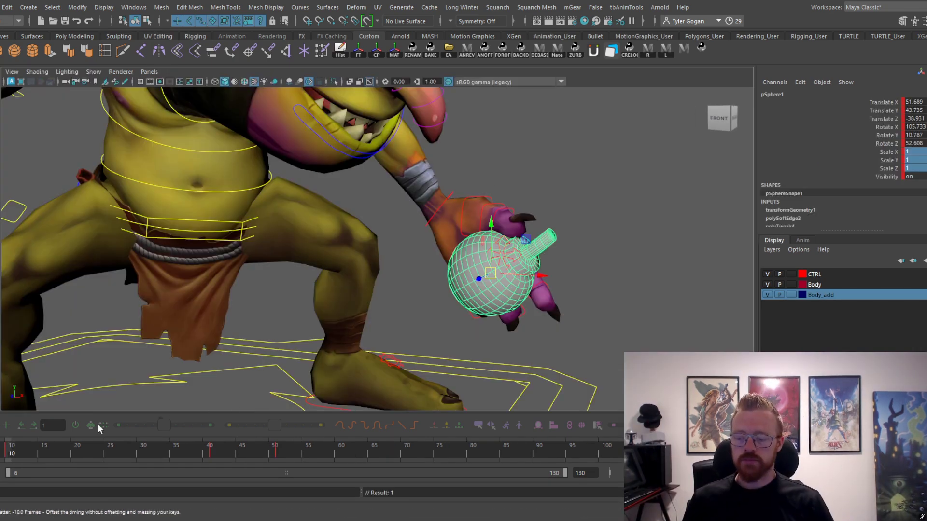
# - Edit the bomb's scale on frame 9, and check the bomb in the hand on frames 10 and 11
pyautogui.moveTo(226, 447); pyautogui.dragTo(8, 449)
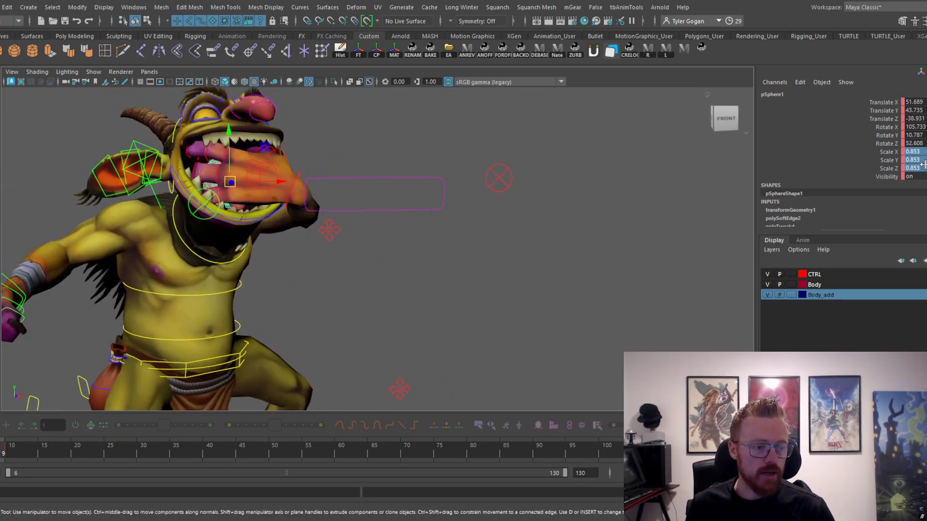
pyautogui.press('BackSpace')
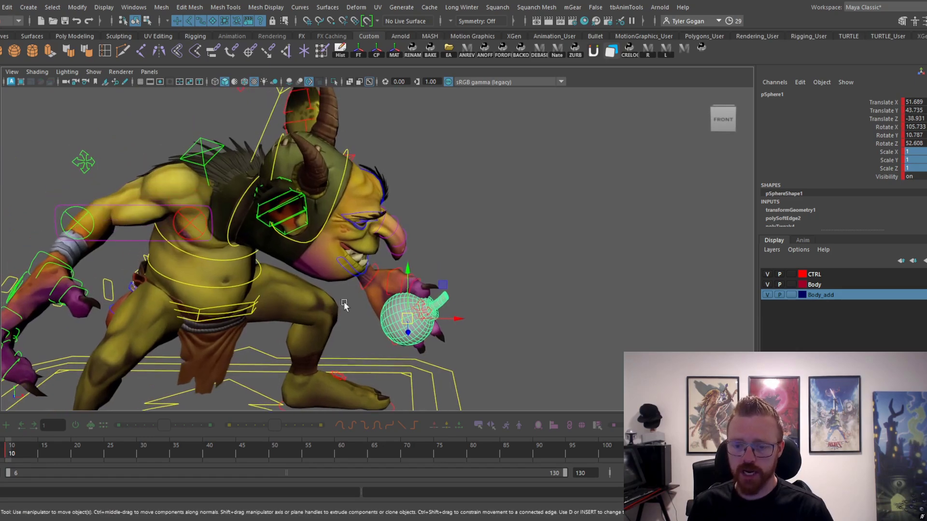
pyautogui.keyDown('alt'); pyautogui.moveTo(343, 302); pyautogui.dragTo(303, 276); pyautogui.keyUp('alt')
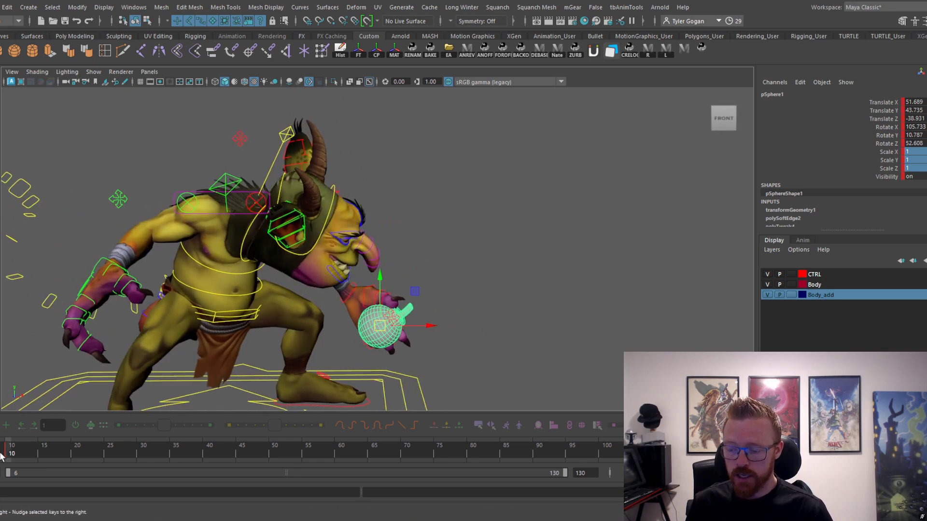
pyautogui.hotkey('alt', '.')
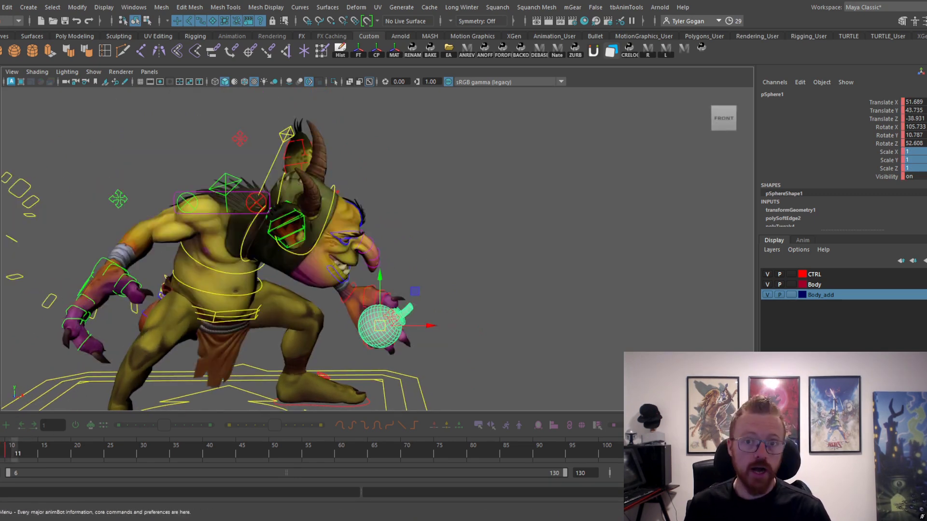
pyautogui.hotkey('alt', ',')
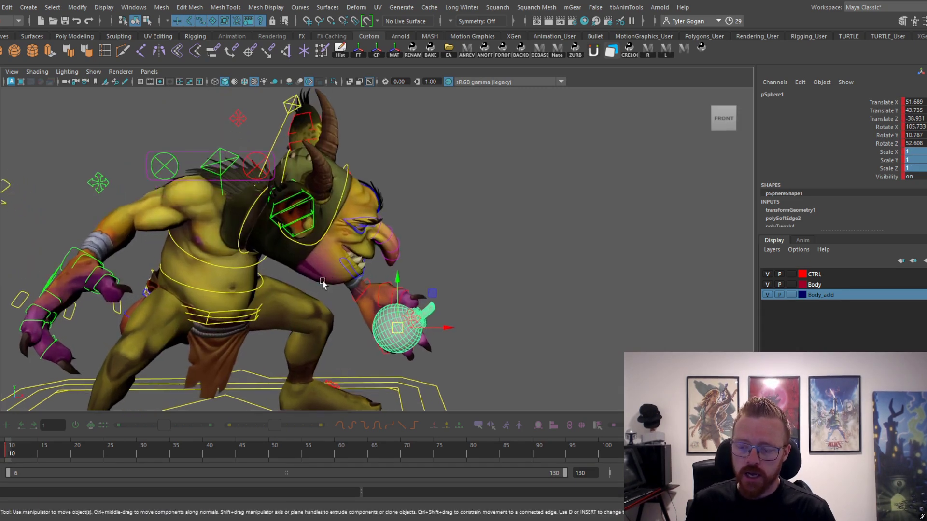
# - At frame 11, rotate the head up and back toward the front
pyautogui.click(14, 452)
pyautogui.keyDown('alt'); pyautogui.moveTo(362, 258); pyautogui.dragTo(336, 282, button='middle'); pyautogui.keyUp('alt')
pyautogui.click(291, 273)
pyautogui.press('e')
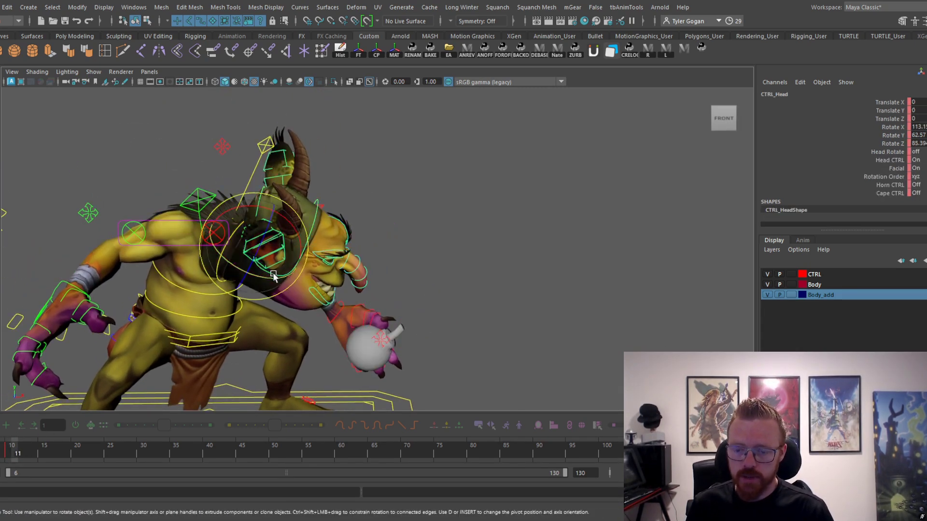
pyautogui.moveTo(271, 271); pyautogui.dragTo(310, 246)
pyautogui.press('w')
# - Raise the left hand holding the bomb to about X 16, Y 8 and Z 13
pyautogui.click(370, 315)
pyautogui.moveTo(358, 321); pyautogui.dragTo(392, 286)
pyautogui.press('e')
pyautogui.press('w')
pyautogui.keyDown('alt'); pyautogui.moveTo(435, 252); pyautogui.dragTo(400, 250); pyautogui.keyUp('alt')
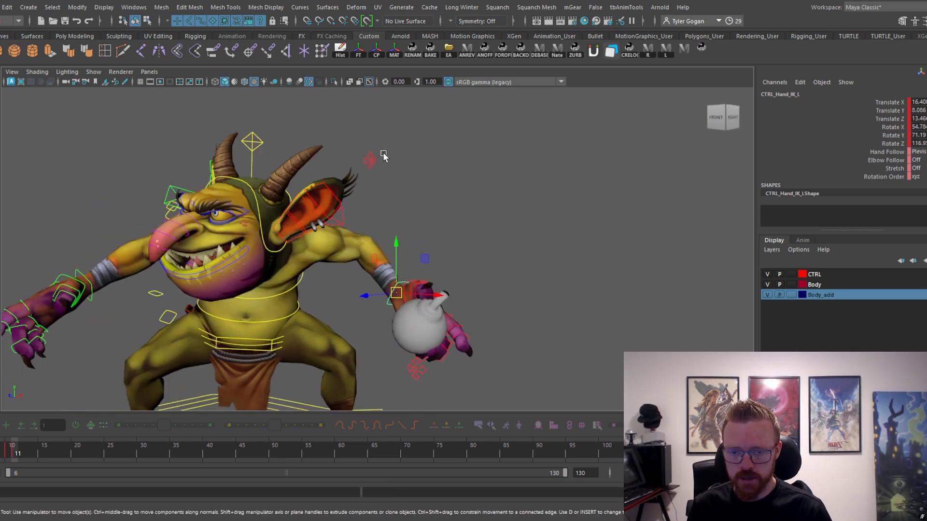
# - Lower the left elbow control to about X 39, Y -11 and Z 52
pyautogui.click(373, 157)
pyautogui.moveTo(366, 157); pyautogui.dragTo(353, 239)
pyautogui.moveTo(293, 250)
pyautogui.keyDown('alt'); pyautogui.mouseDown()
pyautogui.moveTo(332, 241)
pyautogui.moveTo(308, 241)
pyautogui.mouseUp(); pyautogui.keyUp('alt')
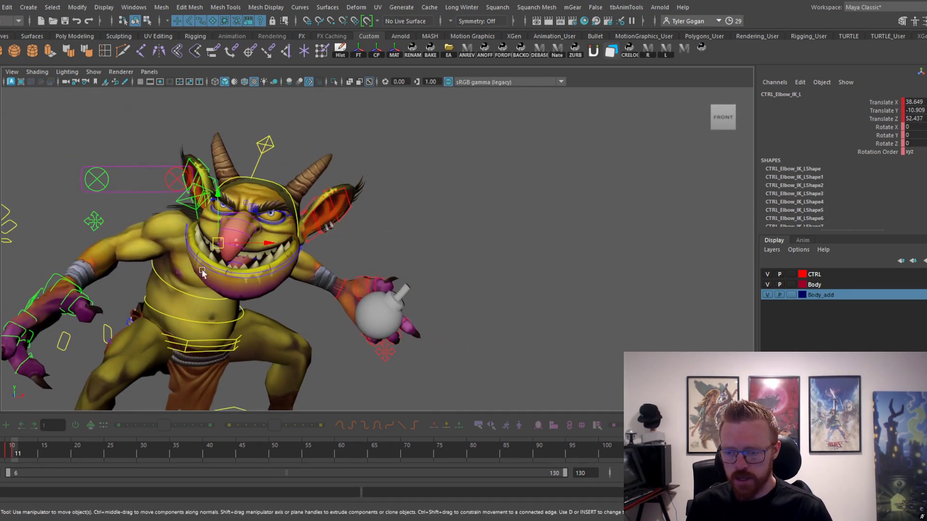
# - Tilt the upper spine and raise the pelvis to about X 1, Y -19 and Z -12 at frame 11, and scrub to review it
pyautogui.click(185, 281)
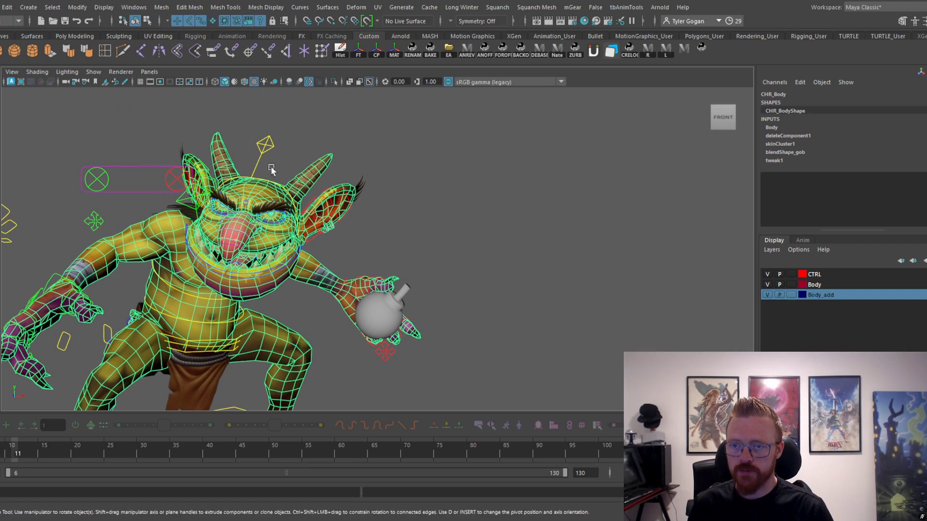
pyautogui.click(193, 278)
pyautogui.moveTo(203, 302); pyautogui.dragTo(213, 288)
pyautogui.click(212, 342)
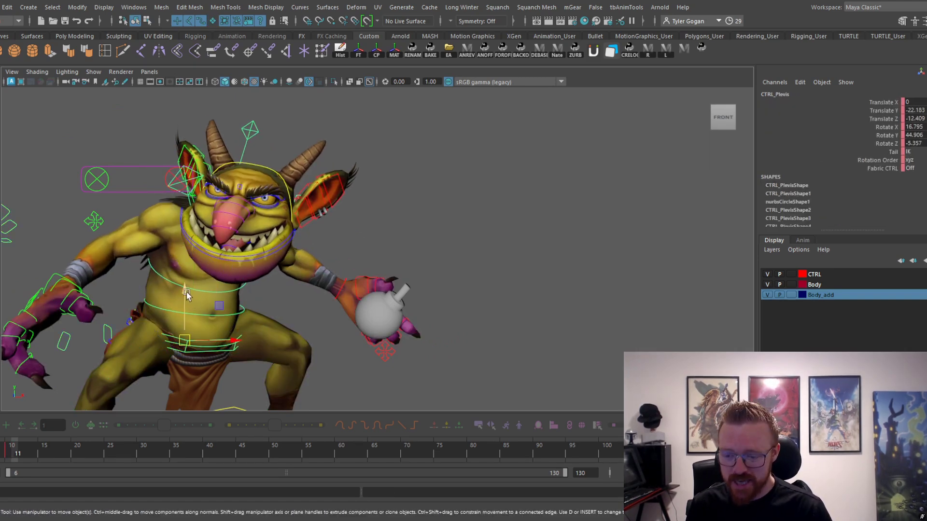
pyautogui.press('w')
pyautogui.moveTo(189, 296); pyautogui.dragTo(193, 286)
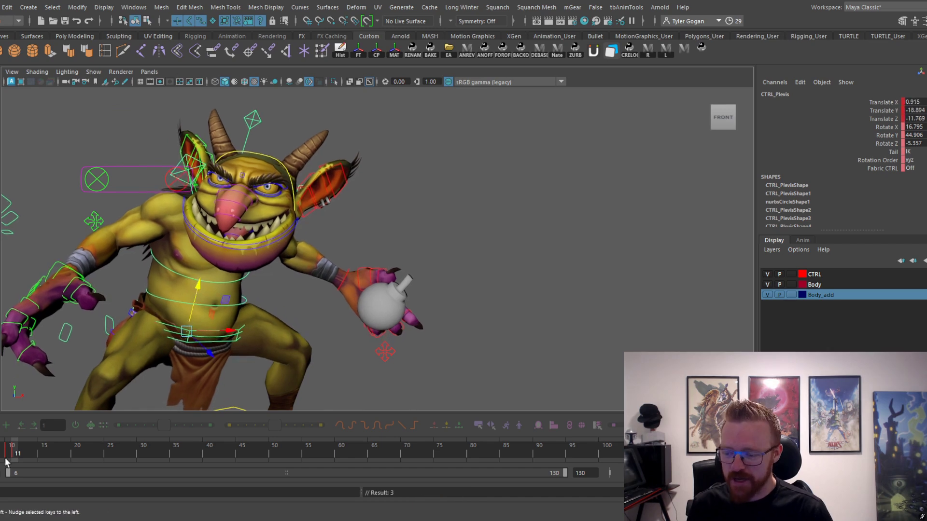
pyautogui.click(7, 457)
pyautogui.moveTo(9, 458); pyautogui.dragTo(20, 458)
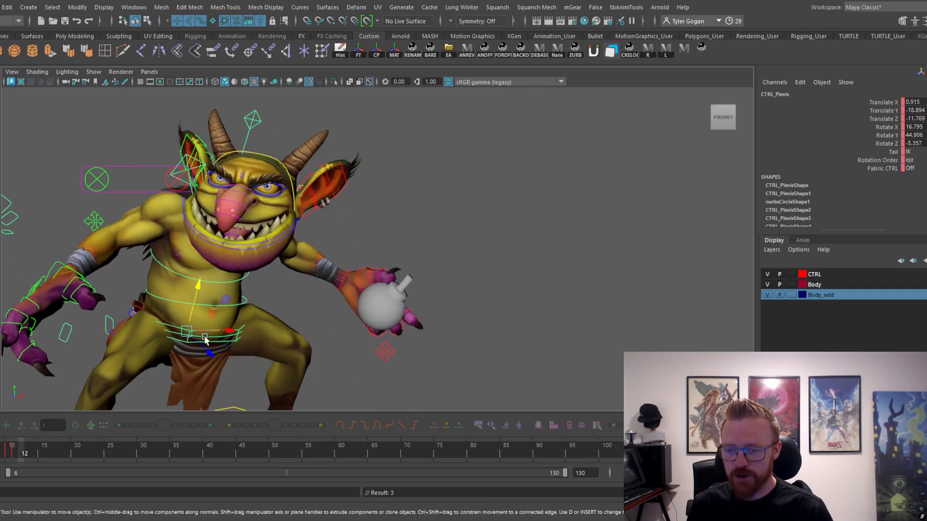
pyautogui.keyDown('alt'); pyautogui.moveTo(205, 337); pyautogui.dragTo(164, 345); pyautogui.keyUp('alt')
# - At frame 13, shift and twist the pelvis so the body leans over the bent left leg
pyautogui.click(16, 457)
pyautogui.moveTo(14, 453); pyautogui.dragTo(30, 458)
pyautogui.keyDown('alt'); pyautogui.moveTo(408, 199); pyautogui.dragTo(358, 208); pyautogui.keyUp('alt')
pyautogui.keyDown('alt'); pyautogui.moveTo(357, 208); pyautogui.dragTo(300, 245, button='right'); pyautogui.keyUp('alt')
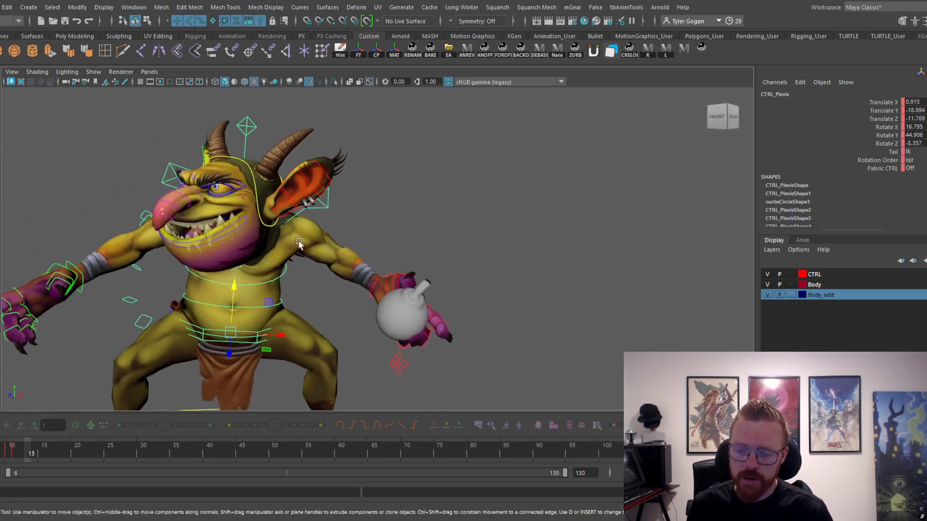
pyautogui.keyDown('alt'); pyautogui.moveTo(317, 270); pyautogui.dragTo(286, 283); pyautogui.keyUp('alt')
pyautogui.moveTo(277, 337); pyautogui.dragTo(418, 267)
pyautogui.press('e')
pyautogui.press('w')
pyautogui.click(385, 265)
pyautogui.press('e')
pyautogui.keyDown('alt'); pyautogui.moveTo(418, 267); pyautogui.dragTo(475, 266, button='right'); pyautogui.keyUp('alt')
# - Raise the right hand and bring it in front of the torso, to about X -14, Y 17 and Z -7
pyautogui.click(171, 180)
pyautogui.keyDown('alt'); pyautogui.moveTo(172, 181); pyautogui.dragTo(258, 205); pyautogui.keyUp('alt')
pyautogui.press('w')
pyautogui.press('e')
pyautogui.keyDown('alt'); pyautogui.moveTo(258, 204); pyautogui.dragTo(374, 202); pyautogui.keyUp('alt')
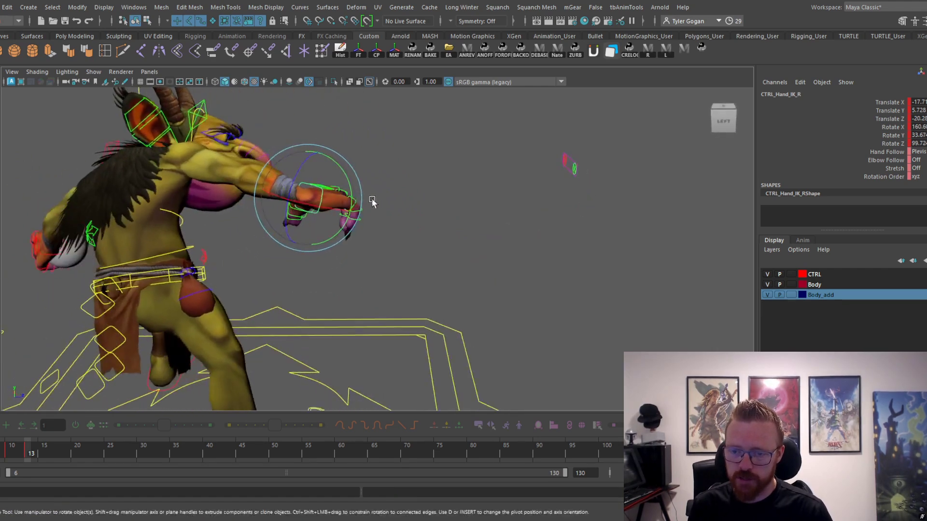
pyautogui.press('w')
pyautogui.moveTo(306, 198); pyautogui.dragTo(267, 180)
pyautogui.keyDown('alt'); pyautogui.moveTo(267, 180); pyautogui.dragTo(202, 195); pyautogui.keyUp('alt')
pyautogui.press('e')
pyautogui.keyDown('alt'); pyautogui.moveTo(216, 199); pyautogui.dragTo(205, 222); pyautogui.keyUp('alt')
pyautogui.press('w')
pyautogui.moveTo(209, 159); pyautogui.dragTo(223, 149)
pyautogui.keyDown('alt'); pyautogui.moveTo(223, 148); pyautogui.dragTo(221, 118); pyautogui.keyUp('alt')
pyautogui.keyDown('alt'); pyautogui.moveTo(495, 205); pyautogui.dragTo(302, 244); pyautogui.keyUp('alt')
pyautogui.scroll(1, 302, 242)
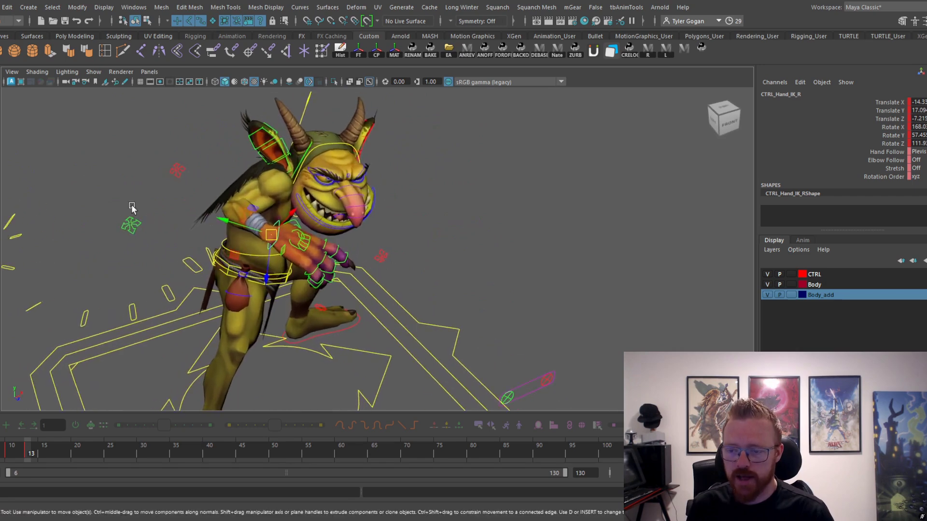
# - Raise the right elbow control to about X 20, Y 27 and Z -10
pyautogui.click(134, 222)
pyautogui.moveTo(129, 229); pyautogui.dragTo(160, 135)
pyautogui.keyDown('alt'); pyautogui.moveTo(264, 145); pyautogui.dragTo(213, 118); pyautogui.keyUp('alt')
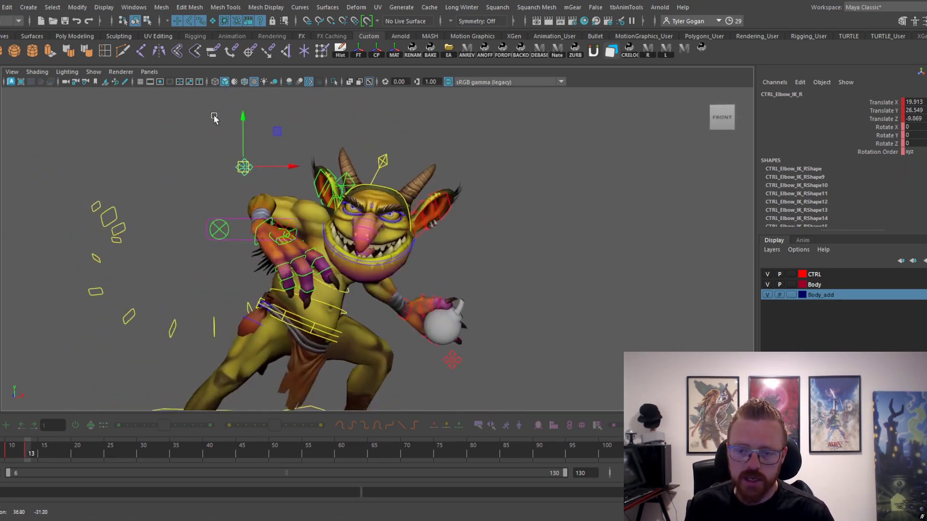
pyautogui.keyDown('alt'); pyautogui.moveTo(213, 118); pyautogui.dragTo(283, 192, button='right'); pyautogui.keyUp('alt')
pyautogui.keyDown('alt'); pyautogui.moveTo(283, 192); pyautogui.dragTo(320, 250, button='middle'); pyautogui.keyUp('alt')
# - Rotate the right hand so its fingers hang down, to about X 115, Y 38 and Z 72
pyautogui.click(268, 250)
pyautogui.press('e')
pyautogui.moveTo(287, 264); pyautogui.dragTo(284, 274)
pyautogui.keyDown('alt'); pyautogui.moveTo(338, 272); pyautogui.dragTo(313, 265, button='right'); pyautogui.keyUp('alt')
pyautogui.keyDown('alt'); pyautogui.moveTo(314, 265); pyautogui.dragTo(325, 213, button='middle'); pyautogui.keyUp('alt')
pyautogui.keyDown('alt'); pyautogui.moveTo(325, 214); pyautogui.dragTo(325, 212); pyautogui.keyUp('alt')
pyautogui.moveTo(324, 212); pyautogui.dragTo(318, 181)
pyautogui.keyDown('alt'); pyautogui.moveTo(344, 170); pyautogui.dragTo(337, 162, button='right'); pyautogui.keyUp('alt')
pyautogui.keyDown('alt'); pyautogui.moveTo(337, 162); pyautogui.dragTo(306, 187, button='middle'); pyautogui.keyUp('alt')
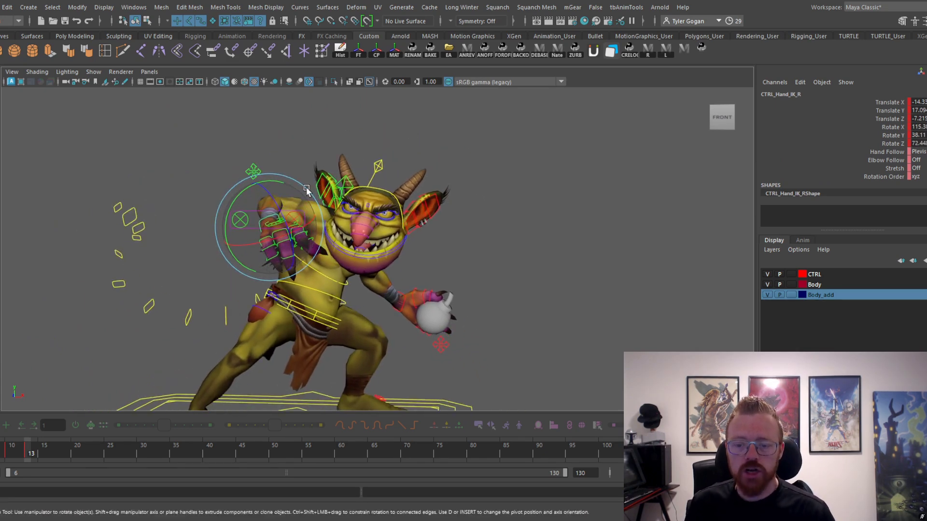
# - Select all the rig controls and key the leaning bomb pose at frame 12
pyautogui.click(22, 454)
pyautogui.moveTo(21, 451)
pyautogui.mouseDown()
pyautogui.moveTo(2, 454)
pyautogui.moveTo(28, 453)
pyautogui.mouseUp()
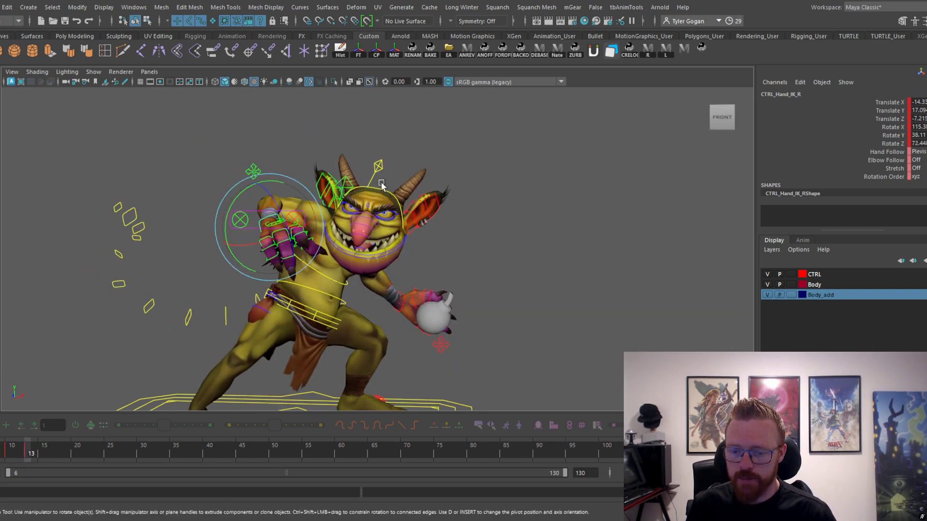
pyautogui.keyDown('alt'); pyautogui.moveTo(380, 187); pyautogui.dragTo(231, 157, button='right'); pyautogui.keyUp('alt')
pyautogui.moveTo(147, 129); pyautogui.dragTo(488, 378)
pyautogui.moveTo(9, 449); pyautogui.dragTo(14, 450)
pyautogui.press('s')
pyautogui.keyDown('alt'); pyautogui.moveTo(268, 225); pyautogui.dragTo(378, 259, button='right'); pyautogui.keyUp('alt')
pyautogui.moveTo(22, 456); pyautogui.dragTo(20, 456)
pyautogui.click(26, 453)
pyautogui.scroll(3, 356, 256)
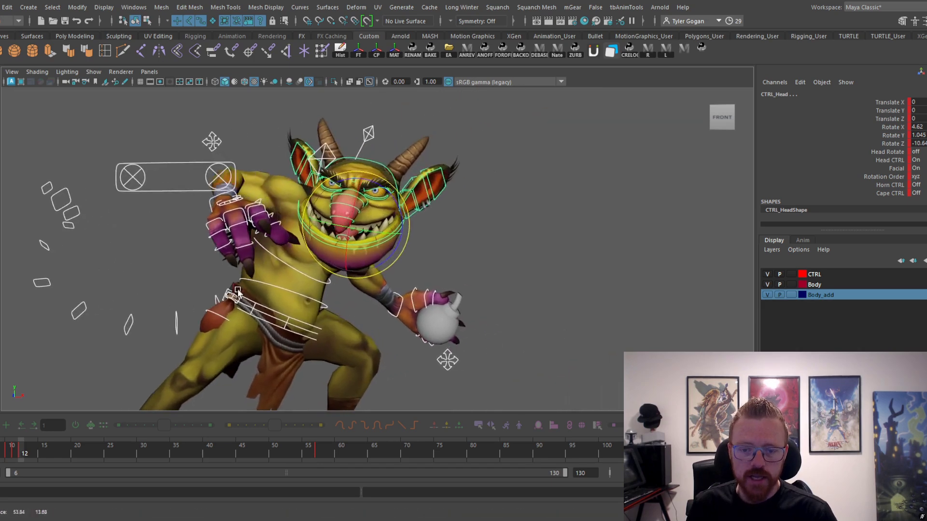
# - At frame 12, move the right hand away from the torso to about X -3, Y 16 and Z -7, and adjust its rotation
pyautogui.keyDown('alt'); pyautogui.moveTo(238, 291); pyautogui.dragTo(316, 287); pyautogui.keyUp('alt')
pyautogui.press('w')
pyautogui.click(256, 179)
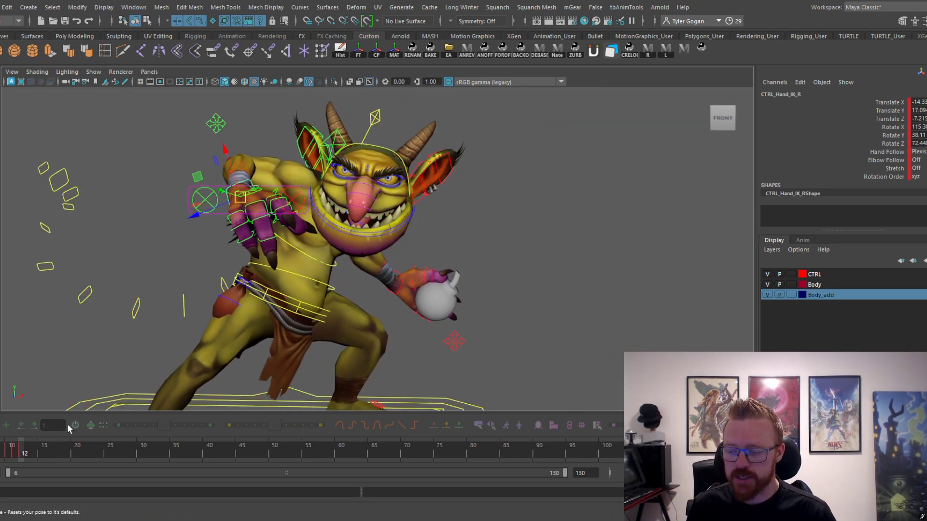
pyautogui.moveTo(24, 453)
pyautogui.mouseDown()
pyautogui.moveTo(6, 454)
pyautogui.moveTo(24, 456)
pyautogui.mouseUp()
pyautogui.moveTo(242, 197); pyautogui.dragTo(228, 217)
pyautogui.press('e')
pyautogui.keyDown('alt'); pyautogui.moveTo(405, 188); pyautogui.dragTo(381, 199, button='right'); pyautogui.keyUp('alt')
pyautogui.keyDown('alt'); pyautogui.moveTo(379, 200); pyautogui.dragTo(346, 225, button='middle'); pyautogui.keyUp('alt')
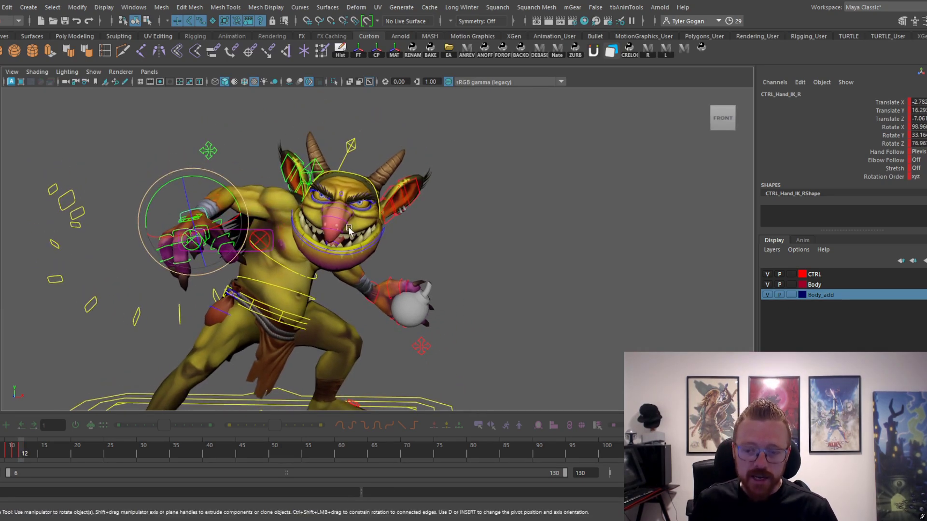
# - Rotate the upper spine control at frame 12 to adjust the chest's lean
pyautogui.keyDown('alt'); pyautogui.moveTo(346, 199); pyautogui.dragTo(326, 282); pyautogui.keyUp('alt')
pyautogui.keyDown('alt'); pyautogui.moveTo(355, 319); pyautogui.dragTo(378, 220, button='middle'); pyautogui.keyUp('alt')
pyautogui.keyDown('alt'); pyautogui.moveTo(376, 216); pyautogui.dragTo(355, 183); pyautogui.keyUp('alt')
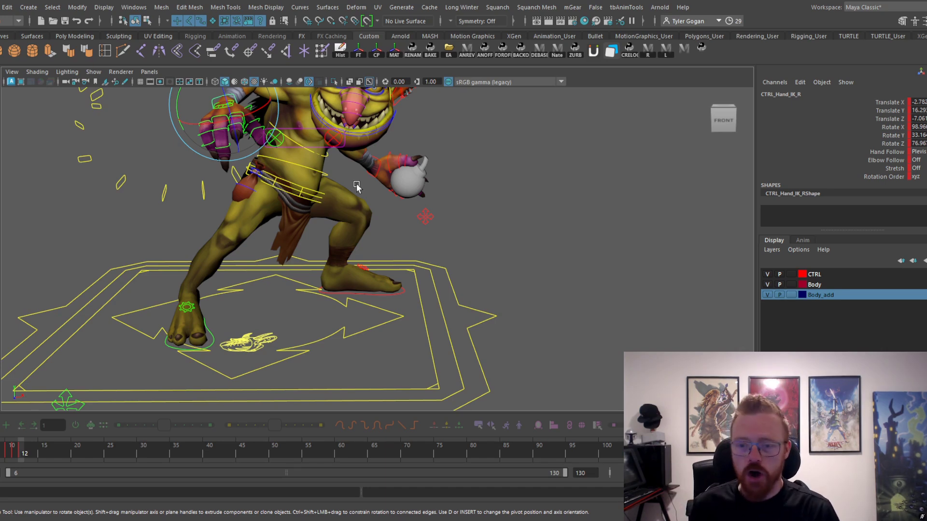
pyautogui.scroll(2, 294, 137)
pyautogui.click(340, 162)
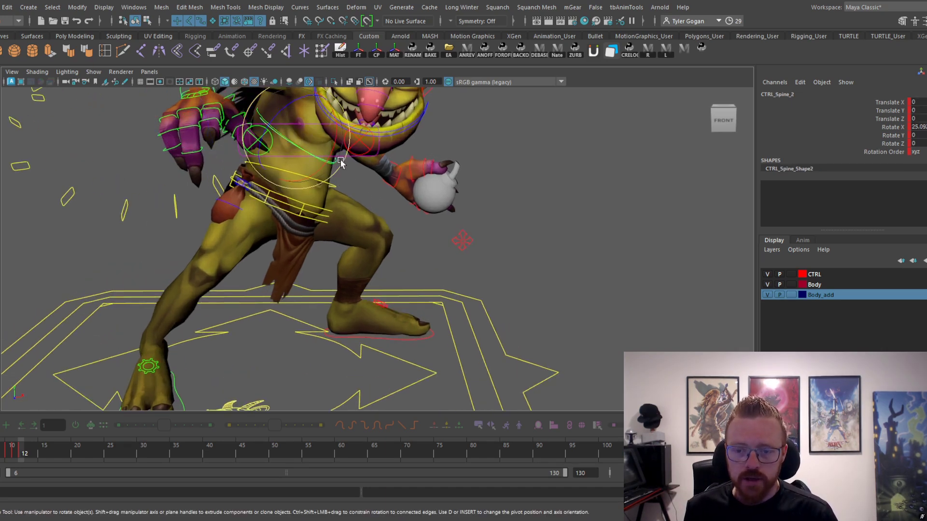
pyautogui.moveTo(338, 146); pyautogui.dragTo(344, 118)
# - Rotate the pelvis at frame 12 to about X -12, Y 52 and Z -33
pyautogui.keyDown('alt'); pyautogui.moveTo(350, 149); pyautogui.dragTo(327, 244, button='middle'); pyautogui.keyUp('alt')
pyautogui.keyDown('alt'); pyautogui.moveTo(328, 244); pyautogui.dragTo(299, 240); pyautogui.keyUp('alt')
pyautogui.click(316, 319)
pyautogui.moveTo(290, 328); pyautogui.dragTo(276, 329)
pyautogui.scroll(-3, 315, 217)
pyautogui.keyDown('alt'); pyautogui.moveTo(314, 219); pyautogui.dragTo(387, 199); pyautogui.keyUp('alt')
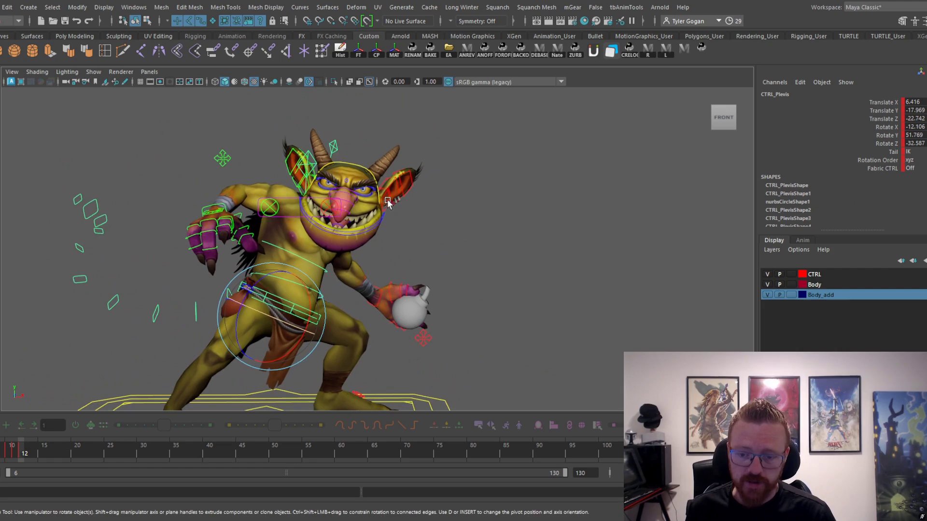
# - Go back to frame 11, adjust the pelvis rotation, and scrub through the neighbouring frames to compare the poses
pyautogui.moveTo(17, 453)
pyautogui.mouseDown()
pyautogui.moveTo(6, 451)
pyautogui.moveTo(14, 458)
pyautogui.mouseUp()
pyautogui.scroll(-2, 290, 228)
pyautogui.press('e')
pyautogui.moveTo(261, 289); pyautogui.dragTo(256, 320)
pyautogui.moveTo(4, 456); pyautogui.dragTo(15, 457)
pyautogui.keyDown('alt'); pyautogui.moveTo(254, 309); pyautogui.dragTo(259, 303); pyautogui.keyUp('alt')
# - Lower the main eye target control at frame 11 to about X 30, Y -56 and Z 71
pyautogui.press('w')
pyautogui.click(299, 208)
pyautogui.moveTo(296, 207); pyautogui.dragTo(291, 225)
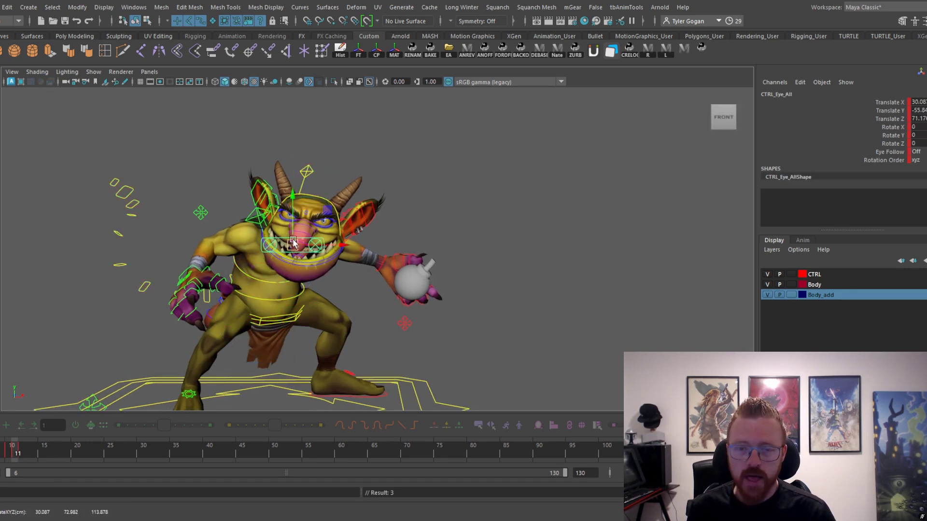
# - Move the left hand control at frame 11 to about X 9, Y -1, Z 10 and rotate it to about X 29, Y 71, Z 90
pyautogui.click(381, 279)
pyautogui.click(384, 274)
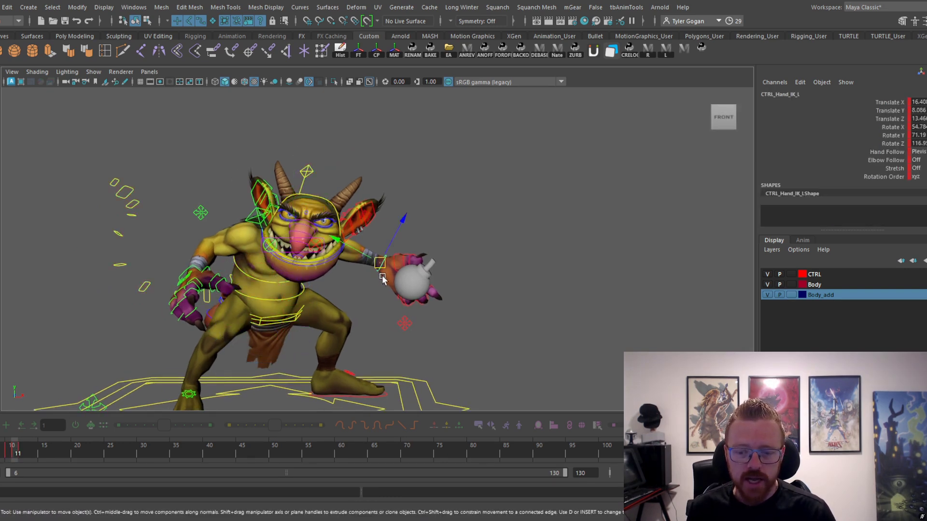
pyautogui.moveTo(380, 263); pyautogui.dragTo(390, 279)
pyautogui.press('e')
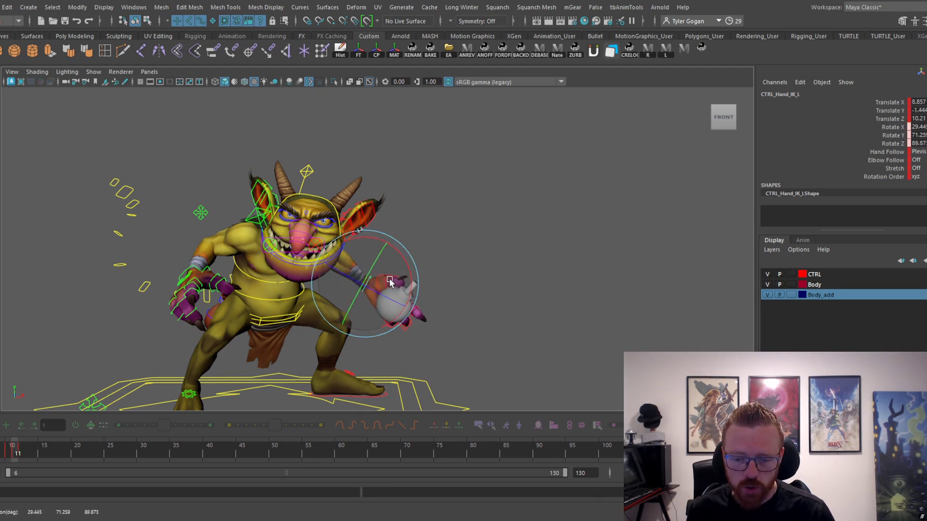
# - Move the right hand control at frame 11 to about X -3, Y 11, Z -16 and rotate it to about X 66, Y 20, Z 46
pyautogui.moveTo(12, 453); pyautogui.dragTo(16, 456)
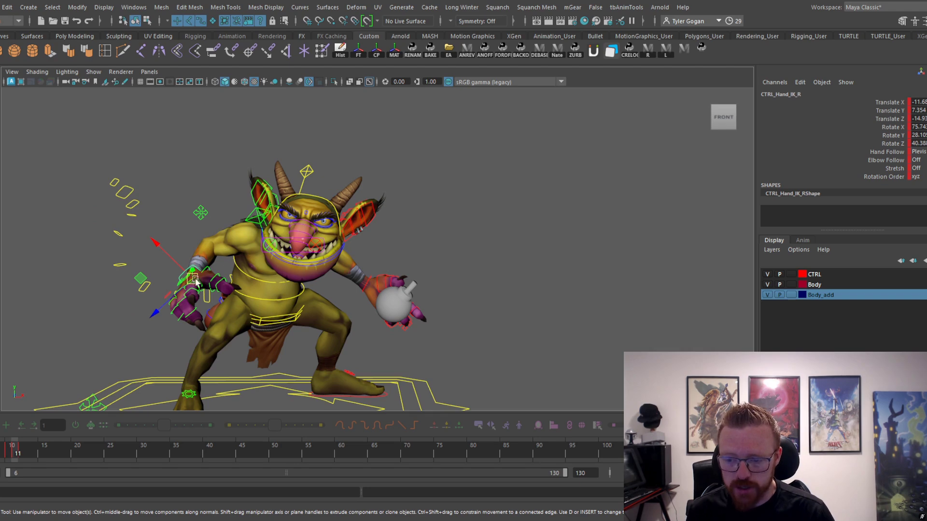
pyautogui.moveTo(195, 283)
pyautogui.mouseDown()
pyautogui.moveTo(180, 279)
pyautogui.moveTo(189, 284)
pyautogui.mouseUp()
pyautogui.press('e')
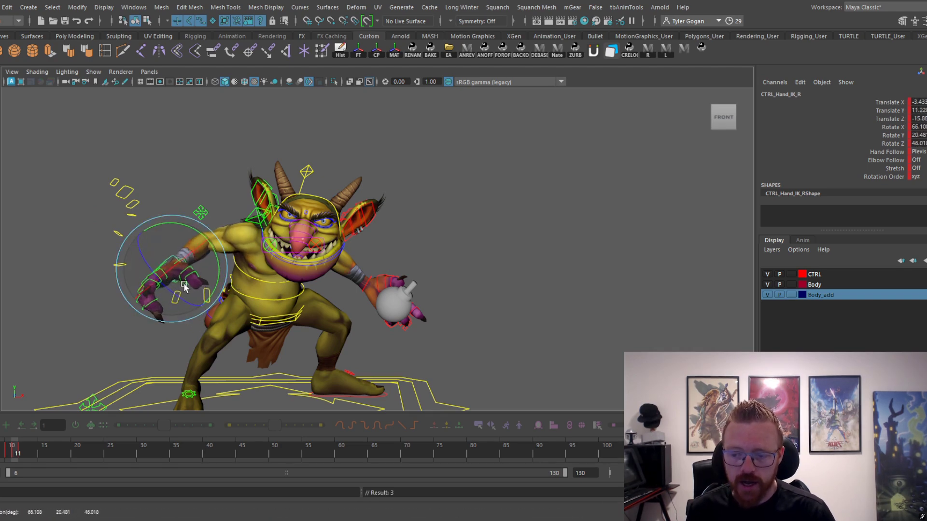
# - Go to frame 12 and lift the right foot control to about X 5, Y 33 and Z -33
pyautogui.moveTo(15, 456); pyautogui.dragTo(22, 452)
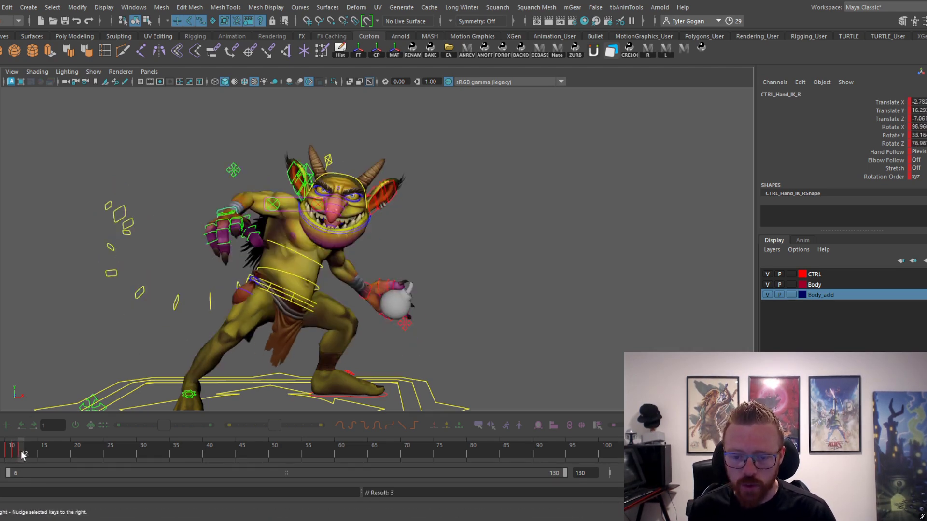
pyautogui.keyDown('alt'); pyautogui.moveTo(408, 223); pyautogui.dragTo(345, 196); pyautogui.keyUp('alt')
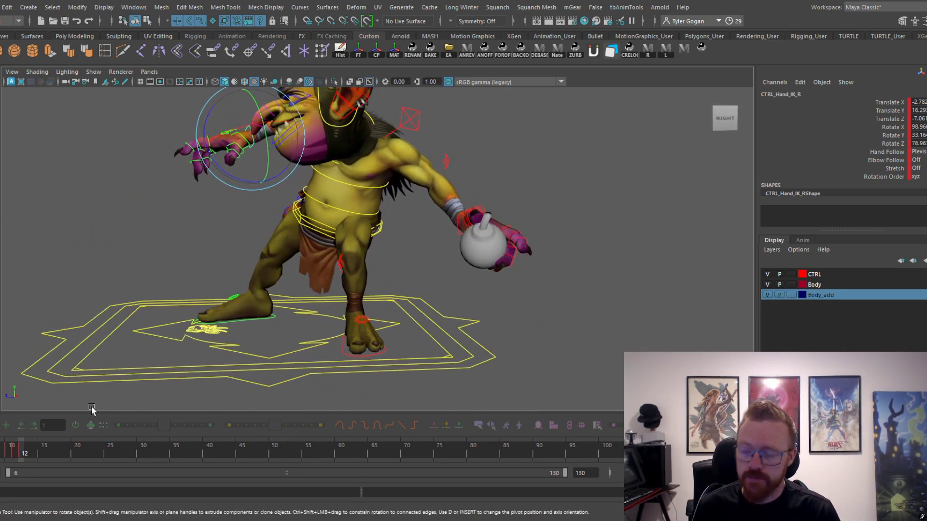
pyautogui.moveTo(20, 451)
pyautogui.mouseDown()
pyautogui.moveTo(10, 451)
pyautogui.moveTo(20, 450)
pyautogui.mouseUp()
pyautogui.keyDown('alt'); pyautogui.moveTo(309, 276); pyautogui.dragTo(355, 293); pyautogui.keyUp('alt')
pyautogui.press('w')
pyautogui.click(214, 346)
pyautogui.keyDown('alt'); pyautogui.moveTo(215, 350); pyautogui.dragTo(292, 337); pyautogui.keyUp('alt')
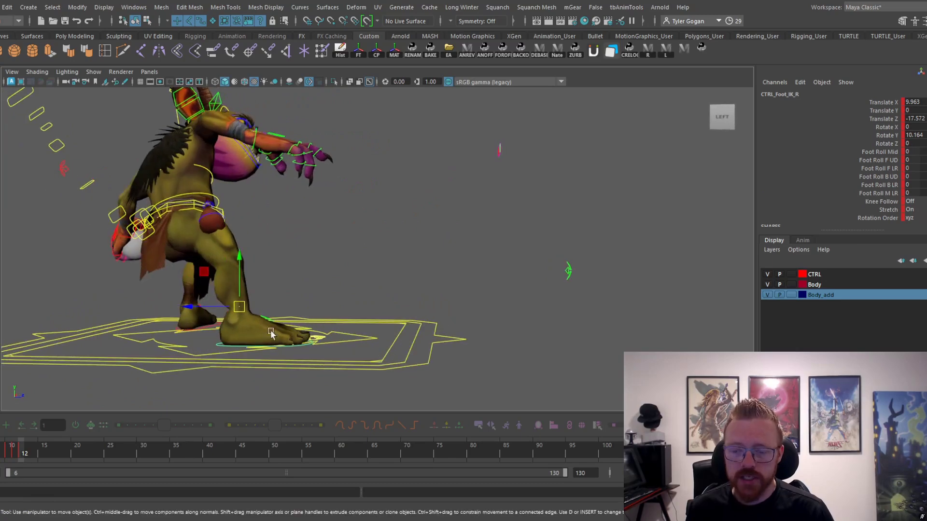
pyautogui.keyDown('alt'); pyautogui.moveTo(241, 308); pyautogui.dragTo(208, 251); pyautogui.keyUp('alt')
pyautogui.keyDown('alt'); pyautogui.moveTo(179, 191); pyautogui.dragTo(297, 169, button='middle'); pyautogui.keyUp('alt')
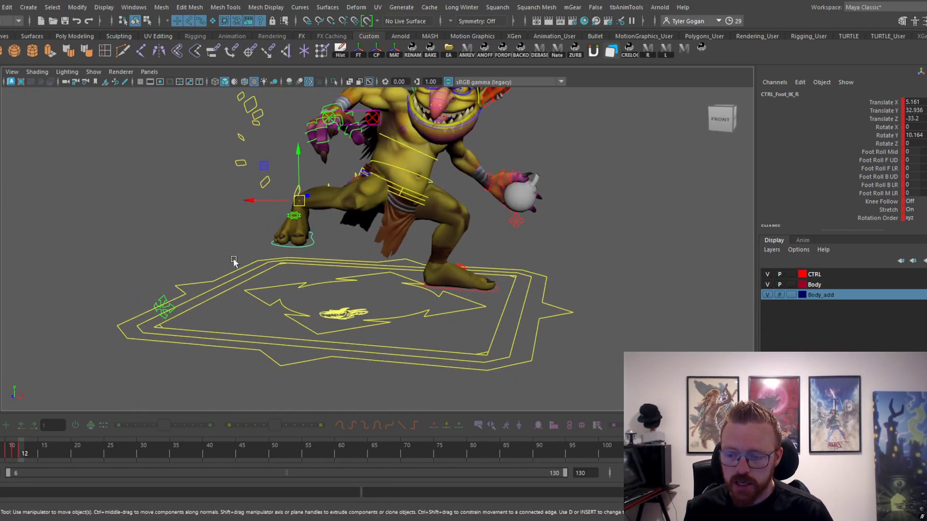
# - Raise the right knee's pole control off the ground at frame 12 to match the lifted leg
pyautogui.click(170, 312)
pyautogui.moveTo(169, 309); pyautogui.dragTo(229, 147)
pyautogui.moveTo(19, 98); pyautogui.dragTo(17, 100)
# - Move the right foot control to about X -9, Y 38, Z -35 and rotate it to about X 44, Y -21, Z 10
pyautogui.keyDown('alt'); pyautogui.moveTo(291, 212); pyautogui.dragTo(279, 197); pyautogui.keyUp('alt')
pyautogui.click(312, 249)
pyautogui.keyDown('alt'); pyautogui.moveTo(281, 205); pyautogui.dragTo(302, 189); pyautogui.keyUp('alt')
pyautogui.keyDown('alt'); pyautogui.moveTo(300, 188); pyautogui.dragTo(262, 210, button='middle'); pyautogui.keyUp('alt')
pyautogui.press('w')
pyautogui.moveTo(268, 219); pyautogui.dragTo(308, 214)
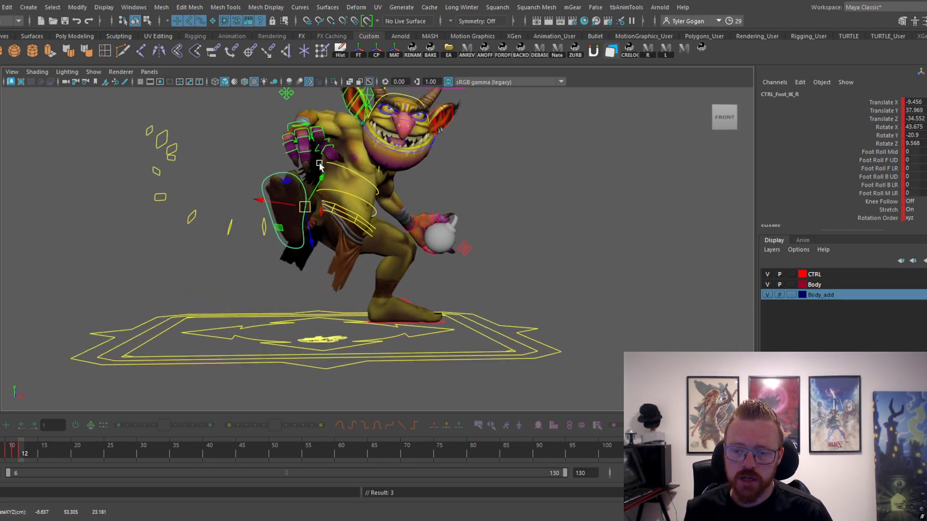
# - Reposition the right knee's pole control at frame 12 to correct the direction of the raised leg
pyautogui.keyDown('alt'); pyautogui.moveTo(212, 186); pyautogui.dragTo(271, 199); pyautogui.keyUp('alt')
pyautogui.click(371, 138)
pyautogui.keyDown('alt'); pyautogui.moveTo(373, 139); pyautogui.dragTo(483, 164); pyautogui.keyUp('alt')
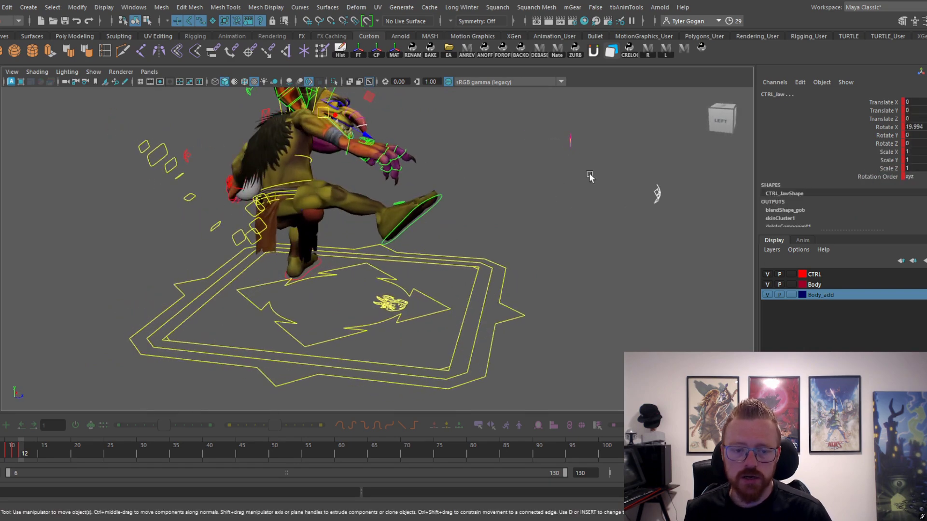
pyautogui.click(658, 197)
pyautogui.moveTo(359, 112); pyautogui.dragTo(305, 109)
pyautogui.keyDown('alt'); pyautogui.moveTo(306, 109); pyautogui.dragTo(143, 86); pyautogui.keyUp('alt')
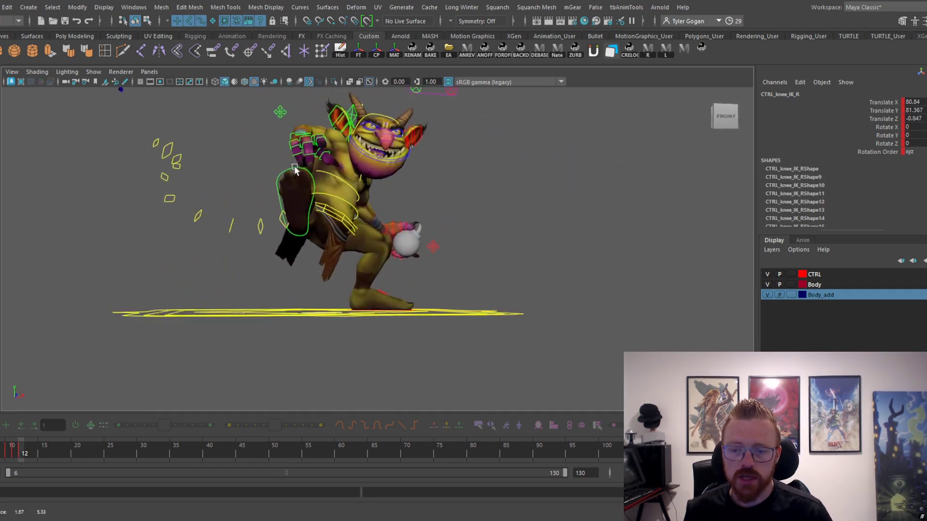
pyautogui.keyDown('alt'); pyautogui.moveTo(143, 86); pyautogui.dragTo(111, 171, button='middle'); pyautogui.keyUp('alt')
pyautogui.moveTo(245, 173); pyautogui.dragTo(243, 172)
# - Move and rotate the right hand control at frame 12 so the arm extends out beside the goblin
pyautogui.keyDown('alt'); pyautogui.moveTo(292, 185); pyautogui.dragTo(247, 176); pyautogui.keyUp('alt')
pyautogui.keyDown('alt'); pyautogui.moveTo(246, 175); pyautogui.dragTo(272, 200, button='right'); pyautogui.keyUp('alt')
pyautogui.keyDown('alt'); pyautogui.moveTo(271, 200); pyautogui.dragTo(270, 160, button='middle'); pyautogui.keyUp('alt')
pyautogui.click(247, 183)
pyautogui.keyDown('alt'); pyautogui.moveTo(247, 183); pyautogui.dragTo(245, 138); pyautogui.keyUp('alt')
pyautogui.click(245, 179)
pyautogui.keyDown('alt'); pyautogui.moveTo(245, 138); pyautogui.dragTo(288, 141); pyautogui.keyUp('alt')
pyautogui.press('e')
pyautogui.moveTo(232, 124); pyautogui.dragTo(302, 160)
pyautogui.press('w')
# - Rotate the raised right foot at frame 12 to about X 52, Y -12 and Z -5
pyautogui.click(208, 293)
pyautogui.press('e')
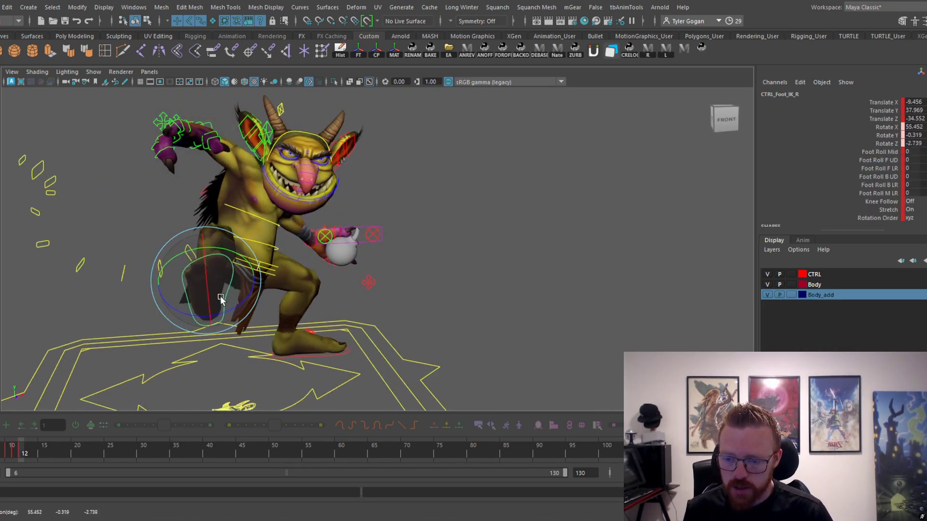
pyautogui.moveTo(220, 264); pyautogui.dragTo(227, 265)
pyautogui.keyDown('alt'); pyautogui.moveTo(249, 264); pyautogui.dragTo(174, 265); pyautogui.keyUp('alt')
pyautogui.moveTo(223, 288); pyautogui.dragTo(201, 242)
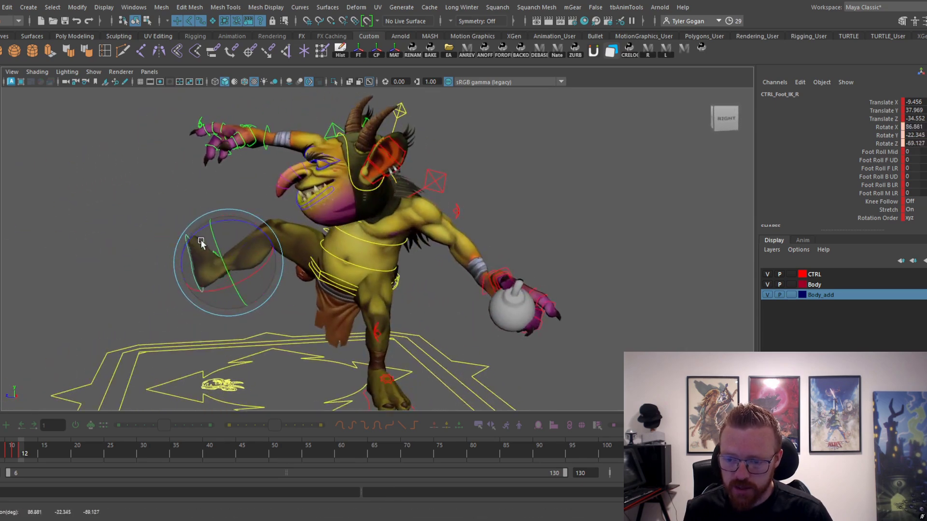
pyautogui.keyDown('alt'); pyautogui.moveTo(261, 285); pyautogui.dragTo(292, 263); pyautogui.keyUp('alt')
pyautogui.press('w')
pyautogui.keyDown('alt'); pyautogui.moveTo(292, 262); pyautogui.dragTo(355, 253, button='right'); pyautogui.keyUp('alt')
pyautogui.keyDown('alt'); pyautogui.moveTo(355, 253); pyautogui.dragTo(387, 239, button='middle'); pyautogui.keyUp('alt')
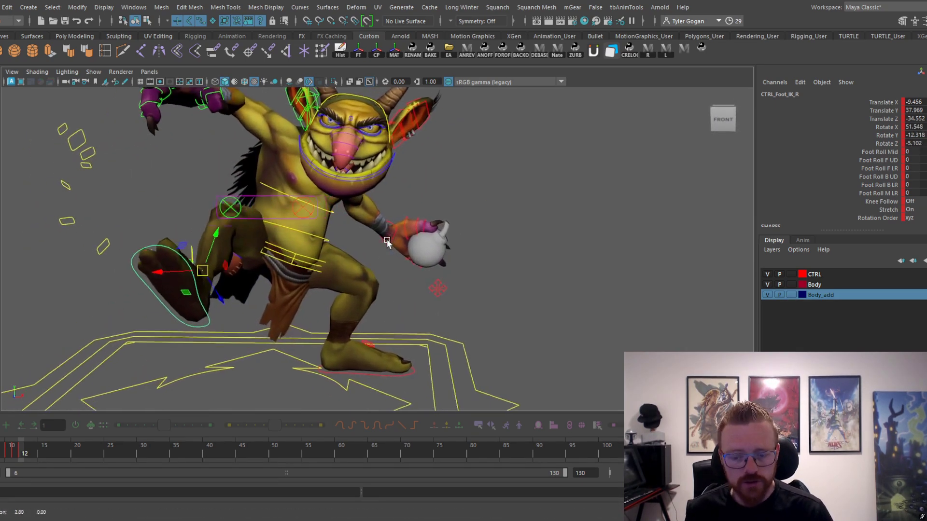
pyautogui.keyDown('alt'); pyautogui.moveTo(386, 239); pyautogui.dragTo(380, 198); pyautogui.keyUp('alt')
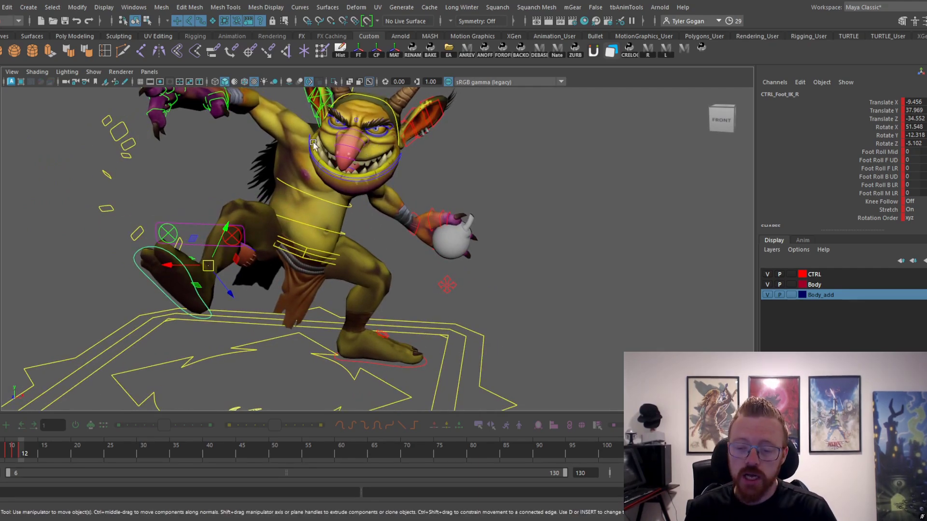
# - Try moving the body control together with the right foot control at frame 12
pyautogui.click(325, 260)
pyautogui.keyDown('alt'); pyautogui.moveTo(325, 260); pyautogui.dragTo(313, 237); pyautogui.keyUp('alt')
pyautogui.click(244, 269)
pyautogui.hotkey('ctrl', 'z')
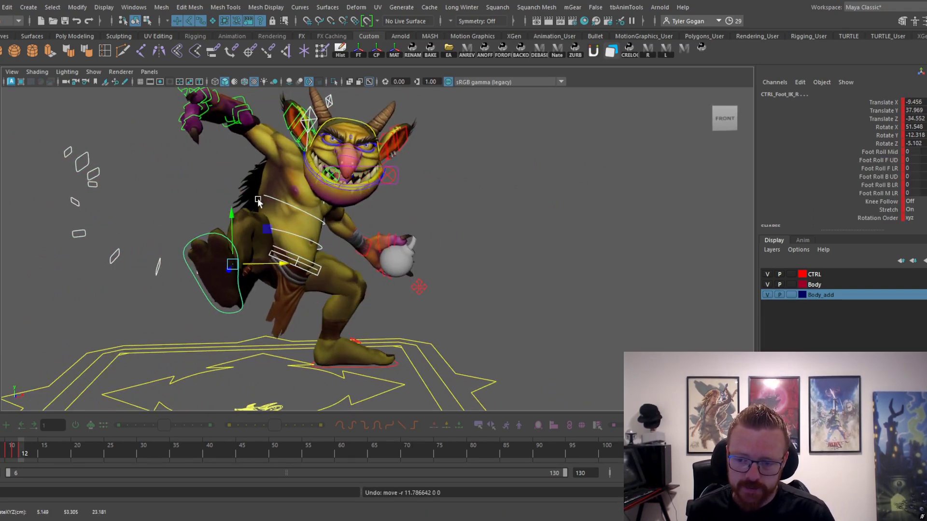
pyautogui.keyDown('alt'); pyautogui.moveTo(257, 198); pyautogui.dragTo(465, 254); pyautogui.keyUp('alt')
pyautogui.moveTo(330, 240); pyautogui.dragTo(348, 195)
pyautogui.hotkey('ctrl', 'z')
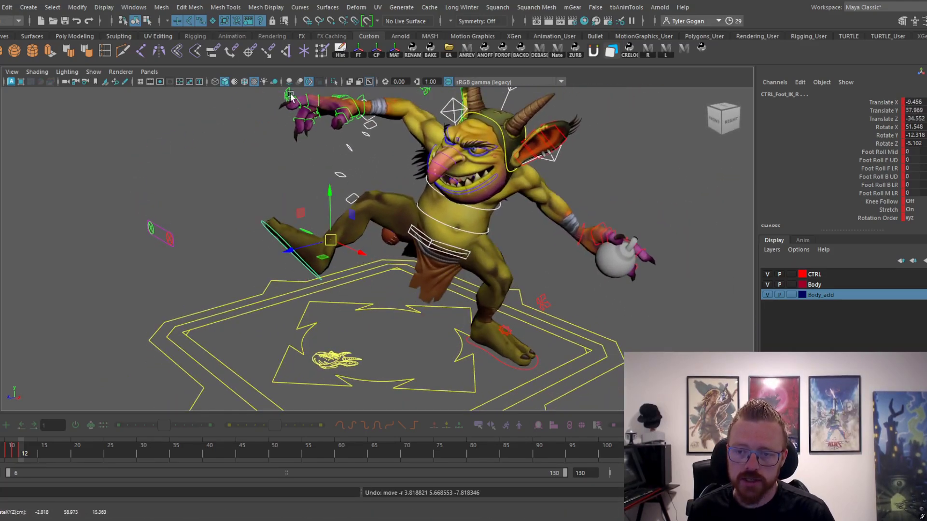
# - Add the right knee control to the selected body and foot controls and shift them together, placing the knee control near X -15, Y 93
pyautogui.keyDown('shift'); pyautogui.click(289, 97); pyautogui.keyUp('shift')
pyautogui.moveTo(290, 97); pyautogui.dragTo(426, 129)
pyautogui.hotkey('ctrl', 'z')
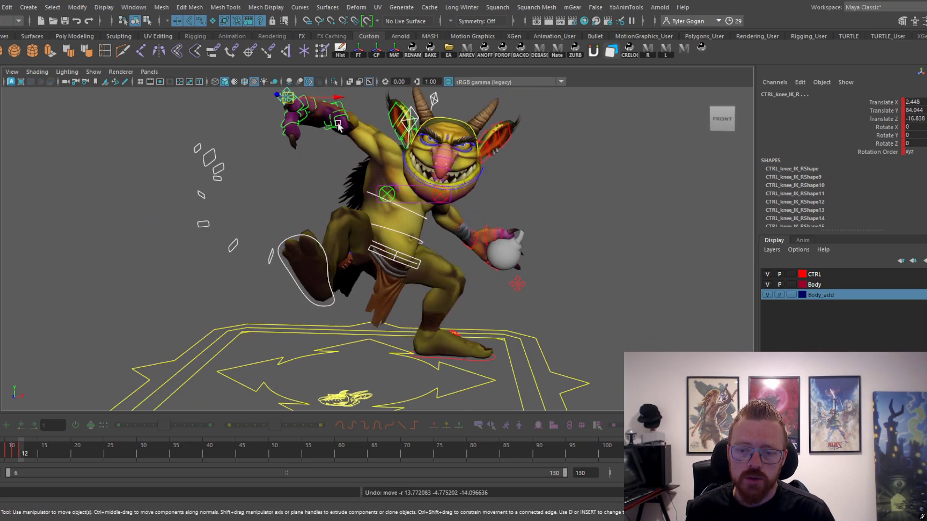
pyautogui.moveTo(334, 100); pyautogui.dragTo(392, 98)
pyautogui.keyDown('alt'); pyautogui.moveTo(459, 178); pyautogui.dragTo(376, 155); pyautogui.keyUp('alt')
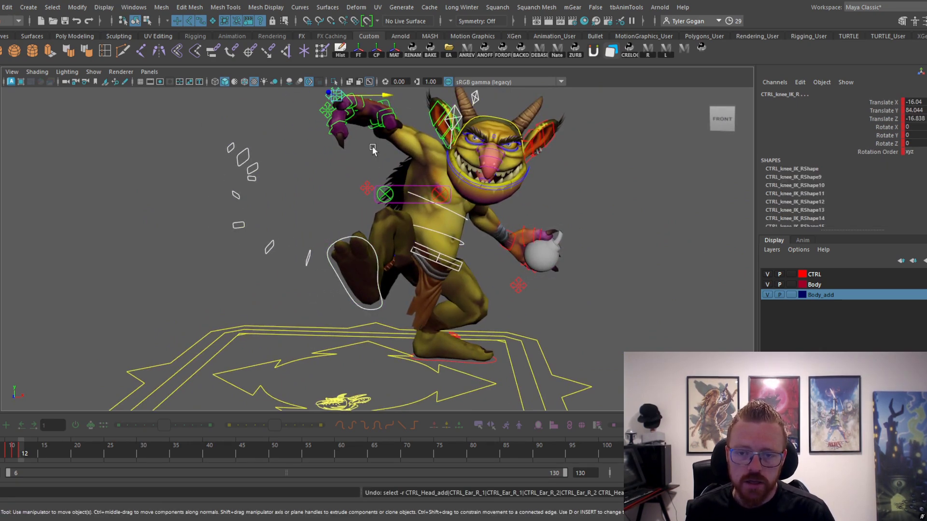
pyautogui.keyDown('alt'); pyautogui.moveTo(372, 149); pyautogui.dragTo(360, 202, button='middle'); pyautogui.keyUp('alt')
pyautogui.moveTo(322, 127); pyautogui.dragTo(325, 101)
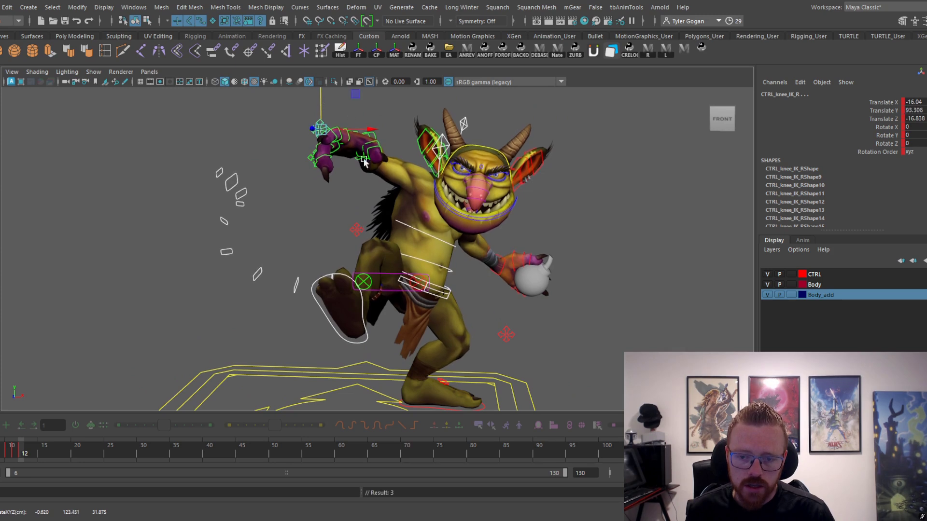
pyautogui.moveTo(371, 128); pyautogui.dragTo(376, 130)
pyautogui.keyDown('alt'); pyautogui.moveTo(389, 131); pyautogui.dragTo(367, 159, button='right'); pyautogui.keyUp('alt')
pyautogui.keyDown('alt'); pyautogui.moveTo(367, 159); pyautogui.dragTo(397, 139, button='middle'); pyautogui.keyUp('alt')
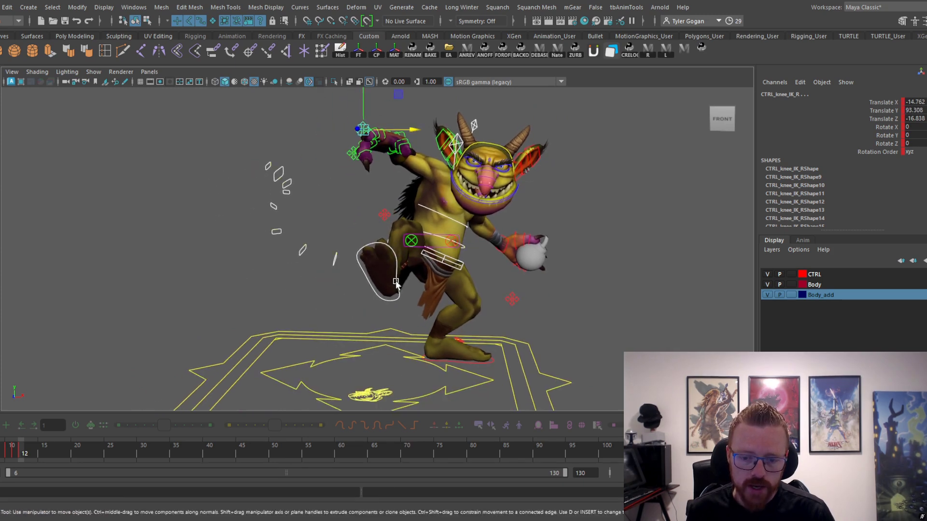
# - Rotate the right foot control at frame 12 to about X 46, Y -23 and Z 0
pyautogui.click(396, 280)
pyautogui.press('e')
pyautogui.moveTo(413, 265); pyautogui.dragTo(346, 232)
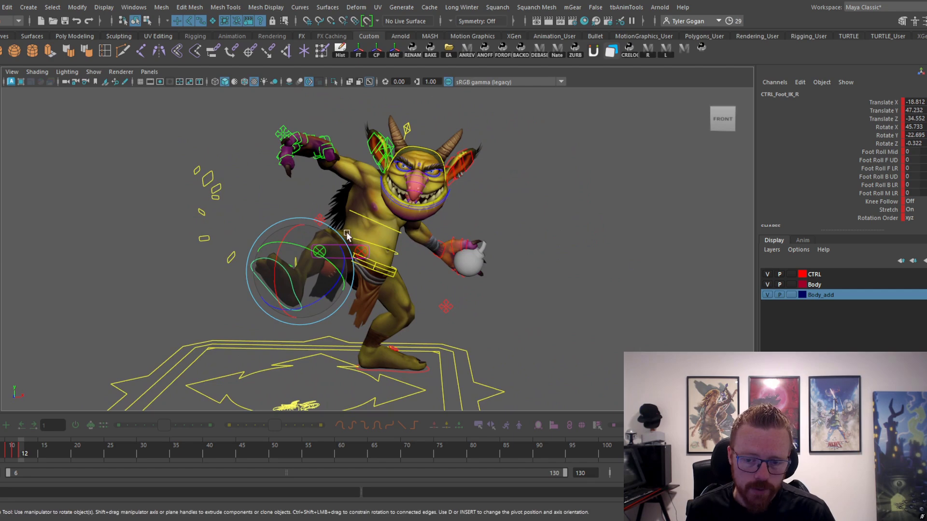
pyautogui.keyDown('alt'); pyautogui.moveTo(319, 336); pyautogui.dragTo(368, 311); pyautogui.keyUp('alt')
# - Move the right knee's pole control at frame 12 to about X 4, Y 81 and Z -15
pyautogui.click(258, 155)
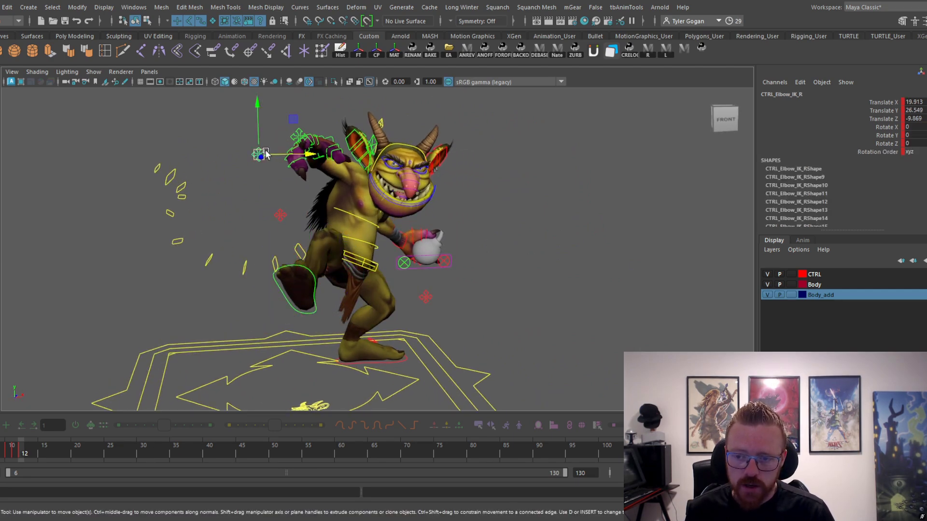
pyautogui.click(253, 169)
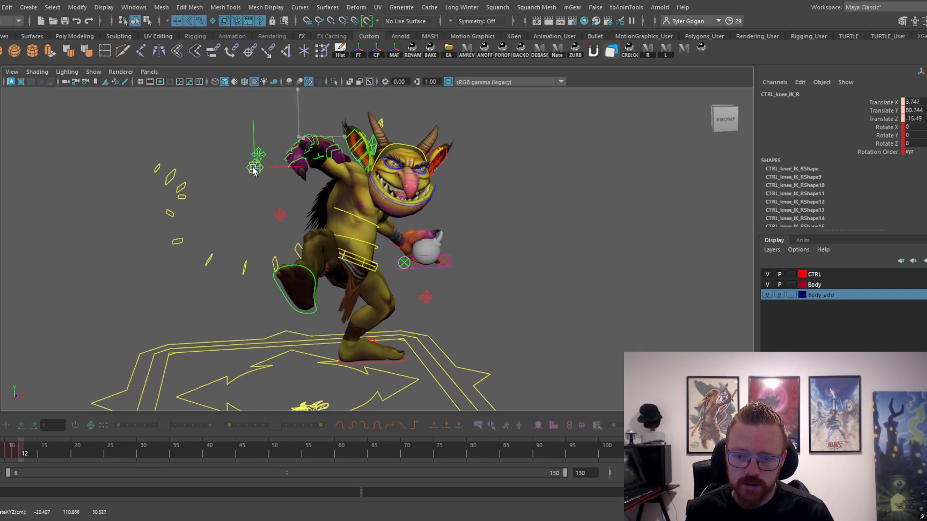
pyautogui.keyDown('alt'); pyautogui.moveTo(250, 177); pyautogui.dragTo(311, 294); pyautogui.keyUp('alt')
# - Rotate the right foot further at frame 12 so its toes point upward with the sole facing forward
pyautogui.press('e')
pyautogui.click(319, 264)
pyautogui.moveTo(328, 236); pyautogui.dragTo(473, 310)
# - Move the left knee's pole control at frame 12 to about X 55, Y 7 and Z -59
pyautogui.press('w')
pyautogui.click(411, 268)
pyautogui.click(431, 312)
pyautogui.keyDown('alt'); pyautogui.moveTo(474, 309); pyautogui.dragTo(534, 240); pyautogui.keyUp('alt')
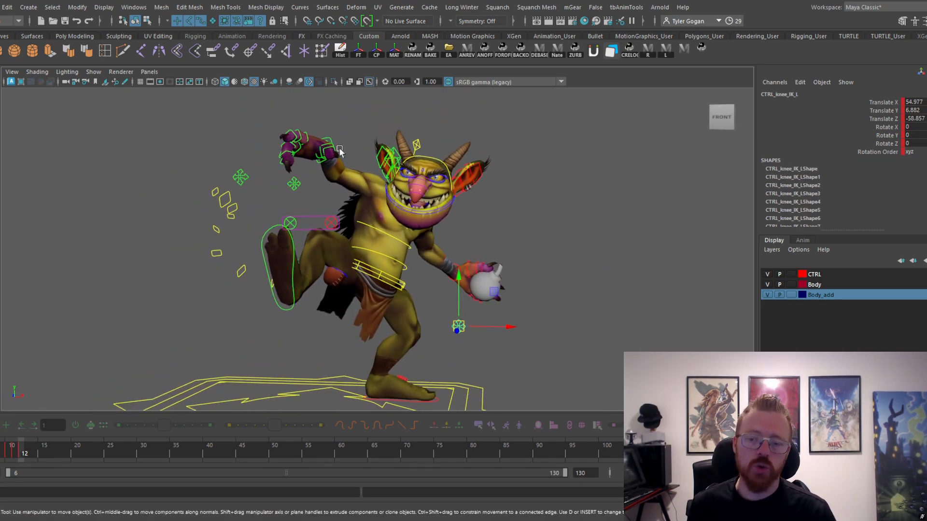
# - Rotate the right hand control at frame 12 to about X 79, Y -33, Z 86 and key it
pyautogui.click(314, 167)
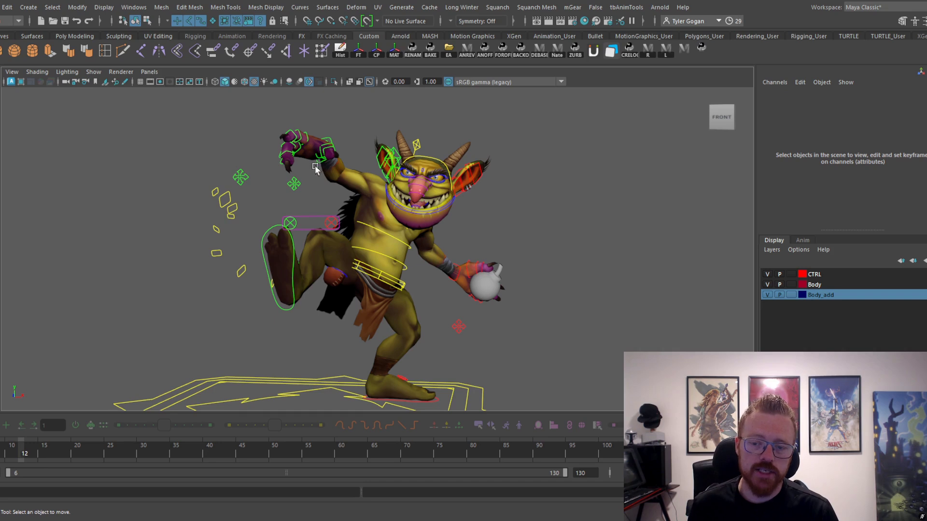
pyautogui.click(320, 165)
pyautogui.click(322, 170)
pyautogui.click(314, 164)
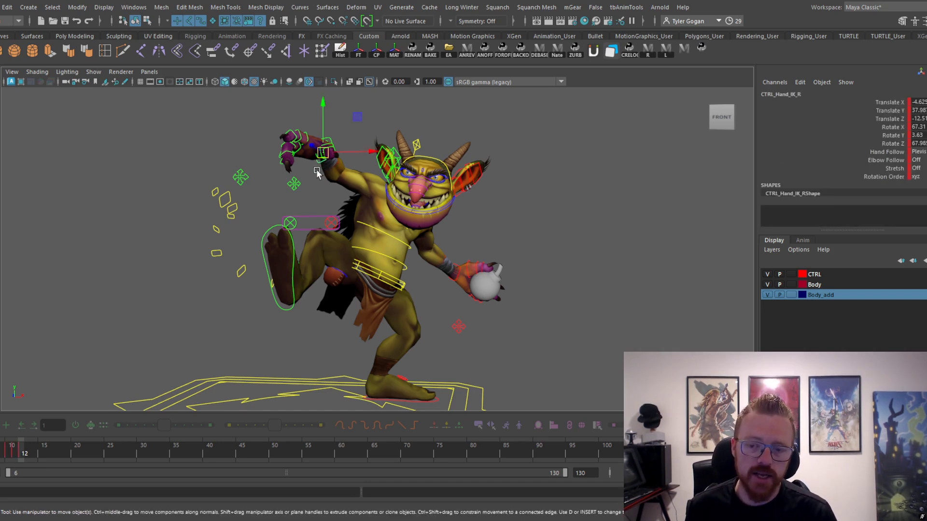
pyautogui.press('e')
pyautogui.moveTo(314, 164); pyautogui.dragTo(289, 130)
pyautogui.press('s')
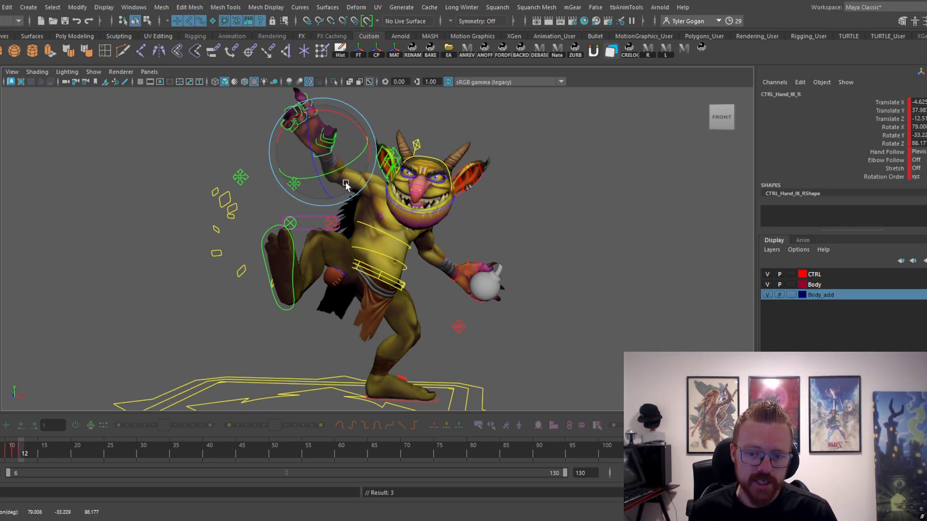
# - Scrub through frames 11 to 13 and examine how the body moves into the raised-leg pose
pyautogui.scroll(1, 345, 182)
pyautogui.moveTo(13, 452); pyautogui.dragTo(22, 452)
pyautogui.scroll(-2, 324, 247)
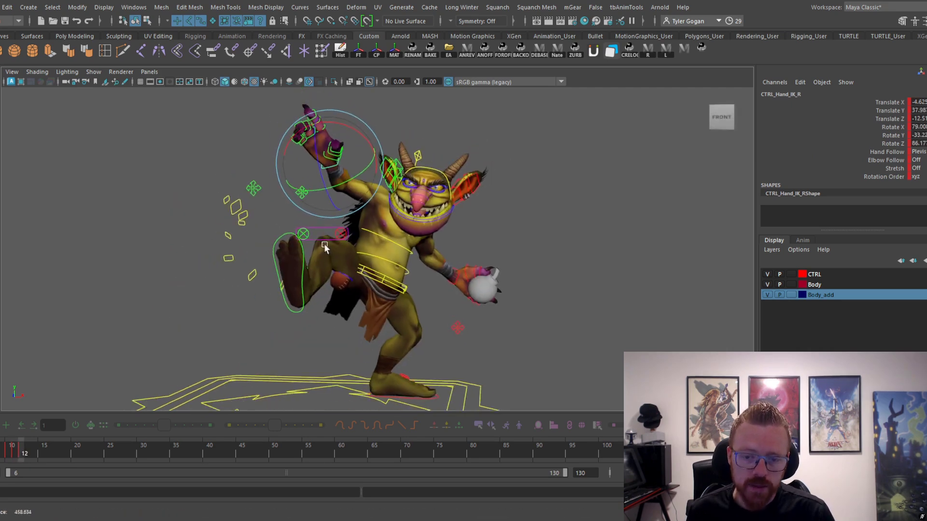
pyautogui.keyDown('alt'); pyautogui.moveTo(324, 246); pyautogui.dragTo(278, 261); pyautogui.keyUp('alt')
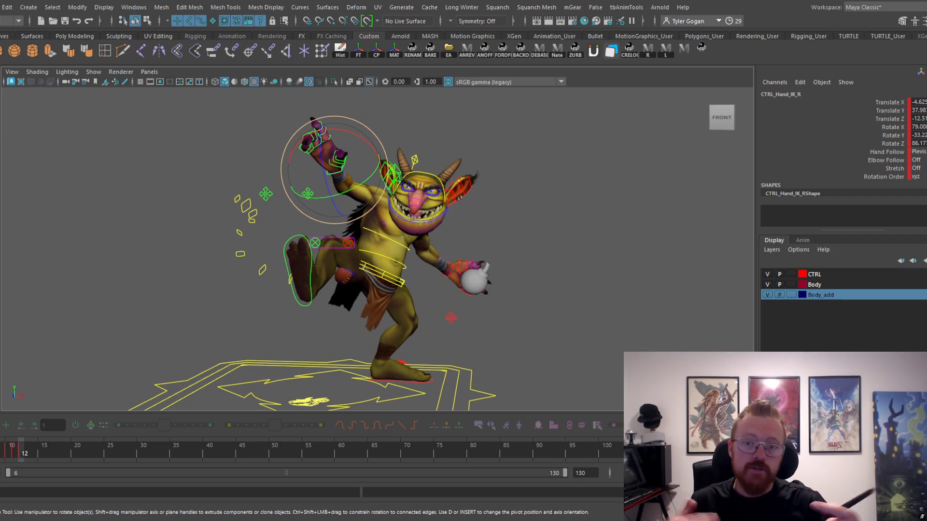
pyautogui.moveTo(17, 453)
pyautogui.mouseDown()
pyautogui.moveTo(6, 455)
pyautogui.moveTo(19, 451)
pyautogui.mouseUp()
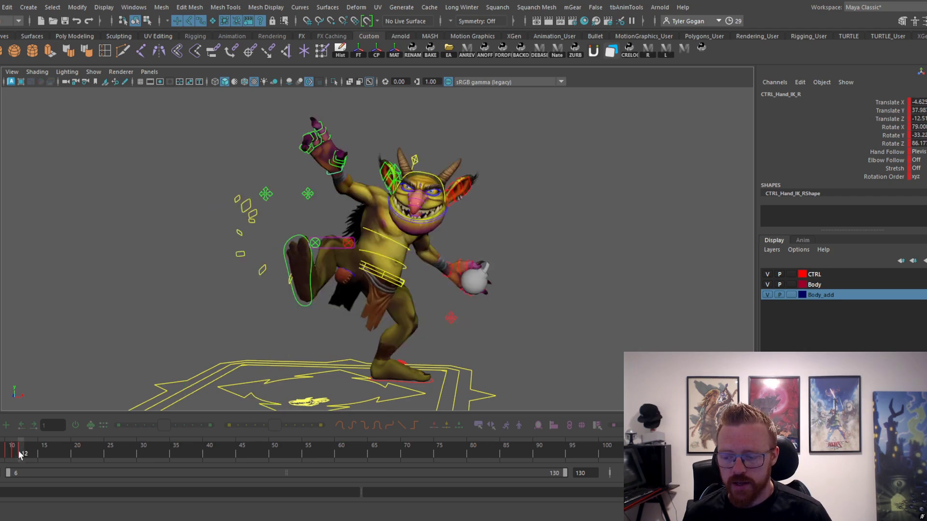
pyautogui.scroll(2, 312, 311)
pyautogui.keyDown('alt'); pyautogui.moveTo(313, 312); pyautogui.dragTo(245, 311, button='middle'); pyautogui.keyUp('alt')
pyautogui.moveTo(23, 455); pyautogui.dragTo(27, 455)
pyautogui.scroll(-3, 306, 249)
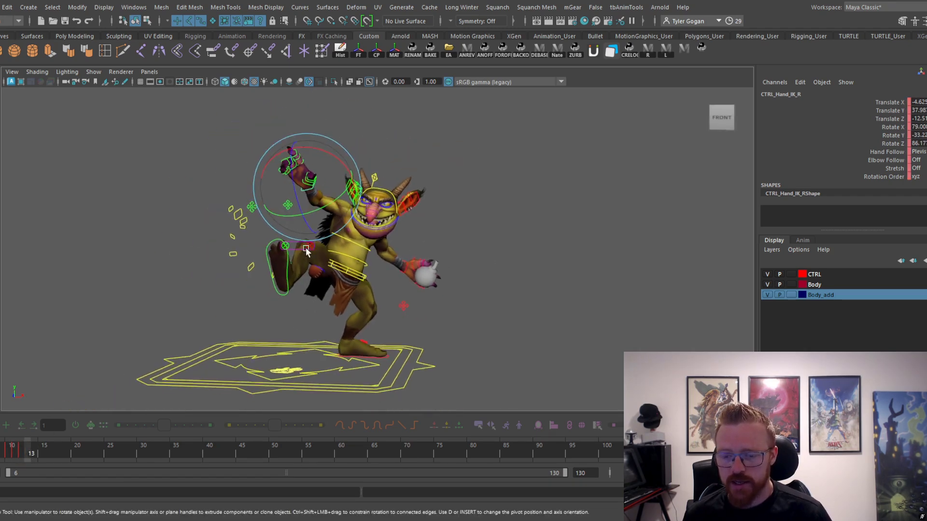
pyautogui.keyDown('alt'); pyautogui.moveTo(306, 249); pyautogui.dragTo(254, 276, button='middle'); pyautogui.keyUp('alt')
# - Return to frame 11 and clear the selection with the whole goblin in view
pyautogui.click(19, 460)
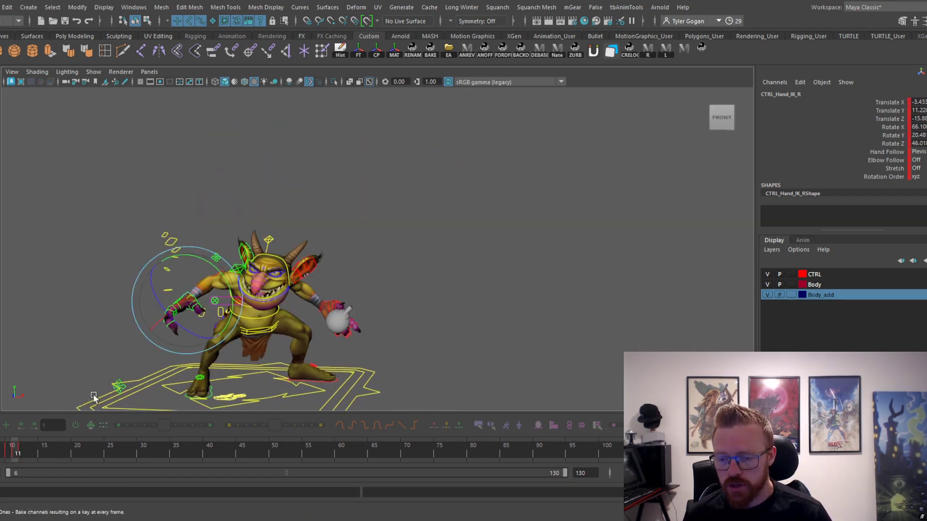
pyautogui.keyDown('alt'); pyautogui.moveTo(94, 396); pyautogui.dragTo(66, 398, button='right'); pyautogui.keyUp('alt')
pyautogui.keyDown('alt'); pyautogui.moveTo(287, 222); pyautogui.dragTo(238, 213, button='right'); pyautogui.keyUp('alt')
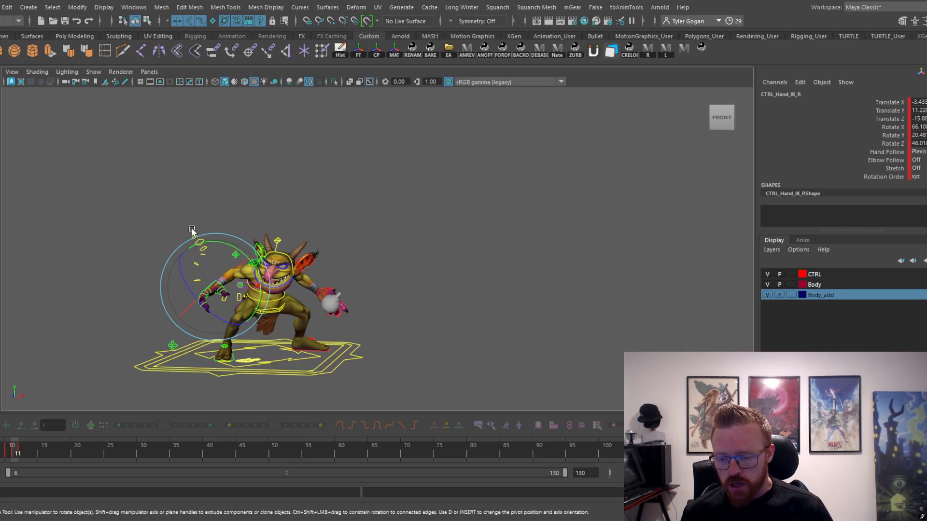
pyautogui.keyDown('alt'); pyautogui.moveTo(192, 231); pyautogui.dragTo(174, 337, button='right'); pyautogui.keyUp('alt')
pyautogui.click(155, 210)
pyautogui.keyDown('alt'); pyautogui.moveTo(227, 255); pyautogui.dragTo(213, 253, button='right'); pyautogui.keyUp('alt')
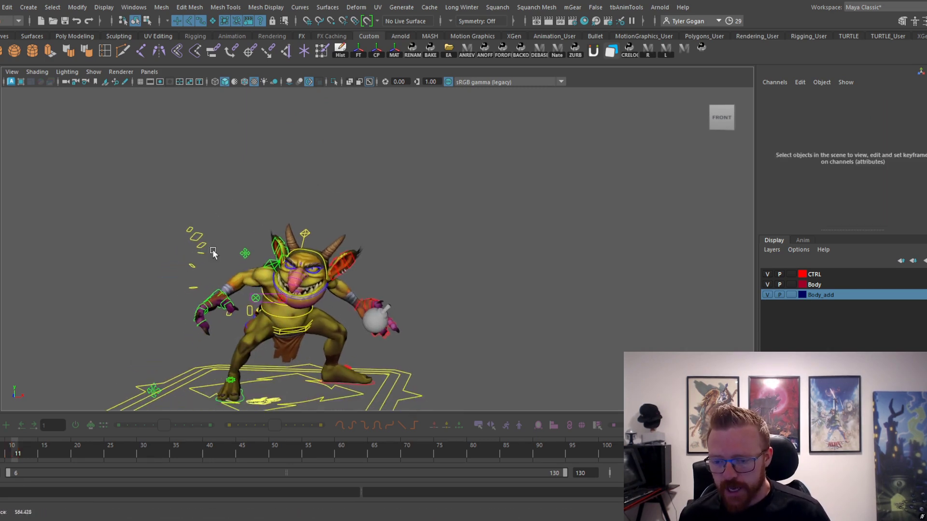
# - Select all of the goblin's controls at frame 11 and key that pose onto frame 13
pyautogui.keyDown('alt'); pyautogui.moveTo(213, 253); pyautogui.dragTo(217, 221, button='middle'); pyautogui.keyUp('alt')
pyautogui.moveTo(124, 184); pyautogui.dragTo(531, 409)
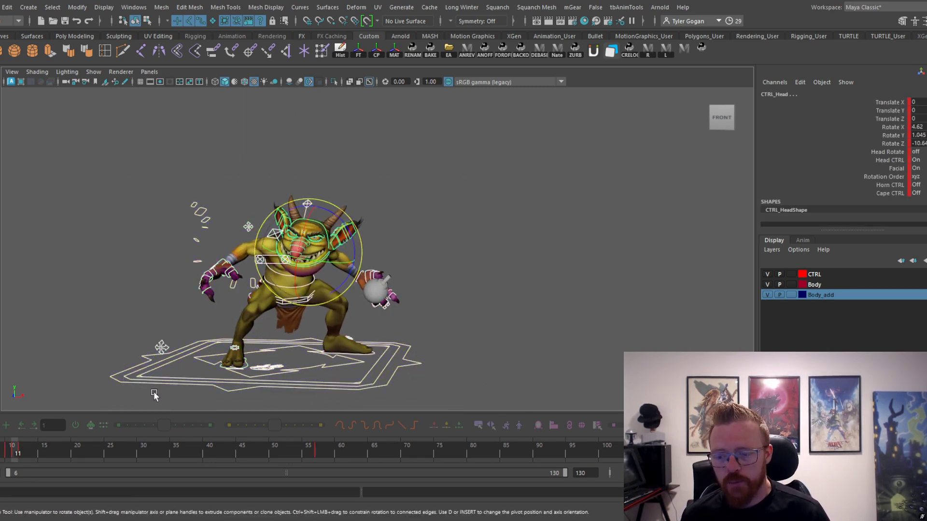
pyautogui.middleClick(23, 454)
pyautogui.keyDown('alt'); pyautogui.moveTo(149, 322); pyautogui.dragTo(166, 329, button='right'); pyautogui.keyUp('alt')
pyautogui.press('s')
# - Move the pelvis control at frame 13 to about X 11, Y -21 and Z -11 for a wide crouch
pyautogui.moveTo(28, 449); pyautogui.dragTo(28, 450)
pyautogui.keyDown('alt'); pyautogui.moveTo(232, 309); pyautogui.dragTo(296, 313, button='right'); pyautogui.keyUp('alt')
pyautogui.keyDown('alt'); pyautogui.moveTo(295, 313); pyautogui.dragTo(334, 301, button='middle'); pyautogui.keyUp('alt')
pyautogui.press('w')
pyautogui.click(353, 289)
pyautogui.press('Delete')
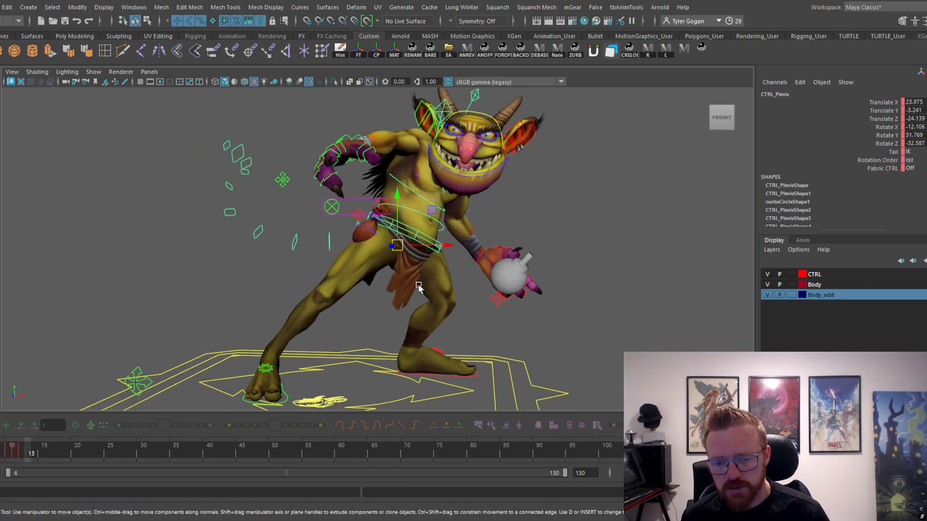
pyautogui.keyDown('alt'); pyautogui.moveTo(437, 280); pyautogui.dragTo(372, 267); pyautogui.keyUp('alt')
pyautogui.moveTo(452, 253); pyautogui.dragTo(439, 293)
# - Raise the bomb-holding left hand control at frame 13 to about X 28, Y 41, Z 7 and rotate it palm-up behind the head
pyautogui.click(508, 306)
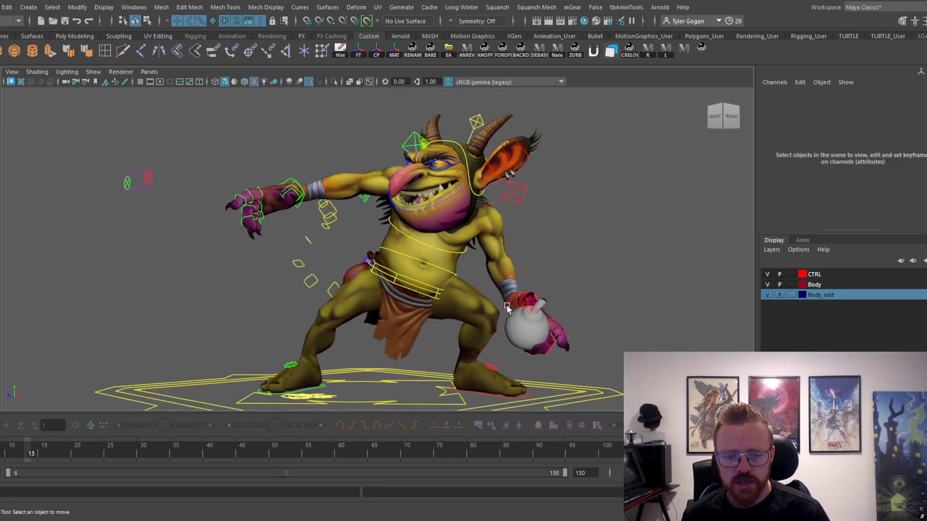
pyautogui.click(510, 307)
pyautogui.hotkey('ctrl', 'z')
pyautogui.click(508, 307)
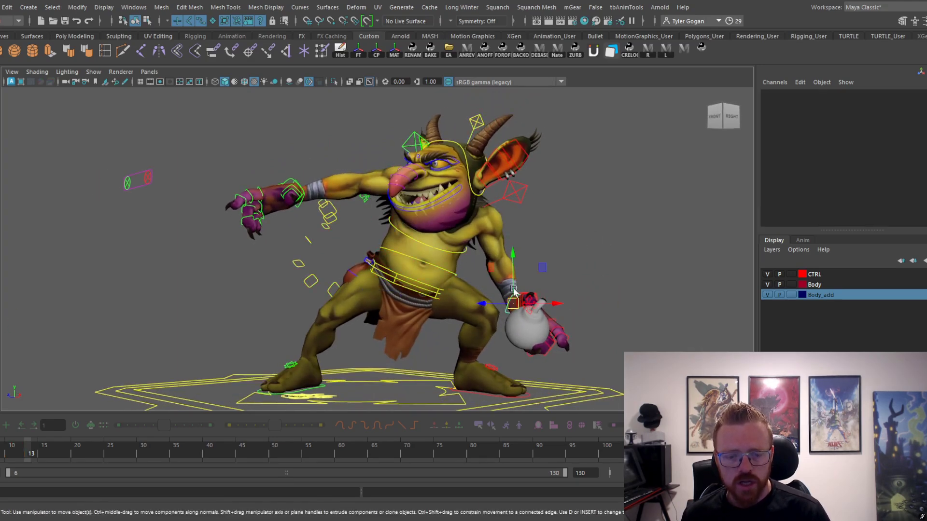
pyautogui.moveTo(514, 303); pyautogui.dragTo(465, 176)
pyautogui.press('e')
pyautogui.click(505, 176)
pyautogui.press('w')
pyautogui.click(562, 195)
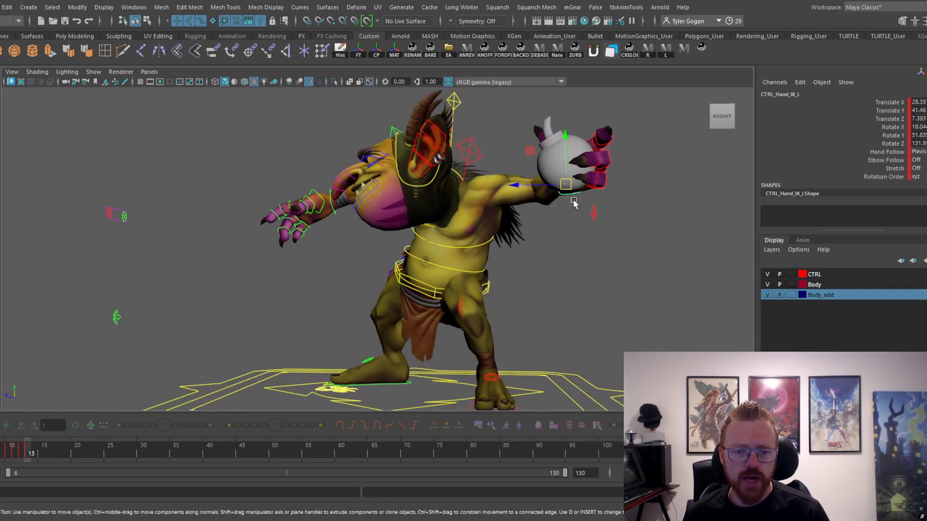
# - Shift the left hand control at frame 13 to about X 43, Y 40, Z 24 and rotate it to about X -21, Y 56, Z 106
pyautogui.moveTo(579, 201)
pyautogui.keyDown('alt'); pyautogui.mouseDown()
pyautogui.moveTo(635, 197)
pyautogui.moveTo(562, 198)
pyautogui.mouseUp(); pyautogui.keyUp('alt')
pyautogui.moveTo(474, 149); pyautogui.dragTo(398, 115)
pyautogui.keyDown('alt'); pyautogui.moveTo(425, 140); pyautogui.dragTo(457, 158, button='right'); pyautogui.keyUp('alt')
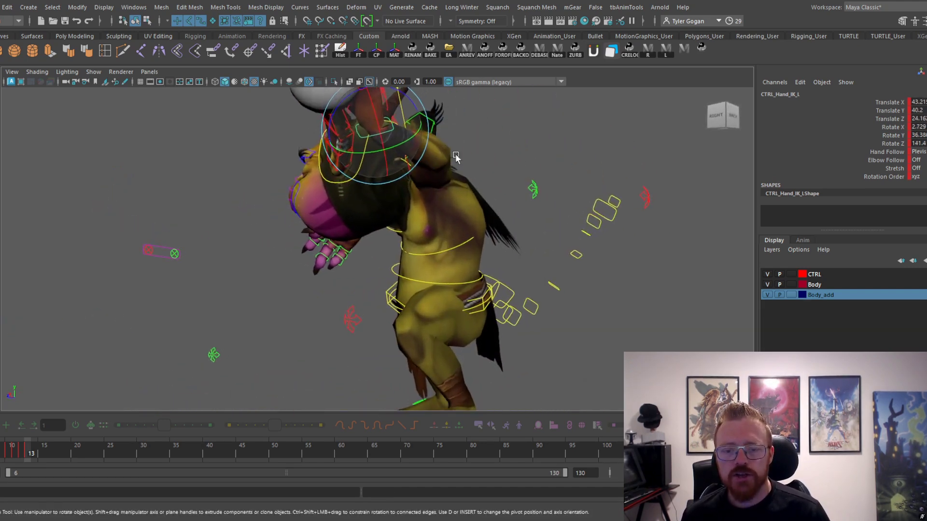
pyautogui.keyDown('alt'); pyautogui.moveTo(420, 156); pyautogui.dragTo(398, 244, button='middle'); pyautogui.keyUp('alt')
pyautogui.keyDown('alt'); pyautogui.moveTo(397, 244); pyautogui.dragTo(390, 270); pyautogui.keyUp('alt')
pyautogui.moveTo(444, 282)
pyautogui.mouseDown()
pyautogui.moveTo(485, 273)
pyautogui.moveTo(526, 292)
pyautogui.moveTo(444, 292)
pyautogui.mouseUp()
pyautogui.press('w')
pyautogui.press('w')
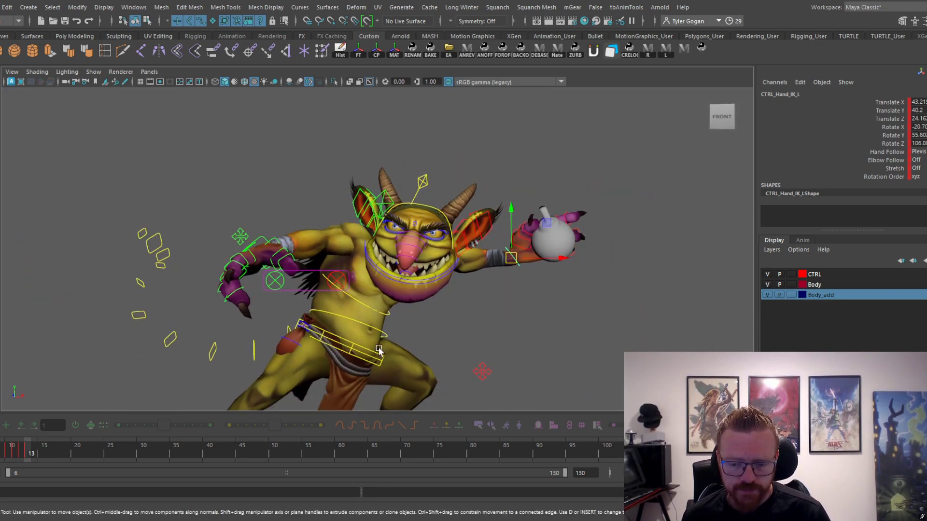
# - Rotate the pelvis at frame 13 to about X 7, Y 30, Z -13 and extend the right hand control to about X -1, Y 18, Z -19
pyautogui.click(381, 355)
pyautogui.moveTo(342, 318); pyautogui.dragTo(209, 252)
pyautogui.click(241, 283)
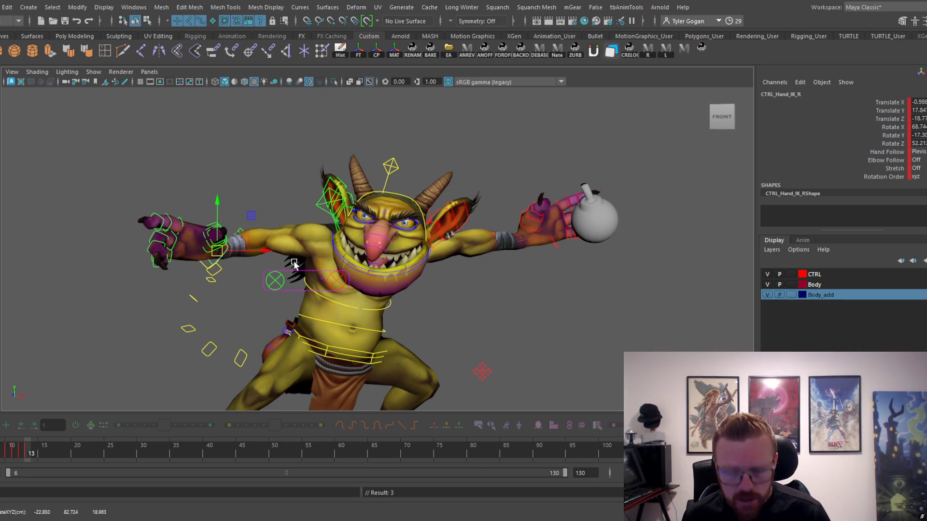
pyautogui.moveTo(17, 453); pyautogui.dragTo(29, 455)
pyautogui.keyDown('alt'); pyautogui.moveTo(513, 269); pyautogui.dragTo(445, 278, button='middle'); pyautogui.keyUp('alt')
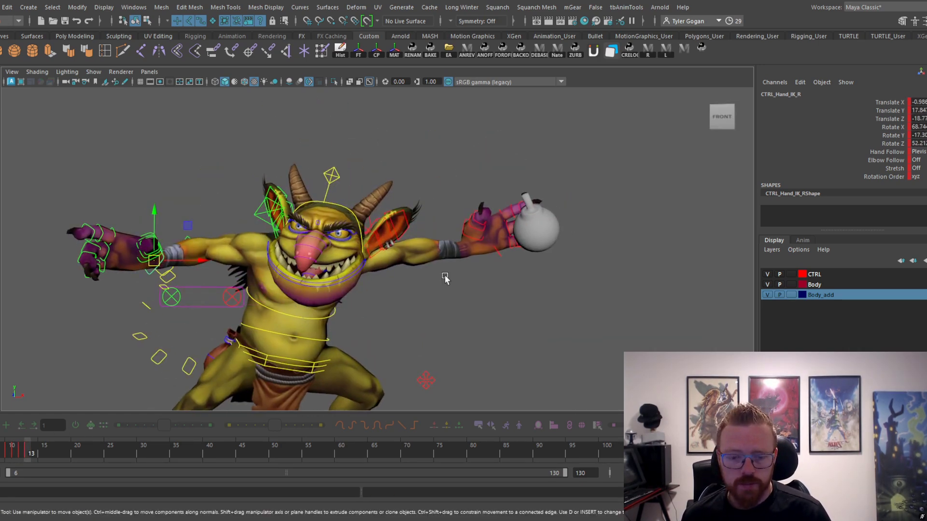
# - Move the left hand control at frame 13 up to about X 24, Y 47 and Z 43
pyautogui.click(513, 265)
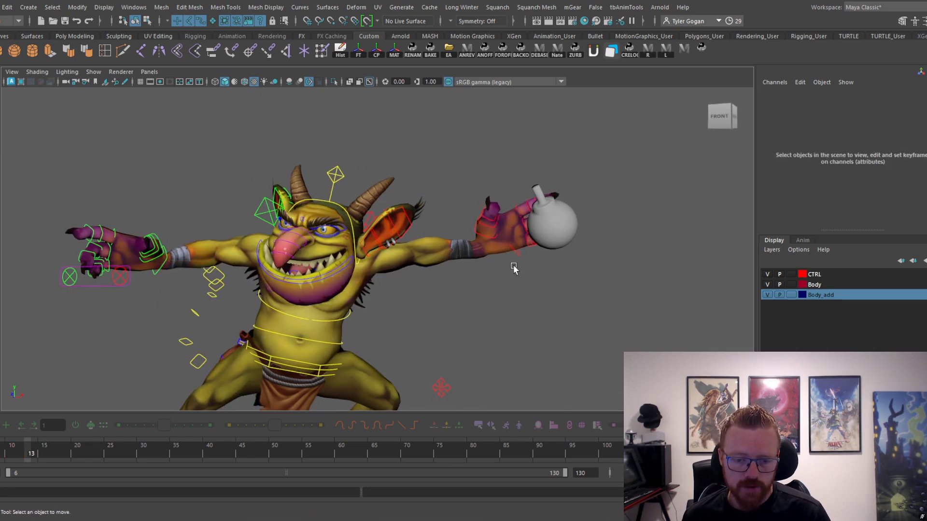
pyautogui.keyDown('alt'); pyautogui.moveTo(513, 265); pyautogui.dragTo(529, 202); pyautogui.keyUp('alt')
pyautogui.click(432, 160)
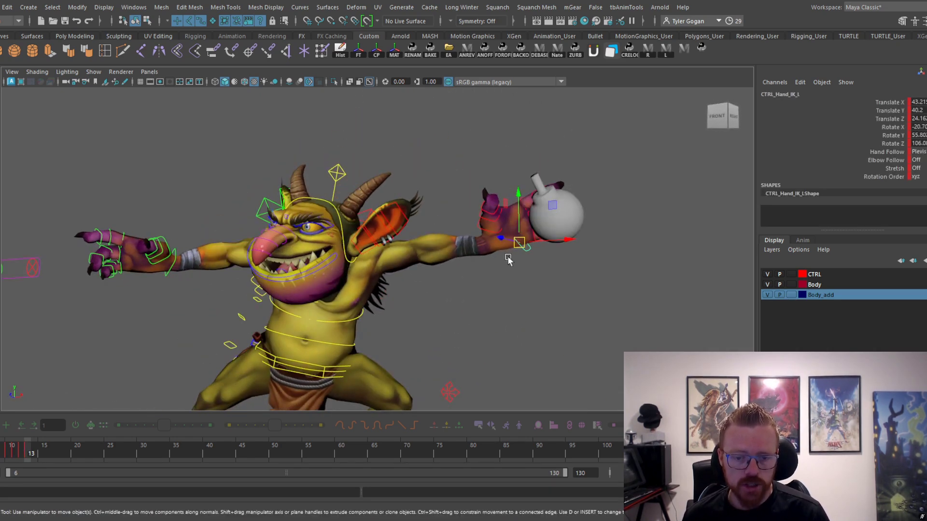
pyautogui.moveTo(519, 243); pyautogui.dragTo(452, 211)
pyautogui.press('e')
pyautogui.keyDown('alt'); pyautogui.moveTo(488, 261); pyautogui.dragTo(408, 198); pyautogui.keyUp('alt')
# - Reposition the left elbow's pole control at frame 13 and rotate the left hand to about X -61, Y 60, Z 82
pyautogui.click(491, 290)
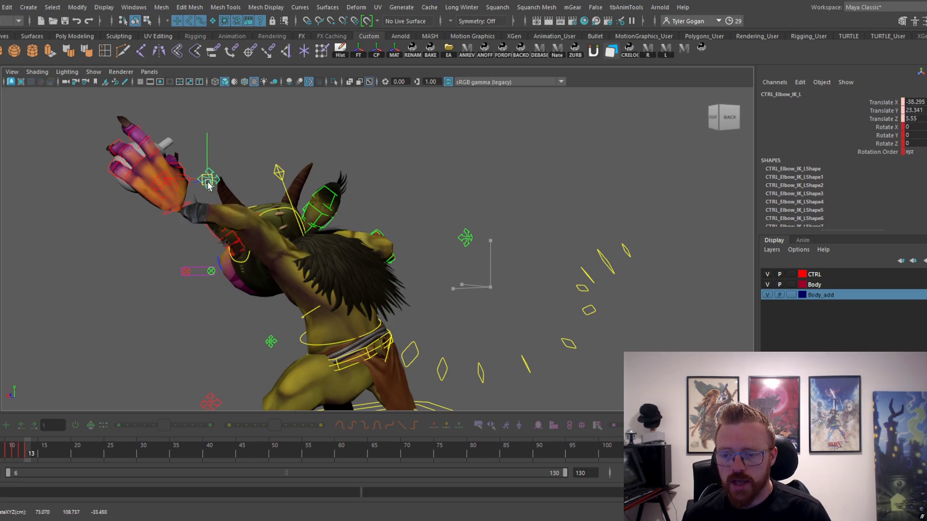
pyautogui.keyDown('alt'); pyautogui.moveTo(315, 249); pyautogui.dragTo(299, 269); pyautogui.keyUp('alt')
pyautogui.press('e')
pyautogui.click(456, 233)
pyautogui.press('w')
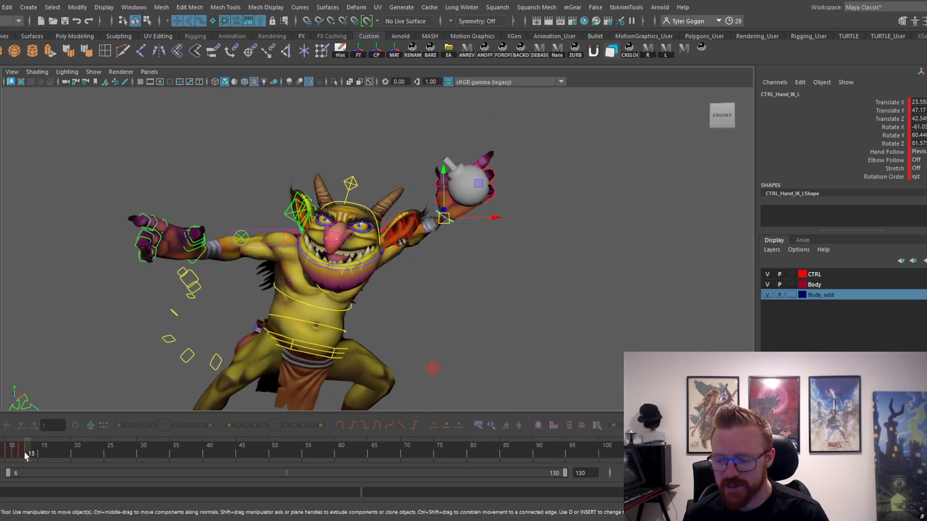
# - Go to frame 15 and move the left elbow's pole control forward beside the hips
pyautogui.moveTo(25, 456); pyautogui.dragTo(40, 453)
pyautogui.keyDown('alt'); pyautogui.moveTo(304, 331); pyautogui.dragTo(410, 265); pyautogui.keyUp('alt')
pyautogui.keyDown('alt'); pyautogui.moveTo(509, 242); pyautogui.dragTo(464, 232); pyautogui.keyUp('alt')
pyautogui.click(514, 259)
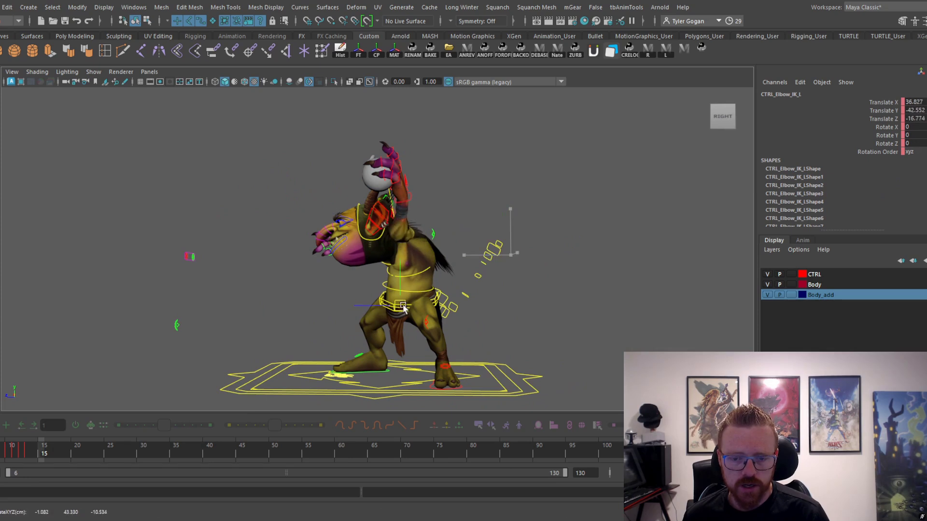
# - Rotate the left hand control at frame 15 to about X 62, Y 60, Z 211 and move it to about X 24, Y 57, Z 29
pyautogui.click(426, 196)
pyautogui.press('e')
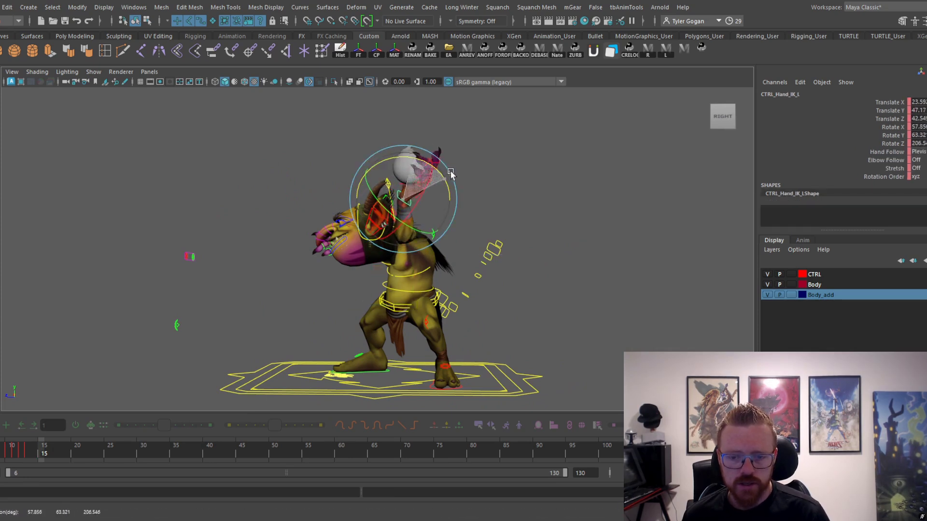
pyautogui.moveTo(450, 170); pyautogui.dragTo(454, 173)
pyautogui.keyDown('alt'); pyautogui.moveTo(453, 173); pyautogui.dragTo(439, 194); pyautogui.keyUp('alt')
pyautogui.press('w')
pyautogui.keyDown('alt'); pyautogui.moveTo(440, 194); pyautogui.dragTo(459, 199); pyautogui.keyUp('alt')
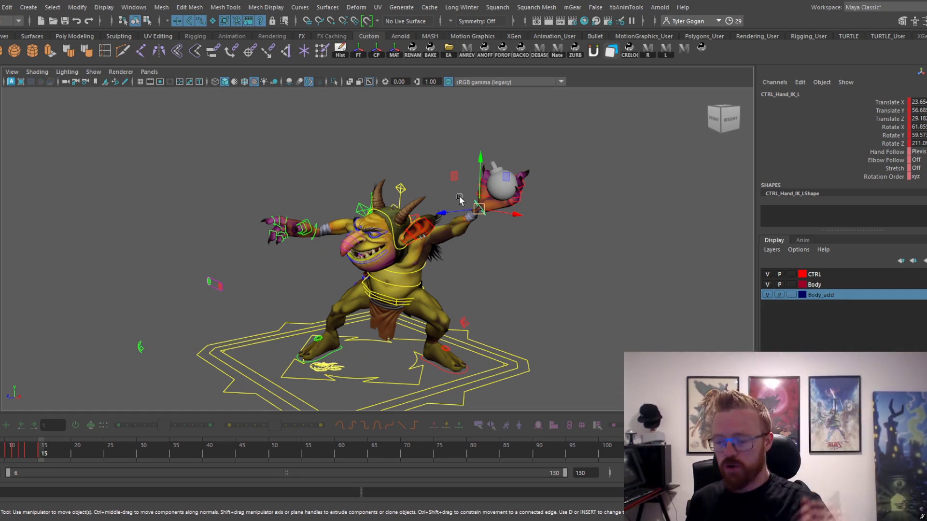
# - Select all of the goblin's controls, set their keys to stepped tangents, and return to frame 13
pyautogui.click(28, 453)
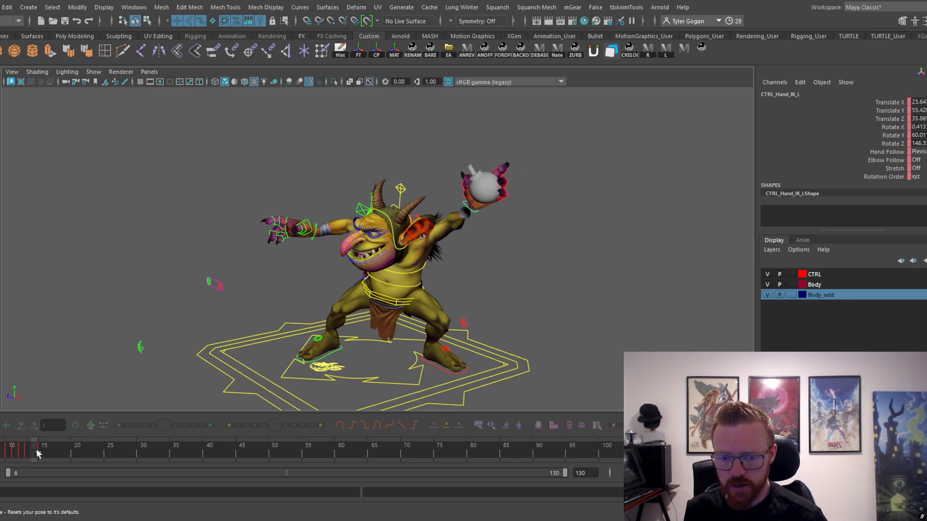
pyautogui.scroll(-5, 312, 285)
pyautogui.moveTo(180, 117); pyautogui.dragTo(531, 333)
pyautogui.moveTo(22, 452); pyautogui.dragTo(26, 454)
pyautogui.press('w')
pyautogui.scroll(2, 315, 277)
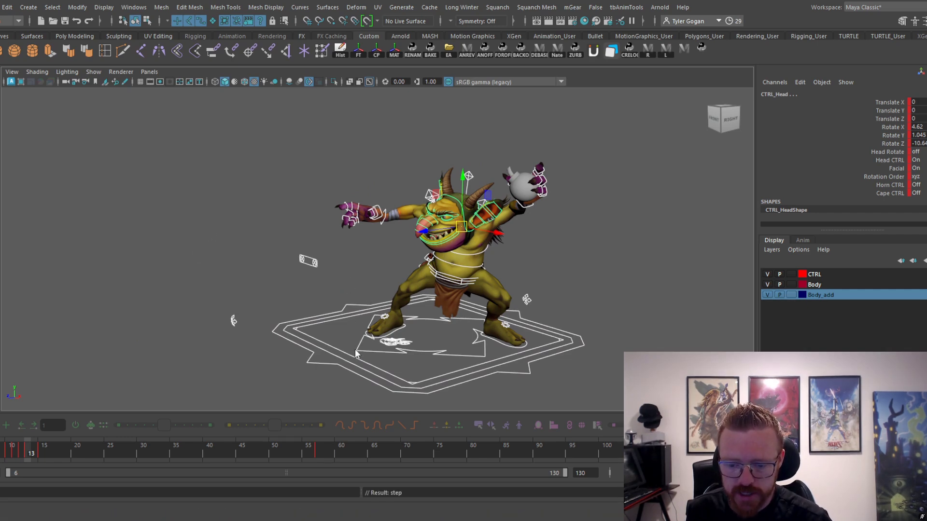
# - Compare frames 12 and 13, and rotate the pelvis control at frame 13 to about X -13, Y 51, Z -32
pyautogui.scroll(3, 466, 123)
pyautogui.keyDown('alt'); pyautogui.moveTo(466, 123); pyautogui.dragTo(333, 114, button='middle'); pyautogui.keyUp('alt')
pyautogui.click(23, 456)
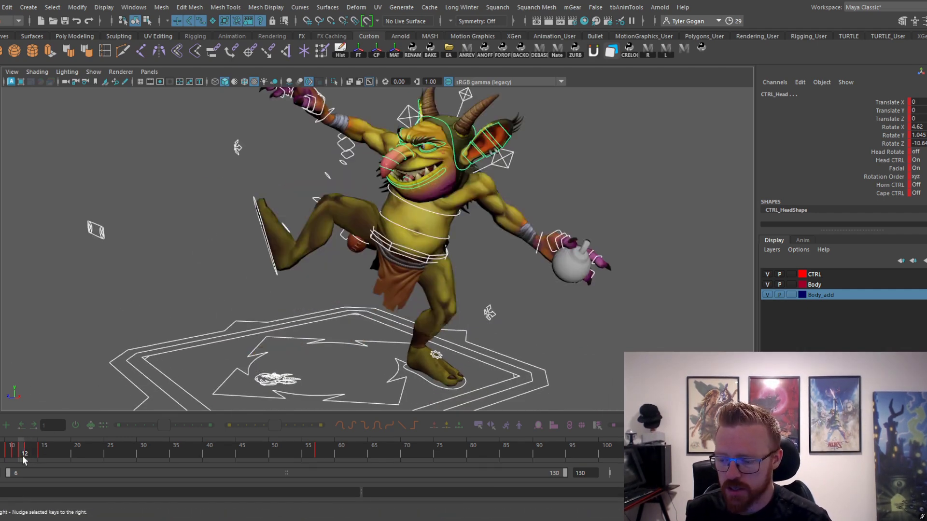
pyautogui.moveTo(22, 460)
pyautogui.mouseDown()
pyautogui.moveTo(45, 459)
pyautogui.moveTo(20, 453)
pyautogui.moveTo(28, 455)
pyautogui.mouseUp()
pyautogui.keyDown('alt'); pyautogui.moveTo(470, 280); pyautogui.dragTo(359, 211); pyautogui.keyUp('alt')
pyautogui.keyDown('alt'); pyautogui.moveTo(358, 211); pyautogui.dragTo(408, 250, button='middle'); pyautogui.keyUp('alt')
pyautogui.keyDown('alt'); pyautogui.moveTo(408, 250); pyautogui.dragTo(497, 301, button='right'); pyautogui.keyUp('alt')
pyautogui.click(479, 323)
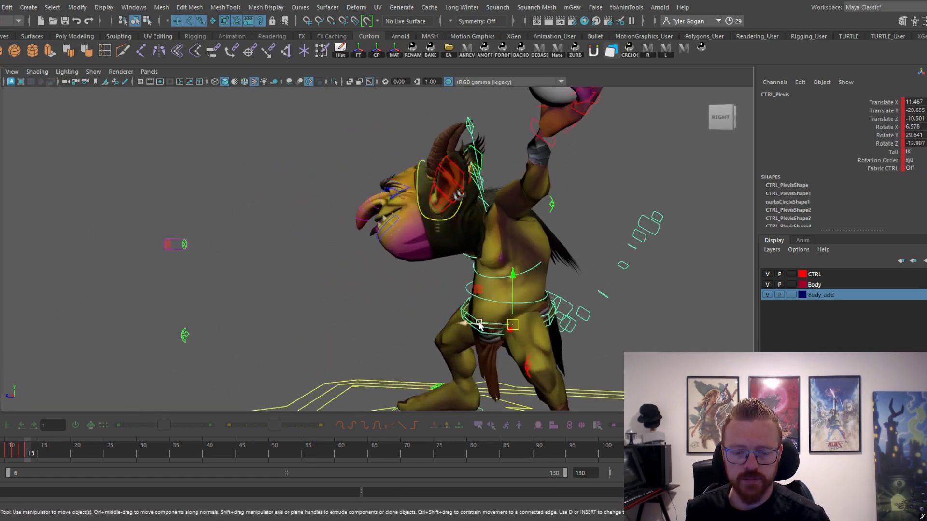
pyautogui.moveTo(25, 452)
pyautogui.mouseDown()
pyautogui.moveTo(17, 454)
pyautogui.moveTo(31, 454)
pyautogui.mouseUp()
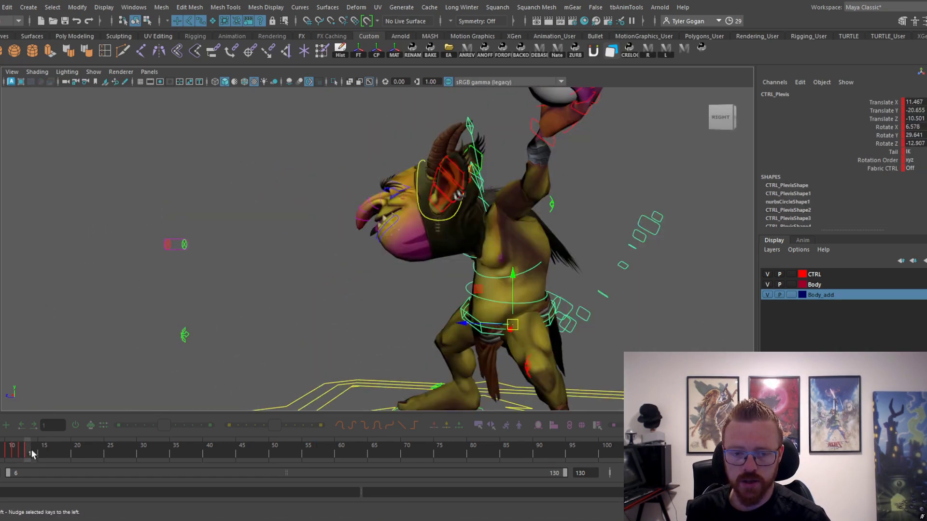
pyautogui.moveTo(499, 315); pyautogui.dragTo(531, 284)
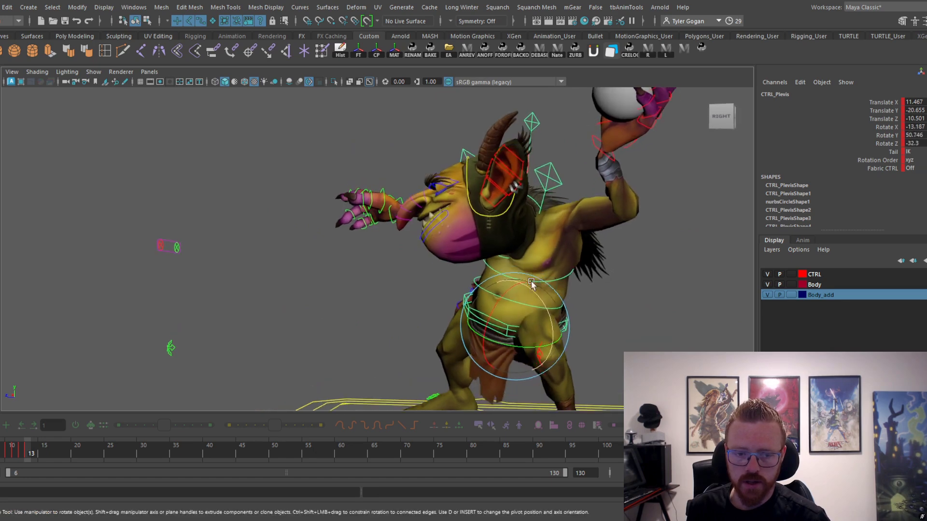
# - Raise the left hand control with the bomb higher overhead at frame 13
pyautogui.click(636, 142)
pyautogui.click(613, 157)
pyautogui.moveTo(602, 148); pyautogui.dragTo(614, 114)
pyautogui.keyDown('alt'); pyautogui.moveTo(614, 114); pyautogui.dragTo(512, 213); pyautogui.keyUp('alt')
# - Move the left knee's pole control at frame 13 to about X 53, Y 6 and Z -43
pyautogui.click(499, 314)
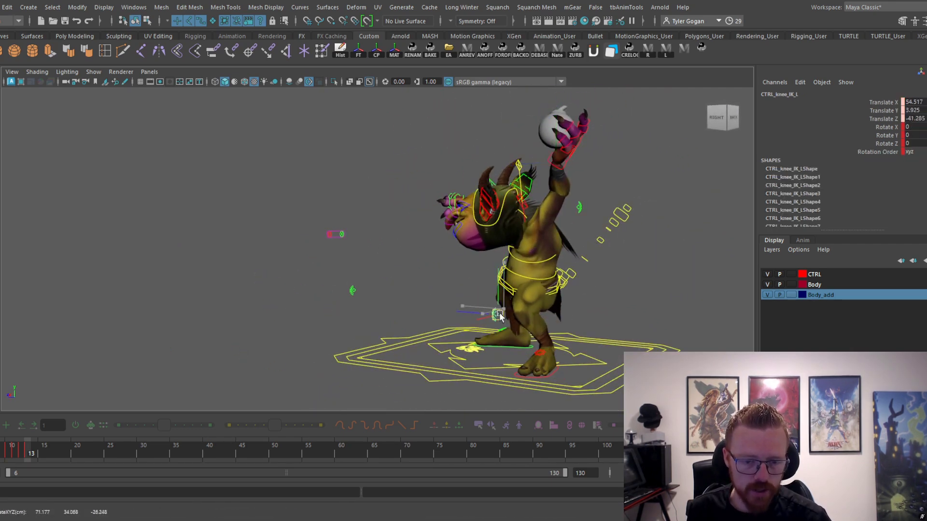
pyautogui.moveTo(512, 310); pyautogui.dragTo(515, 304)
pyautogui.keyDown('alt'); pyautogui.moveTo(572, 304); pyautogui.dragTo(586, 279); pyautogui.keyUp('alt')
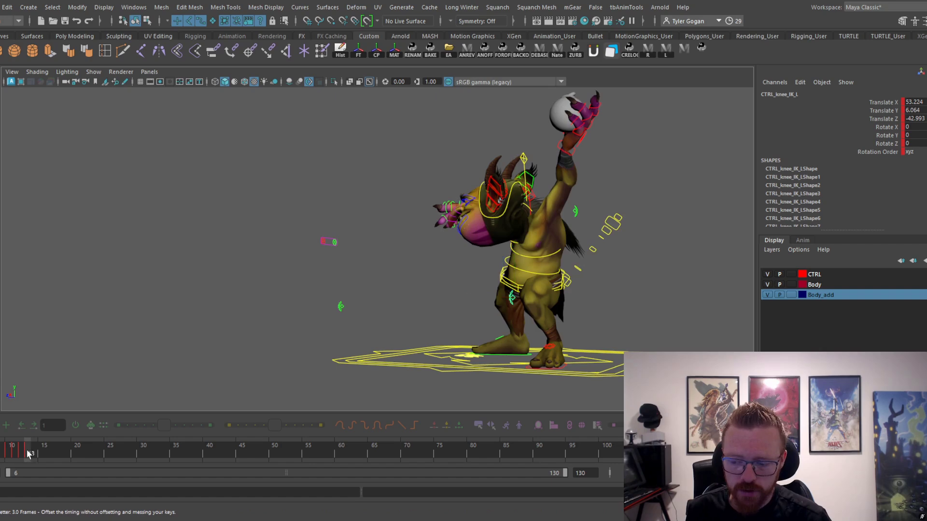
# - Go to frame 14 and reposition the left elbow's pole control around the body
pyautogui.moveTo(28, 454)
pyautogui.mouseDown()
pyautogui.moveTo(17, 458)
pyautogui.moveTo(35, 452)
pyautogui.mouseUp()
pyautogui.keyDown('alt'); pyautogui.moveTo(523, 207); pyautogui.dragTo(579, 225); pyautogui.keyUp('alt')
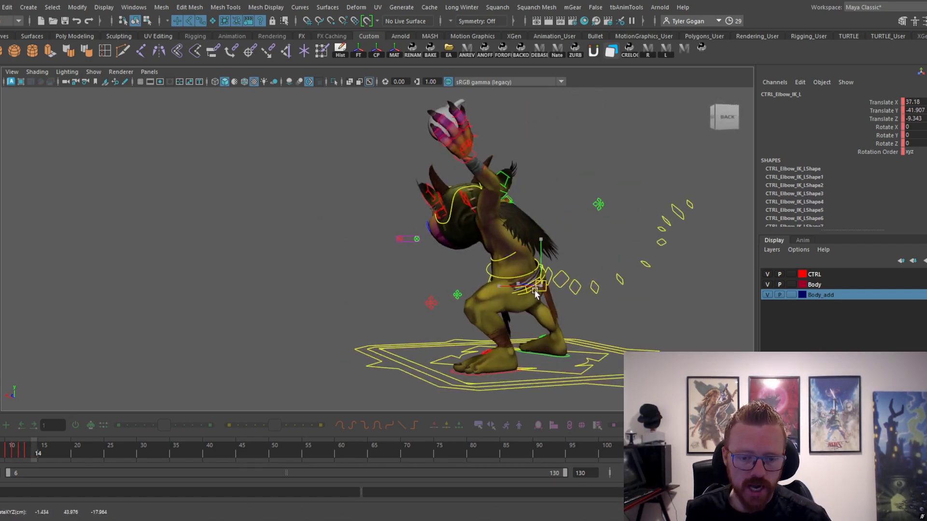
pyautogui.moveTo(447, 285); pyautogui.dragTo(447, 285)
pyautogui.keyDown('alt'); pyautogui.moveTo(447, 284); pyautogui.dragTo(547, 271); pyautogui.keyUp('alt')
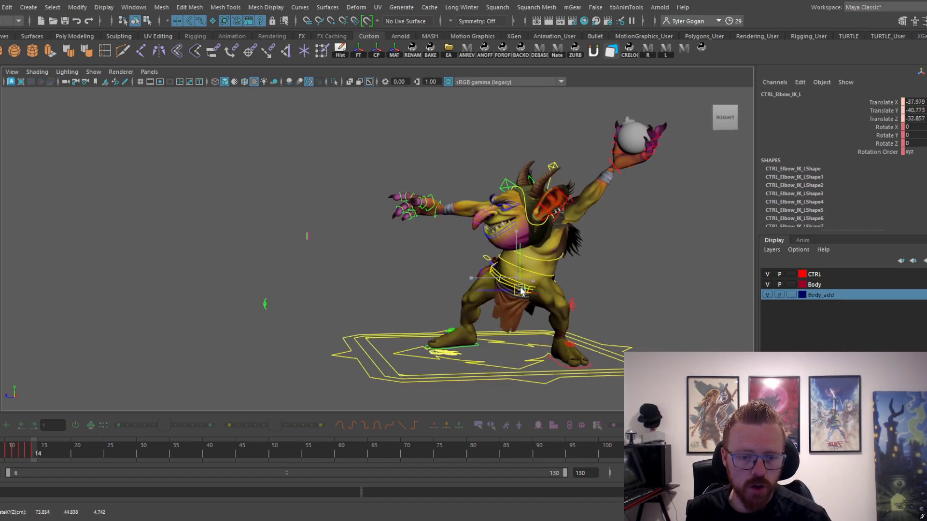
# - Move the left hand control at frame 14 to about X 40, Y 60, Z 32 and rotate it to about X 53, Y 33, Z 198
pyautogui.click(614, 171)
pyautogui.keyDown('alt'); pyautogui.moveTo(616, 177); pyautogui.dragTo(531, 165); pyautogui.keyUp('alt')
pyautogui.moveTo(468, 152); pyautogui.dragTo(455, 187)
pyautogui.press('e')
pyautogui.keyDown('alt'); pyautogui.moveTo(455, 187); pyautogui.dragTo(591, 199); pyautogui.keyUp('alt')
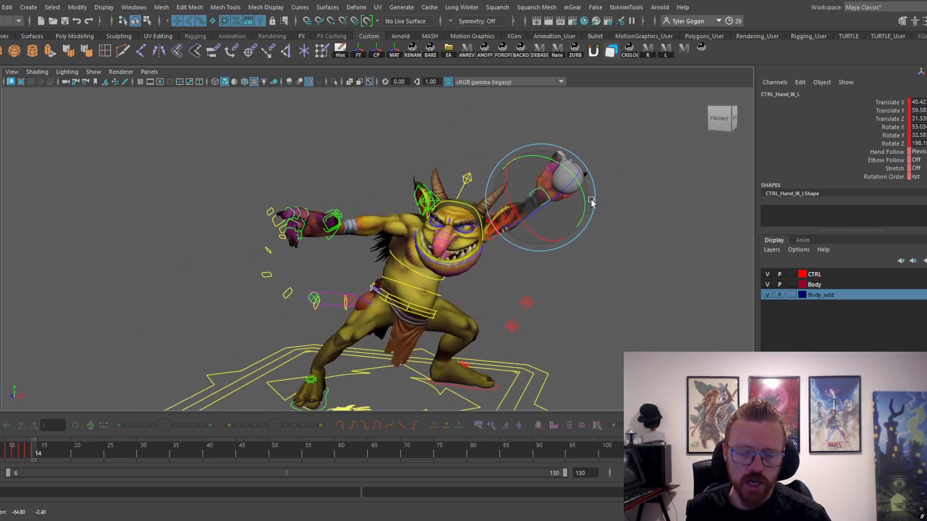
# - Transfer the left hand's raised pose from frame 14 to frame 13 and remove its frame 14 key
pyautogui.moveTo(12, 450); pyautogui.dragTo(34, 453)
pyautogui.press('Delete')
pyautogui.keyDown('alt'); pyautogui.moveTo(119, 355); pyautogui.dragTo(127, 353, button='right'); pyautogui.keyUp('alt')
pyautogui.click(33, 455)
pyautogui.moveTo(33, 450)
pyautogui.mouseDown()
pyautogui.moveTo(18, 454)
pyautogui.moveTo(27, 454)
pyautogui.mouseUp()
pyautogui.keyDown('alt'); pyautogui.moveTo(487, 246); pyautogui.dragTo(515, 238, button='right'); pyautogui.keyUp('alt')
pyautogui.keyDown('alt'); pyautogui.moveTo(514, 238); pyautogui.dragTo(437, 233); pyautogui.keyUp('alt')
pyautogui.moveTo(28, 453)
pyautogui.mouseDown()
pyautogui.moveTo(20, 455)
pyautogui.moveTo(27, 456)
pyautogui.mouseUp()
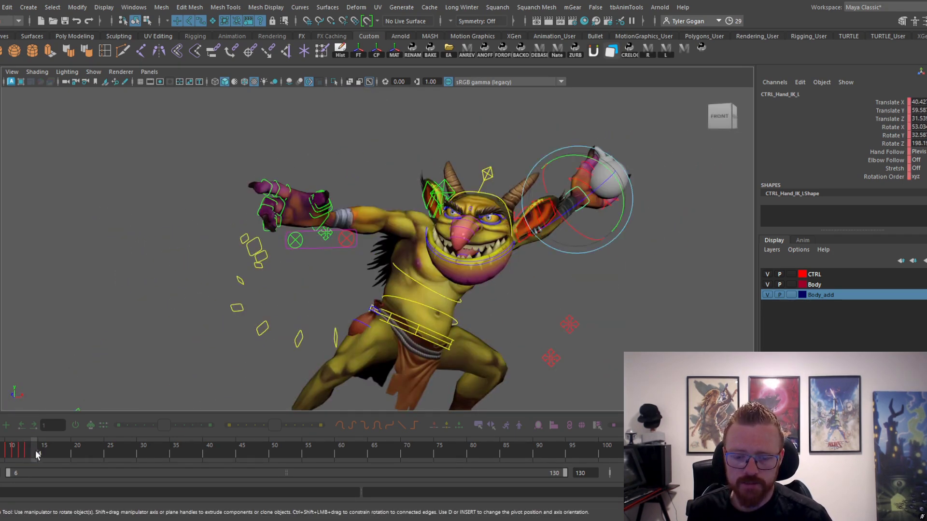
# - Rotate the pelvis control at frame 14 to about X -17, Y 61, Z -37 and compare it with frame 13
pyautogui.click(416, 333)
pyautogui.keyDown('alt'); pyautogui.moveTo(424, 335); pyautogui.dragTo(383, 271); pyautogui.keyUp('alt')
pyautogui.moveTo(29, 458)
pyautogui.mouseDown()
pyautogui.moveTo(19, 453)
pyautogui.moveTo(31, 459)
pyautogui.mouseUp()
pyautogui.press('e')
pyautogui.keyDown('alt'); pyautogui.moveTo(377, 360); pyautogui.dragTo(351, 362); pyautogui.keyUp('alt')
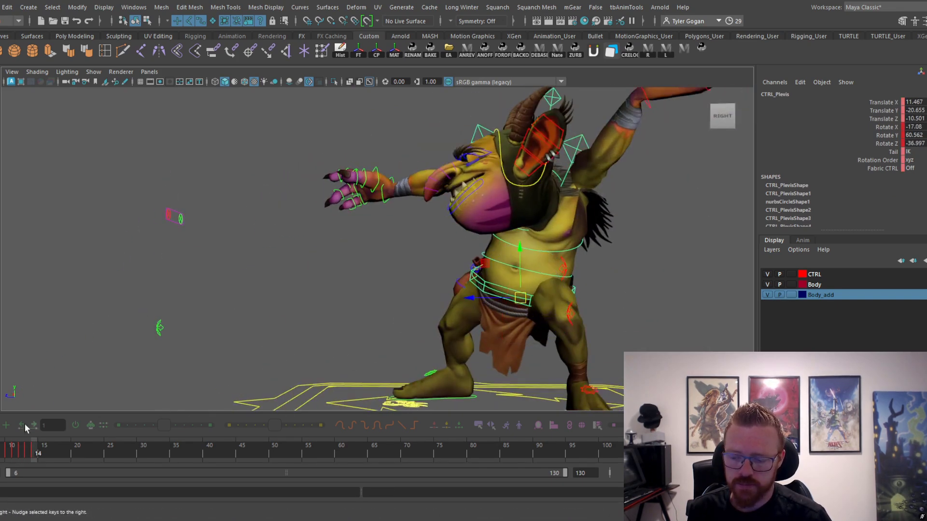
pyautogui.moveTo(27, 453); pyautogui.dragTo(35, 453)
pyautogui.keyDown('alt'); pyautogui.moveTo(493, 286); pyautogui.dragTo(438, 292, button='middle'); pyautogui.keyUp('alt')
pyautogui.keyDown('alt'); pyautogui.moveTo(438, 292); pyautogui.dragTo(441, 300); pyautogui.keyUp('alt')
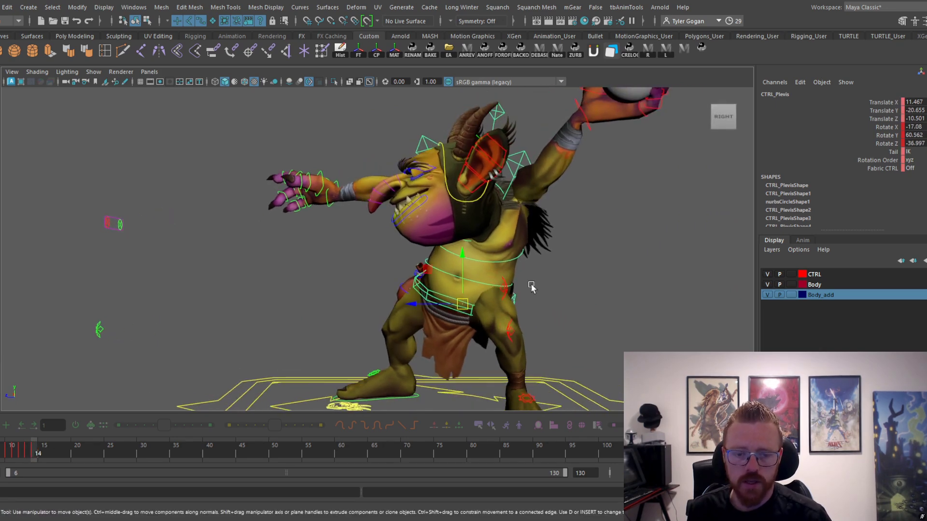
pyautogui.keyDown('alt'); pyautogui.moveTo(532, 287); pyautogui.dragTo(504, 278); pyautogui.keyUp('alt')
# - Shift the pelvis control backward and slightly down at frame 13 and adjust its rotation
pyautogui.moveTo(48, 439); pyautogui.dragTo(27, 454)
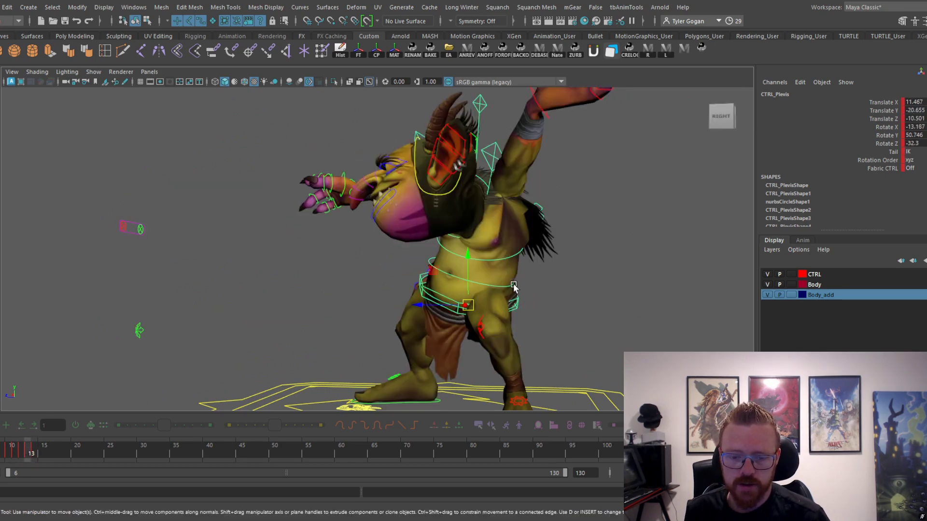
pyautogui.moveTo(468, 305); pyautogui.dragTo(550, 325)
pyautogui.press('e')
pyautogui.moveTo(394, 316); pyautogui.dragTo(373, 324)
# - Pull the left hand control in toward the head at frame 13 so the arm reaches the bomb, and check it against frame 12
pyautogui.click(559, 164)
pyautogui.keyDown('alt'); pyautogui.moveTo(559, 164); pyautogui.dragTo(550, 179); pyautogui.keyUp('alt')
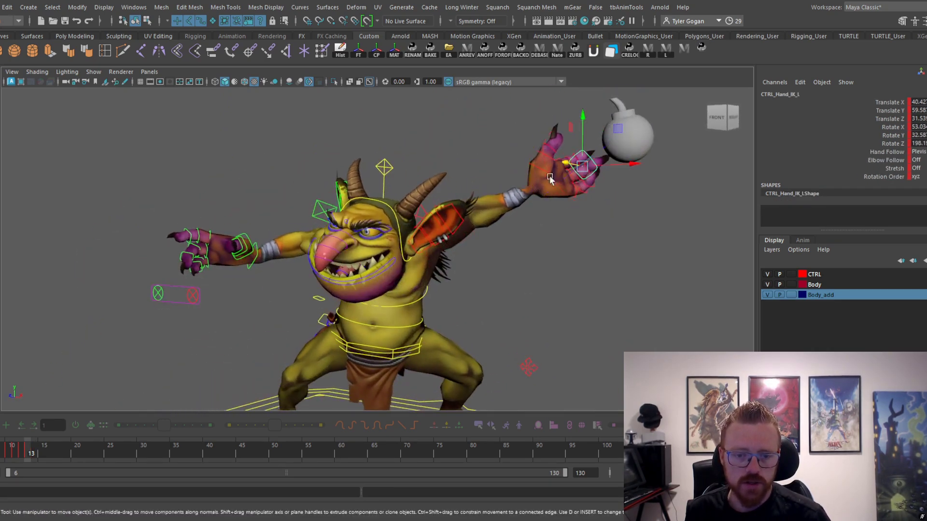
pyautogui.moveTo(580, 166); pyautogui.dragTo(526, 201, button='middle')
pyautogui.keyDown('alt'); pyautogui.moveTo(526, 201); pyautogui.dragTo(416, 246); pyautogui.keyUp('alt')
pyautogui.keyDown('alt'); pyautogui.moveTo(416, 246); pyautogui.dragTo(494, 177, button='middle'); pyautogui.keyUp('alt')
pyautogui.keyDown('alt'); pyautogui.moveTo(493, 177); pyautogui.dragTo(443, 182); pyautogui.keyUp('alt')
pyautogui.moveTo(23, 446)
pyautogui.mouseDown()
pyautogui.moveTo(14, 449)
pyautogui.moveTo(28, 452)
pyautogui.mouseUp()
# - Slide the right foot control forward at frame 13 to about Z -35 and compare the stance with frame 12
pyautogui.press('w')
pyautogui.click(487, 333)
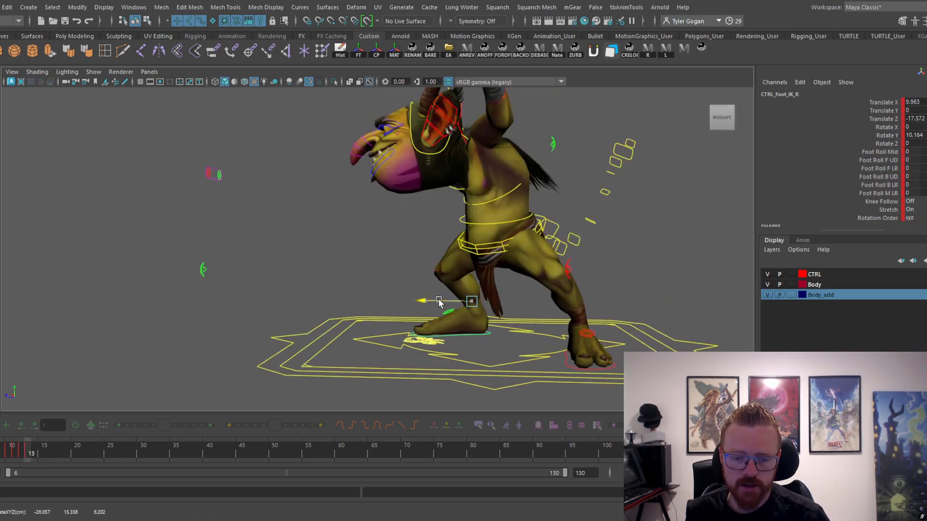
pyautogui.moveTo(439, 302); pyautogui.dragTo(413, 301)
pyautogui.click(21, 454)
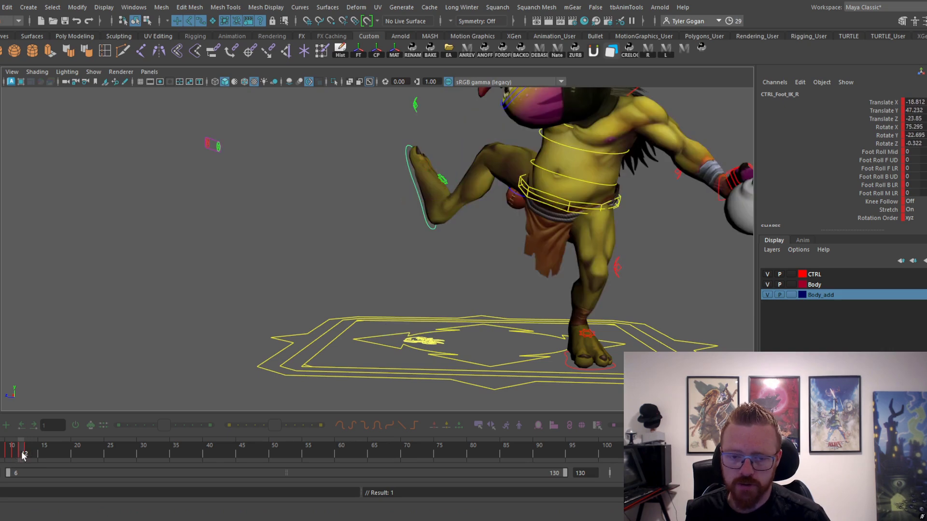
pyautogui.moveTo(22, 453); pyautogui.dragTo(28, 452)
pyautogui.keyDown('alt'); pyautogui.moveTo(488, 275); pyautogui.dragTo(497, 251); pyautogui.keyUp('alt')
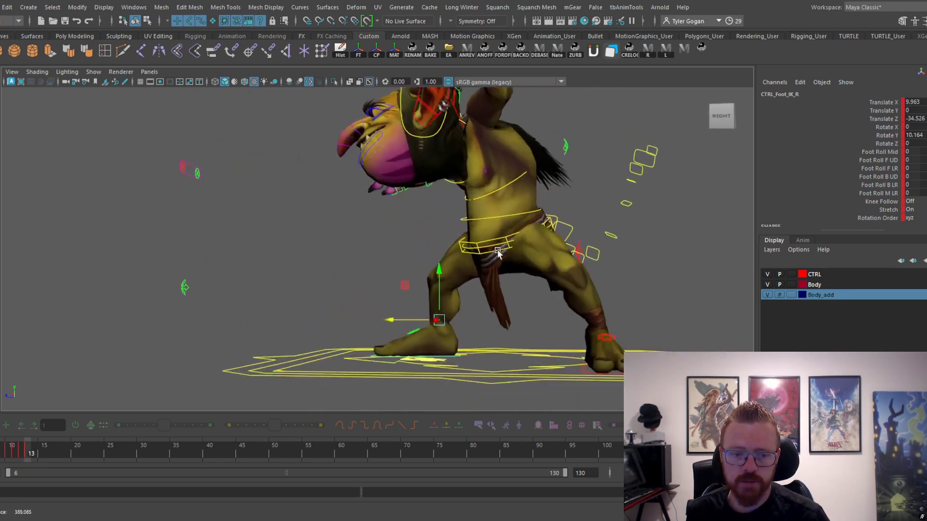
pyautogui.keyDown('alt'); pyautogui.moveTo(497, 251); pyautogui.dragTo(522, 252, button='right'); pyautogui.keyUp('alt')
pyautogui.click(593, 257)
pyautogui.click(594, 256)
pyautogui.moveTo(598, 257); pyautogui.dragTo(603, 254)
pyautogui.hotkey('ctrl', 'z')
# - Review the pose across frames 11 to 15 and move the left elbow control at frame 13 to about X 25, Y -46, Z -42
pyautogui.keyDown('alt'); pyautogui.moveTo(565, 227); pyautogui.dragTo(501, 196, button='right'); pyautogui.keyUp('alt')
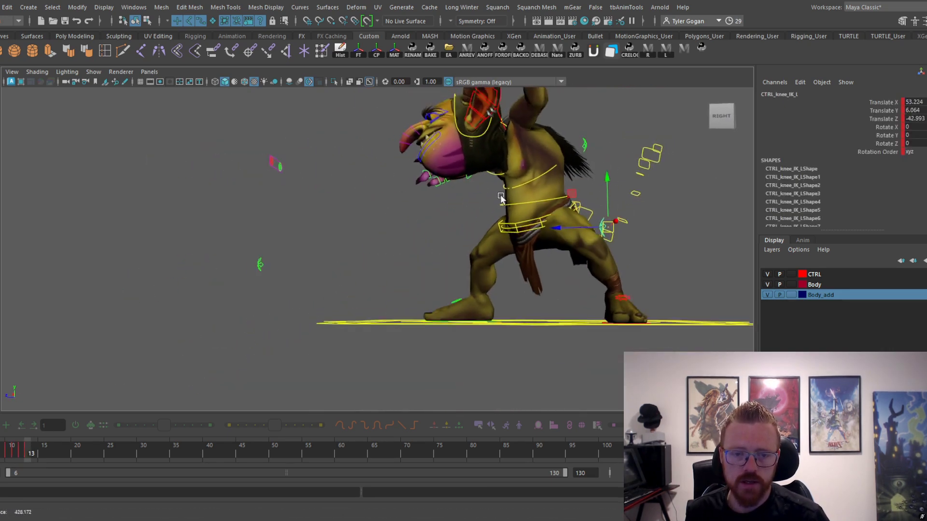
pyautogui.keyDown('alt'); pyautogui.moveTo(500, 198); pyautogui.dragTo(454, 327); pyautogui.keyUp('alt')
pyautogui.moveTo(24, 452); pyautogui.dragTo(15, 453)
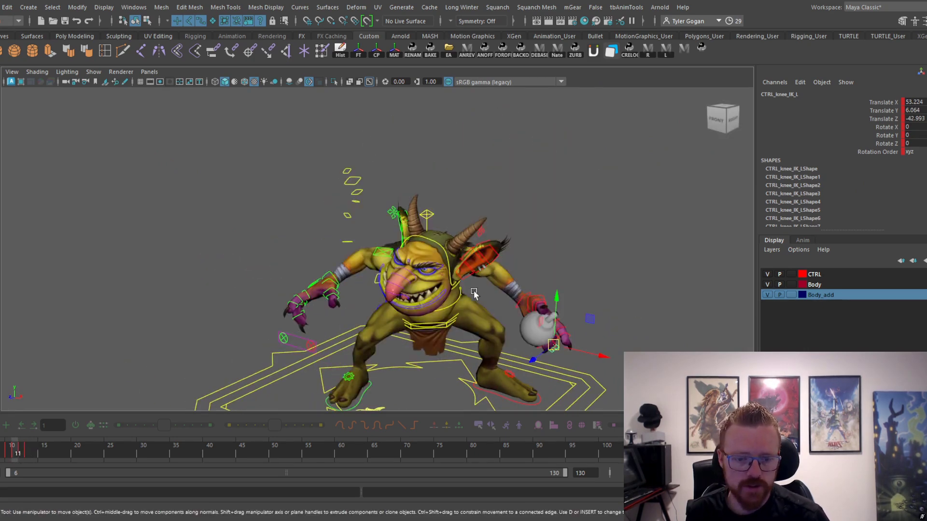
pyautogui.keyDown('alt'); pyautogui.moveTo(473, 293); pyautogui.dragTo(593, 250); pyautogui.keyUp('alt')
pyautogui.moveTo(41, 450)
pyautogui.mouseDown()
pyautogui.moveTo(27, 450)
pyautogui.moveTo(41, 449)
pyautogui.mouseUp()
pyautogui.keyDown('alt'); pyautogui.moveTo(260, 309); pyautogui.dragTo(334, 270); pyautogui.keyUp('alt')
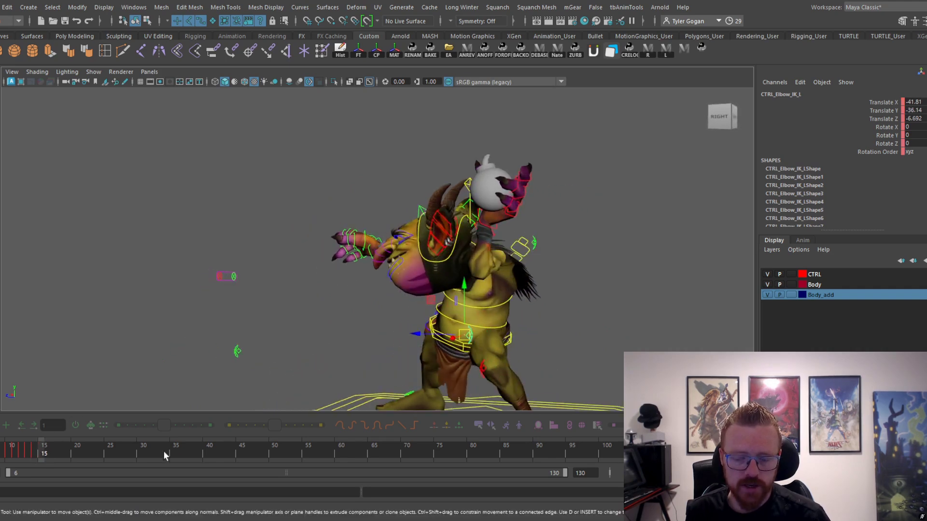
pyautogui.click(29, 453)
pyautogui.moveTo(25, 450)
pyautogui.mouseDown()
pyautogui.moveTo(35, 464)
pyautogui.moveTo(21, 468)
pyautogui.moveTo(30, 466)
pyautogui.mouseUp()
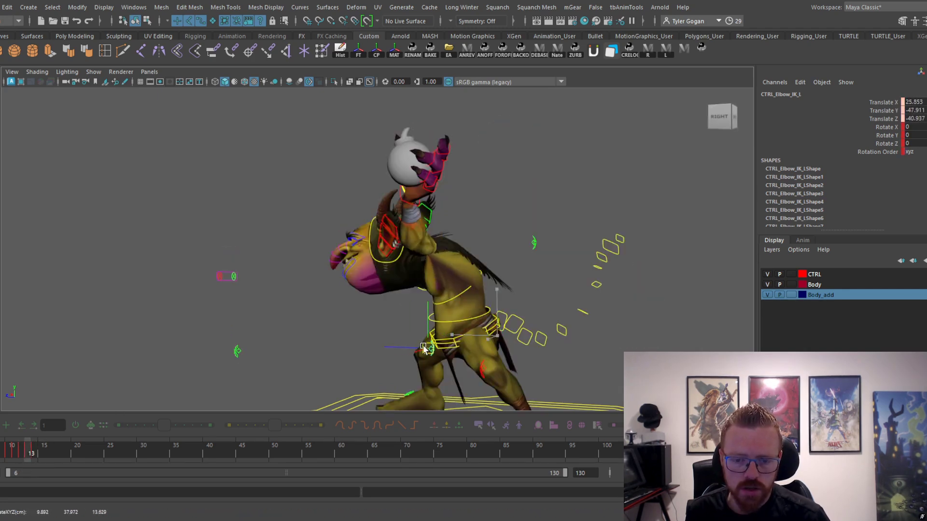
pyautogui.keyDown('alt'); pyautogui.moveTo(423, 348); pyautogui.dragTo(446, 295); pyautogui.keyUp('alt')
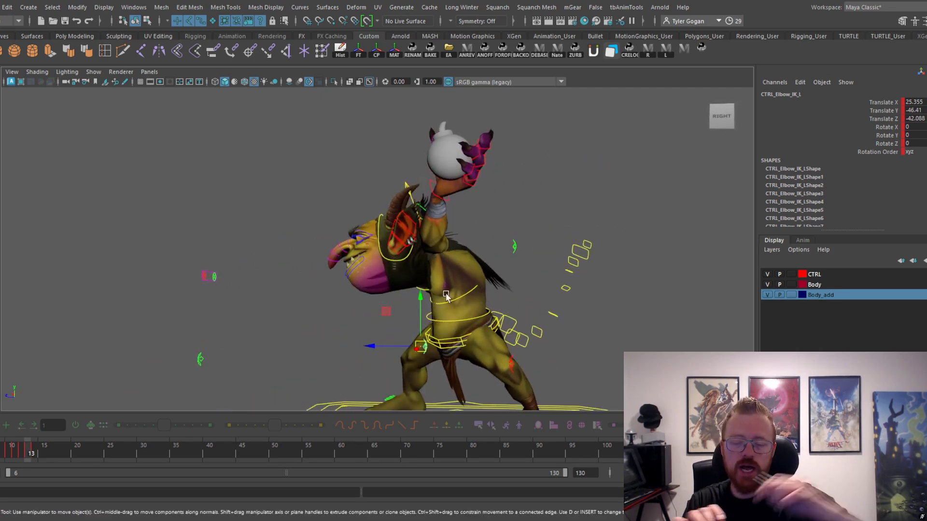
# - Select all the rig controls at frame 15 and compare that pose with frame 13
pyautogui.moveTo(28, 458); pyautogui.dragTo(41, 456)
pyautogui.scroll(1, 494, 201)
pyautogui.scroll(-3, 494, 200)
pyautogui.moveTo(634, 130); pyautogui.dragTo(234, 404)
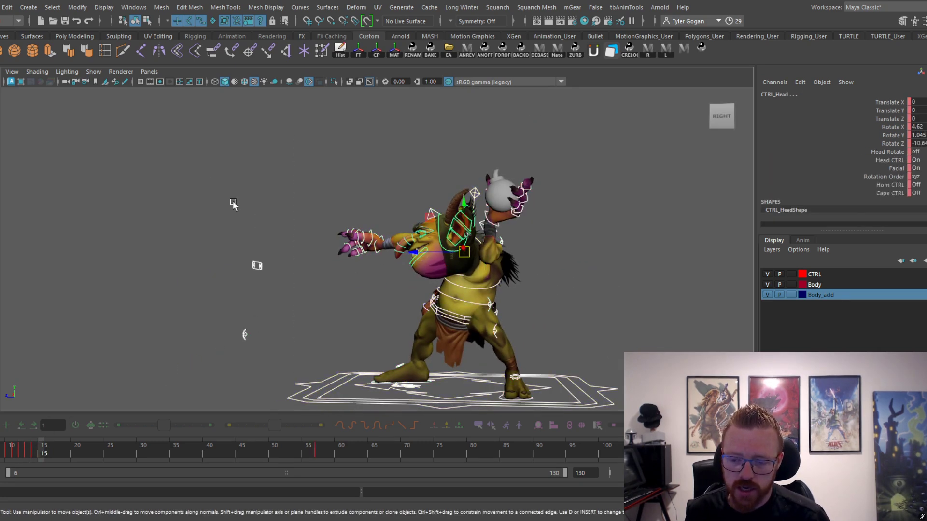
pyautogui.moveTo(28, 451)
pyautogui.mouseDown()
pyautogui.moveTo(19, 452)
pyautogui.moveTo(31, 451)
pyautogui.mouseUp()
# - Try shifting the pelvis control forward at frame 13 and rotating it to about X 34, Y -5, Z -16
pyautogui.keyDown('alt'); pyautogui.moveTo(338, 316); pyautogui.dragTo(422, 312, button='right'); pyautogui.keyUp('alt')
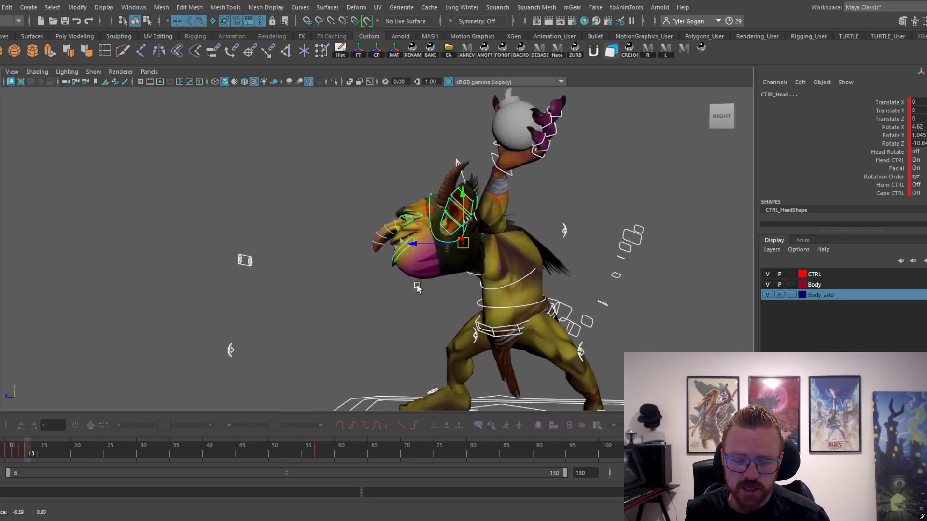
pyautogui.keyDown('alt'); pyautogui.moveTo(422, 312); pyautogui.dragTo(379, 285, button='middle'); pyautogui.keyUp('alt')
pyautogui.keyDown('alt'); pyautogui.moveTo(378, 285); pyautogui.dragTo(475, 315, button='right'); pyautogui.keyUp('alt')
pyautogui.click(476, 314)
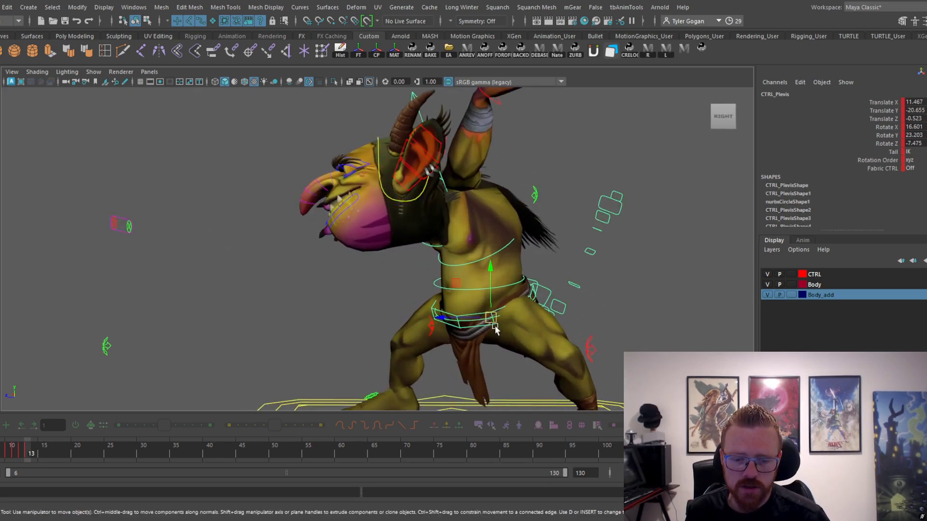
pyautogui.moveTo(475, 316); pyautogui.dragTo(433, 308)
pyautogui.moveTo(430, 274)
pyautogui.mouseDown()
pyautogui.moveTo(433, 247)
pyautogui.moveTo(436, 275)
pyautogui.mouseUp()
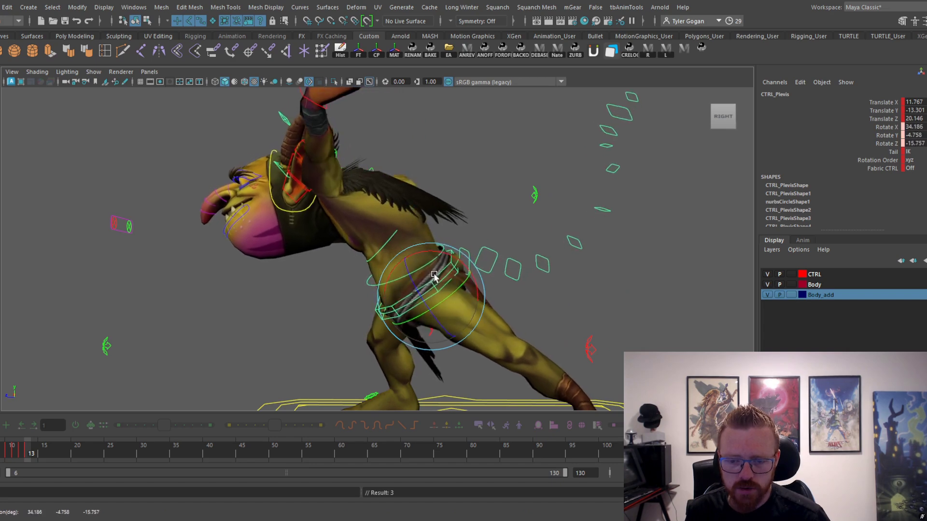
# - Try lifting the left foot control off the ground at frame 13, rotating the toes downward and bringing the left knee control forward
pyautogui.keyDown('alt'); pyautogui.moveTo(435, 276); pyautogui.dragTo(381, 189, button='right'); pyautogui.keyUp('alt')
pyautogui.keyDown('alt'); pyautogui.moveTo(381, 188); pyautogui.dragTo(403, 175, button='middle'); pyautogui.keyUp('alt')
pyautogui.press('w')
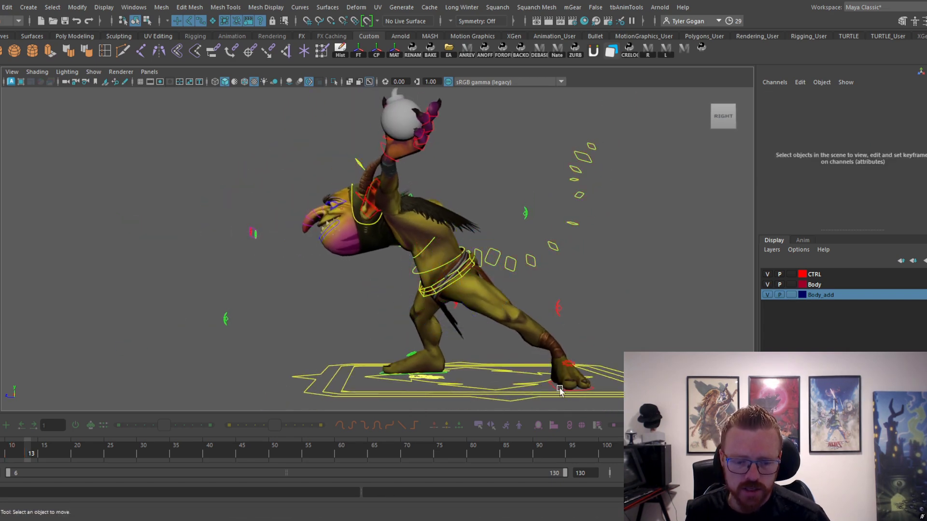
pyautogui.click(558, 381)
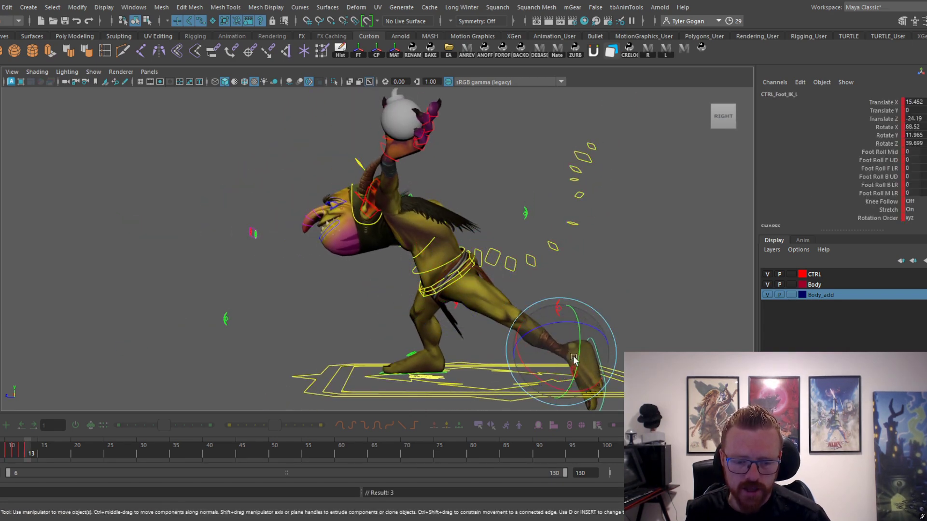
pyautogui.moveTo(574, 359); pyautogui.dragTo(536, 340)
pyautogui.moveTo(562, 296); pyautogui.dragTo(363, 302)
pyautogui.click(539, 343)
pyautogui.press('e')
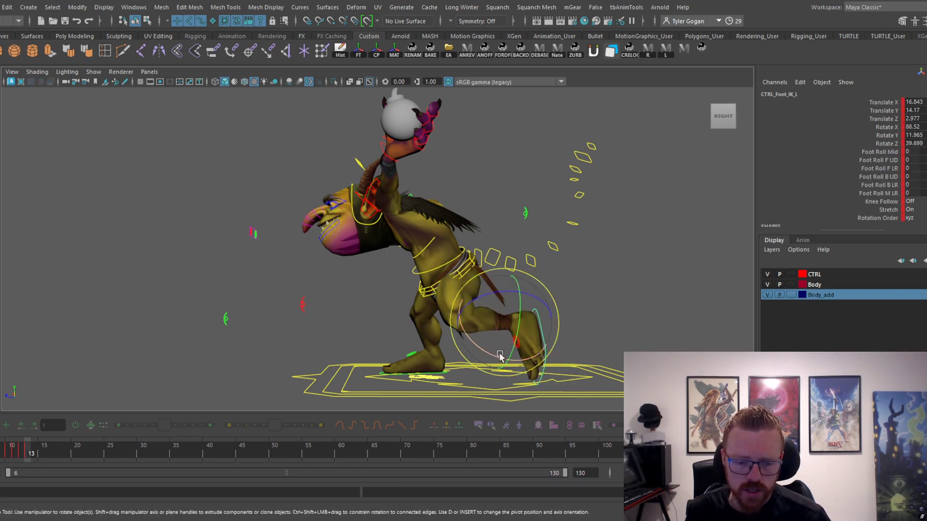
pyautogui.moveTo(477, 343); pyautogui.dragTo(569, 342)
# - Try shifting the pelvis and left foot controls together sideways toward the planted right foot at frame 13
pyautogui.press('w')
pyautogui.click(447, 290)
pyautogui.moveTo(459, 290); pyautogui.dragTo(440, 297)
pyautogui.click(497, 313)
pyautogui.hotkey('ctrl', 'z')
pyautogui.hotkey('ctrl', 'z')
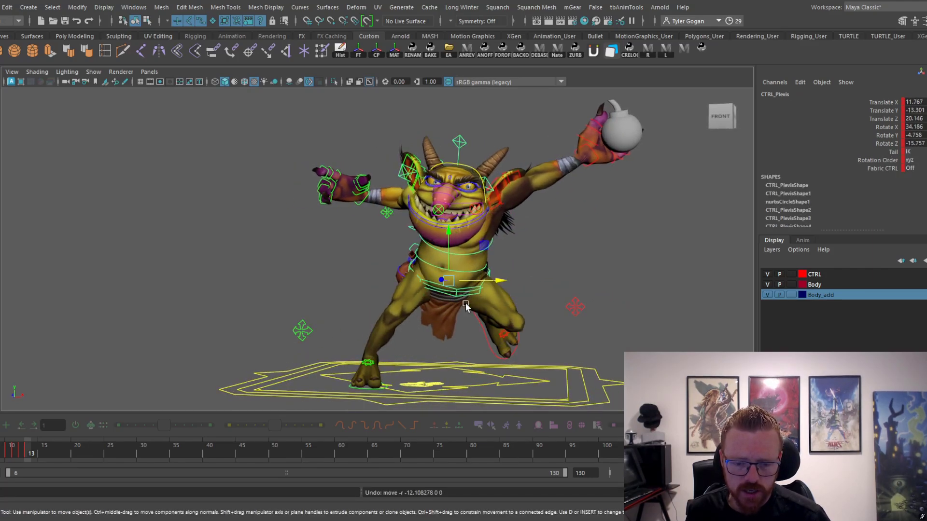
pyautogui.keyDown('shift'); pyautogui.click(493, 355); pyautogui.keyUp('shift')
pyautogui.moveTo(546, 320); pyautogui.dragTo(514, 320)
# - Try moving the right knee control at frame 13 to about X 36, Y -4, Z -120 and compare the pose with the preceding frames
pyautogui.moveTo(335, 329)
pyautogui.keyDown('alt'); pyautogui.mouseDown()
pyautogui.moveTo(355, 331)
pyautogui.moveTo(343, 341)
pyautogui.mouseUp(); pyautogui.keyUp('alt')
pyautogui.click(400, 346)
pyautogui.click(396, 341)
pyautogui.moveTo(8, 451); pyautogui.dragTo(27, 453)
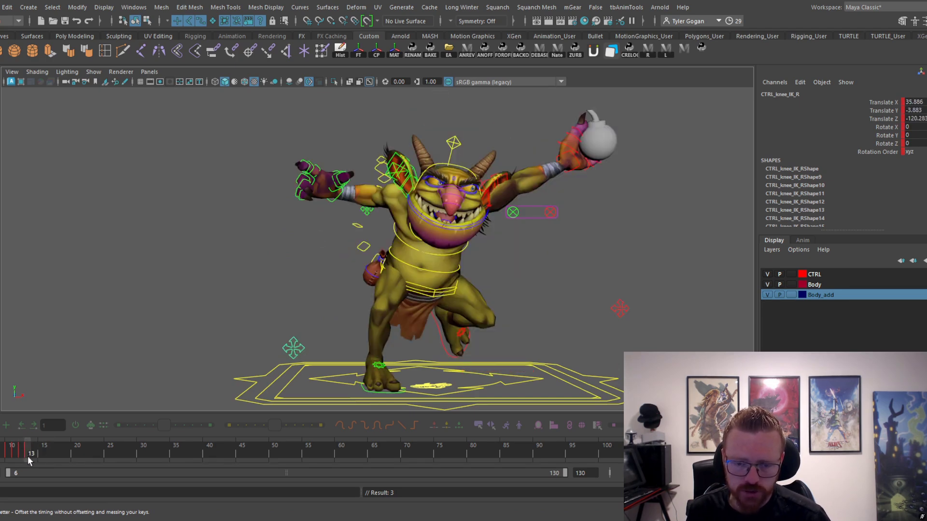
pyautogui.keyDown('alt'); pyautogui.moveTo(412, 308); pyautogui.dragTo(376, 321); pyautogui.keyUp('alt')
pyautogui.moveTo(16, 451); pyautogui.dragTo(27, 454)
pyautogui.keyDown('alt'); pyautogui.moveTo(417, 278); pyautogui.dragTo(400, 239, button='right'); pyautogui.keyUp('alt')
# - Undo the pelvis, left foot and knee control changes made at frame 13
pyautogui.hotkey('ctrl', 'z')
pyautogui.hotkey('ctrl', 'z')
pyautogui.hotkey('ctrl', 'z')
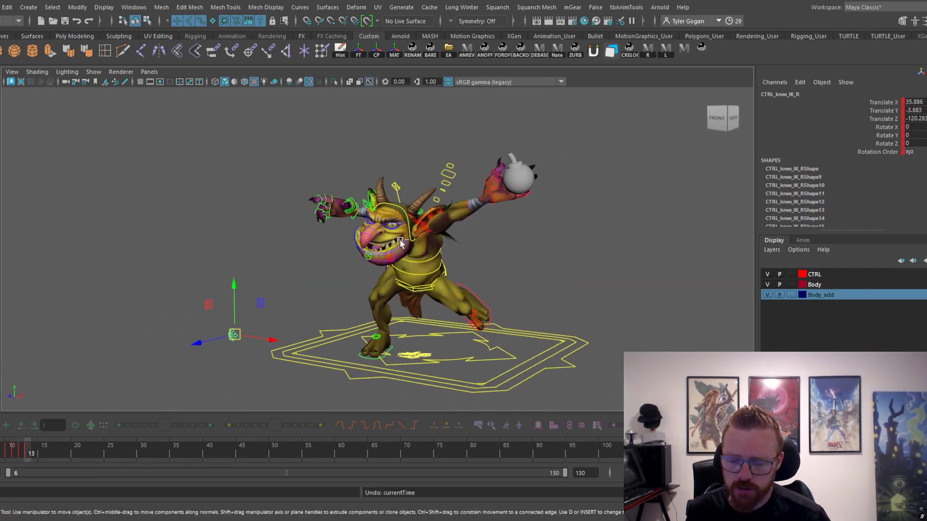
pyautogui.hotkey('ctrl', 'z')
pyautogui.hotkey('ctrl', 'z')
pyautogui.hotkey('ctrl', 'z')
pyautogui.hotkey('ctrl', 'z')
pyautogui.hotkey('ctrl', 'z')
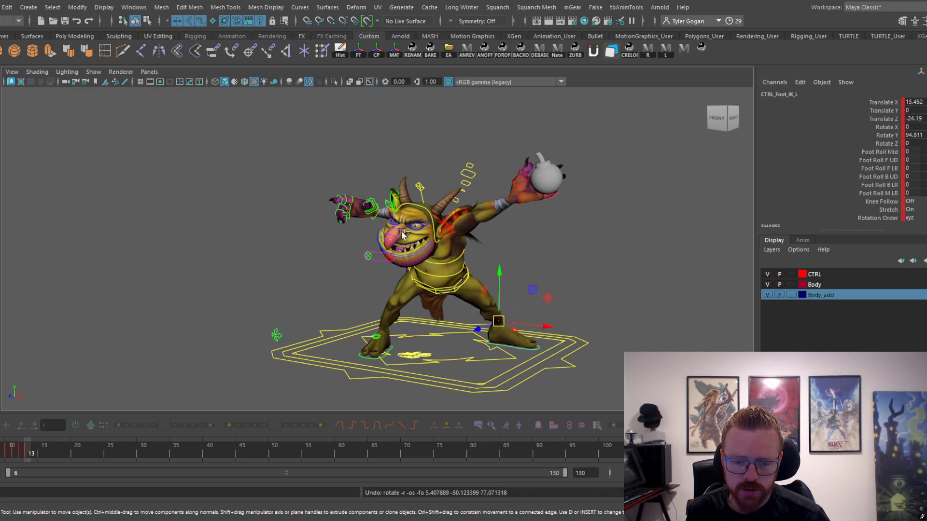
pyautogui.hotkey('ctrl', 'z')
# - Select all the rig controls and key the frame 13 pose at frame 14
pyautogui.keyDown('alt'); pyautogui.moveTo(415, 234); pyautogui.dragTo(410, 279); pyautogui.keyUp('alt')
pyautogui.moveTo(22, 454); pyautogui.dragTo(27, 457)
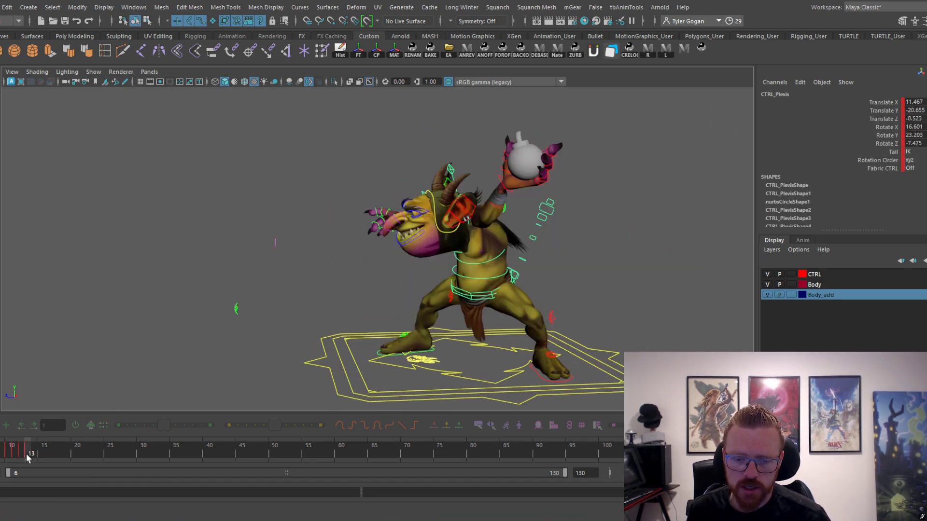
pyautogui.moveTo(208, 140); pyautogui.dragTo(772, 425)
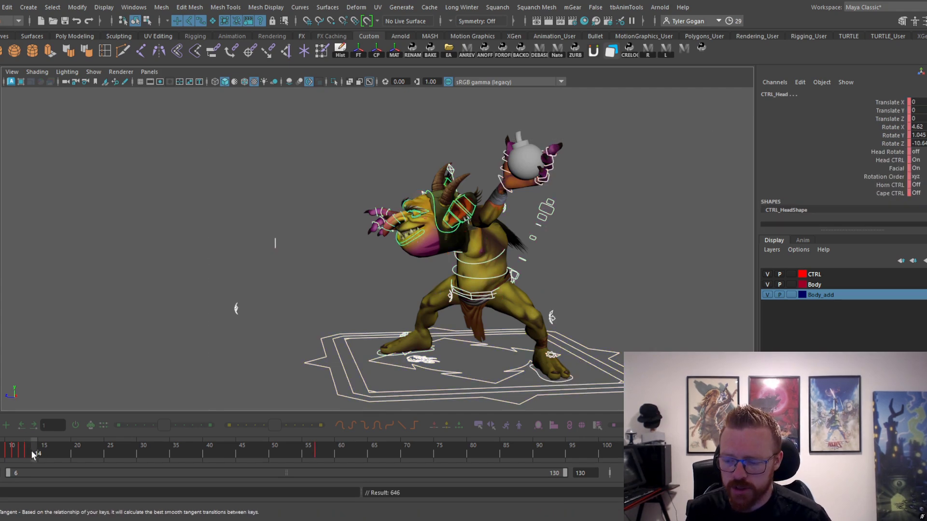
pyautogui.press('s')
pyautogui.keyDown('alt'); pyautogui.moveTo(375, 219); pyautogui.dragTo(430, 215, button='right'); pyautogui.keyUp('alt')
pyautogui.keyDown('alt'); pyautogui.moveTo(430, 215); pyautogui.dragTo(392, 192, button='middle'); pyautogui.keyUp('alt')
pyautogui.press('space')
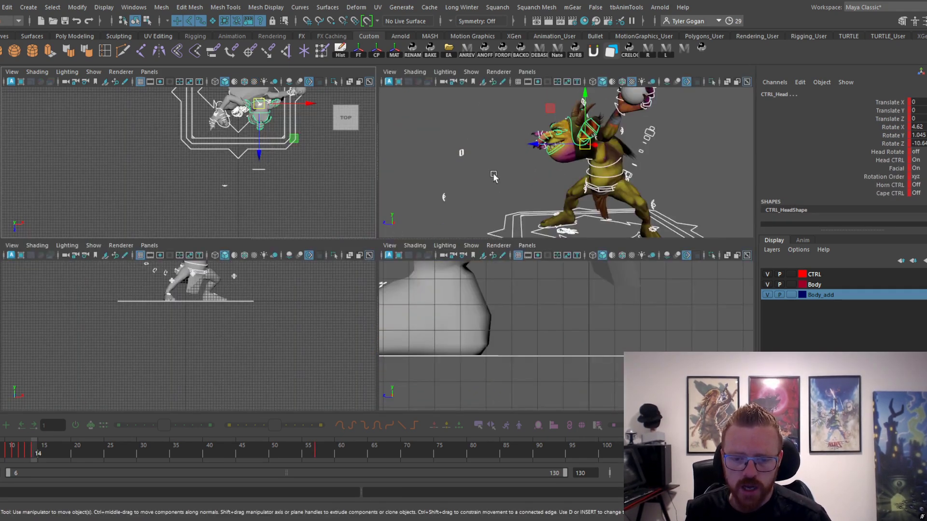
pyautogui.press('space')
pyautogui.press('space')
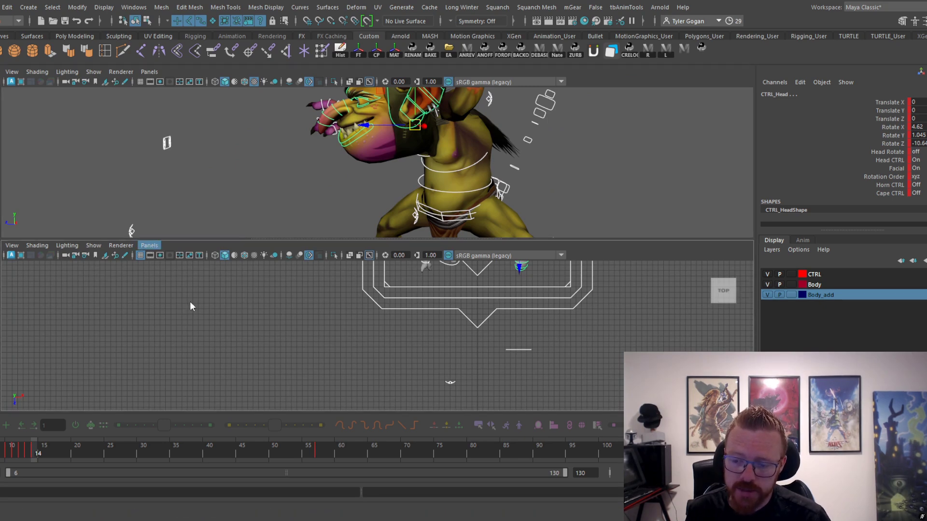
pyautogui.click(290, 348)
pyautogui.keyDown('alt'); pyautogui.moveTo(453, 341); pyautogui.dragTo(282, 304, button='right'); pyautogui.keyUp('alt')
pyautogui.moveTo(283, 304); pyautogui.dragTo(538, 355)
pyautogui.click(338, 258)
pyautogui.press('space')
pyautogui.keyDown('alt'); pyautogui.moveTo(453, 198); pyautogui.dragTo(553, 223, button='right'); pyautogui.keyUp('alt')
pyautogui.keyDown('alt'); pyautogui.moveTo(552, 223); pyautogui.dragTo(529, 275, button='middle'); pyautogui.keyUp('alt')
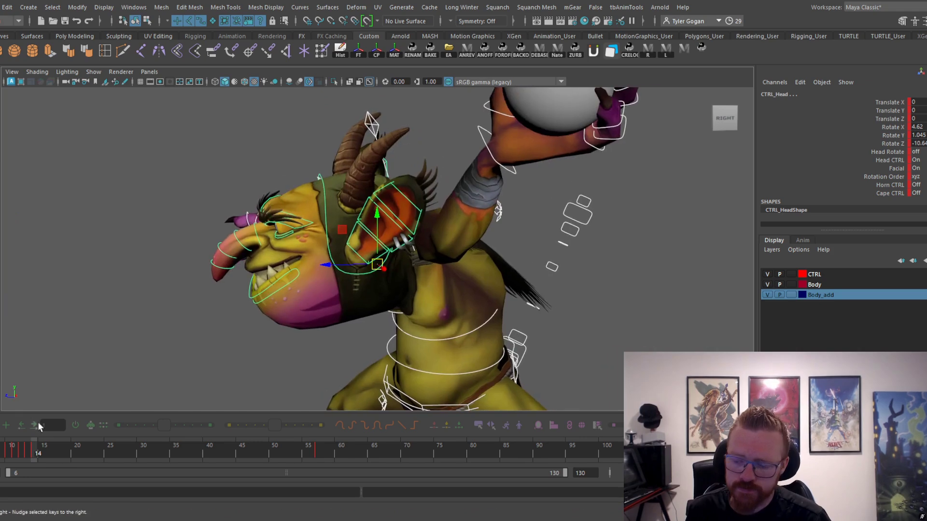
# - Compare frames 13 to 15, then push the pelvis control forward at frame 14 and rotate it to about X 30, Y 4, Z -17
pyautogui.moveTo(36, 452); pyautogui.dragTo(41, 450)
pyautogui.keyDown('alt'); pyautogui.moveTo(160, 329); pyautogui.dragTo(119, 333, button='right'); pyautogui.keyUp('alt')
pyautogui.keyDown('alt'); pyautogui.moveTo(118, 333); pyautogui.dragTo(131, 310, button='middle'); pyautogui.keyUp('alt')
pyautogui.press('w')
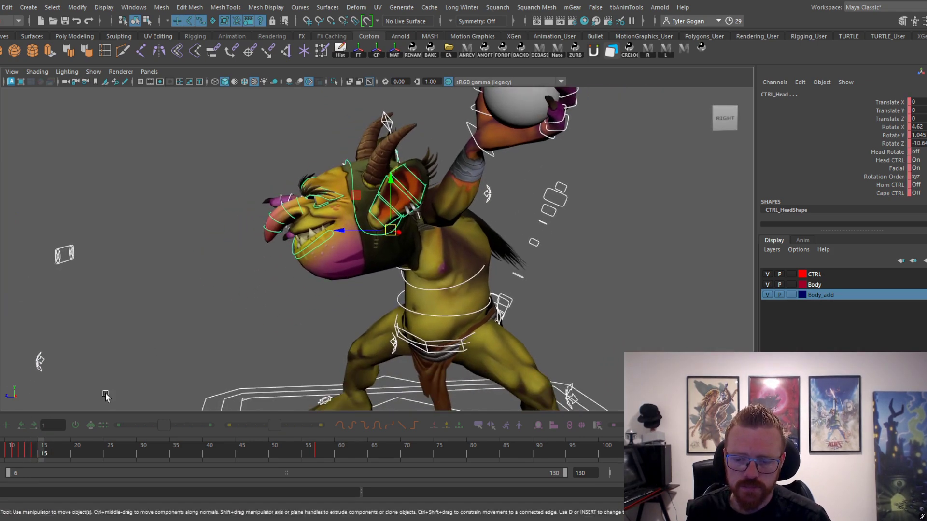
pyautogui.moveTo(25, 453)
pyautogui.mouseDown()
pyautogui.moveTo(16, 454)
pyautogui.moveTo(28, 454)
pyautogui.mouseUp()
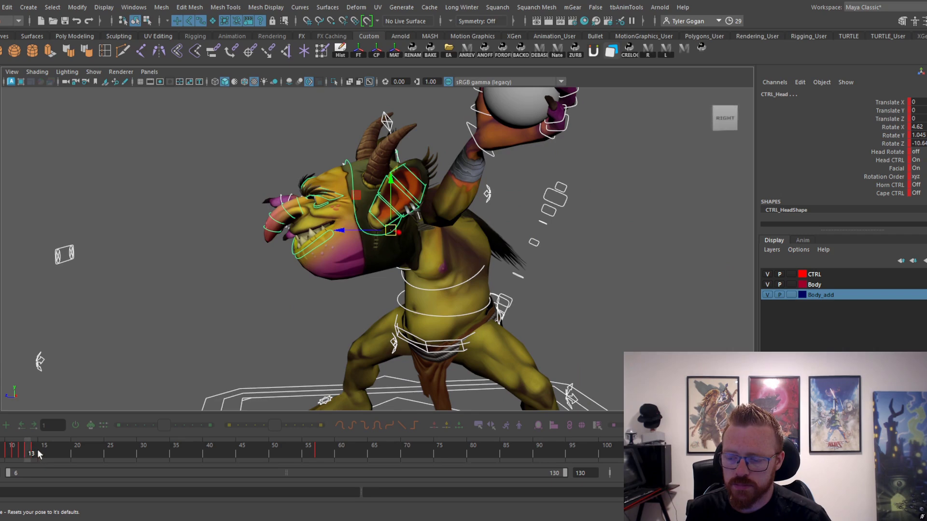
pyautogui.click(34, 453)
pyautogui.keyDown('alt'); pyautogui.moveTo(284, 281); pyautogui.dragTo(269, 282); pyautogui.keyUp('alt')
pyautogui.keyDown('alt'); pyautogui.moveTo(269, 282); pyautogui.dragTo(247, 263, button='middle'); pyautogui.keyUp('alt')
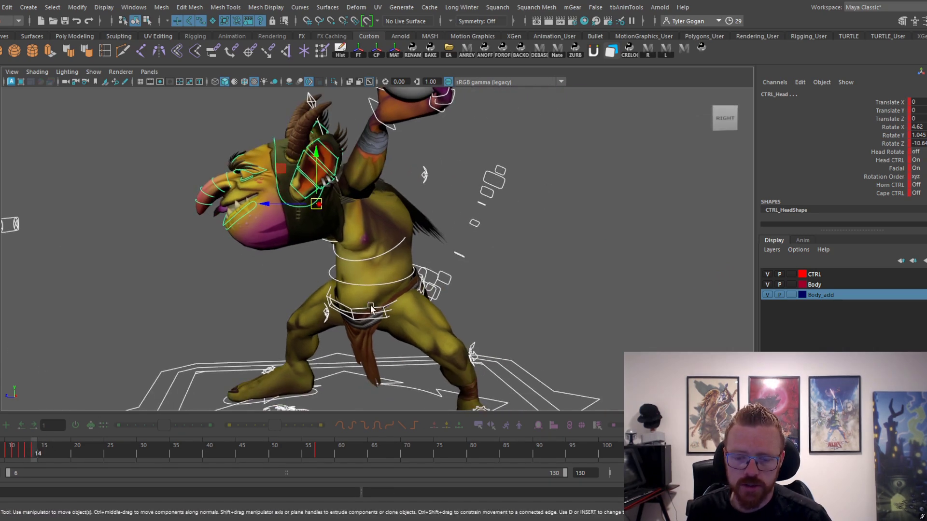
pyautogui.click(370, 306)
pyautogui.moveTo(353, 306)
pyautogui.mouseDown()
pyautogui.moveTo(320, 306)
pyautogui.moveTo(333, 284)
pyautogui.moveTo(363, 313)
pyautogui.moveTo(358, 304)
pyautogui.mouseUp()
pyautogui.press('e')
pyautogui.press('w')
pyautogui.keyDown('alt'); pyautogui.moveTo(358, 304); pyautogui.dragTo(411, 363); pyautogui.keyUp('alt')
# - Lift the left foot control forward off the ground at frame 14 and rotate it to about X 112, Y 22, Z 71
pyautogui.click(411, 363)
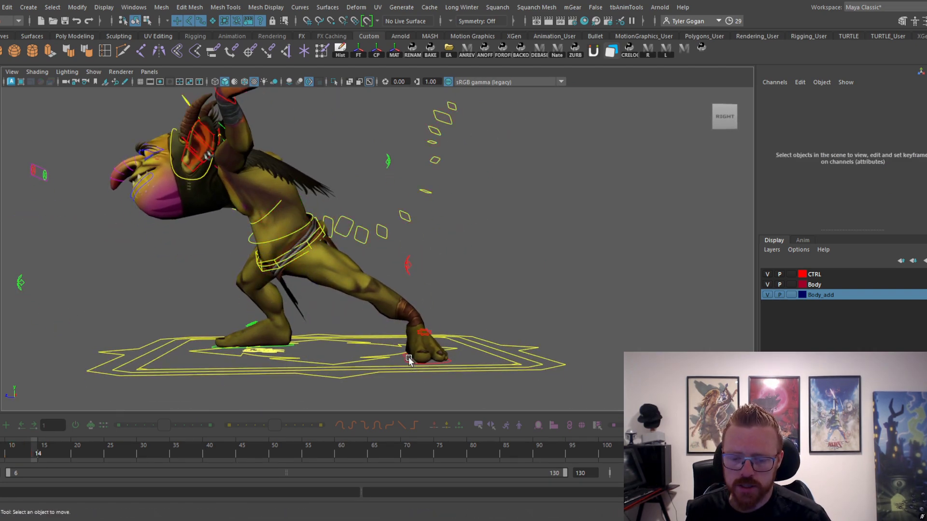
pyautogui.click(414, 360)
pyautogui.moveTo(418, 319); pyautogui.dragTo(383, 273)
pyautogui.press('e')
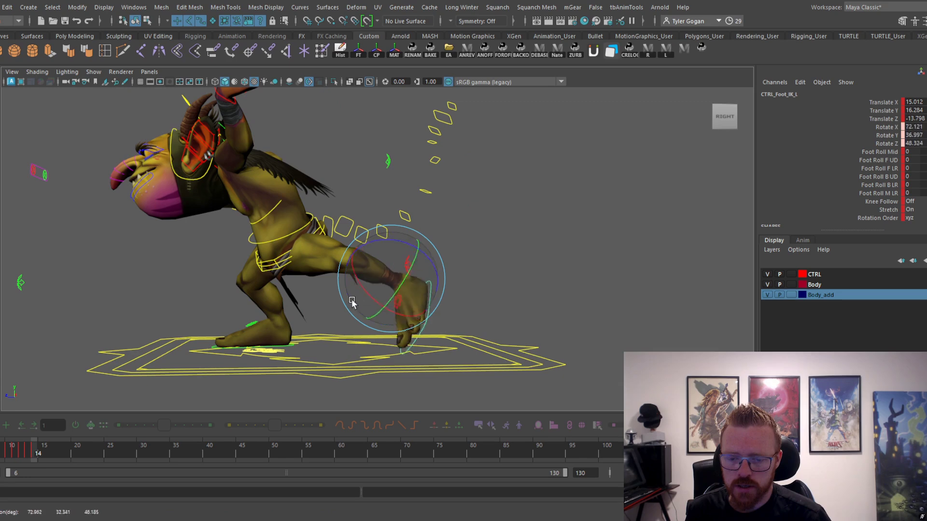
pyautogui.moveTo(352, 304); pyautogui.dragTo(333, 280)
pyautogui.press('w')
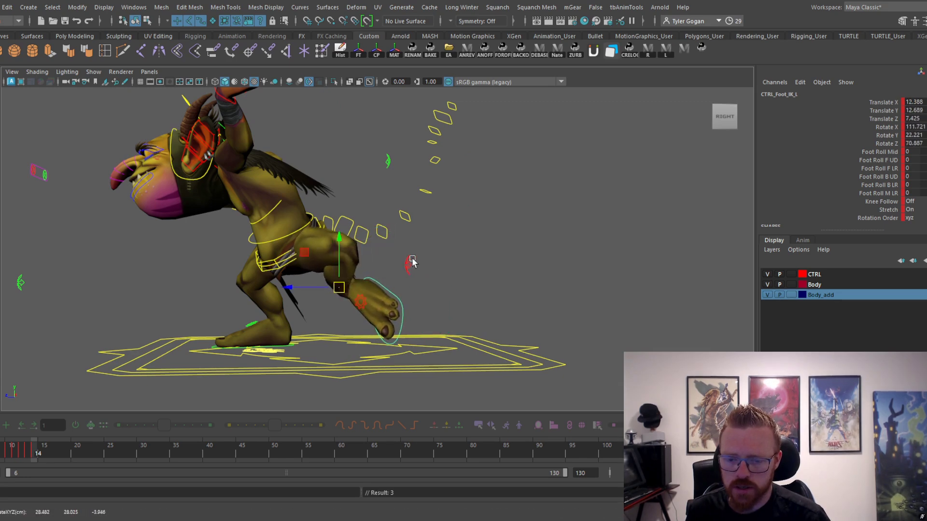
# - Bring the left knee control forward at frame 14 to about X 33, Y -1, Z 16
pyautogui.click(413, 263)
pyautogui.moveTo(413, 263); pyautogui.dragTo(312, 280)
pyautogui.click(395, 298)
pyautogui.click(381, 291)
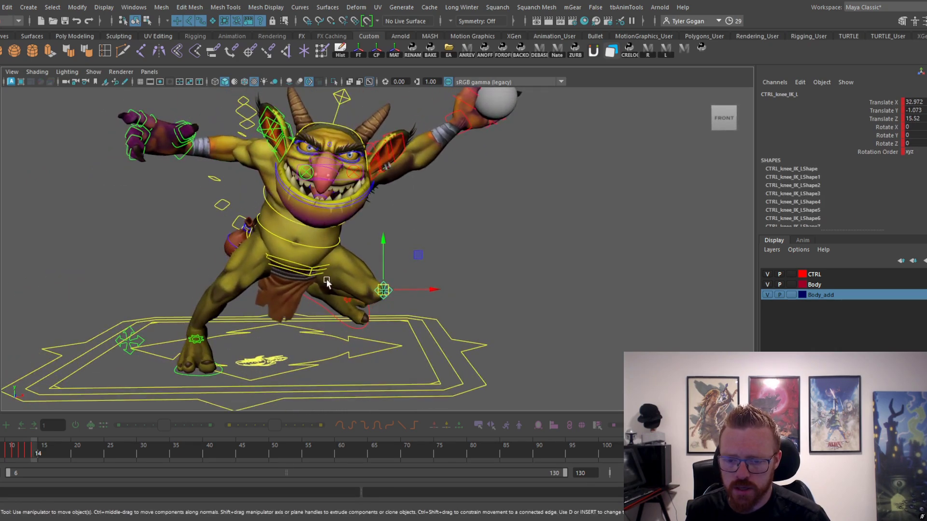
# - Shift the pelvis and left foot controls sideways at frame 14, pelvis to about X 4, then move the left foot outward to about X 22
pyautogui.click(328, 305)
pyautogui.click(325, 306)
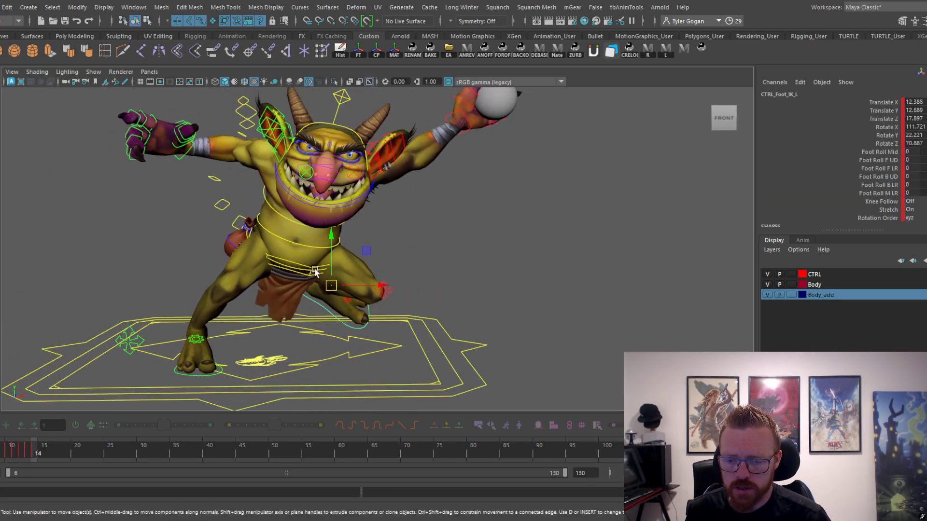
pyautogui.click(314, 271)
pyautogui.keyDown('alt'); pyautogui.moveTo(315, 271); pyautogui.dragTo(354, 320); pyautogui.keyUp('alt')
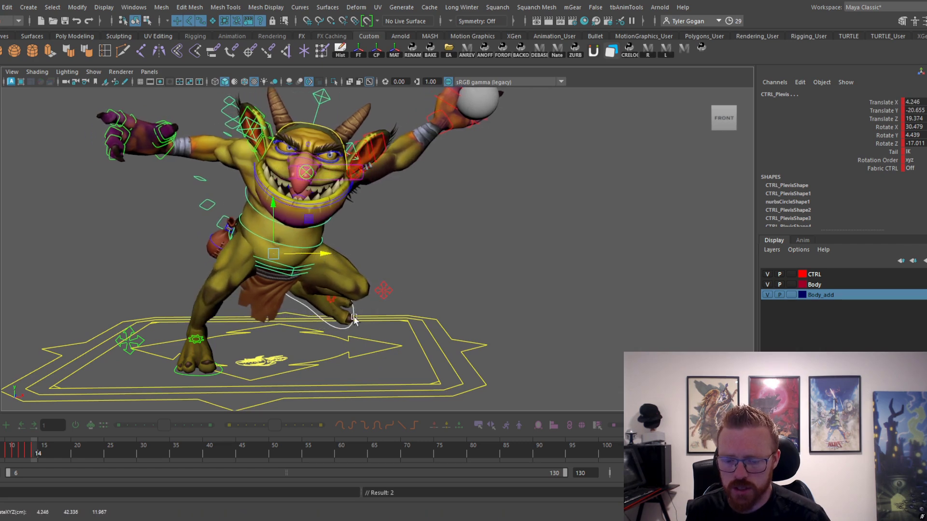
pyautogui.click(342, 324)
pyautogui.click(337, 328)
pyautogui.moveTo(366, 285); pyautogui.dragTo(400, 287)
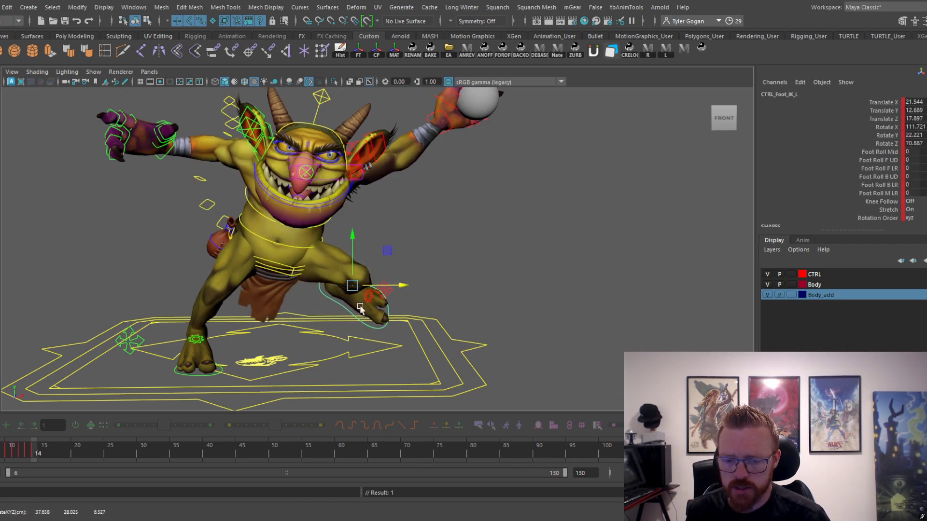
# - Move the right knee control outward and up at frame 13 to about X 36, Y 47, Z -116 and compare it with frame 12
pyautogui.moveTo(24, 453)
pyautogui.mouseDown()
pyautogui.moveTo(42, 457)
pyautogui.moveTo(11, 461)
pyautogui.moveTo(28, 465)
pyautogui.mouseUp()
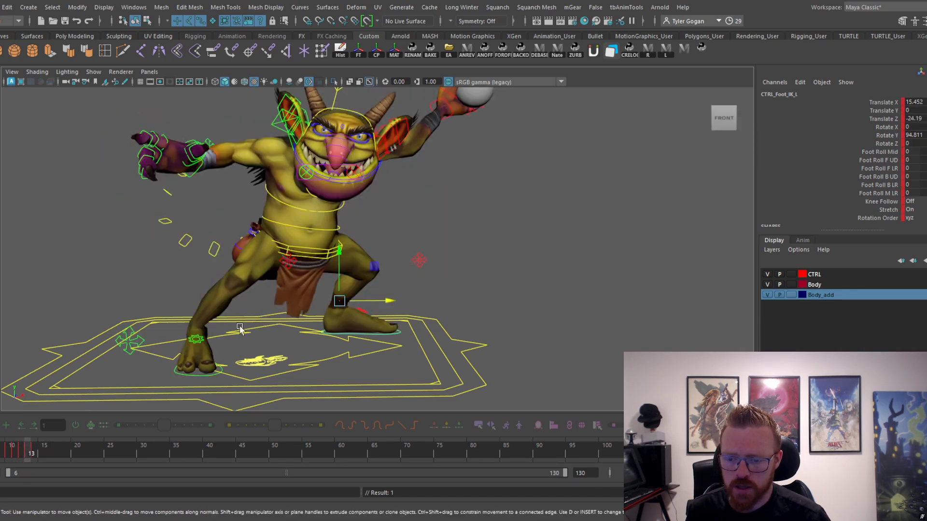
pyautogui.keyDown('alt'); pyautogui.moveTo(327, 261); pyautogui.dragTo(305, 298); pyautogui.keyUp('alt')
pyautogui.click(169, 397)
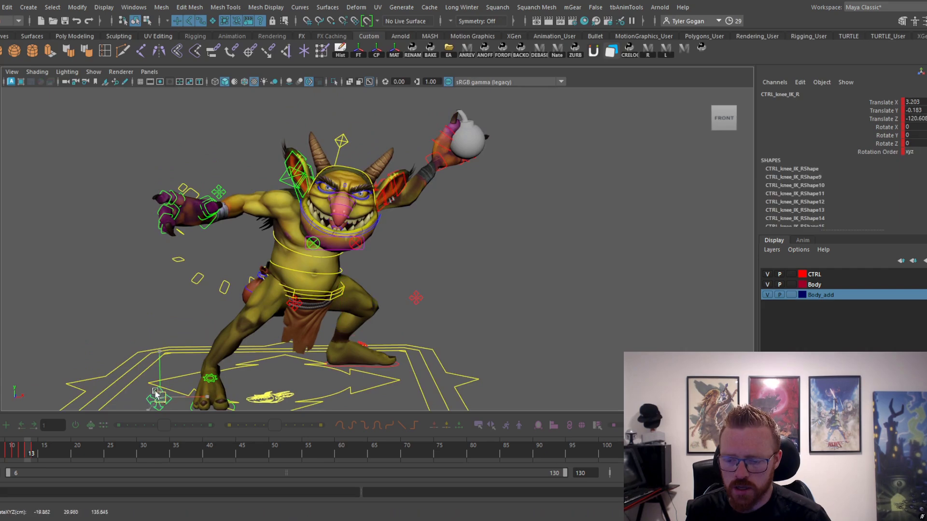
pyautogui.moveTo(160, 398); pyautogui.dragTo(81, 255)
pyautogui.moveTo(18, 453); pyautogui.dragTo(28, 454)
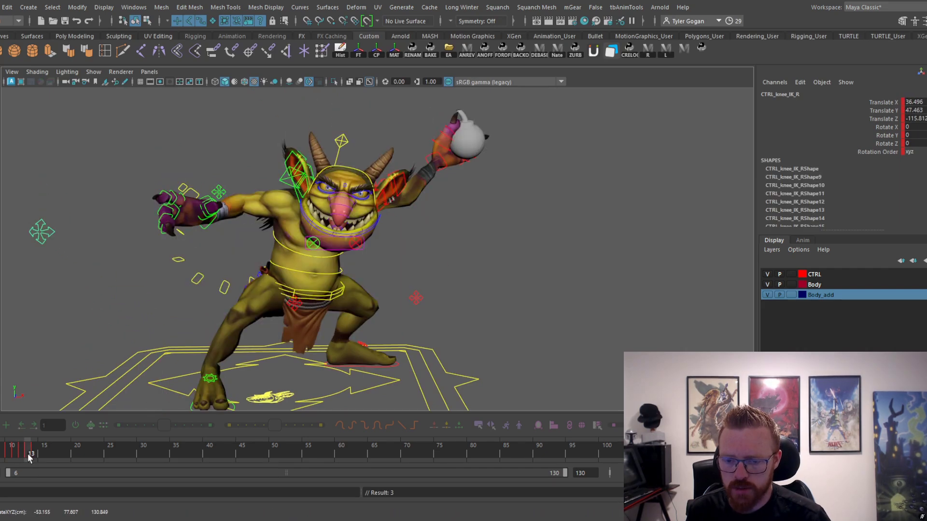
pyautogui.keyDown('alt'); pyautogui.moveTo(345, 246); pyautogui.dragTo(176, 369); pyautogui.keyUp('alt')
pyautogui.moveTo(24, 449); pyautogui.dragTo(27, 450)
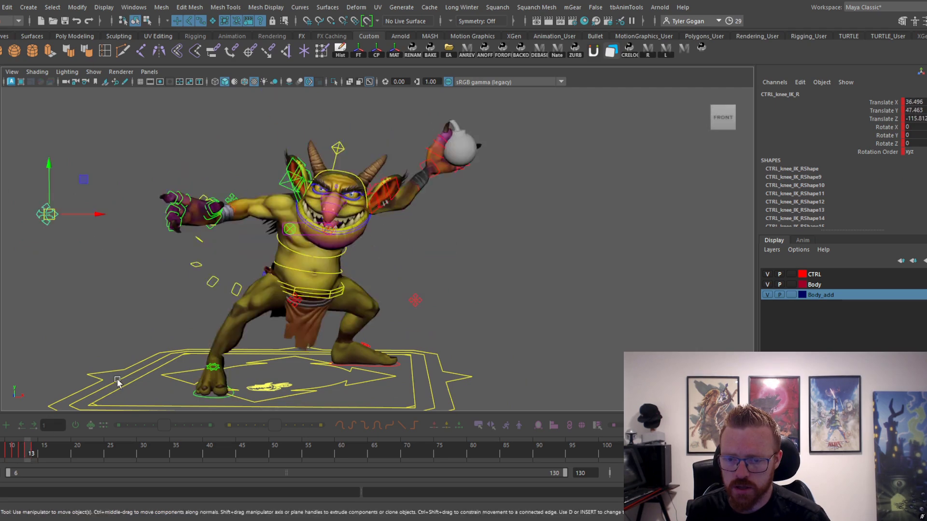
# - Rotate the pelvis control at frame 13 to about X 6, Y 32, Z -19 and compare it with frame 14
pyautogui.keyDown('alt'); pyautogui.moveTo(117, 382); pyautogui.dragTo(87, 392); pyautogui.keyUp('alt')
pyautogui.click(347, 289)
pyautogui.moveTo(349, 287)
pyautogui.keyDown('alt'); pyautogui.mouseDown()
pyautogui.moveTo(334, 287)
pyautogui.moveTo(347, 306)
pyautogui.mouseUp(); pyautogui.keyUp('alt')
pyautogui.press('e')
pyautogui.moveTo(283, 268); pyautogui.dragTo(286, 293)
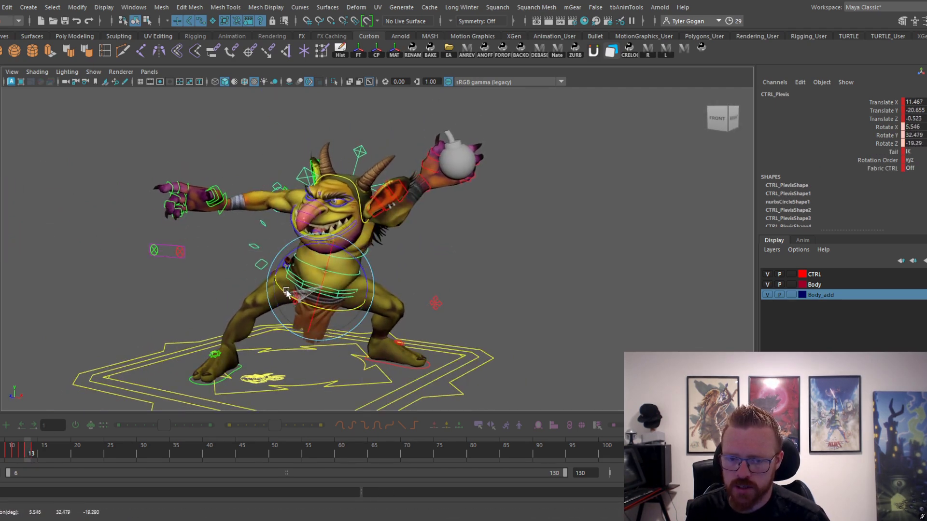
pyautogui.moveTo(21, 448); pyautogui.dragTo(34, 449)
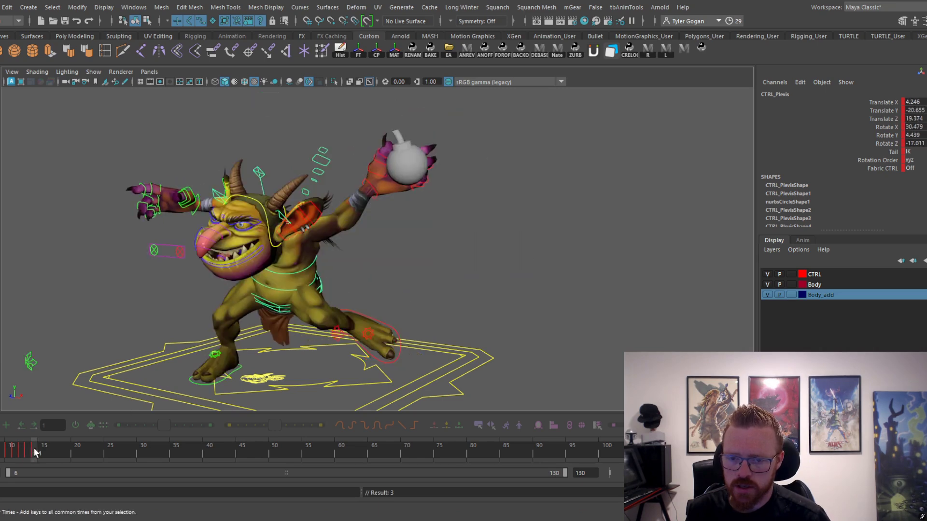
# - Rotate the pelvis control at frame 14 to about X 31, Y 2, Z -14
pyautogui.keyDown('alt'); pyautogui.moveTo(251, 355); pyautogui.dragTo(289, 336); pyautogui.keyUp('alt')
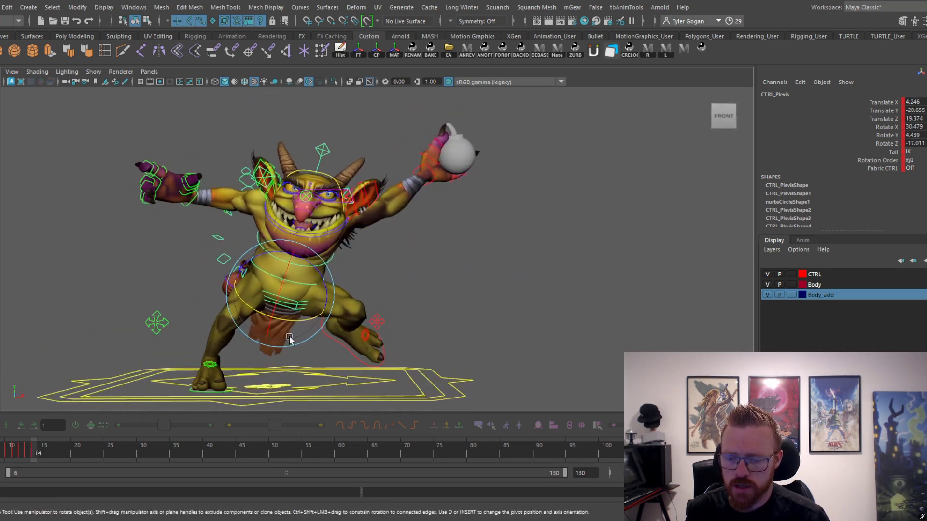
pyautogui.moveTo(23, 452); pyautogui.dragTo(35, 459)
pyautogui.press('e')
pyautogui.keyDown('alt'); pyautogui.moveTo(309, 289); pyautogui.dragTo(311, 266); pyautogui.keyUp('alt')
pyautogui.press('w')
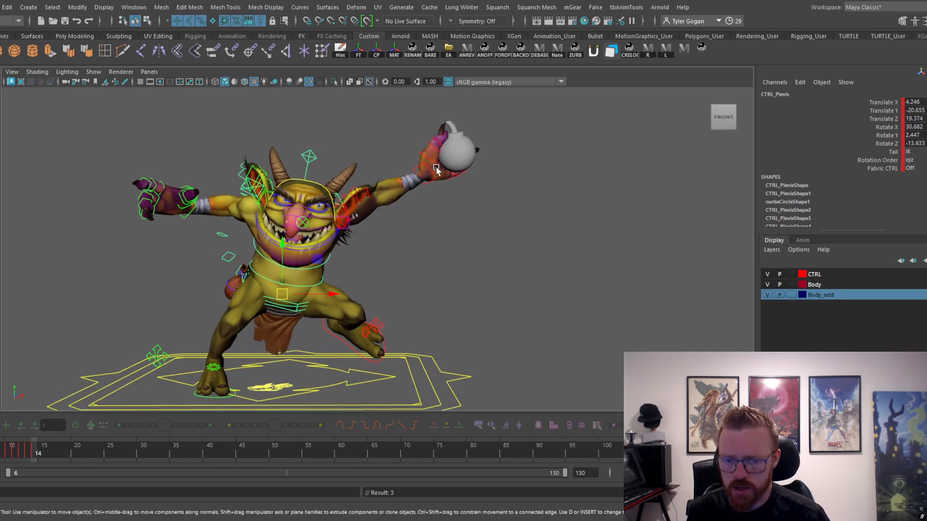
pyautogui.moveTo(436, 166); pyautogui.dragTo(279, 176)
pyautogui.moveTo(31, 458); pyautogui.dragTo(34, 459)
# - Lower the right hand control at frame 14 to about X 3, Y -1, Z -14, rotated to about X 49, Y 23, Z 43
pyautogui.scroll(2, 308, 249)
pyautogui.keyDown('alt'); pyautogui.moveTo(308, 249); pyautogui.dragTo(358, 241); pyautogui.keyUp('alt')
pyautogui.scroll(-2, 412, 250)
pyautogui.click(222, 231)
pyautogui.click(235, 221)
pyautogui.moveTo(230, 210); pyautogui.dragTo(234, 281)
pyautogui.press('e')
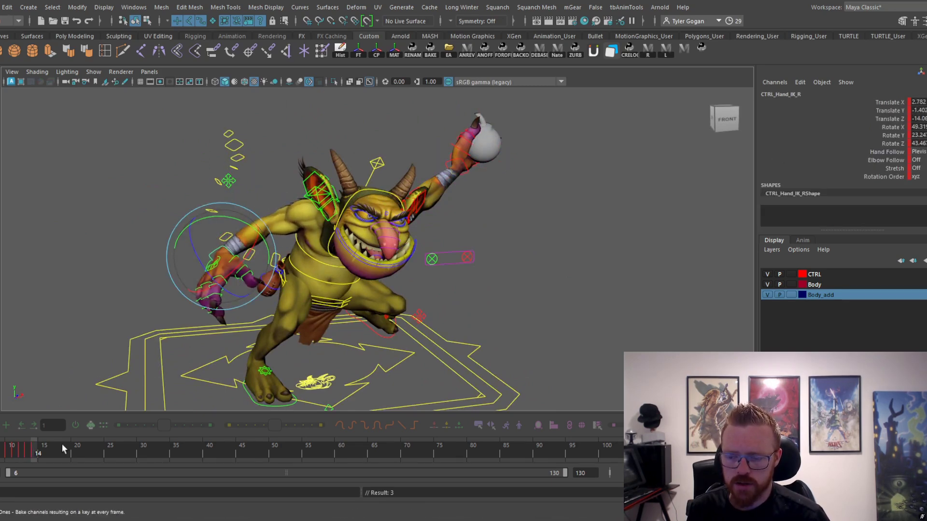
# - Rotate the right hand control at frame 12 to about X 140, Y -25 and compare it with frame 13
pyautogui.moveTo(18, 447); pyautogui.dragTo(22, 447)
pyautogui.keyDown('alt'); pyautogui.moveTo(320, 203); pyautogui.dragTo(295, 201); pyautogui.keyUp('alt')
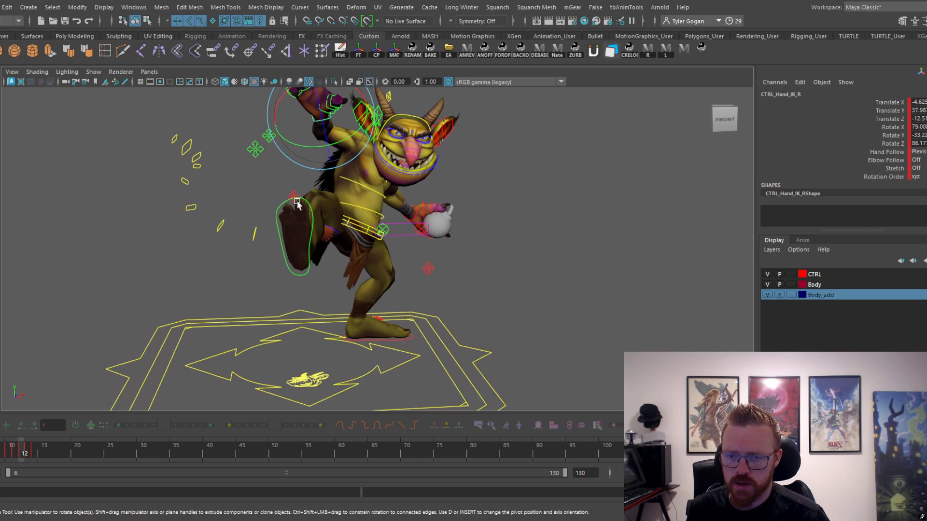
pyautogui.click(41, 449)
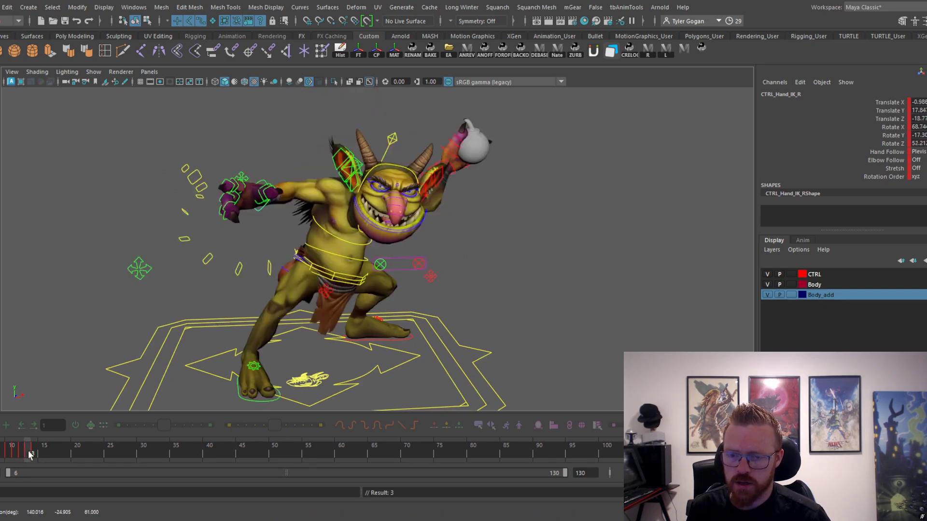
pyautogui.click(24, 453)
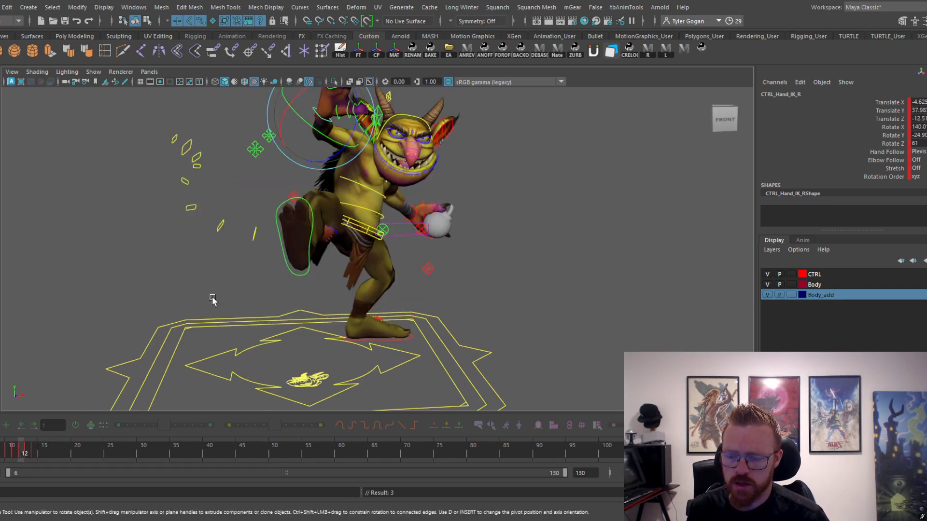
# - Bring the right hand in front of the chest at frame 13, to about X -19, Y 13, Z -22, rotated about X 108, Y 38, Z 68
pyautogui.click(30, 455)
pyautogui.keyDown('alt'); pyautogui.moveTo(186, 261); pyautogui.dragTo(196, 280); pyautogui.keyUp('alt')
pyautogui.keyDown('alt'); pyautogui.moveTo(197, 280); pyautogui.dragTo(219, 319, button='middle'); pyautogui.keyUp('alt')
pyautogui.moveTo(254, 299); pyautogui.dragTo(241, 330)
pyautogui.press('w')
pyautogui.click(26, 452)
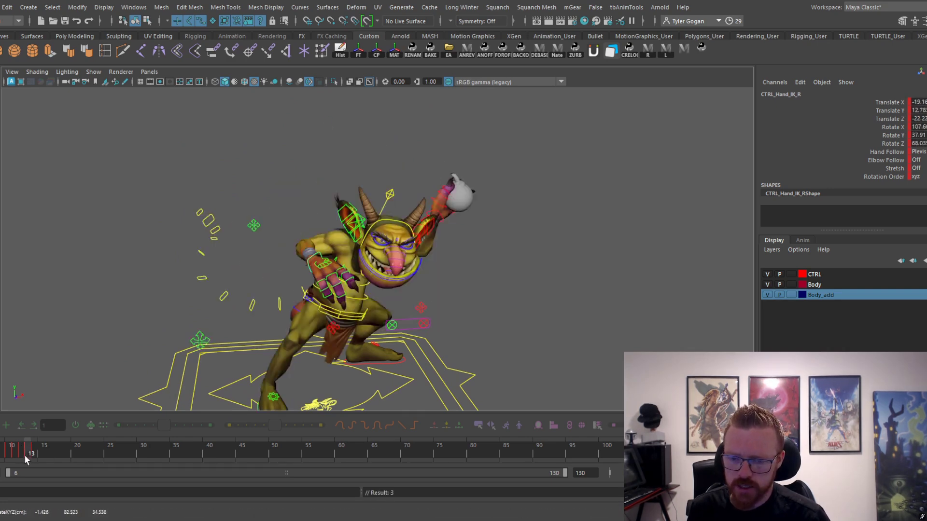
# - Raise the right hand outward at frame 14 to about X 0, Y 9, Z -16, rotated about X 20, Y 10, Z 59
pyautogui.click(37, 458)
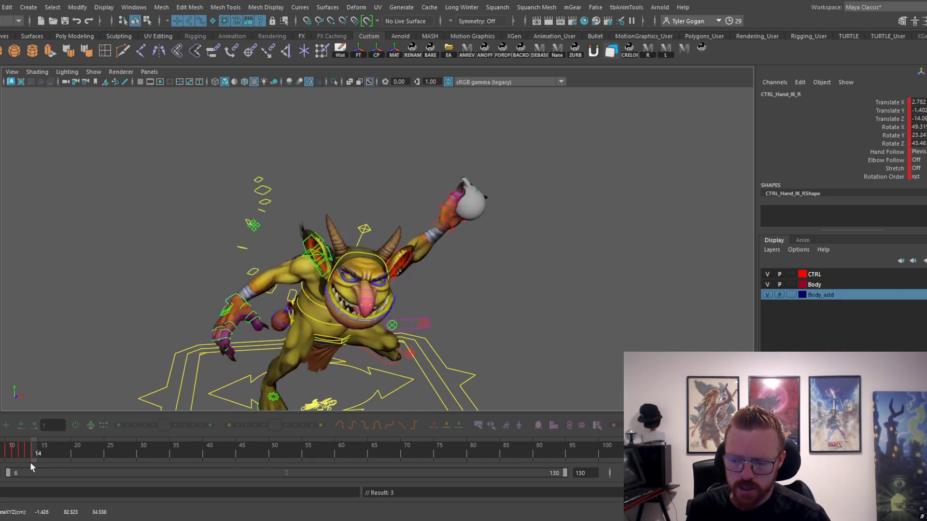
pyautogui.moveTo(30, 462); pyautogui.dragTo(33, 463)
pyautogui.moveTo(233, 301)
pyautogui.mouseDown()
pyautogui.moveTo(240, 282)
pyautogui.moveTo(262, 302)
pyautogui.moveTo(241, 313)
pyautogui.mouseUp()
pyautogui.press('e')
pyautogui.moveTo(30, 453); pyautogui.dragTo(56, 444)
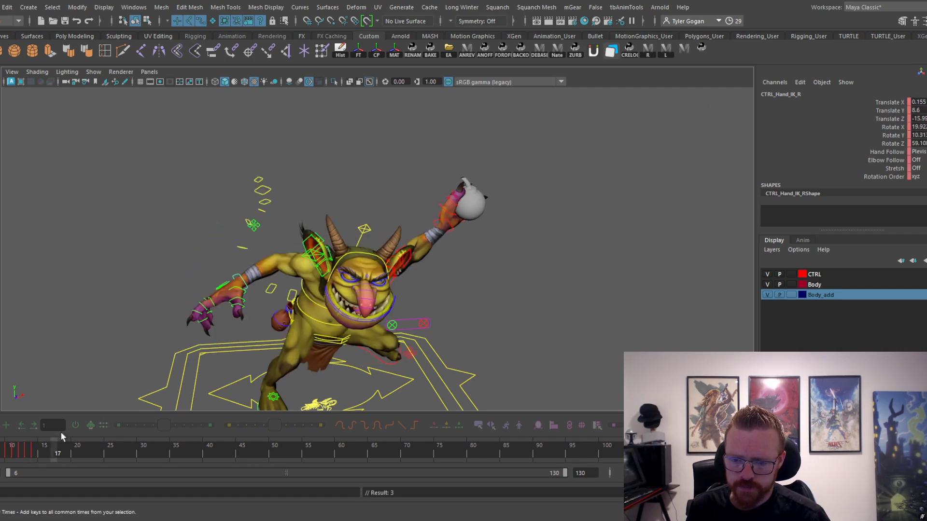
pyautogui.keyDown('alt'); pyautogui.moveTo(271, 342); pyautogui.dragTo(286, 311); pyautogui.keyUp('alt')
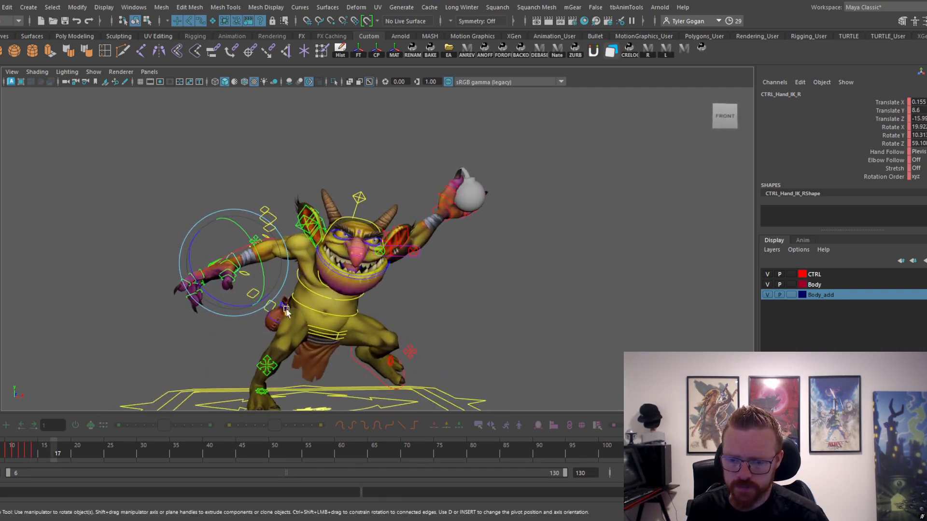
# - Move the main eye control at frame 13 to about X 30, Y -56, Z 282 and compare it with frame 14
pyautogui.click(402, 254)
pyautogui.moveTo(58, 444); pyautogui.dragTo(30, 449)
pyautogui.keyDown('alt'); pyautogui.moveTo(305, 223); pyautogui.dragTo(284, 268); pyautogui.keyUp('alt')
pyautogui.press('w')
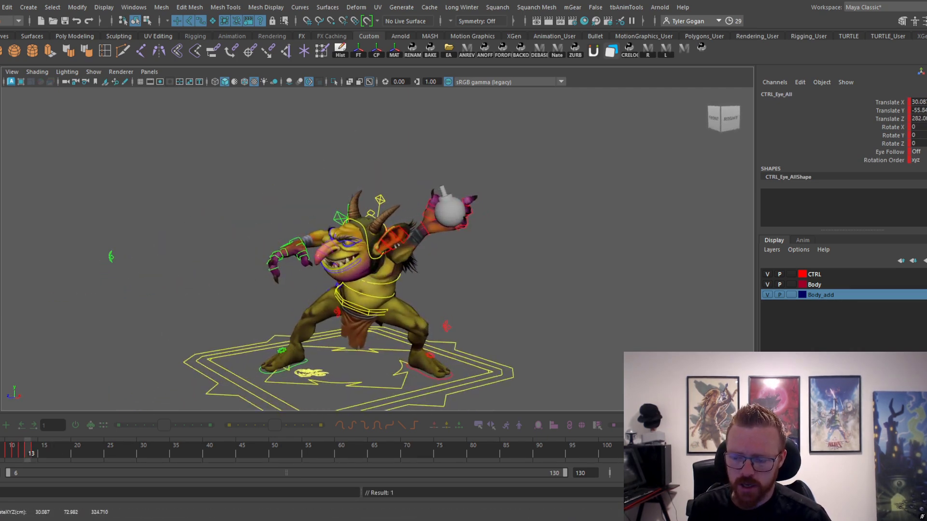
pyautogui.click(37, 453)
# - Examine the pelvis and body pose across frames 12 to 14 from several angles
pyautogui.keyDown('alt'); pyautogui.moveTo(220, 232); pyautogui.dragTo(314, 229); pyautogui.keyUp('alt')
pyautogui.keyDown('alt'); pyautogui.moveTo(314, 230); pyautogui.dragTo(367, 227, button='right'); pyautogui.keyUp('alt')
pyautogui.keyDown('alt'); pyautogui.moveTo(186, 276); pyautogui.dragTo(166, 265); pyautogui.keyUp('alt')
pyautogui.moveTo(25, 458)
pyautogui.mouseDown()
pyautogui.moveTo(3, 455)
pyautogui.moveTo(42, 467)
pyautogui.moveTo(30, 469)
pyautogui.moveTo(38, 476)
pyautogui.moveTo(19, 468)
pyautogui.moveTo(35, 471)
pyautogui.moveTo(35, 451)
pyautogui.mouseUp()
pyautogui.click(28, 452)
pyautogui.keyDown('alt'); pyautogui.moveTo(348, 265); pyautogui.dragTo(349, 319); pyautogui.keyUp('alt')
pyautogui.click(343, 307)
pyautogui.press('e')
pyautogui.press('e')
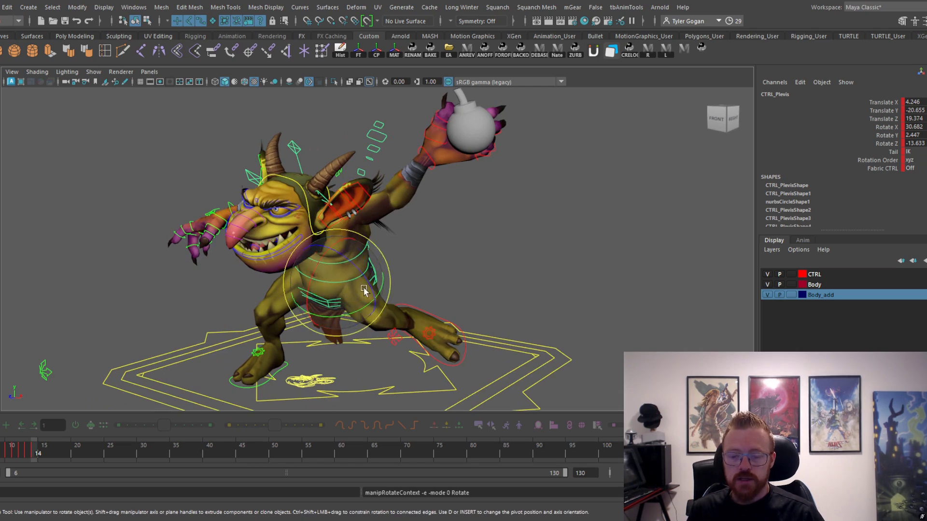
pyautogui.click(27, 454)
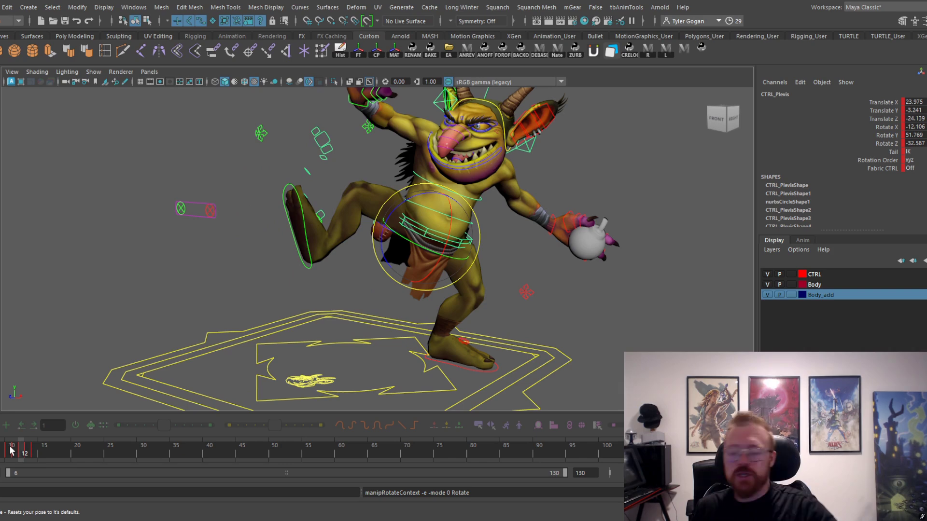
# - Swing the left hand with the bomb forward at frame 15 to about X 16, Y 50, Z 40, rotated about X -81, Y 12, Z 50
pyautogui.moveTo(26, 455); pyautogui.dragTo(38, 452)
pyautogui.keyDown('alt'); pyautogui.moveTo(335, 292); pyautogui.dragTo(421, 253); pyautogui.keyUp('alt')
pyautogui.click(475, 173)
pyautogui.keyDown('alt'); pyautogui.moveTo(478, 179); pyautogui.dragTo(455, 189); pyautogui.keyUp('alt')
pyautogui.moveTo(411, 158); pyautogui.dragTo(436, 245)
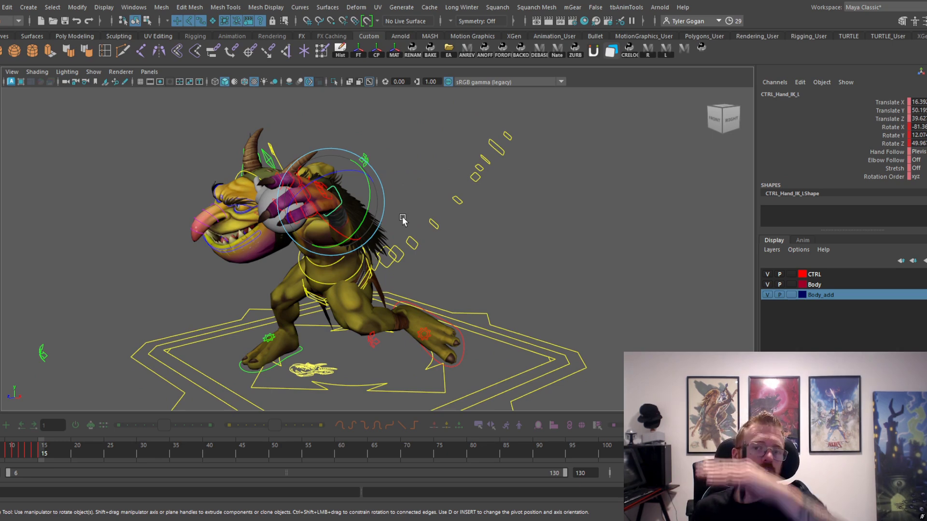
pyautogui.keyDown('alt'); pyautogui.moveTo(284, 358); pyautogui.dragTo(431, 267); pyautogui.keyUp('alt')
pyautogui.keyDown('alt'); pyautogui.moveTo(445, 320); pyautogui.dragTo(390, 348); pyautogui.keyUp('alt')
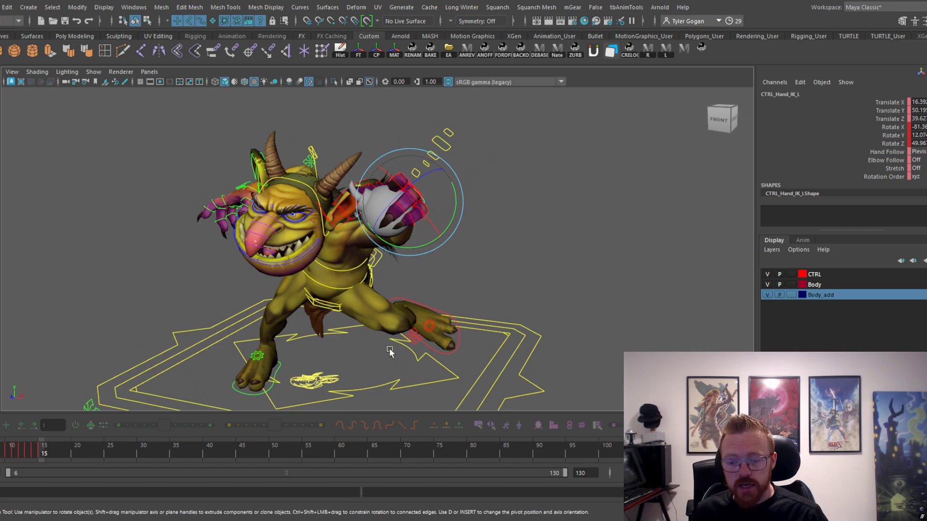
# - Try to bring the left foot and knee controls forward at frame 15, with the foot at about X 21, Y 8, Z 54
pyautogui.click(432, 356)
pyautogui.keyDown('alt'); pyautogui.moveTo(455, 362); pyautogui.dragTo(405, 361); pyautogui.keyUp('alt')
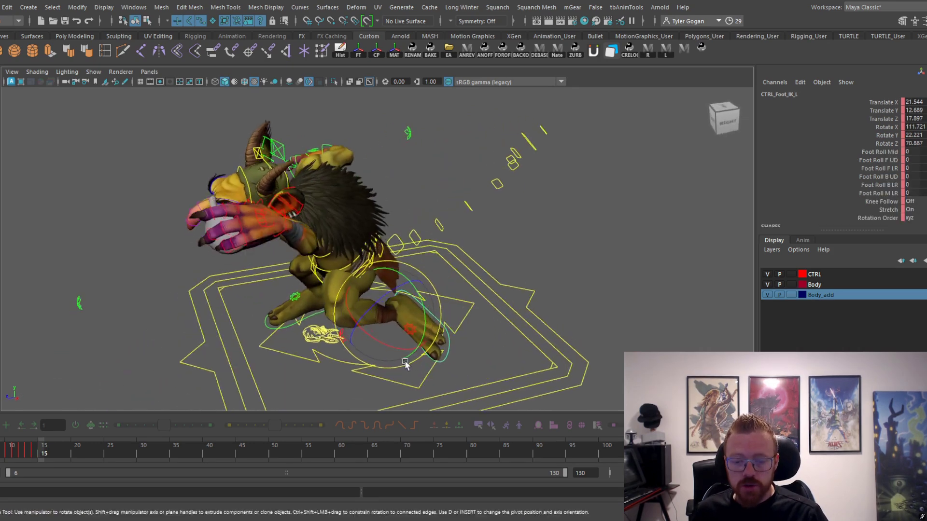
pyautogui.moveTo(305, 334); pyautogui.dragTo(251, 355)
pyautogui.hotkey('ctrl', 'z')
pyautogui.keyDown('shift'); pyautogui.click(342, 342); pyautogui.keyUp('shift')
pyautogui.click(345, 341)
pyautogui.click(387, 341)
pyautogui.press('e')
pyautogui.moveTo(331, 363); pyautogui.dragTo(277, 343)
pyautogui.moveTo(360, 333); pyautogui.dragTo(311, 339)
pyautogui.press('w')
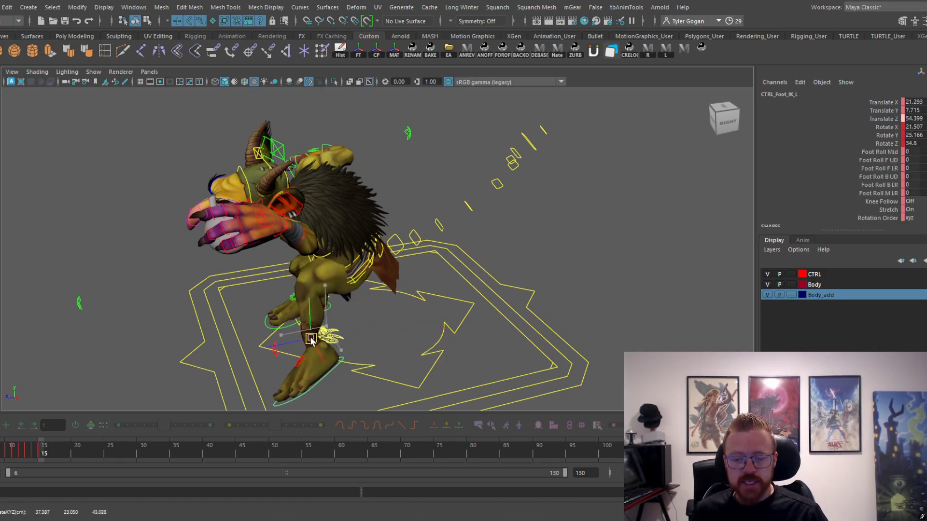
pyautogui.hotkey('ctrl', 'z')
pyautogui.hotkey('ctrl', 'z')
pyautogui.hotkey('ctrl', 'z')
# - Rotate the pelvis at frame 15 to about X 34, Y -24, Z -31 and move it forward to about Z 42
pyautogui.click(358, 288)
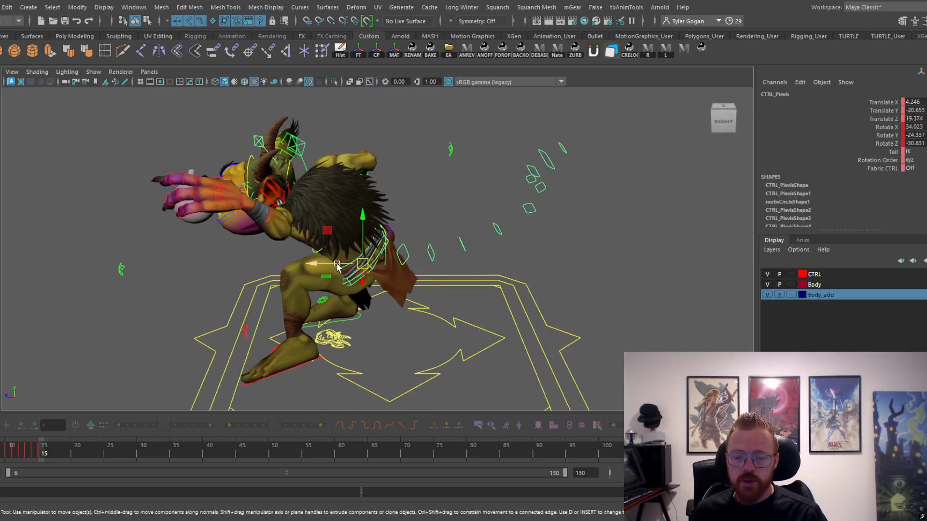
pyautogui.moveTo(337, 267); pyautogui.dragTo(293, 267)
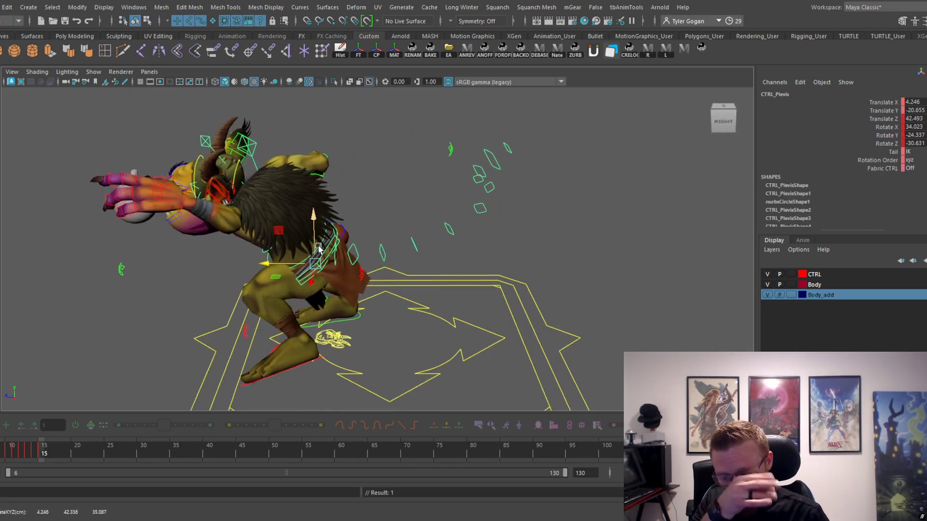
pyautogui.press('e')
# - Rotate the left foot control at frame 15 to about X 1, Y 33, Z -7 and compare it with frame 14
pyautogui.click(265, 376)
pyautogui.moveTo(297, 355); pyautogui.dragTo(306, 368)
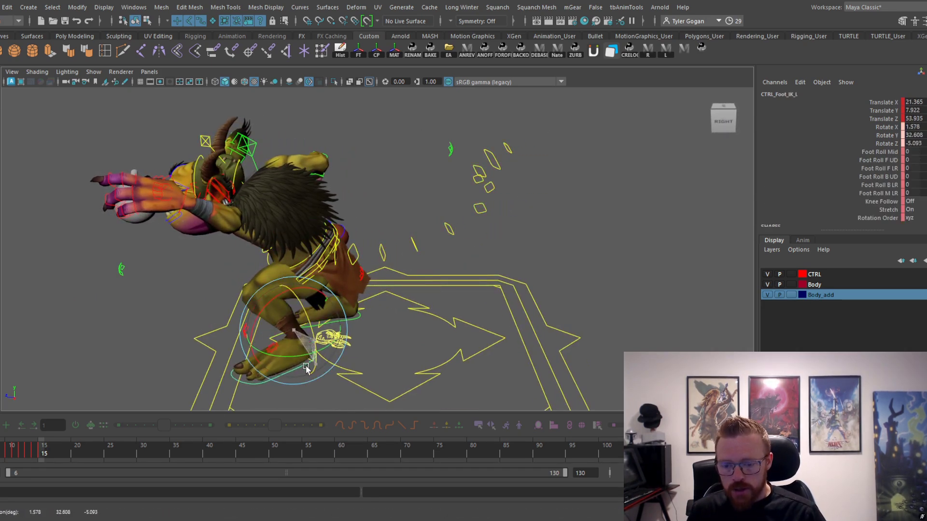
pyautogui.click(34, 454)
pyautogui.click(42, 455)
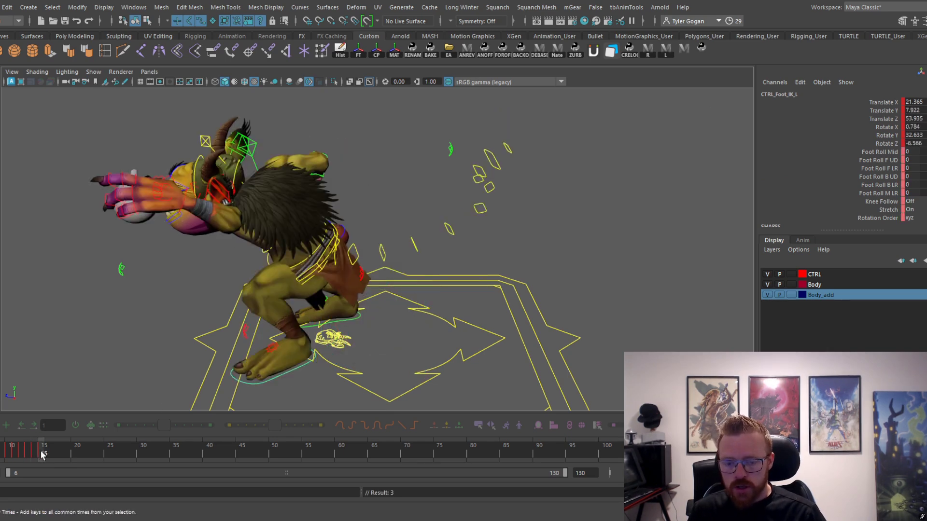
# - Rotate the left foot control at frame 14 to about X 86 and compare it with frame 15
pyautogui.click(35, 454)
pyautogui.keyDown('alt'); pyautogui.moveTo(333, 370); pyautogui.dragTo(339, 351); pyautogui.keyUp('alt')
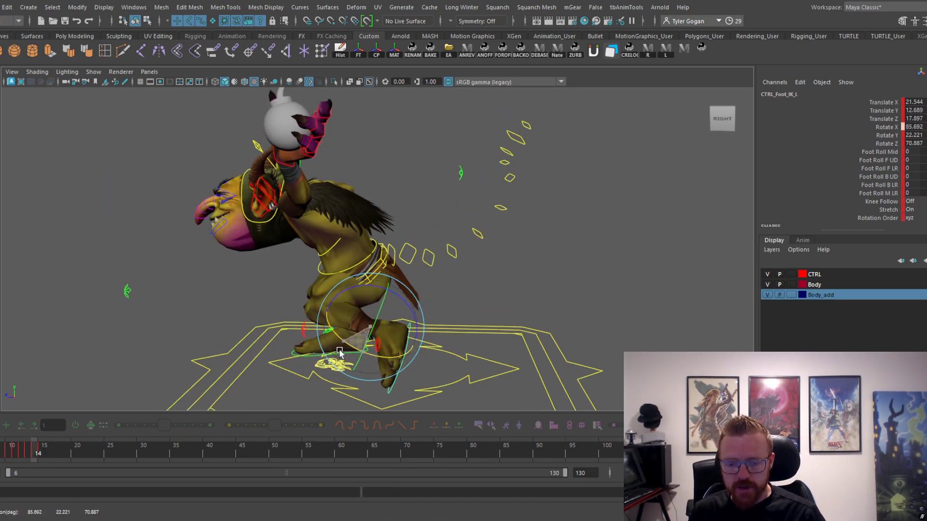
pyautogui.click(40, 454)
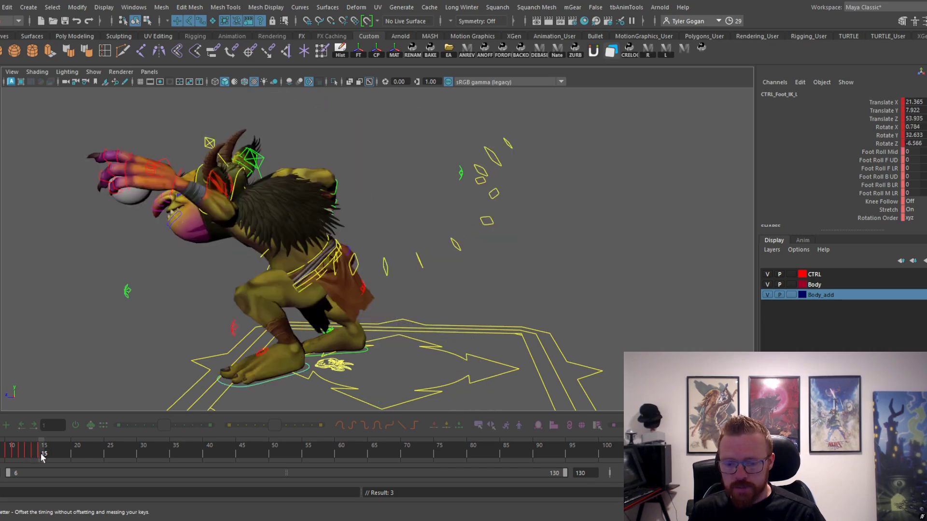
# - Copy the left foot control's flat planted pose from the start of the animation and paste it at frame 15
pyautogui.keyDown('alt'); pyautogui.moveTo(248, 361); pyautogui.dragTo(227, 358); pyautogui.keyUp('alt')
pyautogui.press('w')
pyautogui.click(33, 454)
pyautogui.click(38, 457)
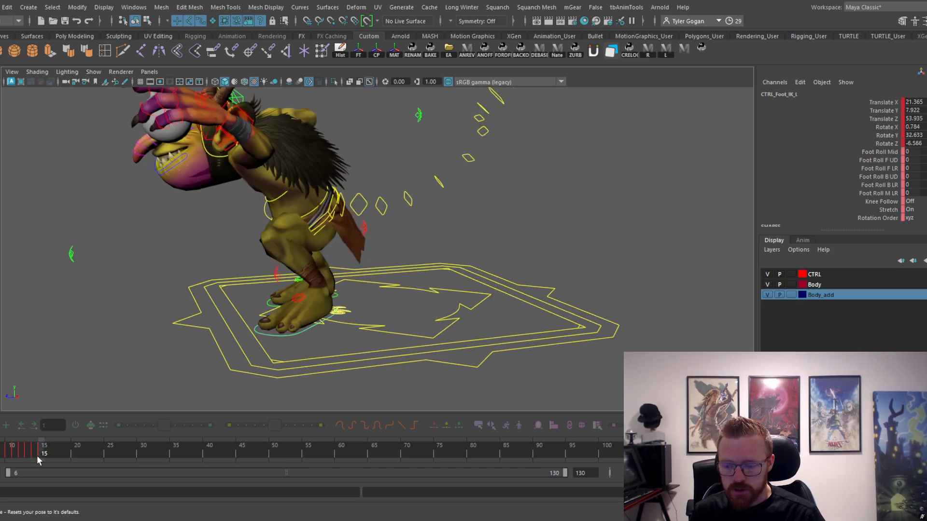
pyautogui.moveTo(36, 456); pyautogui.dragTo(0, 456)
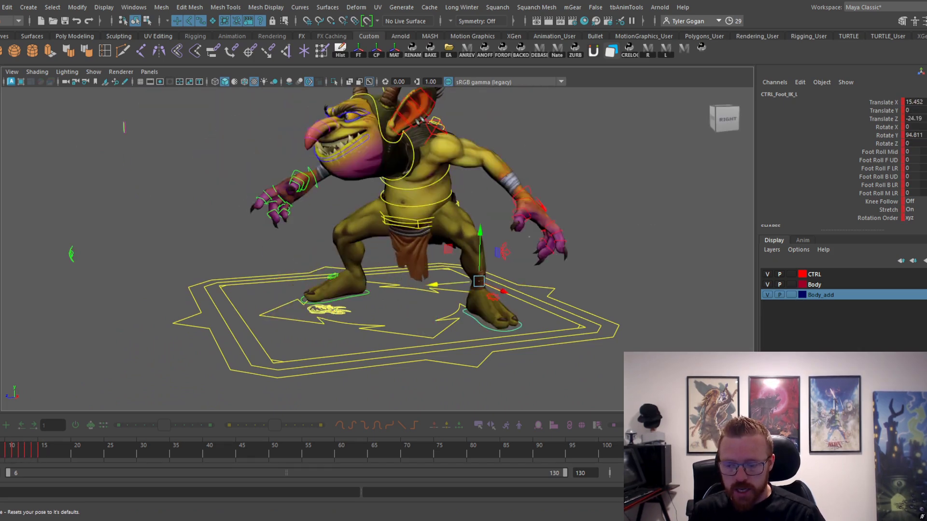
pyautogui.click(40, 456)
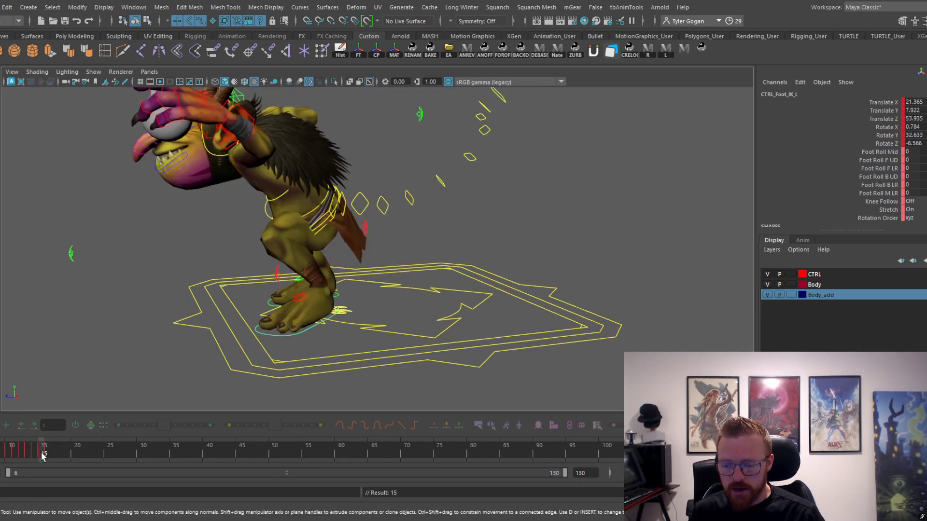
pyautogui.hotkey('ctrl', 'v')
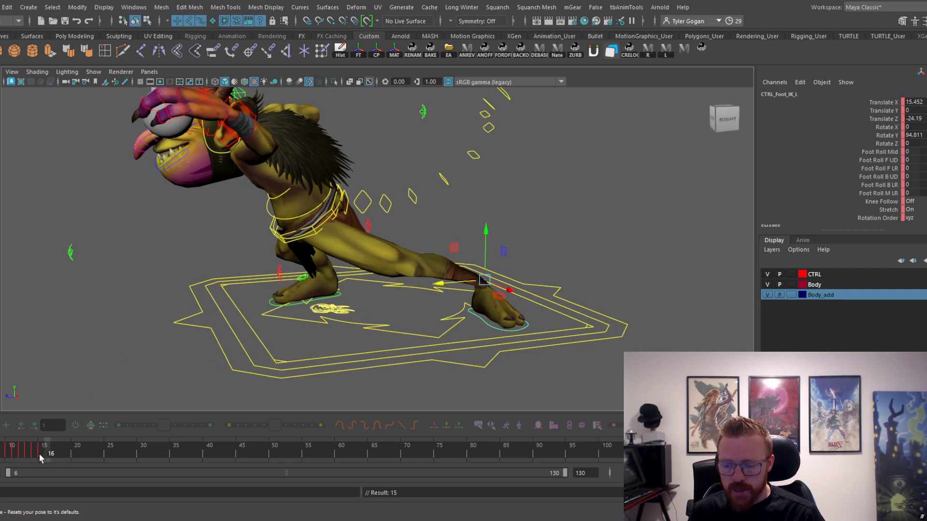
pyautogui.moveTo(39, 454); pyautogui.dragTo(40, 453)
# - Move the planted left foot forward under the body at frame 15, turn it, and reposition the left knee control
pyautogui.keyDown('alt'); pyautogui.moveTo(342, 322); pyautogui.dragTo(313, 321); pyautogui.keyUp('alt')
pyautogui.moveTo(442, 287); pyautogui.dragTo(254, 317)
pyautogui.press('e')
pyautogui.moveTo(330, 299); pyautogui.dragTo(317, 166)
pyautogui.click(390, 233)
pyautogui.click(514, 152)
pyautogui.click(520, 176)
# - Bring the left hand down across the body at frame 15 to about X -20, Y 8, Z 48, rotated about X -69, Y -53, Z 13
pyautogui.click(261, 194)
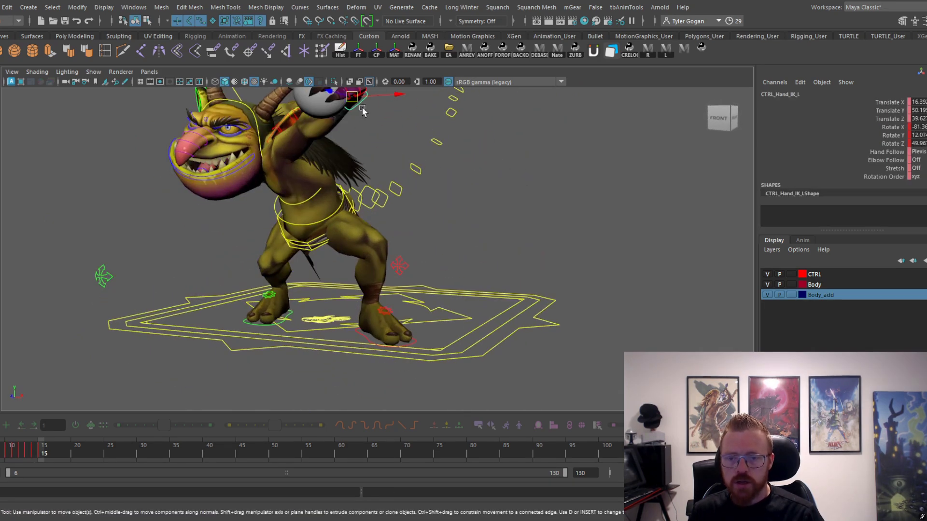
pyautogui.moveTo(352, 97); pyautogui.dragTo(223, 220)
pyautogui.press('e')
pyautogui.press('w')
pyautogui.moveTo(356, 216); pyautogui.dragTo(364, 225)
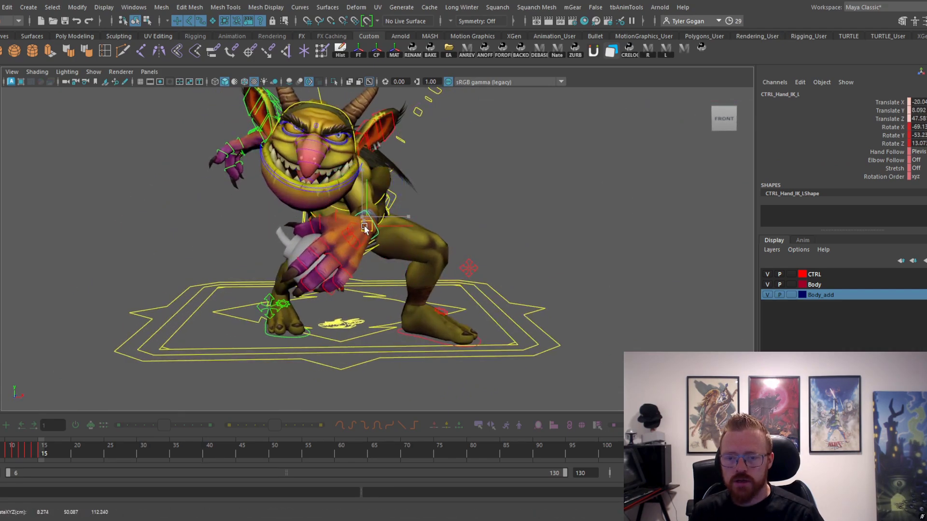
# - Rotate the head control at frame 15 to about X 39, Y -29, Z -14
pyautogui.click(353, 114)
pyautogui.click(349, 115)
pyautogui.press('e')
pyautogui.moveTo(335, 148); pyautogui.dragTo(255, 180)
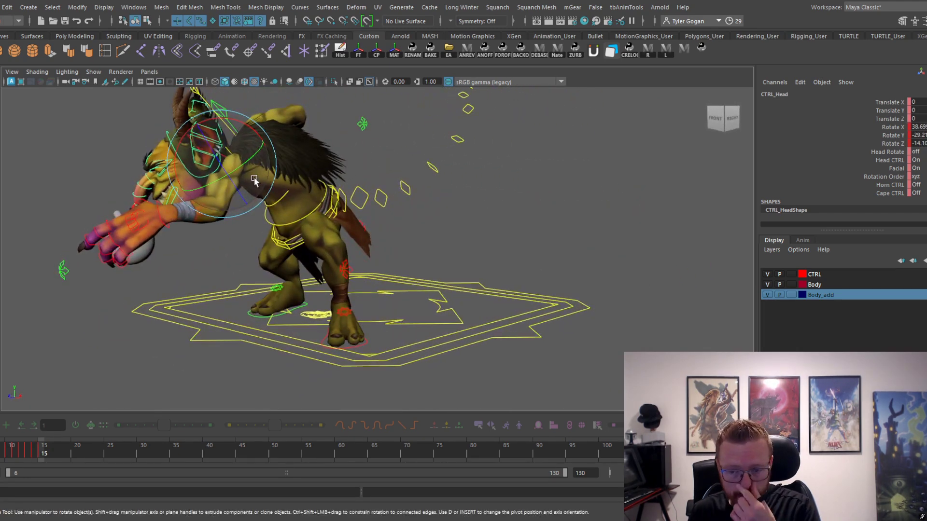
# - Turn the right foot control at frame 14 to about Rotate Y -10 and shift it to about Translate X 6.3
pyautogui.keyDown('alt'); pyautogui.moveTo(415, 188); pyautogui.dragTo(465, 272); pyautogui.keyUp('alt')
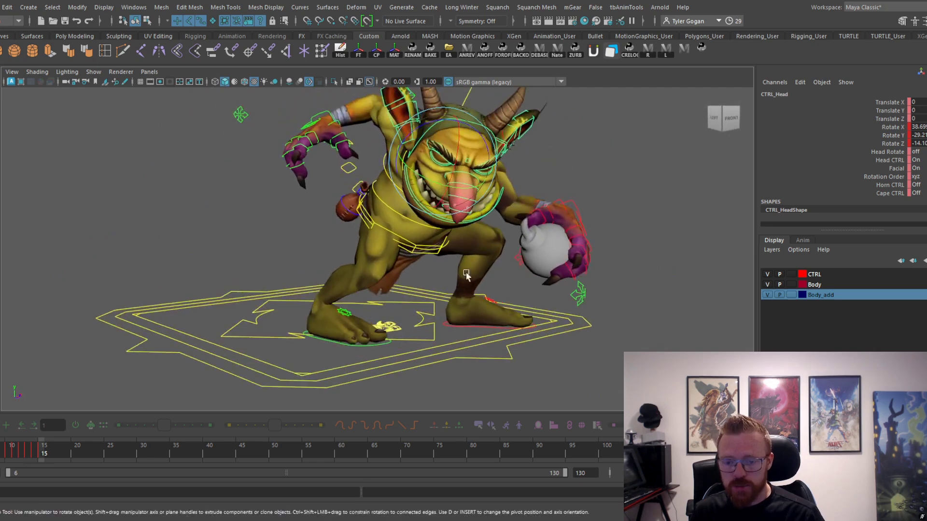
pyautogui.keyDown('alt'); pyautogui.moveTo(410, 324); pyautogui.dragTo(347, 341); pyautogui.keyUp('alt')
pyautogui.click(347, 342)
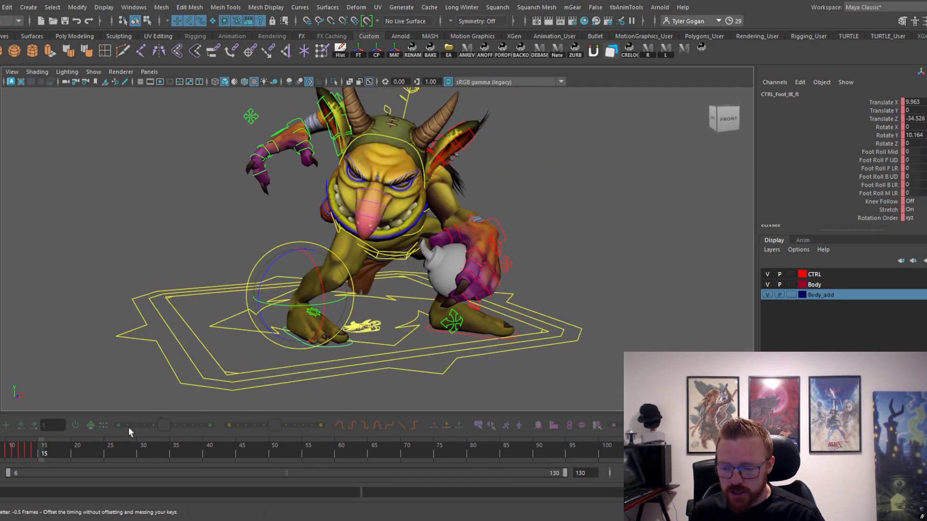
pyautogui.click(28, 452)
pyautogui.moveTo(27, 453); pyautogui.dragTo(37, 449)
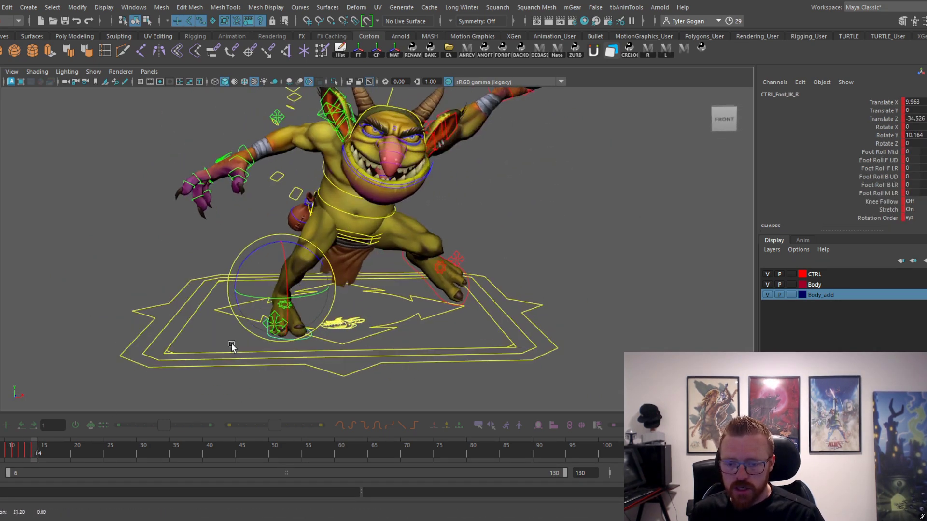
pyautogui.moveTo(317, 297)
pyautogui.mouseDown()
pyautogui.moveTo(302, 296)
pyautogui.moveTo(326, 292)
pyautogui.mouseUp()
pyautogui.press('w')
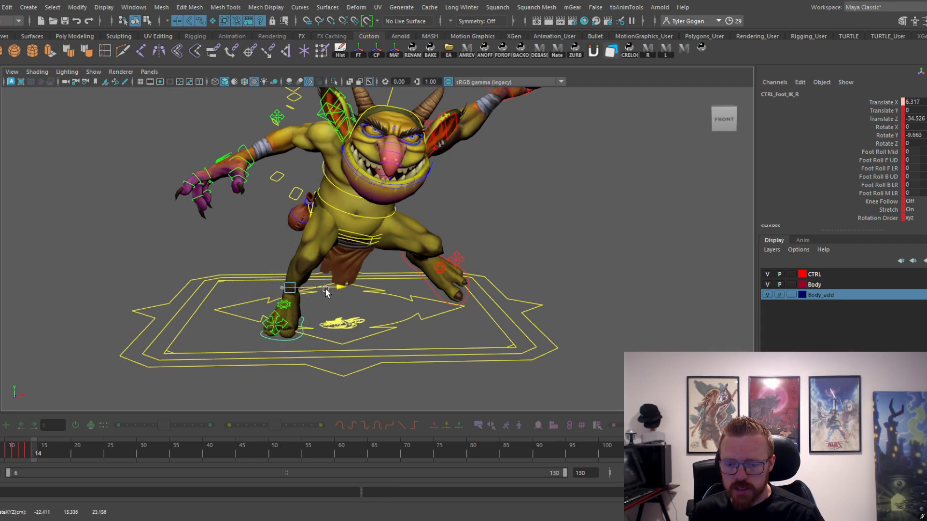
# - Turn the right foot control at frame 15 to about Rotate Y -34, with Translate X at about 6.1
pyautogui.moveTo(16, 462); pyautogui.dragTo(41, 454)
pyautogui.press('e')
pyautogui.moveTo(296, 301); pyautogui.dragTo(511, 309)
pyautogui.press('w')
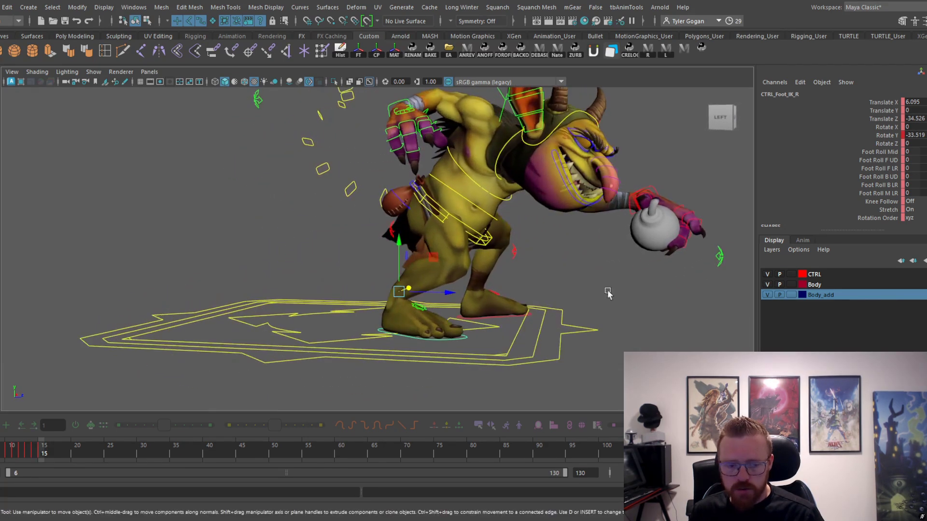
# - Move the right knee control at frame 15 out in front of the leg to about X 65, Y -3, Z -80
pyautogui.click(719, 250)
pyautogui.keyDown('alt'); pyautogui.moveTo(719, 250); pyautogui.dragTo(585, 298); pyautogui.keyUp('alt')
pyautogui.moveTo(517, 311); pyautogui.dragTo(256, 321)
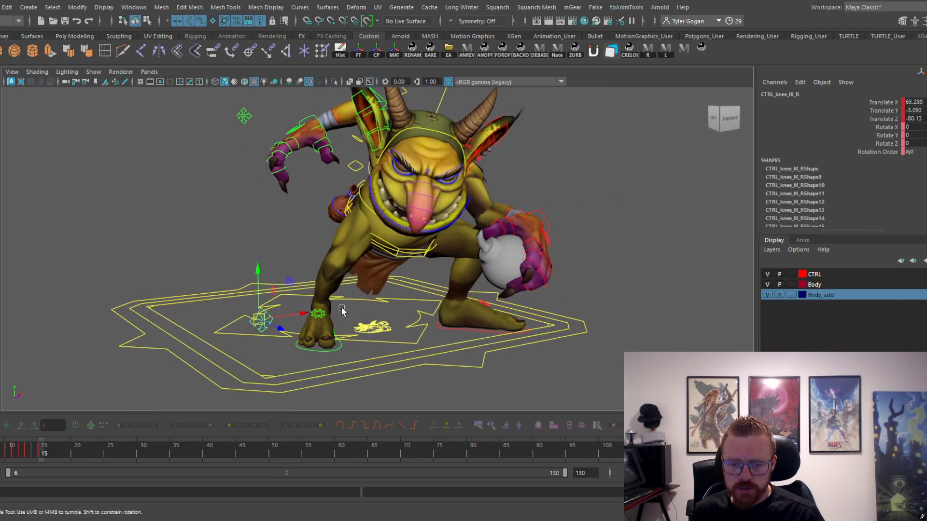
pyautogui.keyDown('alt'); pyautogui.moveTo(358, 310); pyautogui.dragTo(303, 296); pyautogui.keyUp('alt')
pyautogui.keyDown('alt'); pyautogui.moveTo(410, 311); pyautogui.dragTo(389, 305); pyautogui.keyUp('alt')
pyautogui.moveTo(40, 455)
pyautogui.mouseDown()
pyautogui.moveTo(3, 457)
pyautogui.moveTo(42, 457)
pyautogui.mouseUp()
pyautogui.keyDown('alt'); pyautogui.moveTo(371, 302); pyautogui.dragTo(306, 316); pyautogui.keyUp('alt')
# - Move the left knee control at frame 15 in toward the shin, to about X 19, Y -9, Z 54
pyautogui.click(391, 289)
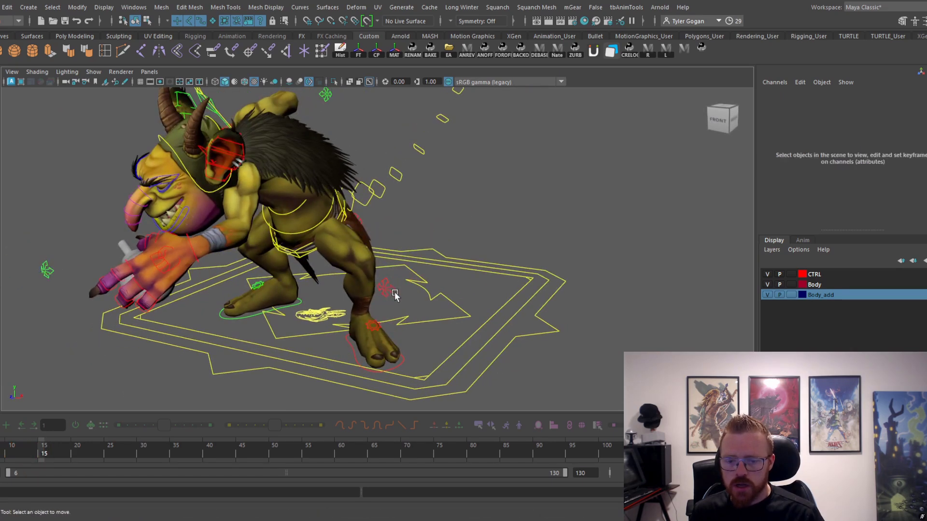
pyautogui.click(381, 294)
pyautogui.moveTo(385, 288); pyautogui.dragTo(332, 313)
pyautogui.hotkey('ctrl', 'z')
pyautogui.moveTo(41, 450); pyautogui.dragTo(42, 446)
pyautogui.moveTo(390, 289); pyautogui.dragTo(343, 310)
pyautogui.keyDown('alt'); pyautogui.moveTo(341, 309); pyautogui.dragTo(373, 256); pyautogui.keyUp('alt')
pyautogui.click(418, 243)
pyautogui.keyDown('alt'); pyautogui.moveTo(373, 256); pyautogui.dragTo(379, 263, button='right'); pyautogui.keyUp('alt')
pyautogui.click(375, 331)
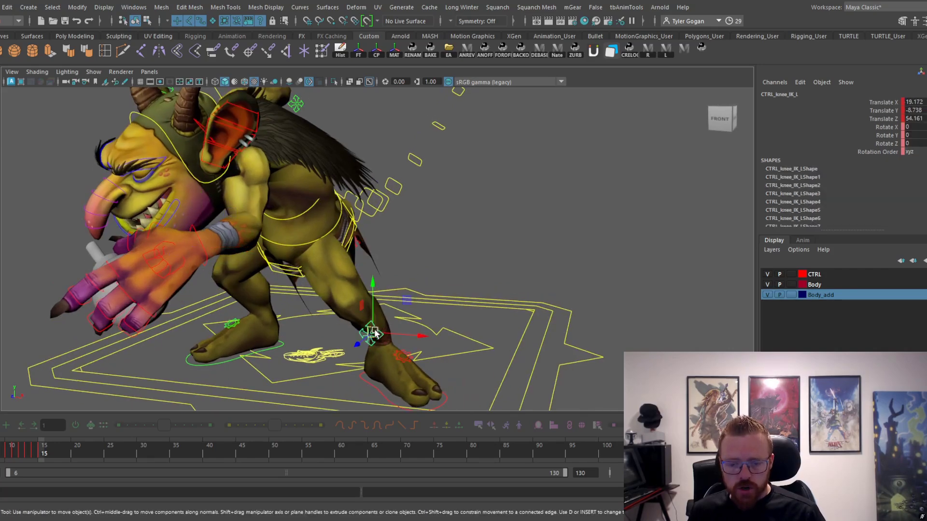
pyautogui.moveTo(374, 331); pyautogui.dragTo(356, 313)
pyautogui.hotkey('ctrl', 'z')
pyautogui.keyDown('alt'); pyautogui.moveTo(382, 258); pyautogui.dragTo(346, 248, button='right'); pyautogui.keyUp('alt')
# - Lower the left elbow control at frame 13 and shift it back beneath the hips
pyautogui.click(34, 449)
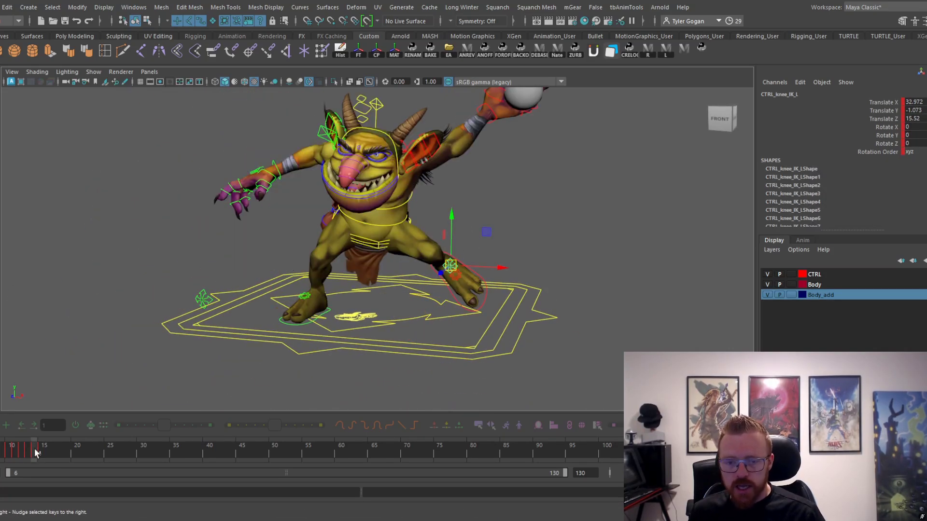
pyautogui.keyDown('alt'); pyautogui.moveTo(512, 218); pyautogui.dragTo(406, 223); pyautogui.keyUp('alt')
pyautogui.moveTo(32, 447); pyautogui.dragTo(28, 450)
pyautogui.keyDown('alt'); pyautogui.moveTo(312, 292); pyautogui.dragTo(296, 293, button='right'); pyautogui.keyUp('alt')
pyautogui.keyDown('alt'); pyautogui.moveTo(296, 294); pyautogui.dragTo(283, 329, button='middle'); pyautogui.keyUp('alt')
pyautogui.keyDown('alt'); pyautogui.moveTo(283, 329); pyautogui.dragTo(332, 298); pyautogui.keyUp('alt')
pyautogui.click(418, 201)
pyautogui.moveTo(387, 238)
pyautogui.keyDown('alt'); pyautogui.mouseDown()
pyautogui.moveTo(424, 225)
pyautogui.moveTo(403, 232)
pyautogui.mouseUp(); pyautogui.keyUp('alt')
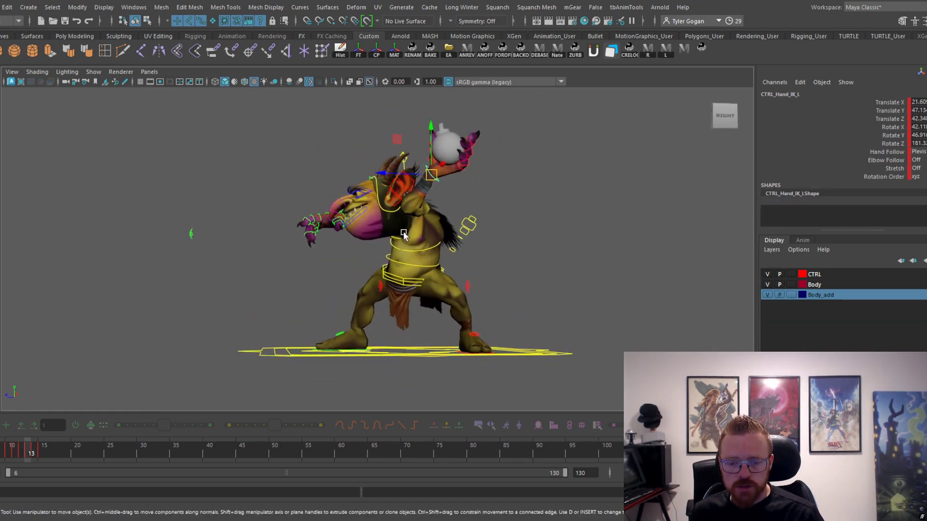
pyautogui.click(378, 289)
pyautogui.moveTo(377, 285); pyautogui.dragTo(420, 300)
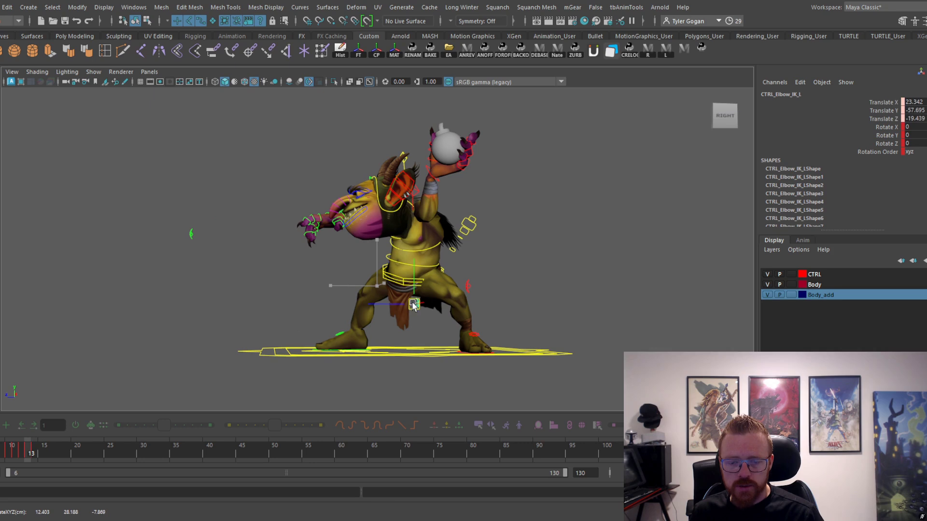
# - Raise the left hand with the bomb and push it back at frame 13 to about X 24, Y 61, Z 33
pyautogui.click(438, 182)
pyautogui.moveTo(437, 182); pyautogui.dragTo(444, 169)
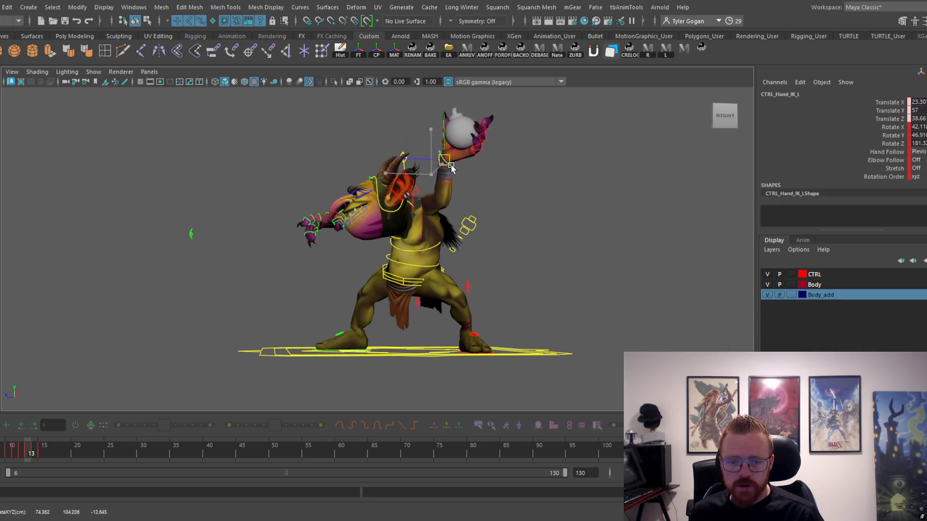
pyautogui.moveTo(13, 460); pyautogui.dragTo(28, 443)
pyautogui.keyDown('alt'); pyautogui.moveTo(325, 282); pyautogui.dragTo(340, 278); pyautogui.keyUp('alt')
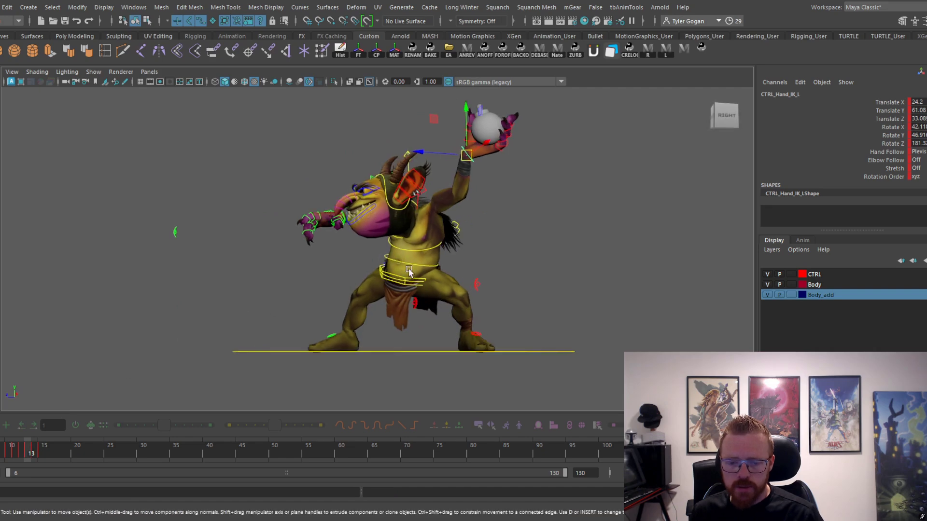
# - Move the left elbow control forward at frame 13 to about X 31, Y -60, Z -47
pyautogui.click(412, 305)
pyautogui.moveTo(410, 305); pyautogui.dragTo(366, 309)
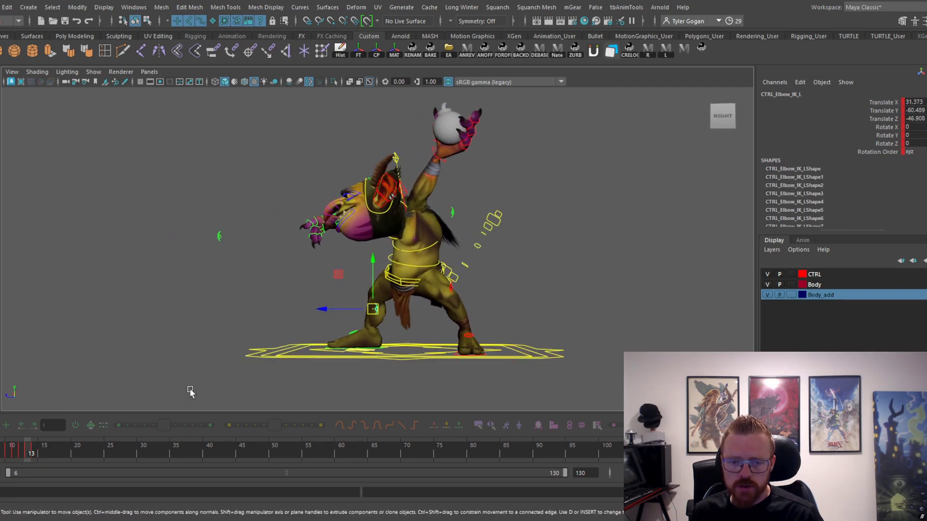
pyautogui.keyDown('alt'); pyautogui.moveTo(418, 211); pyautogui.dragTo(505, 219); pyautogui.keyUp('alt')
# - Adjust the left hand at frame 13 to about X 27, Y 64, Z 32, rotated about X 48, Y 17, Z 219
pyautogui.click(497, 187)
pyautogui.press('e')
pyautogui.press('w')
pyautogui.moveTo(496, 178); pyautogui.dragTo(432, 179)
pyautogui.press('e')
pyautogui.moveTo(483, 163); pyautogui.dragTo(486, 173)
pyautogui.moveTo(451, 145); pyautogui.dragTo(491, 157)
pyautogui.keyDown('alt'); pyautogui.moveTo(483, 174); pyautogui.dragTo(457, 182); pyautogui.keyUp('alt')
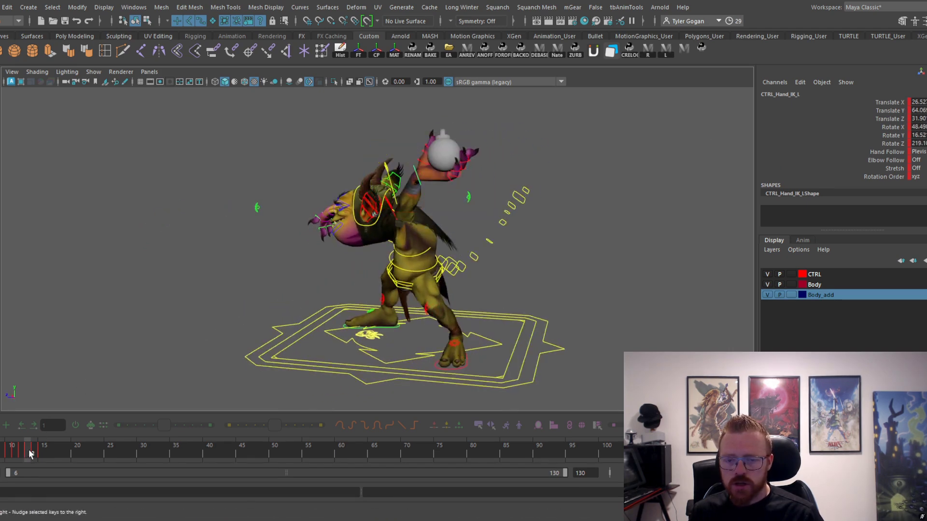
# - Shift the left hand holding the bomb slightly further forward at frame 15
pyautogui.moveTo(28, 450); pyautogui.dragTo(43, 453)
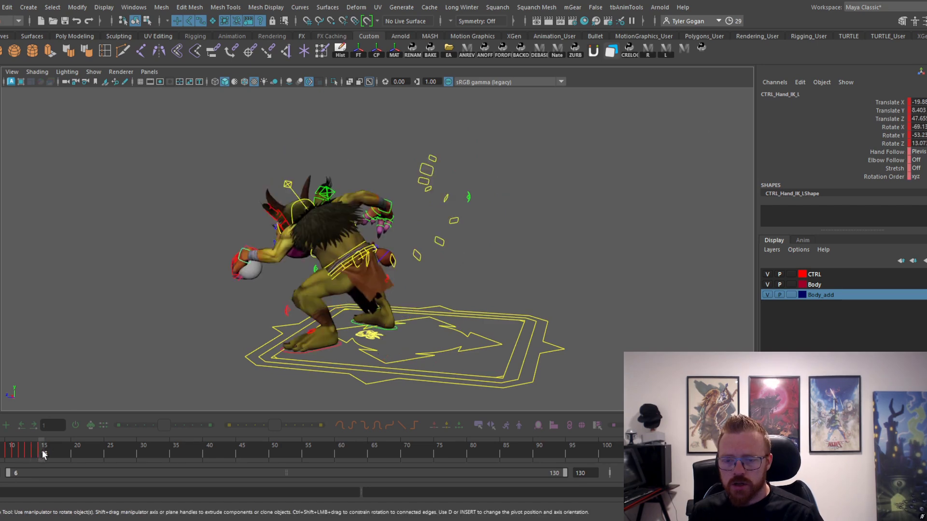
pyautogui.keyDown('alt'); pyautogui.moveTo(238, 312); pyautogui.dragTo(251, 307); pyautogui.keyUp('alt')
pyautogui.press('w')
pyautogui.moveTo(234, 258); pyautogui.dragTo(226, 257)
# - Pose the right hand at frame 15 at about X 4, Y 8, Z -8, rotated about X -42, Y 10, Z 59
pyautogui.keyDown('alt'); pyautogui.moveTo(319, 239); pyautogui.dragTo(551, 250); pyautogui.keyUp('alt')
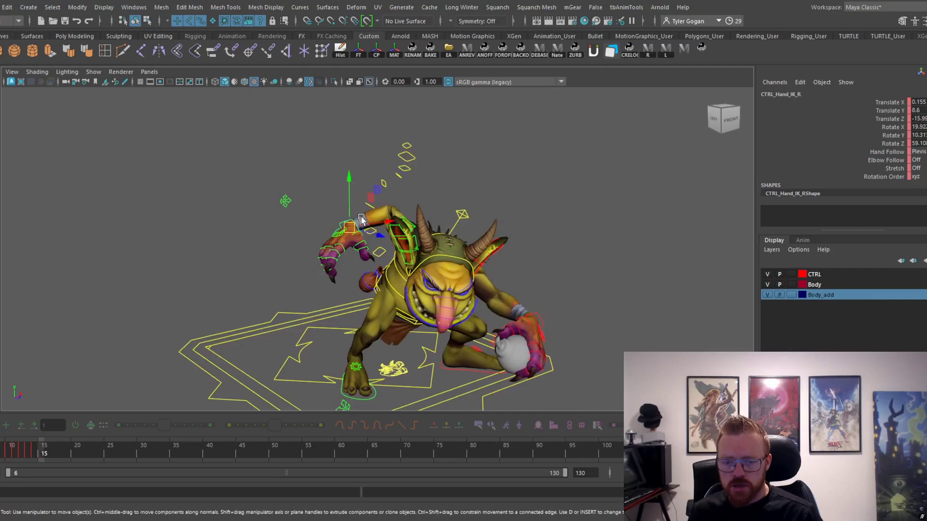
pyautogui.press('e')
pyautogui.moveTo(361, 219); pyautogui.dragTo(321, 251)
pyautogui.press('w')
pyautogui.keyDown('alt'); pyautogui.moveTo(320, 251); pyautogui.dragTo(365, 212); pyautogui.keyUp('alt')
pyautogui.keyDown('alt'); pyautogui.moveTo(534, 194); pyautogui.dragTo(456, 182); pyautogui.keyUp('alt')
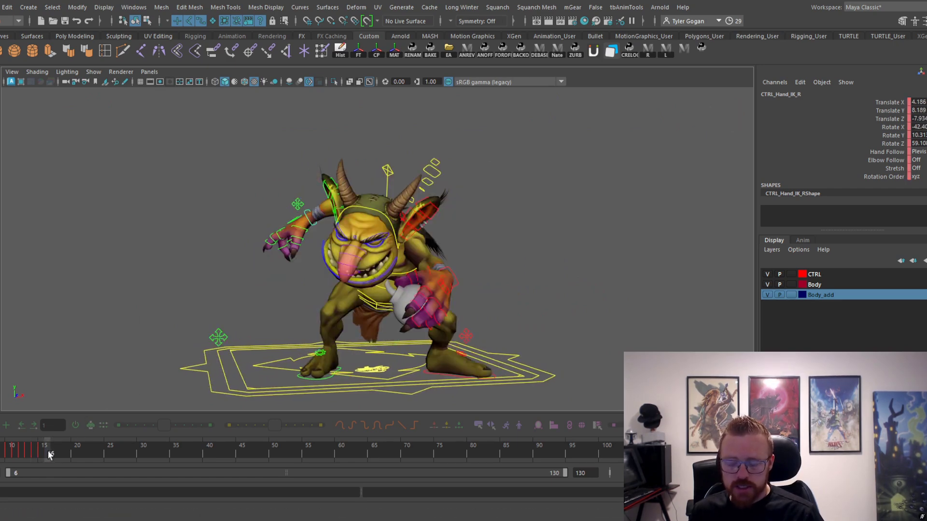
# - Move the pelvis control forward at frame 16 to about Translate Z 63
pyautogui.keyDown('alt'); pyautogui.moveTo(295, 266); pyautogui.dragTo(329, 263); pyautogui.keyUp('alt')
pyautogui.click(394, 283)
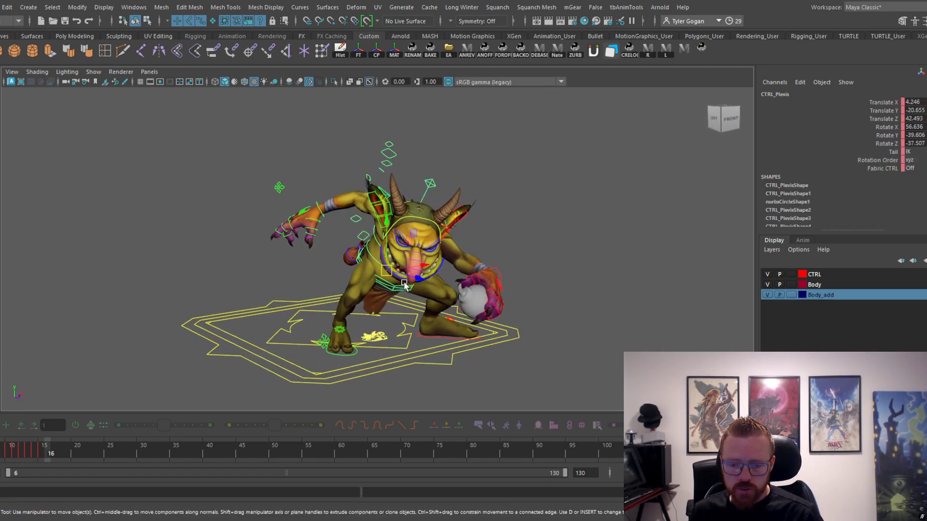
pyautogui.keyDown('alt'); pyautogui.moveTo(394, 283); pyautogui.dragTo(488, 276); pyautogui.keyUp('alt')
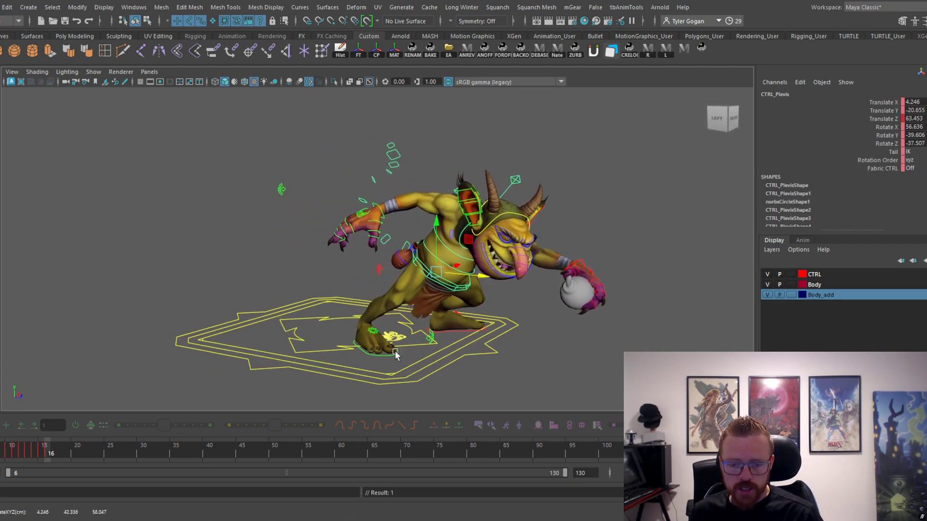
# - Move the right foot control forward at frame 16 to about Z -63, raise it to about Y 11, and turn it to about Rotate Y -57
pyautogui.click(401, 359)
pyautogui.keyDown('alt'); pyautogui.moveTo(401, 360); pyautogui.dragTo(434, 351); pyautogui.keyUp('alt')
pyautogui.moveTo(461, 320); pyautogui.dragTo(505, 317)
pyautogui.press('e')
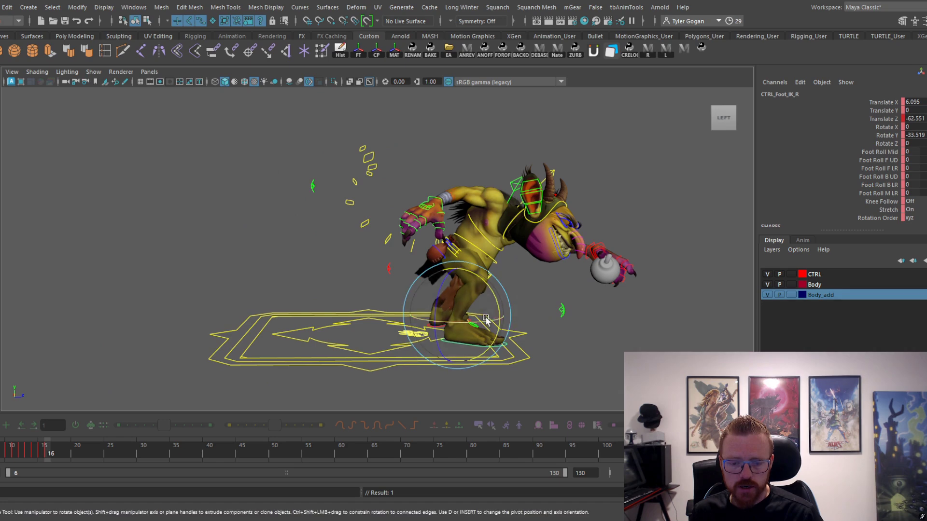
pyautogui.moveTo(452, 265); pyautogui.dragTo(453, 254)
pyautogui.press('e')
pyautogui.moveTo(474, 305); pyautogui.dragTo(506, 306)
pyautogui.press('w')
# - Rotate the pelvis control more upright at frame 16 and move it forward and up over the feet
pyautogui.keyDown('alt'); pyautogui.moveTo(575, 285); pyautogui.dragTo(501, 272); pyautogui.keyUp('alt')
pyautogui.click(427, 245)
pyautogui.press('e')
pyautogui.moveTo(407, 250)
pyautogui.mouseDown()
pyautogui.moveTo(418, 258)
pyautogui.moveTo(428, 244)
pyautogui.moveTo(419, 247)
pyautogui.mouseUp()
pyautogui.moveTo(337, 258); pyautogui.dragTo(346, 241)
pyautogui.press('w')
pyautogui.moveTo(383, 267); pyautogui.dragTo(411, 268)
pyautogui.moveTo(366, 229); pyautogui.dragTo(366, 210)
# - Move the left knee control outward at frame 16 to about X 43, Y -3, Z 53
pyautogui.keyDown('alt'); pyautogui.moveTo(468, 302); pyautogui.dragTo(438, 306); pyautogui.keyUp('alt')
pyautogui.click(389, 331)
pyautogui.moveTo(388, 331); pyautogui.dragTo(453, 315)
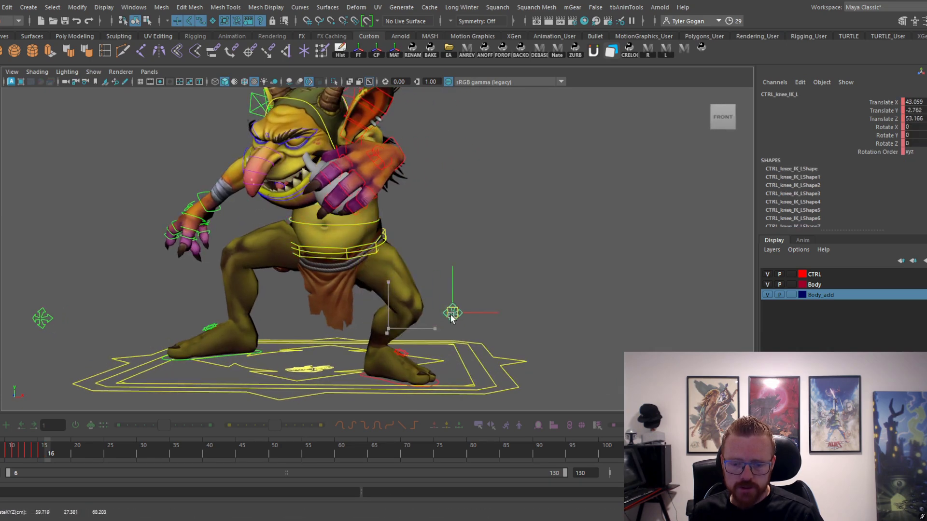
# - Move the right foot control further forward at frame 16 to about Translate Z -81
pyautogui.keyDown('alt'); pyautogui.moveTo(382, 298); pyautogui.dragTo(392, 366); pyautogui.keyUp('alt')
pyautogui.click(393, 365)
pyautogui.click(394, 364)
pyautogui.moveTo(406, 323); pyautogui.dragTo(422, 323)
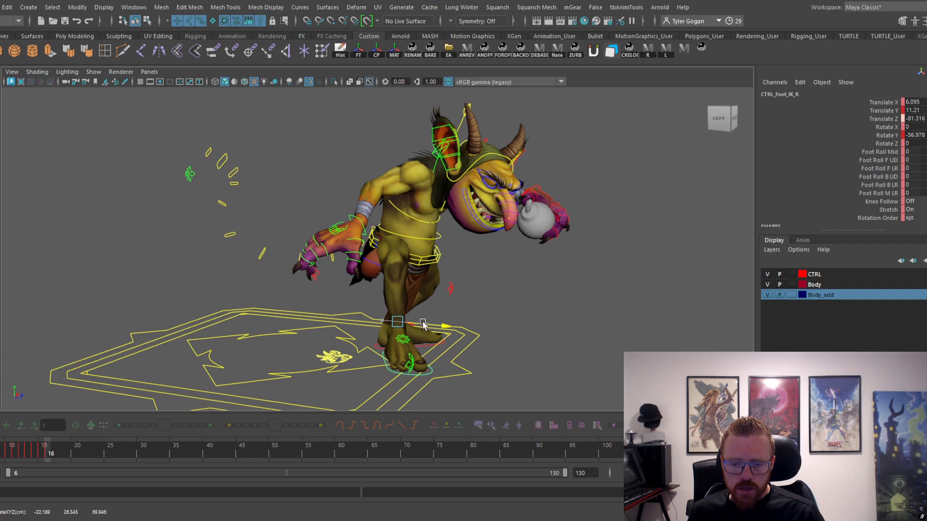
# - Rotate the right hand at frame 16 to about X -2, and the head control to about X 8, Y -1, Z -1
pyautogui.click(364, 230)
pyautogui.press('e')
pyautogui.moveTo(375, 260); pyautogui.dragTo(393, 249)
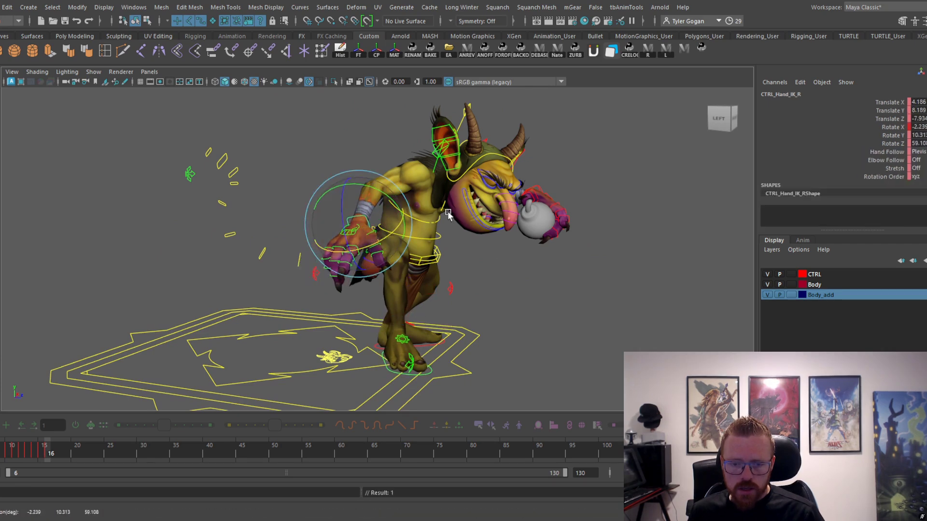
pyautogui.keyDown('alt'); pyautogui.moveTo(521, 229); pyautogui.dragTo(443, 230); pyautogui.keyUp('alt')
# - Select all the goblin's rig controls and carry the idle pose from the start of the animation over to frame 17
pyautogui.keyDown('alt'); pyautogui.moveTo(213, 305); pyautogui.dragTo(357, 290); pyautogui.keyUp('alt')
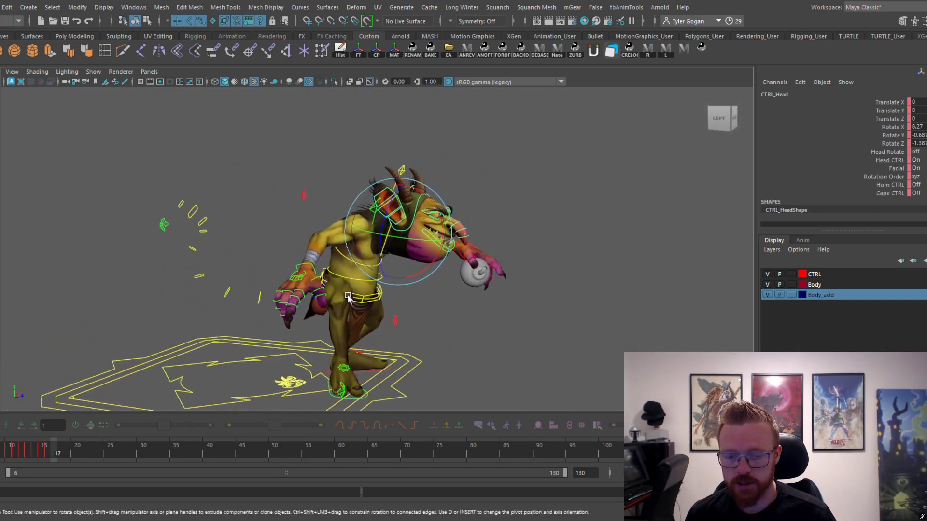
pyautogui.keyDown('alt'); pyautogui.moveTo(357, 236); pyautogui.dragTo(353, 164); pyautogui.keyUp('alt')
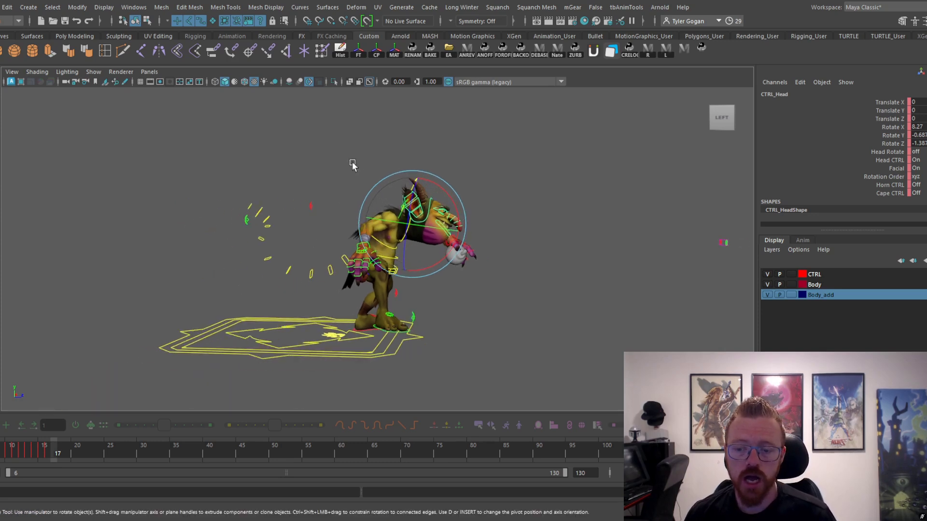
pyautogui.moveTo(51, 450)
pyautogui.mouseDown()
pyautogui.moveTo(42, 450)
pyautogui.moveTo(57, 454)
pyautogui.mouseUp()
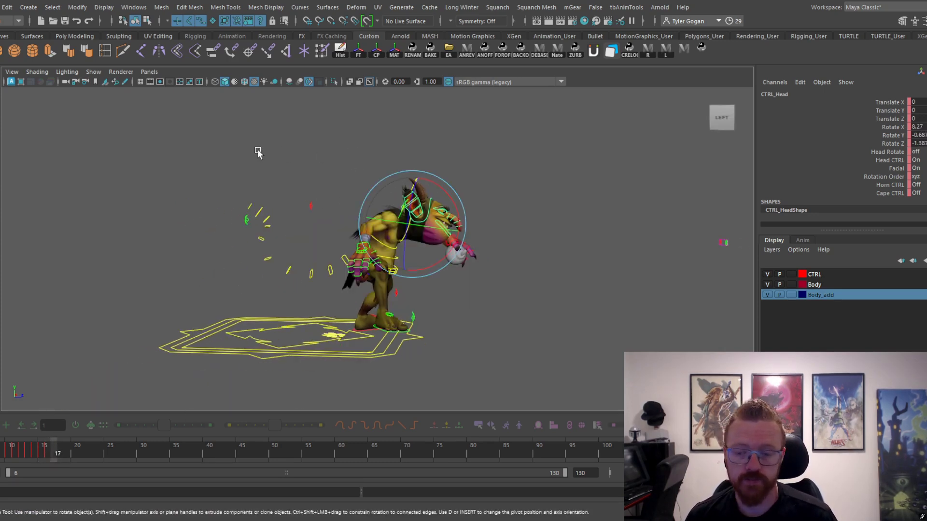
pyautogui.keyDown('alt'); pyautogui.moveTo(326, 262); pyautogui.dragTo(507, 263); pyautogui.keyUp('alt')
pyautogui.keyDown('alt'); pyautogui.moveTo(475, 164); pyautogui.dragTo(290, 112); pyautogui.keyUp('alt')
pyautogui.moveTo(219, 106); pyautogui.dragTo(264, 129)
pyautogui.keyDown('alt'); pyautogui.moveTo(478, 284); pyautogui.dragTo(410, 358, button='middle'); pyautogui.keyUp('alt')
pyautogui.click(1, 451)
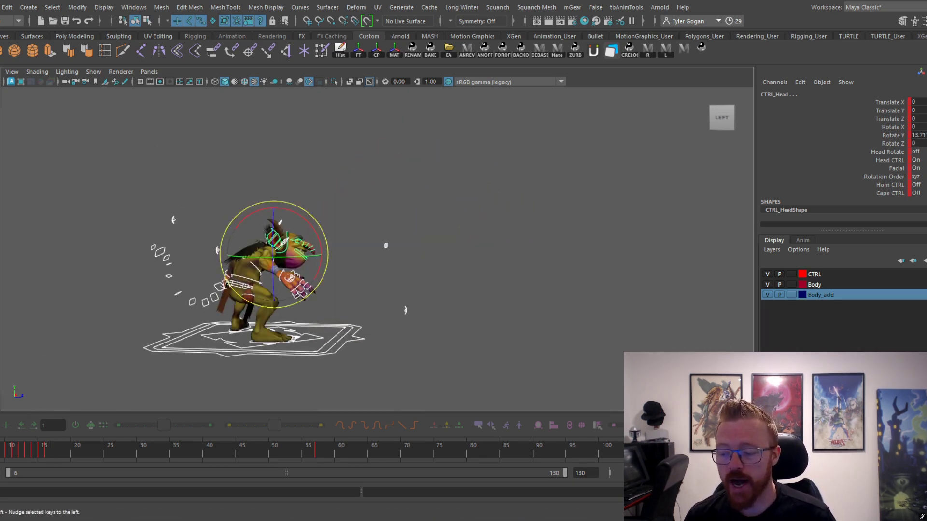
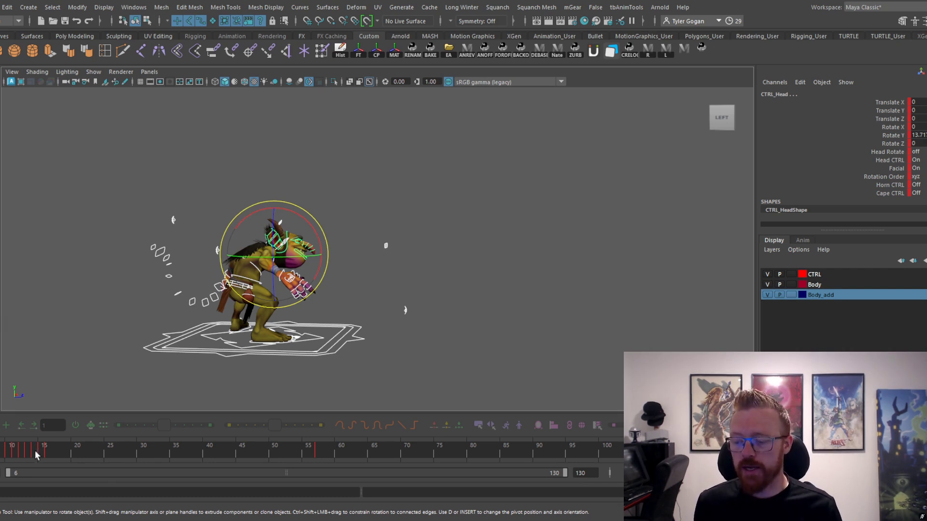
pyautogui.moveTo(35, 451)
pyautogui.mouseDown()
pyautogui.moveTo(57, 450)
pyautogui.moveTo(0, 444)
pyautogui.mouseUp()
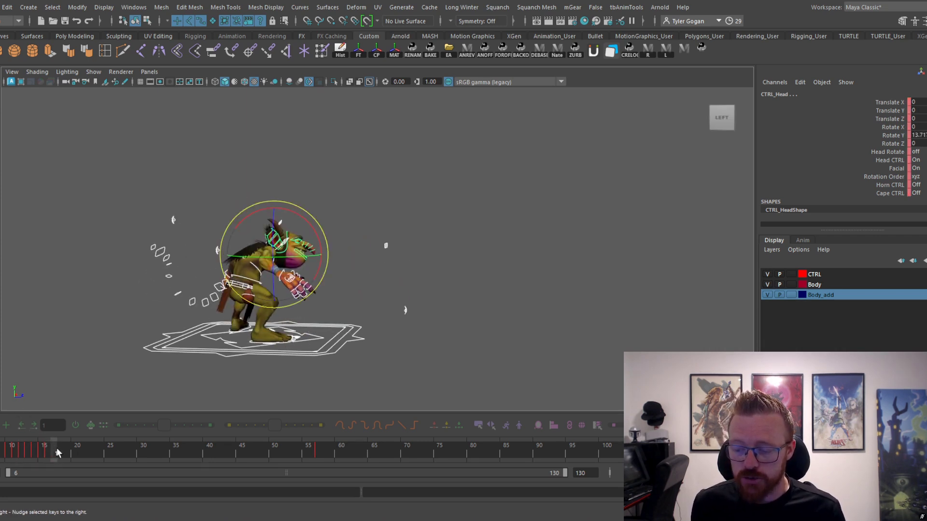
# - Try to move the goblin's ground move control forward at frame 17
pyautogui.moveTo(57, 451)
pyautogui.mouseDown()
pyautogui.moveTo(41, 454)
pyautogui.moveTo(55, 456)
pyautogui.mouseUp()
pyautogui.keyDown('alt'); pyautogui.moveTo(157, 397); pyautogui.dragTo(269, 378, button='right'); pyautogui.keyUp('alt')
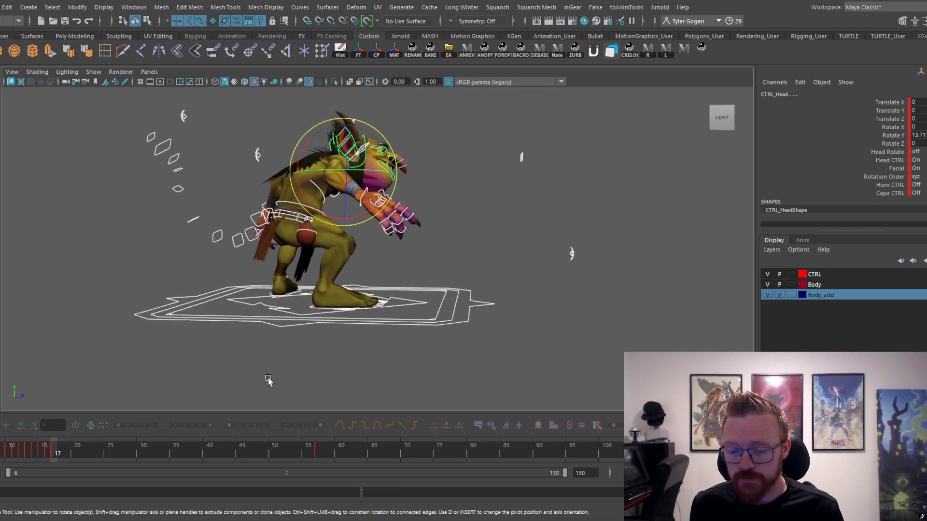
pyautogui.keyDown('alt'); pyautogui.moveTo(269, 378); pyautogui.dragTo(272, 386); pyautogui.keyUp('alt')
pyautogui.click(288, 325)
pyautogui.press('w')
pyautogui.keyDown('alt'); pyautogui.moveTo(362, 315); pyautogui.dragTo(298, 320, button='middle'); pyautogui.keyUp('alt')
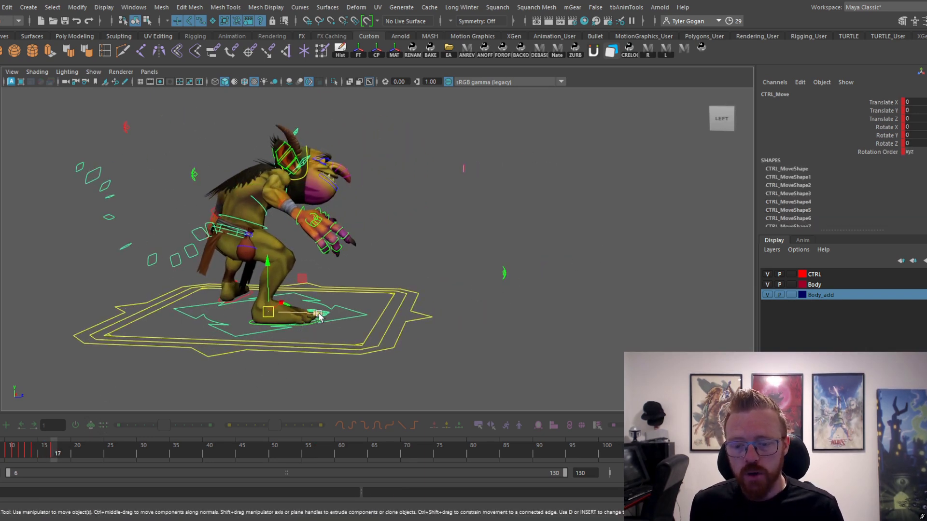
pyautogui.moveTo(318, 314)
pyautogui.mouseDown()
pyautogui.moveTo(333, 316)
pyautogui.moveTo(320, 315)
pyautogui.mouseUp()
pyautogui.hotkey('ctrl', 'z')
pyautogui.keyDown('alt'); pyautogui.moveTo(319, 314); pyautogui.dragTo(366, 298, button='right'); pyautogui.keyUp('alt')
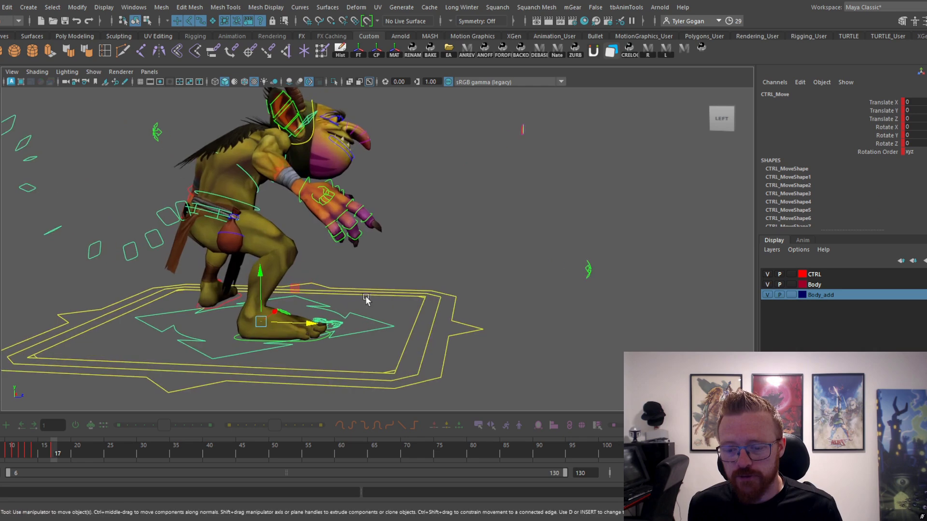
# - Move the root control forward along Z to about 93.5 at frame 17 and key it
pyautogui.click(388, 276)
pyautogui.keyDown('alt'); pyautogui.moveTo(335, 311); pyautogui.dragTo(344, 334); pyautogui.keyUp('alt')
pyautogui.click(409, 360)
pyautogui.keyDown('alt'); pyautogui.moveTo(470, 364); pyautogui.dragTo(318, 296, button='right'); pyautogui.keyUp('alt')
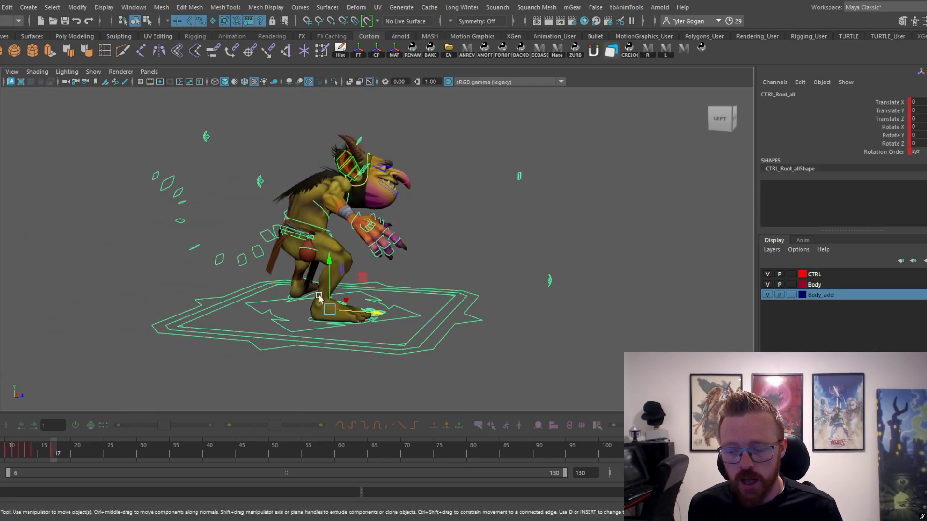
pyautogui.moveTo(50, 452); pyautogui.dragTo(53, 452)
pyautogui.keyDown('alt'); pyautogui.moveTo(402, 299); pyautogui.dragTo(303, 305, button='middle'); pyautogui.keyUp('alt')
pyautogui.keyDown('alt'); pyautogui.moveTo(303, 305); pyautogui.dragTo(445, 324); pyautogui.keyUp('alt')
pyautogui.press('s')
# - Check how the goblin changes position in the frames around the new root key
pyautogui.moveTo(53, 450); pyautogui.dragTo(54, 452)
pyautogui.keyDown('alt'); pyautogui.moveTo(309, 299); pyautogui.dragTo(361, 290, button='right'); pyautogui.keyUp('alt')
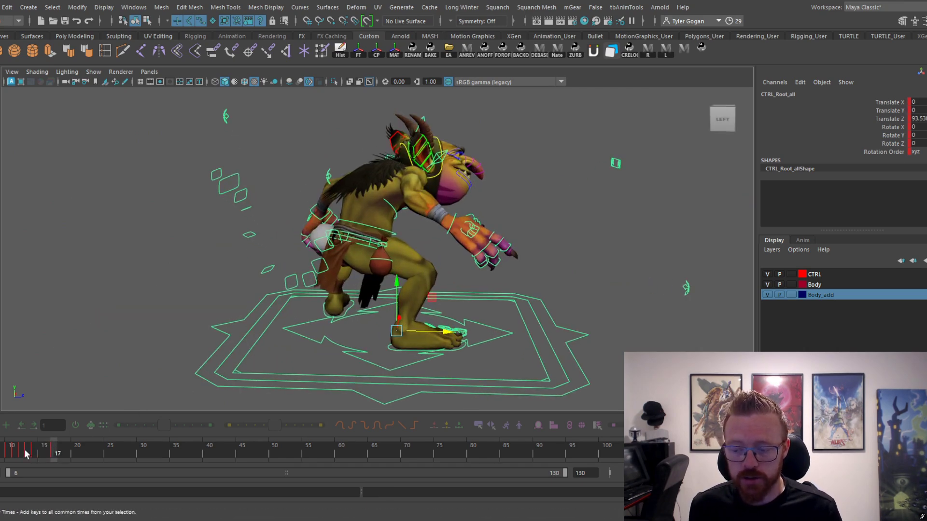
pyautogui.moveTo(48, 450)
pyautogui.mouseDown()
pyautogui.moveTo(59, 452)
pyautogui.moveTo(33, 457)
pyautogui.moveTo(53, 456)
pyautogui.mouseUp()
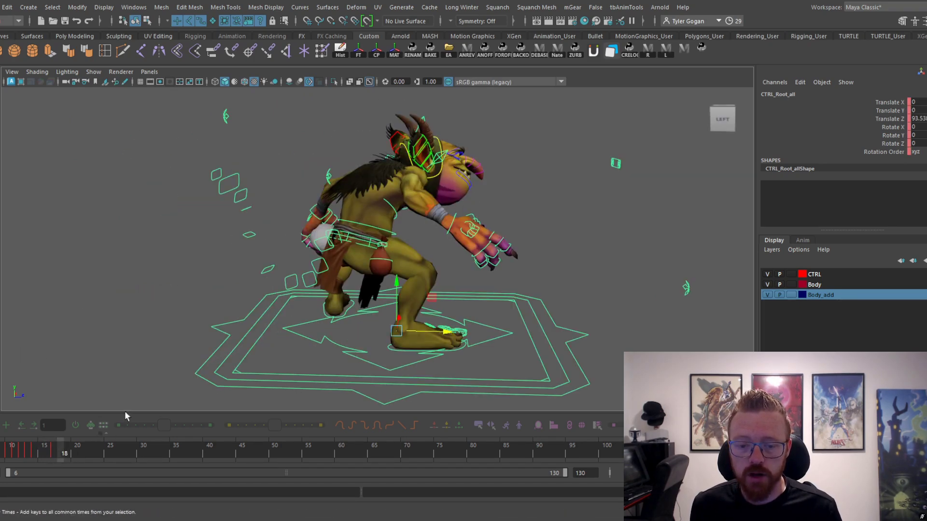
# - Select all of the goblin's rig controls and key their pose at frames 17 and 18
pyautogui.scroll(3, 351, 262)
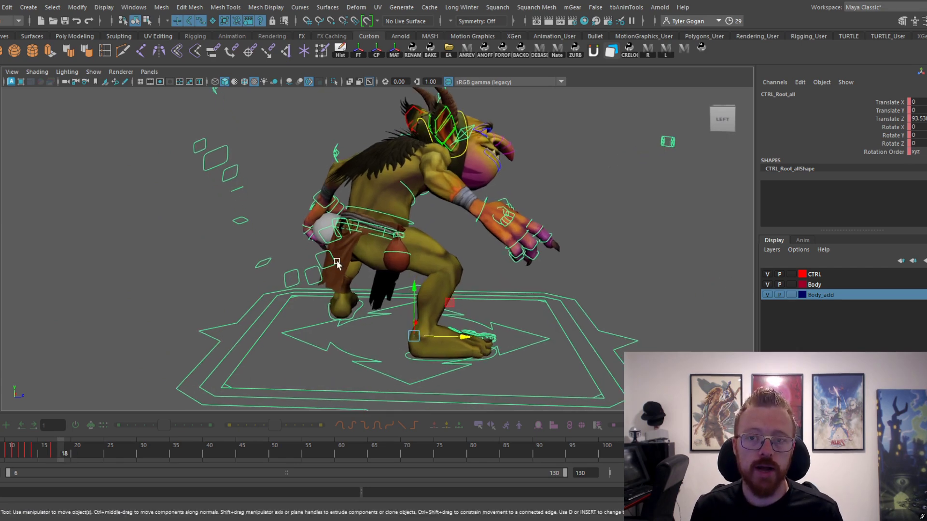
pyautogui.click(356, 314)
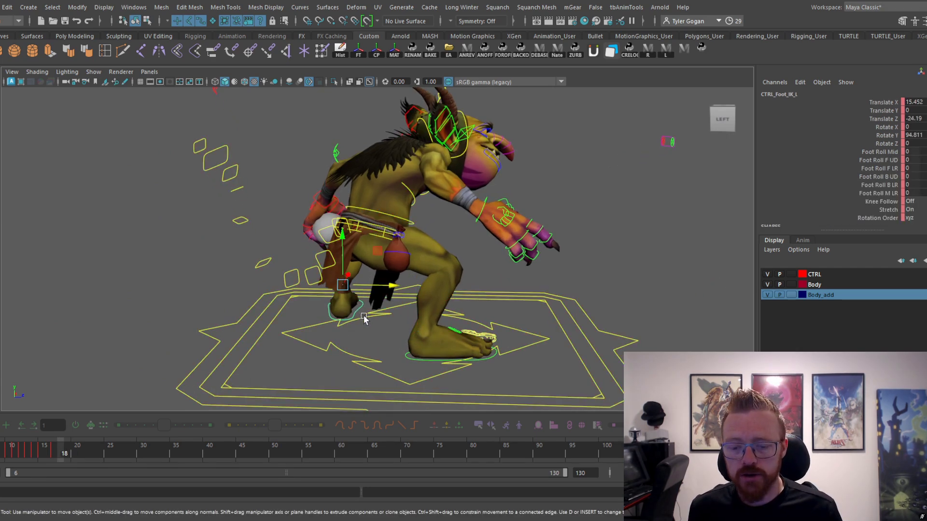
pyautogui.moveTo(487, 268)
pyautogui.keyDown('alt'); pyautogui.mouseDown(button='right')
pyautogui.moveTo(414, 274)
pyautogui.moveTo(457, 323)
pyautogui.moveTo(469, 270)
pyautogui.moveTo(502, 277)
pyautogui.mouseUp(button='right'); pyautogui.keyUp('alt')
pyautogui.keyDown('alt'); pyautogui.moveTo(501, 277); pyautogui.dragTo(479, 259, button='middle'); pyautogui.keyUp('alt')
pyautogui.keyDown('alt'); pyautogui.moveTo(479, 259); pyautogui.dragTo(318, 251, button='right'); pyautogui.keyUp('alt')
pyautogui.click(465, 183)
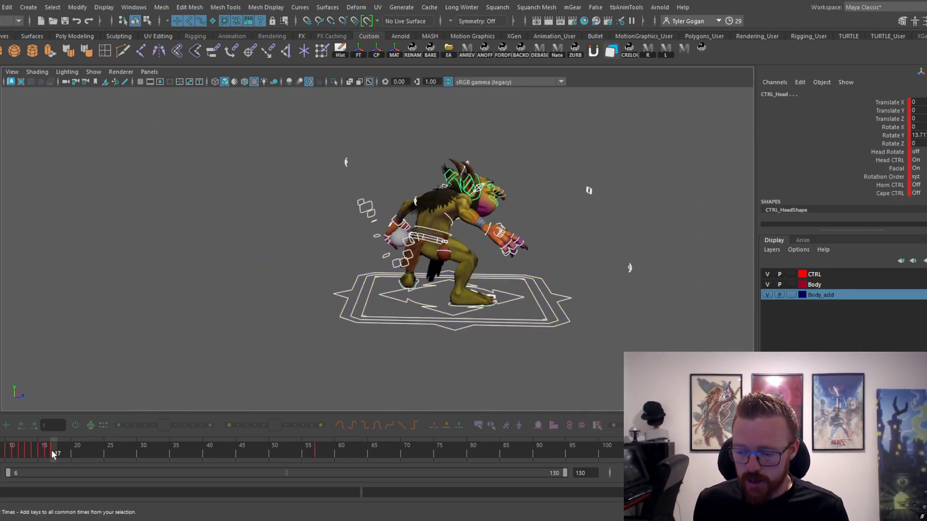
pyautogui.moveTo(51, 450); pyautogui.dragTo(51, 455)
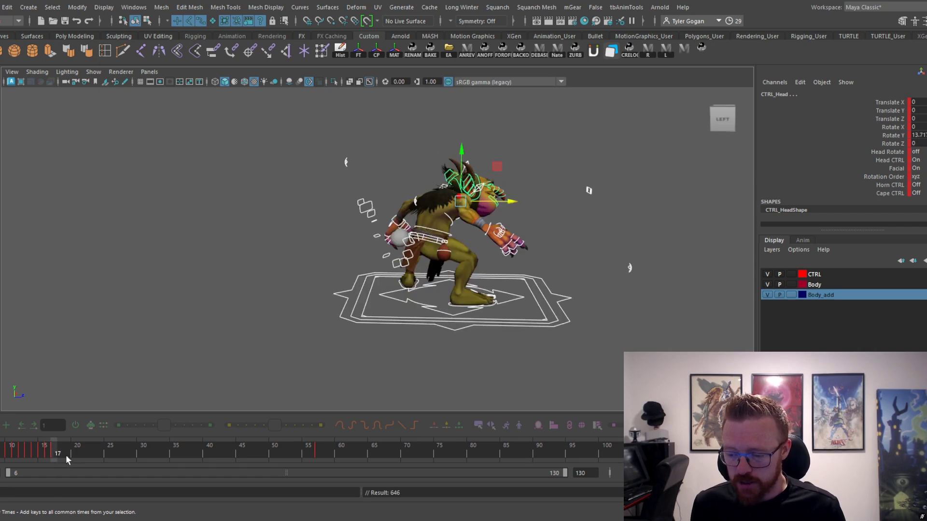
pyautogui.click(59, 452)
pyautogui.press('s')
pyautogui.scroll(2, 448, 245)
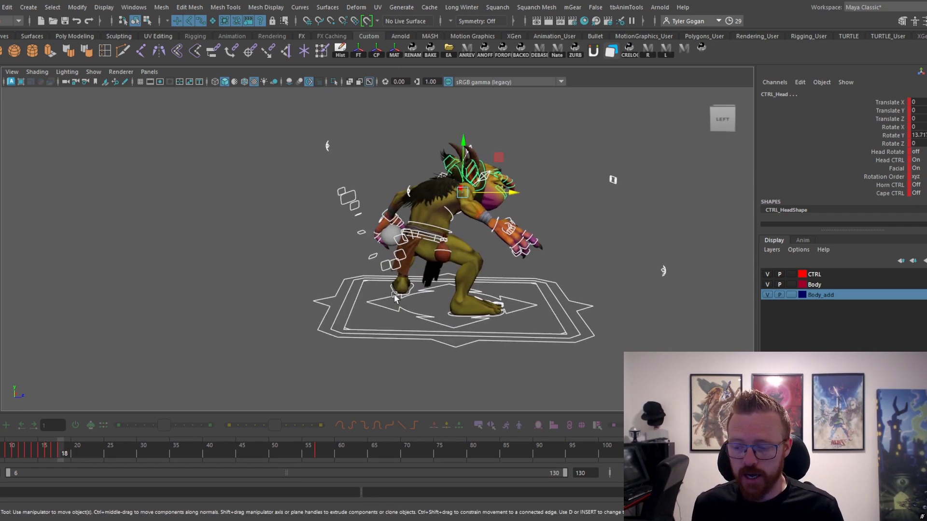
# - Try to reset the translate and rotate channels of all selected controls to 0 at frame 17
pyautogui.moveTo(50, 451)
pyautogui.mouseDown()
pyautogui.moveTo(30, 456)
pyautogui.moveTo(52, 458)
pyautogui.moveTo(45, 454)
pyautogui.moveTo(56, 447)
pyautogui.mouseUp()
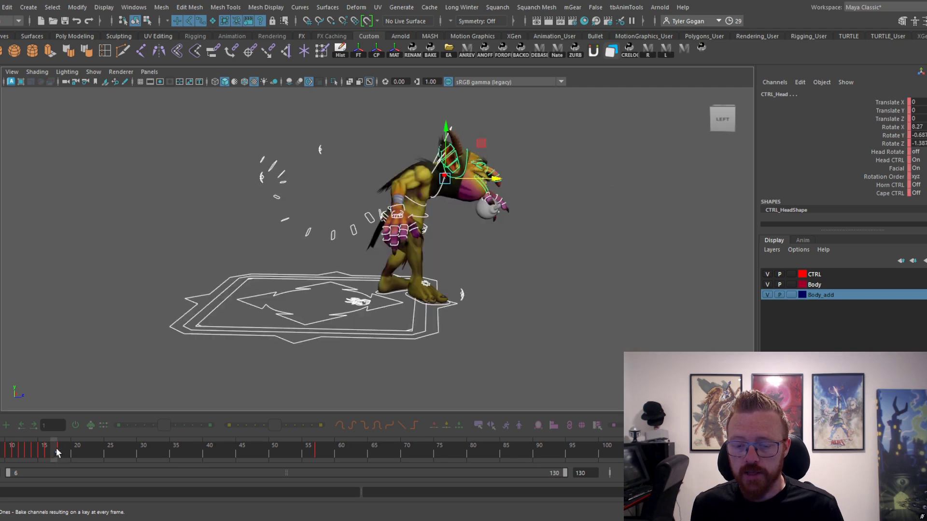
pyautogui.keyDown('alt'); pyautogui.moveTo(491, 309); pyautogui.dragTo(647, 270, button='right'); pyautogui.keyUp('alt')
pyautogui.keyDown('alt'); pyautogui.moveTo(352, 227); pyautogui.dragTo(396, 216, button='right'); pyautogui.keyUp('alt')
pyautogui.keyDown('alt'); pyautogui.moveTo(396, 216); pyautogui.dragTo(389, 254, button='middle'); pyautogui.keyUp('alt')
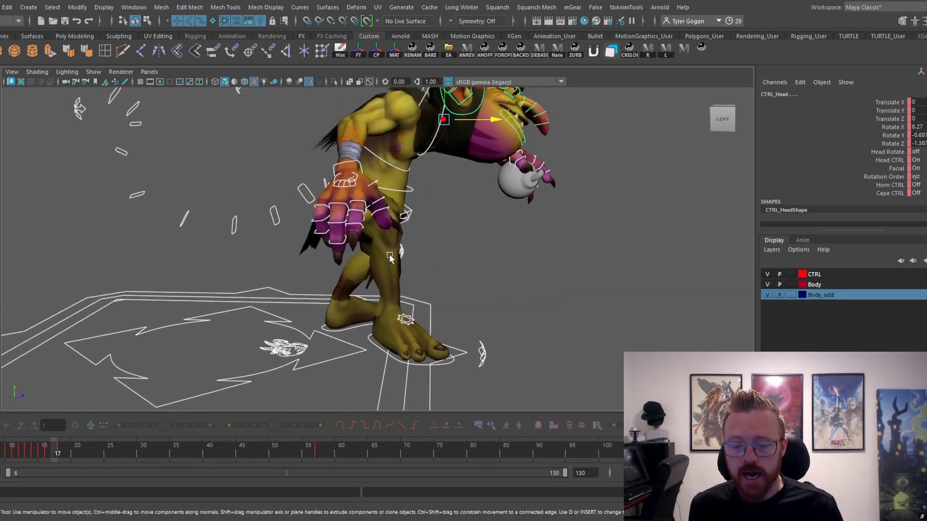
pyautogui.keyDown('alt'); pyautogui.moveTo(389, 254); pyautogui.dragTo(311, 81, button='right'); pyautogui.keyUp('alt')
pyautogui.keyDown('alt'); pyautogui.moveTo(339, 156); pyautogui.dragTo(306, 185, button='middle'); pyautogui.keyUp('alt')
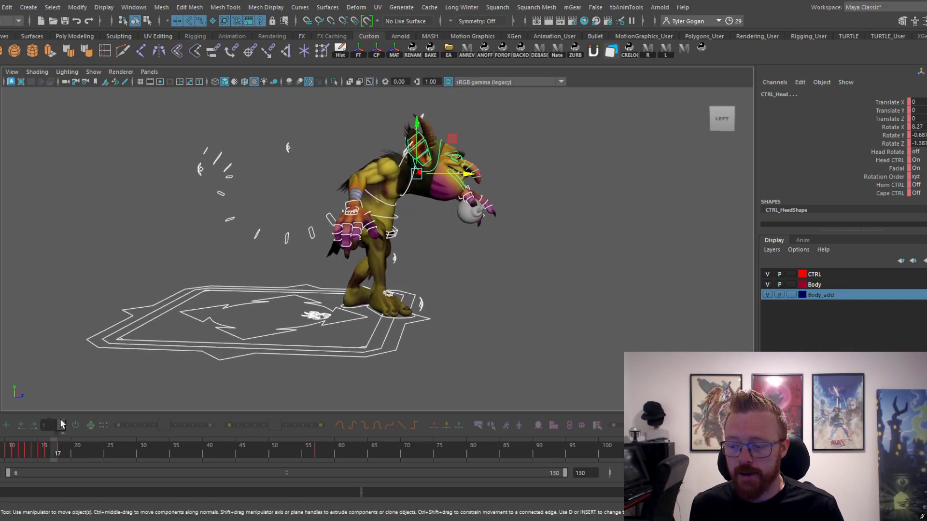
pyautogui.moveTo(282, 169); pyautogui.dragTo(283, 170)
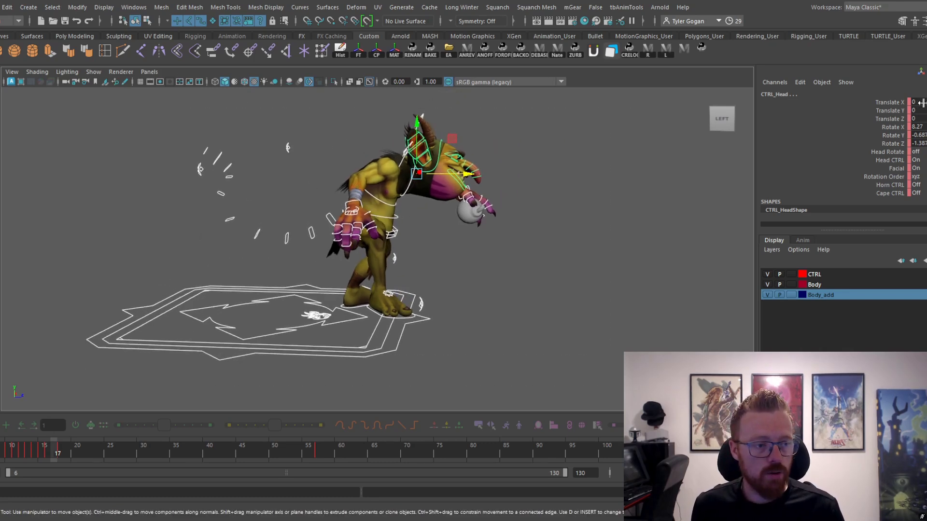
pyautogui.write('0')
pyautogui.press('Return')
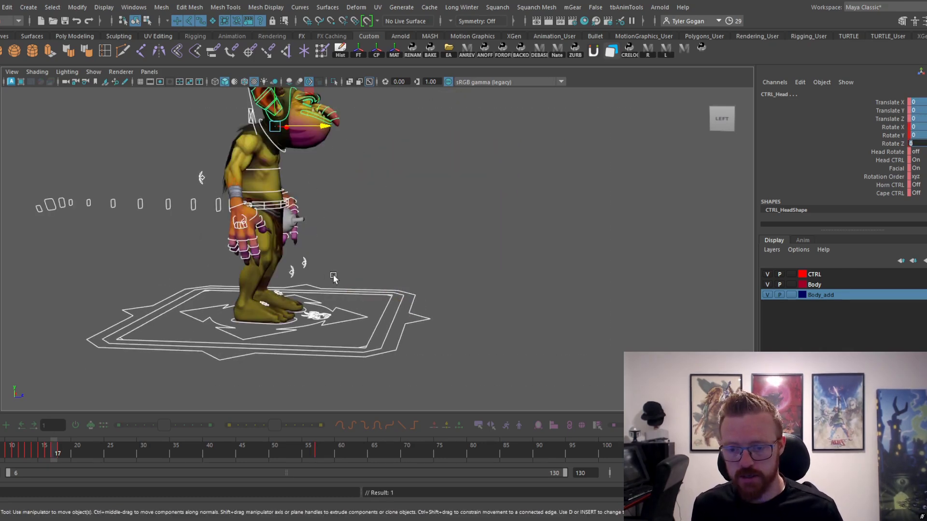
pyautogui.hotkey('ctrl', 'z')
pyautogui.hotkey('ctrl', 'z')
pyautogui.hotkey('ctrl', 'z')
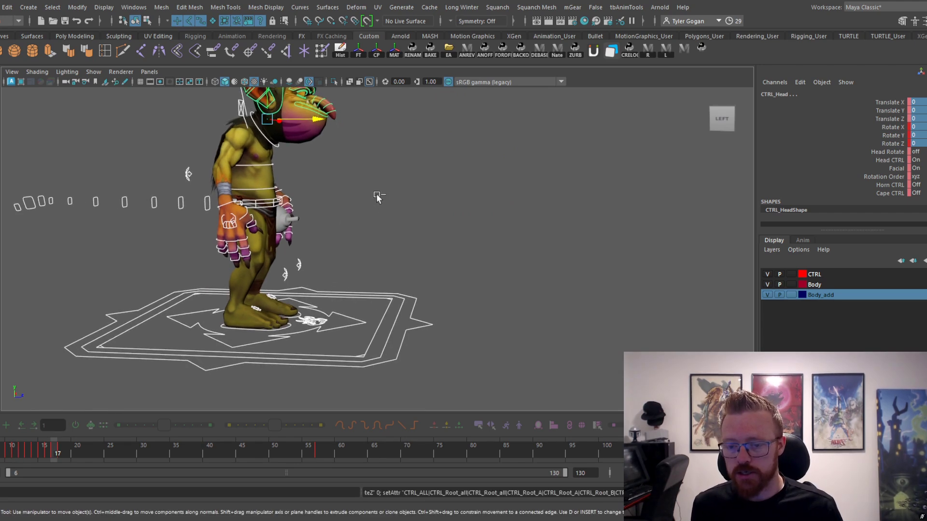
# - Key the crouched landing pose on all rig controls at frame 17
pyautogui.click(15, 449)
pyautogui.scroll(2, 149, 341)
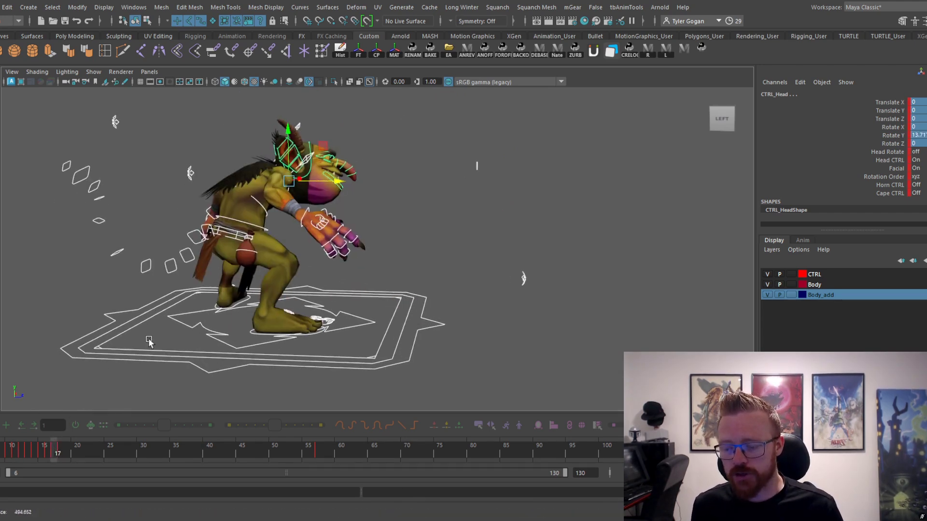
pyautogui.scroll(-1, 149, 341)
pyautogui.press('s')
pyautogui.moveTo(47, 451); pyautogui.dragTo(55, 452)
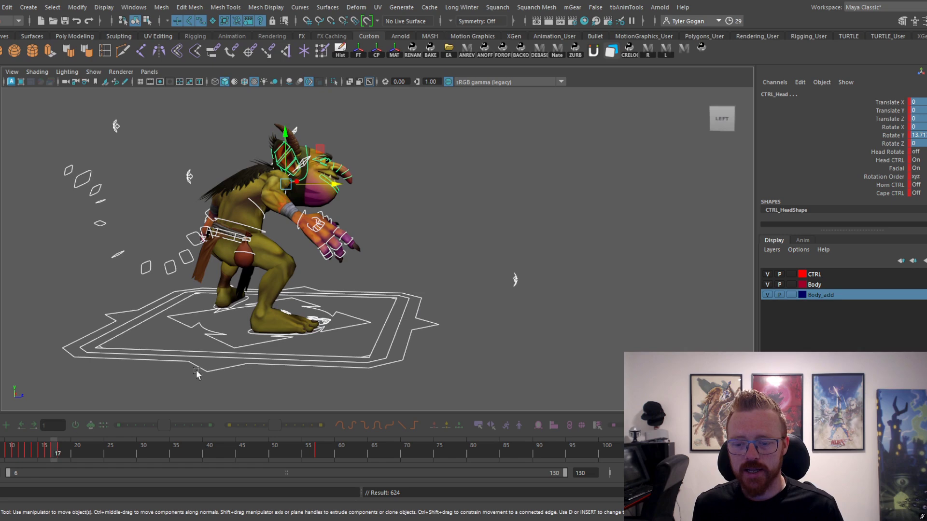
# - Select the left and right foot IK controls together at frame 17
pyautogui.click(269, 332)
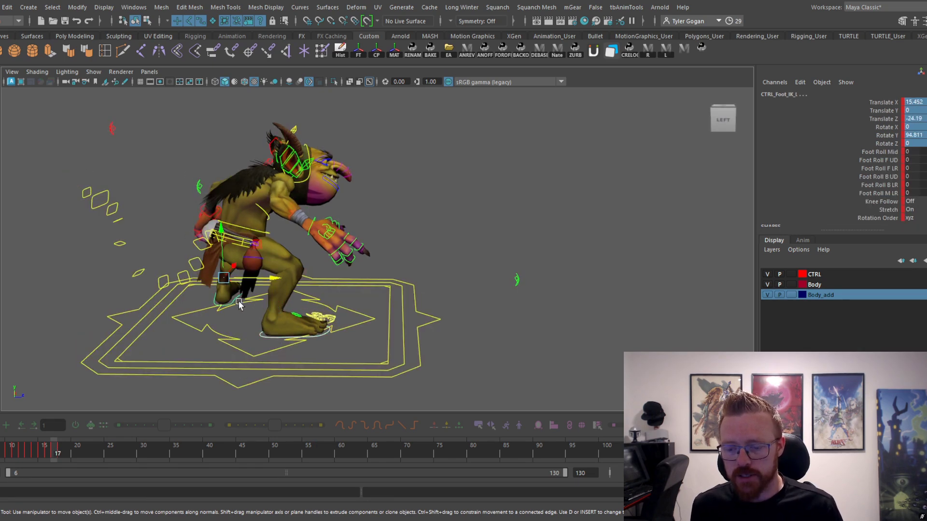
pyautogui.click(318, 223)
pyautogui.keyDown('alt'); pyautogui.moveTo(318, 223); pyautogui.dragTo(294, 247); pyautogui.keyUp('alt')
pyautogui.hotkey('ctrl', 'z')
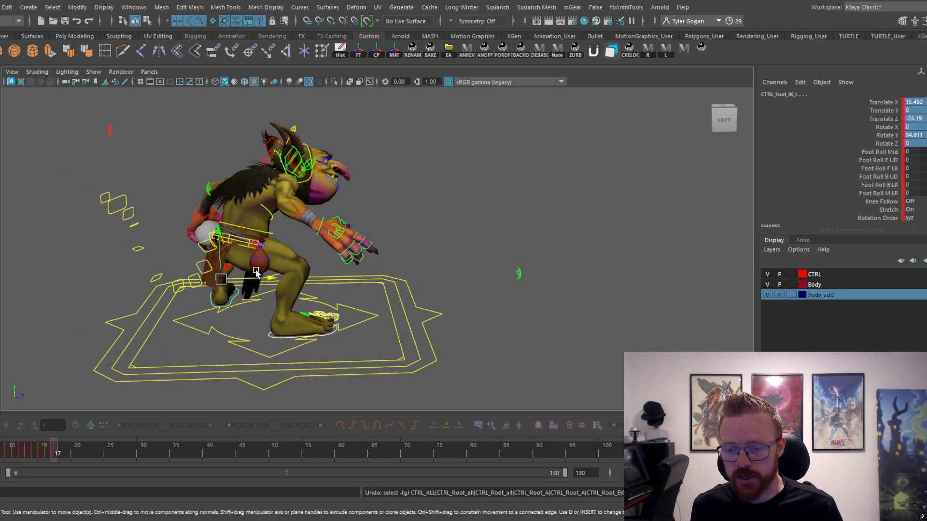
pyautogui.moveTo(268, 278)
pyautogui.mouseDown()
pyautogui.moveTo(279, 279)
pyautogui.moveTo(267, 287)
pyautogui.mouseUp()
pyautogui.keyDown('alt'); pyautogui.moveTo(273, 233); pyautogui.dragTo(277, 257); pyautogui.keyUp('alt')
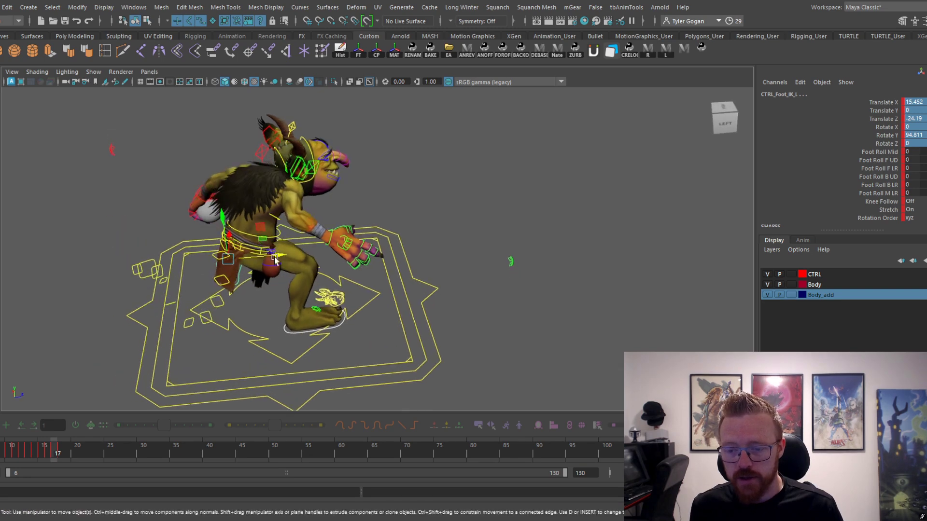
# - Add the body and elbow IK controls to the foot selection and try shifting them along Z
pyautogui.keyDown('alt'); pyautogui.moveTo(277, 256); pyautogui.dragTo(364, 293, button='right'); pyautogui.keyUp('alt')
pyautogui.keyDown('alt'); pyautogui.moveTo(364, 294); pyautogui.dragTo(239, 260); pyautogui.keyUp('alt')
pyautogui.click(288, 255)
pyautogui.click(50, 187)
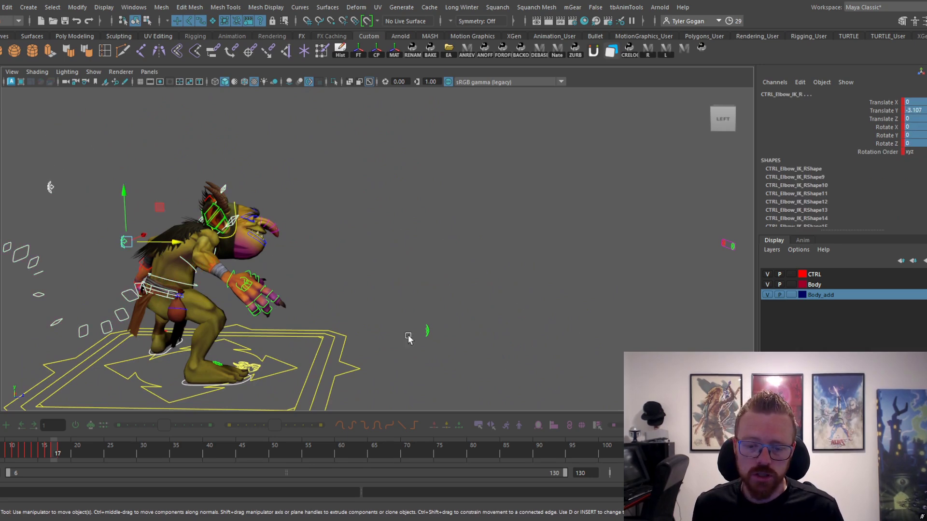
pyautogui.moveTo(177, 243)
pyautogui.mouseDown()
pyautogui.moveTo(245, 247)
pyautogui.moveTo(164, 245)
pyautogui.mouseUp()
pyautogui.hotkey('ctrl', 'z')
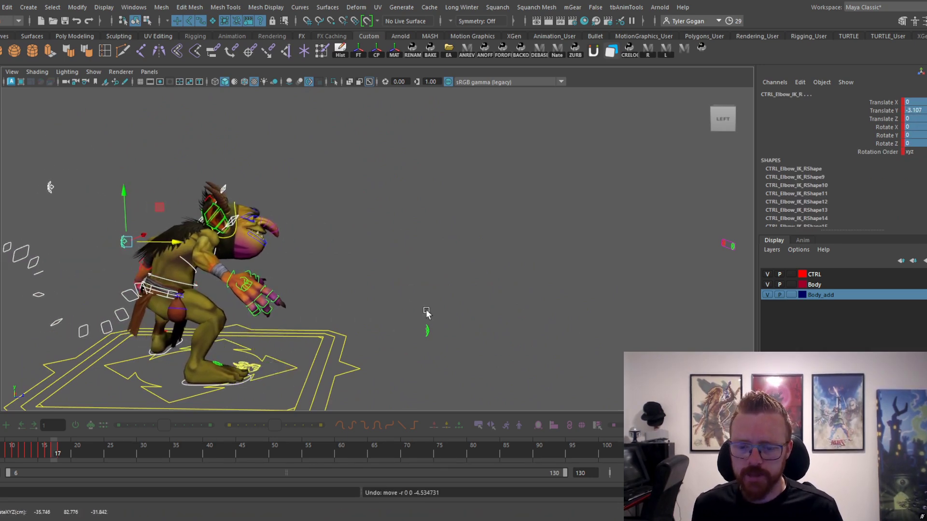
# - Add the knee IK controls and move the whole selection forward at frame 17, taking the left knee's Translate Z to 55.586
pyautogui.moveTo(416, 309); pyautogui.dragTo(448, 343)
pyautogui.keyDown('alt'); pyautogui.moveTo(511, 299); pyautogui.dragTo(367, 284); pyautogui.keyUp('alt')
pyautogui.keyDown('shift'); pyautogui.click(285, 286); pyautogui.keyUp('shift')
pyautogui.keyDown('alt'); pyautogui.moveTo(243, 284); pyautogui.dragTo(371, 277); pyautogui.keyUp('alt')
pyautogui.moveTo(280, 287); pyautogui.dragTo(388, 289)
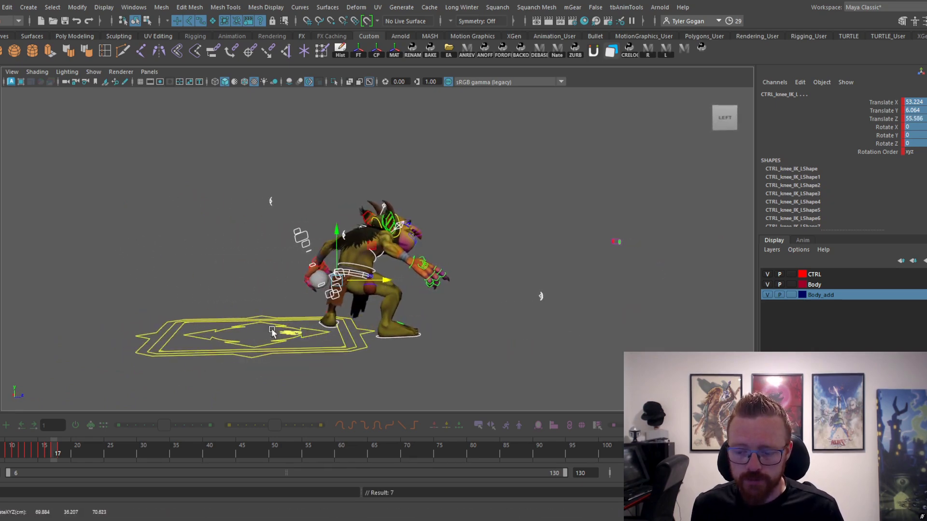
# - Move the selected controls slightly forward at frame 18, taking the left knee's Translate Z to -37.698, and key them
pyautogui.moveTo(53, 450); pyautogui.dragTo(60, 447)
pyautogui.keyDown('alt'); pyautogui.moveTo(309, 276); pyautogui.dragTo(419, 279, button='right'); pyautogui.keyUp('alt')
pyautogui.keyDown('alt'); pyautogui.moveTo(419, 279); pyautogui.dragTo(330, 227, button='middle'); pyautogui.keyUp('alt')
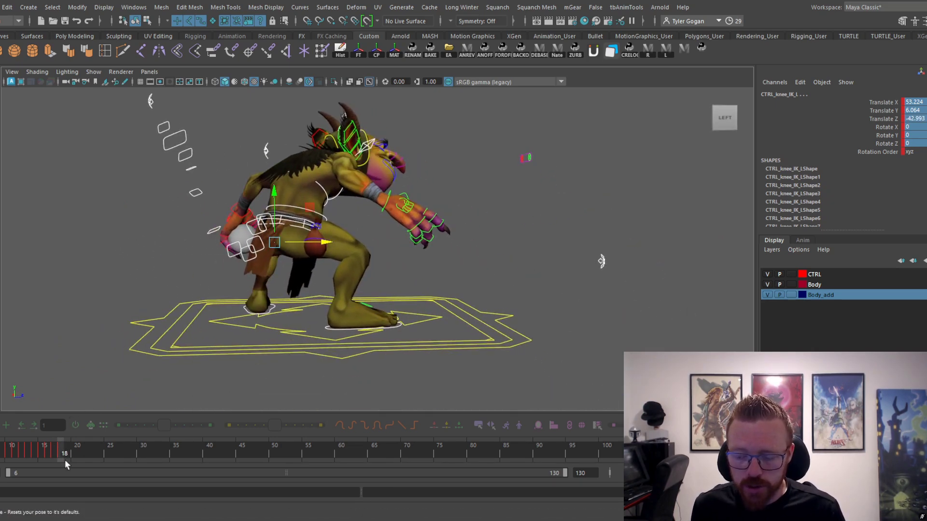
pyautogui.moveTo(63, 458); pyautogui.dragTo(57, 450)
pyautogui.press('w')
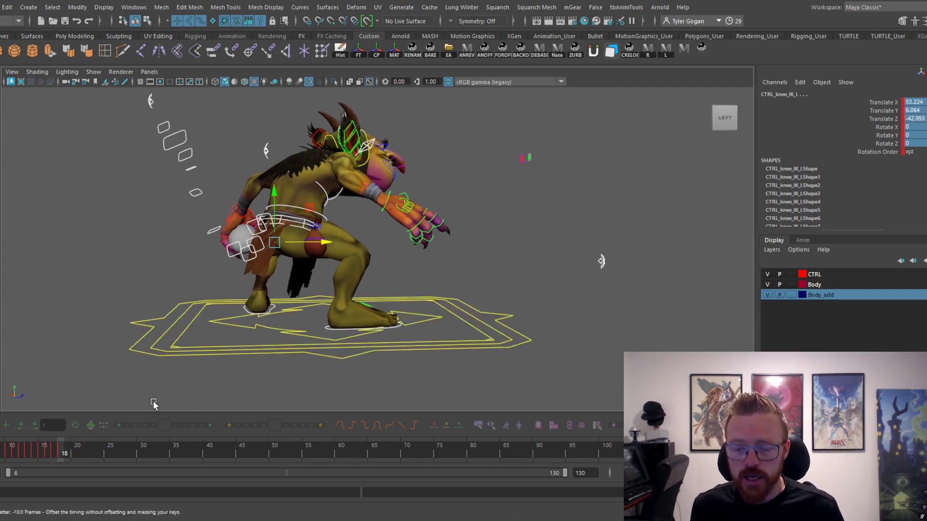
pyautogui.moveTo(325, 239); pyautogui.dragTo(336, 240)
pyautogui.press('s')
pyautogui.click(55, 448)
pyautogui.moveTo(55, 447); pyautogui.dragTo(58, 451)
pyautogui.moveTo(337, 244); pyautogui.dragTo(335, 243)
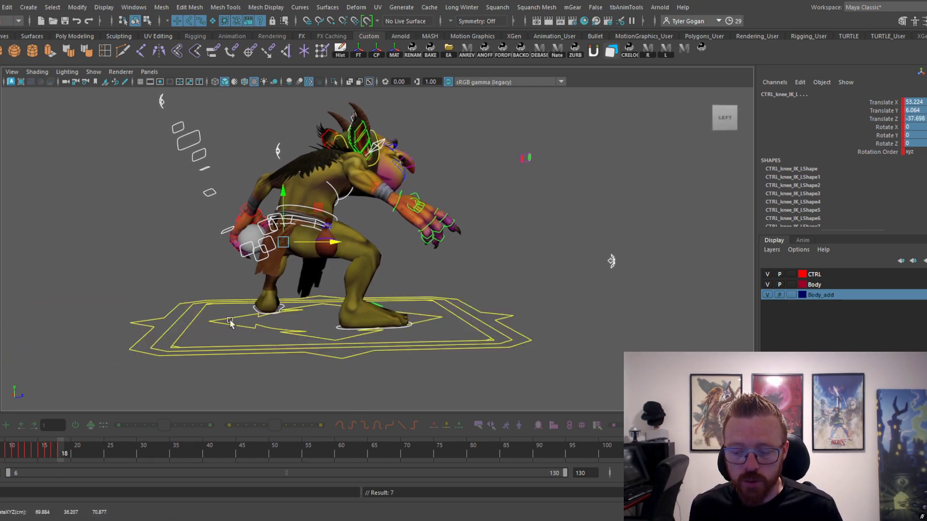
# - Compare the goblin's placement between frames 17 and 18
pyautogui.moveTo(60, 452)
pyautogui.mouseDown()
pyautogui.moveTo(47, 448)
pyautogui.moveTo(62, 447)
pyautogui.mouseUp()
pyautogui.keyDown('alt'); pyautogui.moveTo(271, 300); pyautogui.dragTo(212, 299, button='right'); pyautogui.keyUp('alt')
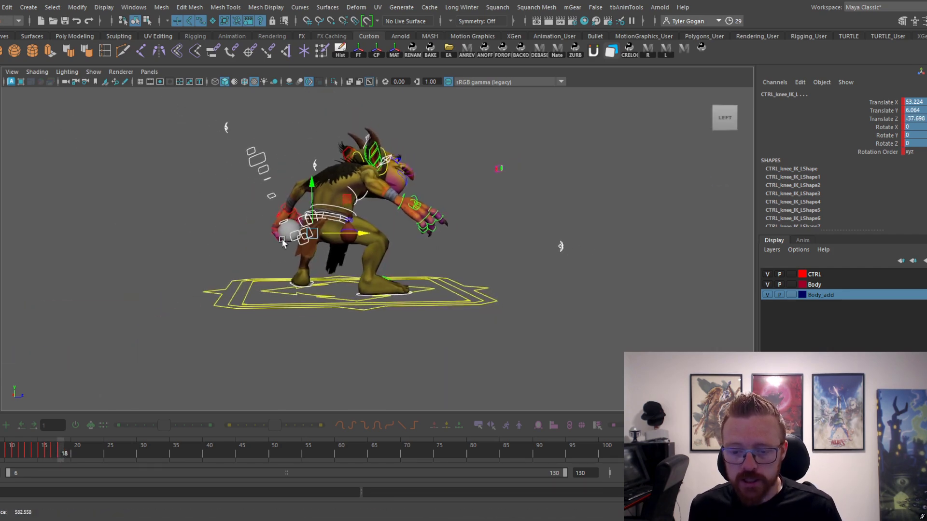
pyautogui.moveTo(58, 455); pyautogui.dragTo(61, 450)
pyautogui.keyDown('alt'); pyautogui.moveTo(416, 185); pyautogui.dragTo(301, 173, button='right'); pyautogui.keyUp('alt')
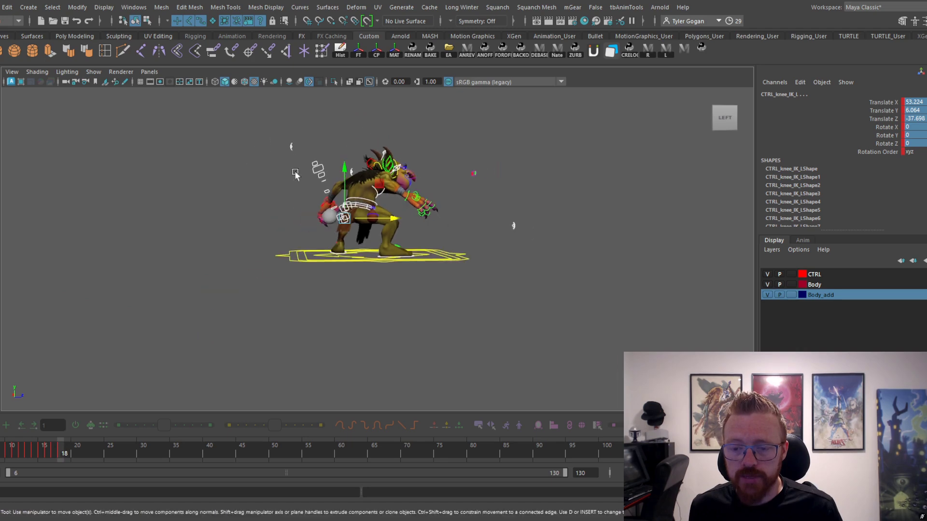
# - Select all rig controls, delete their keys at frame 18, and key the forward pose at frame 17
pyautogui.moveTo(188, 113); pyautogui.dragTo(538, 318)
pyautogui.keyDown('alt'); pyautogui.moveTo(317, 215); pyautogui.dragTo(405, 231, button='right'); pyautogui.keyUp('alt')
pyautogui.click(52, 453)
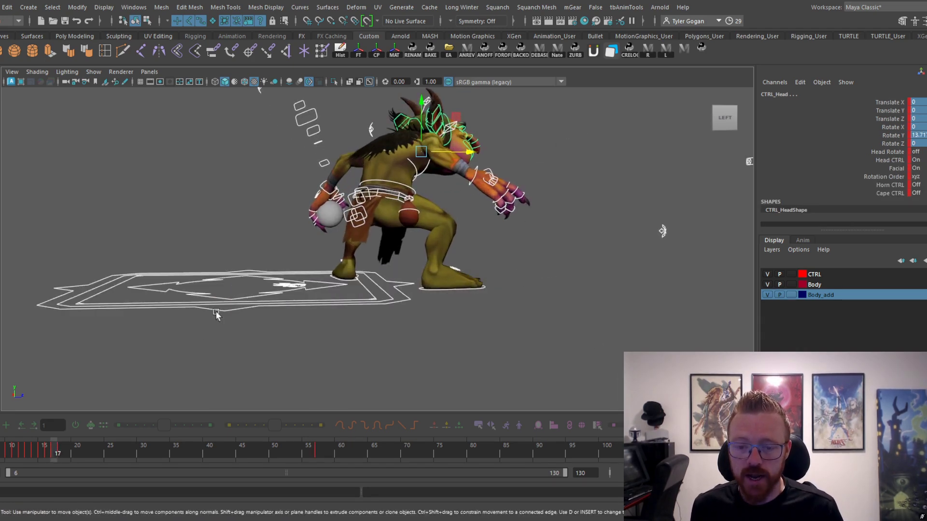
pyautogui.keyDown('alt'); pyautogui.moveTo(333, 217); pyautogui.dragTo(352, 240, button='right'); pyautogui.keyUp('alt')
pyautogui.keyDown('alt'); pyautogui.moveTo(290, 267); pyautogui.dragTo(225, 303, button='right'); pyautogui.keyUp('alt')
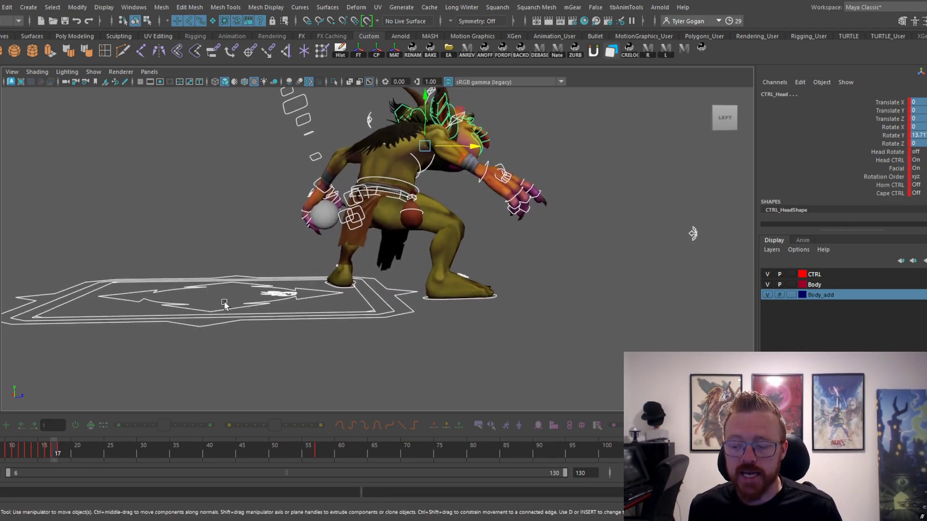
pyautogui.click(60, 453)
pyautogui.press('Delete')
pyautogui.click(52, 455)
pyautogui.moveTo(51, 454)
pyautogui.mouseDown()
pyautogui.moveTo(21, 460)
pyautogui.moveTo(50, 450)
pyautogui.mouseUp()
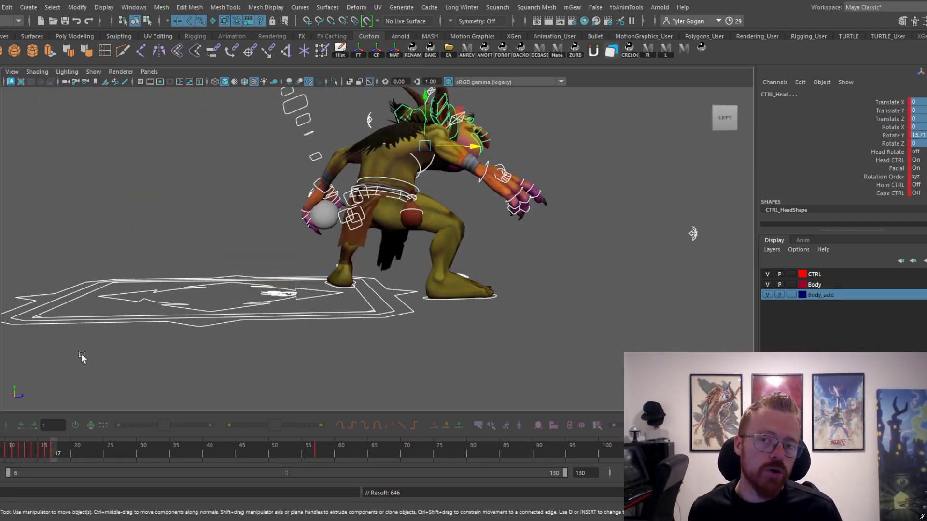
# - Review the lunge between frames 14 and 18 from several angles and select the left foot IK control at frame 15
pyautogui.moveTo(94, 456); pyautogui.dragTo(43, 455)
pyautogui.keyDown('alt'); pyautogui.moveTo(193, 377); pyautogui.dragTo(283, 293); pyautogui.keyUp('alt')
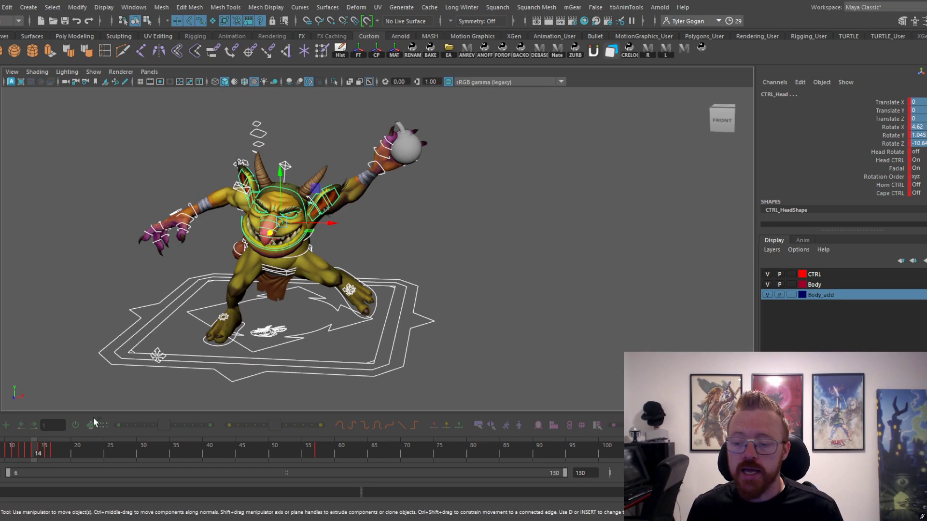
pyautogui.moveTo(32, 453); pyautogui.dragTo(62, 451)
pyautogui.keyDown('alt'); pyautogui.moveTo(364, 313); pyautogui.dragTo(347, 284); pyautogui.keyUp('alt')
pyautogui.scroll(2, 338, 290)
pyautogui.click(294, 324)
pyautogui.moveTo(61, 451); pyautogui.dragTo(43, 454)
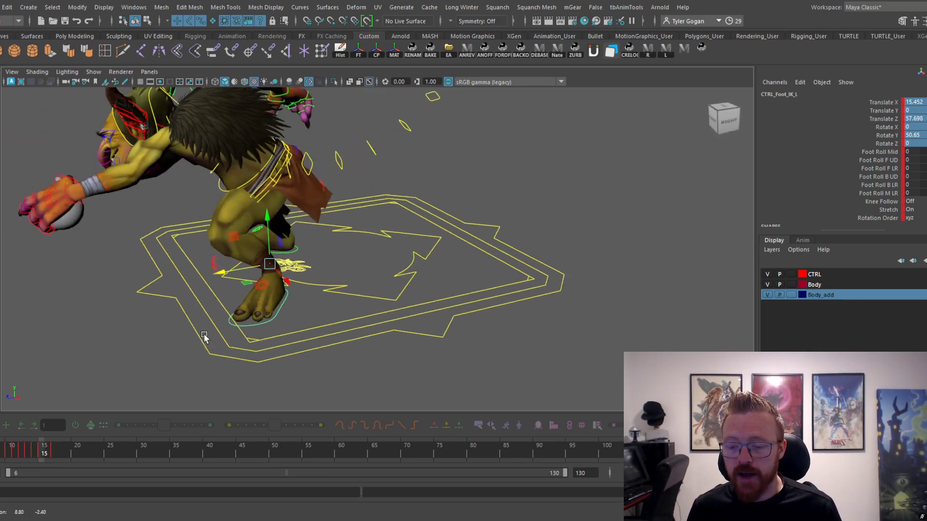
# - Move the left foot IK control back to Translate Z 49.375 at frame 15 and adjust its placement at frame 17
pyautogui.keyDown('alt'); pyautogui.moveTo(204, 334); pyautogui.dragTo(190, 321); pyautogui.keyUp('alt')
pyautogui.moveTo(205, 266); pyautogui.dragTo(228, 266)
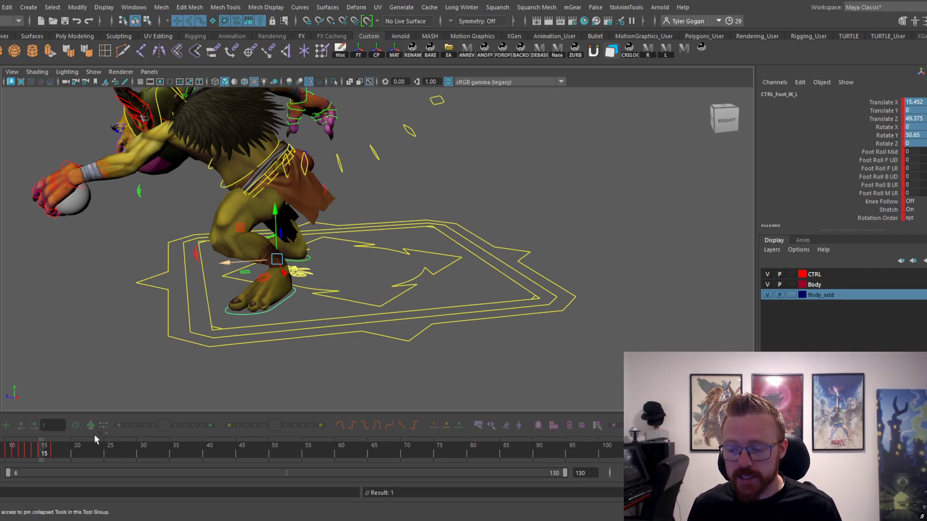
pyautogui.moveTo(45, 451)
pyautogui.mouseDown()
pyautogui.moveTo(71, 447)
pyautogui.moveTo(54, 451)
pyautogui.mouseUp()
pyautogui.moveTo(226, 263)
pyautogui.mouseDown()
pyautogui.moveTo(215, 256)
pyautogui.moveTo(232, 277)
pyautogui.mouseUp()
pyautogui.press('e')
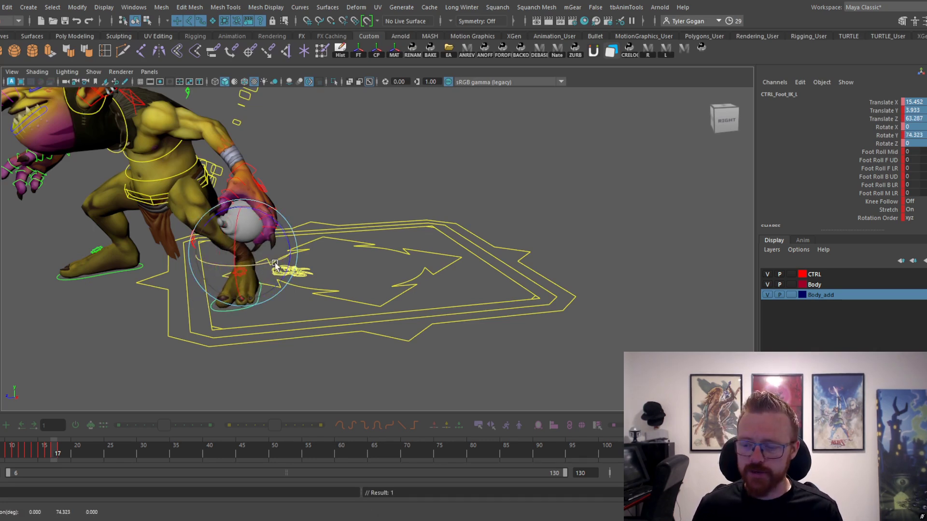
# - Try lowering the pelvis control to Translate Y -24.365 at frame 17 and undo the pelvis changes
pyautogui.moveTo(44, 451)
pyautogui.mouseDown()
pyautogui.moveTo(63, 452)
pyautogui.moveTo(50, 442)
pyautogui.moveTo(33, 458)
pyautogui.moveTo(22, 454)
pyautogui.moveTo(77, 459)
pyautogui.moveTo(41, 466)
pyautogui.moveTo(54, 466)
pyautogui.mouseUp()
pyautogui.moveTo(148, 202)
pyautogui.keyDown('alt'); pyautogui.mouseDown()
pyautogui.moveTo(155, 250)
pyautogui.moveTo(155, 192)
pyautogui.mouseUp(); pyautogui.keyUp('alt')
pyautogui.click(154, 192)
pyautogui.press('w')
pyautogui.moveTo(168, 143); pyautogui.dragTo(172, 150)
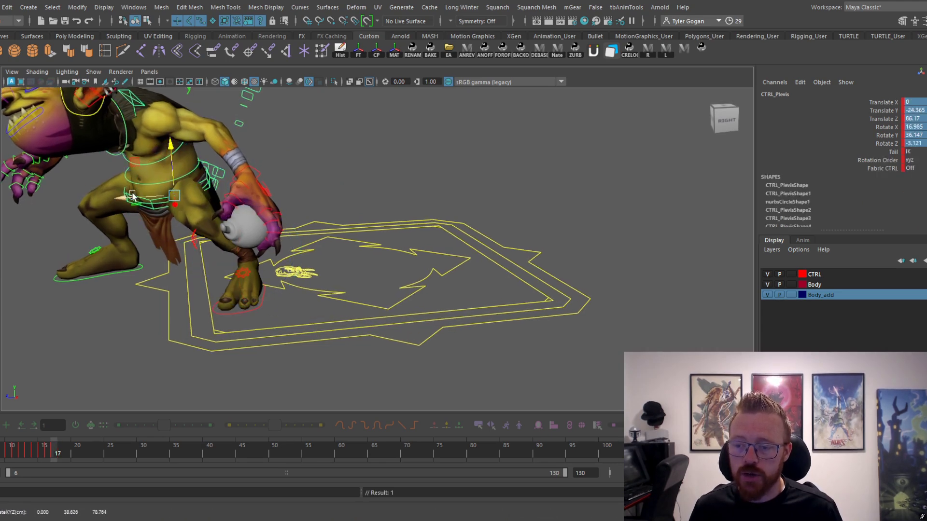
pyautogui.moveTo(118, 197); pyautogui.dragTo(125, 249)
pyautogui.moveTo(45, 450)
pyautogui.mouseDown()
pyautogui.moveTo(72, 459)
pyautogui.moveTo(39, 452)
pyautogui.moveTo(59, 450)
pyautogui.mouseUp()
pyautogui.hotkey('ctrl', 'z')
pyautogui.hotkey('ctrl', 'z')
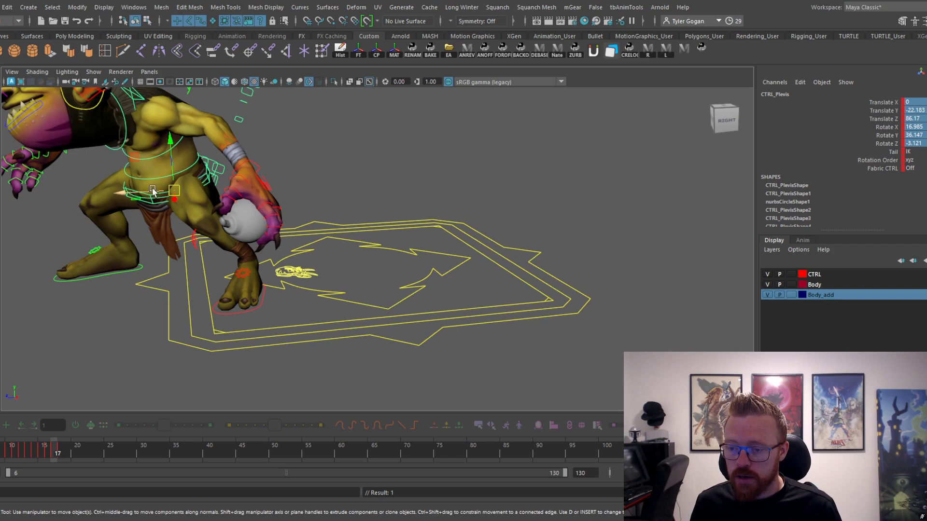
# - Review the body's motion between frames 12 and 17, and examine the frame 14 pose from the front
pyautogui.moveTo(147, 192); pyautogui.dragTo(159, 192)
pyautogui.moveTo(63, 463); pyautogui.dragTo(18, 477)
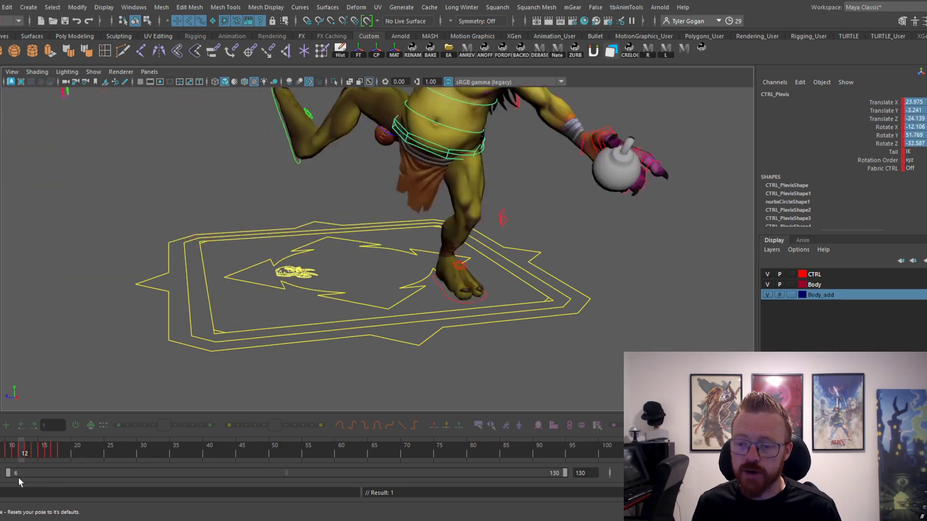
pyautogui.scroll(-4, 201, 265)
pyautogui.keyDown('alt'); pyautogui.moveTo(201, 265); pyautogui.dragTo(314, 211); pyautogui.keyUp('alt')
pyautogui.keyDown('alt'); pyautogui.moveTo(314, 211); pyautogui.dragTo(242, 315, button='middle'); pyautogui.keyUp('alt')
pyautogui.moveTo(23, 453)
pyautogui.mouseDown()
pyautogui.moveTo(3, 453)
pyautogui.moveTo(62, 451)
pyautogui.moveTo(27, 460)
pyautogui.moveTo(35, 457)
pyautogui.mouseUp()
pyautogui.scroll(3, 193, 321)
pyautogui.keyDown('alt'); pyautogui.moveTo(251, 287); pyautogui.dragTo(259, 269); pyautogui.keyUp('alt')
pyautogui.keyDown('alt'); pyautogui.moveTo(310, 314); pyautogui.dragTo(347, 313, button='right'); pyautogui.keyUp('alt')
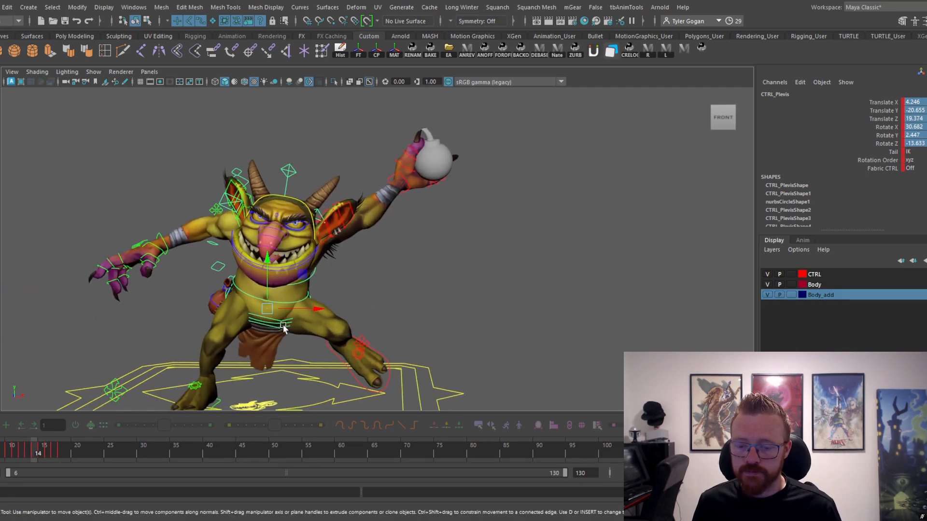
# - Tilt the pelvis control at frame 14 and shift it slightly upward
pyautogui.press('e')
pyautogui.moveTo(303, 284); pyautogui.dragTo(291, 276)
pyautogui.press('w')
pyautogui.moveTo(288, 309); pyautogui.dragTo(272, 270)
# - Reposition the left hand IK control that holds the bomb at frame 14
pyautogui.click(401, 168)
pyautogui.moveTo(401, 156)
pyautogui.mouseDown()
pyautogui.moveTo(370, 168)
pyautogui.moveTo(406, 167)
pyautogui.mouseUp()
pyautogui.press('e')
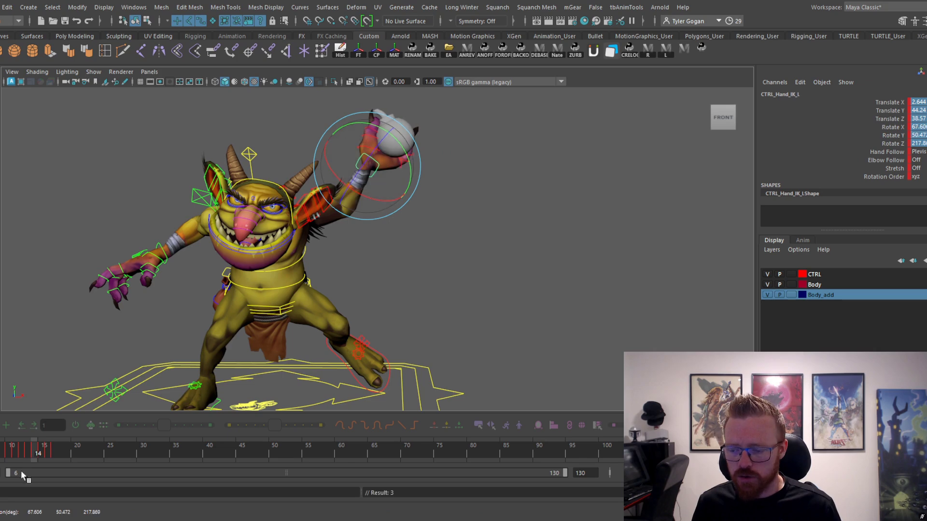
# - Select all rig controls, start the playback range at frame 0, and spread the early poses to frames 5, 11, 15 and 20
pyautogui.moveTo(28, 447); pyautogui.dragTo(77, 446)
pyautogui.keyDown('alt'); pyautogui.moveTo(338, 285); pyautogui.dragTo(213, 208, button='right'); pyautogui.keyUp('alt')
pyautogui.moveTo(144, 161); pyautogui.dragTo(389, 314)
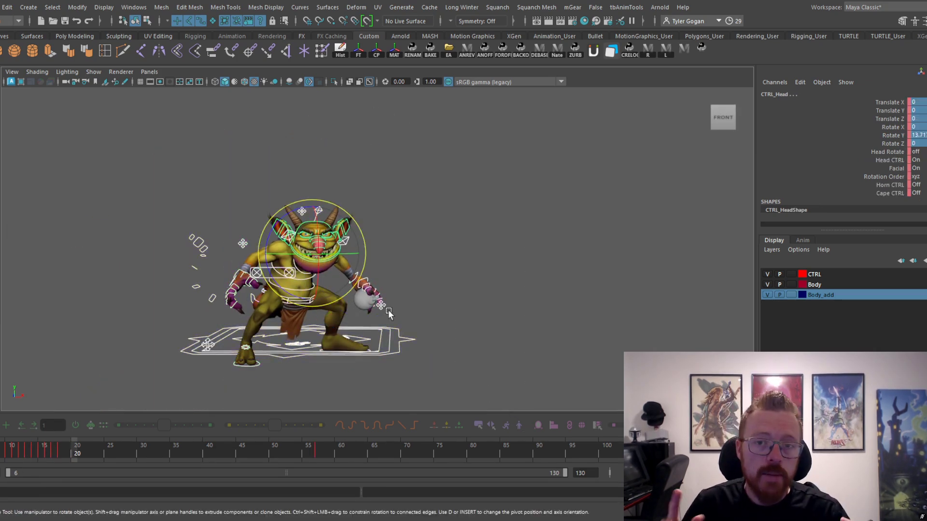
pyautogui.moveTo(45, 450); pyautogui.dragTo(0, 450)
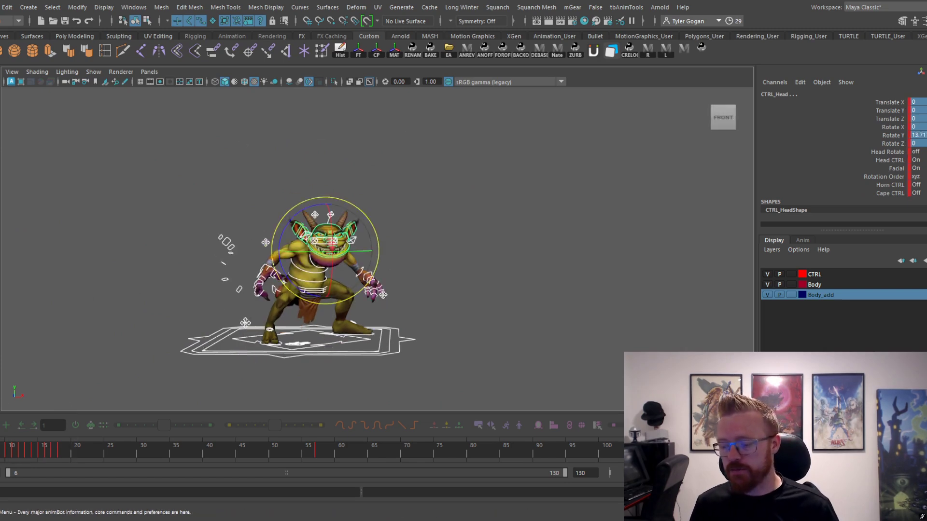
pyautogui.moveTo(62, 452); pyautogui.dragTo(519, 454)
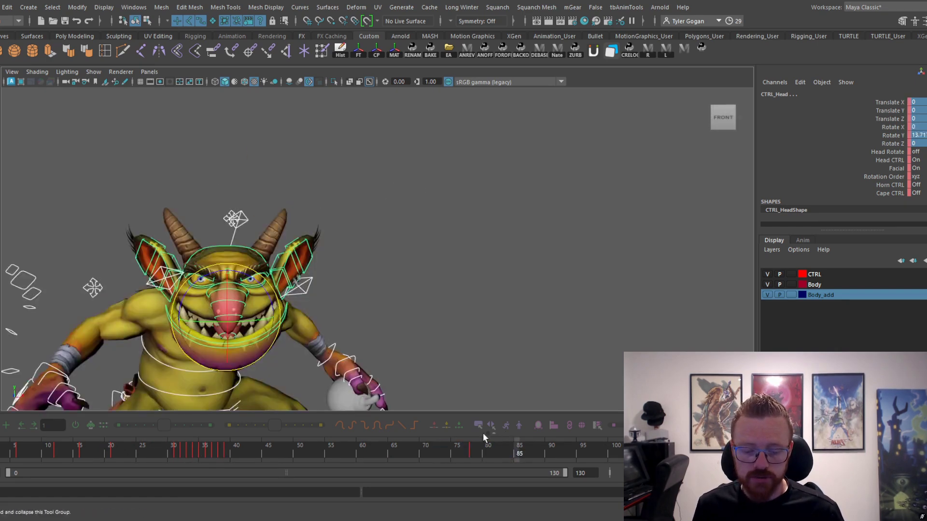
# - Place a pose key at frame 32 and offset the clustered keys that follow it five frames later
pyautogui.moveTo(170, 456)
pyautogui.mouseDown()
pyautogui.moveTo(192, 449)
pyautogui.moveTo(104, 458)
pyautogui.moveTo(174, 459)
pyautogui.moveTo(166, 452)
pyautogui.moveTo(175, 450)
pyautogui.mouseUp()
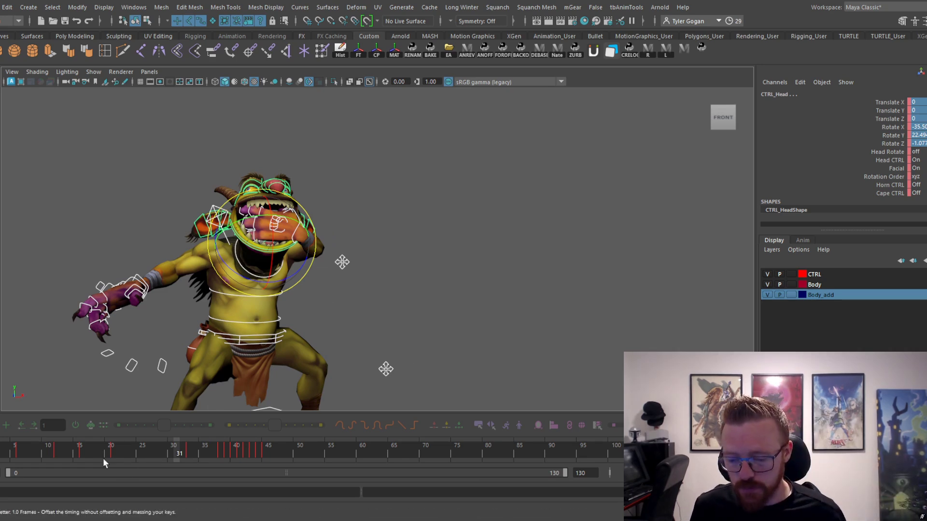
pyautogui.click(212, 450)
pyautogui.moveTo(213, 450); pyautogui.dragTo(228, 449)
pyautogui.hotkey('alt', 'Right')
pyautogui.hotkey('alt', 'Right')
pyautogui.hotkey('alt', 'Right')
pyautogui.hotkey('alt', 'Right')
pyautogui.hotkey('alt', 'Right')
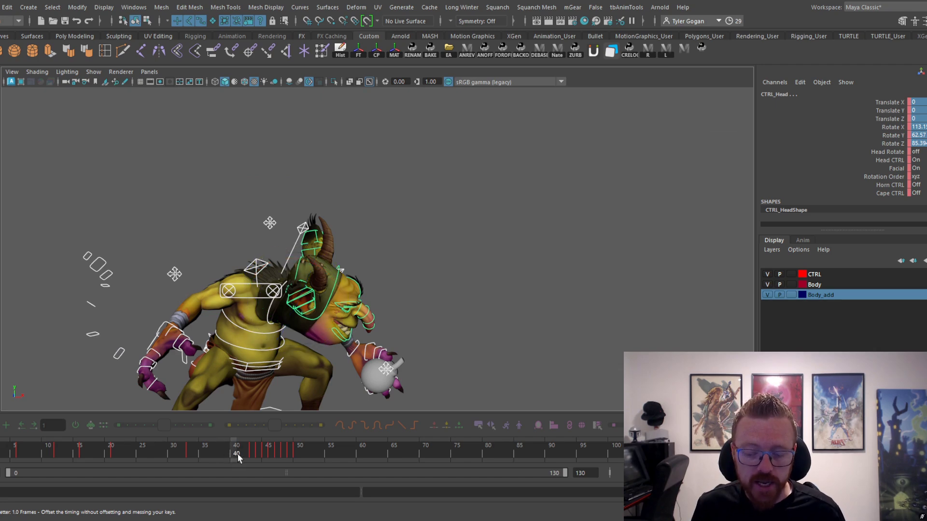
# - Offset the clustered keys following frame 40 three frames later
pyautogui.click(196, 454)
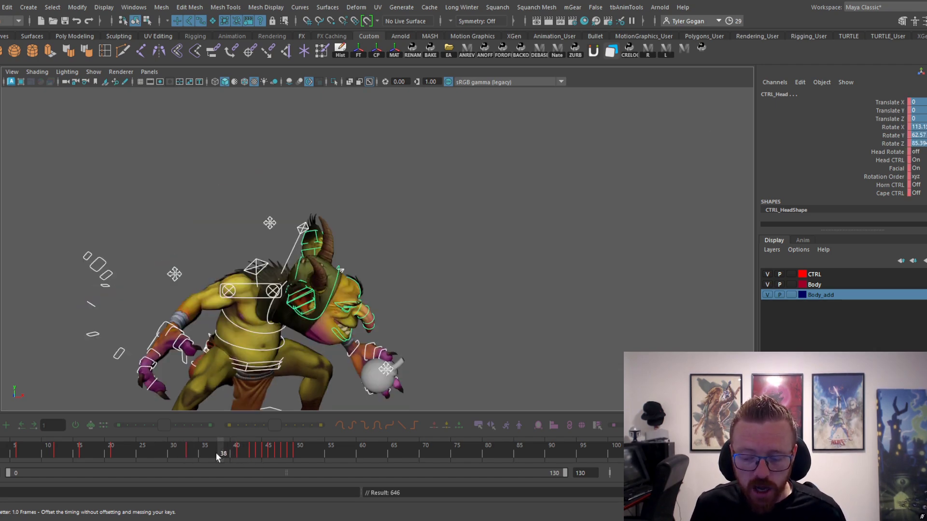
pyautogui.click(254, 453)
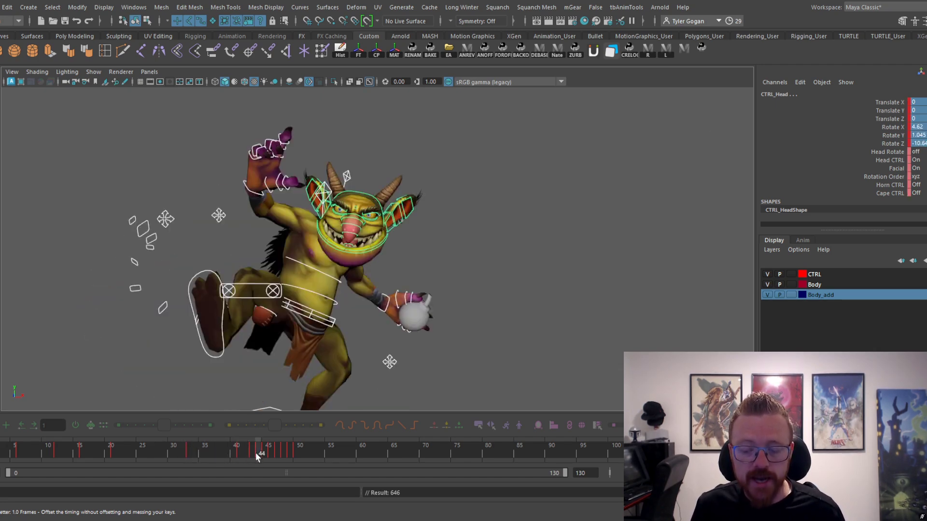
pyautogui.click(246, 454)
pyautogui.hotkey('alt', 'Right')
pyautogui.hotkey('alt', 'Right')
pyautogui.hotkey('alt', 'Right')
pyautogui.moveTo(251, 452); pyautogui.dragTo(270, 453)
pyautogui.hotkey('ctrl', 'alt', 'Right')
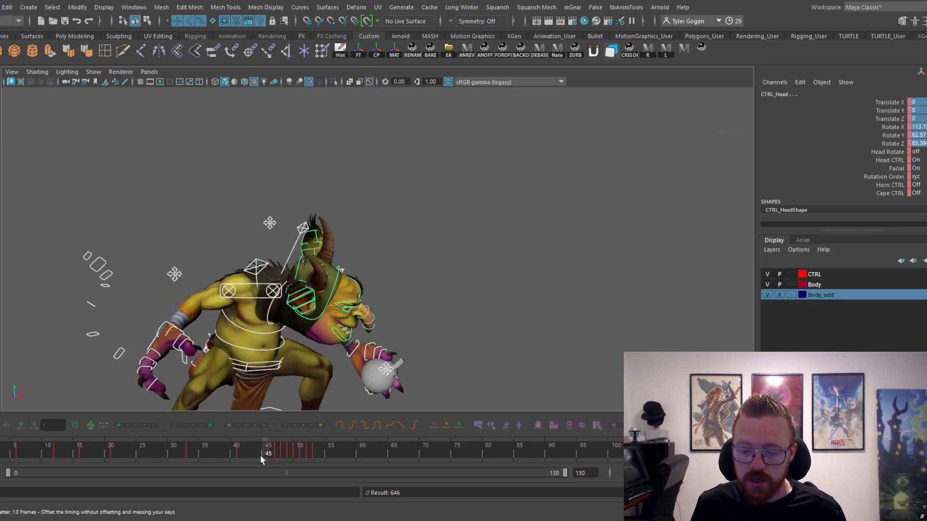
# - Spread the poses from frame 46 onward, offsetting the remaining key cluster to start at about frame 61
pyautogui.moveTo(278, 454); pyautogui.dragTo(277, 450)
pyautogui.scroll(3, 367, 347)
pyautogui.hotkey('ctrl', 'alt', 'Right')
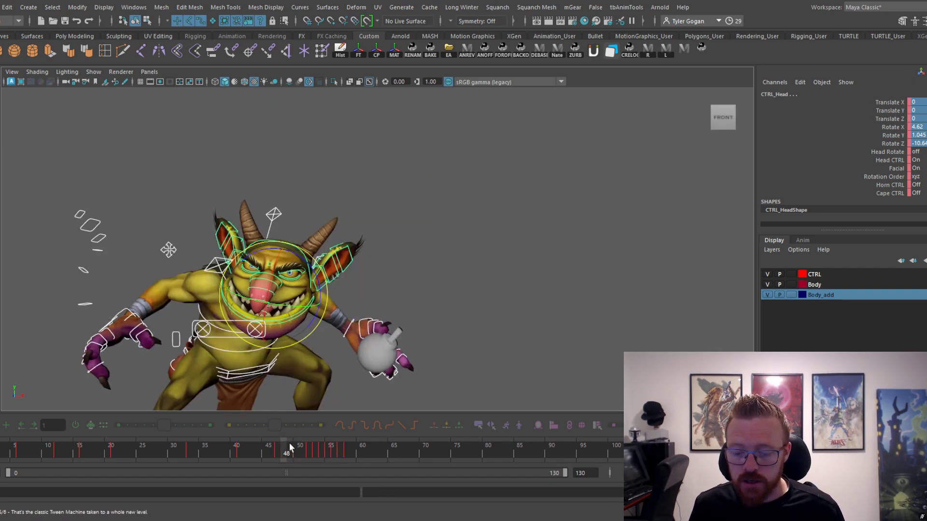
pyautogui.hotkey('ctrl', 'alt', 'Right')
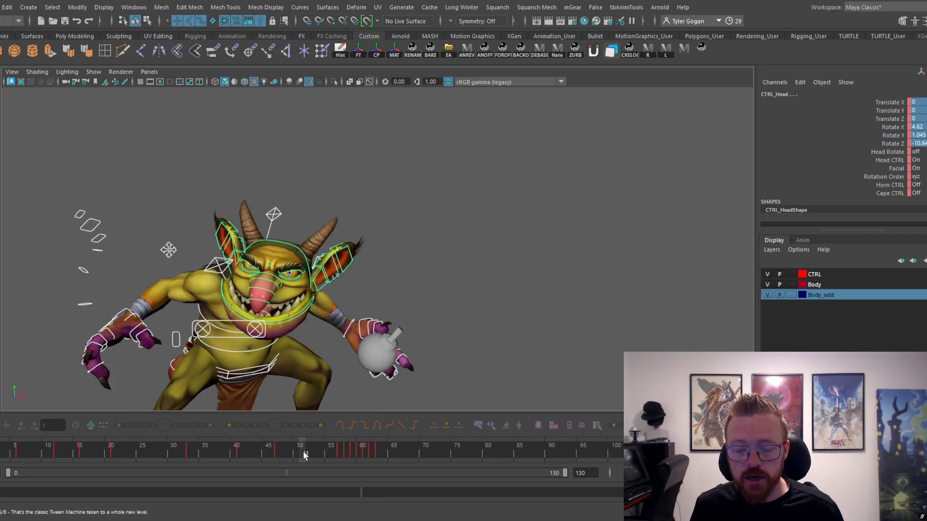
pyautogui.moveTo(305, 455); pyautogui.dragTo(340, 454)
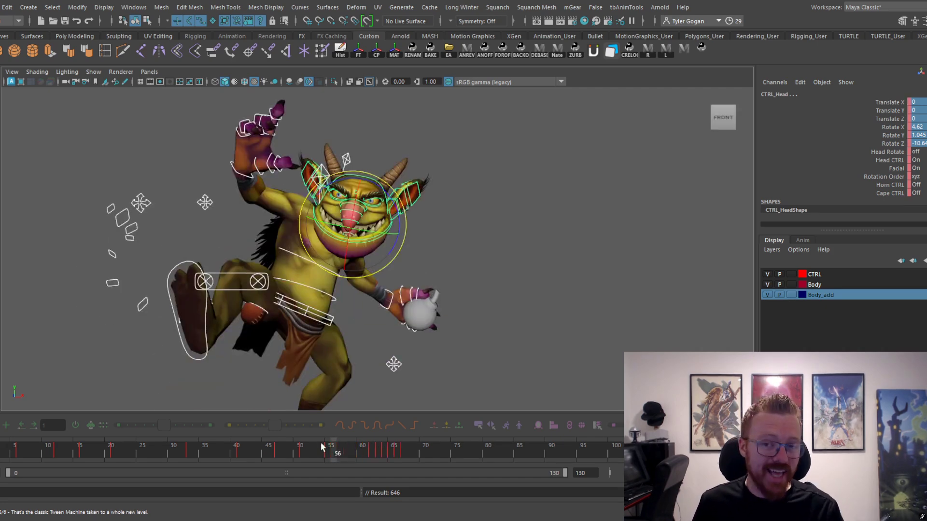
# - Space out the last poses with keys between about frames 61 and 90
pyautogui.moveTo(319, 436); pyautogui.dragTo(429, 450)
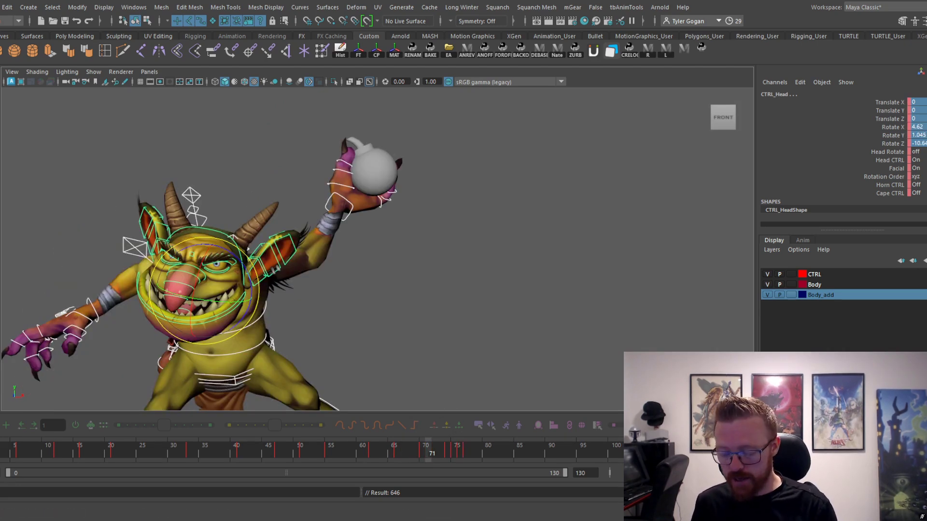
pyautogui.press('.')
pyautogui.press('.')
pyautogui.press('.')
pyautogui.press('.')
pyautogui.press('.')
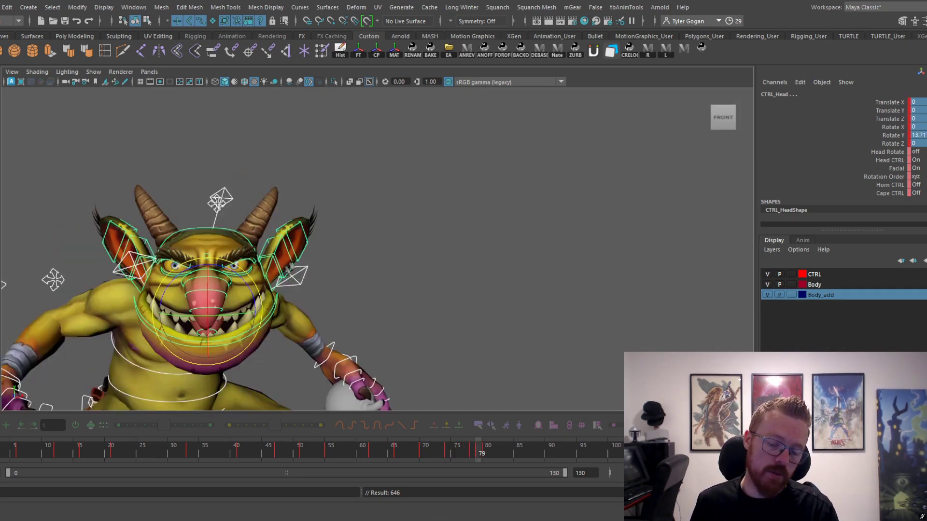
pyautogui.press('.')
pyautogui.press('.')
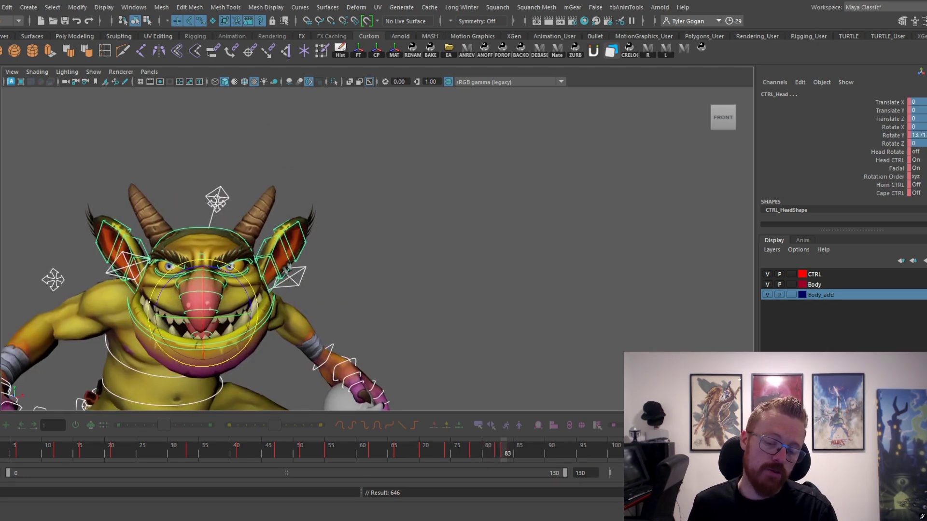
pyautogui.hotkey('alt', '.')
pyautogui.hotkey('alt', '.')
pyautogui.hotkey('alt', '.')
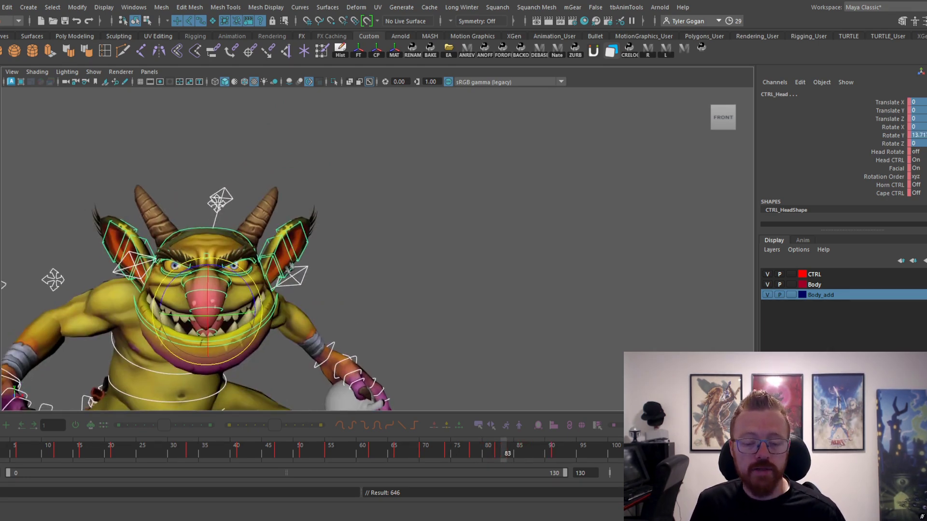
# - Play back the retimed animation from the start and review the pose timing
pyautogui.moveTo(502, 452); pyautogui.dragTo(7, 455)
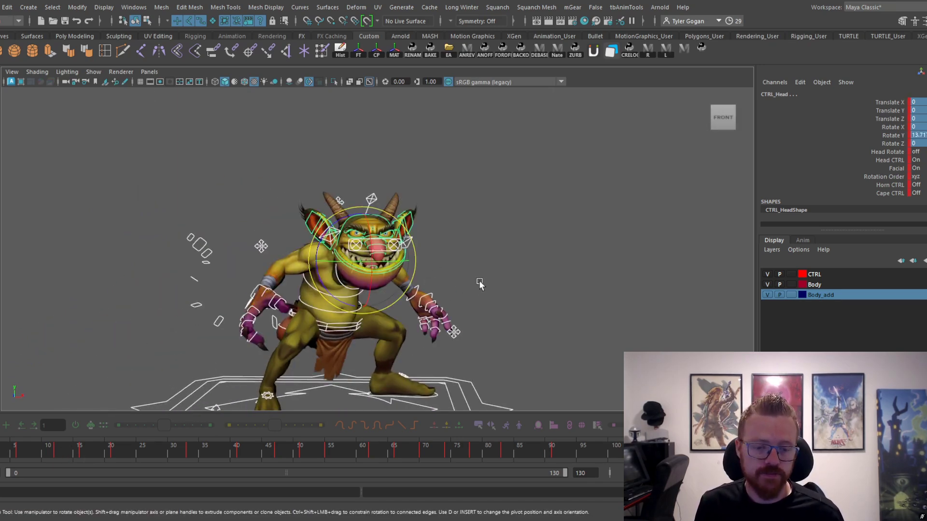
pyautogui.hotkey('alt', 'v')
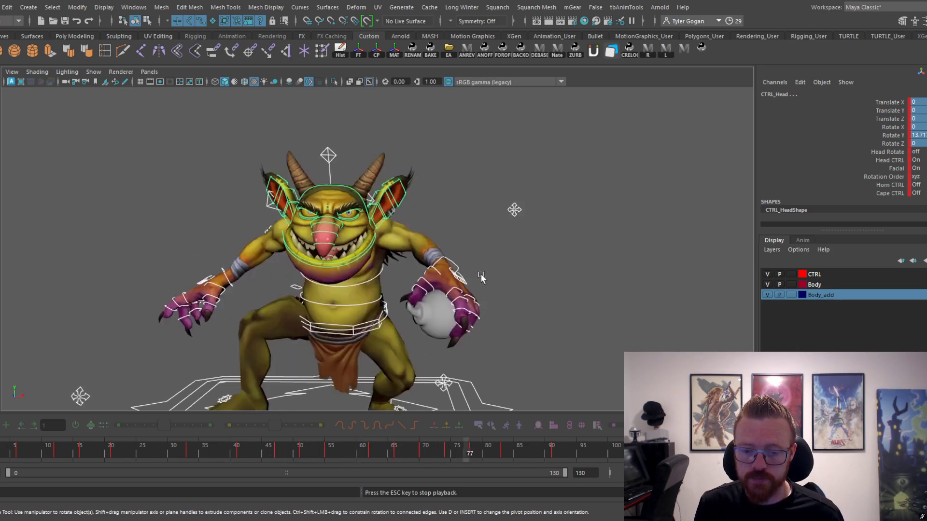
pyautogui.press('Escape')
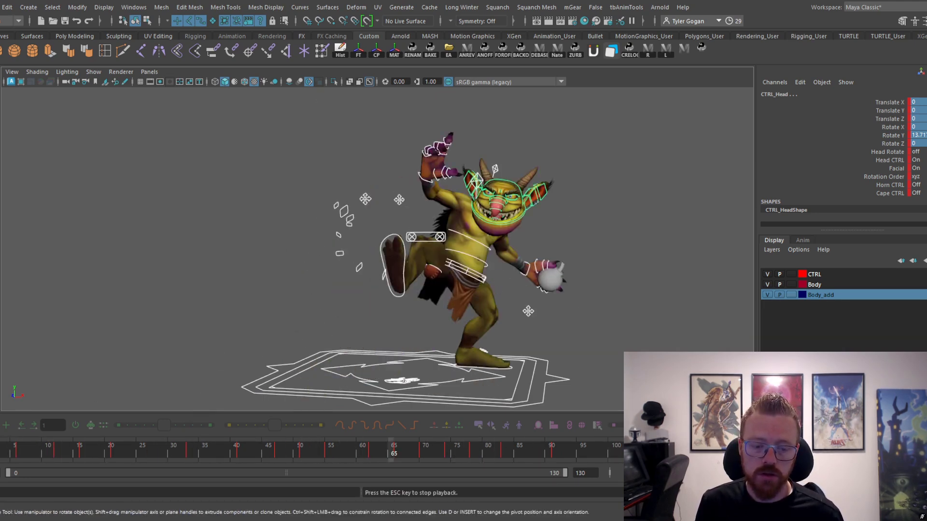
pyautogui.press('Escape')
# - Select the bomb sphere in the goblin's hand and delete its keys around frames 40 and 50
pyautogui.click(550, 314)
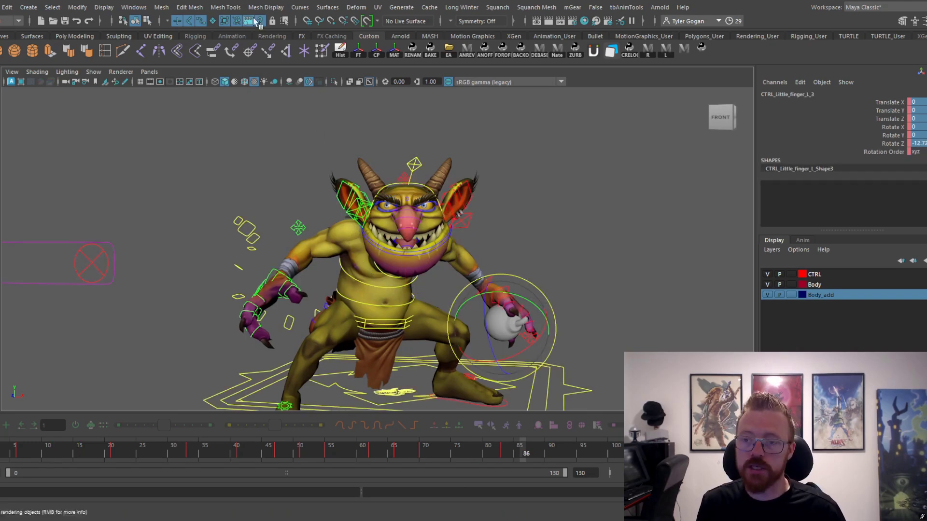
pyautogui.click(505, 324)
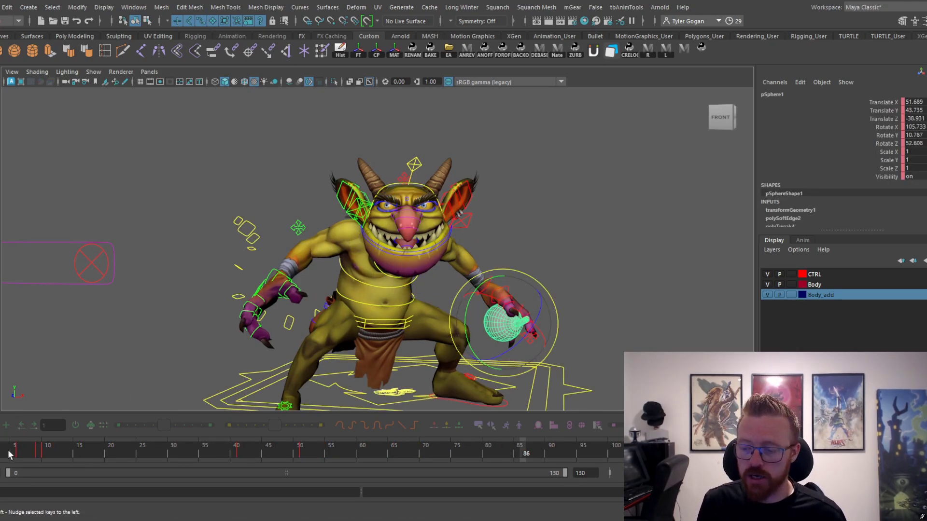
pyautogui.moveTo(9, 453); pyautogui.dragTo(332, 459)
pyautogui.keyDown('shift'); pyautogui.moveTo(214, 452); pyautogui.dragTo(356, 452); pyautogui.keyUp('shift')
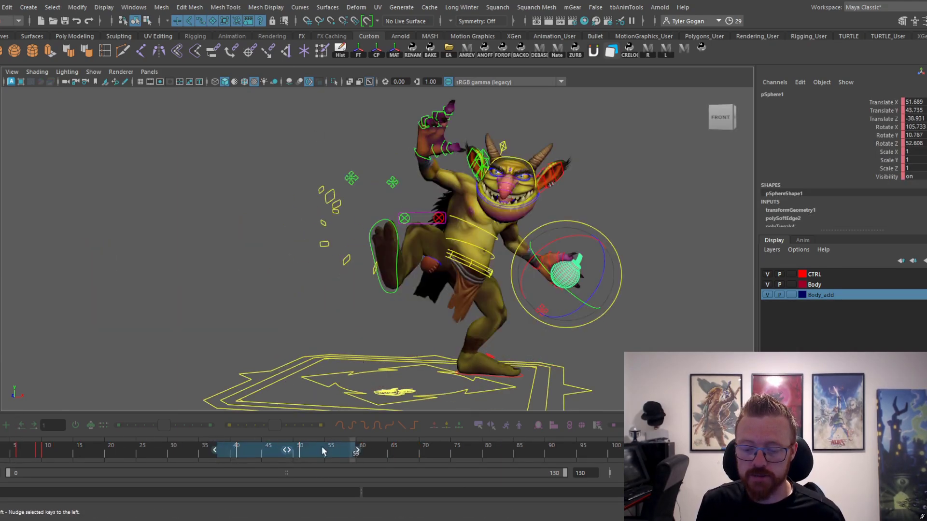
pyautogui.press('Delete')
# - Key the bomb at frame 20 and clear its keys before frame 10, leaving keys at frames 19 and 20
pyautogui.moveTo(21, 451); pyautogui.dragTo(115, 456)
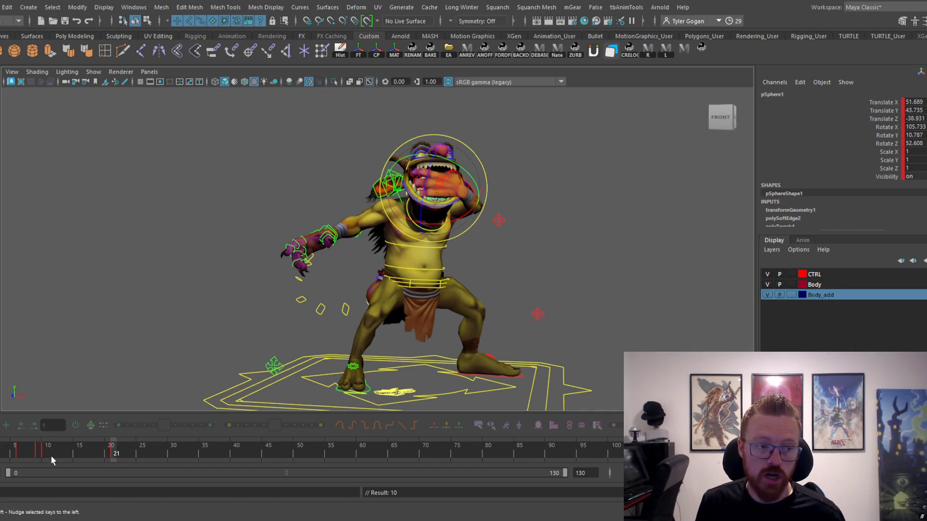
pyautogui.click(106, 455)
pyautogui.press('s')
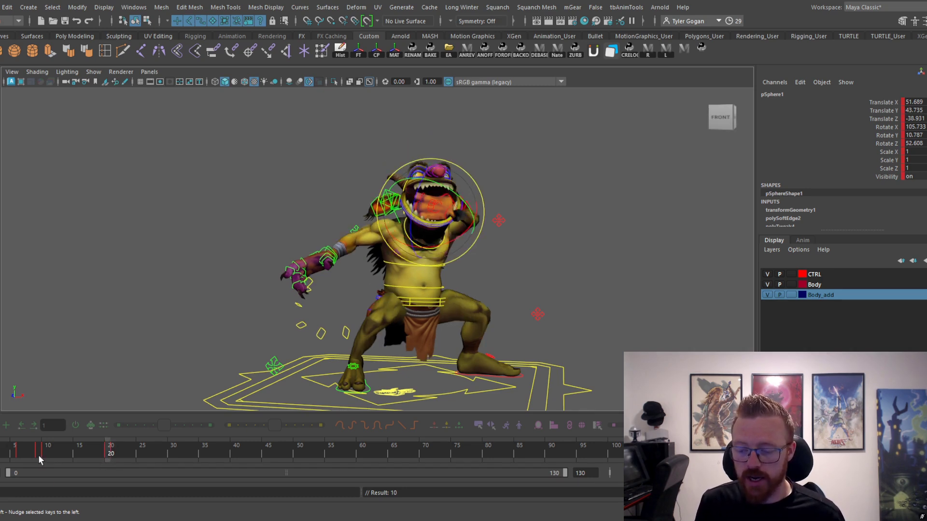
pyautogui.click(57, 454)
pyautogui.moveTo(57, 453)
pyautogui.keyDown('shift'); pyautogui.mouseDown()
pyautogui.moveTo(16, 453)
pyautogui.moveTo(45, 454)
pyautogui.mouseUp(); pyautogui.keyUp('shift')
pyautogui.press('Delete')
pyautogui.click(84, 454)
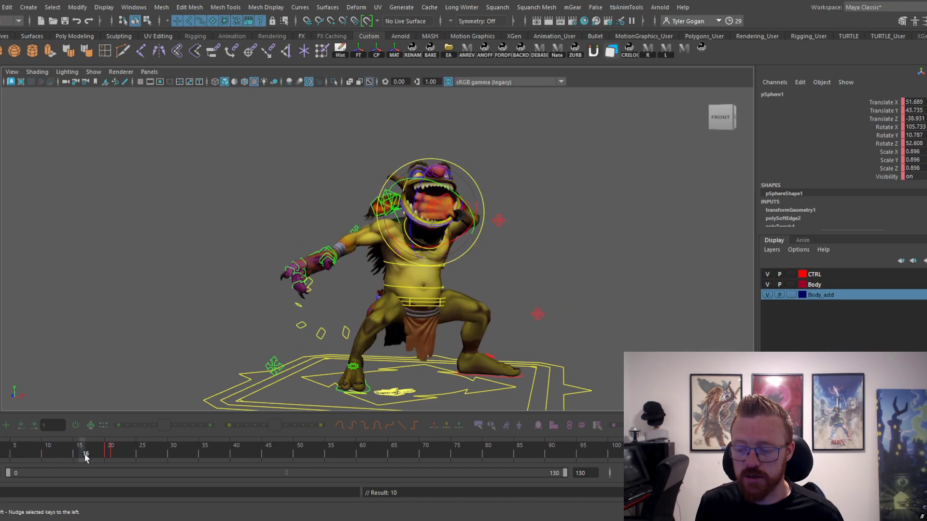
# - Set the bomb's Scale X, Y and Z to 0 ahead of frame 20 and check the opening frames
pyautogui.click(109, 453)
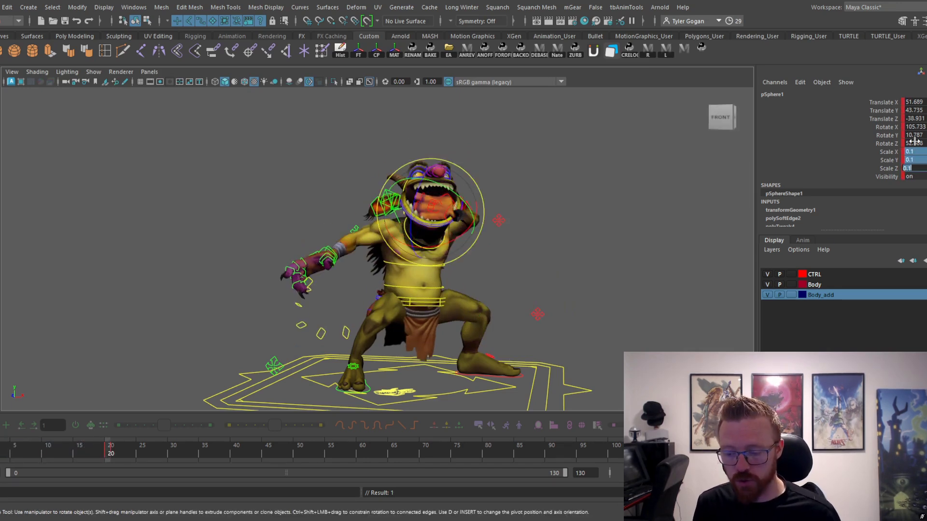
pyautogui.moveTo(106, 454); pyautogui.dragTo(1, 447)
pyautogui.scroll(-3, 325, 236)
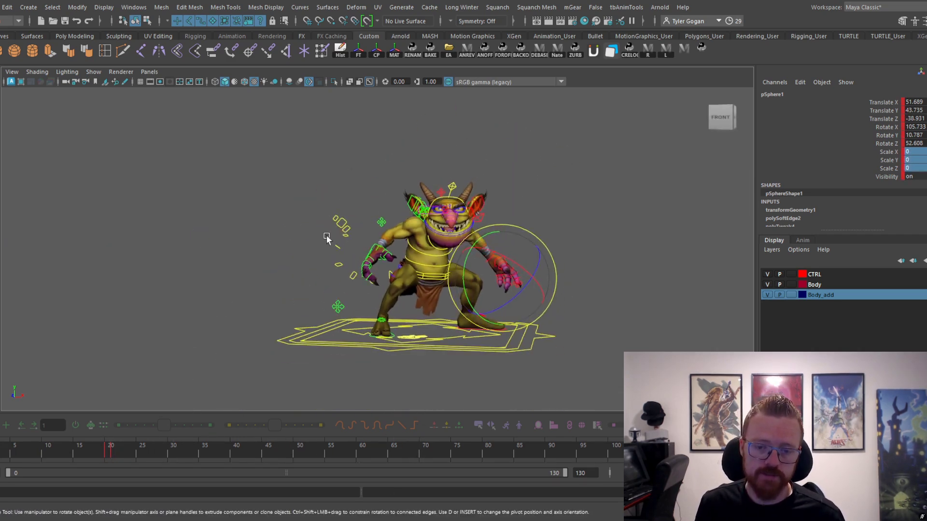
# - Play back the animation with the rig controls hidden and review the goblin's motion with the bomb
pyautogui.hotkey('alt', 'v')
pyautogui.hotkey('alt', '1')
pyautogui.scroll(2, 472, 228)
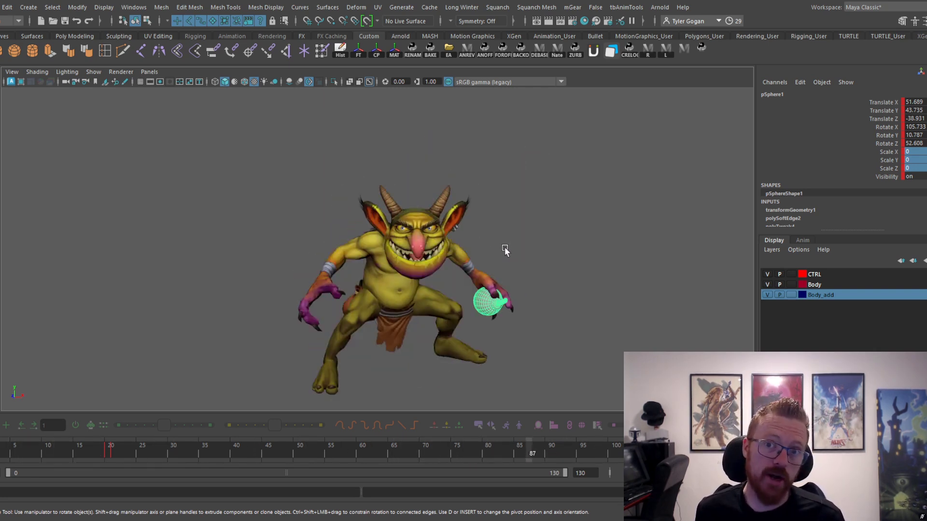
pyautogui.click(546, 221)
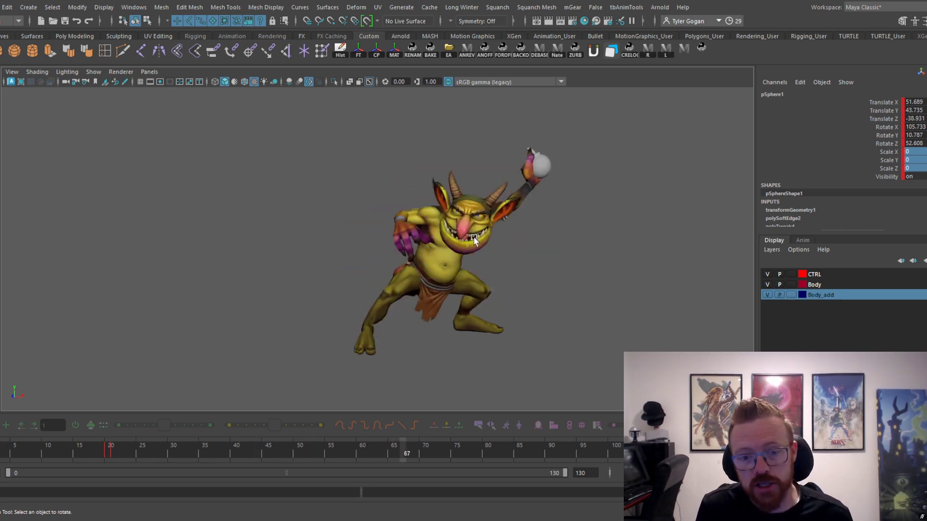
# - Replay the bomb-throw animation and bring the rig controls back into view
pyautogui.press('Escape')
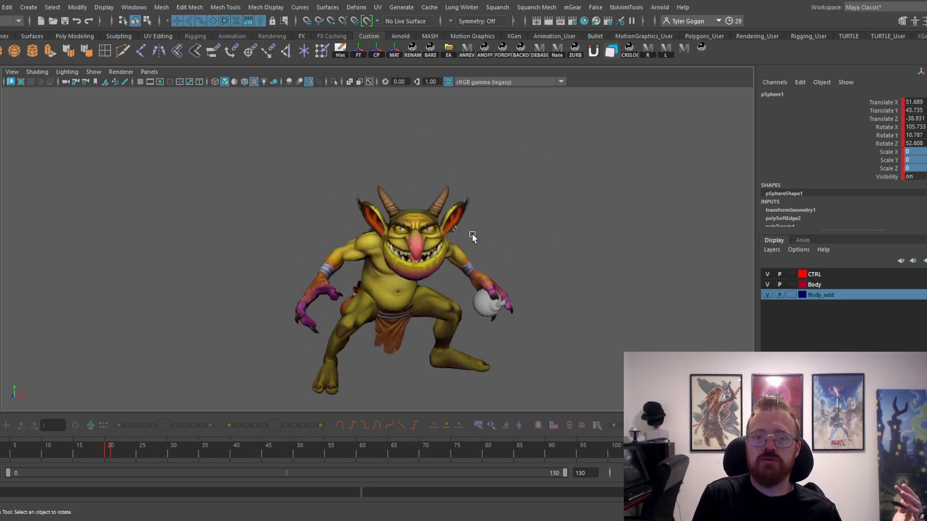
pyautogui.hotkey('alt', 'v')
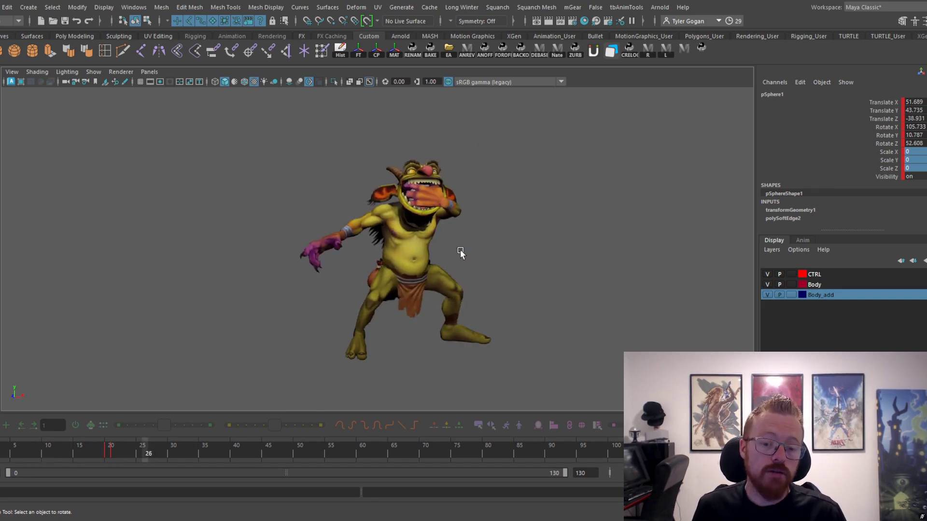
pyautogui.hotkey('alt', '1')
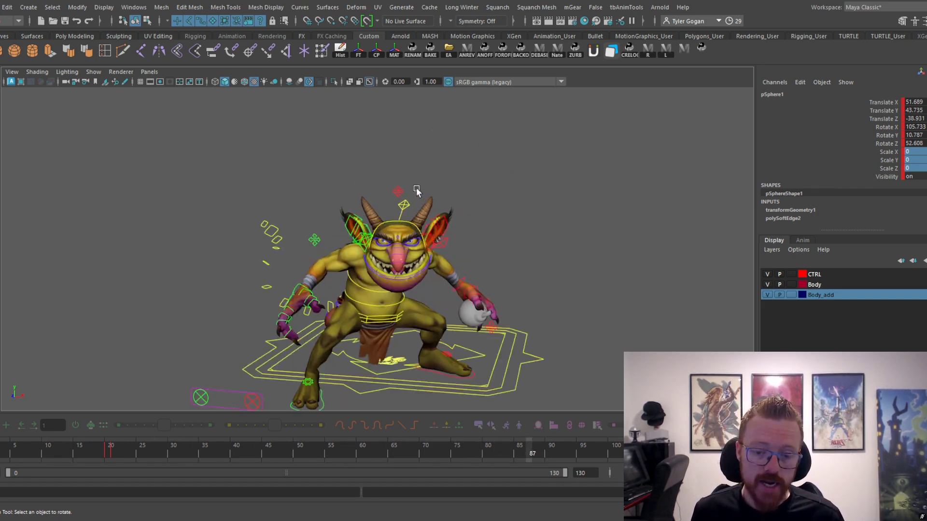
pyautogui.hotkey('alt', 'v')
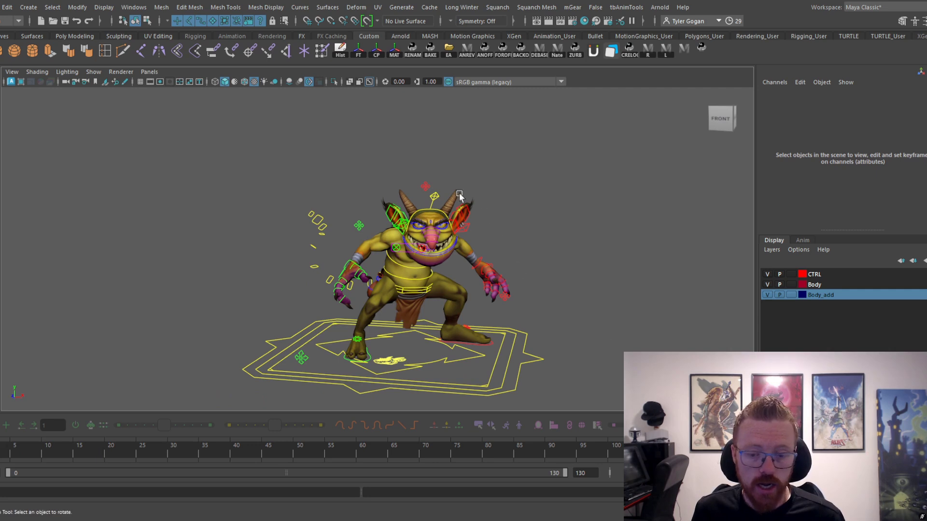
# - Turn off surface picking and select all of the goblin's rig controls without the body mesh or bomb
pyautogui.moveTo(218, 130); pyautogui.dragTo(620, 311)
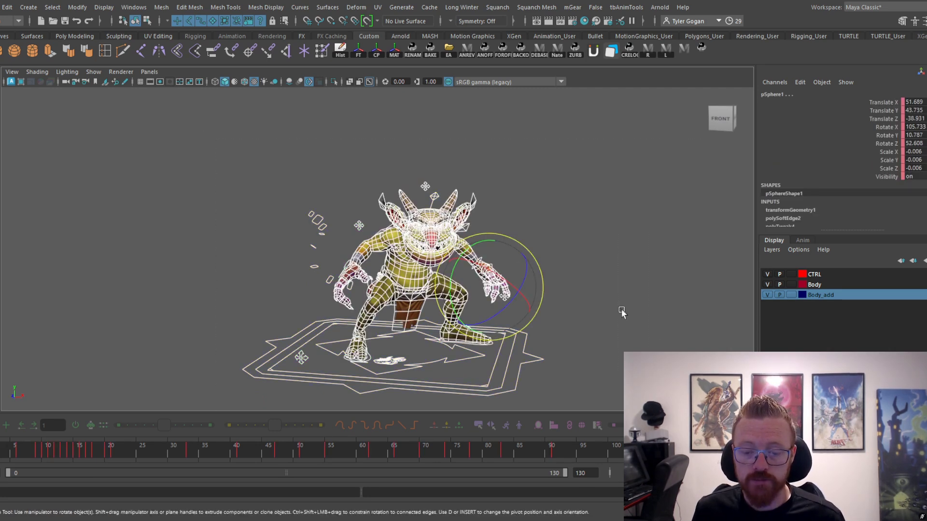
pyautogui.click(217, 23)
pyautogui.click(319, 141)
pyautogui.moveTo(236, 191); pyautogui.dragTo(642, 381)
pyautogui.moveTo(221, 159); pyautogui.dragTo(607, 370)
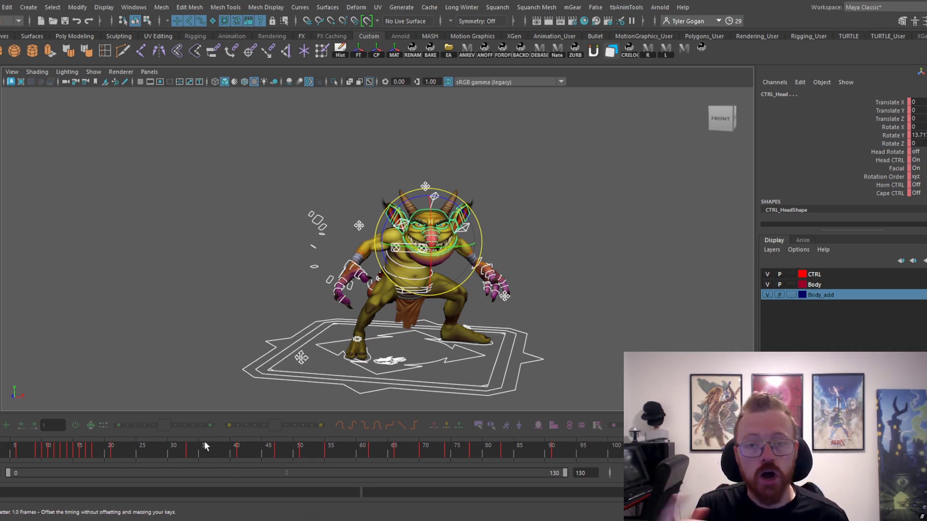
# - Clear the surplus early keys on the selected controls, leaving keys at frames 5, 11, 15 and 20
pyautogui.click(33, 453)
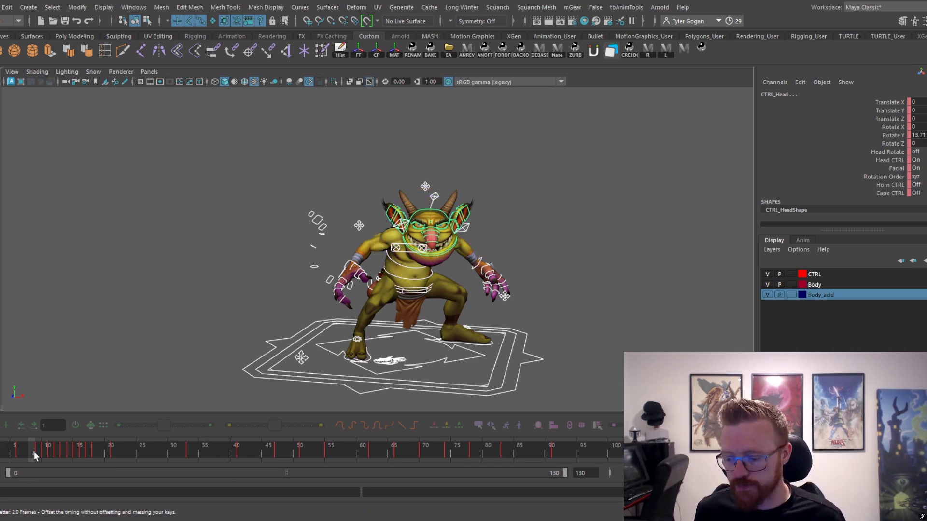
pyautogui.moveTo(41, 451)
pyautogui.mouseDown()
pyautogui.moveTo(20, 452)
pyautogui.moveTo(100, 453)
pyautogui.moveTo(1, 454)
pyautogui.mouseUp()
pyautogui.press('s')
pyautogui.click(51, 452)
pyautogui.press('Delete')
pyautogui.click(84, 453)
pyautogui.press('Delete')
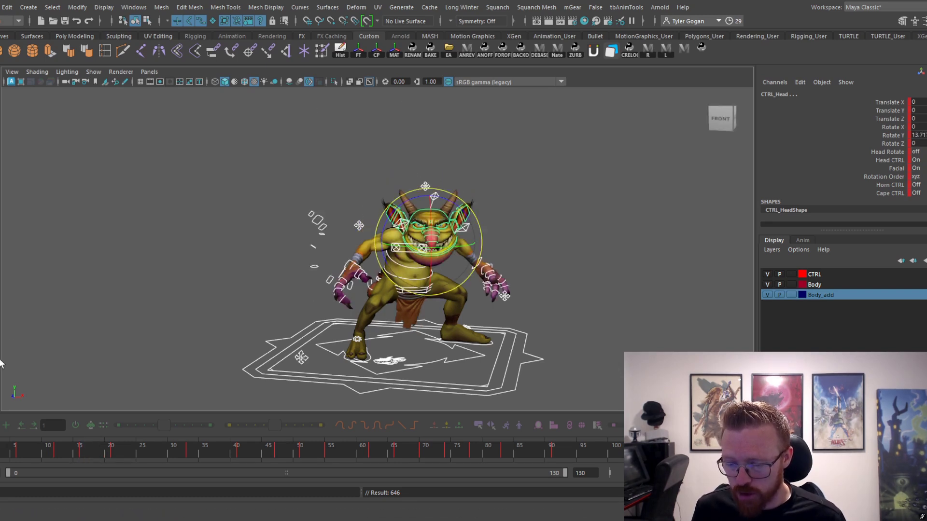
# - Play back the cleaned-up animation and step through the keyed poses
pyautogui.hotkey('alt', 'v')
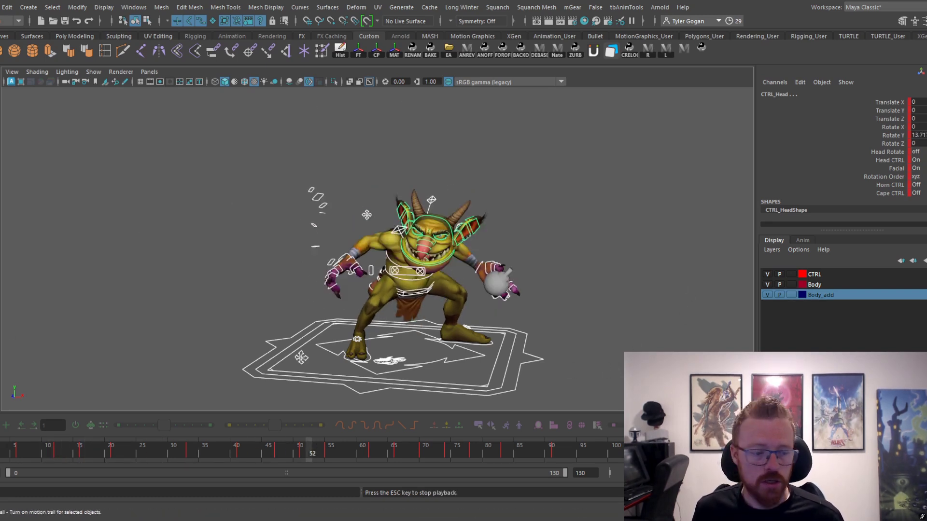
pyautogui.press('Escape')
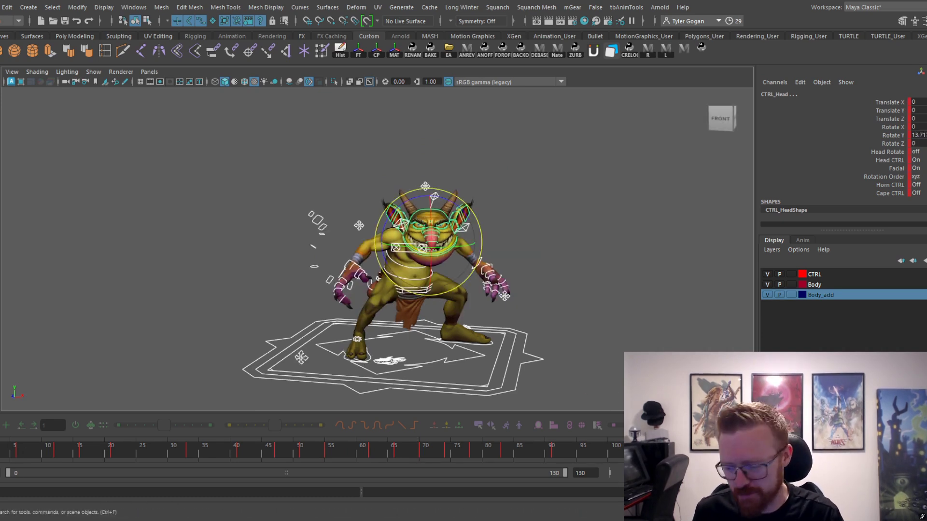
pyautogui.press('.')
pyautogui.press('.')
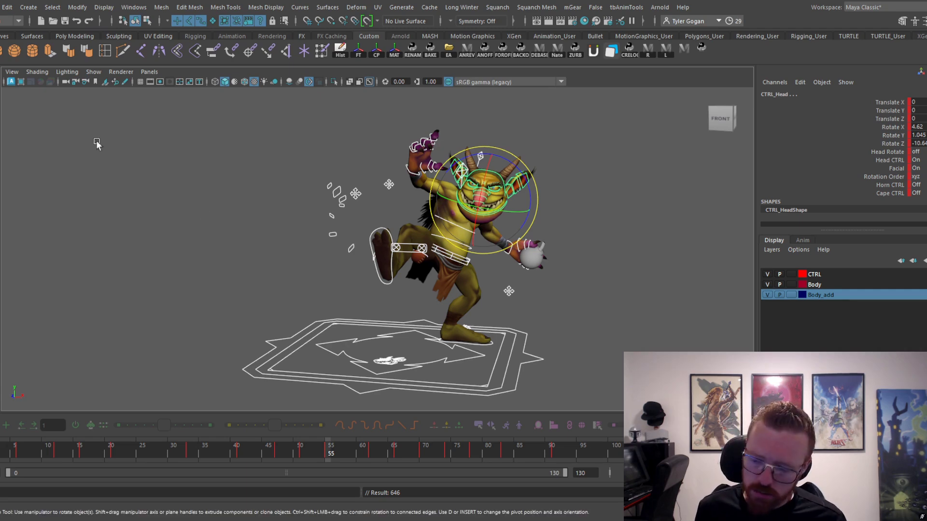
# - Frame all animation curves in the Graph Editor, select their keys and apply auto tangents
pyautogui.keyDown('alt'); pyautogui.moveTo(324, 245); pyautogui.dragTo(319, 247, button='right'); pyautogui.keyUp('alt')
pyautogui.press('space')
pyautogui.press('a')
pyautogui.keyDown('alt'); pyautogui.moveTo(495, 313); pyautogui.dragTo(457, 321, button='right'); pyautogui.keyUp('alt')
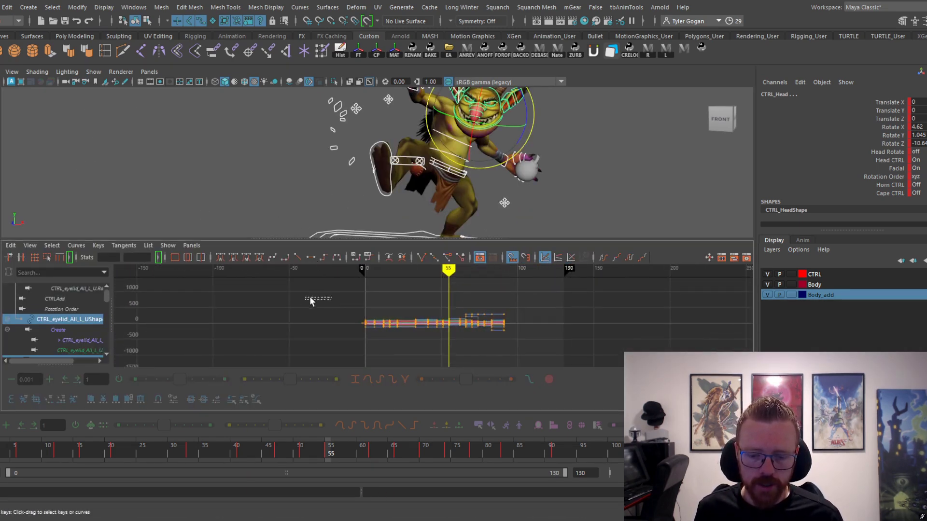
pyautogui.moveTo(310, 302); pyautogui.dragTo(512, 338)
pyautogui.click(222, 258)
pyautogui.press('space')
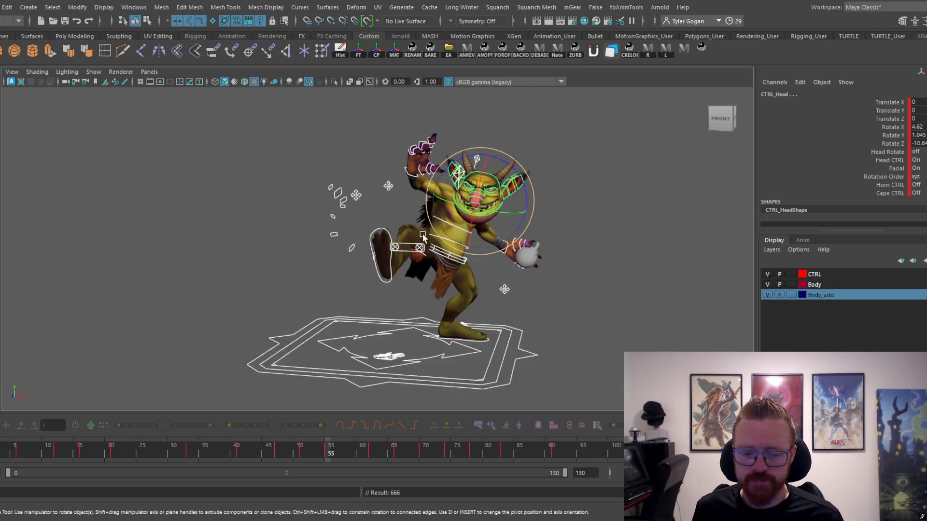
# - Hide the rig controls and play the animation to check how the poses interpolate after the tangent change
pyautogui.keyDown('alt'); pyautogui.moveTo(422, 233); pyautogui.dragTo(475, 261, button='right'); pyautogui.keyUp('alt')
pyautogui.keyDown('alt'); pyautogui.moveTo(475, 261); pyautogui.dragTo(457, 263, button='middle'); pyautogui.keyUp('alt')
pyautogui.moveTo(21, 444)
pyautogui.mouseDown()
pyautogui.moveTo(185, 430)
pyautogui.moveTo(12, 445)
pyautogui.mouseUp()
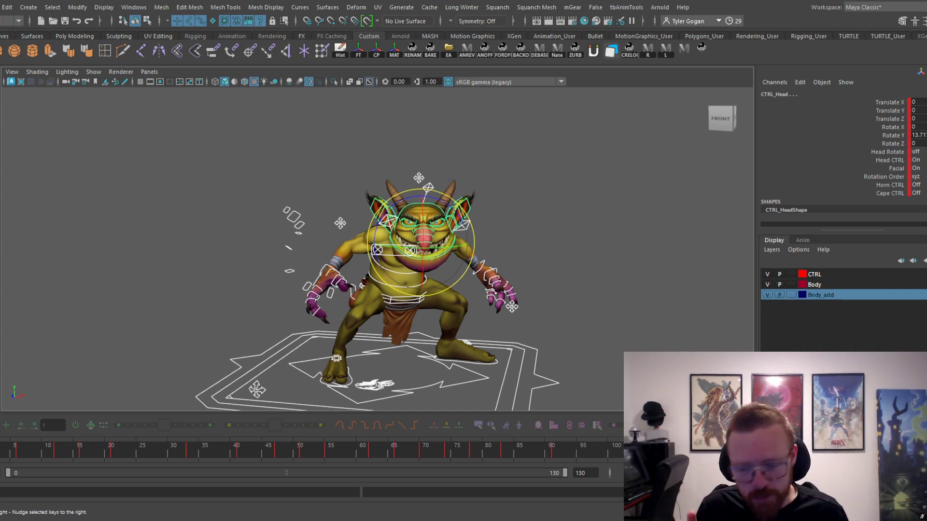
pyautogui.hotkey('alt', '1')
pyautogui.hotkey('alt', 'v')
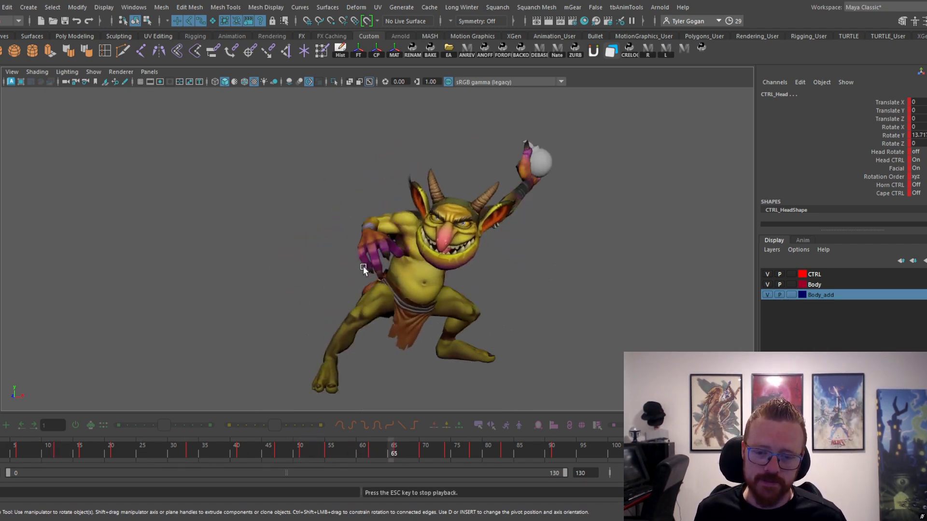
pyautogui.press('Escape')
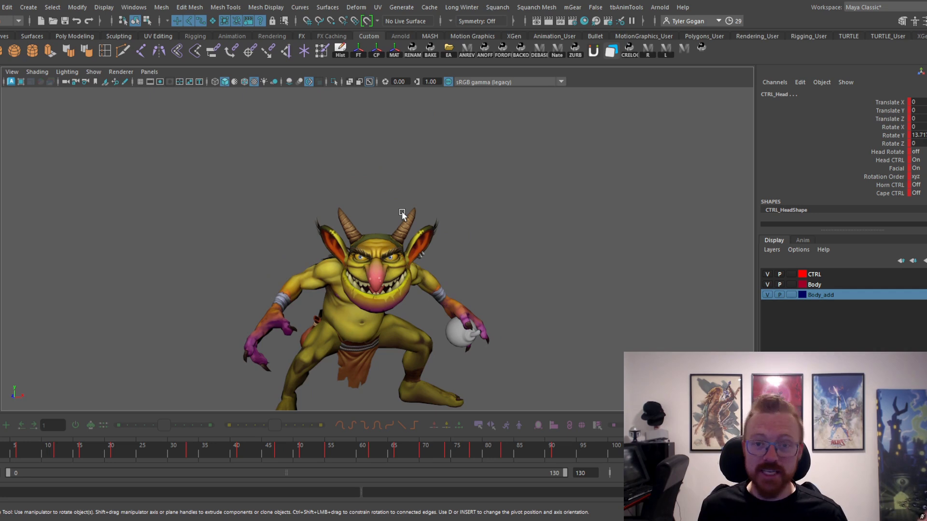
pyautogui.hotkey('alt', 'v')
pyautogui.press('Escape')
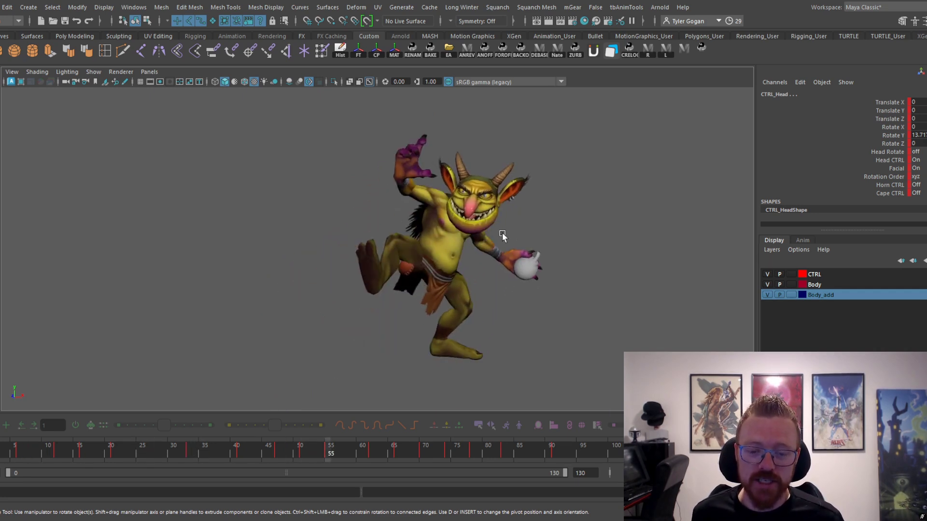
# - Replay the animation repeatedly from around frames 10, 12 and 52 to judge the spacing between poses
pyautogui.click(44, 448)
pyautogui.hotkey('alt', 'v')
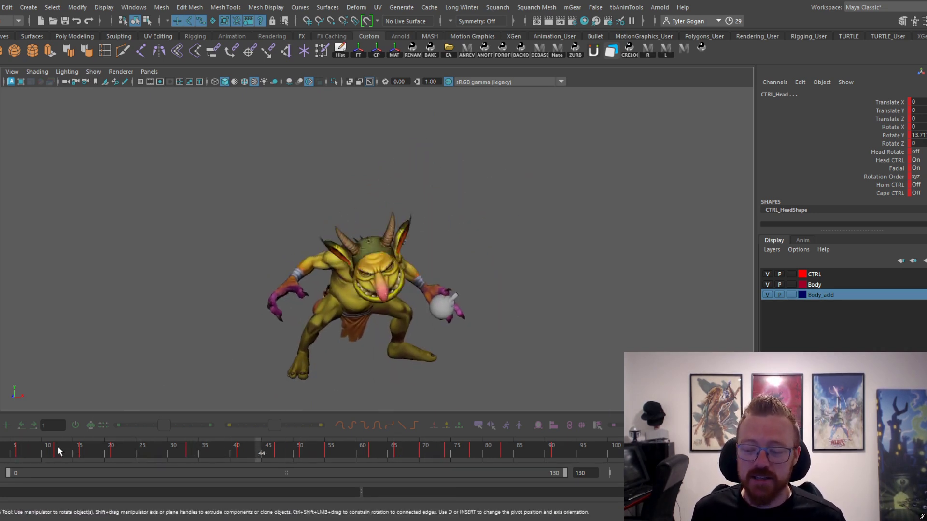
pyautogui.click(57, 447)
pyautogui.hotkey('alt', 'v')
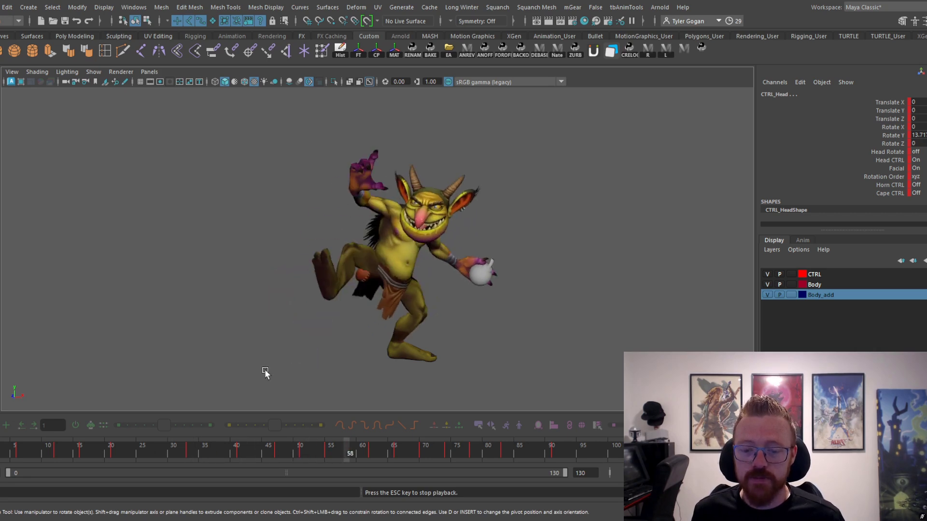
pyautogui.hotkey('alt', 'v')
pyautogui.hotkey('alt', 'v')
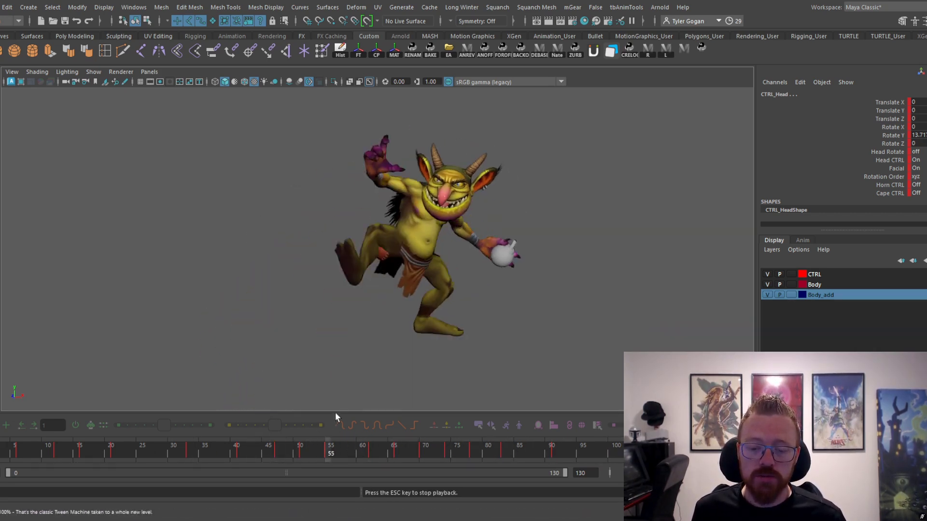
pyautogui.press('Escape')
pyautogui.click(308, 446)
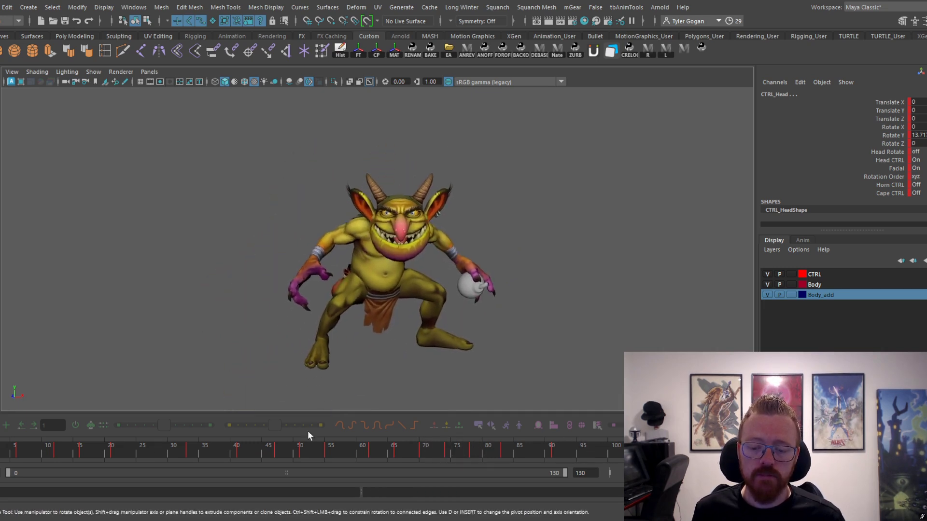
pyautogui.hotkey('alt', 'v')
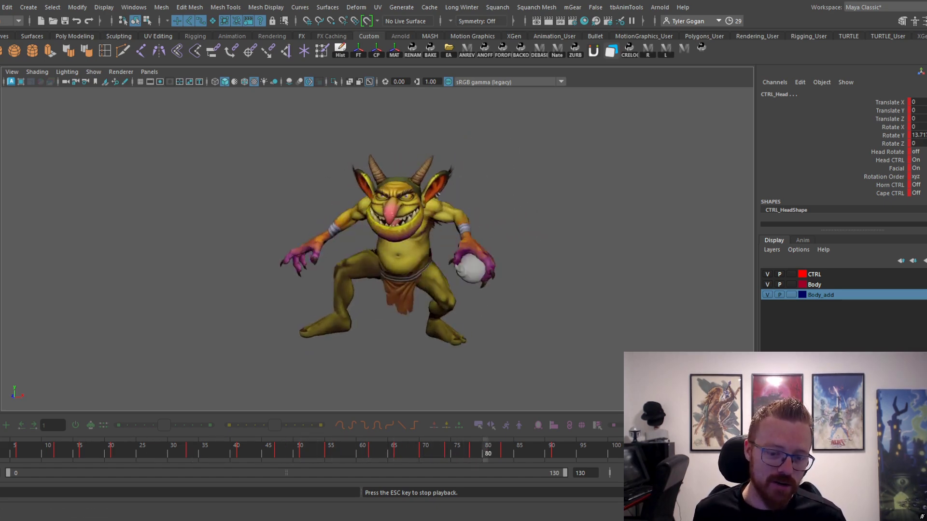
# - Show the rig controls and examine the poses from the side and front while scrubbing the opening frames
pyautogui.press('Escape')
pyautogui.hotkey('alt', '1')
pyautogui.keyDown('alt'); pyautogui.moveTo(449, 304); pyautogui.dragTo(520, 306, button='right'); pyautogui.keyUp('alt')
pyautogui.keyDown('alt'); pyautogui.moveTo(425, 284); pyautogui.dragTo(356, 249); pyautogui.keyUp('alt')
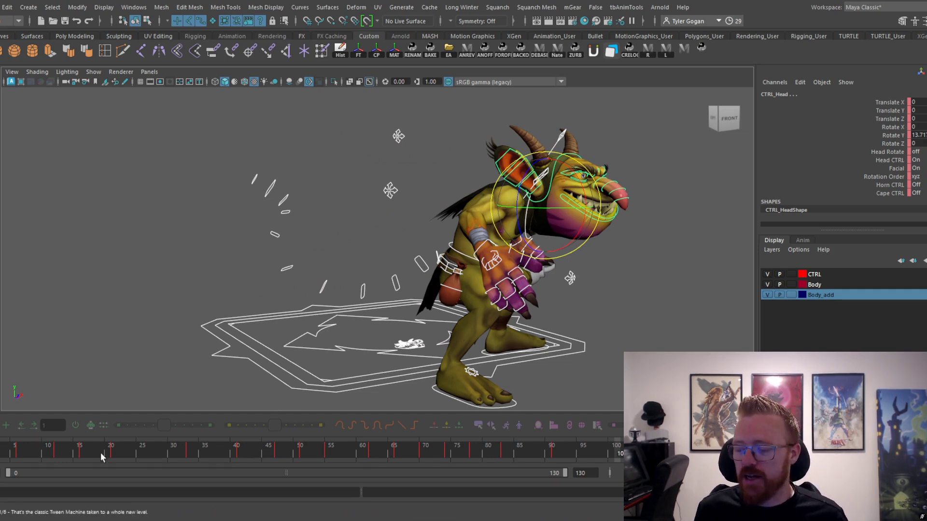
pyautogui.moveTo(6, 450); pyautogui.dragTo(291, 415)
pyautogui.keyDown('alt'); pyautogui.moveTo(464, 309); pyautogui.dragTo(285, 300); pyautogui.keyUp('alt')
pyautogui.moveTo(4, 465); pyautogui.dragTo(15, 449)
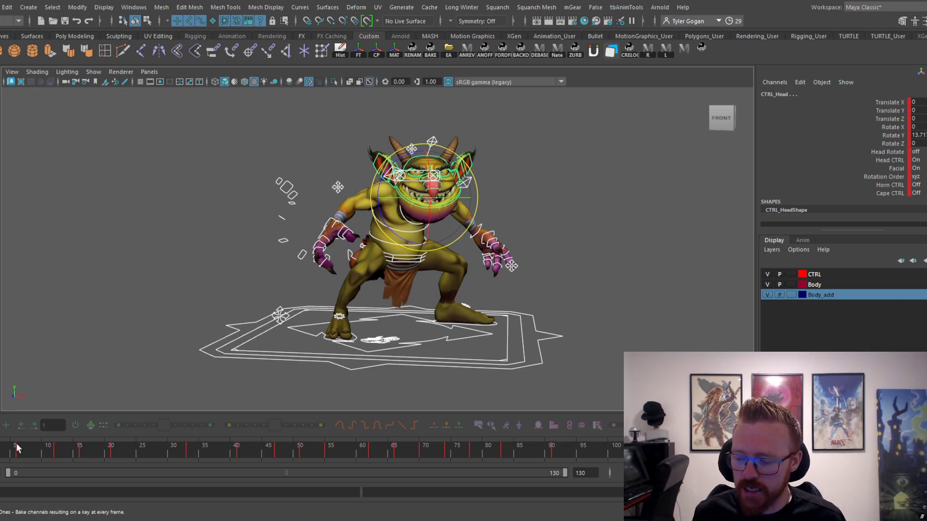
pyautogui.moveTo(16, 447); pyautogui.dragTo(1, 428)
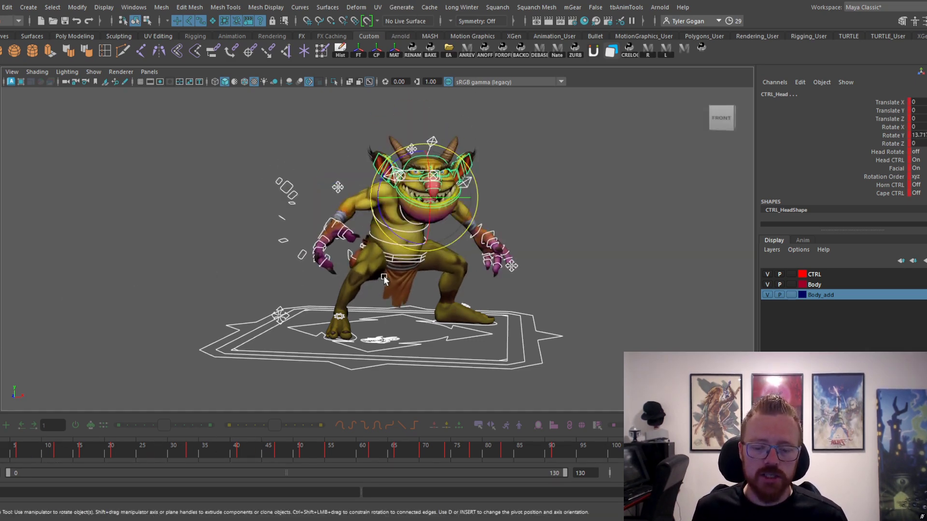
# - Go to the raised-leg pose at frame 54, set its key tangents to auto and save the scene
pyautogui.scroll(2, 384, 276)
pyautogui.moveTo(309, 451)
pyautogui.mouseDown()
pyautogui.moveTo(260, 449)
pyautogui.moveTo(321, 449)
pyautogui.mouseUp()
pyautogui.scroll(-4, 458, 290)
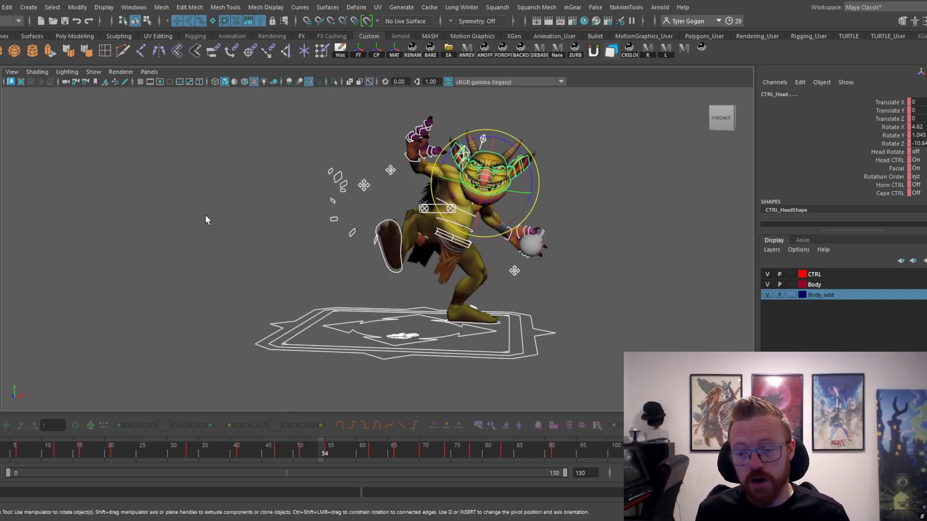
pyautogui.hotkey('shift', 's')
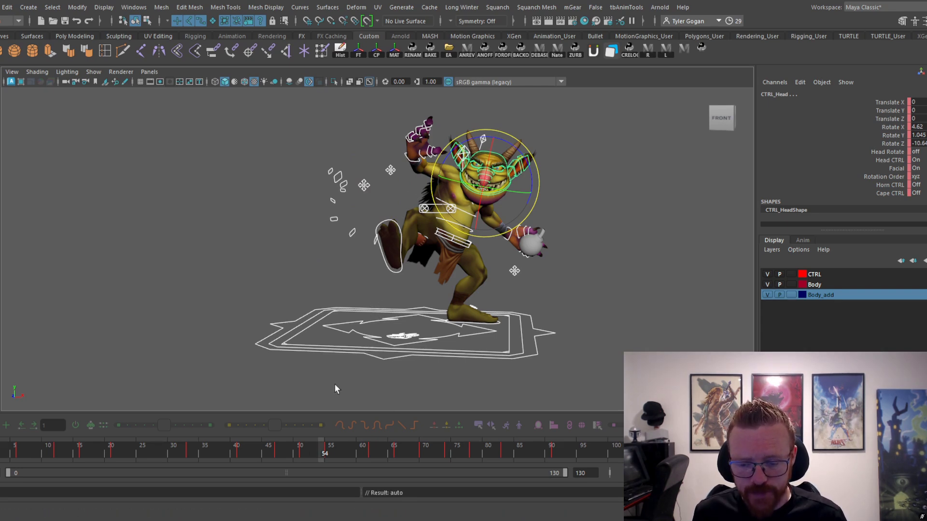
pyautogui.hotkey('ctrl', 's')
# - Scrub and play through the wind-up and throw to examine the timing up to and past frame 67
pyautogui.click(1, 452)
pyautogui.moveTo(58, 447)
pyautogui.mouseDown()
pyautogui.moveTo(248, 410)
pyautogui.moveTo(30, 440)
pyautogui.moveTo(456, 393)
pyautogui.moveTo(497, 377)
pyautogui.moveTo(298, 409)
pyautogui.mouseUp()
pyautogui.hotkey('alt', 'v')
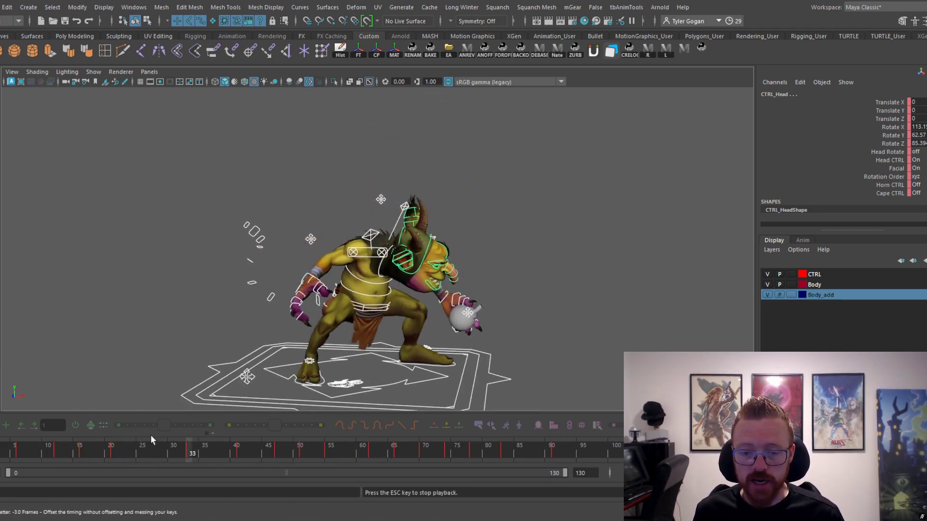
pyautogui.press('Escape')
pyautogui.moveTo(285, 453)
pyautogui.mouseDown()
pyautogui.moveTo(381, 468)
pyautogui.moveTo(484, 464)
pyautogui.moveTo(396, 464)
pyautogui.mouseUp()
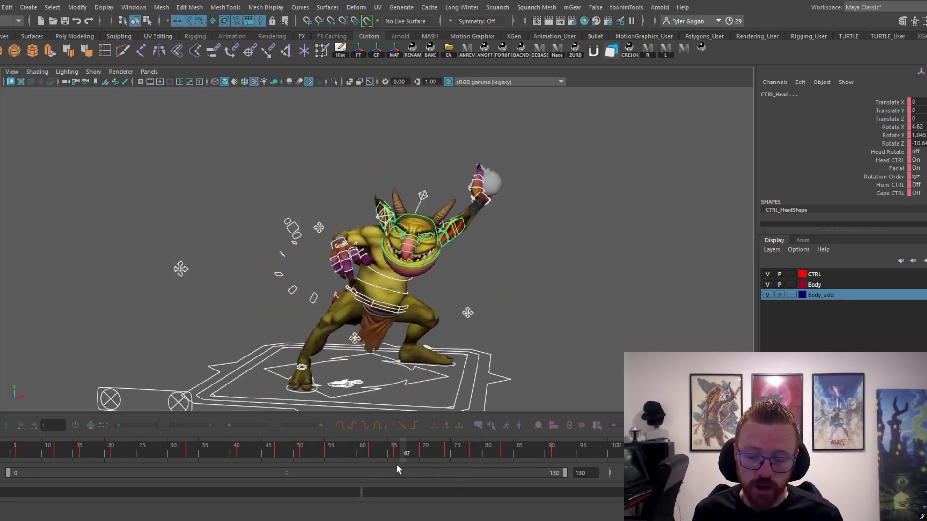
pyautogui.hotkey('alt', 'v')
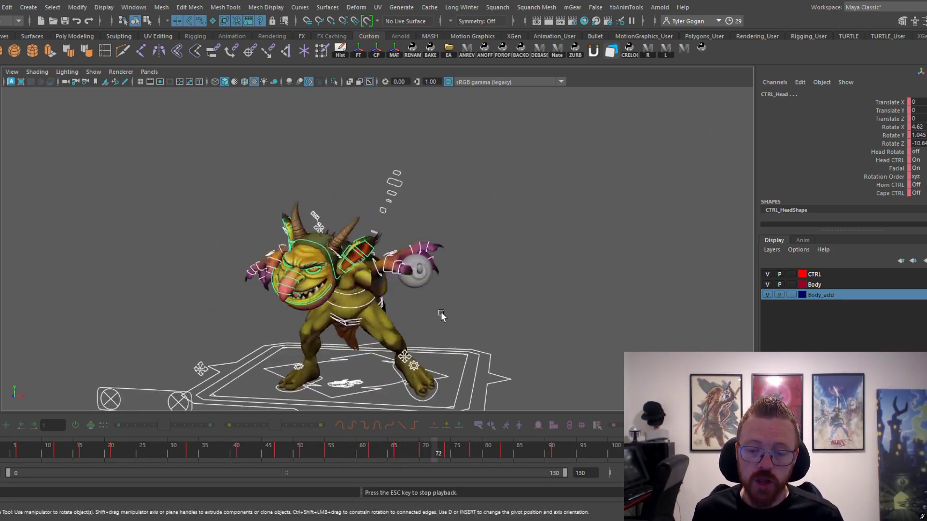
pyautogui.press('Escape')
# - Tighten the throw by shifting the keys after frame 65 earlier, to frames 67, 69, 72, 77 and 85, and replay it
pyautogui.moveTo(488, 450)
pyautogui.mouseDown()
pyautogui.moveTo(367, 453)
pyautogui.moveTo(448, 452)
pyautogui.mouseUp()
pyautogui.hotkey('alt', 'v')
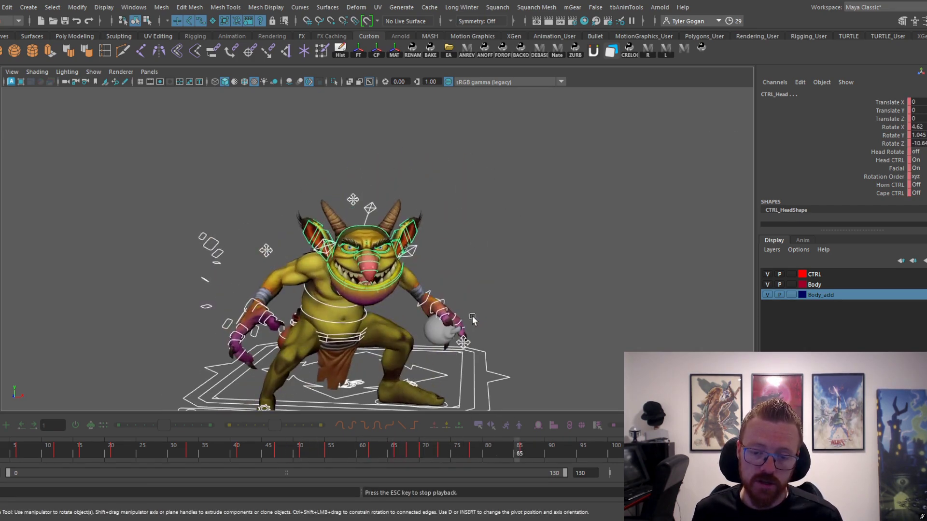
pyautogui.press('Escape')
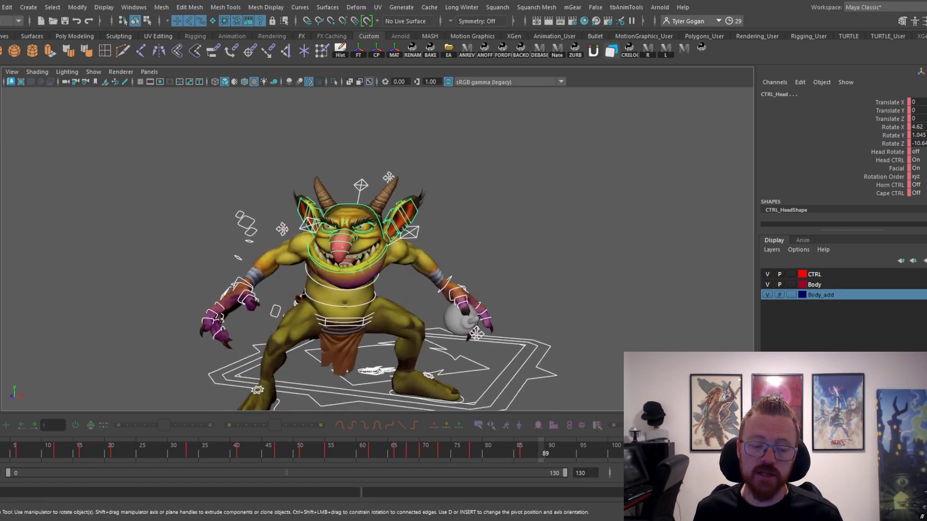
# - Move the keys after frame 69 one frame later, to frames 73, 78 and 86, and play the result
pyautogui.click(421, 450)
pyautogui.moveTo(420, 447)
pyautogui.mouseDown()
pyautogui.moveTo(450, 447)
pyautogui.moveTo(431, 441)
pyautogui.mouseUp()
pyautogui.hotkey('alt', 'v')
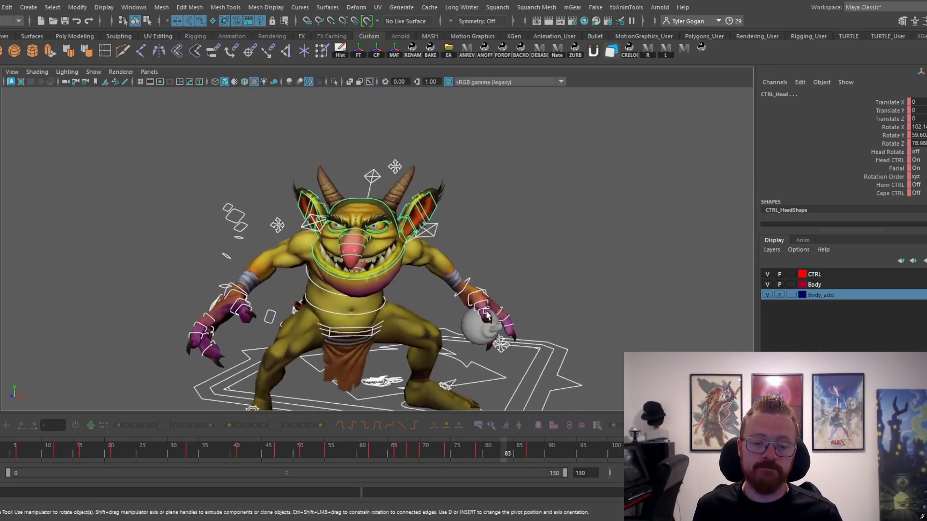
# - Hide the rig controls and nudge the pose keys to later frames to give the poses more time
pyautogui.hotkey('alt', '1')
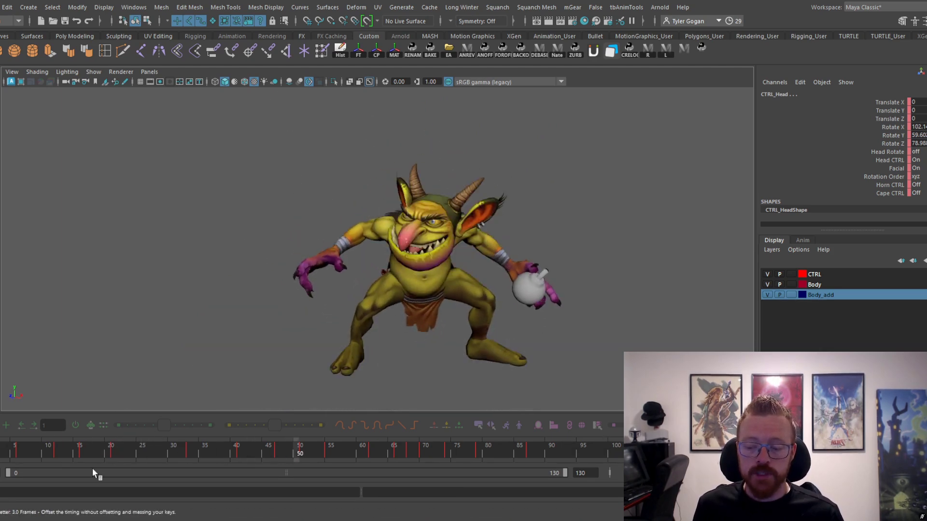
pyautogui.moveTo(111, 447)
pyautogui.mouseDown()
pyautogui.moveTo(38, 455)
pyautogui.moveTo(69, 454)
pyautogui.moveTo(42, 465)
pyautogui.moveTo(59, 464)
pyautogui.moveTo(42, 459)
pyautogui.moveTo(133, 452)
pyautogui.mouseUp()
pyautogui.hotkey('alt', 'Right')
pyautogui.hotkey('alt', 'Right')
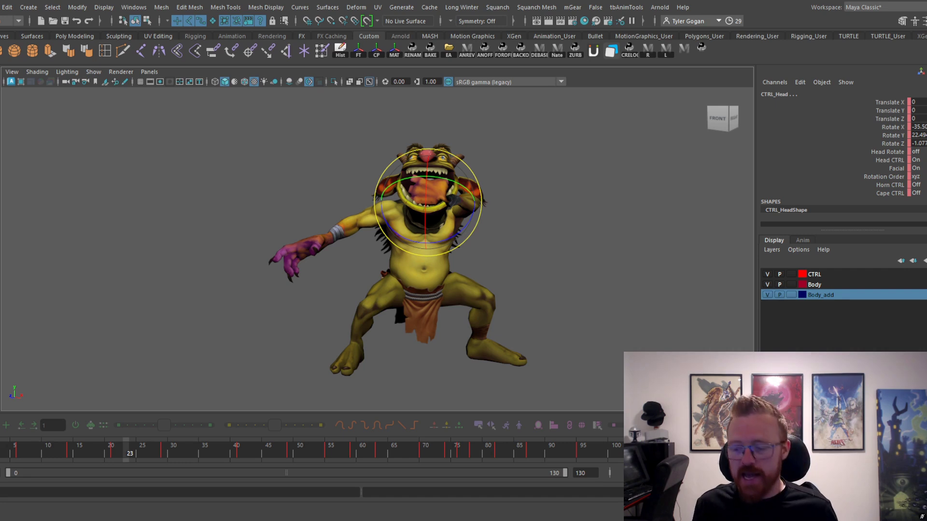
# - Scrub and play the opening of the animation to examine the hand-in-mouth poses up to frame 25
pyautogui.click(74, 447)
pyautogui.moveTo(110, 451); pyautogui.dragTo(73, 445)
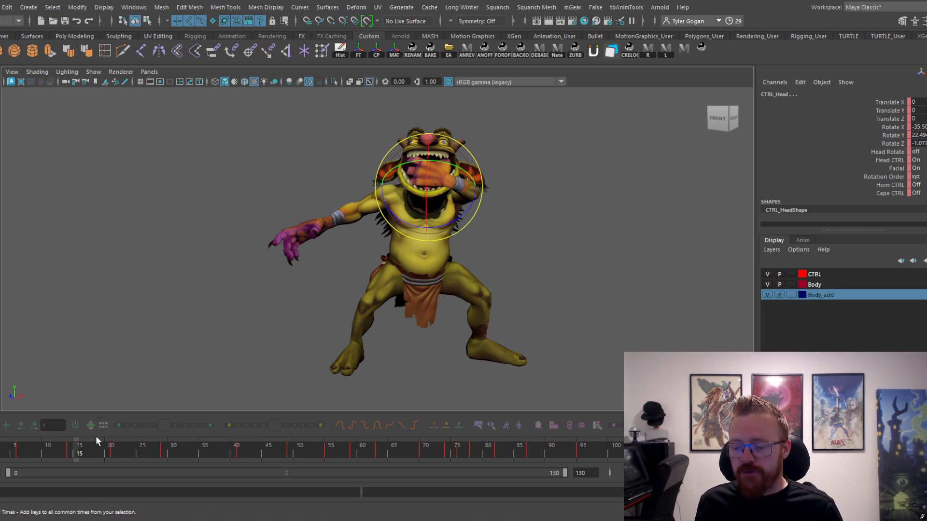
pyautogui.moveTo(83, 448); pyautogui.dragTo(34, 450)
pyautogui.hotkey('alt', 'v')
pyautogui.scroll(1, 357, 261)
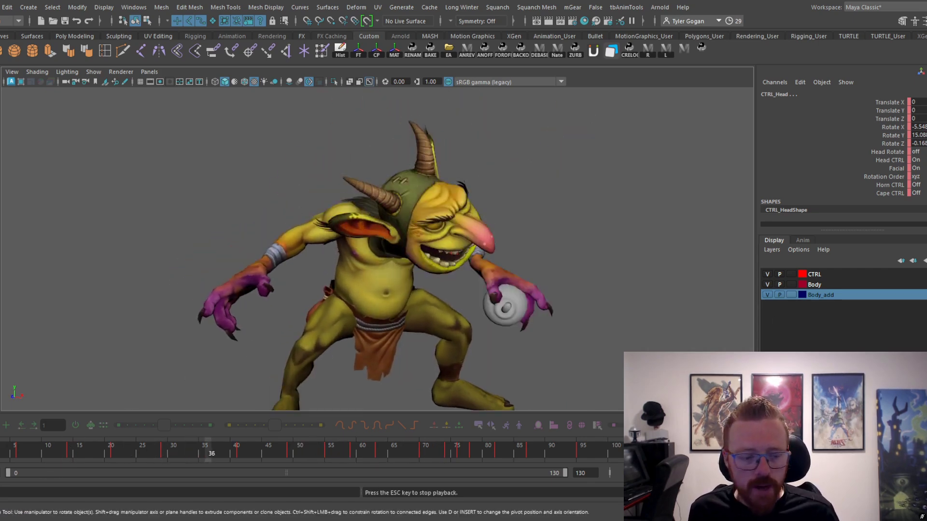
pyautogui.hotkey('alt', 'v')
pyautogui.moveTo(122, 457)
pyautogui.mouseDown()
pyautogui.moveTo(83, 449)
pyautogui.moveTo(120, 452)
pyautogui.mouseUp()
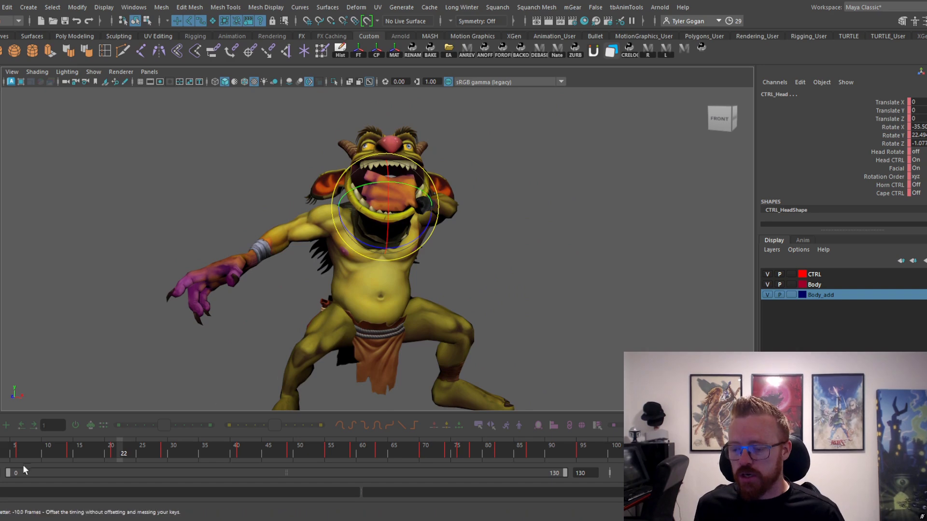
pyautogui.moveTo(57, 457); pyautogui.dragTo(139, 453)
# - Select the left clavicle control and adjust its rotation at frame 14, checking the shoulder against the following frames
pyautogui.keyDown('alt'); pyautogui.moveTo(345, 274); pyautogui.dragTo(392, 296, button='right'); pyautogui.keyUp('alt')
pyautogui.keyDown('alt'); pyautogui.moveTo(392, 296); pyautogui.dragTo(336, 318, button='middle'); pyautogui.keyUp('alt')
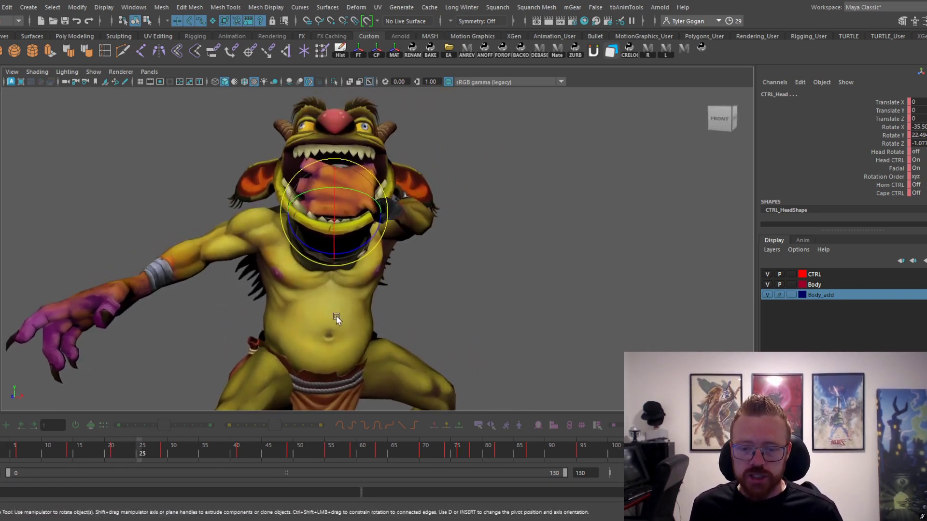
pyautogui.keyDown('alt'); pyautogui.moveTo(336, 319); pyautogui.dragTo(222, 310); pyautogui.keyUp('alt')
pyautogui.keyDown('alt'); pyautogui.moveTo(492, 253); pyautogui.dragTo(370, 245); pyautogui.keyUp('alt')
pyautogui.click(222, 217)
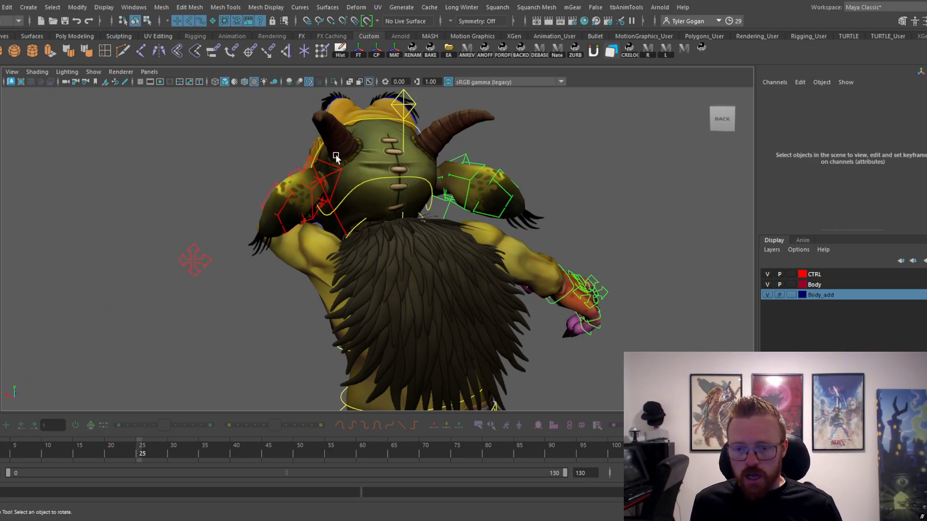
pyautogui.click(341, 172)
pyautogui.click(73, 452)
pyautogui.keyDown('alt'); pyautogui.moveTo(198, 366); pyautogui.dragTo(459, 321); pyautogui.keyUp('alt')
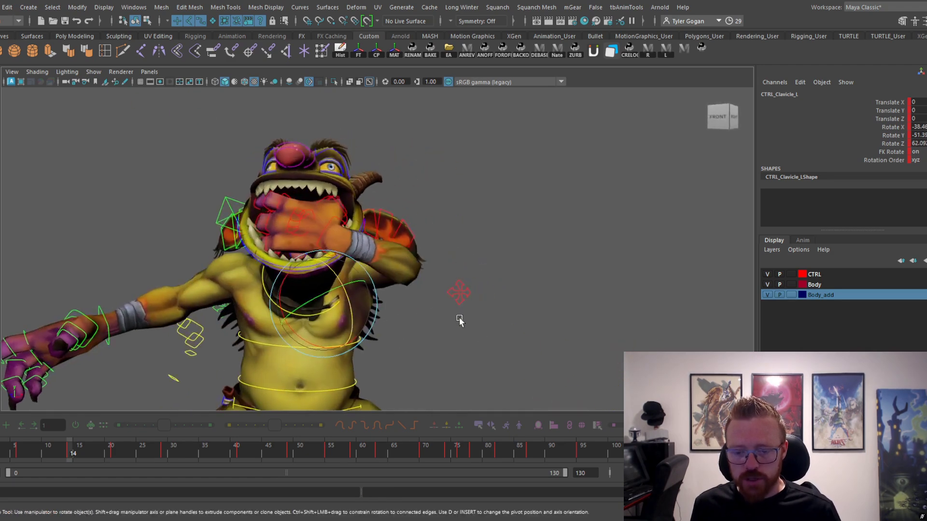
pyautogui.moveTo(324, 305); pyautogui.dragTo(335, 304)
pyautogui.click(114, 455)
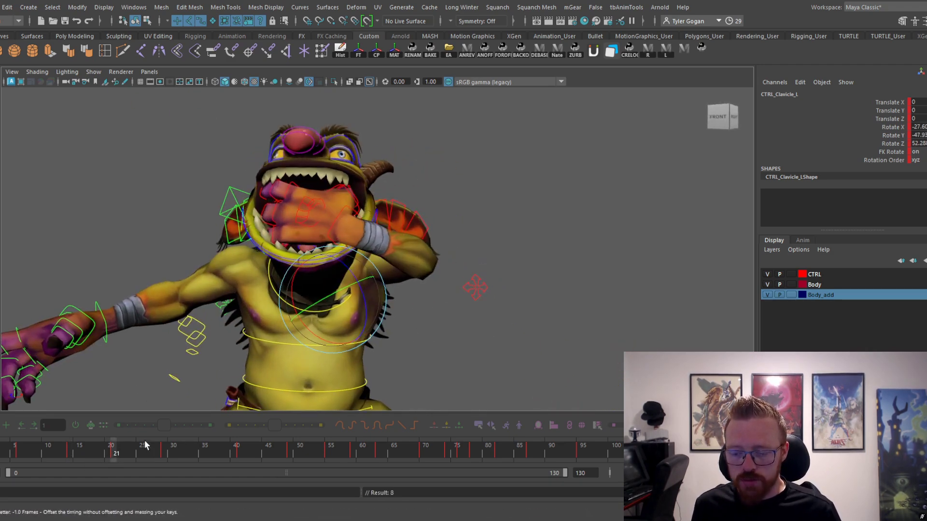
pyautogui.moveTo(163, 454); pyautogui.dragTo(84, 456)
# - Examine the raised left arm between frames 13 and 18 from the front and the side
pyautogui.keyDown('alt'); pyautogui.moveTo(422, 290); pyautogui.dragTo(365, 288); pyautogui.keyUp('alt')
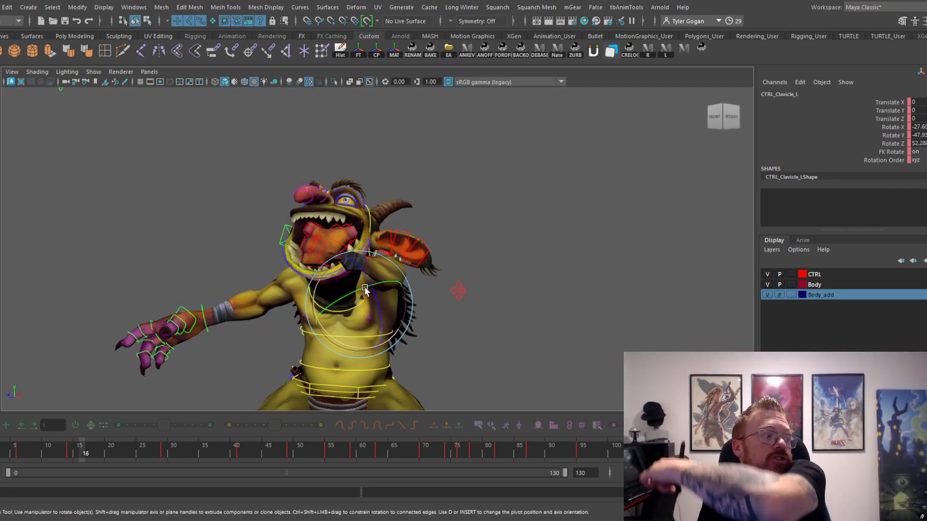
pyautogui.moveTo(84, 451); pyautogui.dragTo(96, 450)
pyautogui.keyDown('alt'); pyautogui.moveTo(374, 333); pyautogui.dragTo(280, 324); pyautogui.keyUp('alt')
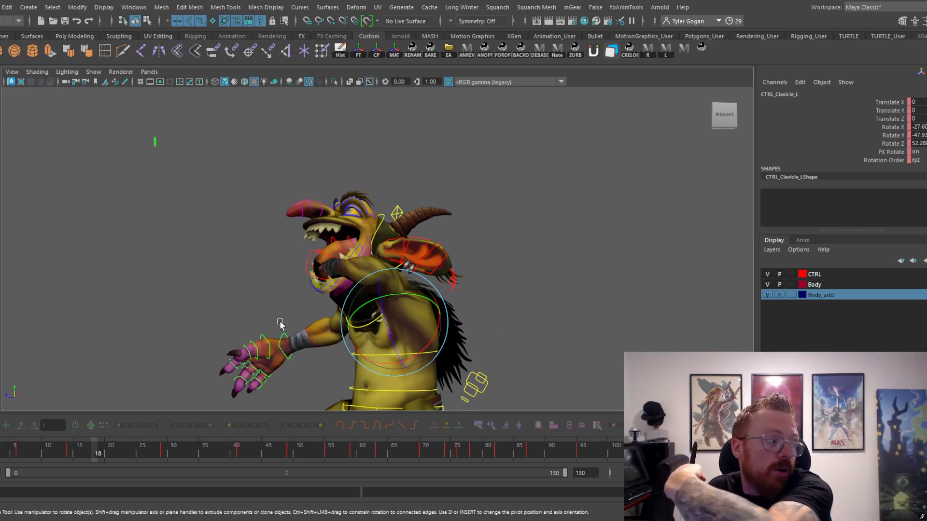
pyautogui.moveTo(95, 450); pyautogui.dragTo(66, 471)
pyautogui.keyDown('alt'); pyautogui.moveTo(347, 321); pyautogui.dragTo(416, 323); pyautogui.keyUp('alt')
pyautogui.press('w')
pyautogui.press('Up')
# - At frame 11, move the left hand IK control up and away from the face and reposition the left elbow control
pyautogui.click(351, 249)
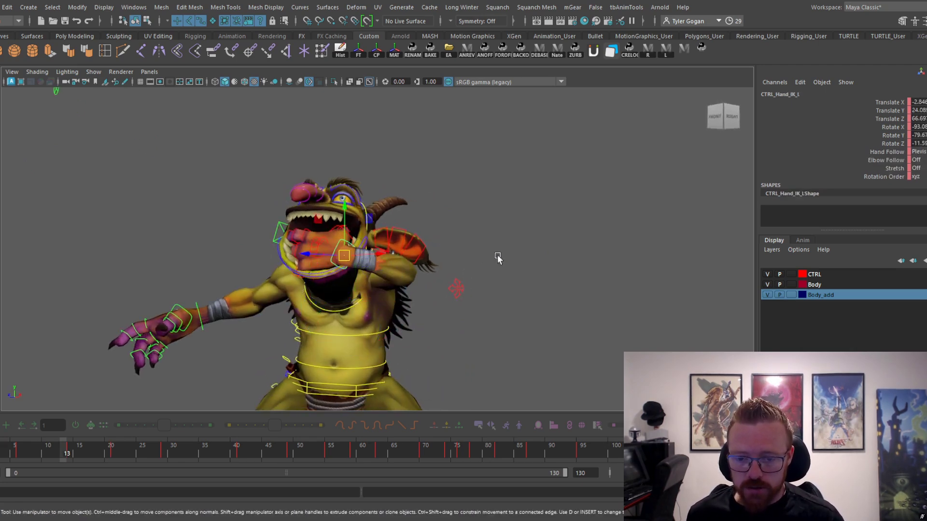
pyautogui.keyDown('alt'); pyautogui.moveTo(497, 259); pyautogui.dragTo(458, 316); pyautogui.keyUp('alt')
pyautogui.moveTo(63, 448); pyautogui.dragTo(90, 452)
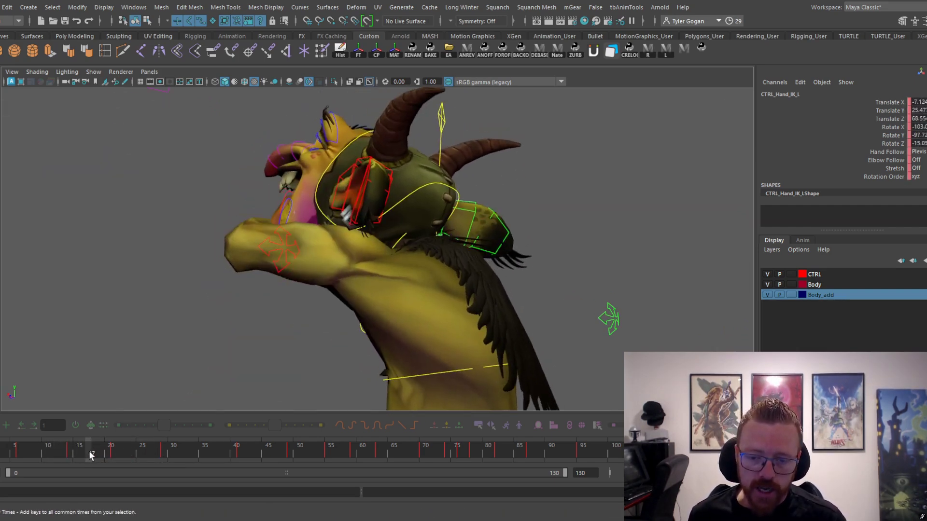
pyautogui.keyDown('alt'); pyautogui.moveTo(364, 313); pyautogui.dragTo(535, 317); pyautogui.keyUp('alt')
pyautogui.moveTo(95, 450); pyautogui.dragTo(54, 453)
pyautogui.keyDown('alt'); pyautogui.moveTo(304, 310); pyautogui.dragTo(403, 286); pyautogui.keyUp('alt')
pyautogui.keyDown('alt'); pyautogui.moveTo(403, 286); pyautogui.dragTo(359, 297, button='right'); pyautogui.keyUp('alt')
pyautogui.keyDown('alt'); pyautogui.moveTo(360, 296); pyautogui.dragTo(329, 274, button='middle'); pyautogui.keyUp('alt')
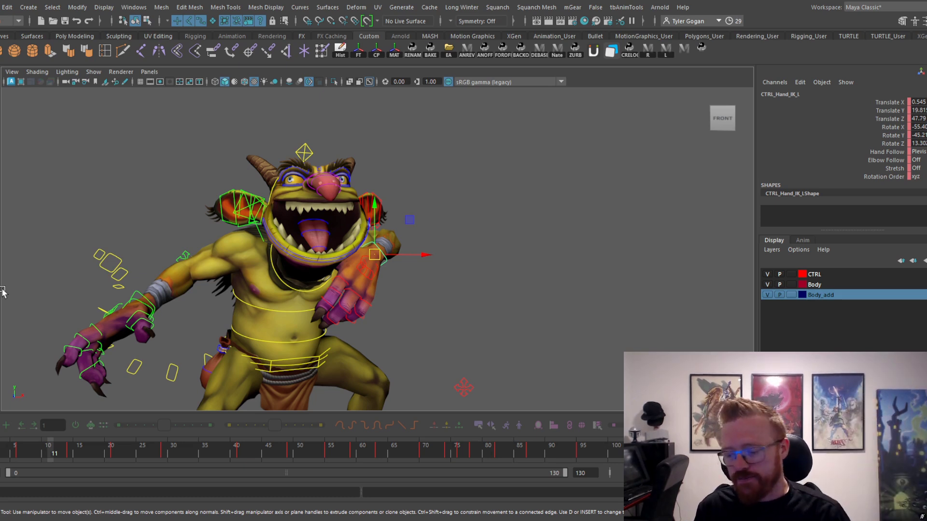
pyautogui.moveTo(377, 254); pyautogui.dragTo(469, 210)
pyautogui.press('w')
pyautogui.hotkey('ctrl', 'z')
pyautogui.moveTo(509, 182); pyautogui.dragTo(436, 261)
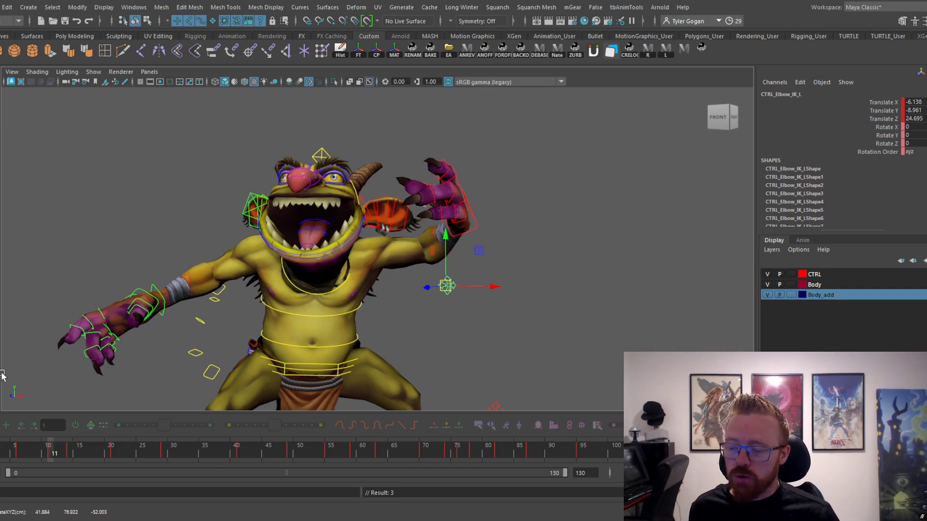
# - Rotate the left hand IK control at frame 14 to angle the hand as it enters the mouth
pyautogui.moveTo(40, 454)
pyautogui.mouseDown()
pyautogui.moveTo(25, 456)
pyautogui.moveTo(104, 471)
pyautogui.moveTo(55, 465)
pyautogui.moveTo(66, 465)
pyautogui.mouseUp()
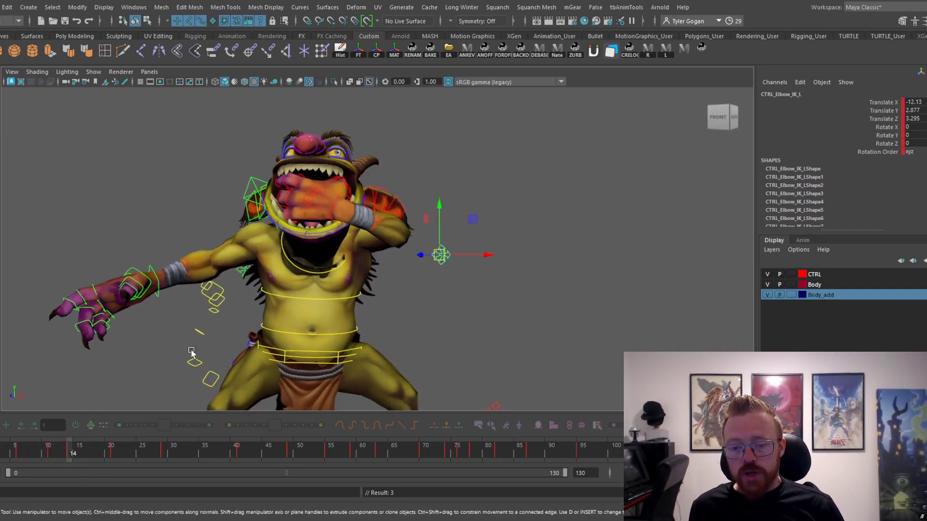
pyautogui.scroll(2, 260, 307)
pyautogui.click(362, 196)
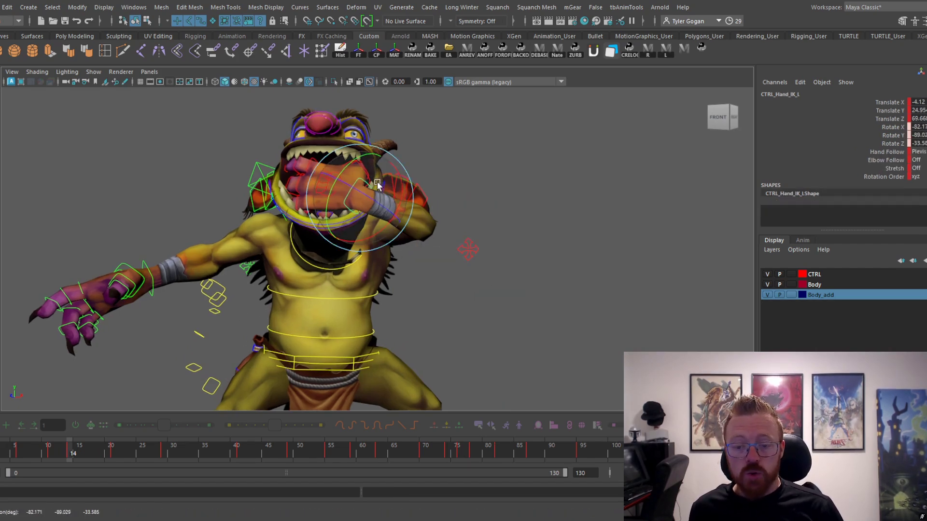
pyautogui.moveTo(368, 187); pyautogui.dragTo(346, 186)
pyautogui.keyDown('alt'); pyautogui.moveTo(346, 186); pyautogui.dragTo(334, 199); pyautogui.keyUp('alt')
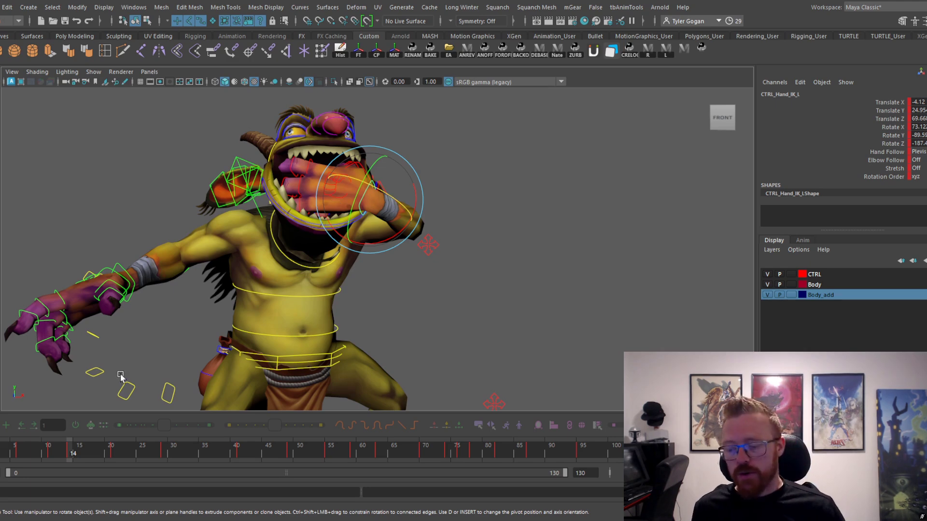
pyautogui.moveTo(39, 459); pyautogui.dragTo(66, 462)
pyautogui.press('e')
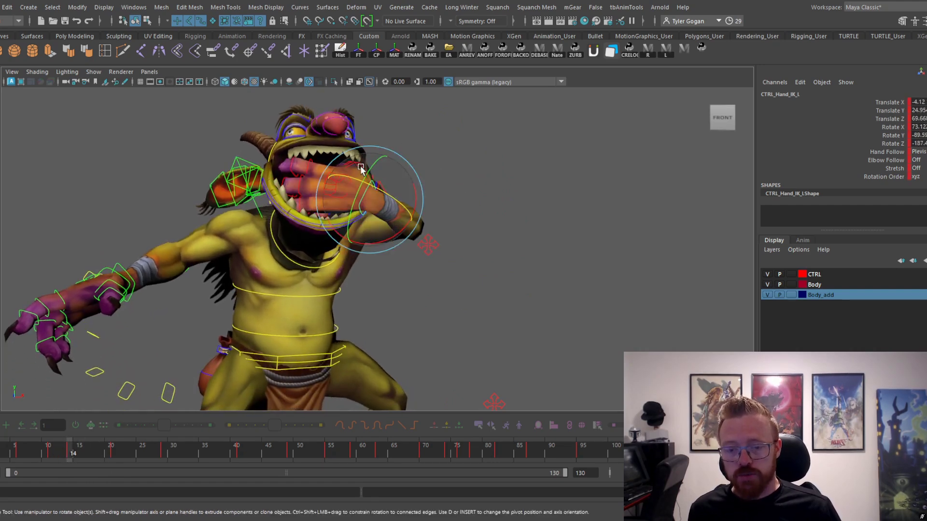
pyautogui.moveTo(361, 167); pyautogui.dragTo(350, 181)
# - Rotate and move the left hand IK control at frame 21, and refine its rotation at frame 14
pyautogui.moveTo(75, 458); pyautogui.dragTo(116, 460)
pyautogui.moveTo(339, 235); pyautogui.dragTo(439, 261)
pyautogui.press('w')
pyautogui.moveTo(341, 226); pyautogui.dragTo(327, 234)
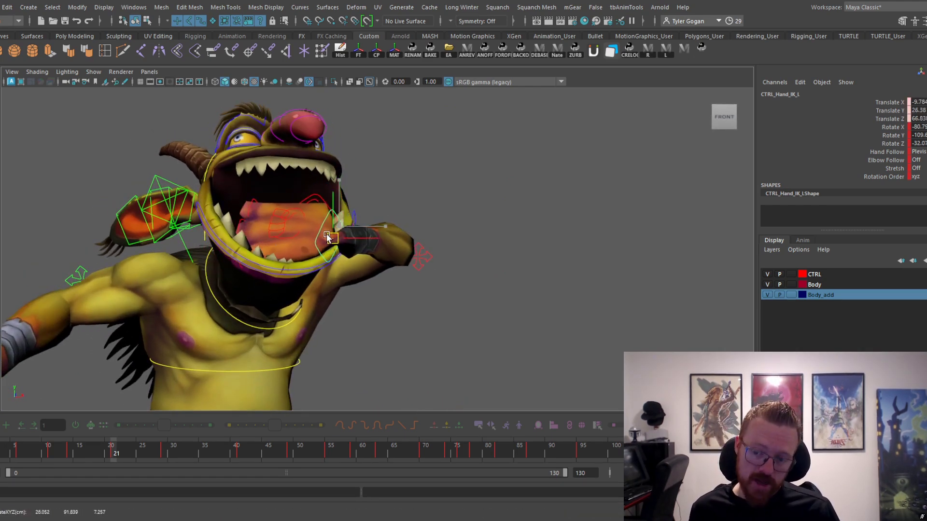
pyautogui.press('e')
pyautogui.moveTo(88, 441); pyautogui.dragTo(70, 450)
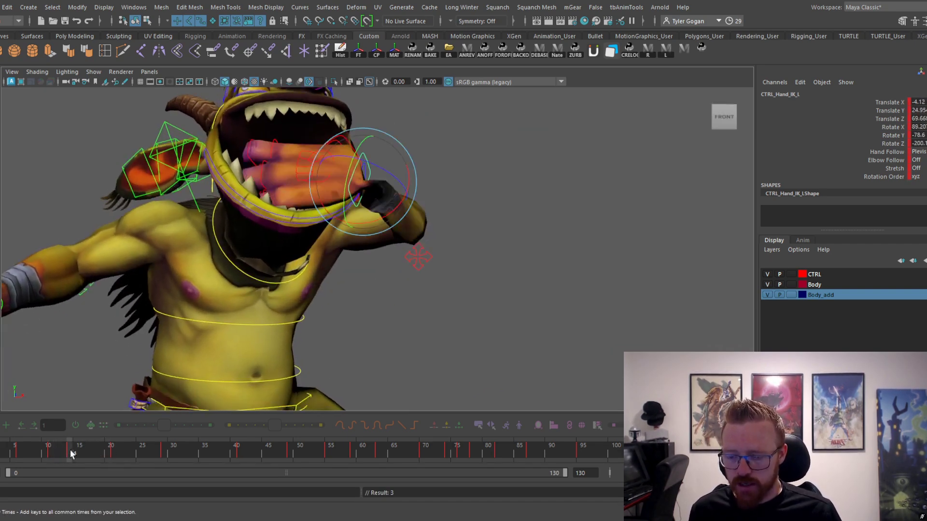
pyautogui.moveTo(333, 179); pyautogui.dragTo(336, 180)
# - Apply an Euler filter to the left hand control's rotation curves and scrub the hand motion up to frame 21
pyautogui.keyDown('alt'); pyautogui.moveTo(453, 171); pyautogui.dragTo(396, 203, button='right'); pyautogui.keyUp('alt')
pyautogui.press('space')
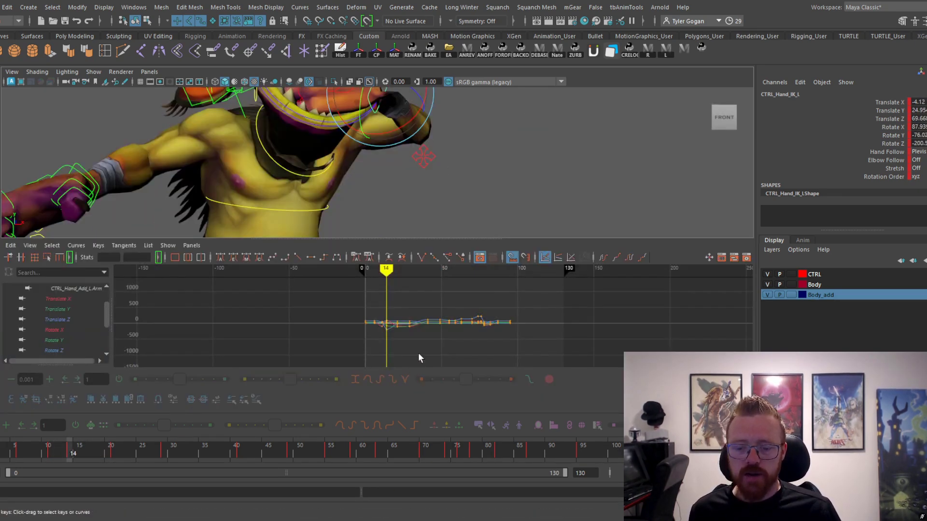
pyautogui.press('f')
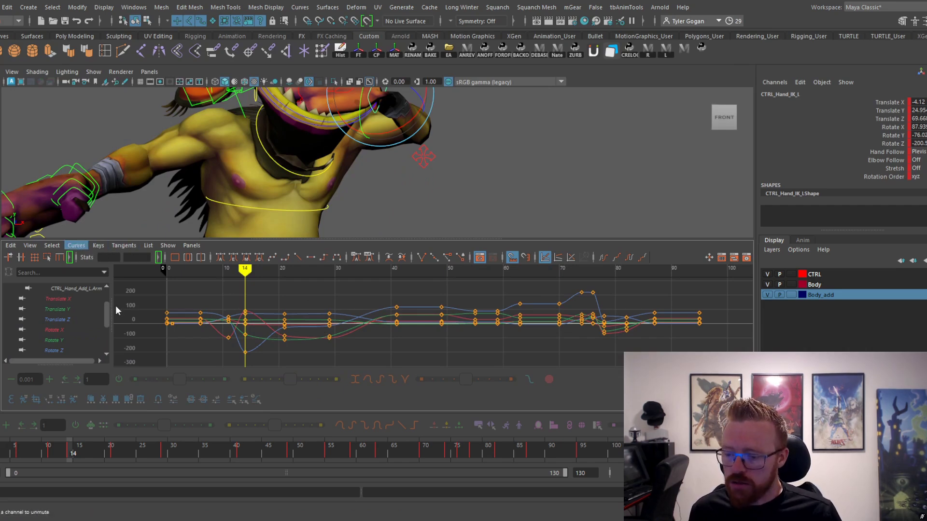
pyautogui.click(135, 378)
pyautogui.press('space')
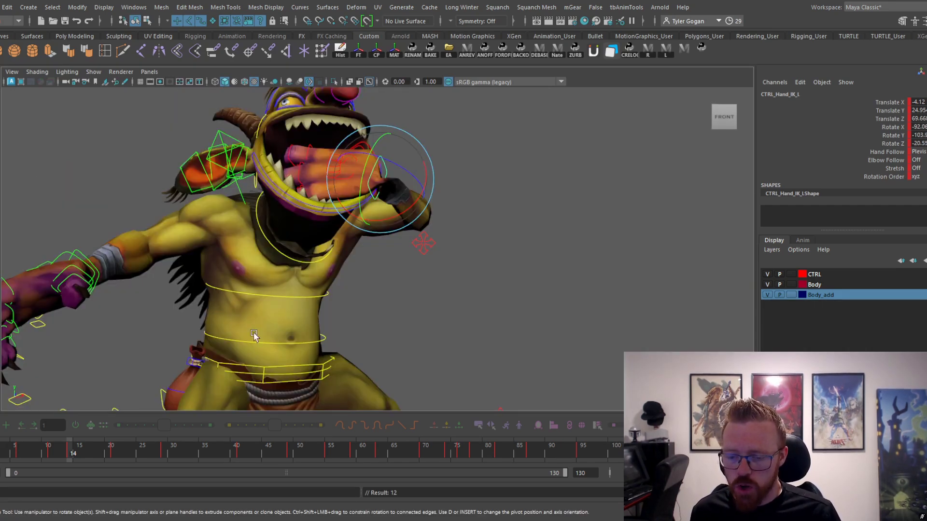
pyautogui.click(44, 456)
pyautogui.moveTo(44, 458)
pyautogui.mouseDown()
pyautogui.moveTo(216, 451)
pyautogui.moveTo(173, 437)
pyautogui.moveTo(83, 449)
pyautogui.moveTo(113, 449)
pyautogui.mouseUp()
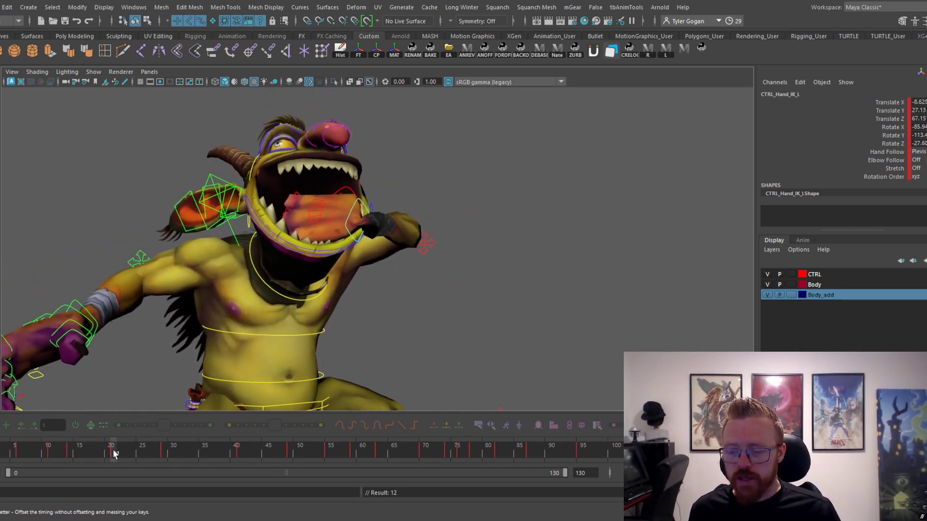
# - At frame 21, shift the head control and the left hand control slightly down and back together
pyautogui.press('e')
pyautogui.keyDown('alt'); pyautogui.moveTo(304, 195); pyautogui.dragTo(372, 233); pyautogui.keyUp('alt')
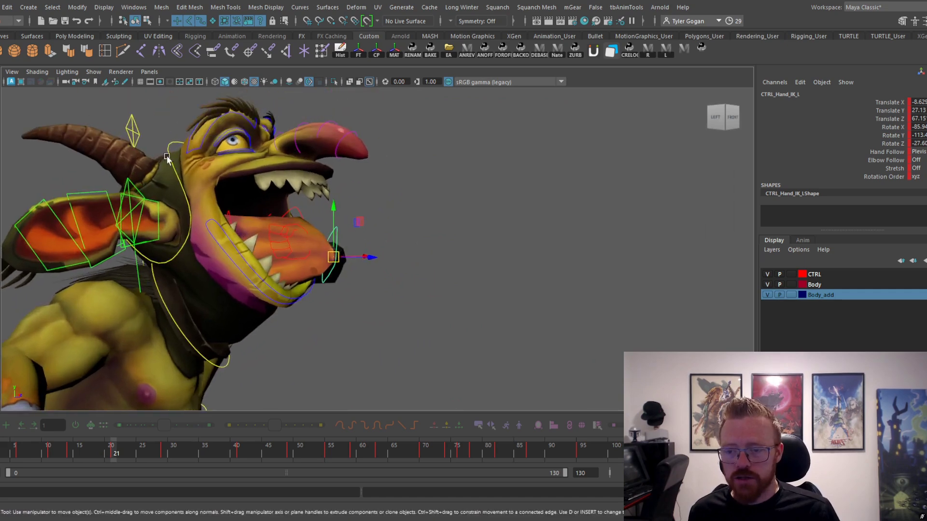
pyautogui.click(166, 155)
pyautogui.moveTo(202, 282); pyautogui.dragTo(194, 293)
pyautogui.hotkey('ctrl', 'z')
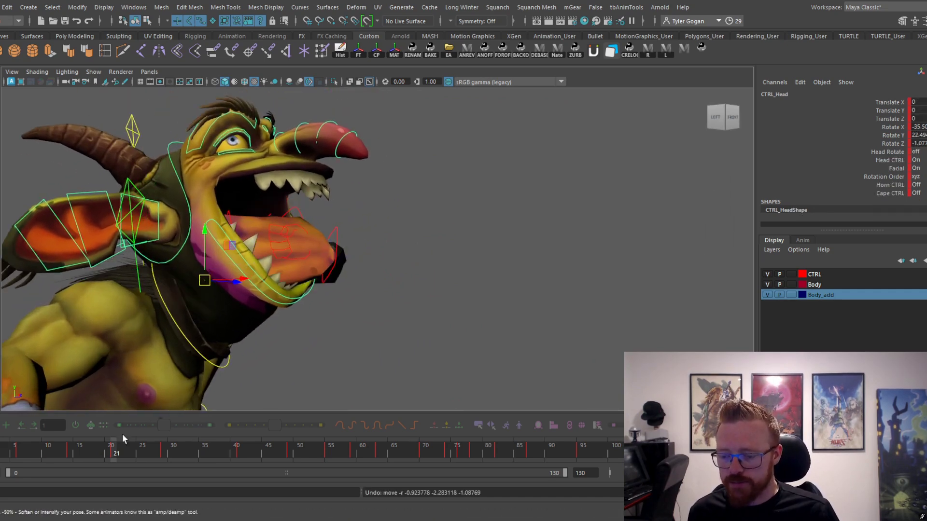
pyautogui.moveTo(116, 446)
pyautogui.mouseDown()
pyautogui.moveTo(88, 449)
pyautogui.moveTo(114, 455)
pyautogui.mouseUp()
pyautogui.moveTo(240, 270); pyautogui.dragTo(191, 296)
pyautogui.hotkey('ctrl', 'z')
pyautogui.keyDown('shift'); pyautogui.moveTo(332, 237); pyautogui.dragTo(305, 276); pyautogui.keyUp('shift')
# - Lower the neck control at frame 21, push the left hand deeper into the mouth, and scrub through the motion
pyautogui.click(229, 355)
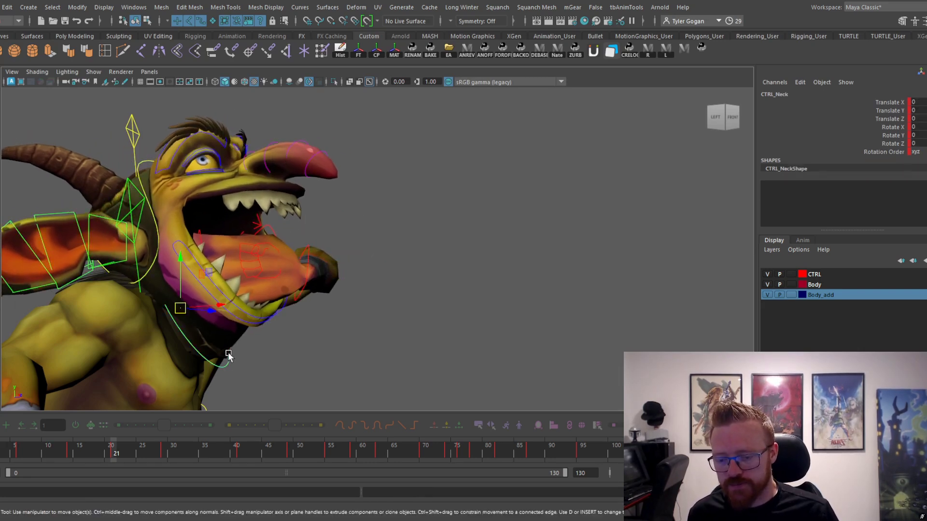
pyautogui.moveTo(182, 311); pyautogui.dragTo(170, 320)
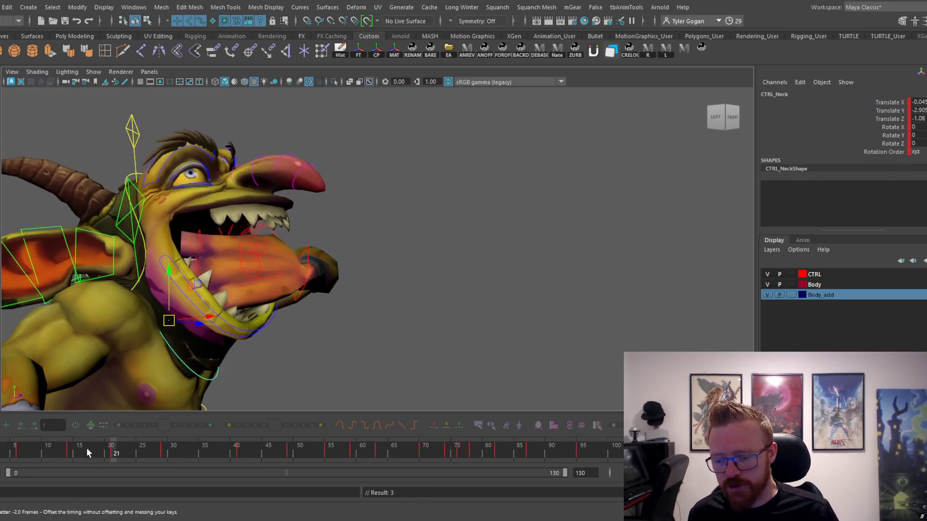
pyautogui.click(311, 249)
pyautogui.moveTo(306, 273); pyautogui.dragTo(290, 284)
pyautogui.moveTo(54, 450); pyautogui.dragTo(127, 443)
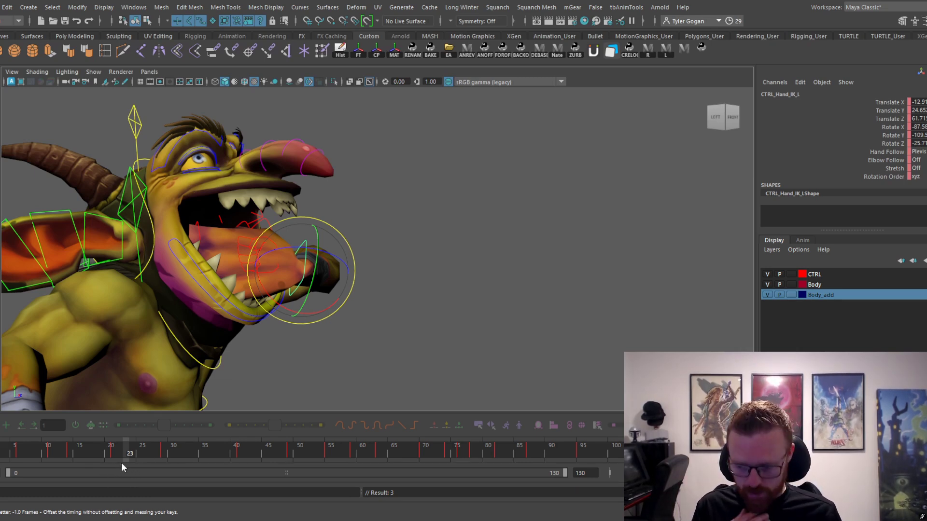
pyautogui.moveTo(67, 451); pyautogui.dragTo(114, 454)
# - Select the pelvis control and examine the body's timing around frames 14 to 21
pyautogui.keyDown('alt'); pyautogui.moveTo(289, 271); pyautogui.dragTo(259, 285, button='right'); pyautogui.keyUp('alt')
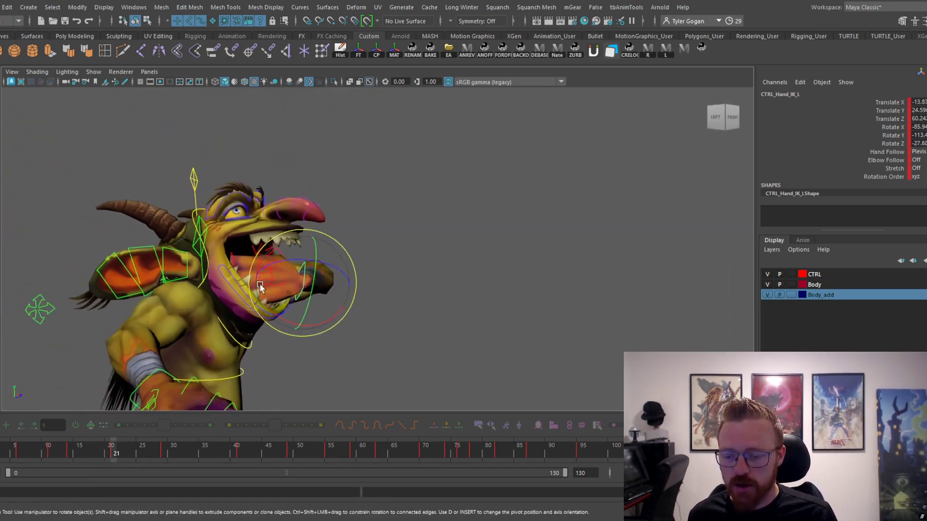
pyautogui.keyDown('alt'); pyautogui.moveTo(259, 285); pyautogui.dragTo(296, 227, button='middle'); pyautogui.keyUp('alt')
pyautogui.keyDown('alt'); pyautogui.moveTo(296, 228); pyautogui.dragTo(298, 269); pyautogui.keyUp('alt')
pyautogui.press('w')
pyautogui.click(331, 286)
pyautogui.click(331, 286)
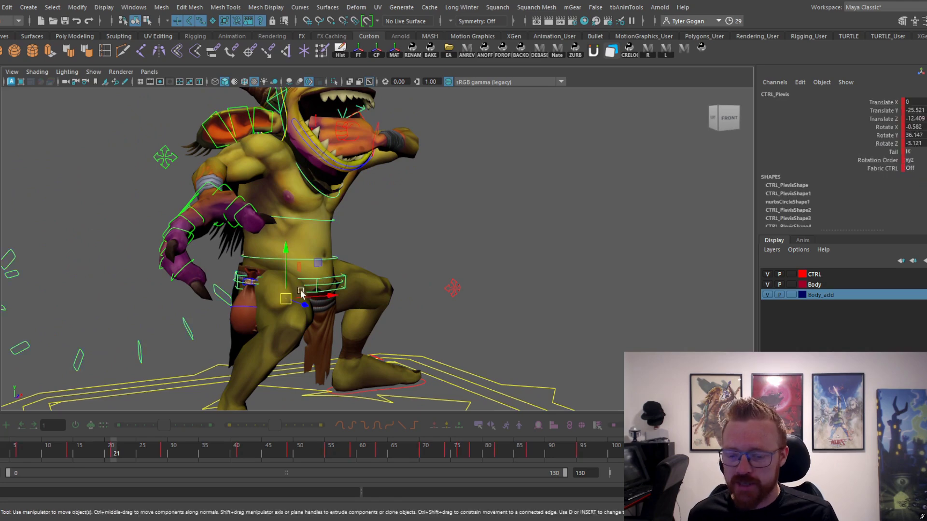
pyautogui.moveTo(96, 453)
pyautogui.mouseDown()
pyautogui.moveTo(65, 458)
pyautogui.moveTo(86, 454)
pyautogui.mouseUp()
pyautogui.keyDown('alt'); pyautogui.moveTo(258, 290); pyautogui.dragTo(192, 351, button='middle'); pyautogui.keyUp('alt')
pyautogui.moveTo(62, 451); pyautogui.dragTo(81, 452)
# - Shift the pelvis keys within frames 13 to 35 three frames earlier, to frames 11, 18 and 26, and play the result
pyautogui.doubleClick(70, 452)
pyautogui.click(220, 454)
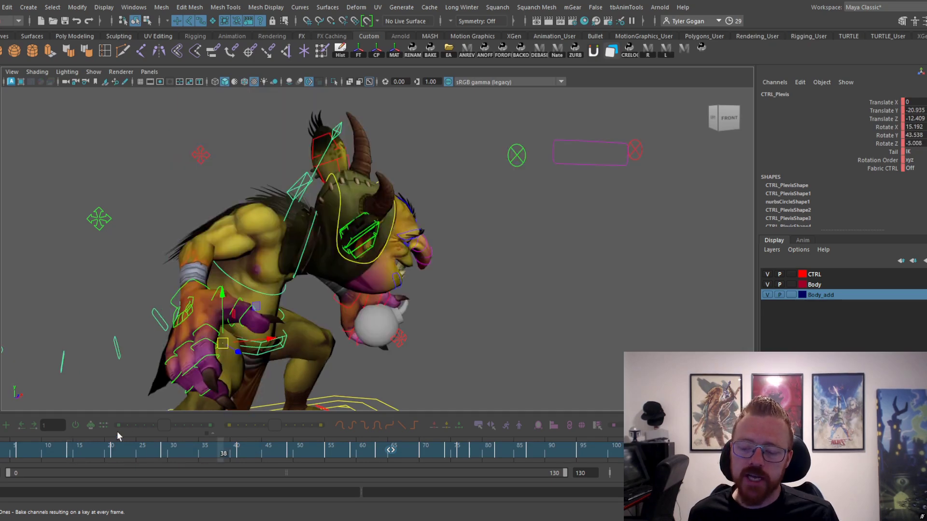
pyautogui.click(164, 283)
pyautogui.hotkey('ctrl', 'z')
pyautogui.keyDown('shift'); pyautogui.moveTo(63, 452); pyautogui.dragTo(202, 454); pyautogui.keyUp('shift')
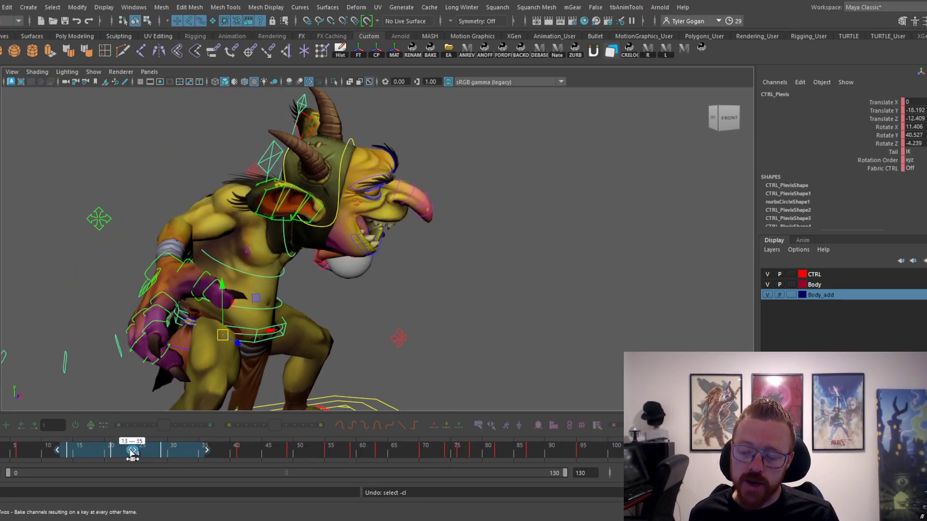
pyautogui.moveTo(10, 455); pyautogui.dragTo(99, 438)
pyautogui.hotkey('alt', 'v')
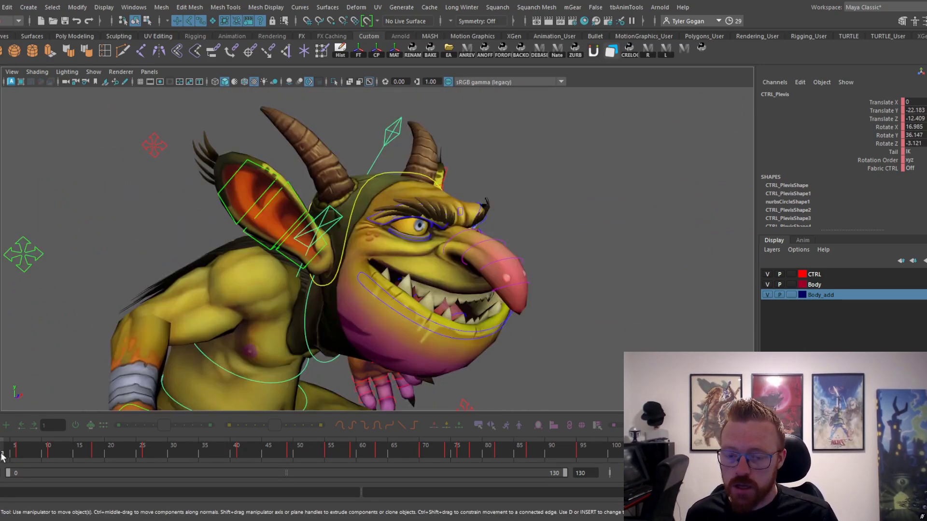
# - Rotate the jaw control to about 37 degrees in X at frame 11 to partly close the mouth, and shift that key slightly earlier
pyautogui.keyDown('alt'); pyautogui.moveTo(212, 345); pyautogui.dragTo(216, 352, button='middle'); pyautogui.keyUp('alt')
pyautogui.click(285, 277)
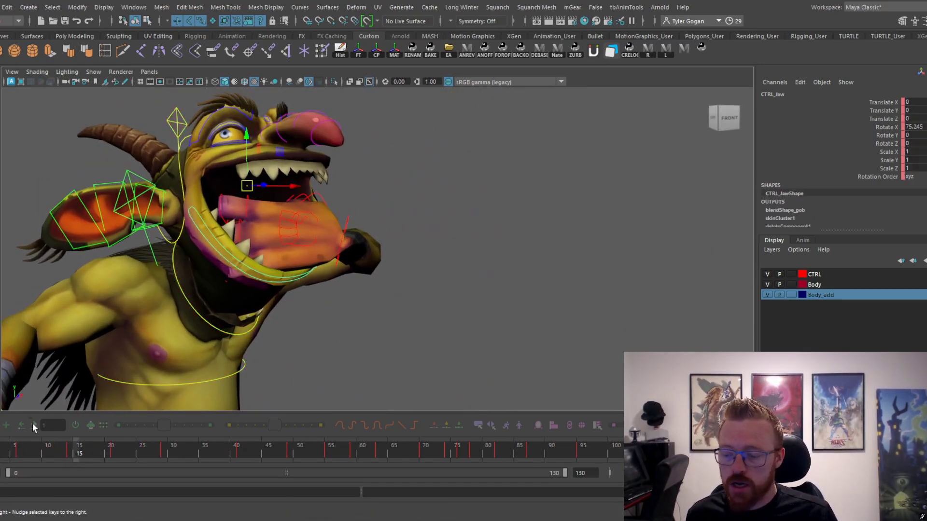
pyautogui.moveTo(57, 450)
pyautogui.mouseDown()
pyautogui.moveTo(70, 451)
pyautogui.moveTo(29, 456)
pyautogui.moveTo(54, 453)
pyautogui.mouseUp()
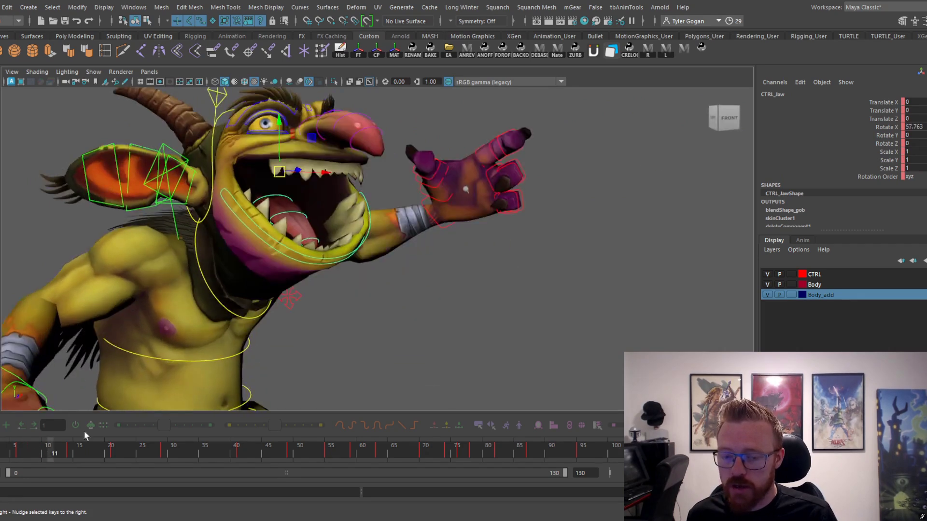
pyautogui.moveTo(321, 203); pyautogui.dragTo(317, 171)
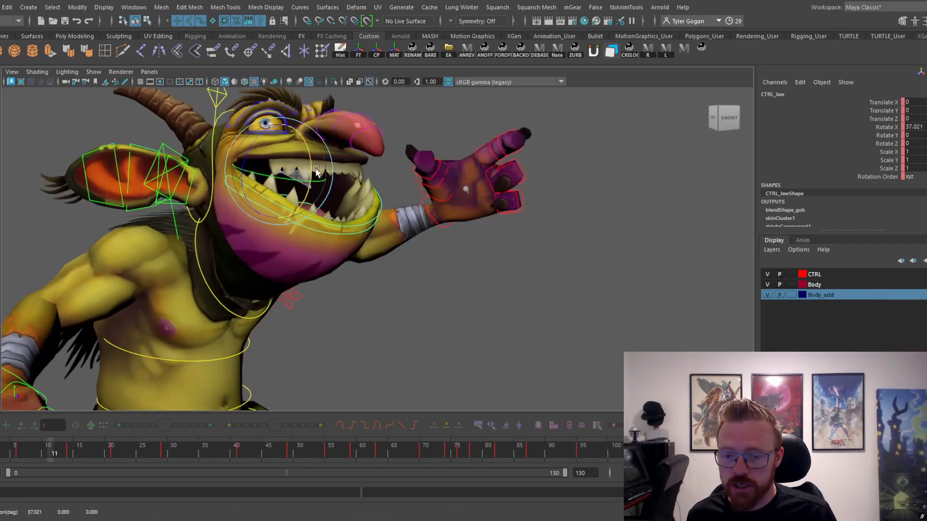
pyautogui.moveTo(53, 454); pyautogui.dragTo(102, 448)
pyautogui.keyDown('shift'); pyautogui.click(45, 448); pyautogui.keyUp('shift')
# - Rotate the second spine control forward to about 16.9 degrees in X at frame 24, and scrub on to frame 29
pyautogui.keyDown('alt'); pyautogui.moveTo(220, 375); pyautogui.dragTo(173, 376); pyautogui.keyUp('alt')
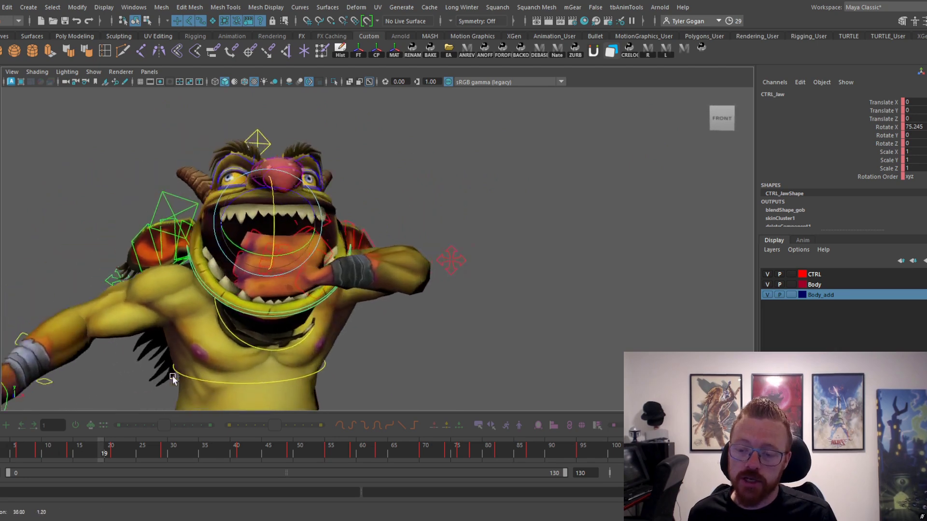
pyautogui.moveTo(78, 461); pyautogui.dragTo(96, 446)
pyautogui.keyDown('alt'); pyautogui.moveTo(193, 393); pyautogui.dragTo(251, 392); pyautogui.keyUp('alt')
pyautogui.click(250, 386)
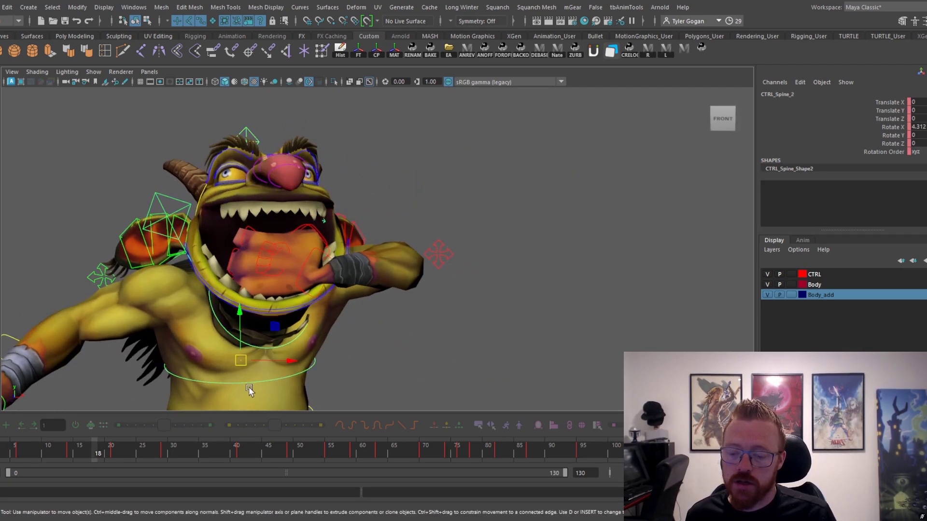
pyautogui.moveTo(58, 456); pyautogui.dragTo(126, 451)
pyautogui.press('e')
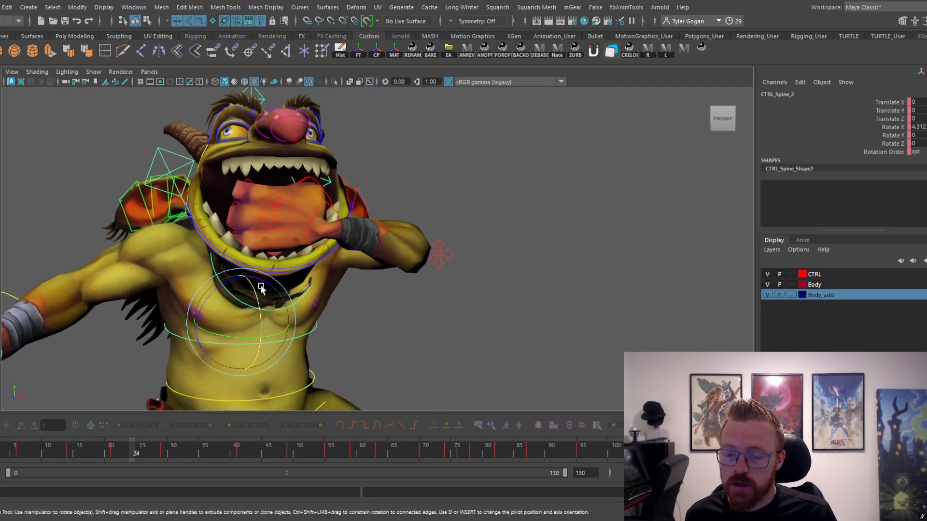
pyautogui.moveTo(254, 289); pyautogui.dragTo(270, 315)
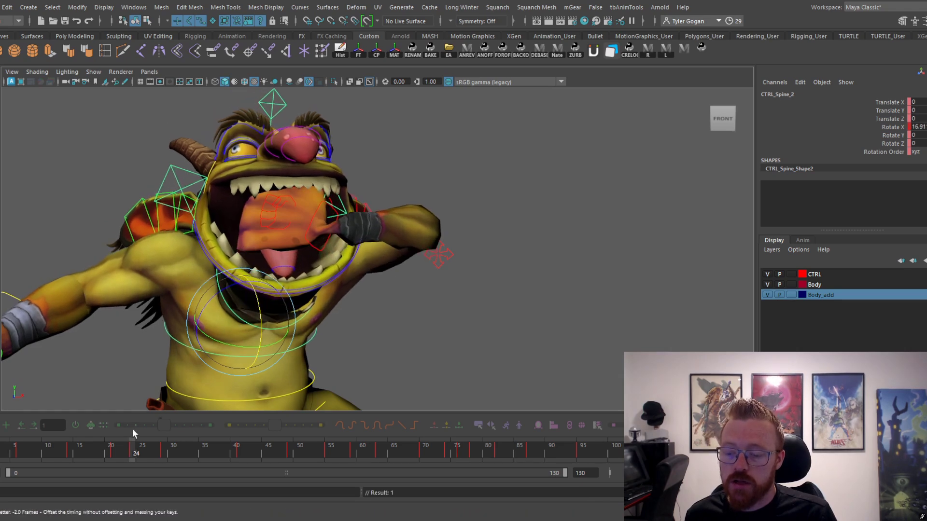
pyautogui.moveTo(133, 452); pyautogui.dragTo(159, 467)
# - Tilt the head control further back at frame 29 and scrub back to frame 18
pyautogui.moveTo(212, 322); pyautogui.dragTo(316, 249)
pyautogui.keyDown('alt'); pyautogui.moveTo(373, 229); pyautogui.dragTo(263, 172); pyautogui.keyUp('alt')
pyautogui.press('w')
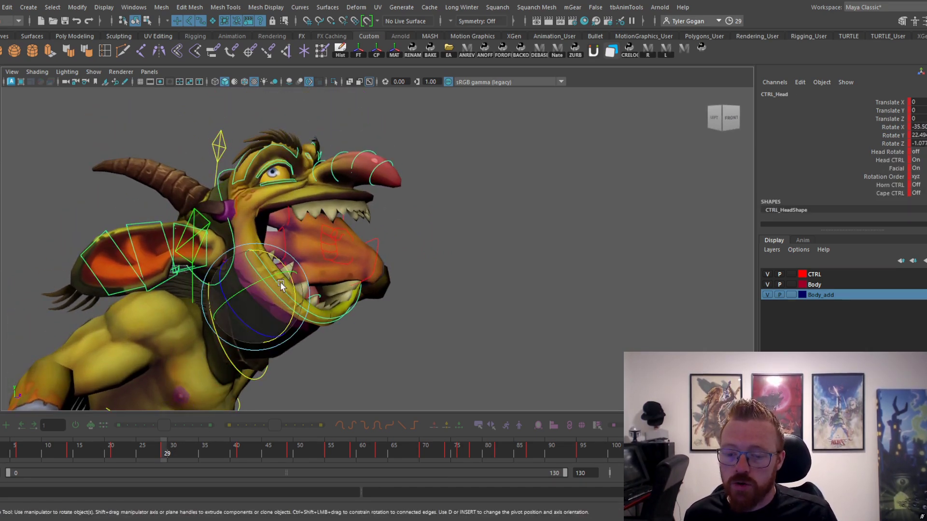
pyautogui.moveTo(288, 276); pyautogui.dragTo(287, 252)
pyautogui.moveTo(111, 449); pyautogui.dragTo(92, 464)
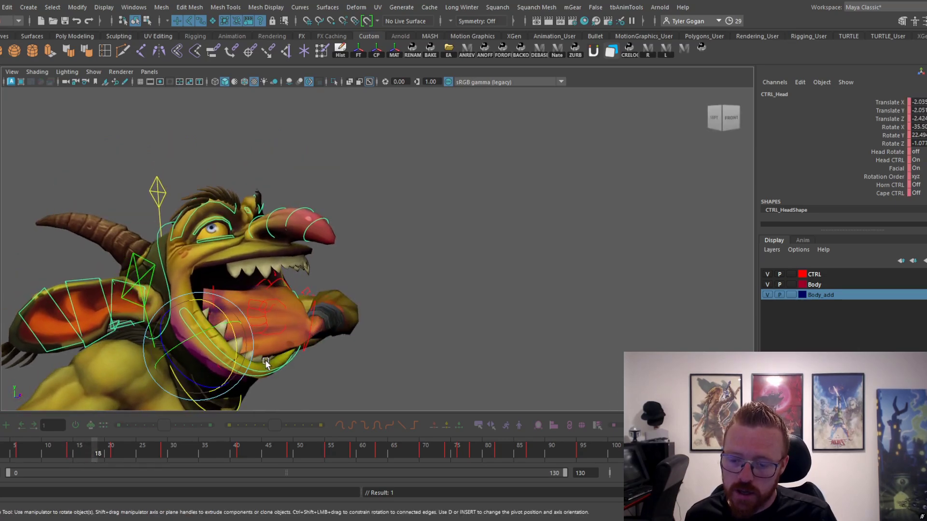
# - Reposition the left hand control inside the mouth at frame 14 and scrub through to frame 21
pyautogui.moveTo(268, 375)
pyautogui.keyDown('alt'); pyautogui.mouseDown()
pyautogui.moveTo(312, 346)
pyautogui.moveTo(266, 363)
pyautogui.mouseUp(); pyautogui.keyUp('alt')
pyautogui.keyDown('alt'); pyautogui.moveTo(267, 362); pyautogui.dragTo(264, 336, button='middle'); pyautogui.keyUp('alt')
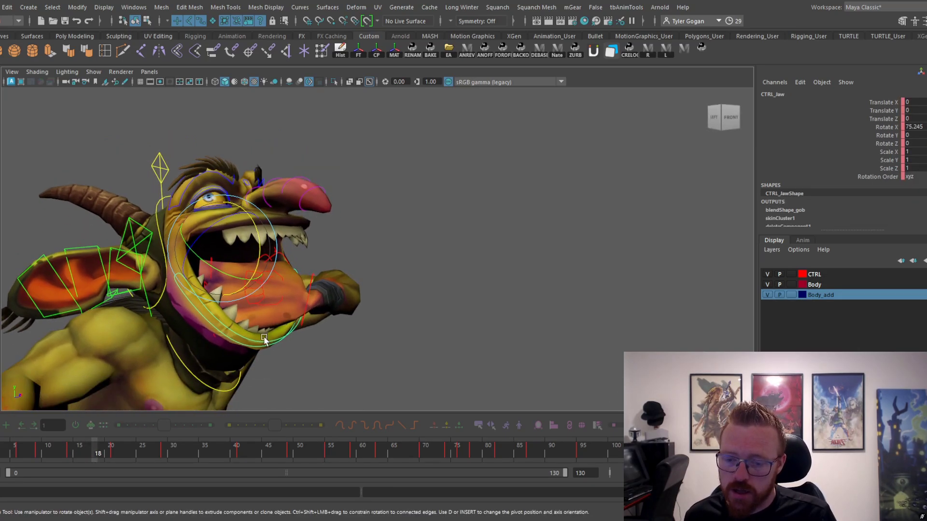
pyautogui.click(314, 284)
pyautogui.keyDown('alt'); pyautogui.moveTo(314, 285); pyautogui.dragTo(418, 284); pyautogui.keyUp('alt')
pyautogui.click(309, 323)
pyautogui.press('w')
pyautogui.moveTo(94, 452); pyautogui.dragTo(71, 450)
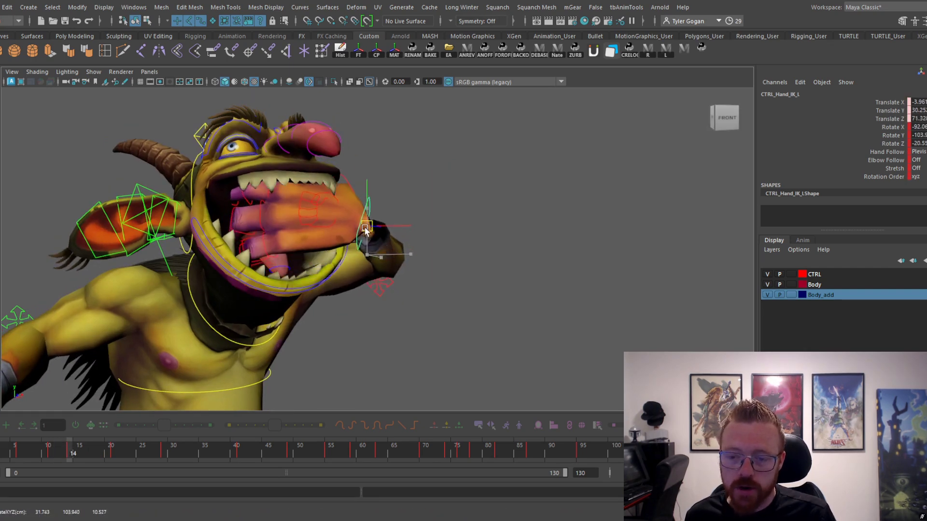
pyautogui.moveTo(86, 459); pyautogui.dragTo(110, 466)
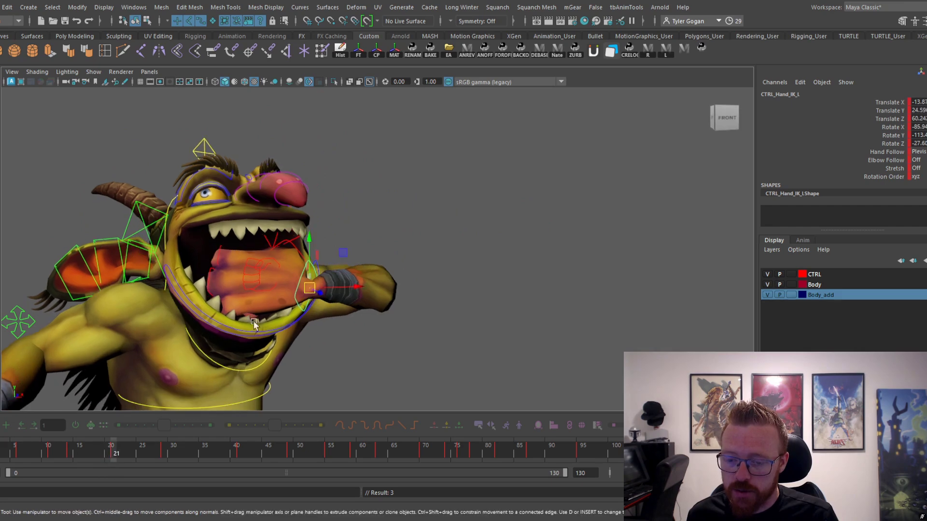
# - Adjust the height of the right eyebrow control at frame 21
pyautogui.keyDown('alt'); pyautogui.moveTo(298, 275); pyautogui.dragTo(258, 208); pyautogui.keyUp('alt')
pyautogui.keyDown('alt'); pyautogui.moveTo(258, 207); pyautogui.dragTo(300, 243, button='right'); pyautogui.keyUp('alt')
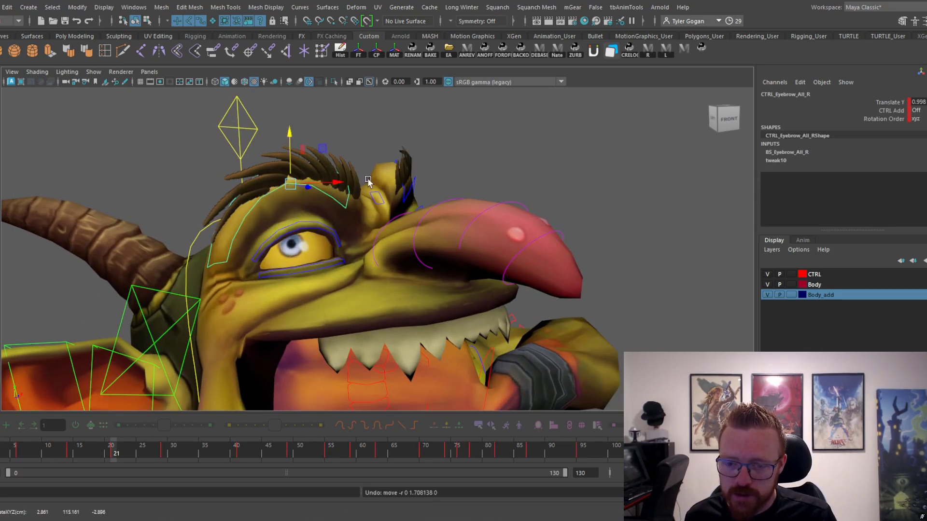
pyautogui.keyDown('alt'); pyautogui.moveTo(368, 181); pyautogui.dragTo(280, 200, button='right'); pyautogui.keyUp('alt')
# - Move the right and left eye aim controls at frame 21 to redirect the gaze, and scrub to frame 35
pyautogui.keyDown('alt'); pyautogui.moveTo(357, 215); pyautogui.dragTo(253, 217, button='right'); pyautogui.keyUp('alt')
pyautogui.keyDown('alt'); pyautogui.moveTo(252, 217); pyautogui.dragTo(34, 226, button='middle'); pyautogui.keyUp('alt')
pyautogui.keyDown('alt'); pyautogui.moveTo(386, 190); pyautogui.dragTo(242, 225, button='right'); pyautogui.keyUp('alt')
pyautogui.keyDown('alt'); pyautogui.moveTo(271, 193); pyautogui.dragTo(350, 194, button='right'); pyautogui.keyUp('alt')
pyautogui.keyDown('alt'); pyautogui.moveTo(350, 194); pyautogui.dragTo(357, 230, button='middle'); pyautogui.keyUp('alt')
pyautogui.click(237, 144)
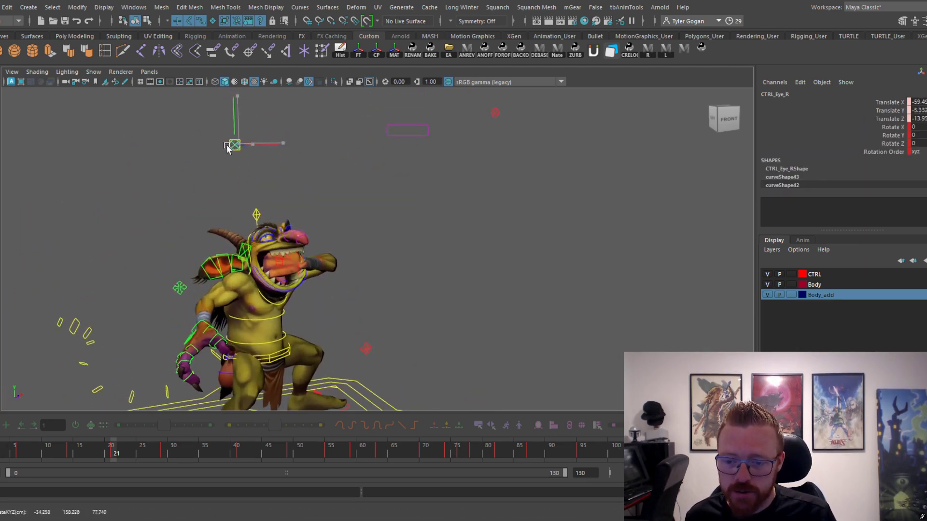
pyautogui.click(500, 112)
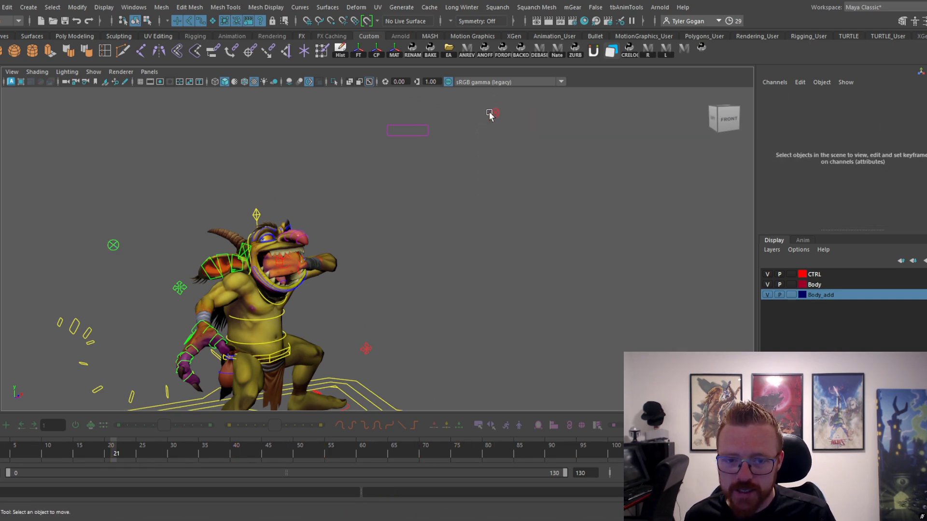
pyautogui.moveTo(79, 450); pyautogui.dragTo(204, 458)
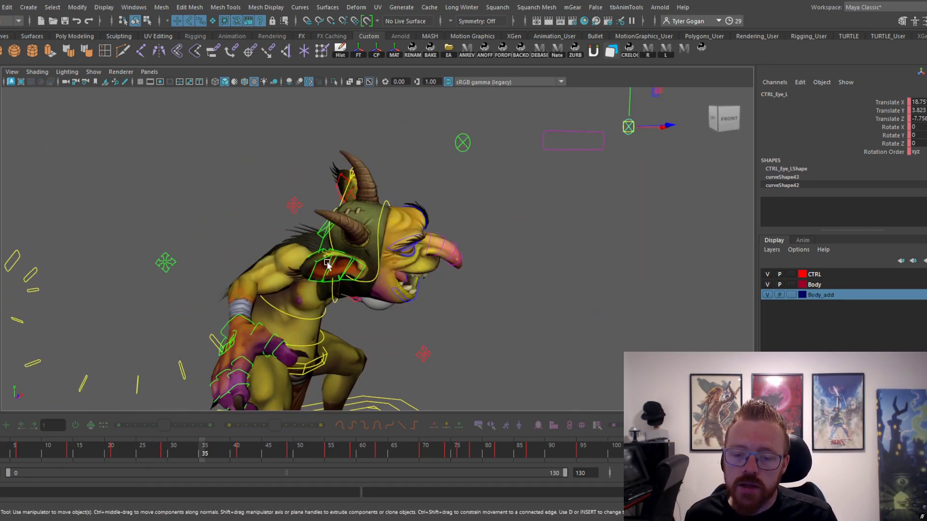
# - Check the spine timing around frames 16 to 29 and reposition the neck control at frame 29
pyautogui.moveTo(125, 451); pyautogui.dragTo(89, 455)
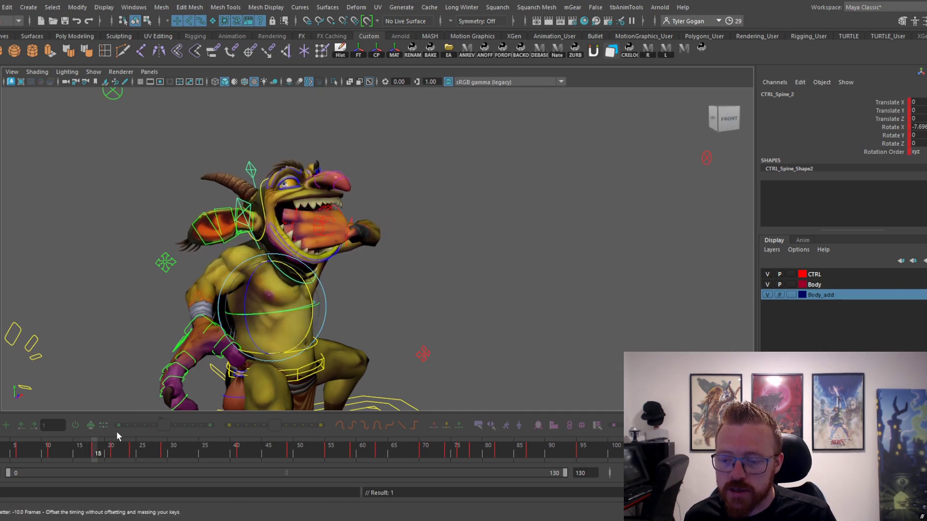
pyautogui.moveTo(116, 446)
pyautogui.mouseDown()
pyautogui.moveTo(68, 453)
pyautogui.moveTo(152, 462)
pyautogui.moveTo(227, 454)
pyautogui.moveTo(107, 452)
pyautogui.moveTo(192, 454)
pyautogui.moveTo(161, 450)
pyautogui.mouseUp()
pyautogui.click(339, 296)
pyautogui.click(336, 290)
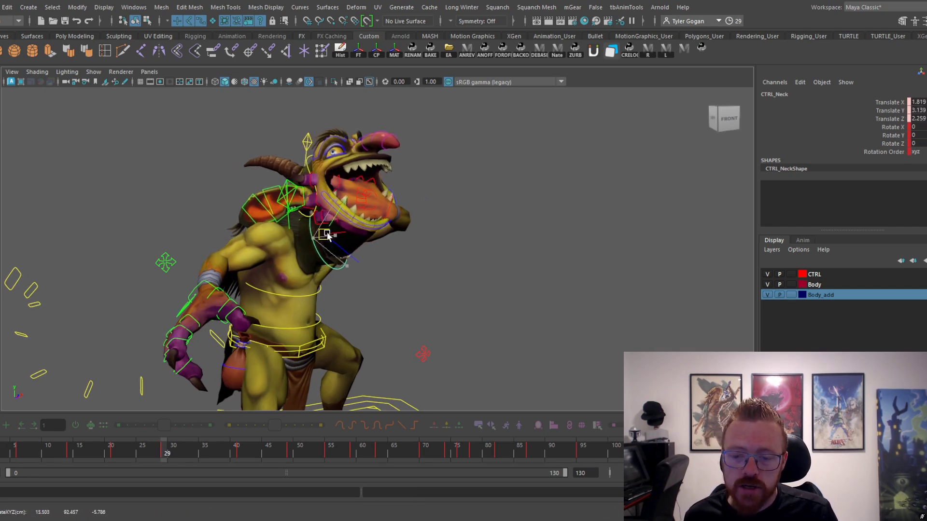
pyautogui.moveTo(134, 451); pyautogui.dragTo(127, 425)
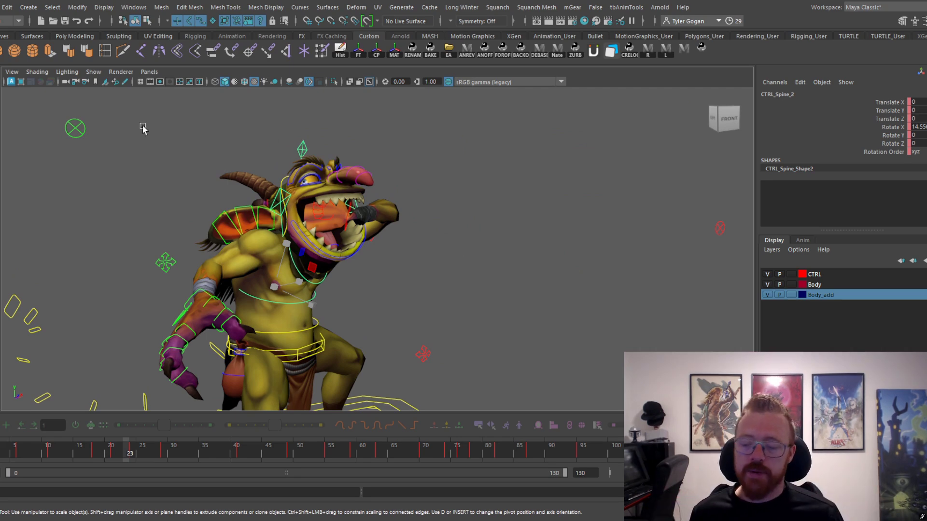
# - Undo the last change, check the right arm's motion, and move the right hand control up and outward at frame 21
pyautogui.hotkey('ctrl', 'z')
pyautogui.moveTo(70, 455); pyautogui.dragTo(104, 449)
pyautogui.keyDown('alt'); pyautogui.moveTo(299, 329); pyautogui.dragTo(286, 329); pyautogui.keyUp('alt')
pyautogui.keyDown('alt'); pyautogui.moveTo(285, 328); pyautogui.dragTo(319, 314, button='right'); pyautogui.keyUp('alt')
pyautogui.keyDown('alt'); pyautogui.moveTo(319, 314); pyautogui.dragTo(295, 319); pyautogui.keyUp('alt')
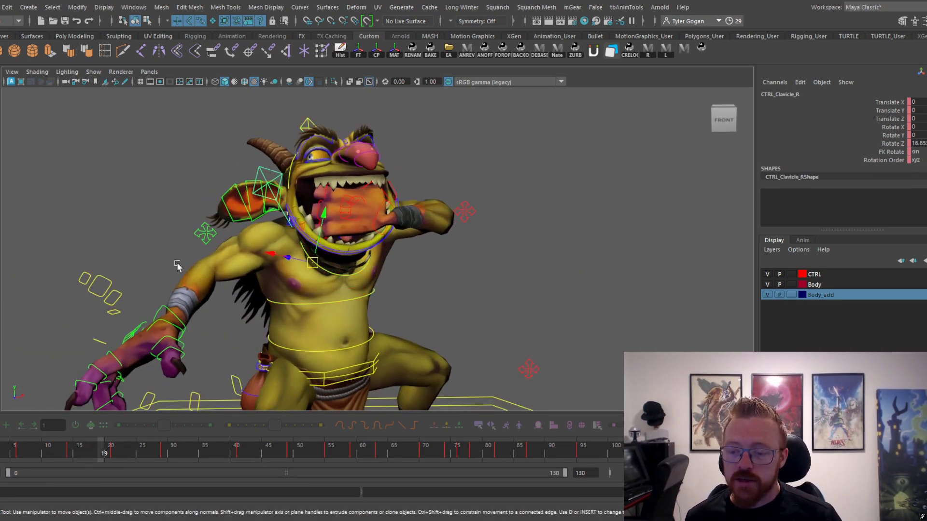
pyautogui.moveTo(81, 455); pyautogui.dragTo(112, 449)
pyautogui.keyDown('alt'); pyautogui.moveTo(231, 334); pyautogui.dragTo(214, 341); pyautogui.keyUp('alt')
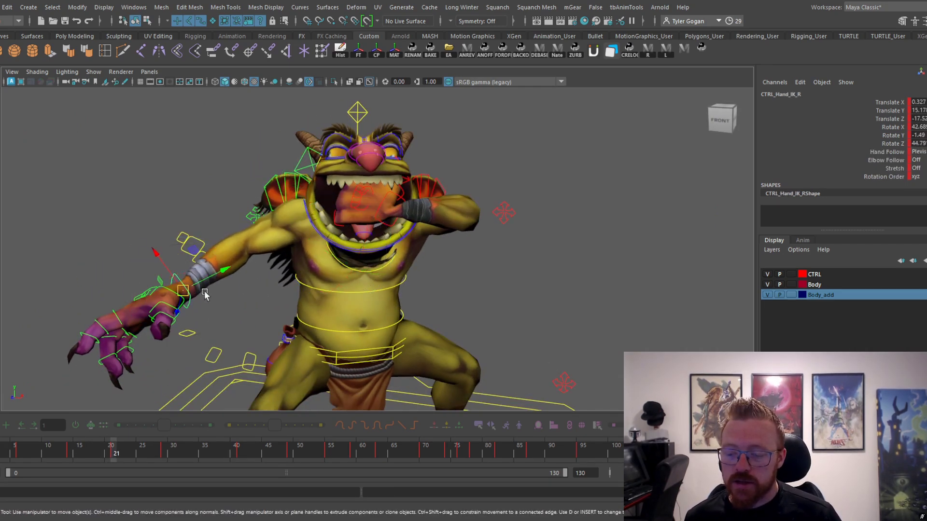
pyautogui.moveTo(203, 274); pyautogui.dragTo(200, 268)
pyautogui.keyDown('alt'); pyautogui.moveTo(471, 211); pyautogui.dragTo(490, 218); pyautogui.keyUp('alt')
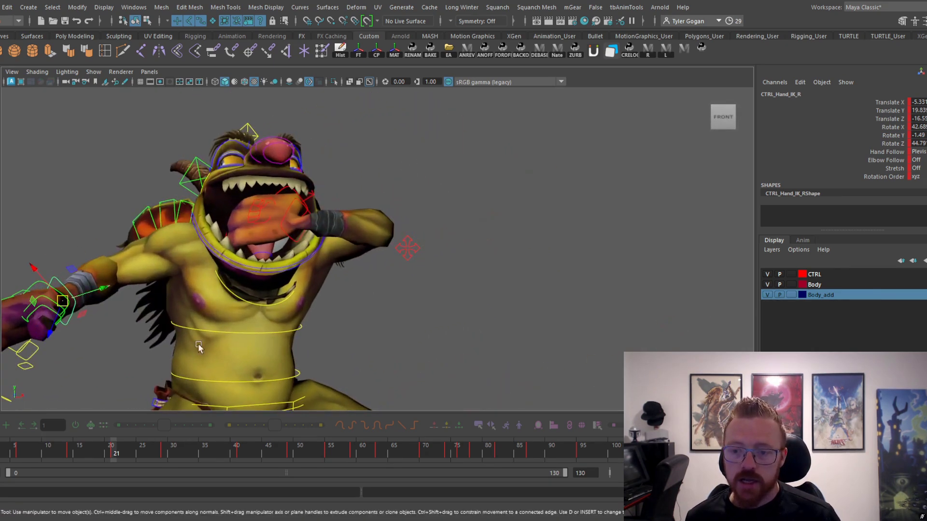
# - Pull the left hand control forward out of the mouth at frame 29, to about X 4.4, Y 24.2, Z 80.9
pyautogui.moveTo(97, 446)
pyautogui.mouseDown()
pyautogui.moveTo(86, 445)
pyautogui.moveTo(128, 446)
pyautogui.moveTo(204, 420)
pyautogui.moveTo(140, 447)
pyautogui.moveTo(183, 421)
pyautogui.mouseUp()
pyautogui.click(352, 175)
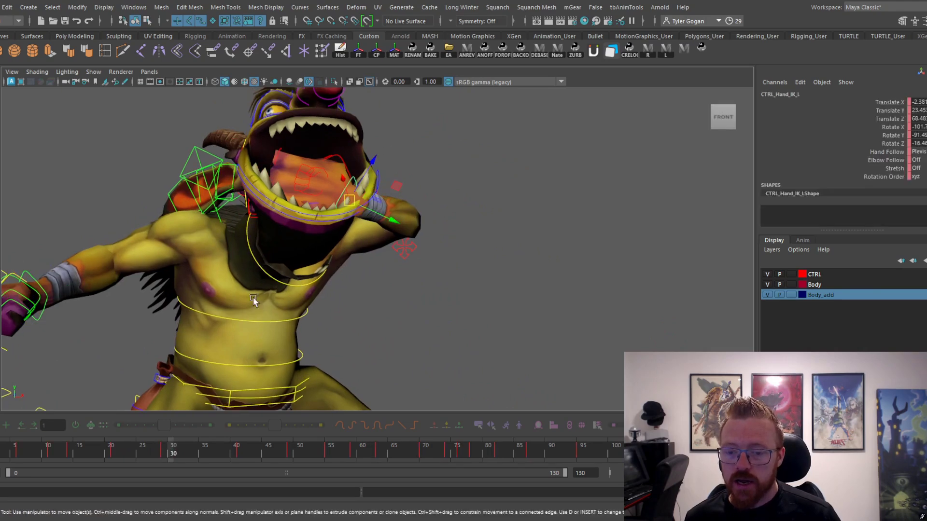
pyautogui.moveTo(121, 449); pyautogui.dragTo(161, 455)
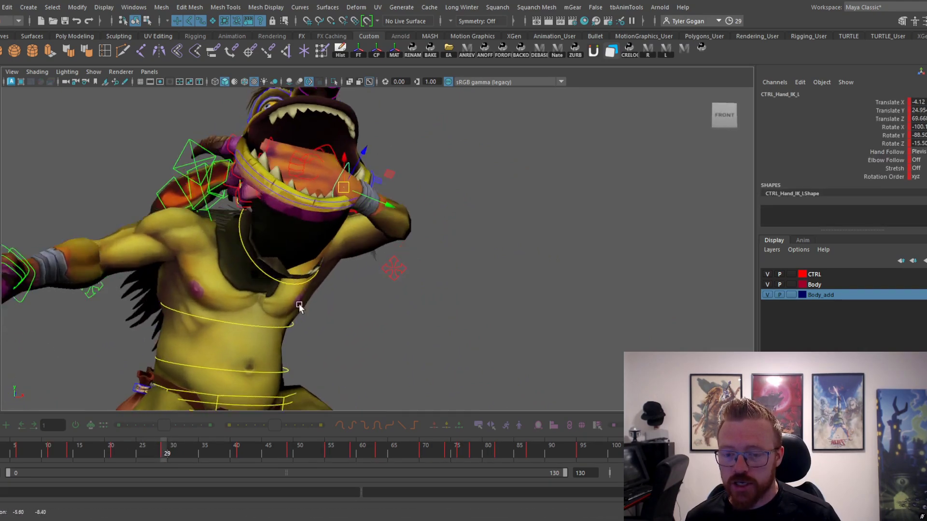
pyautogui.keyDown('alt'); pyautogui.moveTo(299, 306); pyautogui.dragTo(337, 200); pyautogui.keyUp('alt')
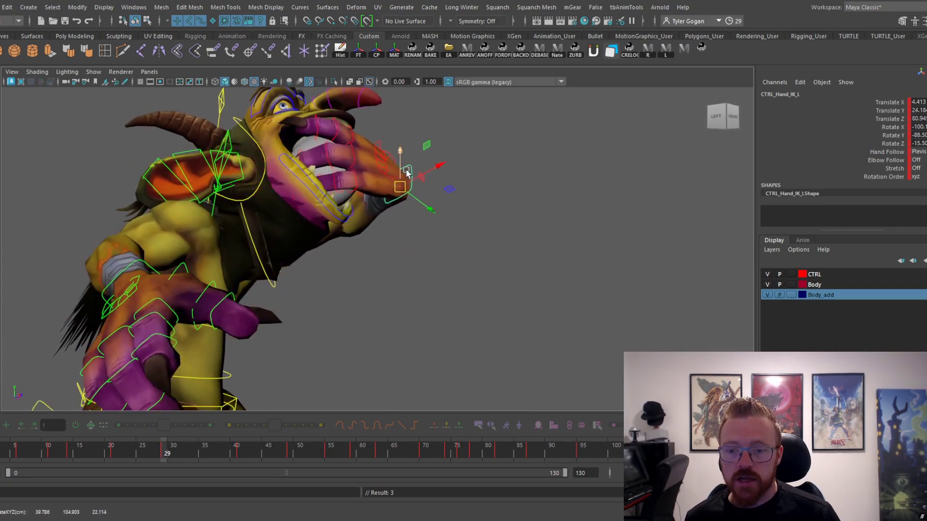
pyautogui.moveTo(382, 152); pyautogui.dragTo(378, 151)
pyautogui.keyDown('alt'); pyautogui.moveTo(416, 164); pyautogui.dragTo(360, 166); pyautogui.keyUp('alt')
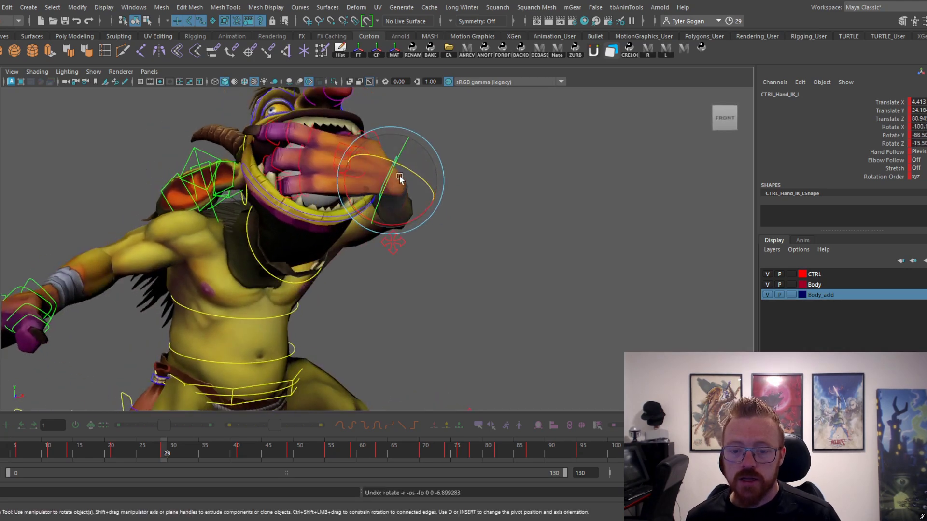
# - Rotate and move the left hand control outward at frame 33 so the hand holds the bomb beside the face
pyautogui.moveTo(128, 449); pyautogui.dragTo(190, 458)
pyautogui.keyDown('alt'); pyautogui.moveTo(297, 334); pyautogui.dragTo(416, 245); pyautogui.keyUp('alt')
pyautogui.press('w')
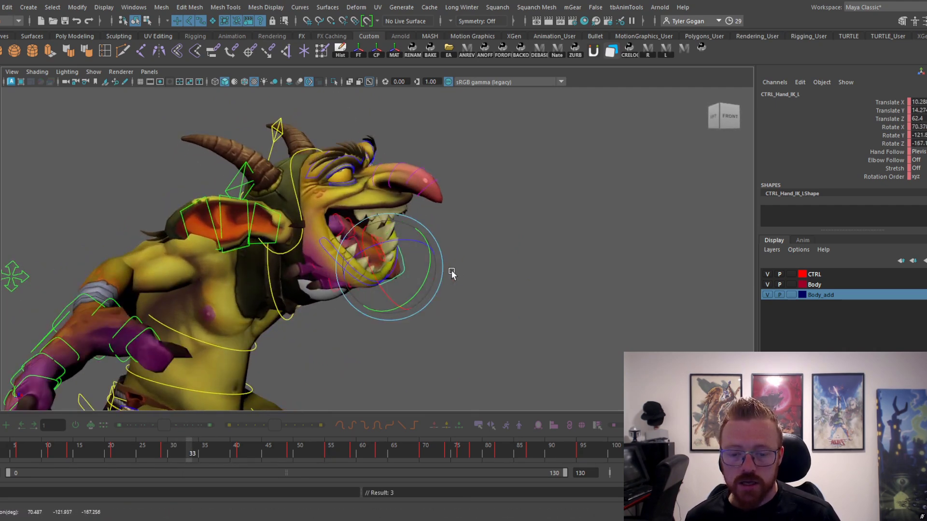
pyautogui.keyDown('alt'); pyautogui.moveTo(488, 270); pyautogui.dragTo(459, 268); pyautogui.keyUp('alt')
pyautogui.press('e')
pyautogui.press('w')
pyautogui.keyDown('alt'); pyautogui.moveTo(457, 242); pyautogui.dragTo(436, 191, button='right'); pyautogui.keyUp('alt')
pyautogui.keyDown('alt'); pyautogui.moveTo(435, 191); pyautogui.dragTo(437, 224); pyautogui.keyUp('alt')
pyautogui.keyDown('alt'); pyautogui.moveTo(437, 224); pyautogui.dragTo(447, 241, button='right'); pyautogui.keyUp('alt')
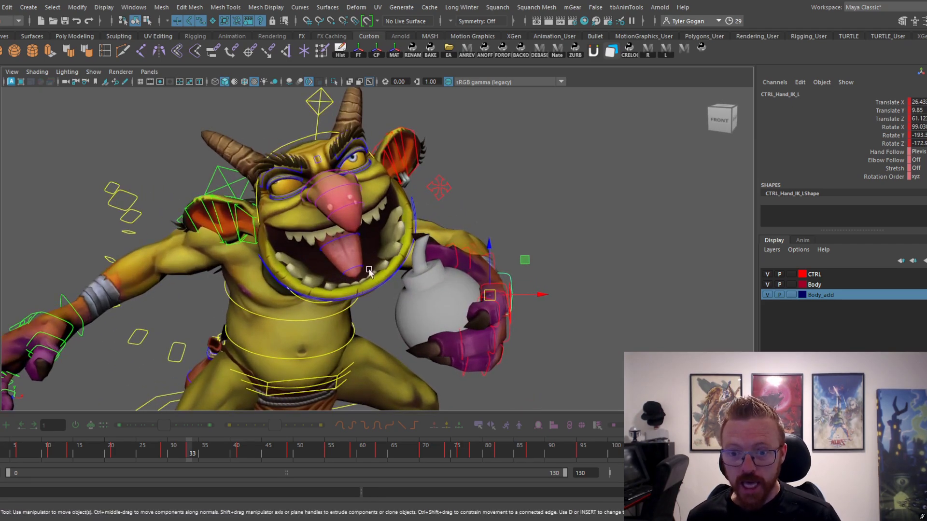
pyautogui.moveTo(99, 456); pyautogui.dragTo(195, 459)
pyautogui.press('e')
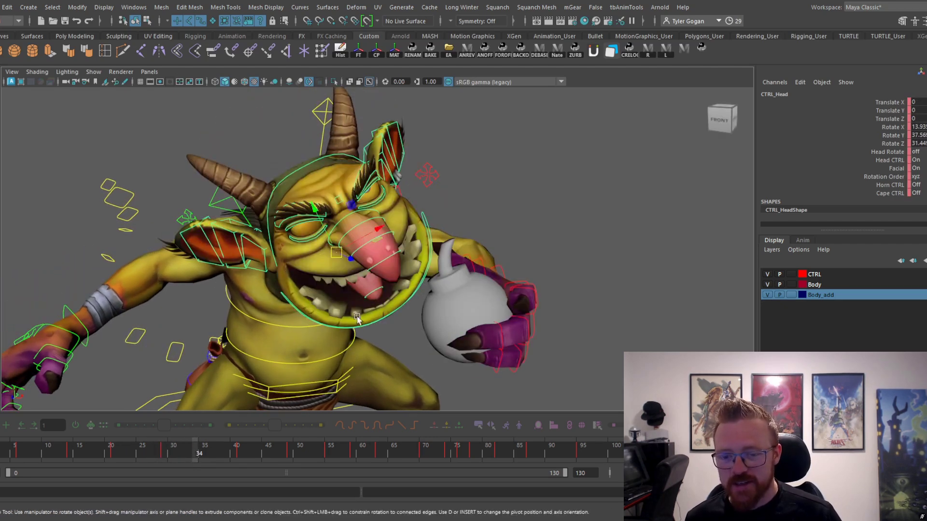
pyautogui.moveTo(301, 253); pyautogui.dragTo(275, 232)
pyautogui.hotkey('ctrl', 'z')
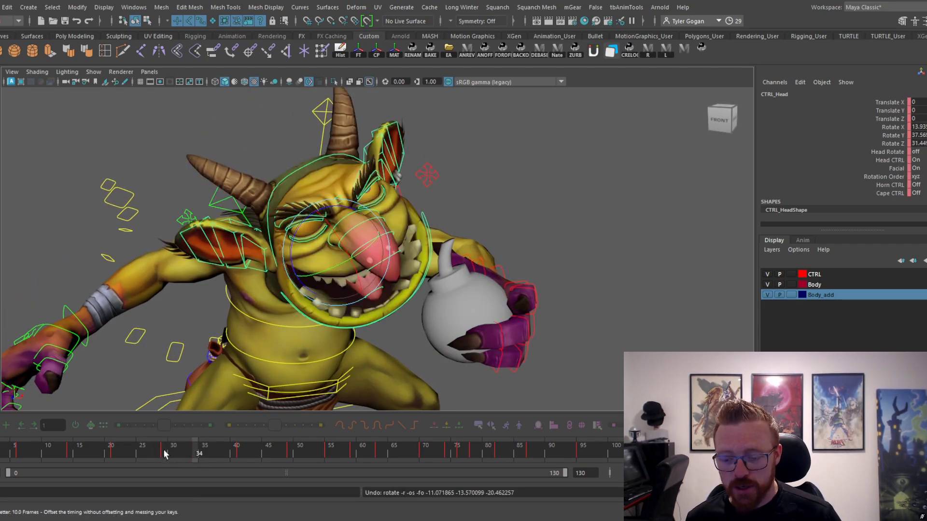
# - Copy the head control's frame 29 pose to frame 34 and scrub through the bomb's exit from the mouth
pyautogui.click(164, 451)
pyautogui.moveTo(164, 451); pyautogui.dragTo(195, 450, button='middle')
pyautogui.scroll(-1, 311, 285)
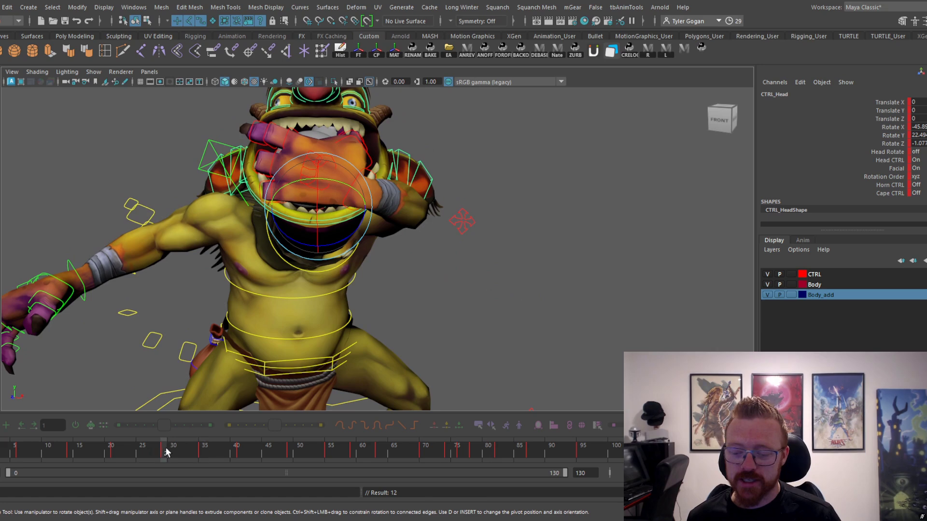
pyautogui.moveTo(166, 452); pyautogui.dragTo(247, 456)
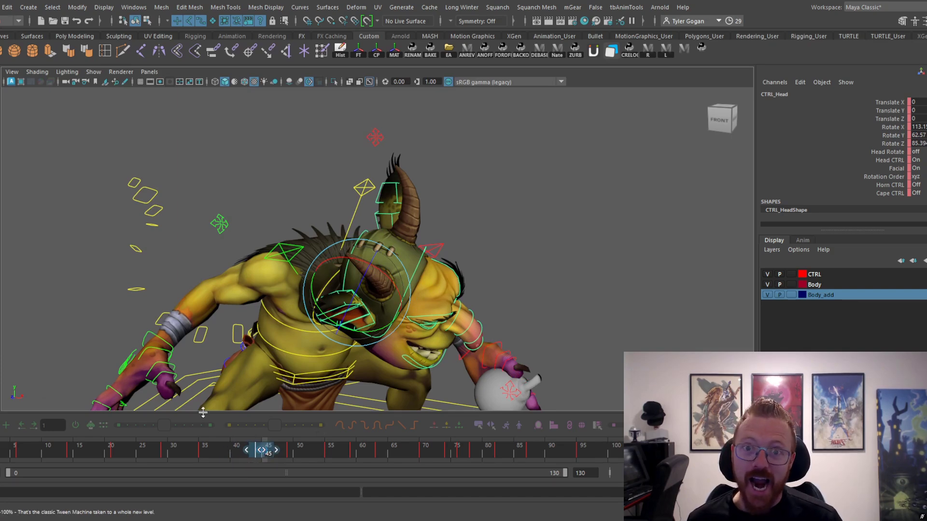
# - Key and adjust the left hand control's position in the mouth around frame 23, and scrub through to frame 29
pyautogui.moveTo(161, 449); pyautogui.dragTo(116, 454)
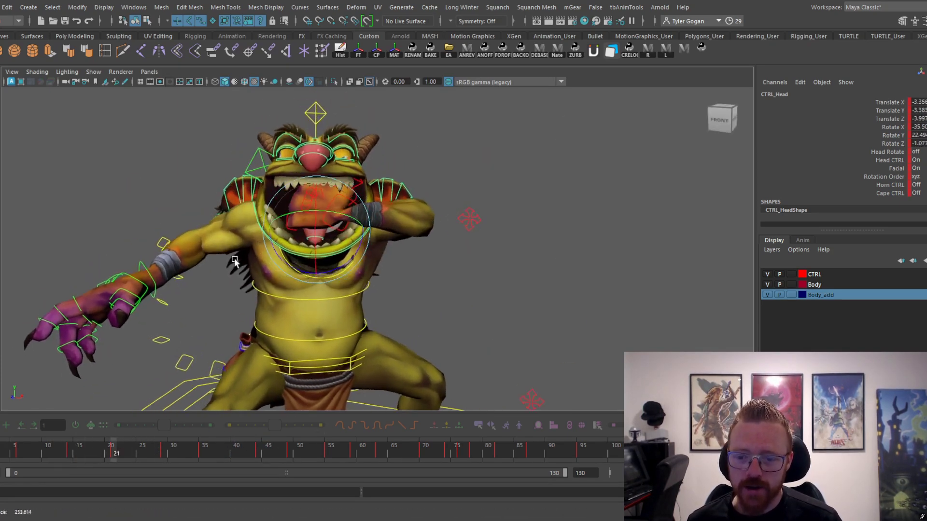
pyautogui.moveTo(164, 425); pyautogui.dragTo(130, 457)
pyautogui.press('s')
pyautogui.click(100, 450)
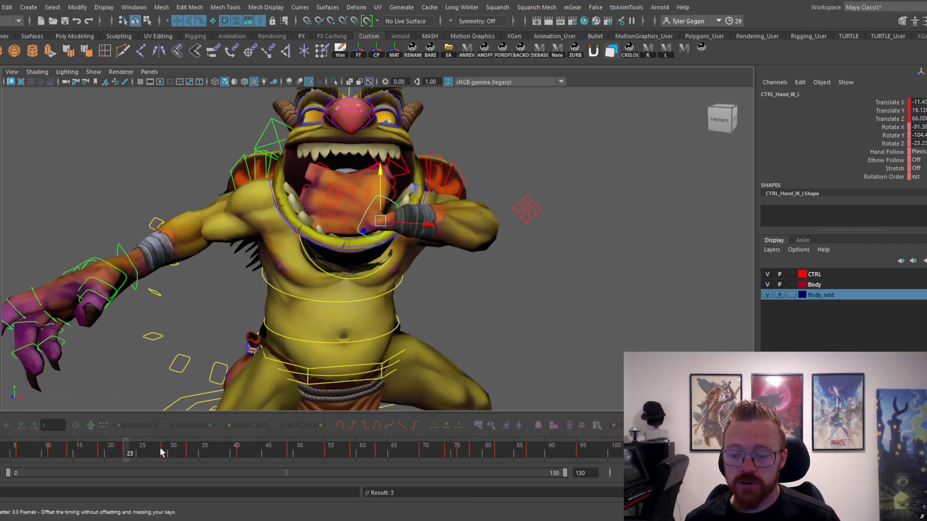
pyautogui.moveTo(106, 453); pyautogui.dragTo(129, 456)
pyautogui.moveTo(153, 453); pyautogui.dragTo(162, 450)
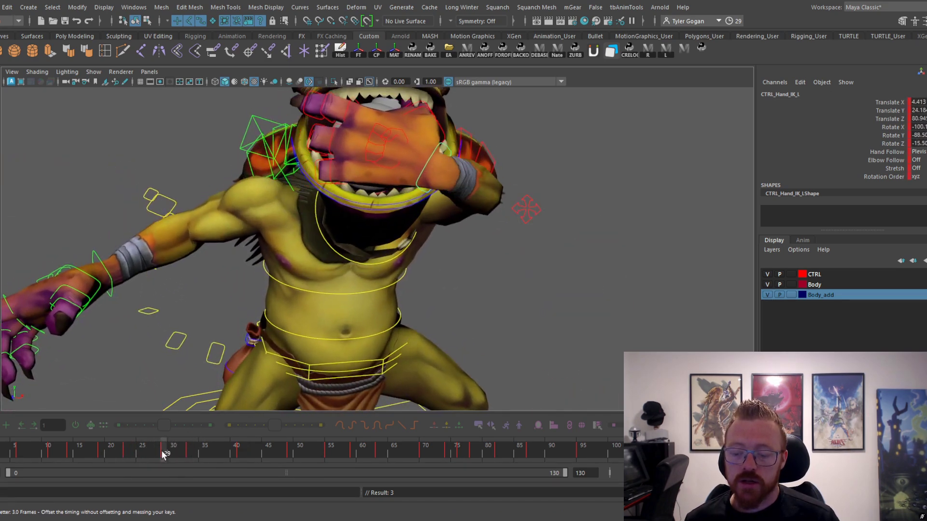
# - Apply the Euler filter to the left hand control's animation curves to clean up its rotation
pyautogui.moveTo(438, 171); pyautogui.dragTo(463, 177)
pyautogui.moveTo(144, 452); pyautogui.dragTo(223, 450)
pyautogui.press('space')
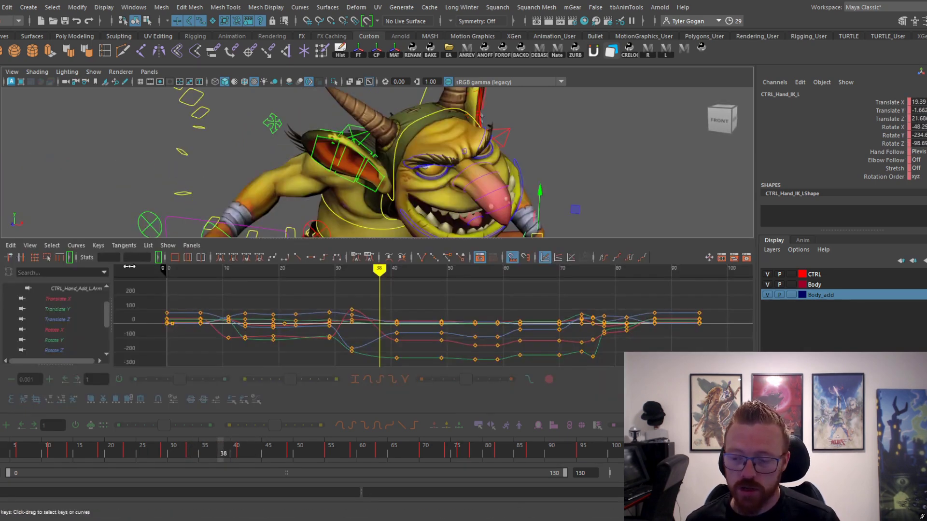
pyautogui.click(80, 247)
pyautogui.click(154, 376)
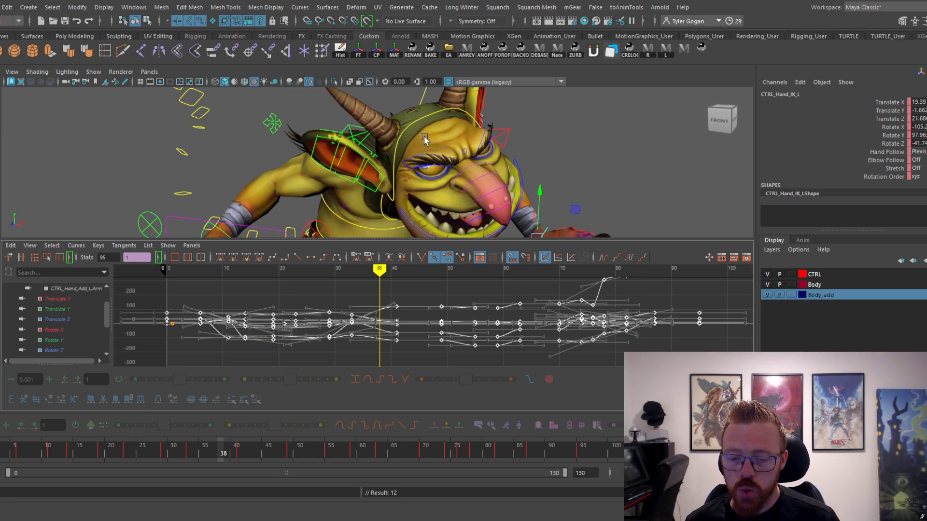
pyautogui.press('space')
# - Play back and scrub the animation to examine the left hand's path and the body's timing as the bomb comes out
pyautogui.moveTo(163, 454); pyautogui.dragTo(293, 447)
pyautogui.click(80, 453)
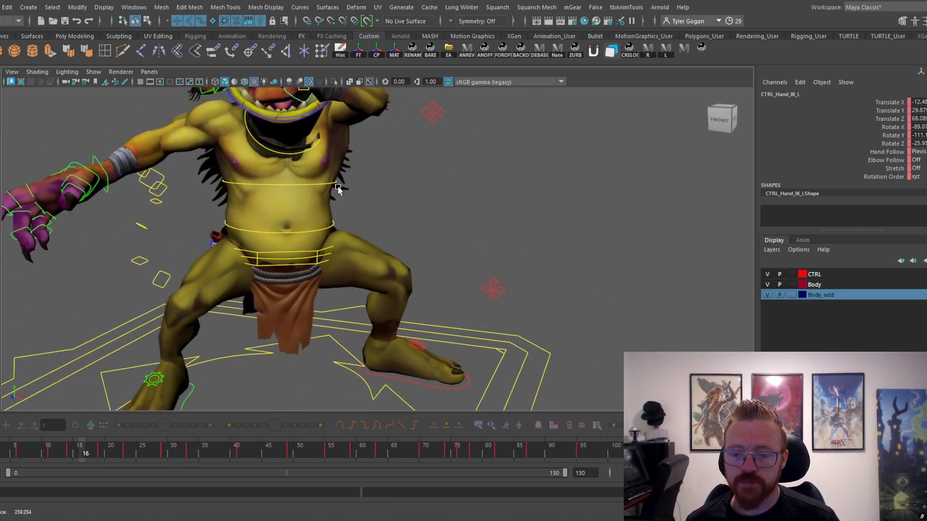
pyautogui.moveTo(38, 450); pyautogui.dragTo(112, 406)
pyautogui.hotkey('alt', 'v')
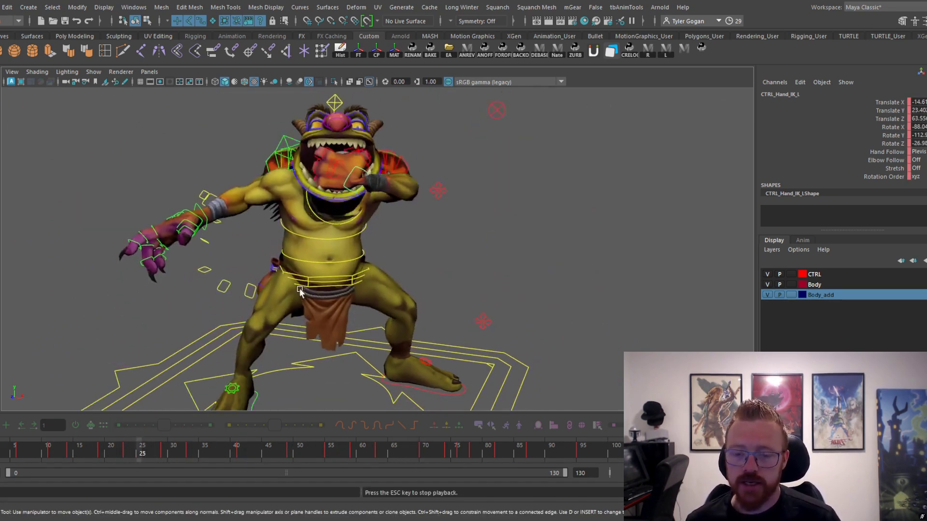
pyautogui.press('Escape')
pyautogui.hotkey('alt', 'v')
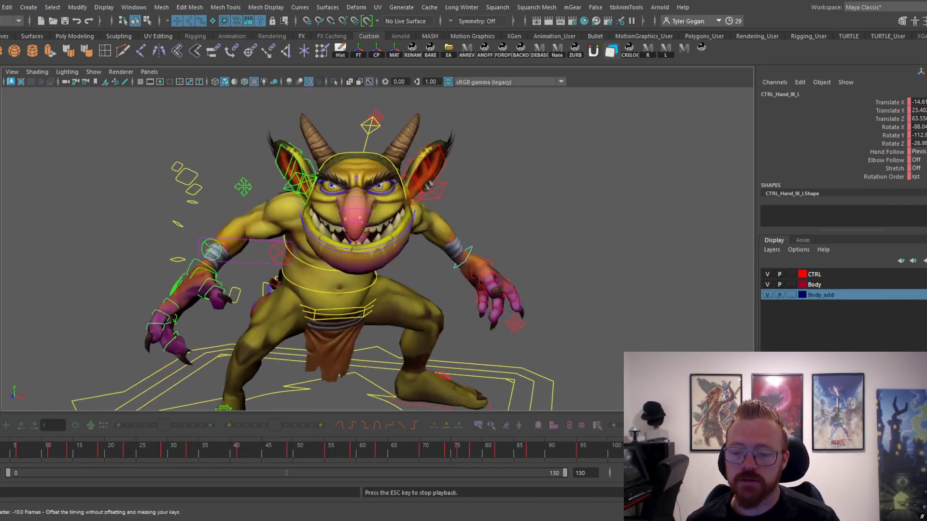
pyautogui.press('Escape')
pyautogui.hotkey('alt', 'v')
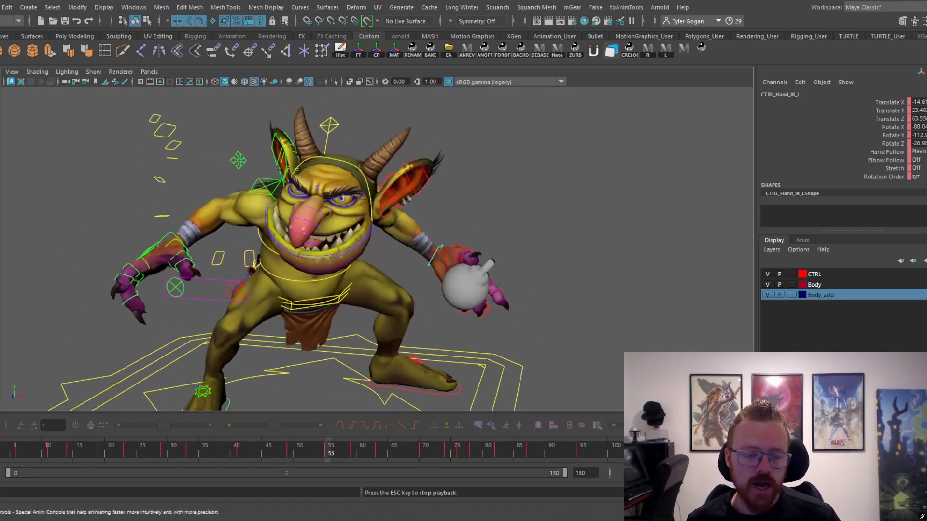
pyautogui.moveTo(136, 455); pyautogui.dragTo(297, 441)
# - Lower the pelvis control's Translate Y key at frame 49 to about -25.64 and review the drop
pyautogui.click(324, 291)
pyautogui.moveTo(166, 448); pyautogui.dragTo(174, 448)
pyautogui.moveTo(241, 455); pyautogui.dragTo(260, 477)
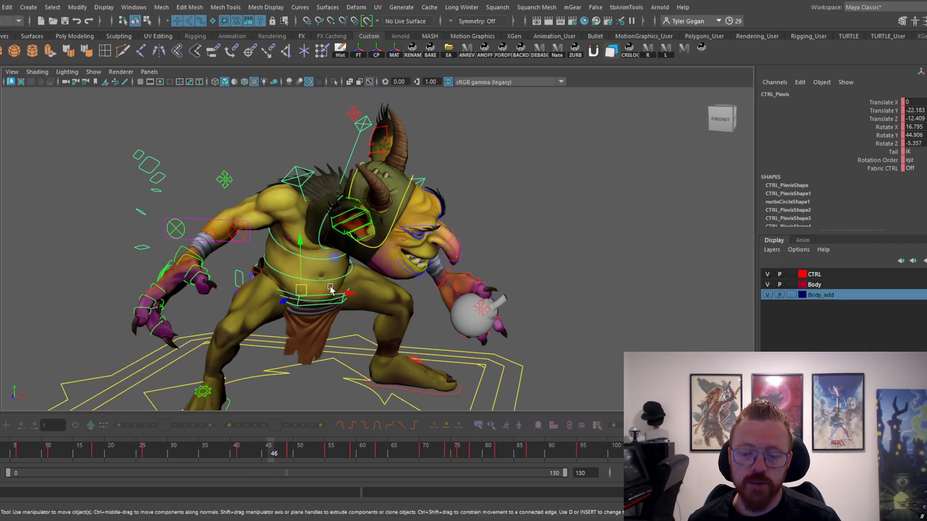
pyautogui.press('space')
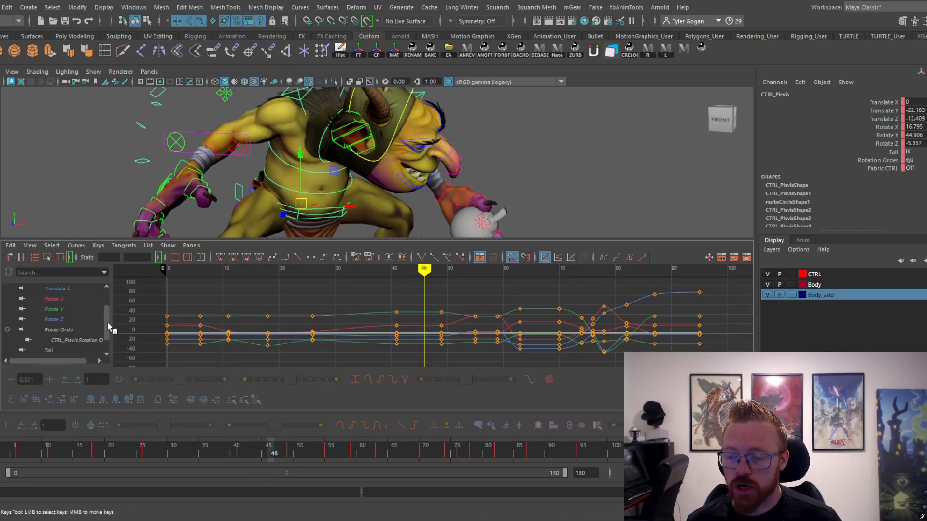
pyautogui.click(57, 309)
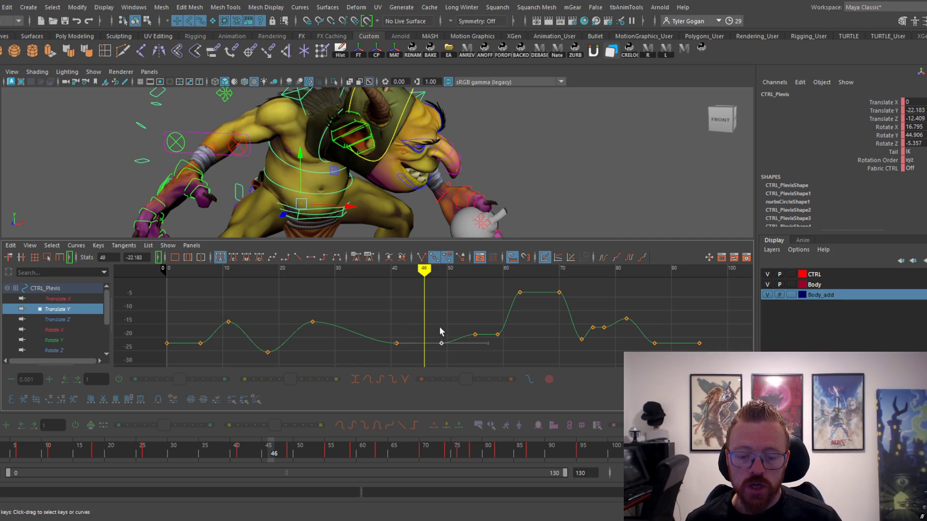
pyautogui.moveTo(440, 332); pyautogui.dragTo(433, 330, button='middle')
pyautogui.click(142, 456)
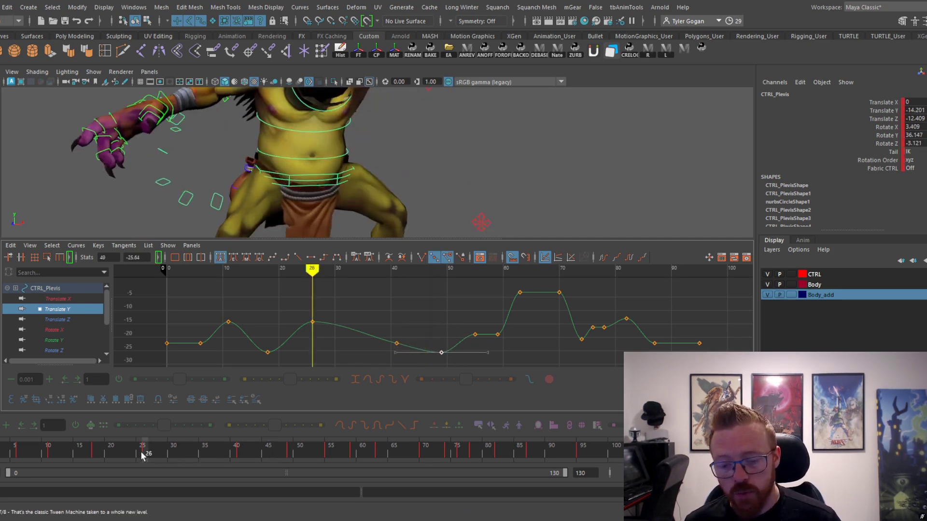
pyautogui.moveTo(160, 455); pyautogui.dragTo(217, 456)
pyautogui.press('space')
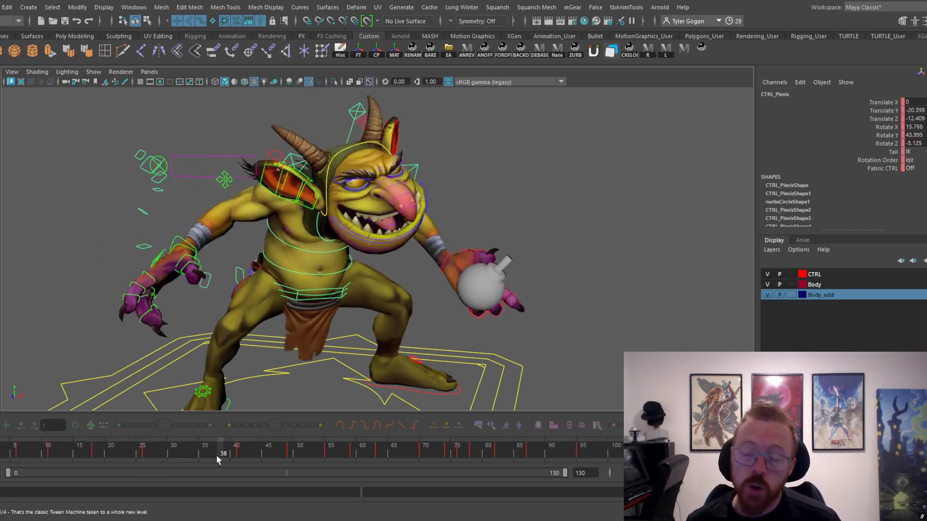
pyautogui.hotkey('alt', 'v')
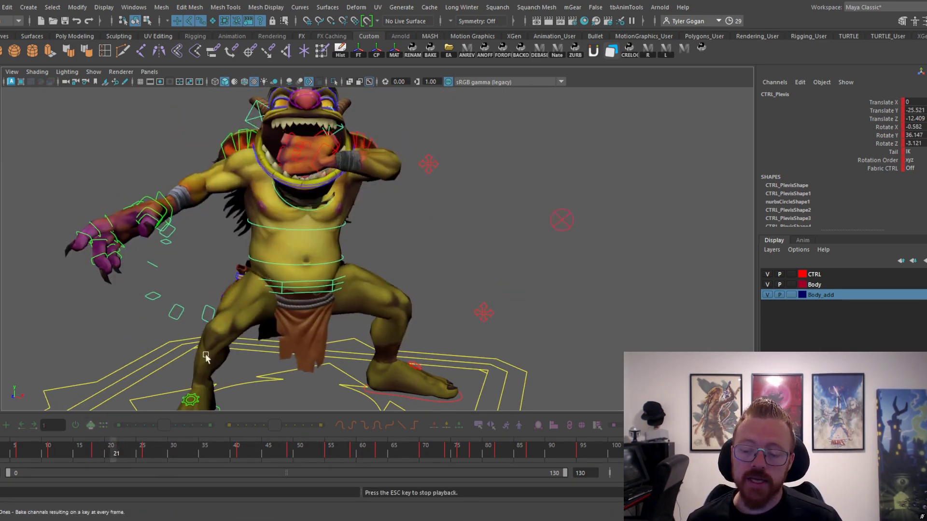
pyautogui.hotkey('alt', 'v')
# - Add a raised pelvis Translate Y key at frame 33, about -13.28, and lower the key at frame 26 slightly
pyautogui.moveTo(160, 454); pyautogui.dragTo(187, 454)
pyautogui.press('space')
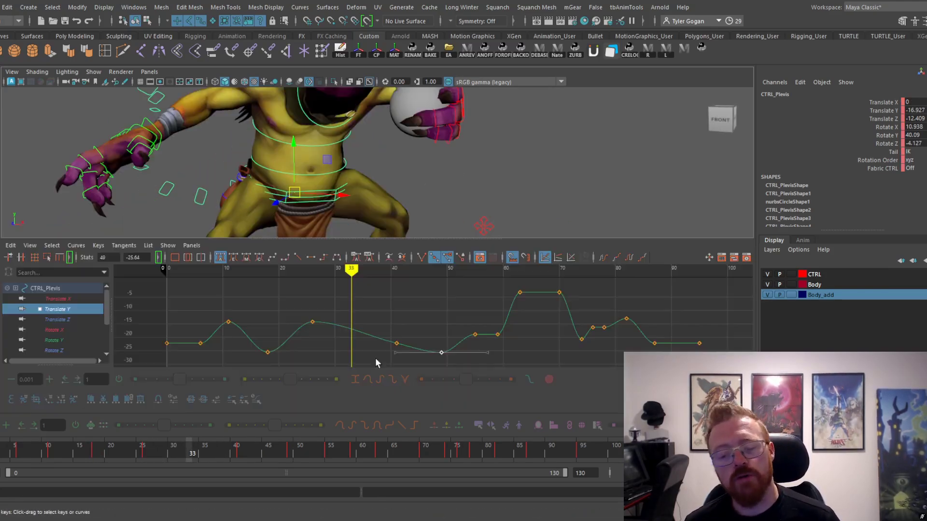
pyautogui.moveTo(365, 345); pyautogui.dragTo(365, 339, button='middle')
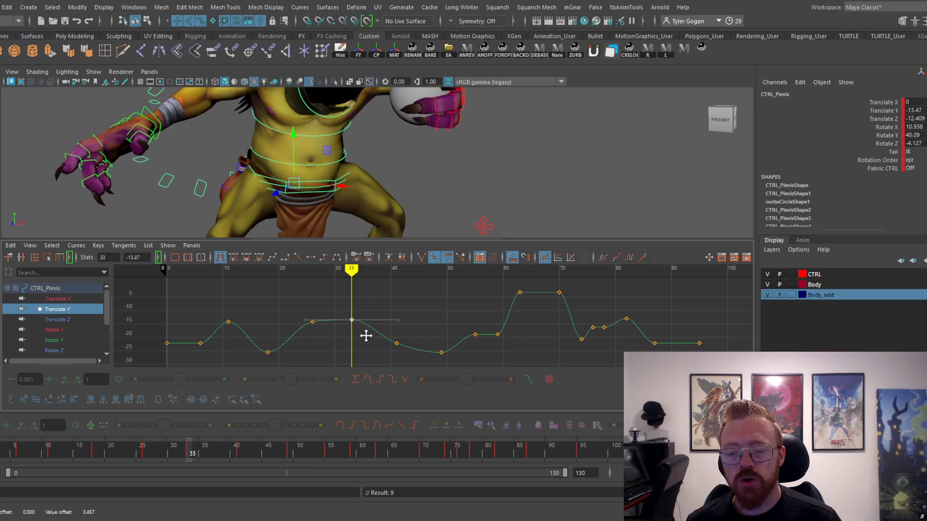
pyautogui.moveTo(140, 454); pyautogui.dragTo(136, 473)
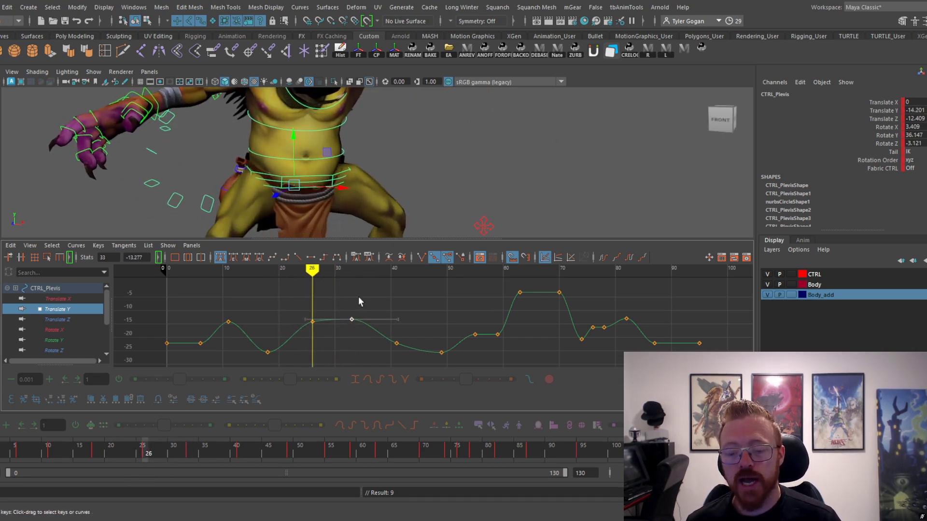
pyautogui.moveTo(315, 335); pyautogui.dragTo(315, 340, button='middle')
# - Steepen the pelvis Translate Y tangents at frame 41 and tilt those at frame 49 upward to round the dip
pyautogui.moveTo(166, 453); pyautogui.dragTo(314, 423)
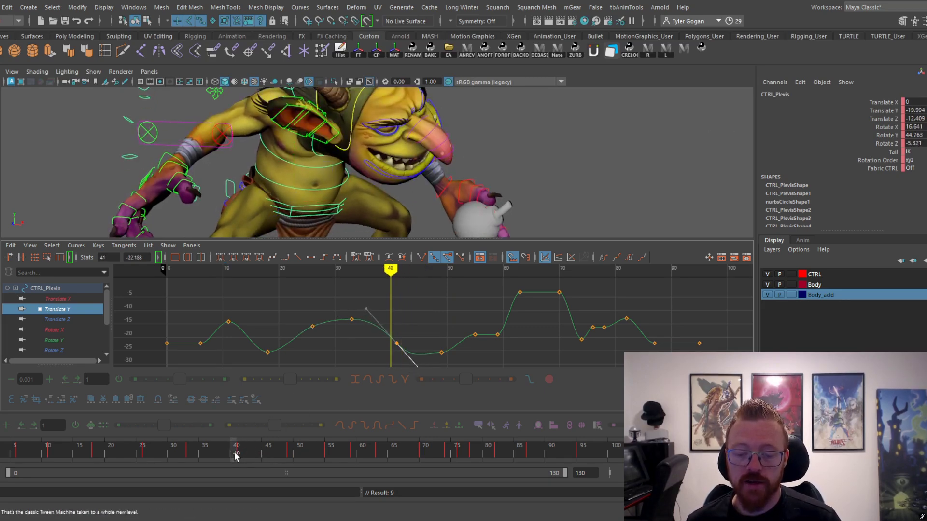
pyautogui.moveTo(300, 448); pyautogui.dragTo(265, 458)
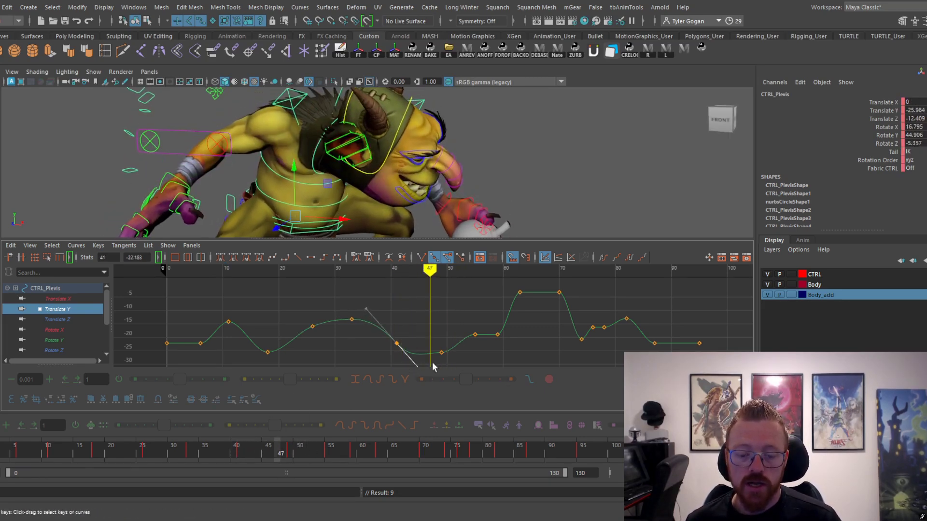
pyautogui.moveTo(463, 349); pyautogui.dragTo(464, 348, button='middle')
# - Play back and scrub the animation to review the pelvis's rise and dip around the bomb pull
pyautogui.moveTo(212, 453); pyautogui.dragTo(187, 454)
pyautogui.hotkey('alt', 'v')
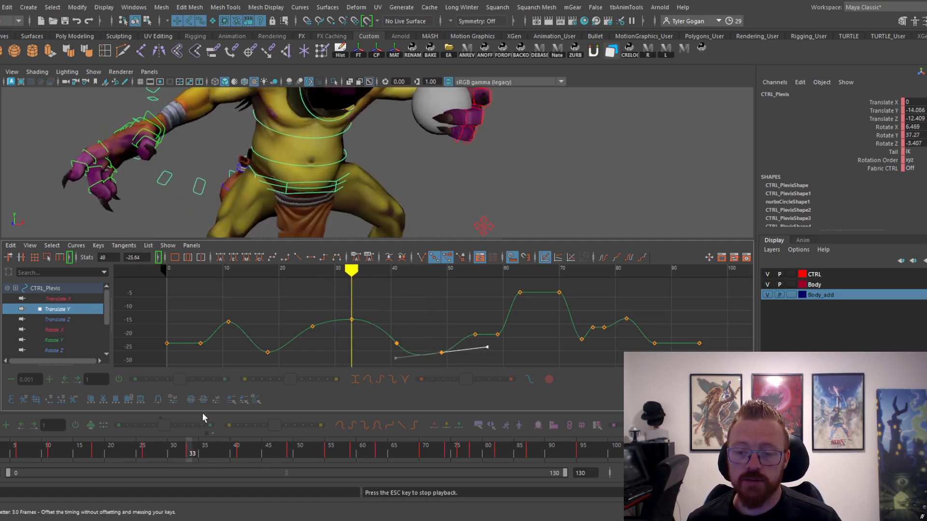
pyautogui.press('space')
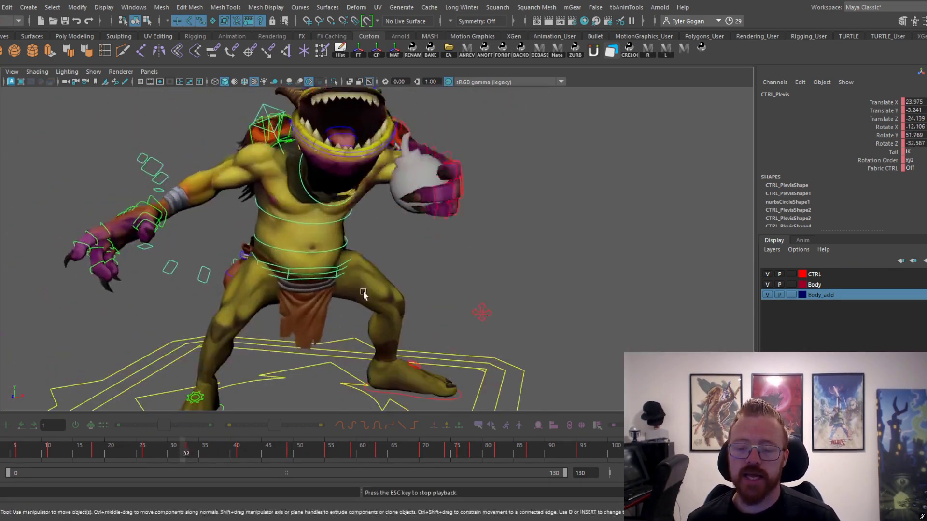
pyautogui.click(135, 456)
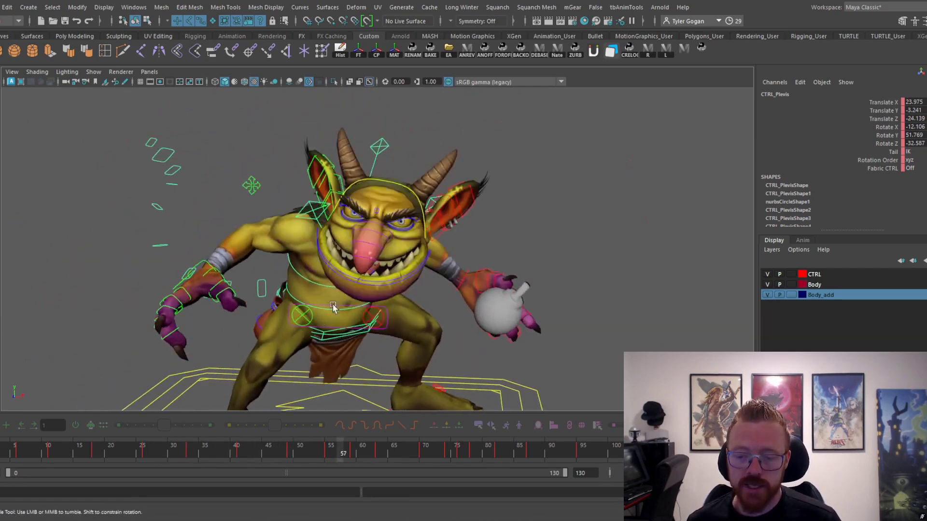
pyautogui.click(145, 456)
pyautogui.moveTo(145, 456); pyautogui.dragTo(255, 432)
pyautogui.hotkey('alt', 'v')
pyautogui.hotkey('alt', 'v')
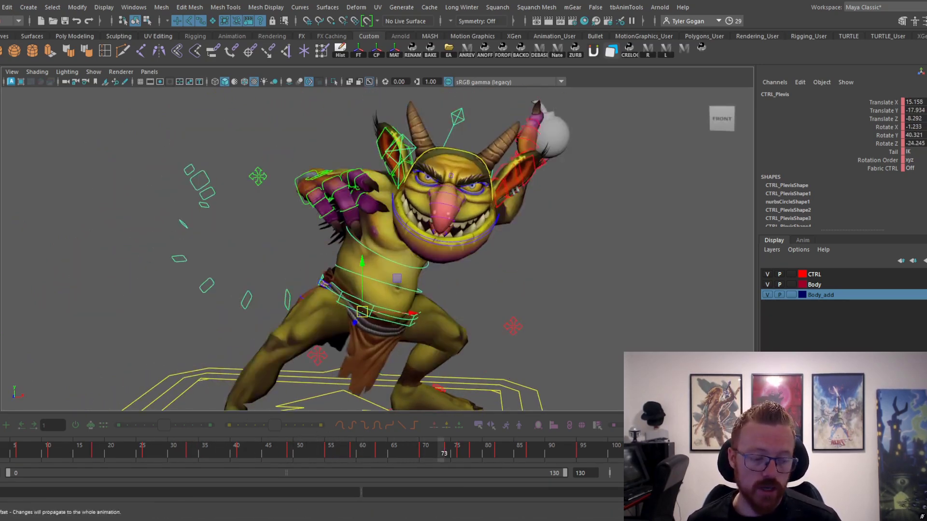
# - Refine the pelvis Translate Y tangents at frame 49 for a steeper rise and a smooth curve from frame 41
pyautogui.press('space')
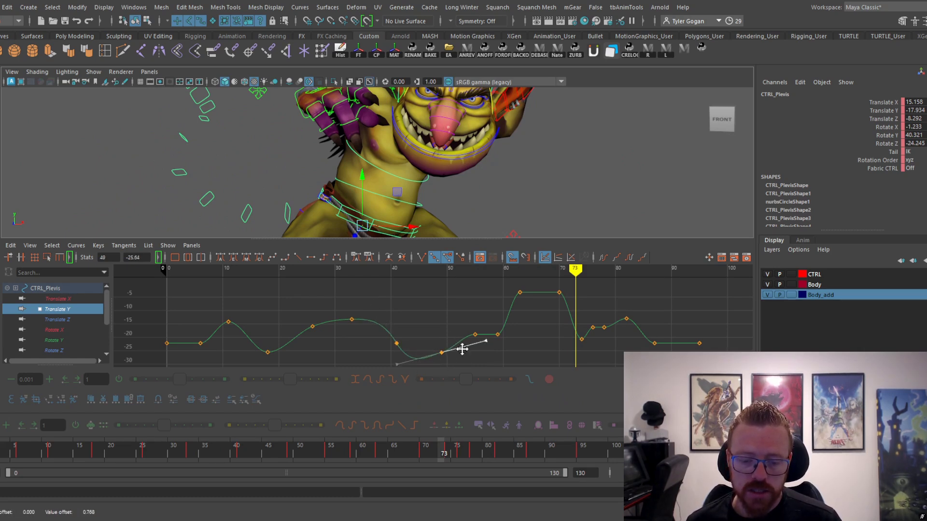
pyautogui.moveTo(247, 460); pyautogui.dragTo(126, 461)
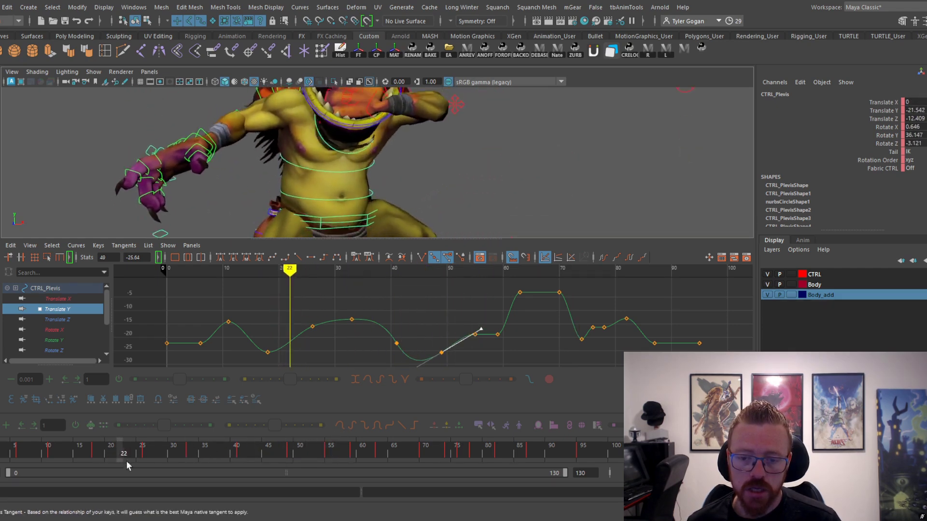
pyautogui.hotkey('alt', 'v')
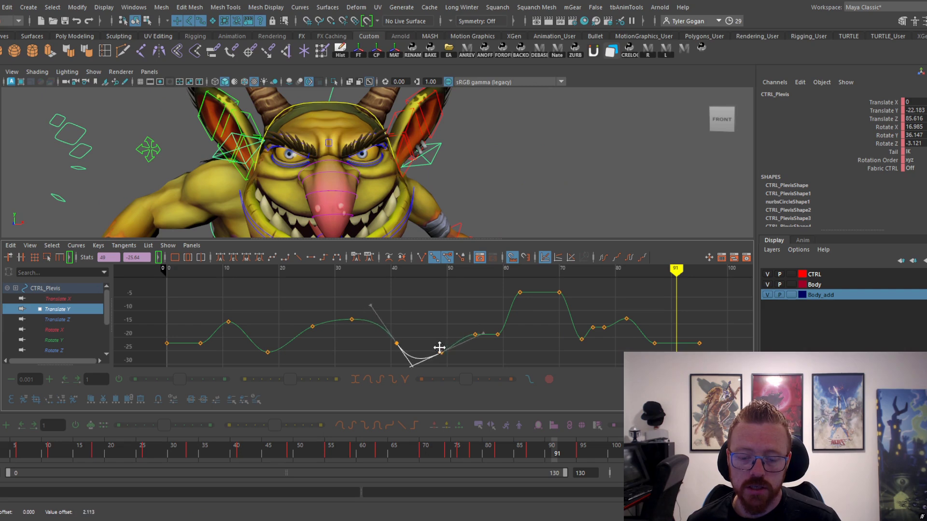
pyautogui.moveTo(440, 339); pyautogui.dragTo(435, 342, button='middle')
# - Play the animation from a closer view to judge the pelvis's vertical motion
pyautogui.click(246, 453)
pyautogui.hotkey('alt', 'v')
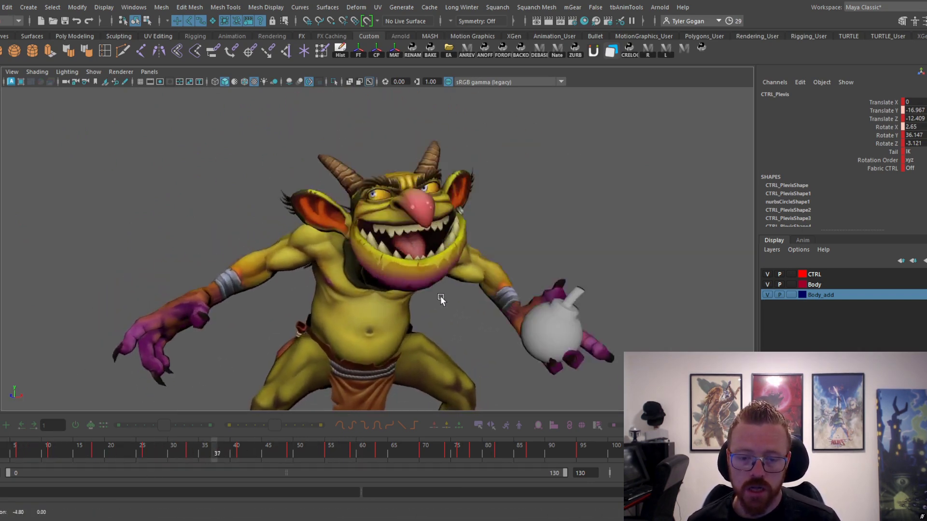
pyautogui.keyDown('alt'); pyautogui.moveTo(440, 234); pyautogui.dragTo(411, 234, button='right'); pyautogui.keyUp('alt')
pyautogui.click(26, 446)
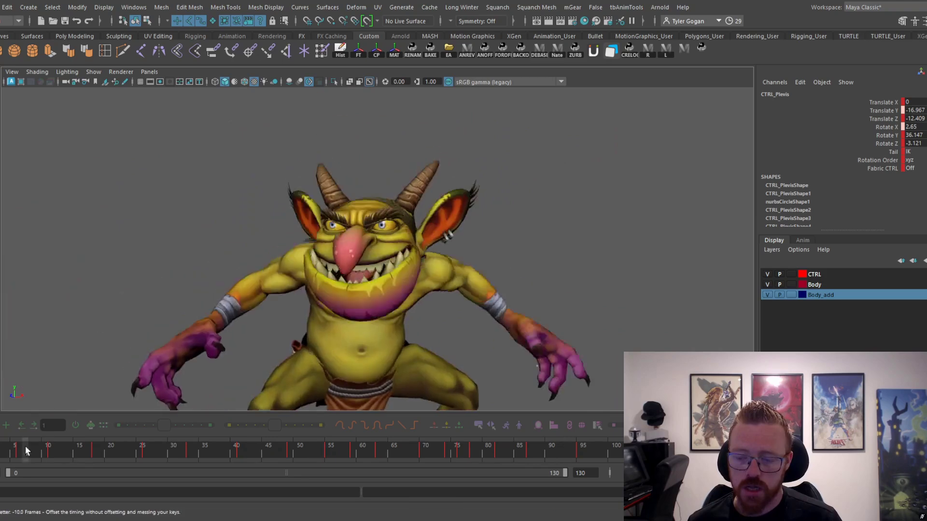
pyautogui.keyDown('alt'); pyautogui.moveTo(318, 271); pyautogui.dragTo(271, 278, button='right'); pyautogui.keyUp('alt')
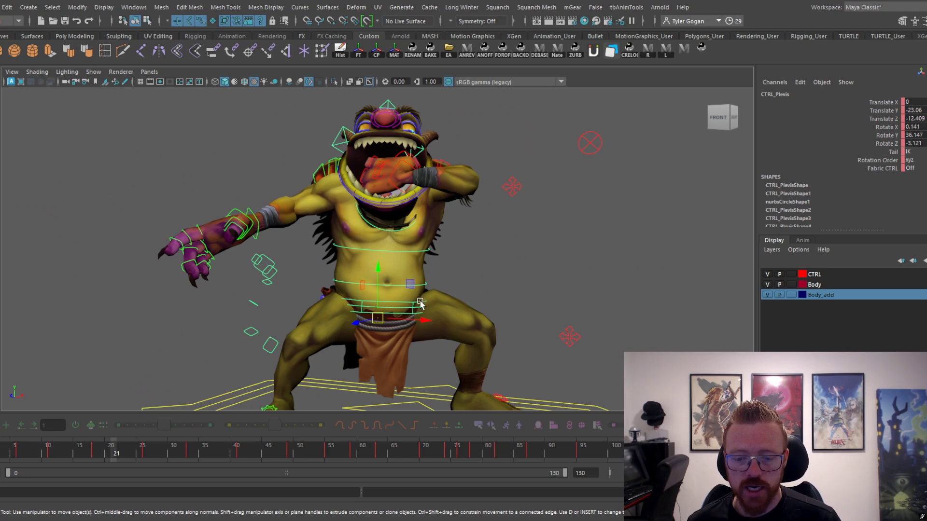
pyautogui.hotkey('alt', 'v')
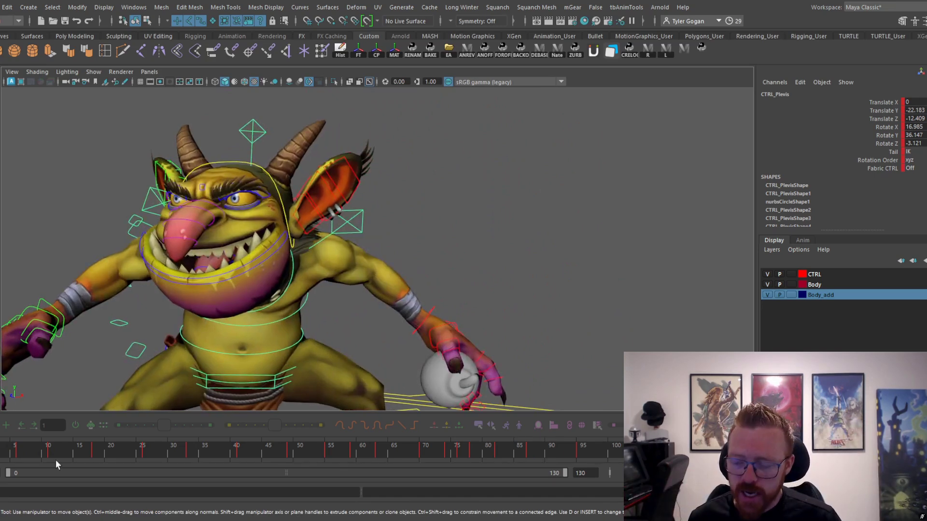
pyautogui.hotkey('alt', 'v')
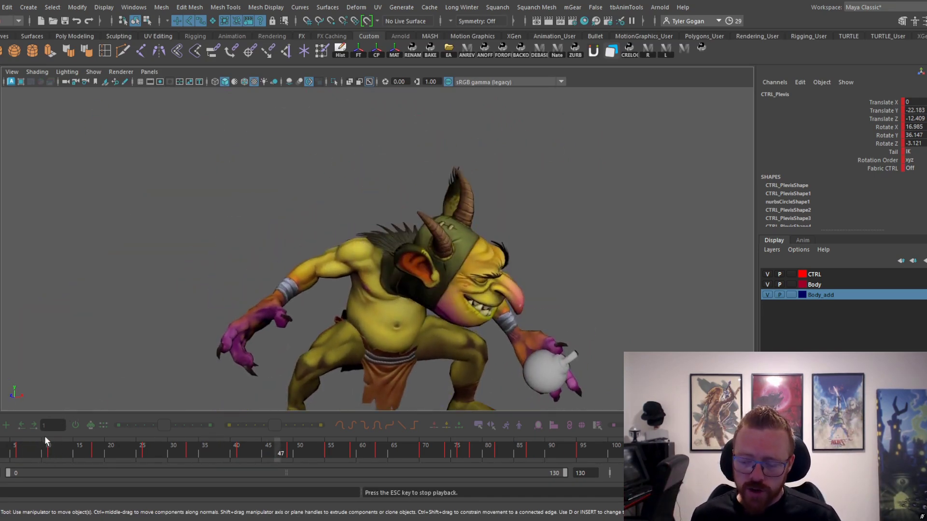
pyautogui.press('Escape')
# - Rotate the pelvis control slightly at frames 11 and 18 to add twist as the hand reaches into the mouth, and play it back
pyautogui.moveTo(41, 452); pyautogui.dragTo(101, 452)
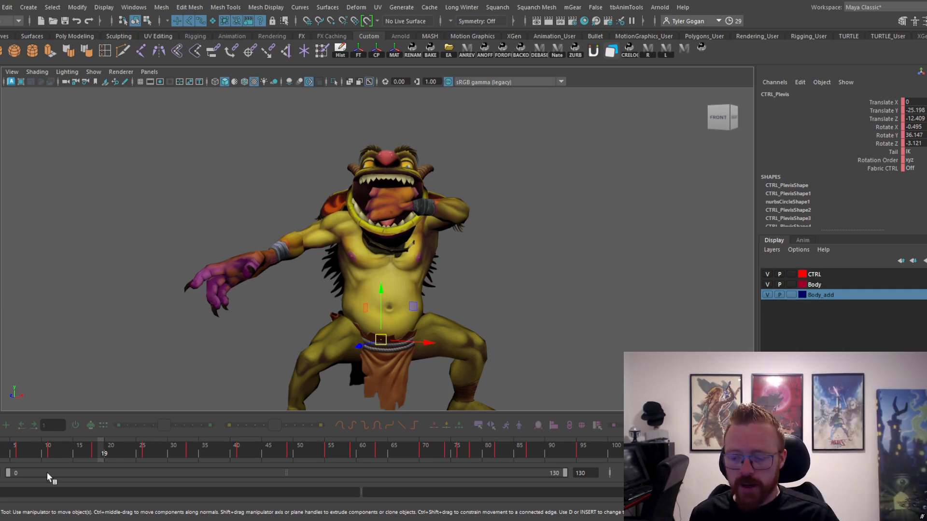
pyautogui.moveTo(37, 449)
pyautogui.mouseDown()
pyautogui.moveTo(59, 453)
pyautogui.moveTo(2, 453)
pyautogui.moveTo(51, 449)
pyautogui.mouseUp()
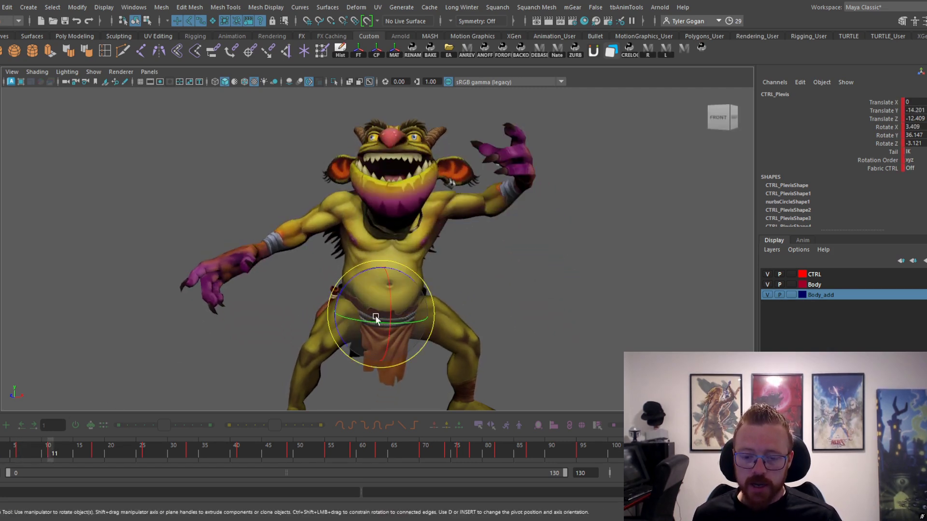
pyautogui.click(82, 454)
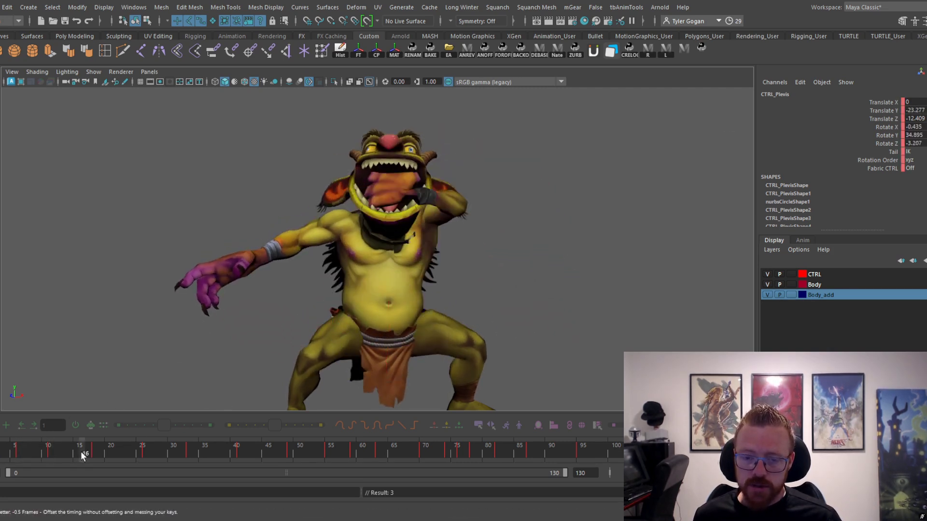
pyautogui.moveTo(82, 453); pyautogui.dragTo(95, 453)
pyautogui.press('e')
pyautogui.moveTo(396, 343); pyautogui.dragTo(359, 361)
pyautogui.moveTo(92, 459); pyautogui.dragTo(262, 433)
pyautogui.hotkey('alt', 'v')
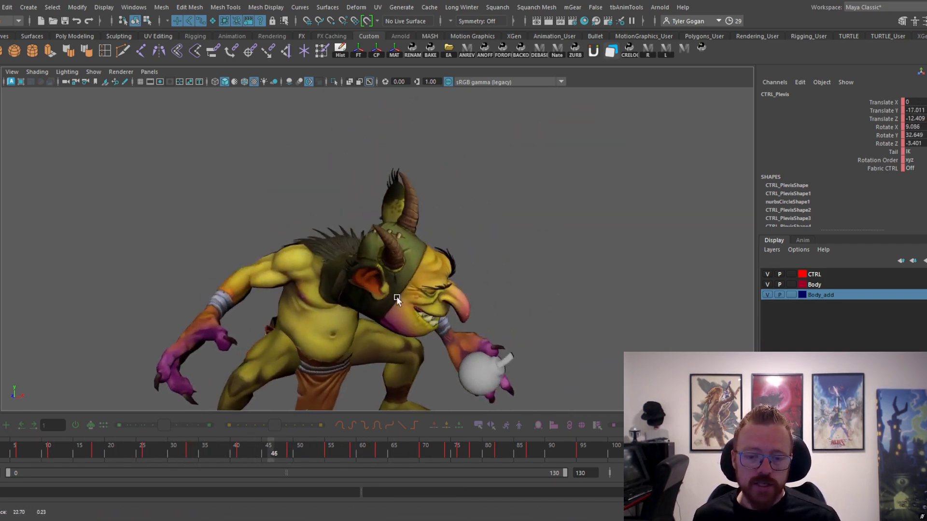
pyautogui.click(107, 455)
pyautogui.hotkey('alt', 'v')
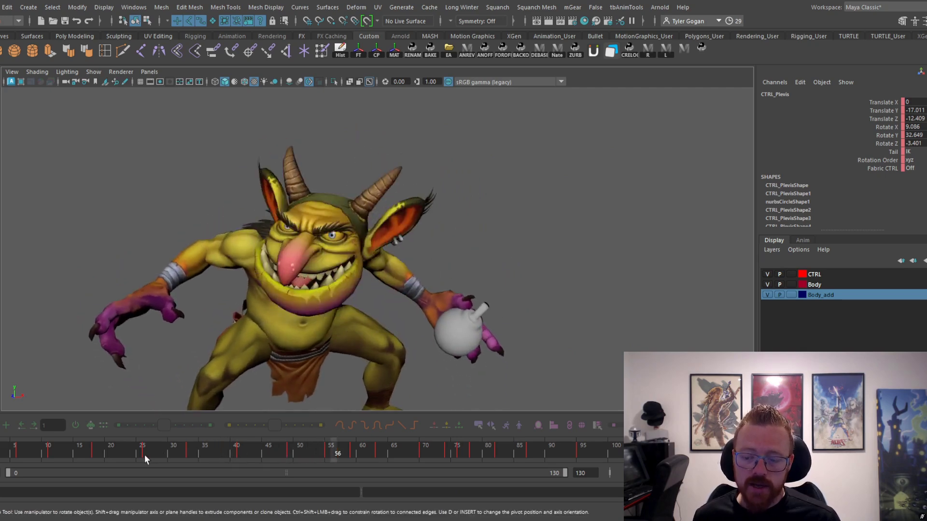
pyautogui.hotkey('alt', 'v')
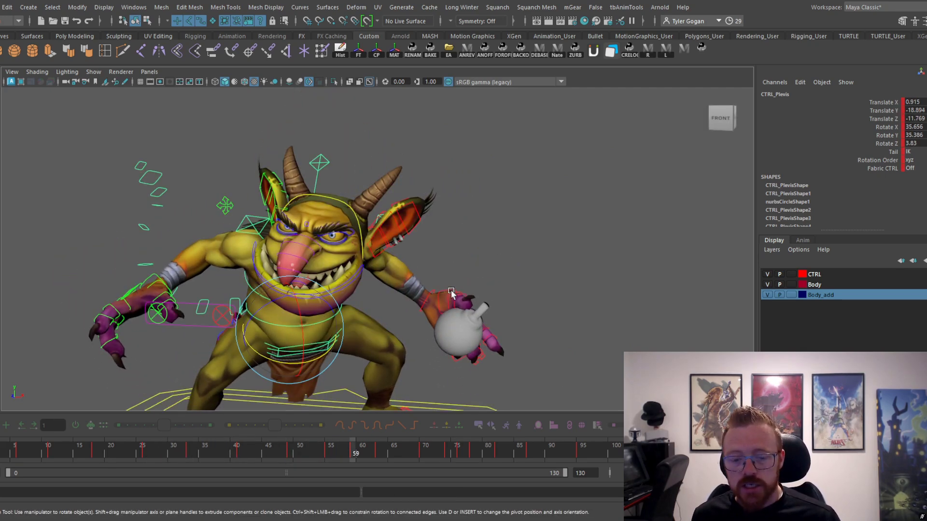
# - Adjust the left hand IK control's position at frame 41 as it brings the bomb down, and play it back
pyautogui.click(451, 292)
pyautogui.moveTo(153, 454); pyautogui.dragTo(242, 462)
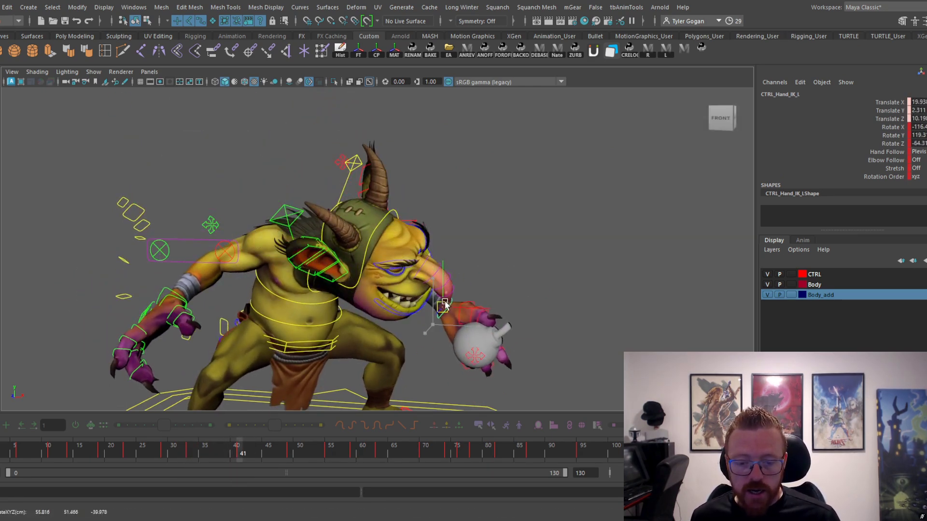
pyautogui.moveTo(189, 452)
pyautogui.mouseDown()
pyautogui.moveTo(323, 443)
pyautogui.moveTo(192, 451)
pyautogui.mouseUp()
pyautogui.hotkey('alt', 'v')
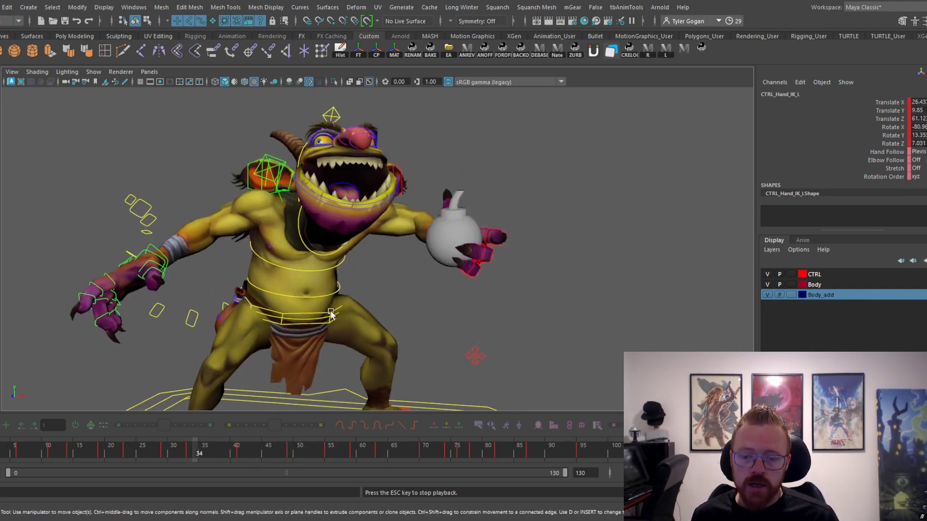
pyautogui.click(172, 455)
pyautogui.hotkey('alt', 'v')
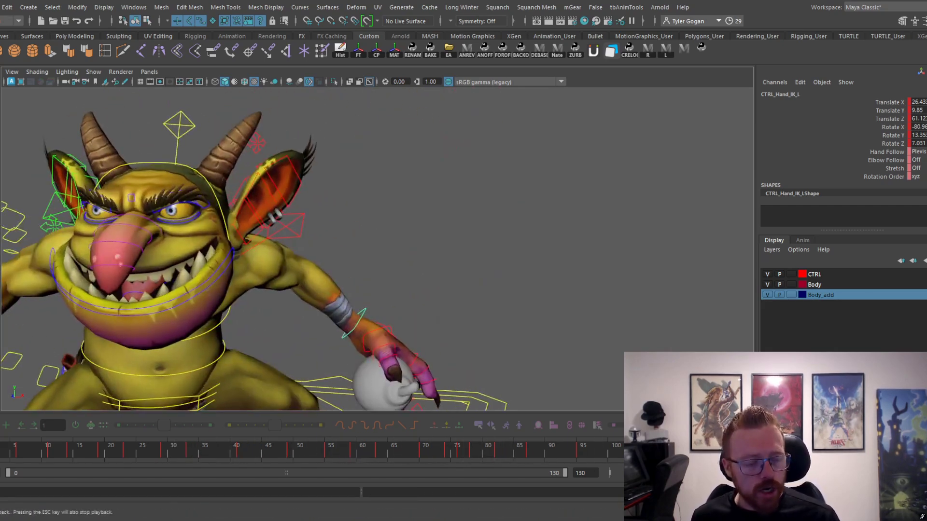
# - Select the pelvis control and scrub and play its motion between about frames 35 and 50
pyautogui.click(221, 392)
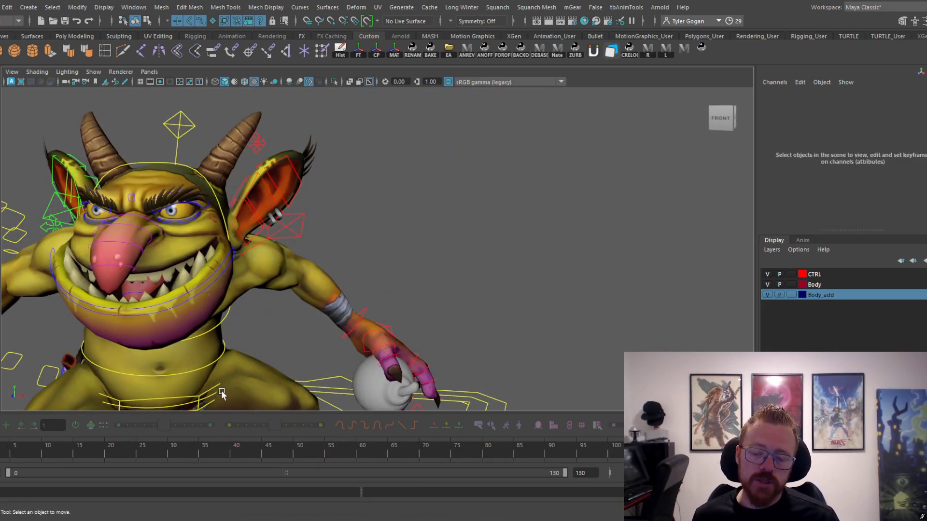
pyautogui.click(211, 387)
pyautogui.moveTo(208, 457); pyautogui.dragTo(225, 464)
pyautogui.moveTo(271, 456)
pyautogui.mouseDown()
pyautogui.moveTo(304, 451)
pyautogui.moveTo(203, 453)
pyautogui.moveTo(282, 453)
pyautogui.moveTo(271, 453)
pyautogui.mouseUp()
pyautogui.click(219, 451)
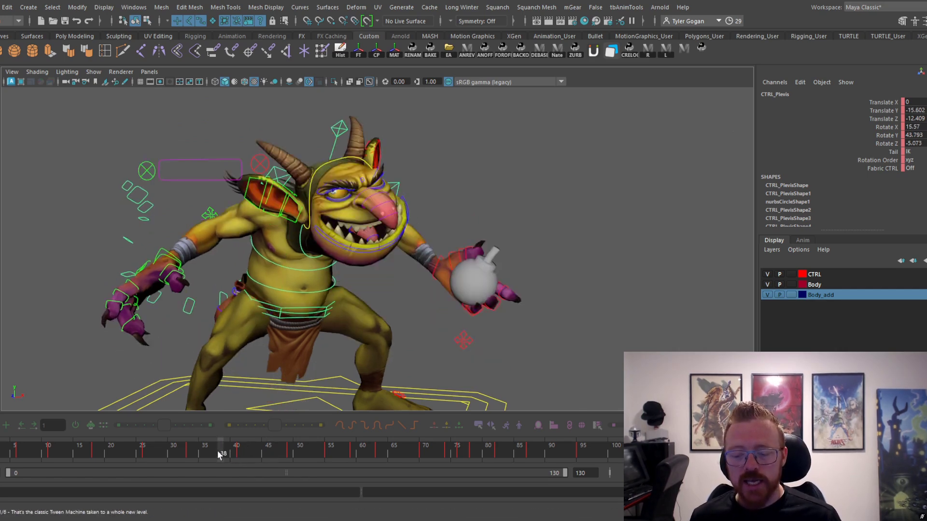
pyautogui.hotkey('alt', 'v')
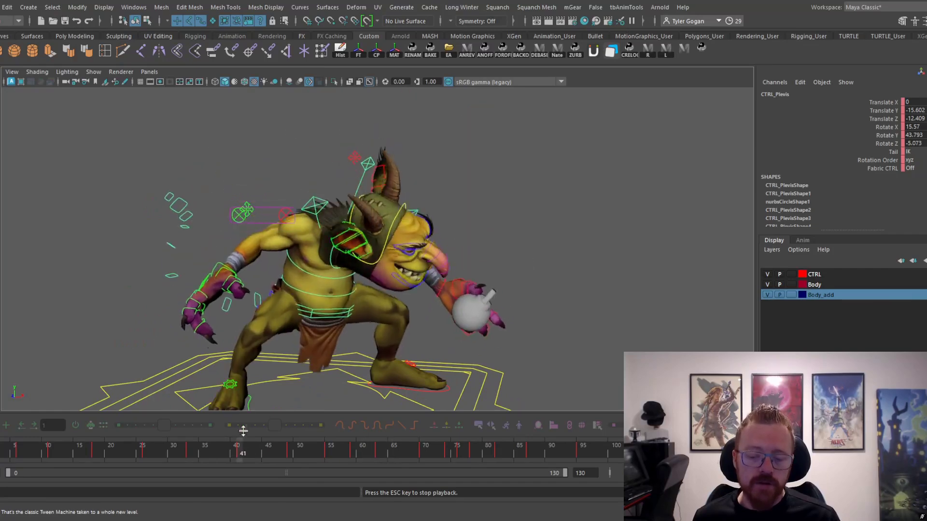
pyautogui.press('Escape')
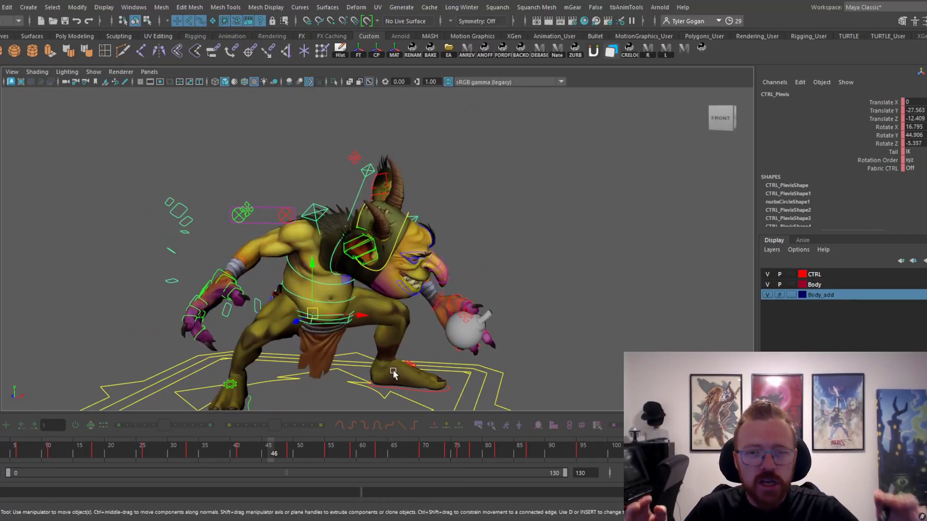
# - Raise the pelvis Translate Y key at frame 49 to -21.798 with a steeper upward tangent, and play it back
pyautogui.press('space')
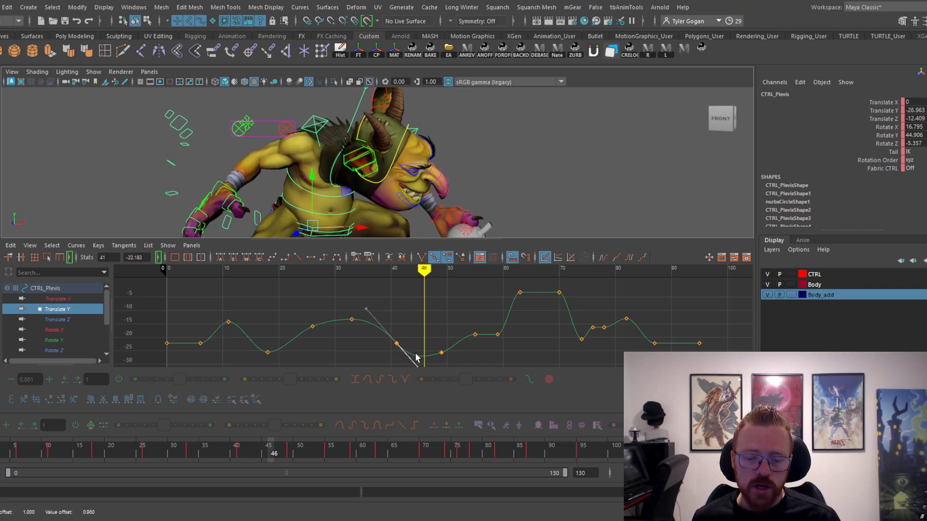
pyautogui.hotkey('ctrl', 'z')
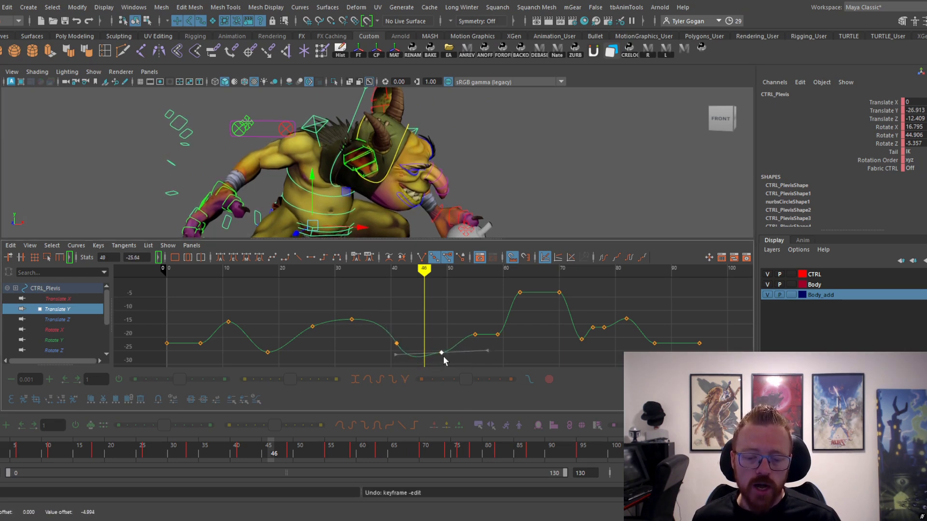
pyautogui.moveTo(444, 361); pyautogui.dragTo(444, 344, button='middle')
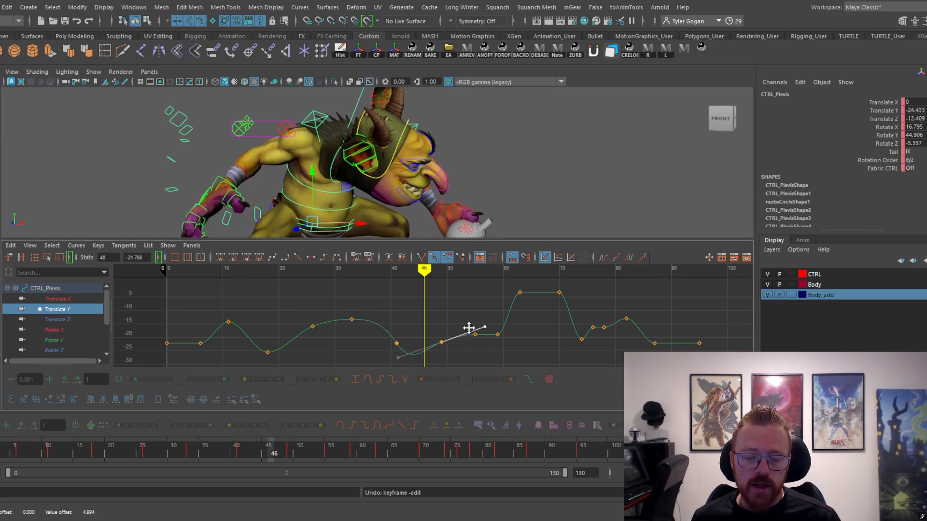
pyautogui.moveTo(269, 438); pyautogui.dragTo(295, 449)
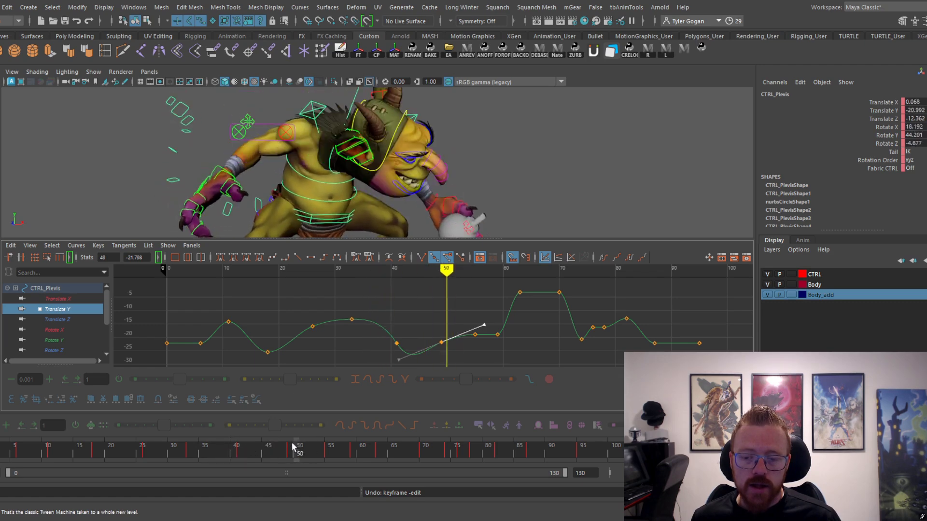
pyautogui.hotkey('alt', 'v')
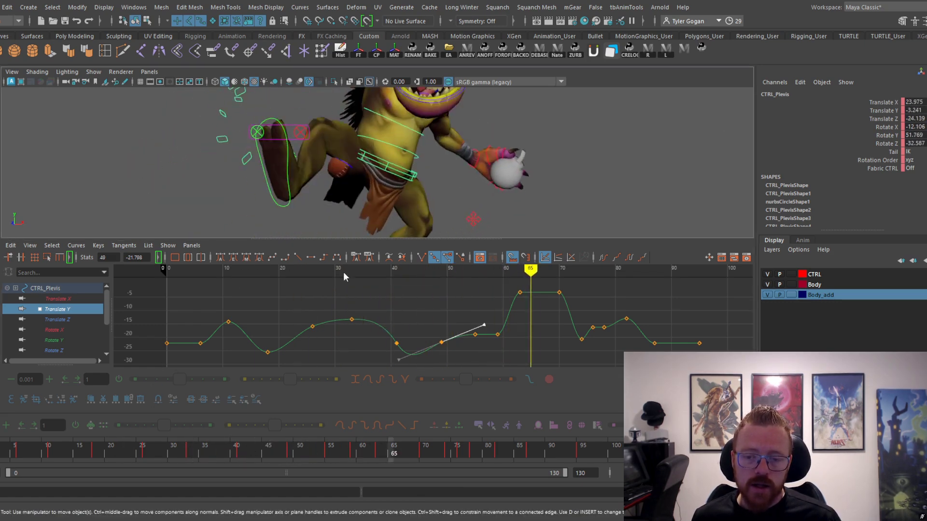
pyautogui.press('space')
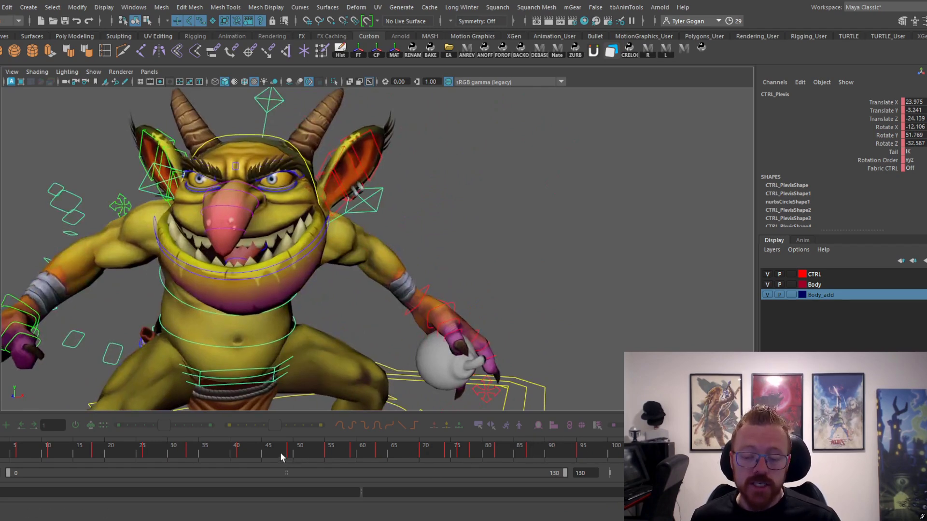
# - Select all the goblin's controls and shift their keys past frame 38 a few frames forward to lengthen the pose
pyautogui.keyDown('alt'); pyautogui.moveTo(502, 343); pyautogui.dragTo(288, 153, button='right'); pyautogui.keyUp('alt')
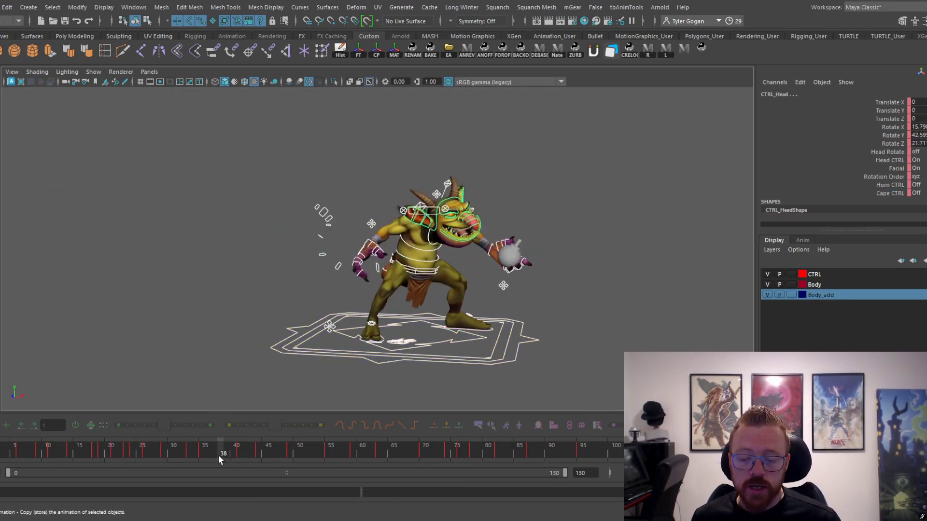
pyautogui.moveTo(218, 455)
pyautogui.mouseDown()
pyautogui.moveTo(319, 457)
pyautogui.moveTo(207, 454)
pyautogui.mouseUp()
pyautogui.hotkey('ctrl', '.')
pyautogui.hotkey('alt', 'v')
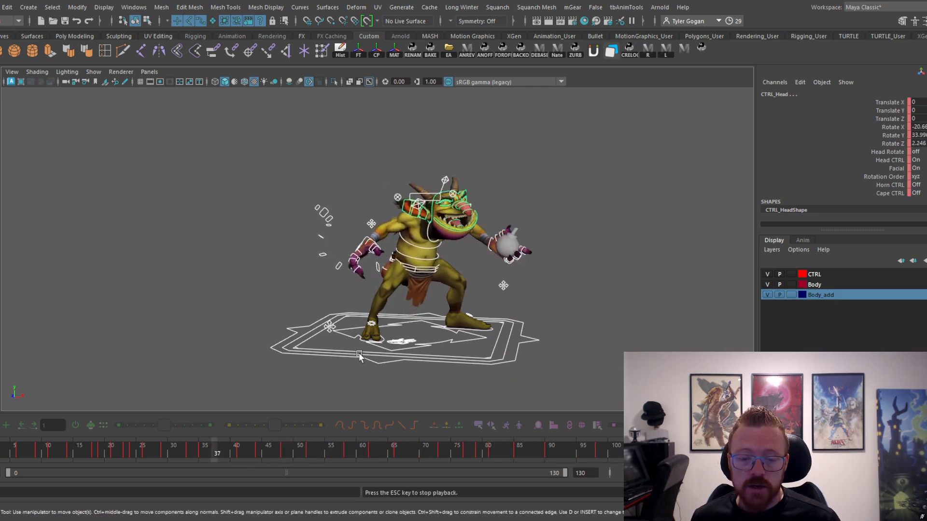
# - Hide the rig controls and replay the animation from about frame 20 to judge the revised timing
pyautogui.hotkey('alt', '1')
pyautogui.click(263, 450)
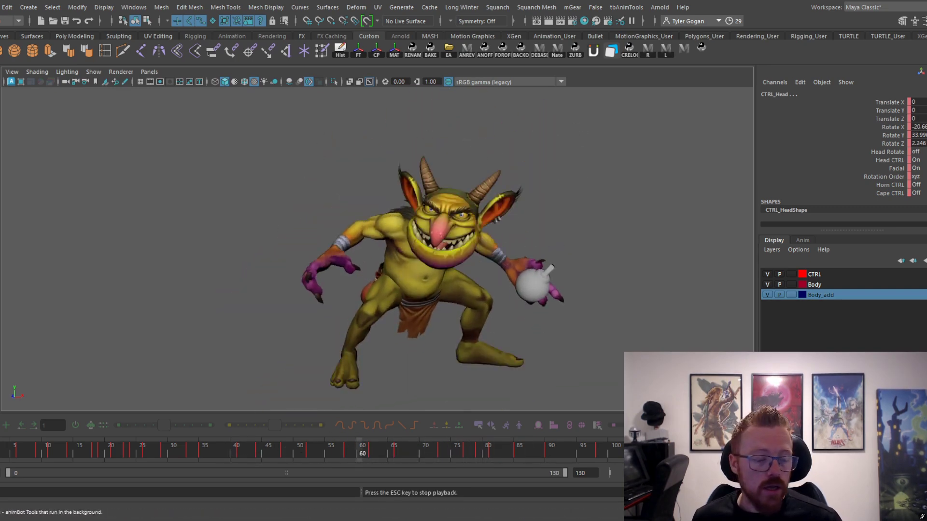
pyautogui.click(116, 453)
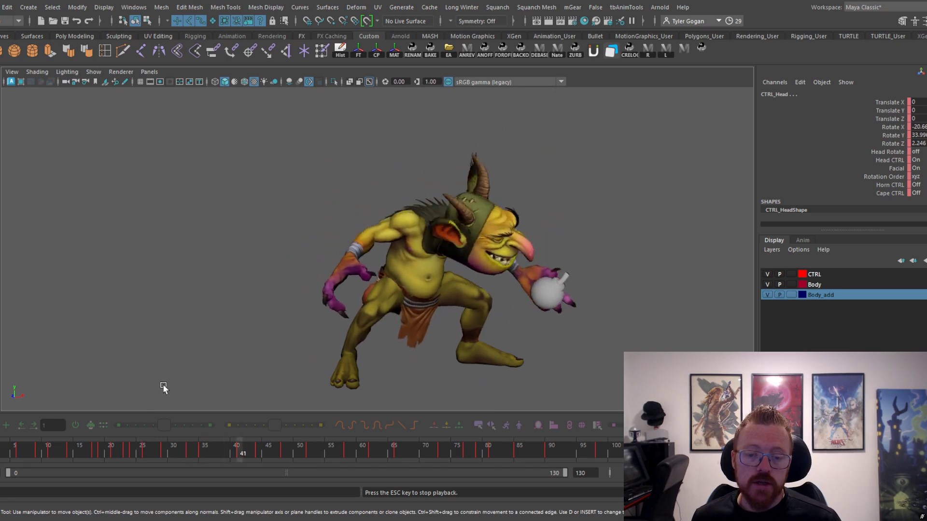
pyautogui.click(112, 450)
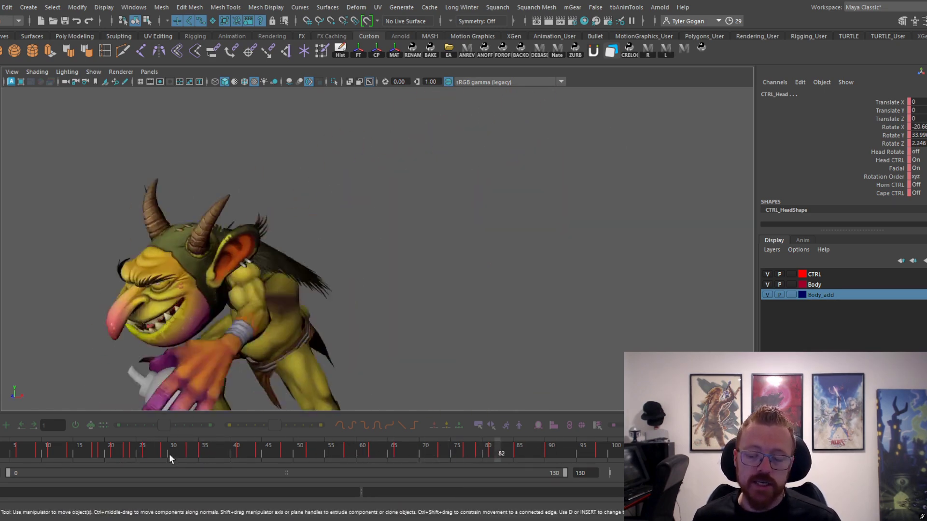
pyautogui.click(117, 455)
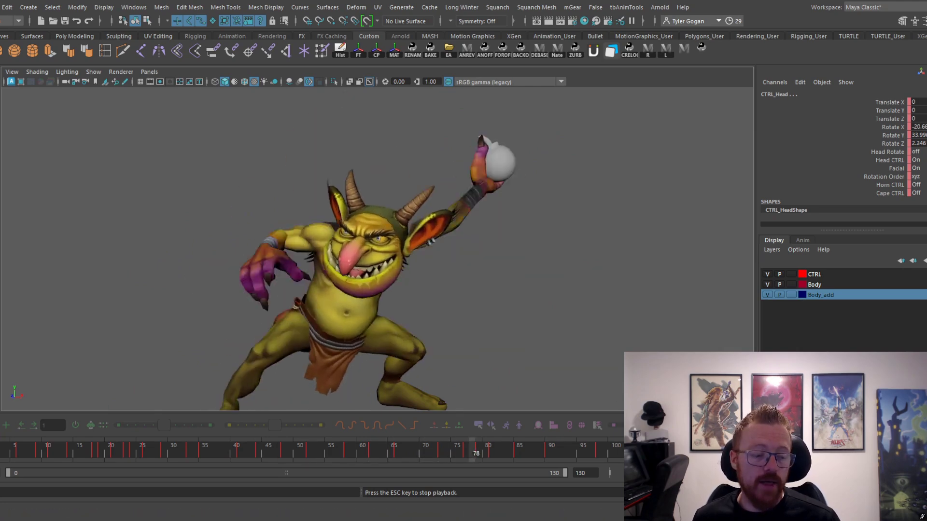
pyautogui.press('Escape')
# - Shift all the controls' keys past about frame 51 a few more frames forward and play back the timing
pyautogui.moveTo(176, 454); pyautogui.dragTo(305, 451)
pyautogui.hotkey('alt', 'v')
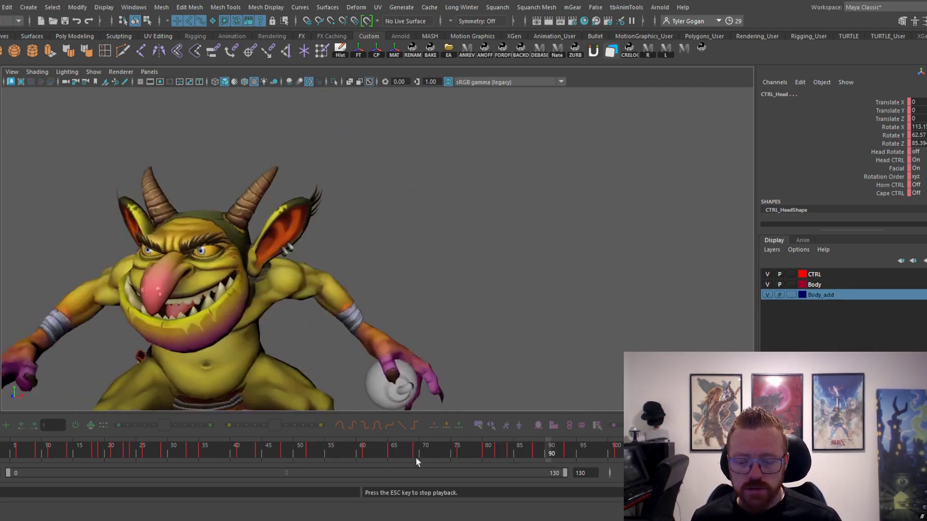
pyautogui.click(379, 453)
pyautogui.moveTo(379, 453)
pyautogui.mouseDown()
pyautogui.moveTo(358, 454)
pyautogui.moveTo(388, 452)
pyautogui.moveTo(314, 463)
pyautogui.moveTo(366, 453)
pyautogui.mouseUp()
# - Show the rig controls again and select the head control
pyautogui.hotkey('alt', '1')
pyautogui.click(355, 220)
pyautogui.click(350, 226)
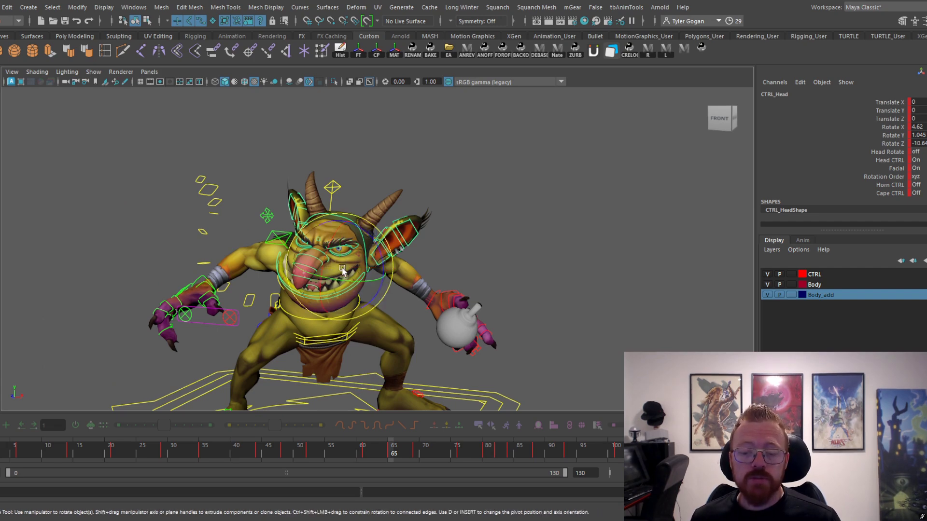
pyautogui.moveTo(342, 268); pyautogui.dragTo(356, 280)
pyautogui.hotkey('shift', 'e')
pyautogui.moveTo(375, 449); pyautogui.dragTo(345, 459)
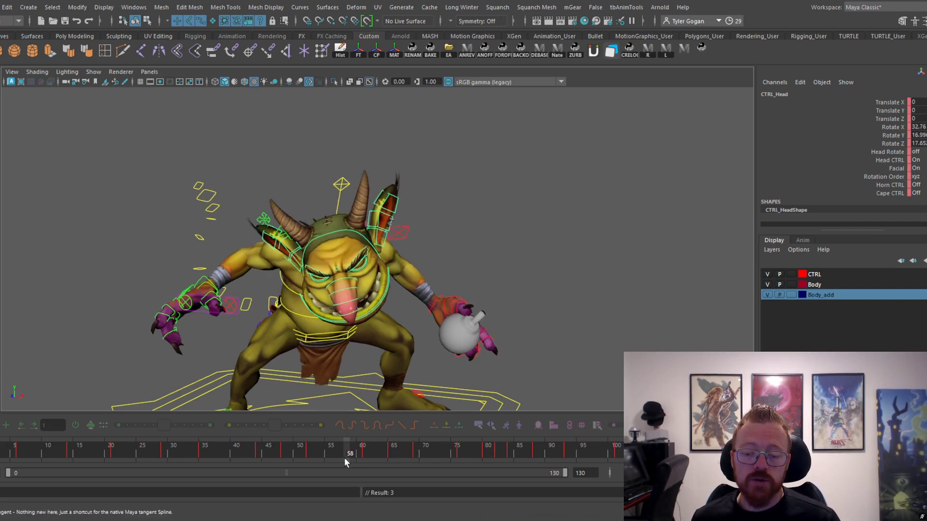
pyautogui.hotkey('ctrl', 'z')
pyautogui.hotkey('ctrl', 'z')
pyautogui.hotkey('ctrl', 'z')
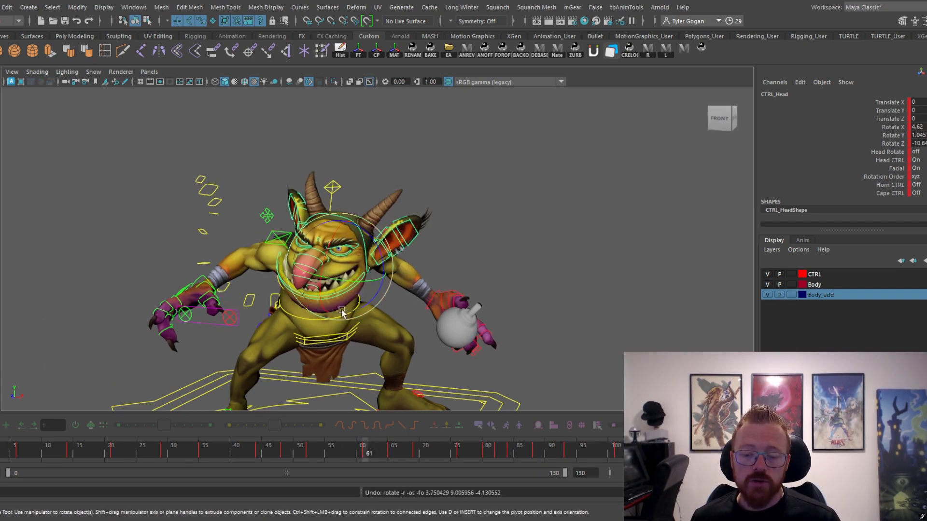
# - Rotate the head control at frame 61 to face more toward the camera, fine-tune its tilt, and play it back
pyautogui.moveTo(341, 311); pyautogui.dragTo(346, 272)
pyautogui.moveTo(350, 450); pyautogui.dragTo(366, 465)
pyautogui.moveTo(355, 232); pyautogui.dragTo(359, 228)
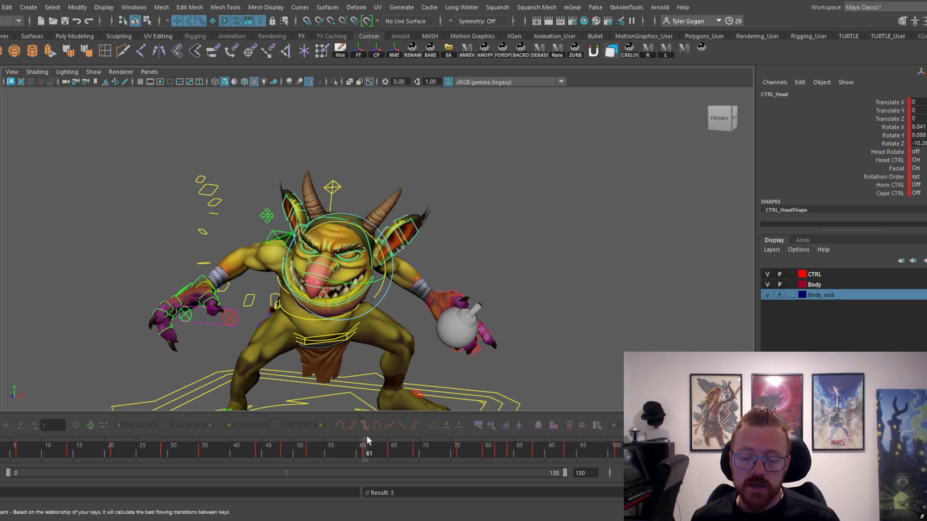
pyautogui.moveTo(366, 437); pyautogui.dragTo(354, 431)
pyautogui.click(365, 448)
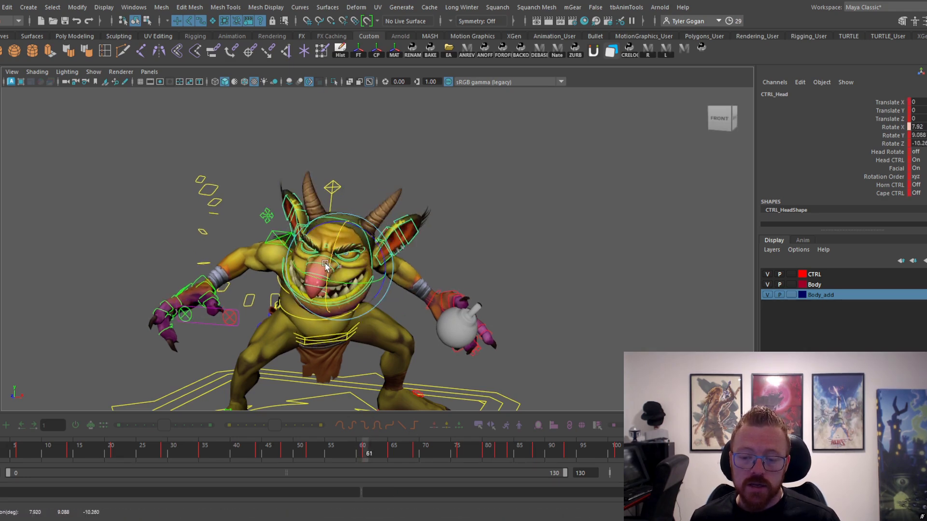
pyautogui.moveTo(326, 266); pyautogui.dragTo(327, 268)
pyautogui.moveTo(364, 455); pyautogui.dragTo(309, 462)
pyautogui.hotkey('alt', 'v')
pyautogui.keyDown('alt'); pyautogui.moveTo(357, 380); pyautogui.dragTo(362, 379); pyautogui.keyUp('alt')
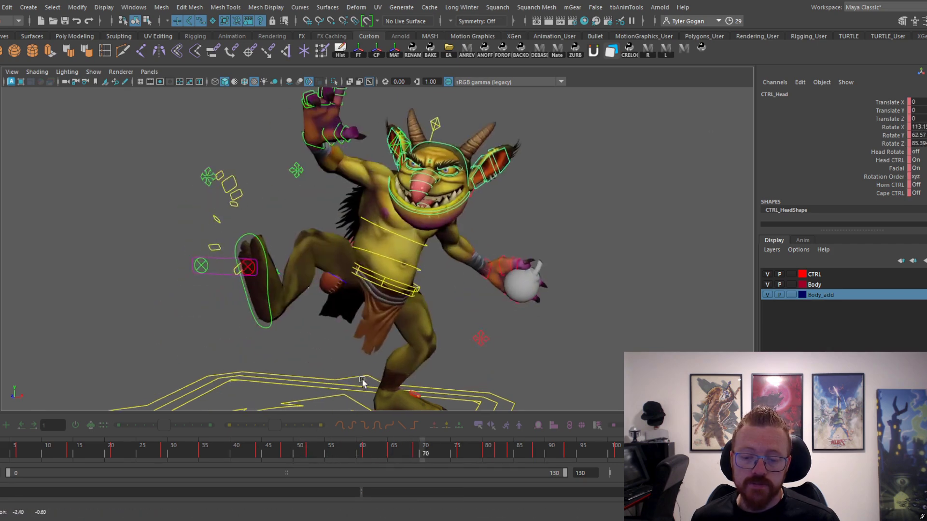
# - Lower the pelvis control at frame 56 to deepen the body's dip during the head turn
pyautogui.click(260, 403)
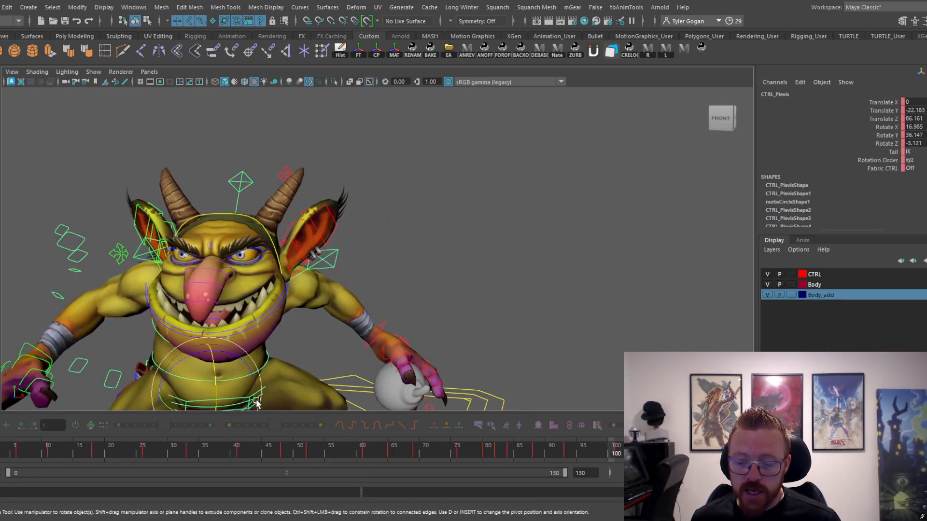
pyautogui.moveTo(353, 455)
pyautogui.mouseDown()
pyautogui.moveTo(324, 456)
pyautogui.moveTo(368, 457)
pyautogui.moveTo(290, 457)
pyautogui.moveTo(337, 456)
pyautogui.mouseUp()
pyautogui.keyDown('alt'); pyautogui.moveTo(357, 379); pyautogui.dragTo(348, 376); pyautogui.keyUp('alt')
pyautogui.press('w')
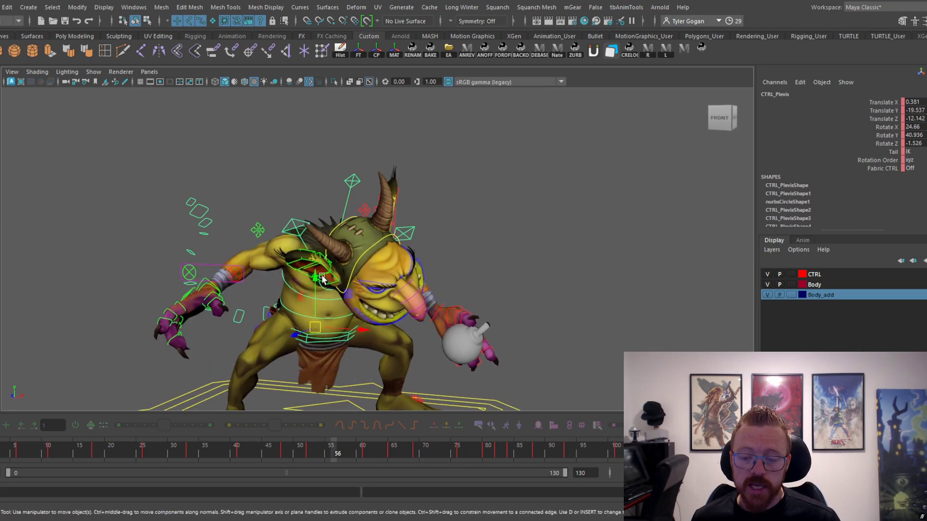
pyautogui.moveTo(315, 276); pyautogui.dragTo(331, 320)
# - Rotate the pelvis control slightly at frame 65 so the held pose keeps moving, and play it back
pyautogui.moveTo(334, 454); pyautogui.dragTo(382, 455)
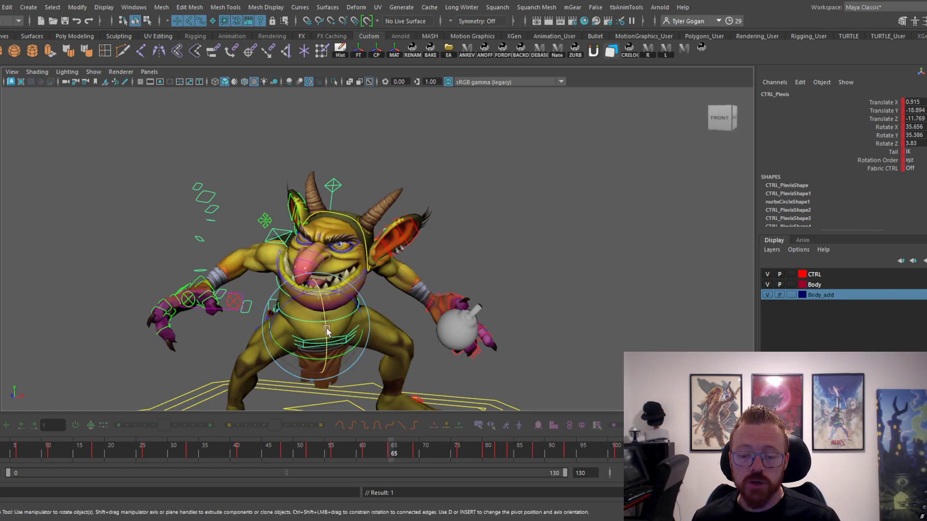
pyautogui.moveTo(309, 333); pyautogui.dragTo(306, 328)
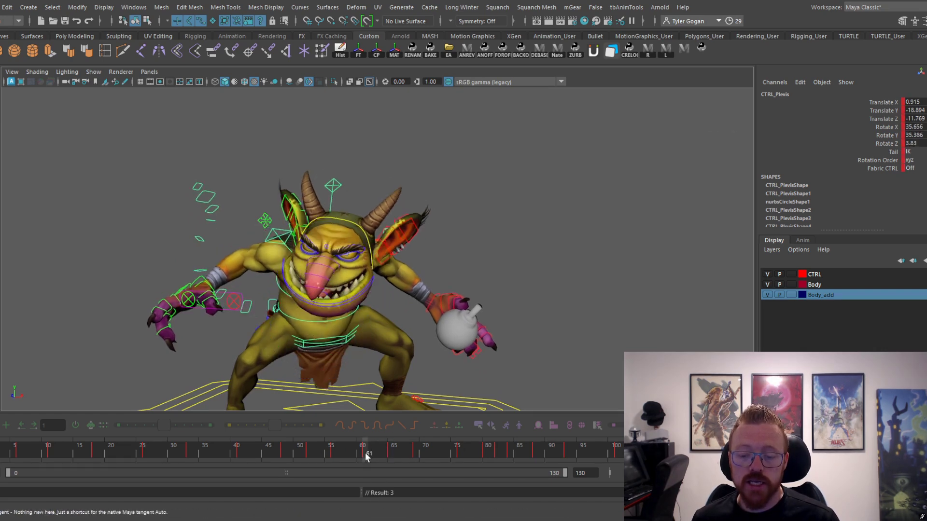
pyautogui.moveTo(388, 454)
pyautogui.mouseDown()
pyautogui.moveTo(415, 450)
pyautogui.moveTo(393, 455)
pyautogui.mouseUp()
pyautogui.hotkey('alt', 'v')
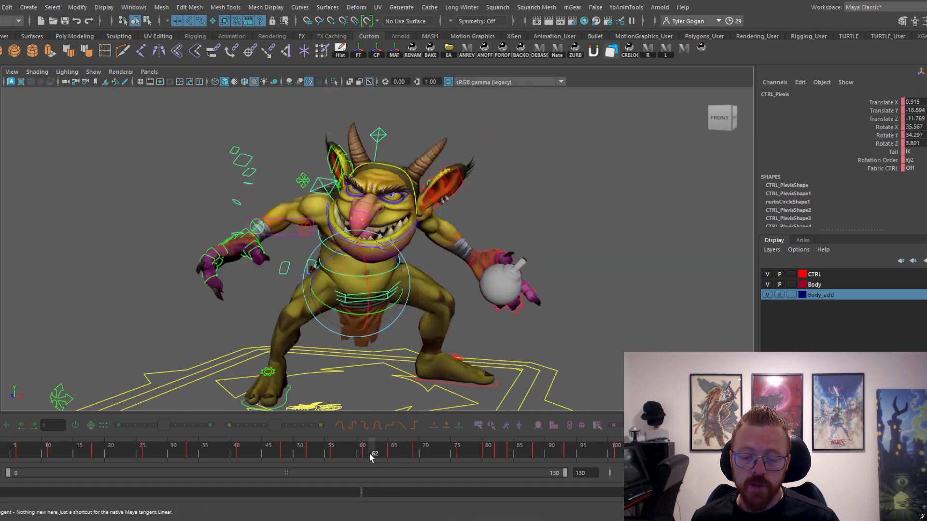
pyautogui.hotkey('alt', 'v')
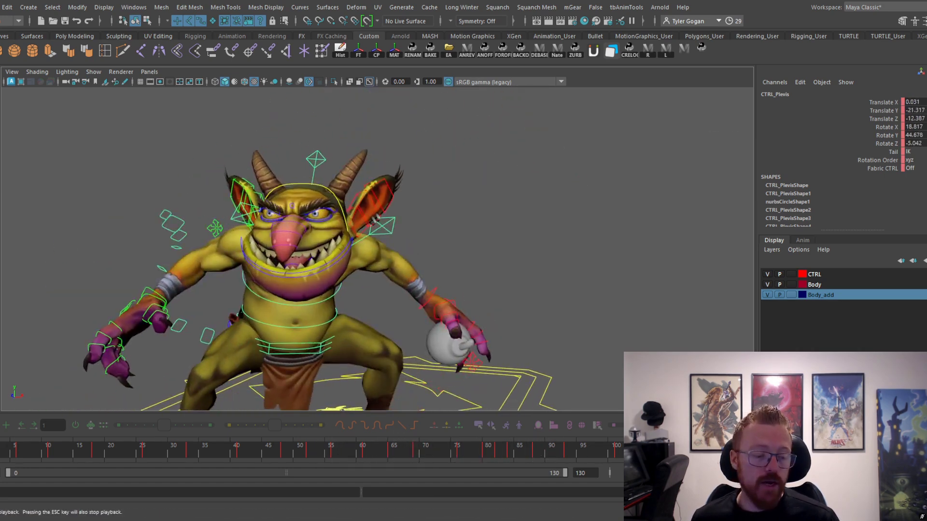
# - Select the right foot control and shift its lift keys two frames later, so the foot leaves the ground at frame 67
pyautogui.moveTo(394, 456)
pyautogui.mouseDown()
pyautogui.moveTo(405, 451)
pyautogui.moveTo(354, 458)
pyautogui.moveTo(411, 458)
pyautogui.mouseUp()
pyautogui.click(320, 327)
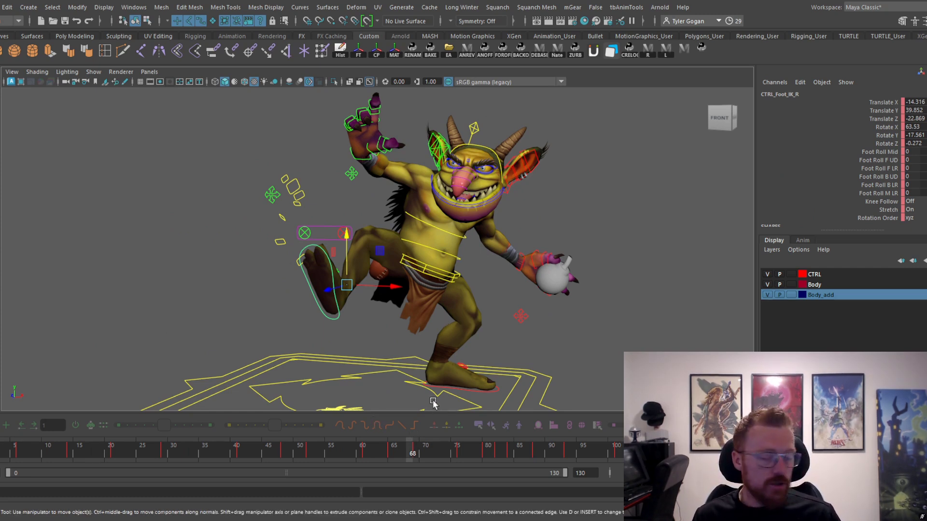
pyautogui.moveTo(389, 456)
pyautogui.mouseDown()
pyautogui.moveTo(363, 456)
pyautogui.moveTo(396, 453)
pyautogui.mouseUp()
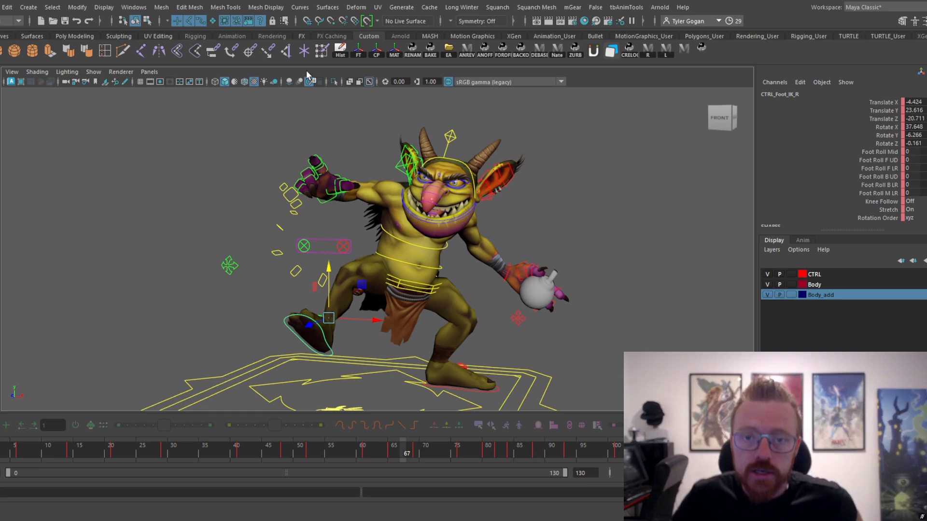
pyautogui.moveTo(387, 452); pyautogui.dragTo(406, 457)
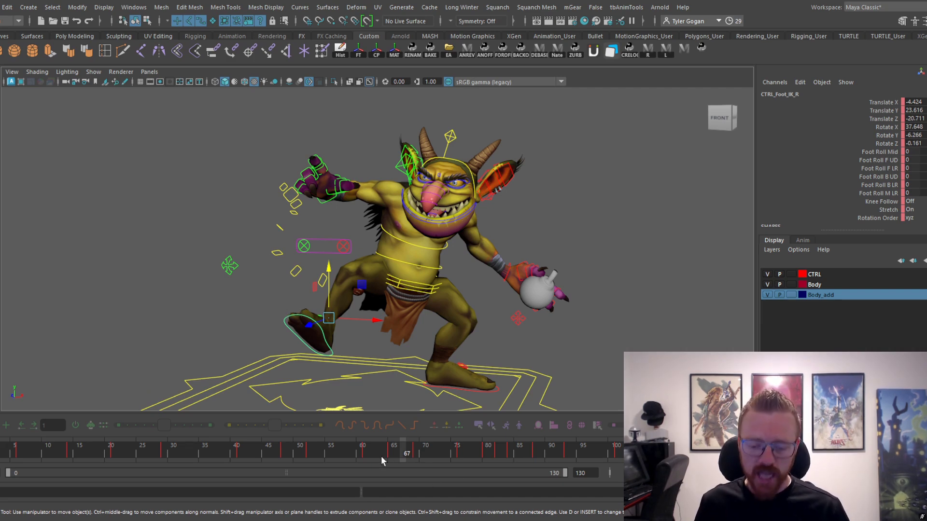
pyautogui.moveTo(381, 454); pyautogui.dragTo(418, 459)
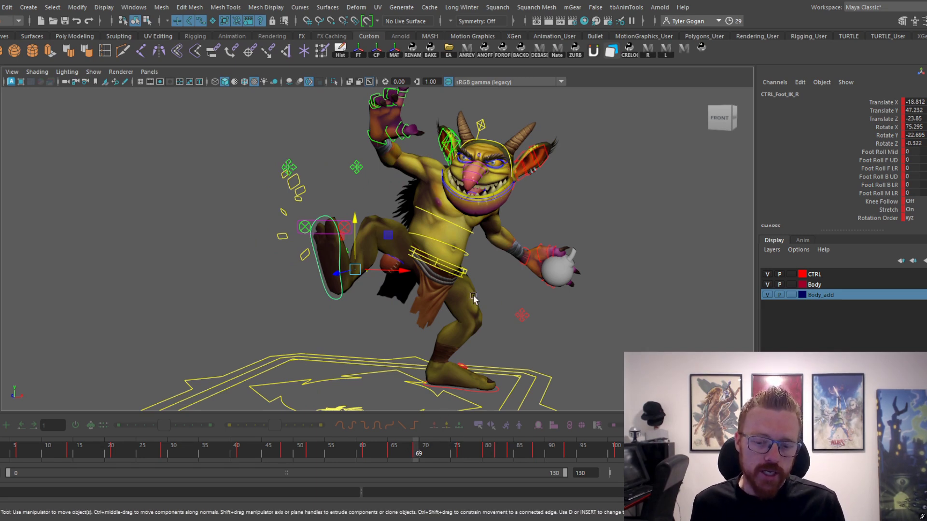
pyautogui.moveTo(388, 457); pyautogui.dragTo(425, 452)
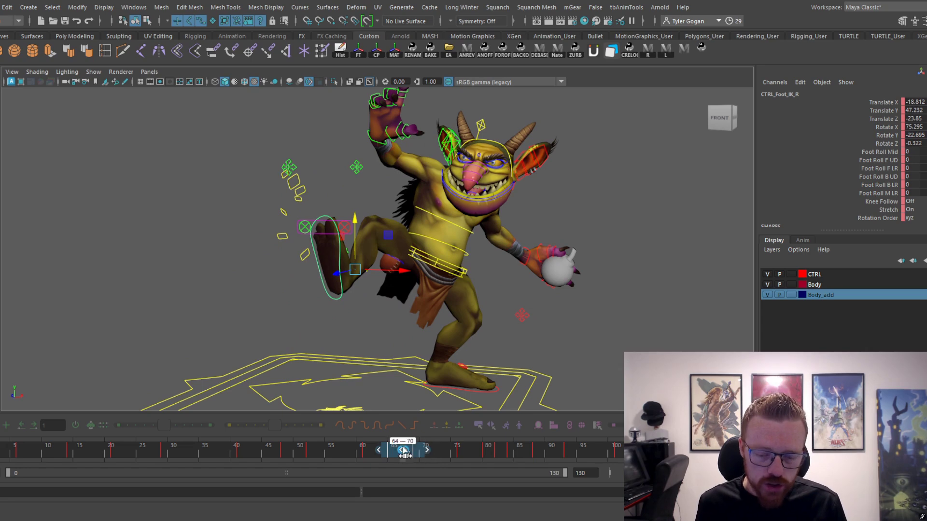
pyautogui.moveTo(368, 463); pyautogui.dragTo(408, 456)
# - Rotate the right foot control at frame 68 so the toes point down, and scrub through the lift
pyautogui.moveTo(309, 325); pyautogui.dragTo(303, 342)
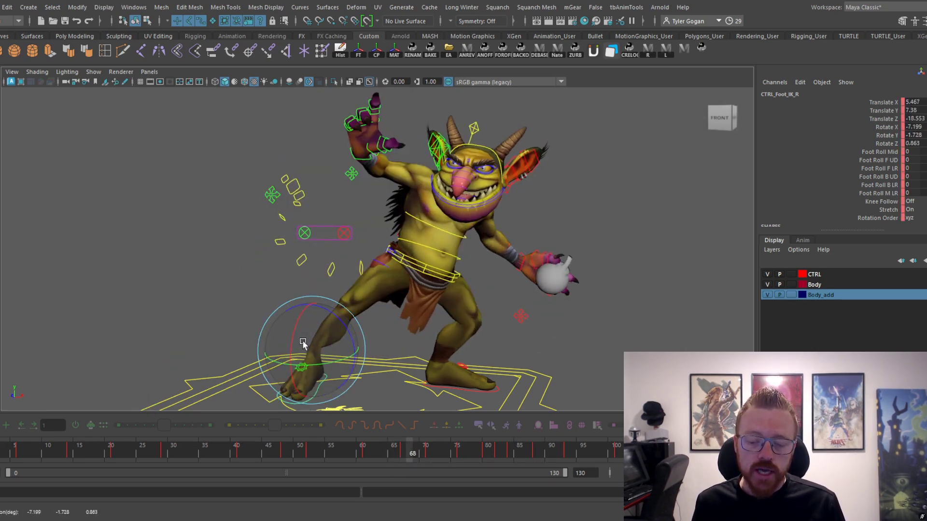
pyautogui.moveTo(382, 452); pyautogui.dragTo(425, 459)
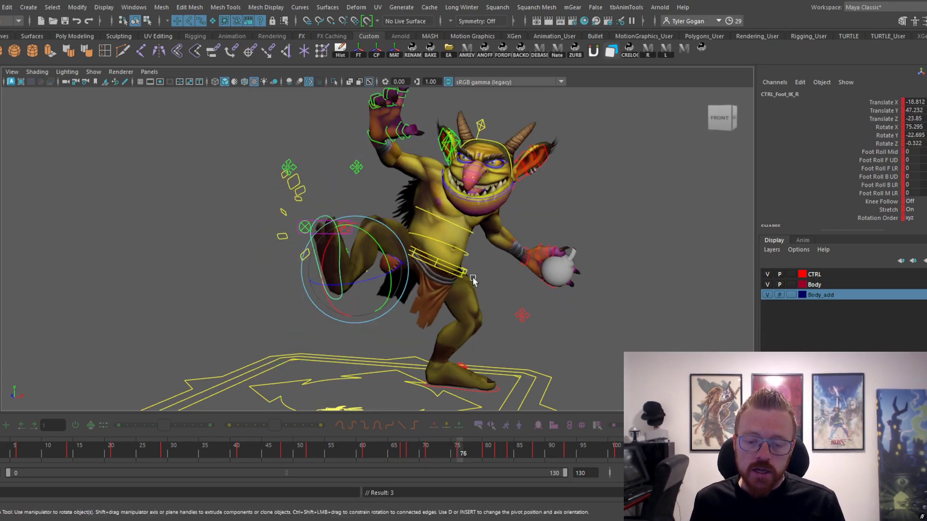
pyautogui.keyDown('alt'); pyautogui.moveTo(473, 281); pyautogui.dragTo(516, 279, button='right'); pyautogui.keyUp('alt')
pyautogui.keyDown('alt'); pyautogui.moveTo(516, 279); pyautogui.dragTo(477, 289, button='middle'); pyautogui.keyUp('alt')
pyautogui.press('w')
pyautogui.click(418, 455)
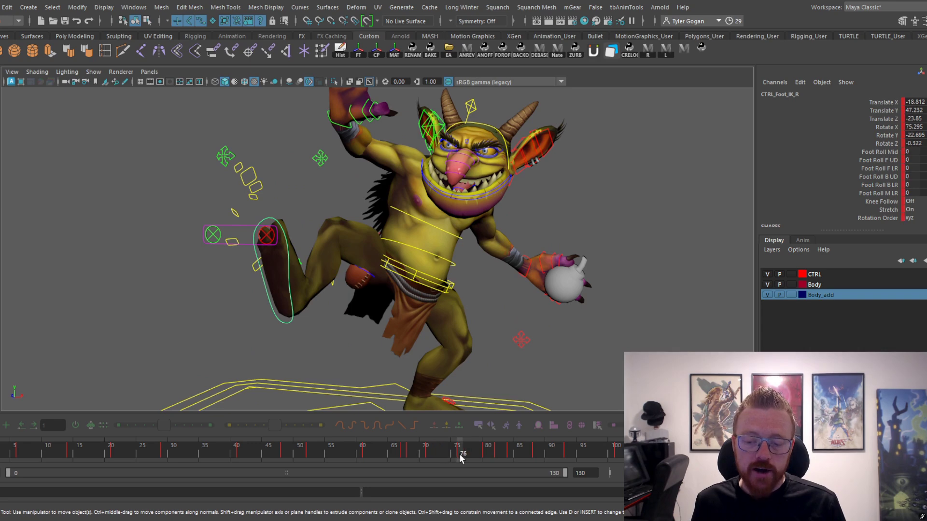
pyautogui.moveTo(460, 454); pyautogui.dragTo(398, 452)
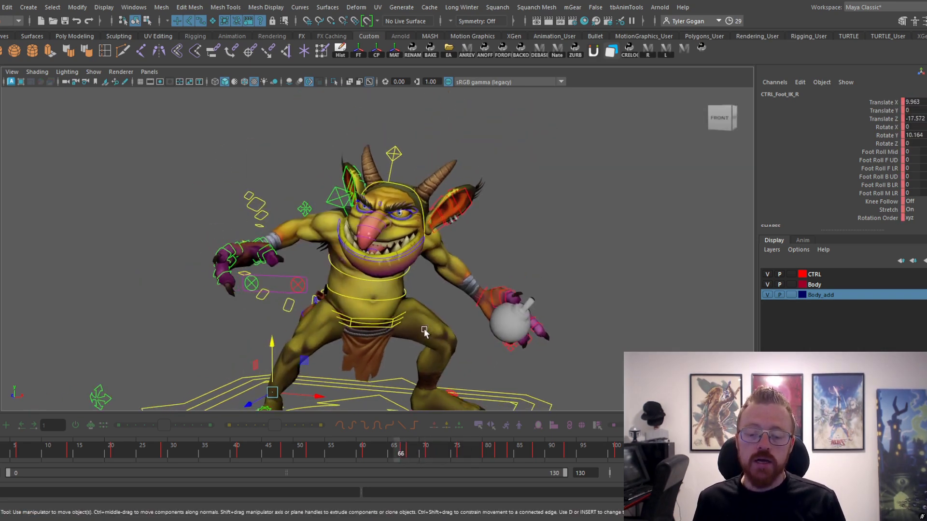
# - Play back the right foot's lift between frames 65 and 75 to judge its timing
pyautogui.hotkey('alt', 'v')
pyautogui.click(401, 451)
pyautogui.hotkey('alt', 'v')
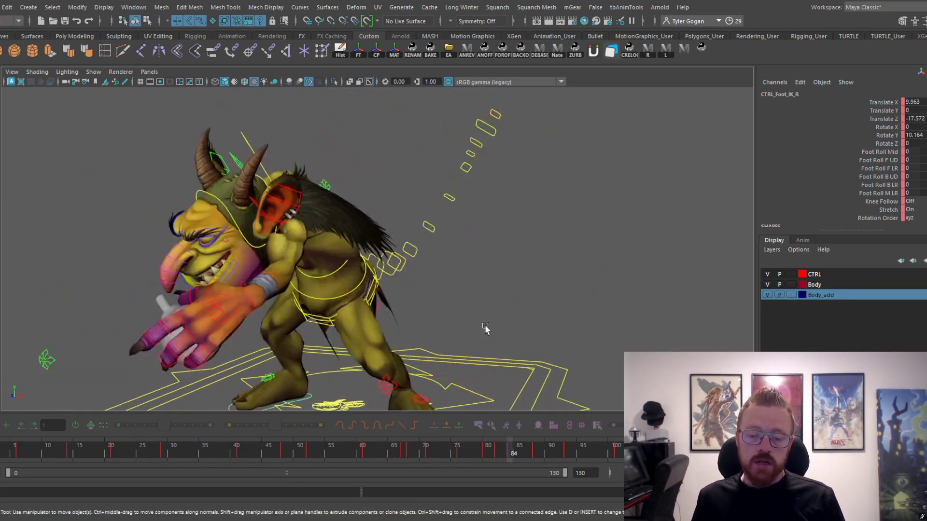
pyautogui.click(453, 454)
pyautogui.hotkey('alt', 'v')
pyautogui.click(403, 456)
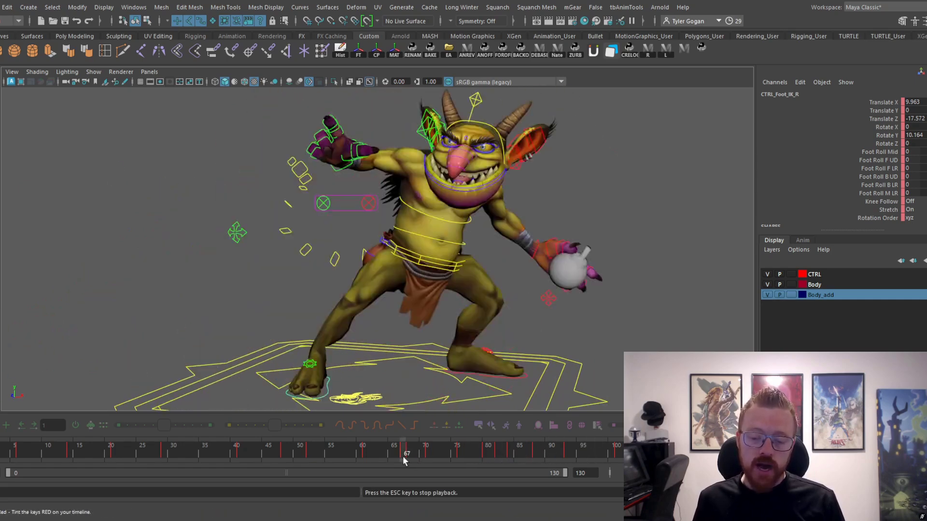
pyautogui.moveTo(402, 457)
pyautogui.mouseDown()
pyautogui.moveTo(429, 457)
pyautogui.moveTo(382, 465)
pyautogui.moveTo(407, 471)
pyautogui.moveTo(393, 453)
pyautogui.moveTo(439, 452)
pyautogui.mouseUp()
pyautogui.hotkey('alt', 'v')
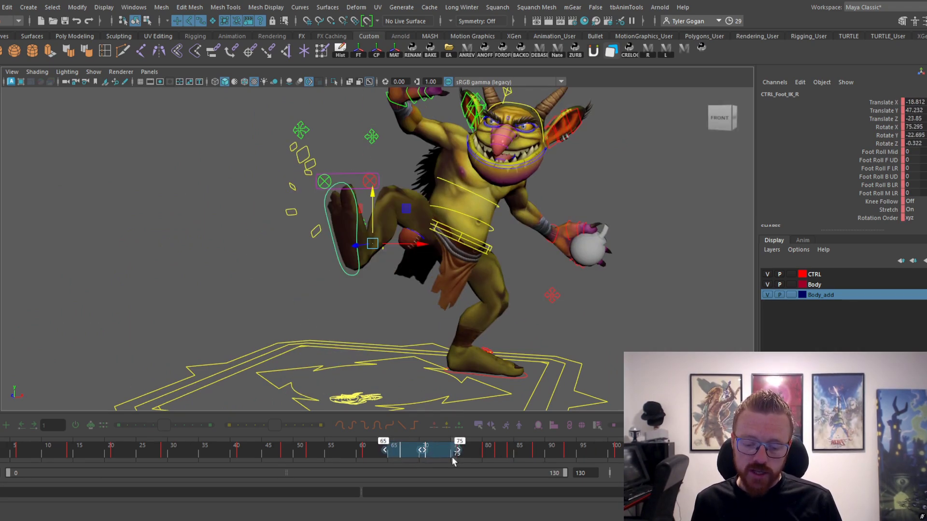
pyautogui.hotkey('alt', 'v')
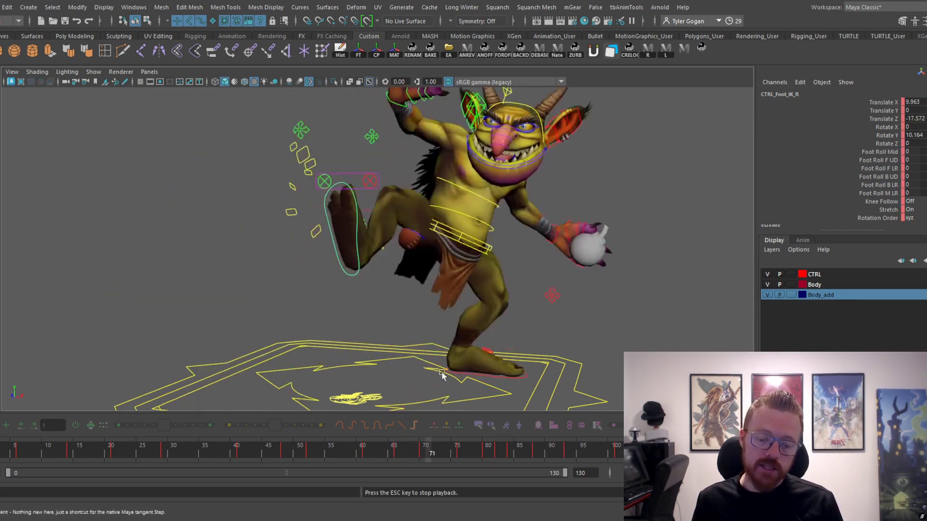
# - Rotate the right foot control at frame 68 so its toes trail as it leaves the ground, and scrub the lift
pyautogui.moveTo(390, 451); pyautogui.dragTo(433, 451)
pyautogui.moveTo(384, 453)
pyautogui.keyDown('shift'); pyautogui.mouseDown()
pyautogui.moveTo(435, 451)
pyautogui.moveTo(371, 460)
pyautogui.moveTo(417, 464)
pyautogui.moveTo(399, 462)
pyautogui.moveTo(406, 472)
pyautogui.mouseUp(); pyautogui.keyUp('shift')
pyautogui.press('e')
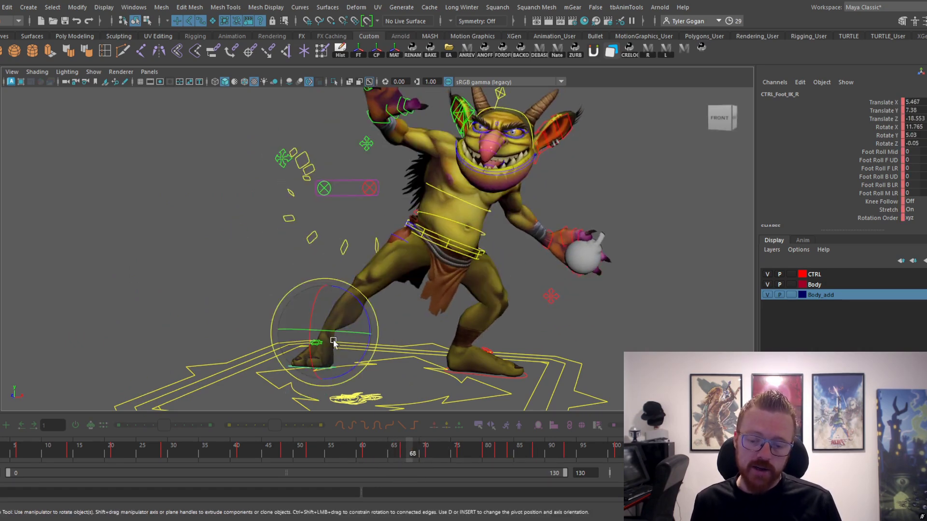
pyautogui.moveTo(319, 309); pyautogui.dragTo(328, 327)
pyautogui.moveTo(413, 453); pyautogui.dragTo(418, 454)
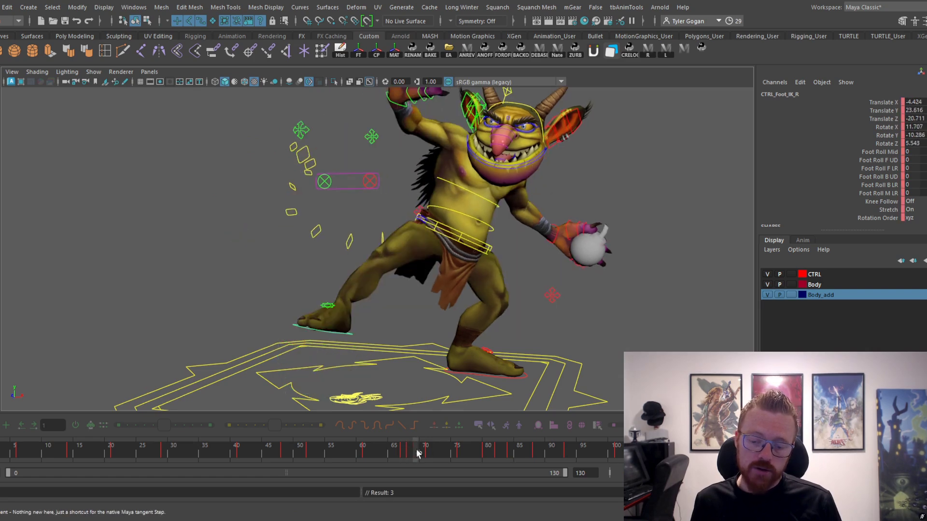
# - Try rotating the pelvis control further and shifting it slightly at frame 76 so the body keeps moving through the raised-leg hold
pyautogui.moveTo(456, 454)
pyautogui.mouseDown()
pyautogui.moveTo(407, 451)
pyautogui.moveTo(441, 453)
pyautogui.mouseUp()
pyautogui.click(493, 255)
pyautogui.scroll(3, 493, 256)
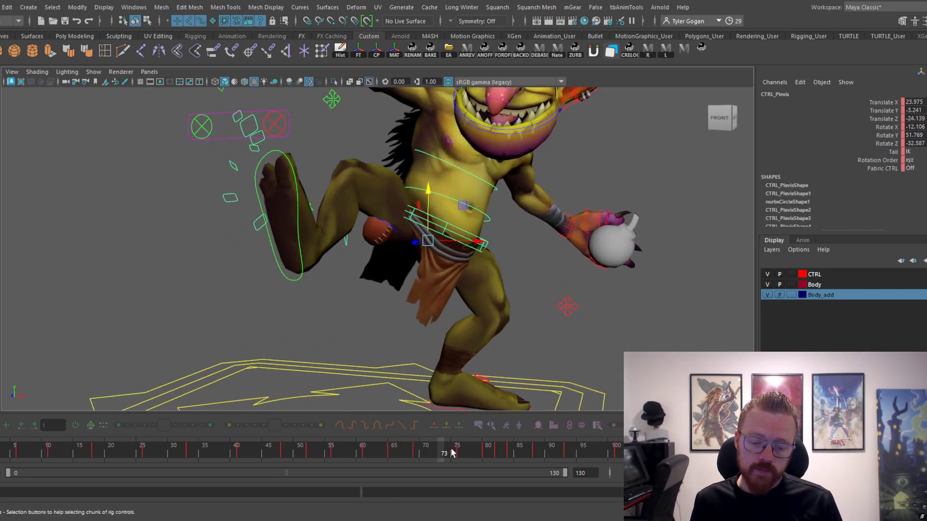
pyautogui.press('e')
pyautogui.moveTo(412, 215); pyautogui.dragTo(470, 256)
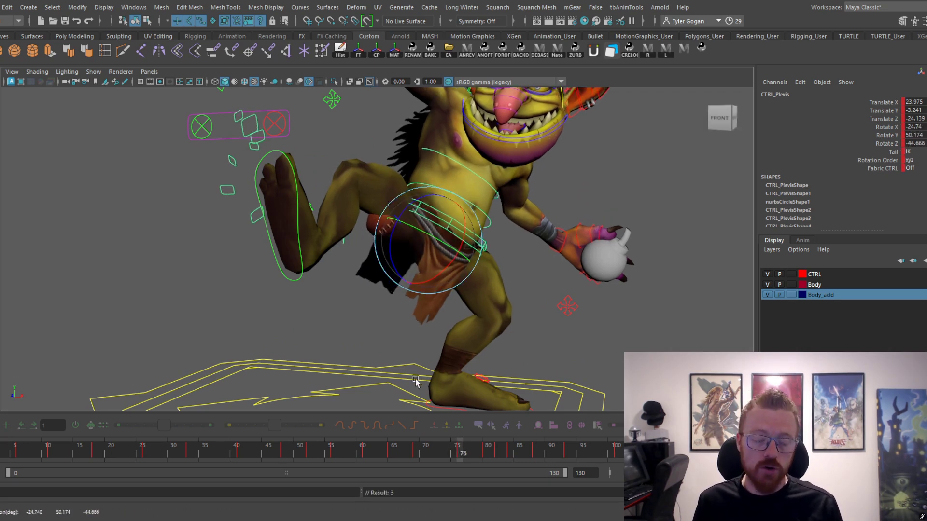
pyautogui.hotkey('ctrl', 'z')
pyautogui.moveTo(425, 215); pyautogui.dragTo(435, 235)
pyautogui.press('w')
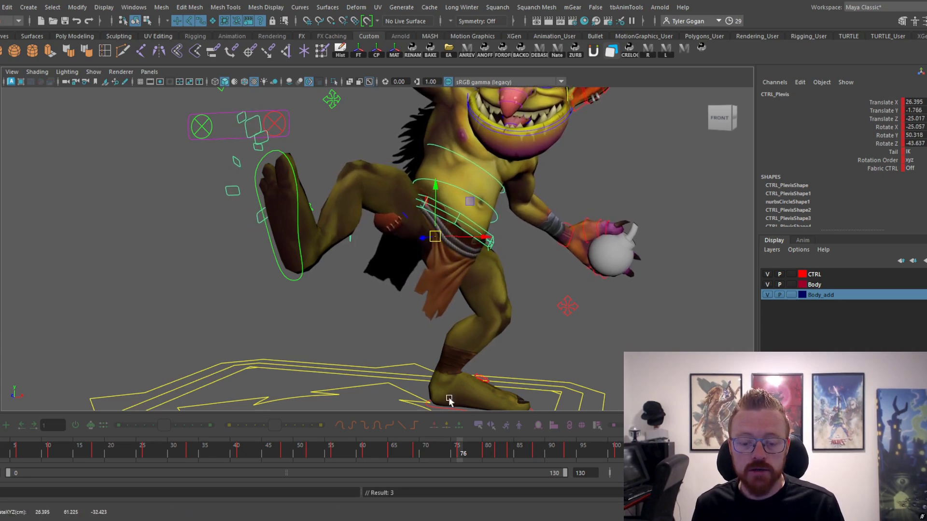
pyautogui.moveTo(436, 452); pyautogui.dragTo(462, 452)
# - Raise the right foot control slightly at frame 76 and rotate it at frame 71 so the foot keeps moving through the hold
pyautogui.click(297, 295)
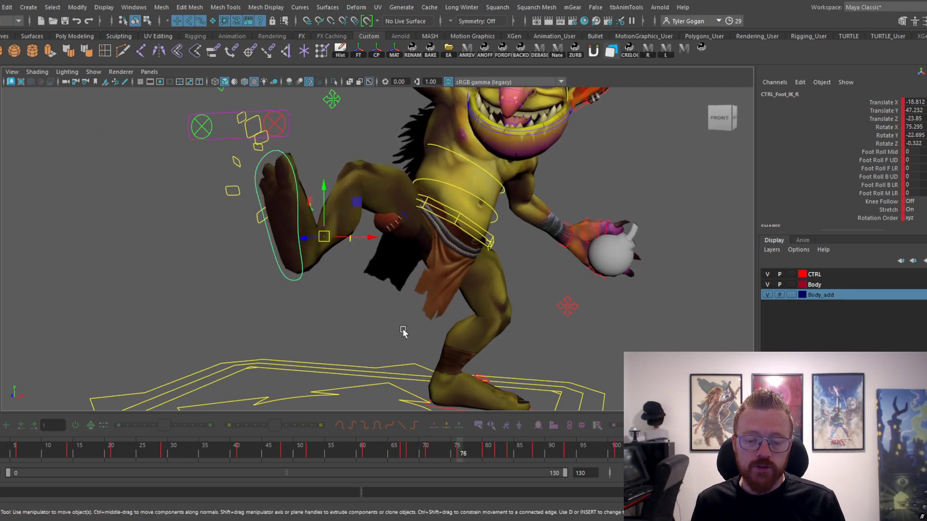
pyautogui.moveTo(324, 238); pyautogui.dragTo(334, 230)
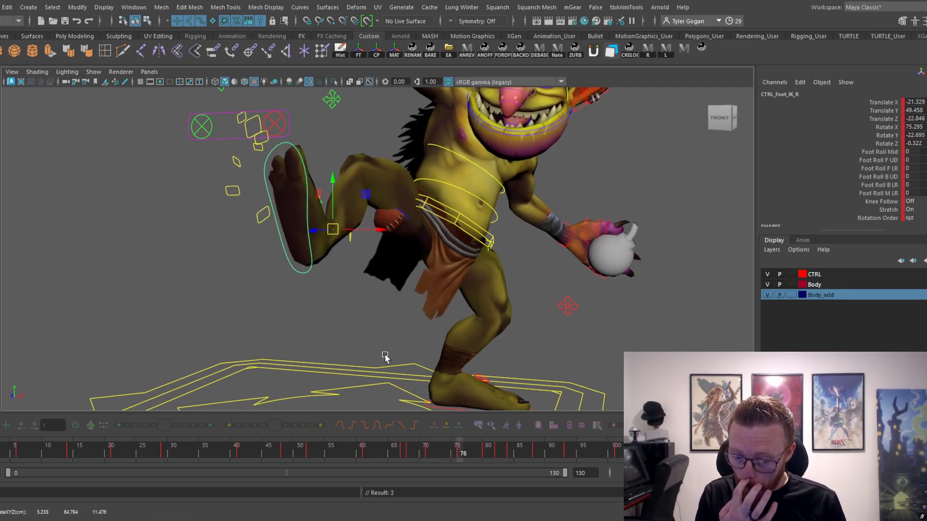
pyautogui.moveTo(436, 445)
pyautogui.mouseDown()
pyautogui.moveTo(459, 451)
pyautogui.moveTo(416, 457)
pyautogui.moveTo(432, 454)
pyautogui.mouseUp()
pyautogui.press('e')
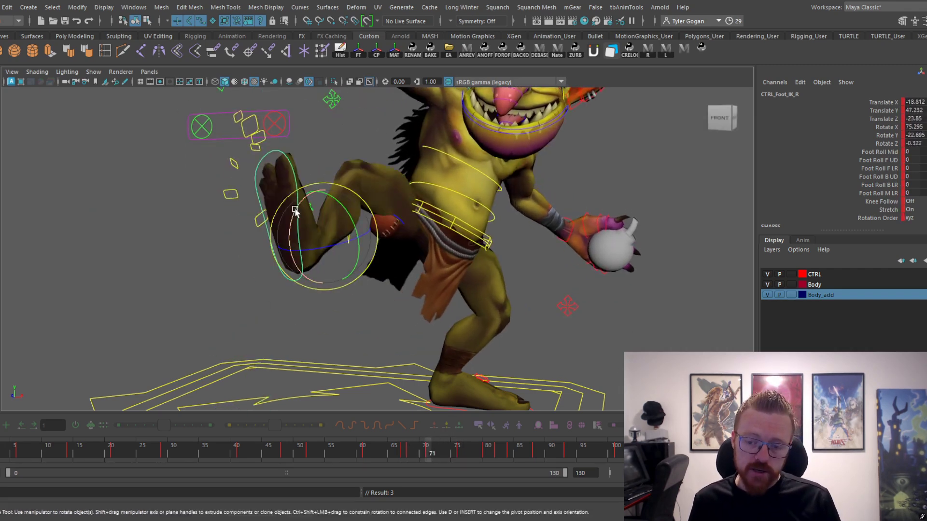
pyautogui.moveTo(296, 209); pyautogui.dragTo(293, 220)
pyautogui.moveTo(411, 457); pyautogui.dragTo(450, 450)
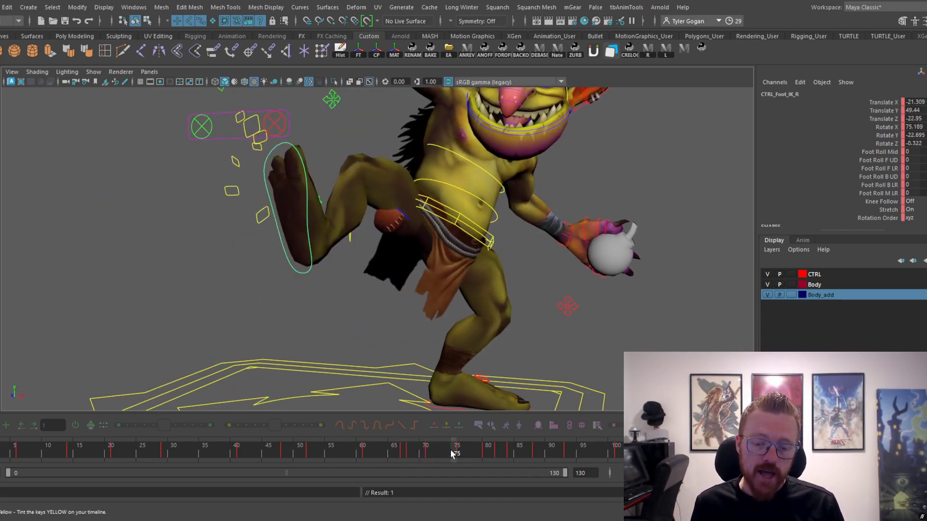
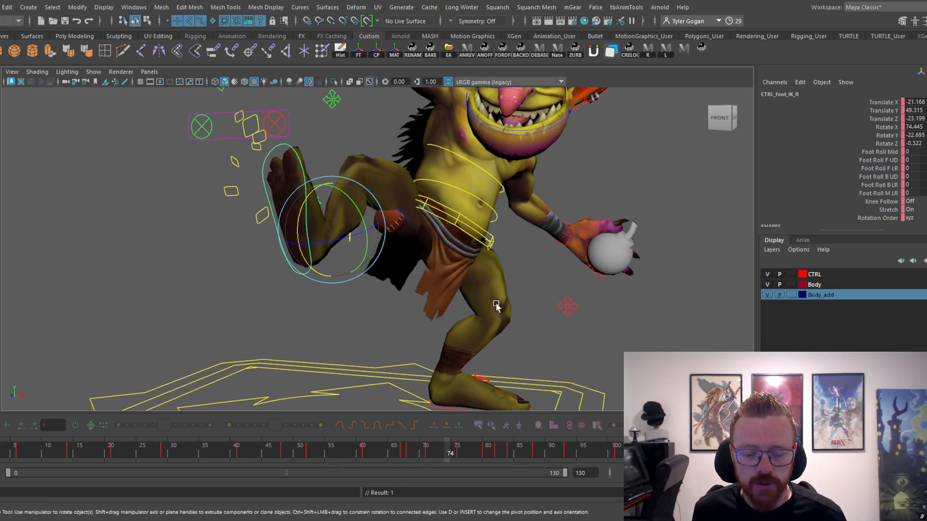
# - Examine the right foot's Translate X, Y and Z curves between frames 71 and 76 in the graph editor
pyautogui.press('space')
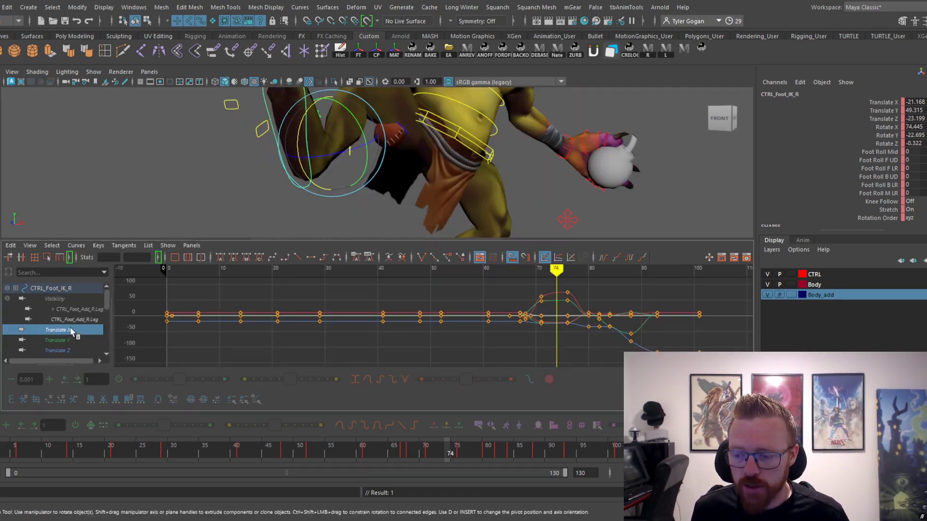
pyautogui.moveTo(71, 330); pyautogui.dragTo(71, 350)
pyautogui.moveTo(574, 332); pyautogui.dragTo(573, 331)
pyautogui.press('f')
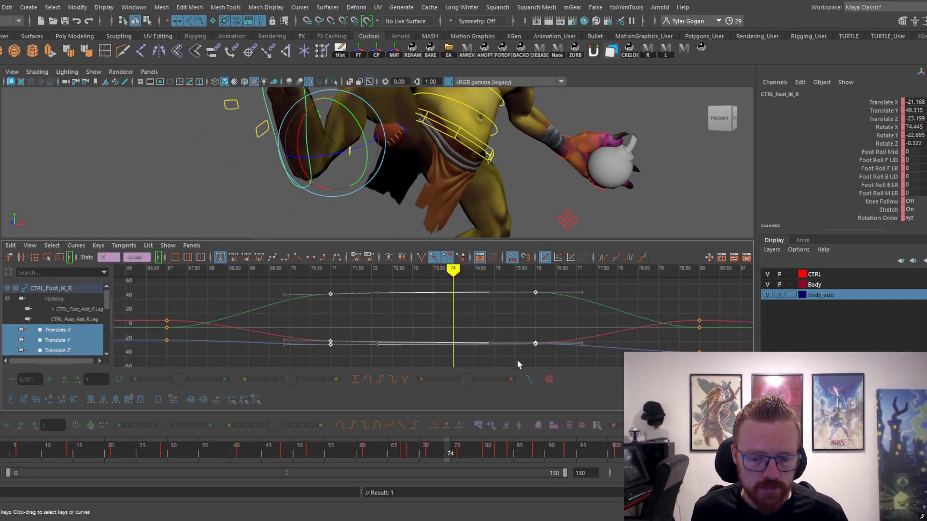
pyautogui.moveTo(437, 453)
pyautogui.mouseDown()
pyautogui.moveTo(413, 452)
pyautogui.moveTo(428, 451)
pyautogui.mouseUp()
pyautogui.press('space')
# - Copy the pelvis control's pose from frame 69 onto frame 76 and key it, with its curves shown in the graph editor
pyautogui.click(485, 233)
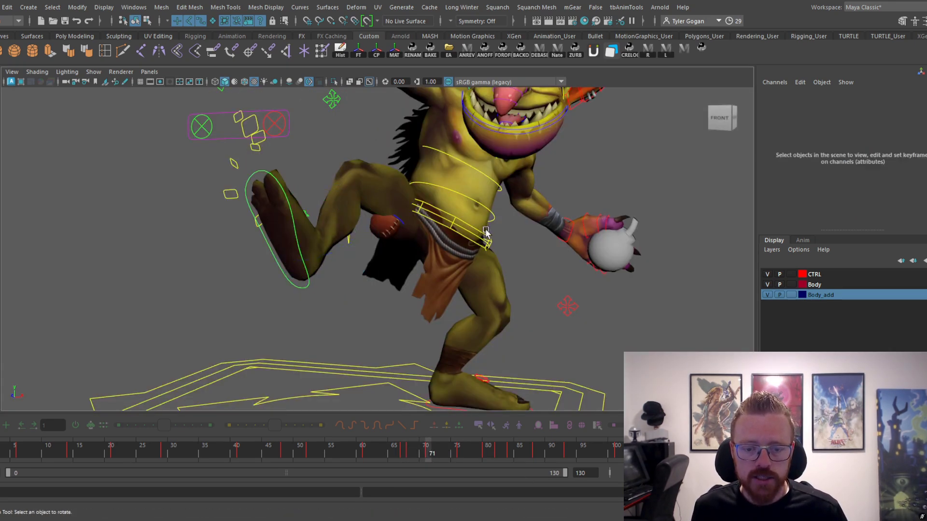
pyautogui.click(479, 242)
pyautogui.hotkey('shift', 'g')
pyautogui.press('f')
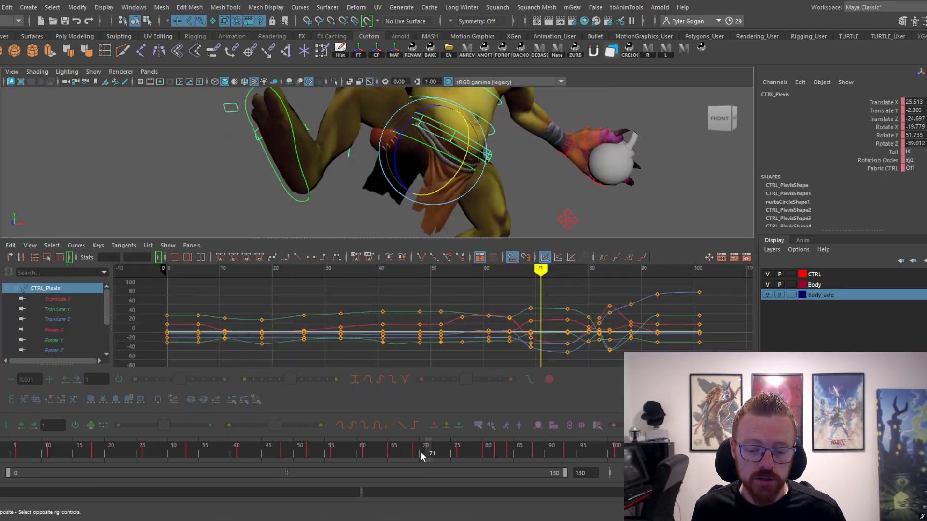
pyautogui.moveTo(427, 456); pyautogui.dragTo(459, 458)
pyautogui.click(416, 455)
pyautogui.moveTo(415, 455); pyautogui.dragTo(461, 453, button='middle')
pyautogui.press('s')
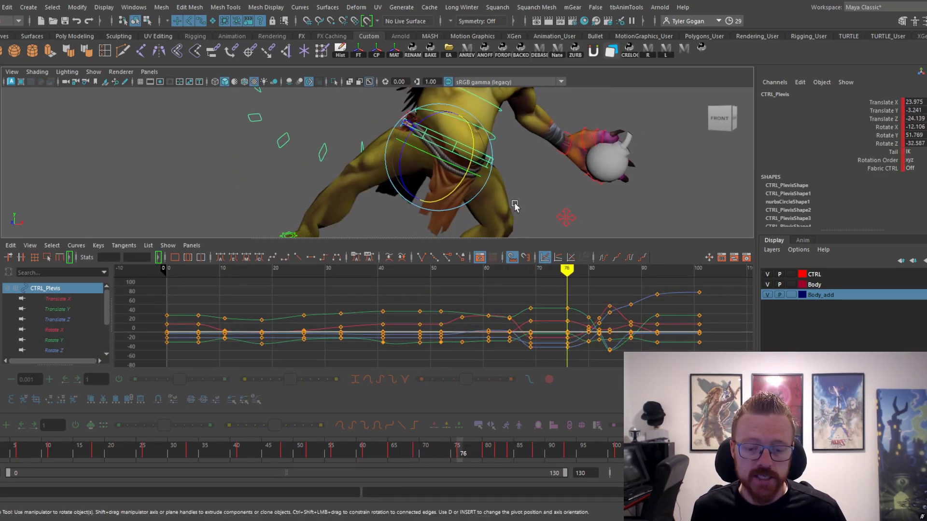
# - Adjust the value of the pelvis control's Rotate Y key at frame 76 in the graph editor
pyautogui.moveTo(408, 458)
pyautogui.mouseDown()
pyautogui.moveTo(399, 453)
pyautogui.moveTo(456, 453)
pyautogui.mouseUp()
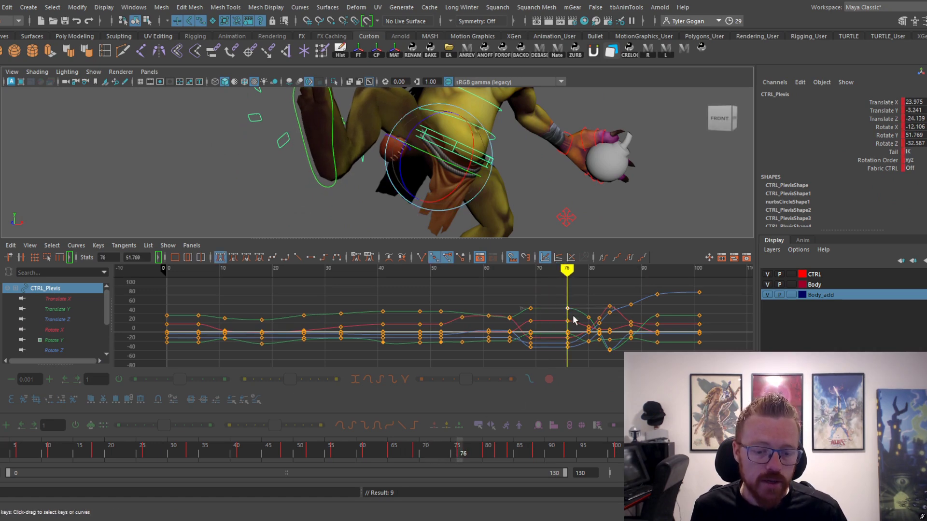
pyautogui.moveTo(575, 320); pyautogui.dragTo(569, 323, button='middle')
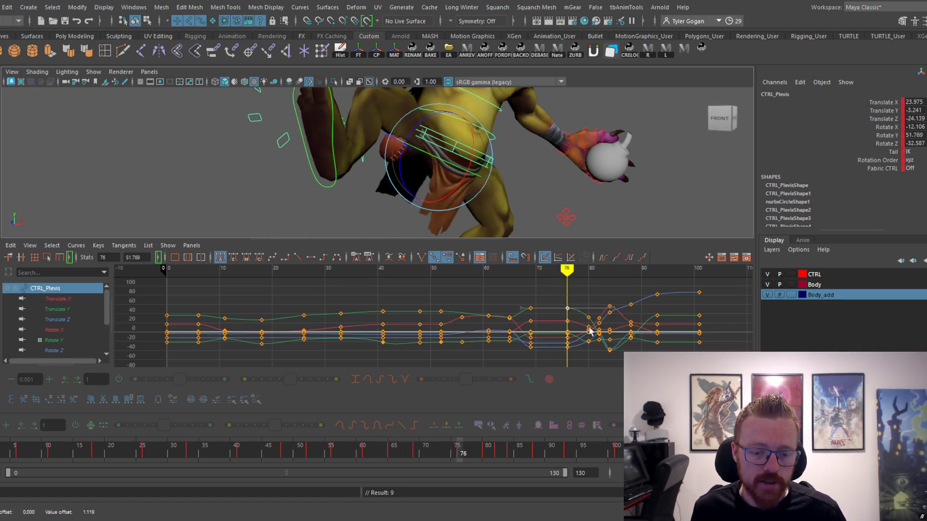
# - Raise the pelvis control's curve keys at frame 76 to Translate X 28.825, Translate Y -1.749 and Rotate Y 55.499
pyautogui.scroll(6, 592, 331)
pyautogui.keyDown('alt'); pyautogui.moveTo(654, 314); pyautogui.dragTo(341, 307, button='middle'); pyautogui.keyUp('alt')
pyautogui.keyDown('alt'); pyautogui.moveTo(561, 314); pyautogui.dragTo(525, 318, button='middle'); pyautogui.keyUp('alt')
pyautogui.keyDown('alt'); pyautogui.moveTo(539, 333); pyautogui.dragTo(532, 274, button='middle'); pyautogui.keyUp('alt')
pyautogui.moveTo(499, 319); pyautogui.dragTo(499, 320)
pyautogui.keyDown('shift'); pyautogui.moveTo(505, 315); pyautogui.dragTo(506, 313, button='middle'); pyautogui.keyUp('shift')
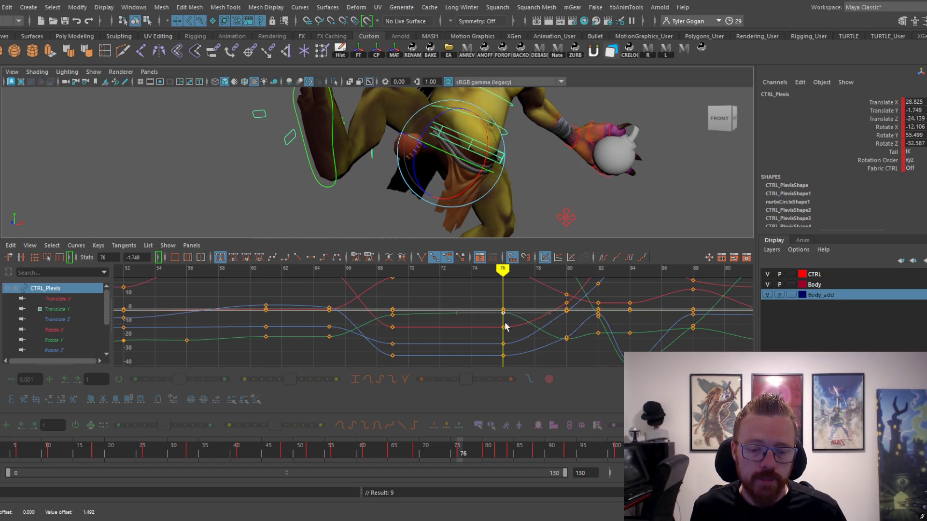
# - Lower the pelvis control's curve keys at frame 76 to Translate Z -26.004, Rotate X -17.702 and Rotate Z -34.079
pyautogui.moveTo(506, 323); pyautogui.dragTo(501, 329)
pyautogui.keyDown('shift'); pyautogui.moveTo(510, 325); pyautogui.dragTo(515, 358, button='middle'); pyautogui.keyUp('shift')
pyautogui.click(504, 344)
pyautogui.click(512, 356)
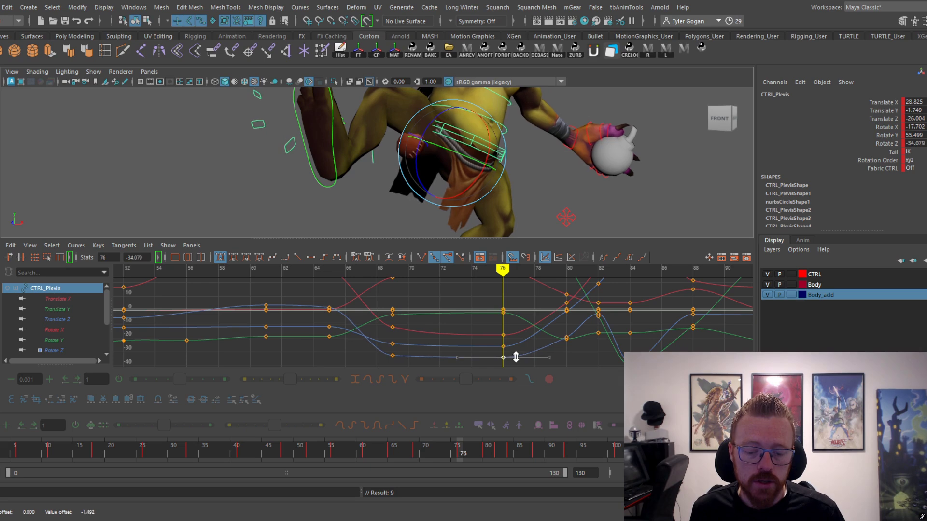
# - Rotate the pelvis control in the viewport at frame 76 to about X -10.573, Y 55.288 and Z -36.25
pyautogui.moveTo(408, 452); pyautogui.dragTo(463, 451)
pyautogui.press('space')
pyautogui.press('space')
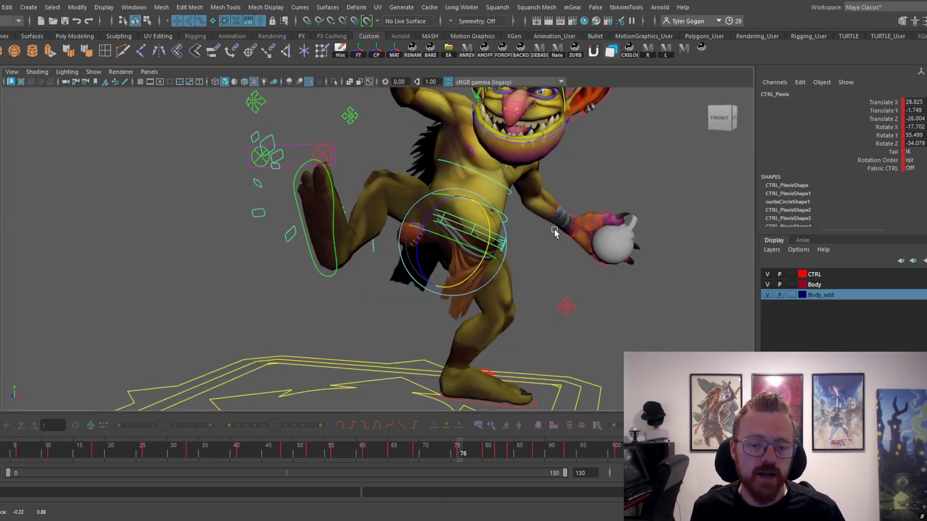
pyautogui.moveTo(461, 263); pyautogui.dragTo(449, 258)
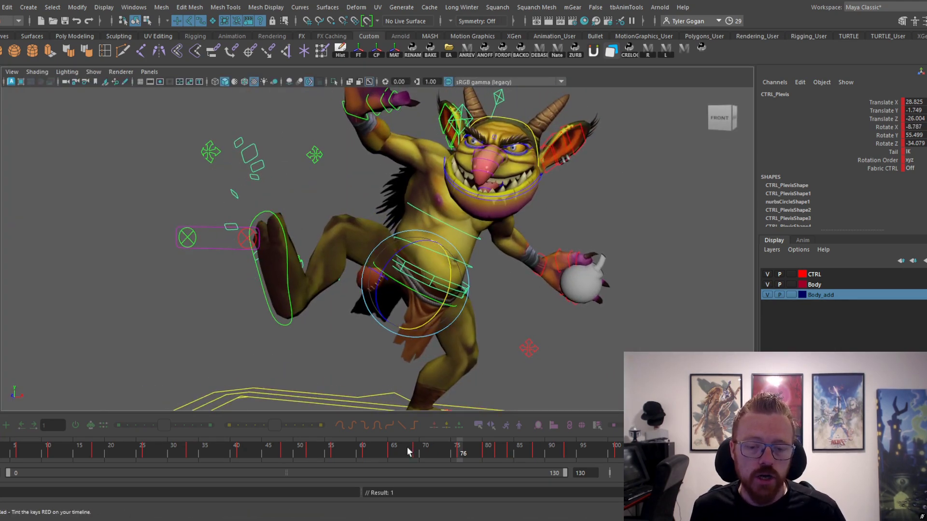
pyautogui.moveTo(408, 449); pyautogui.dragTo(462, 456)
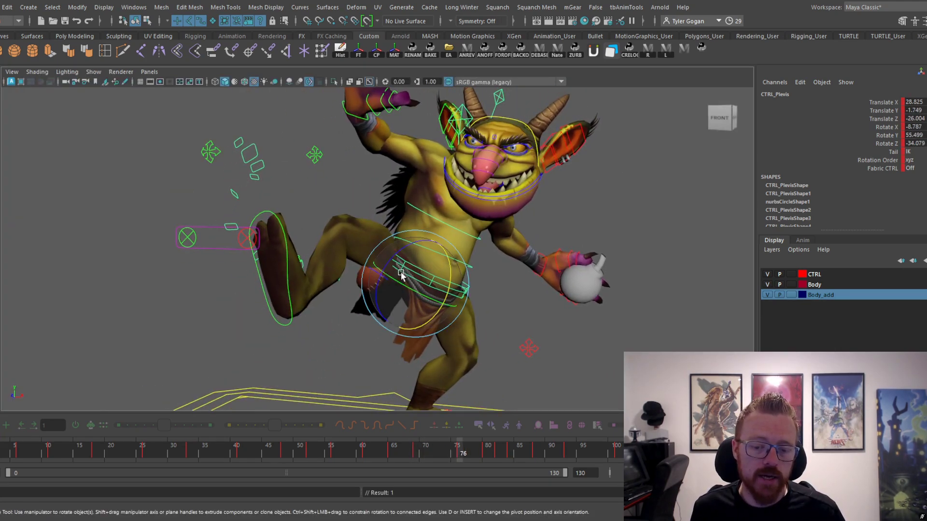
pyautogui.moveTo(405, 252); pyautogui.dragTo(405, 255)
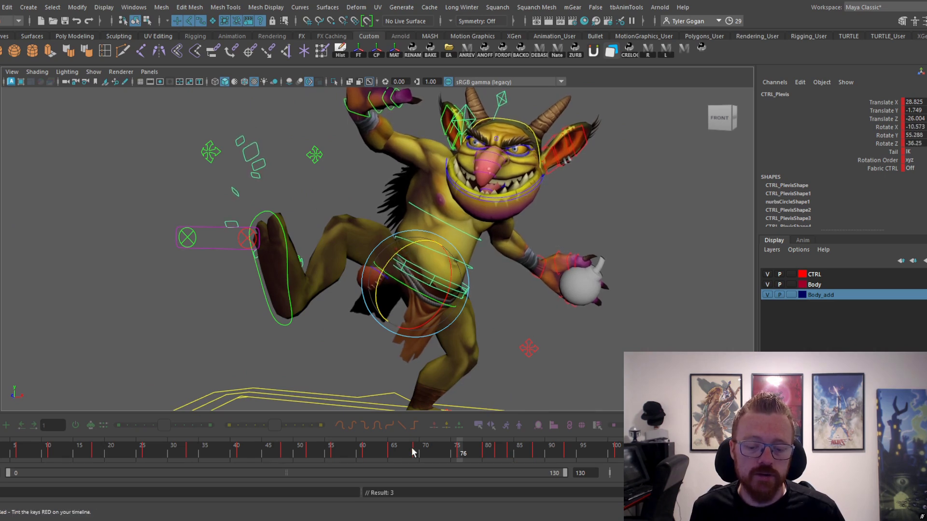
pyautogui.moveTo(412, 450); pyautogui.dragTo(460, 449)
# - Move the right foot IK control slightly upward at frame 76
pyautogui.click(299, 320)
pyautogui.click(456, 451)
pyautogui.press('w')
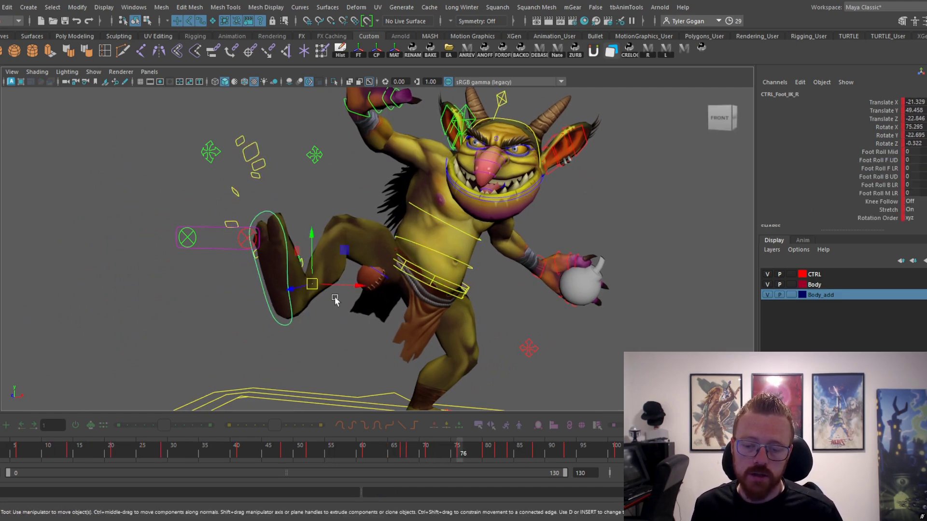
pyautogui.moveTo(314, 283); pyautogui.dragTo(318, 278)
# - Rotate the right foot IK control at frame 71 and key its pose
pyautogui.moveTo(435, 448); pyautogui.dragTo(428, 448)
pyautogui.press('e')
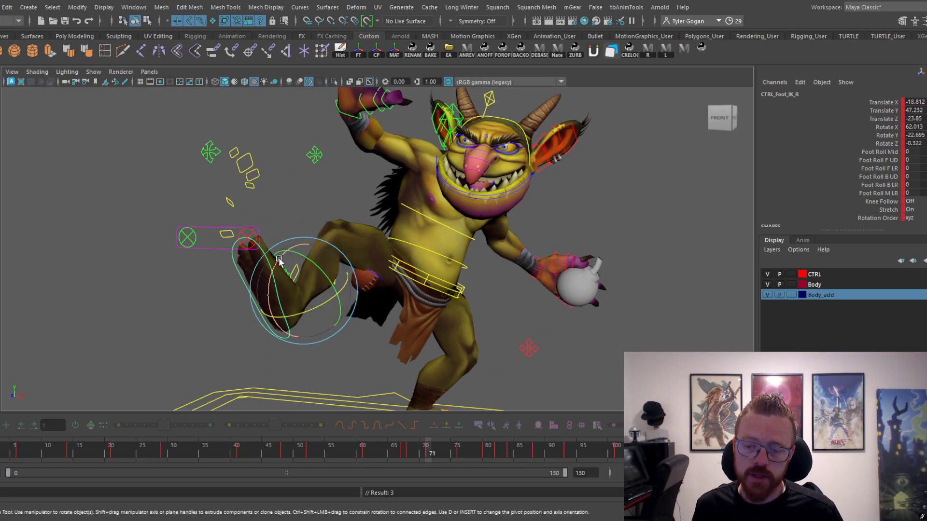
pyautogui.moveTo(281, 261); pyautogui.dragTo(284, 276)
pyautogui.press('s')
# - Play back the animation from around frame 66 and review the raised leg's motion from another angle
pyautogui.moveTo(421, 452); pyautogui.dragTo(395, 467)
pyautogui.hotkey('alt', 'v')
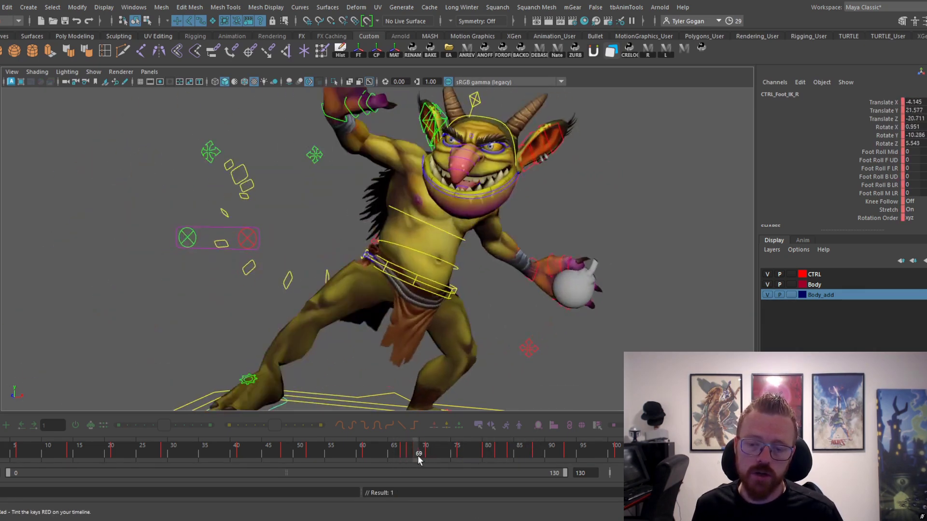
pyautogui.keyDown('alt'); pyautogui.moveTo(516, 303); pyautogui.dragTo(422, 282); pyautogui.keyUp('alt')
pyautogui.press('Escape')
pyautogui.hotkey('alt', 'v')
pyautogui.keyDown('alt'); pyautogui.moveTo(443, 345); pyautogui.dragTo(395, 244, button='right'); pyautogui.keyUp('alt')
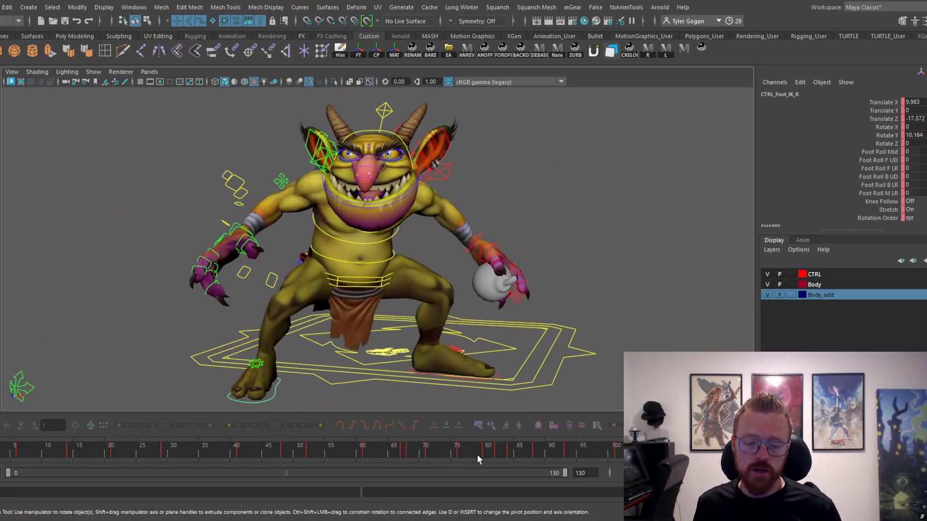
pyautogui.hotkey('alt', 'v')
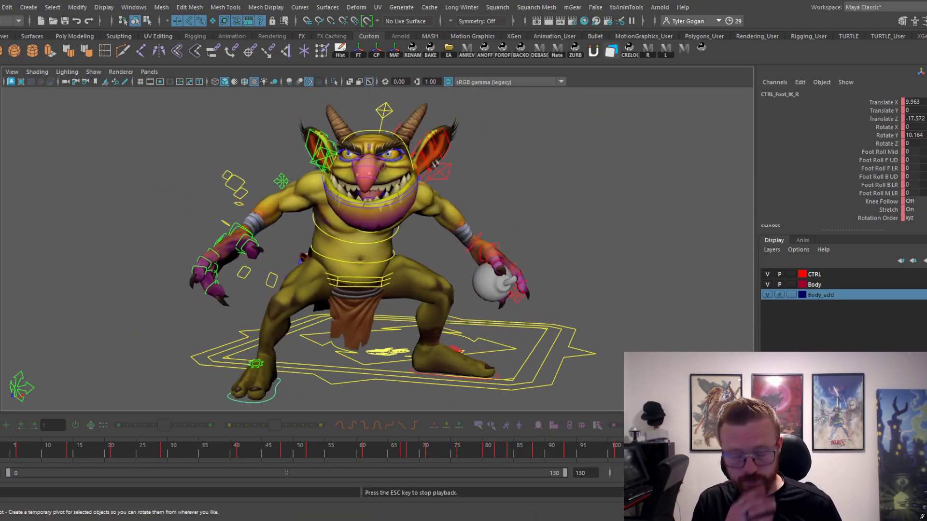
pyautogui.press('Escape')
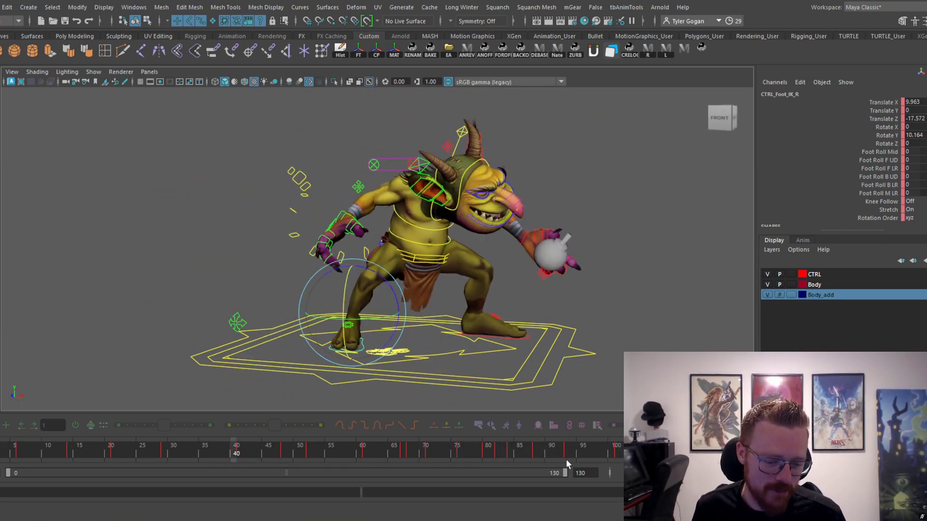
# - Shift the right foot IK control's keys at frames 76 and 80 two frames earlier
pyautogui.moveTo(566, 460)
pyautogui.mouseDown()
pyautogui.moveTo(410, 461)
pyautogui.moveTo(506, 457)
pyautogui.moveTo(465, 460)
pyautogui.moveTo(478, 460)
pyautogui.moveTo(474, 446)
pyautogui.mouseUp()
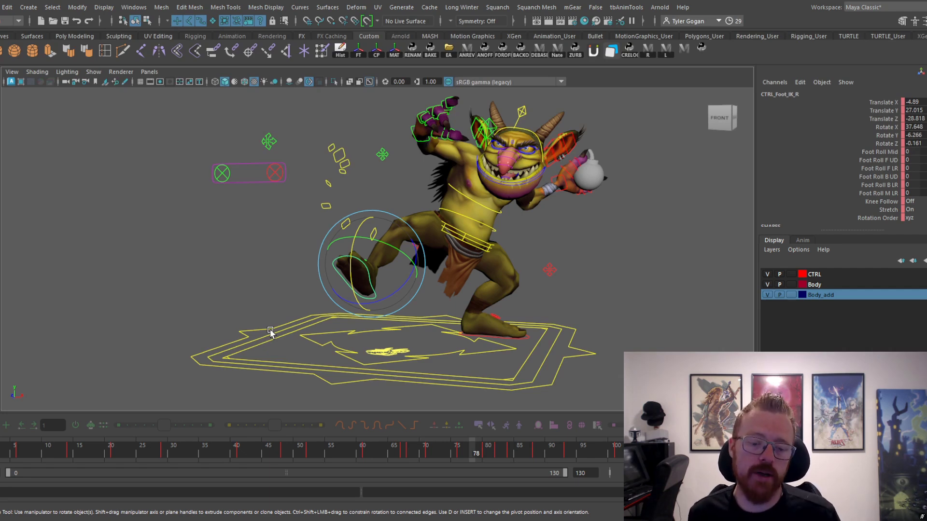
pyautogui.moveTo(442, 450); pyautogui.dragTo(493, 457)
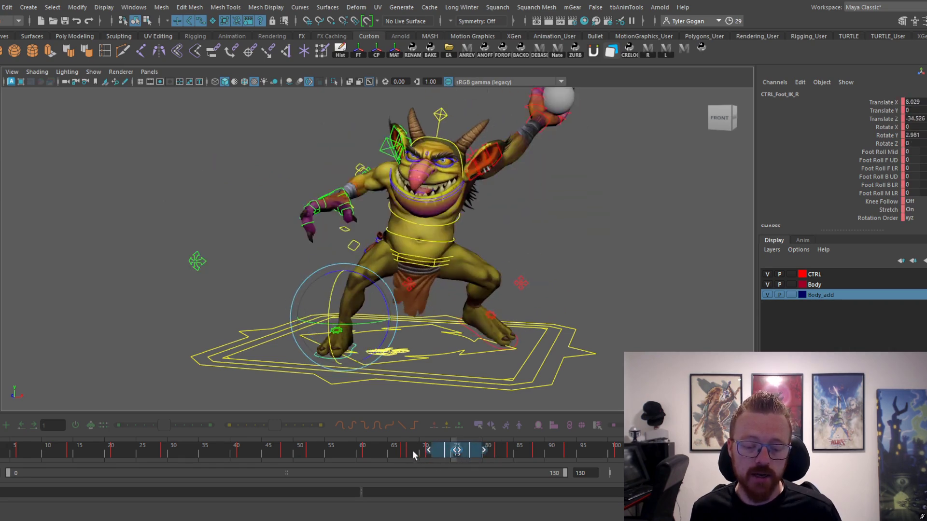
pyautogui.moveTo(413, 454); pyautogui.dragTo(465, 457)
# - Pose the right foot at frame 77 with translation about -1.972, 3.98, -30.506 and rotation about 20.584, -3.042, 17.367
pyautogui.press('e')
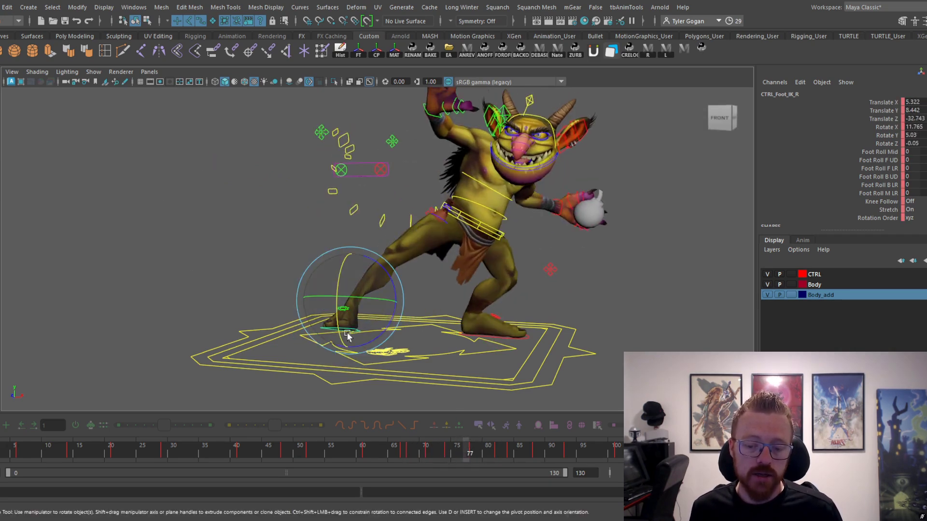
pyautogui.moveTo(340, 338); pyautogui.dragTo(378, 330)
pyautogui.press('w')
pyautogui.moveTo(352, 300); pyautogui.dragTo(368, 311)
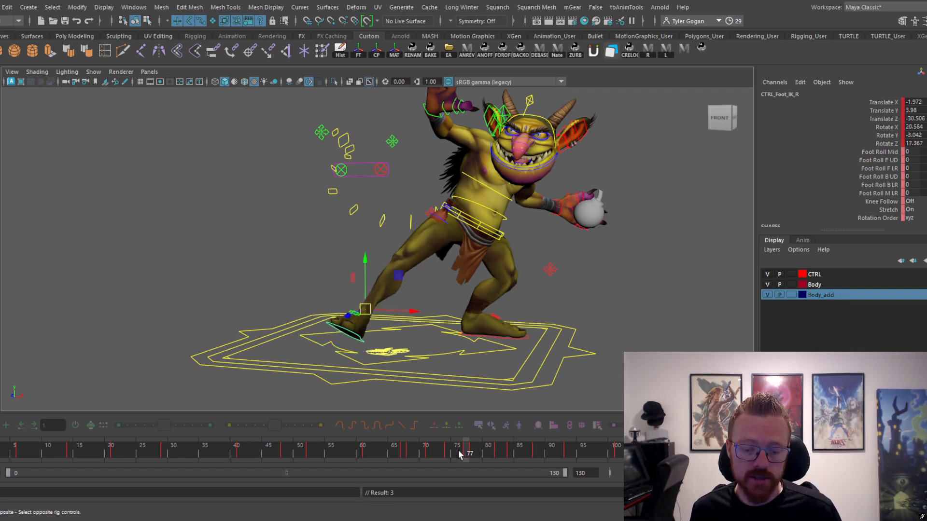
pyautogui.moveTo(459, 454)
pyautogui.mouseDown()
pyautogui.moveTo(509, 441)
pyautogui.moveTo(458, 447)
pyautogui.moveTo(470, 444)
pyautogui.mouseUp()
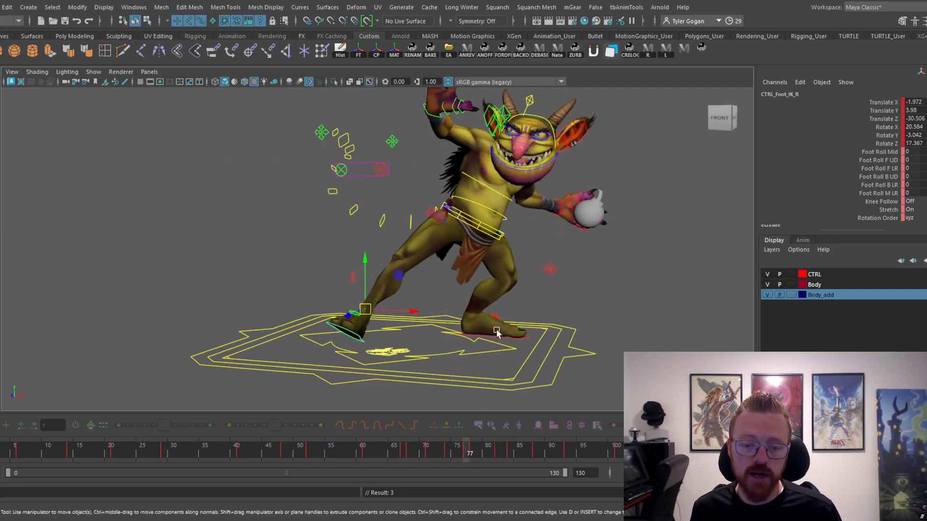
# - Rotate the pelvis control at frame 76 to about X -21.949, Y 52.877 and Z -50.269
pyautogui.click(481, 224)
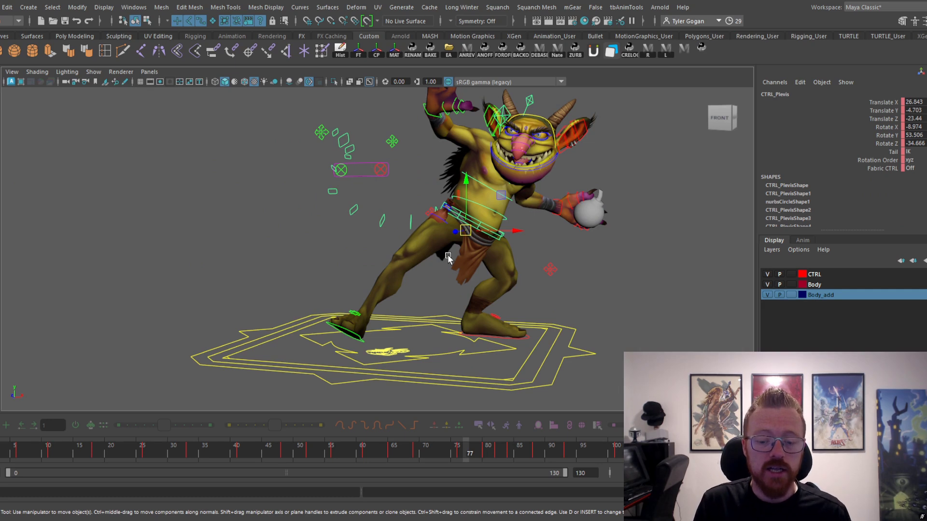
pyautogui.moveTo(485, 463); pyautogui.dragTo(465, 469)
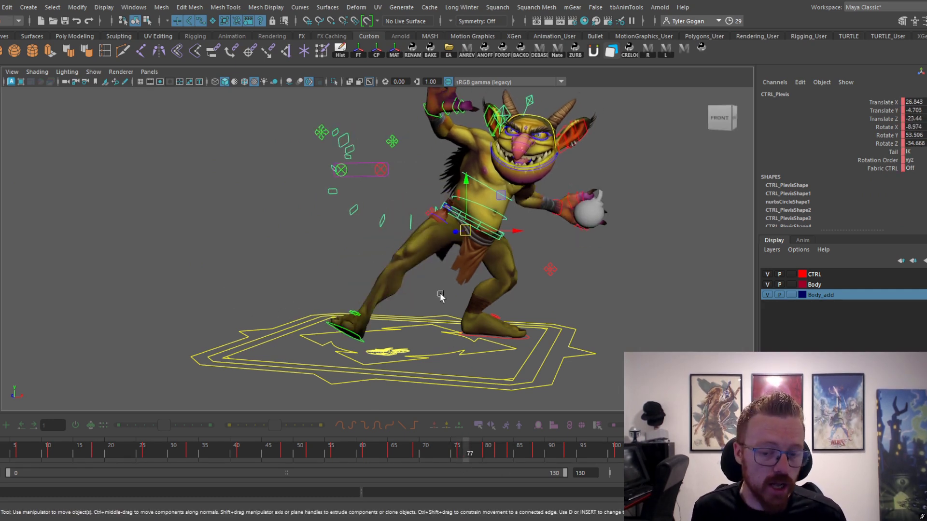
pyautogui.moveTo(405, 321)
pyautogui.keyDown('alt'); pyautogui.mouseDown()
pyautogui.moveTo(330, 315)
pyautogui.moveTo(401, 321)
pyautogui.mouseUp(); pyautogui.keyUp('alt')
pyautogui.moveTo(434, 457); pyautogui.dragTo(459, 455)
pyautogui.press('e')
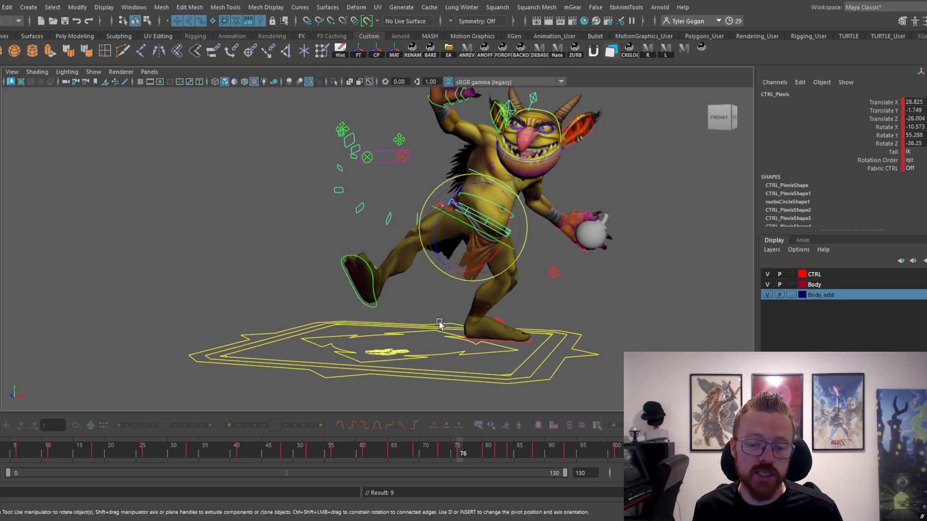
pyautogui.moveTo(438, 223); pyautogui.dragTo(439, 222)
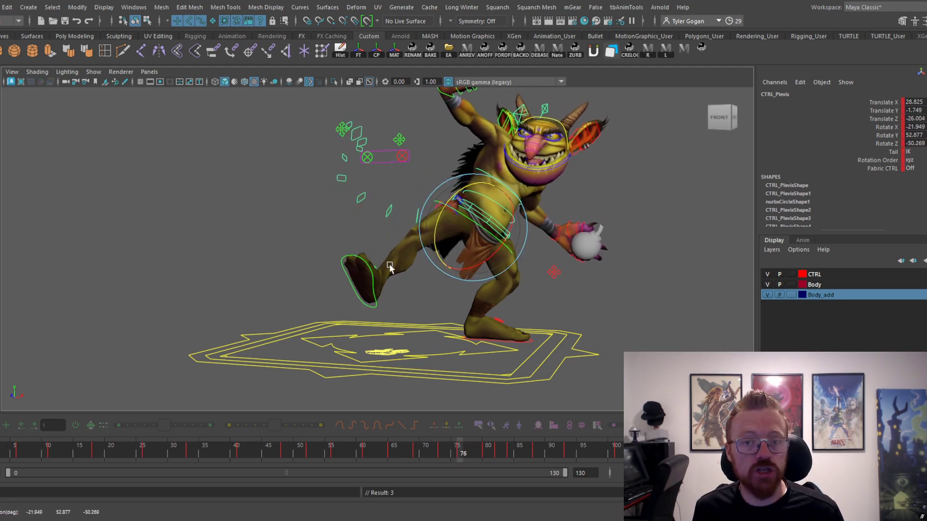
pyautogui.moveTo(450, 451); pyautogui.dragTo(487, 457)
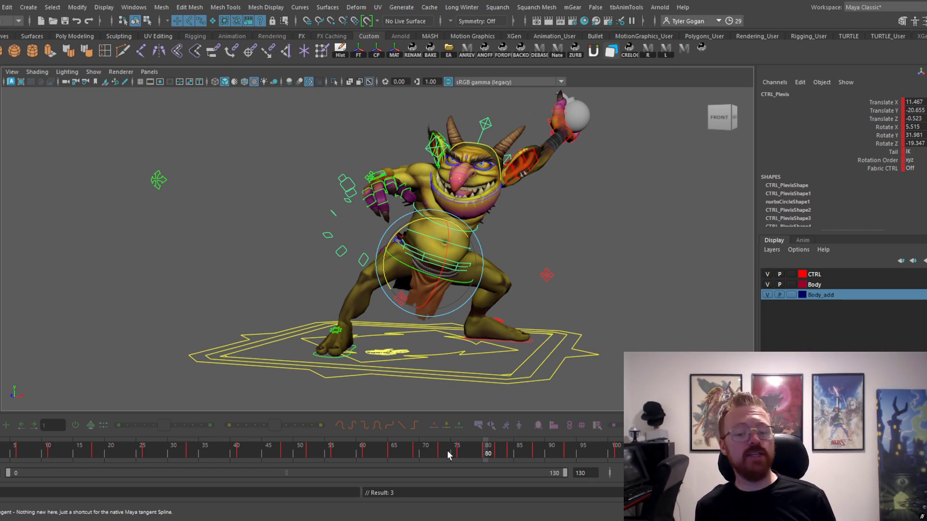
pyautogui.moveTo(444, 450)
pyautogui.mouseDown()
pyautogui.moveTo(468, 446)
pyautogui.moveTo(447, 453)
pyautogui.moveTo(462, 454)
pyautogui.mouseUp()
pyautogui.press('w')
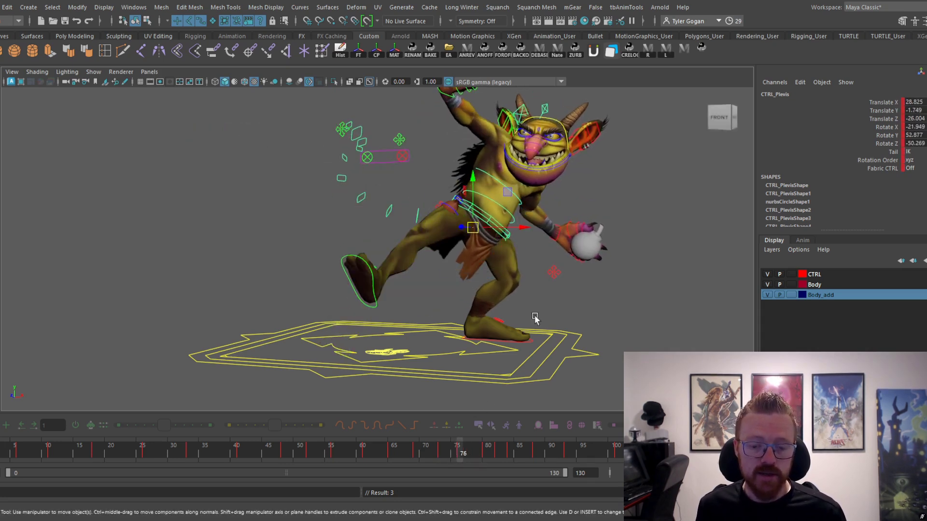
pyautogui.moveTo(466, 221)
pyautogui.mouseDown()
pyautogui.moveTo(472, 234)
pyautogui.moveTo(462, 241)
pyautogui.moveTo(482, 236)
pyautogui.moveTo(470, 233)
pyautogui.mouseUp()
pyautogui.hotkey('ctrl', 'z')
# - Key the pelvis control's translation at frame 76 and check the step through frame 79
pyautogui.hotkey('shift', 'w')
pyautogui.click(442, 454)
pyautogui.moveTo(456, 452); pyautogui.dragTo(481, 452)
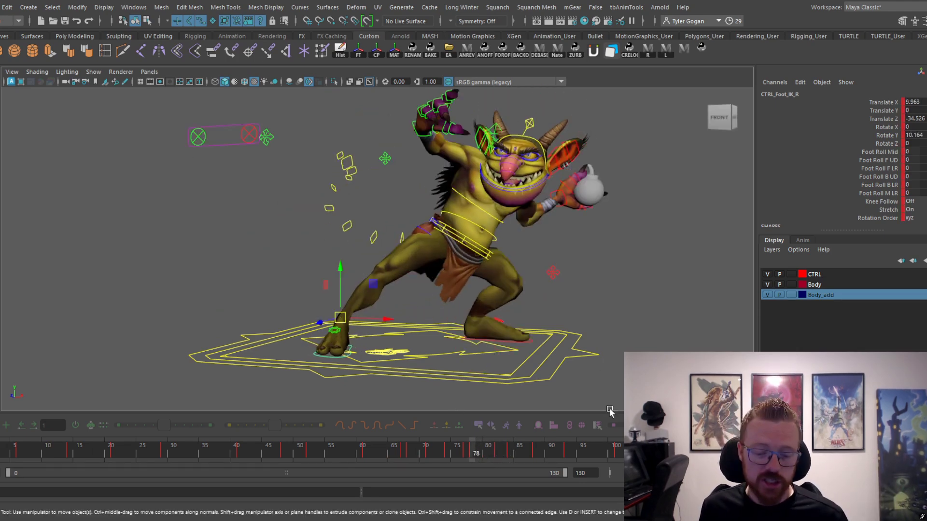
pyautogui.moveTo(473, 459)
pyautogui.mouseDown()
pyautogui.moveTo(589, 455)
pyautogui.moveTo(471, 454)
pyautogui.mouseUp()
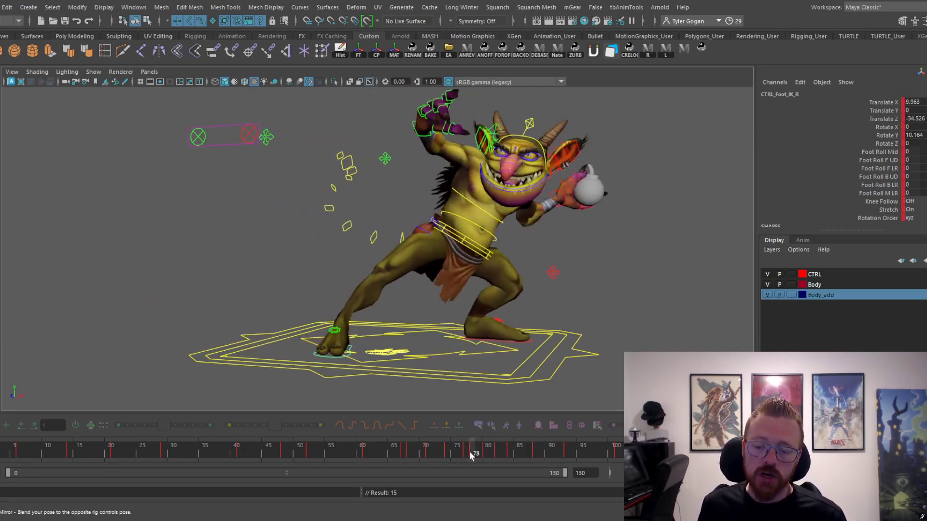
# - Play back the throw and review the right foot's landing from a changed camera angle
pyautogui.hotkey('alt', 'v')
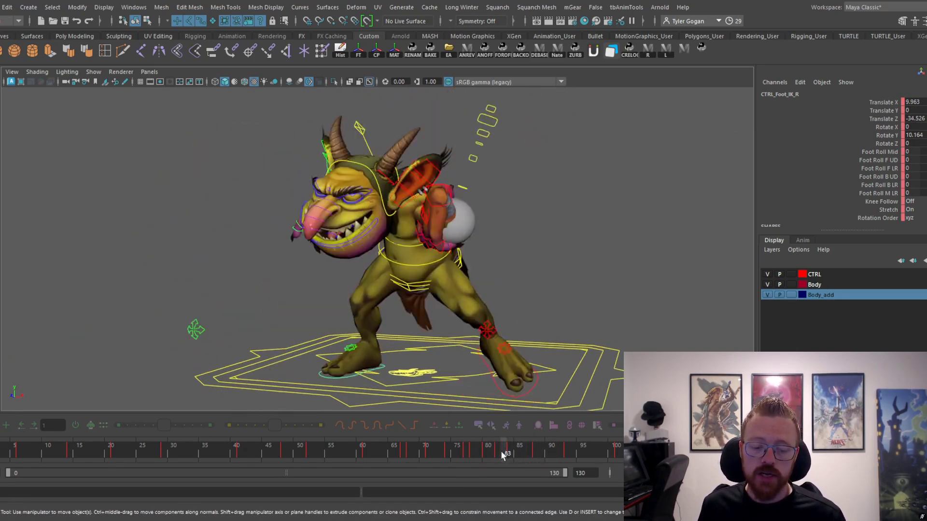
pyautogui.click(516, 450)
pyautogui.click(517, 450)
pyautogui.hotkey('alt', 'v')
pyautogui.keyDown('alt'); pyautogui.moveTo(561, 378); pyautogui.dragTo(550, 399); pyautogui.keyUp('alt')
pyautogui.hotkey('alt', 'v')
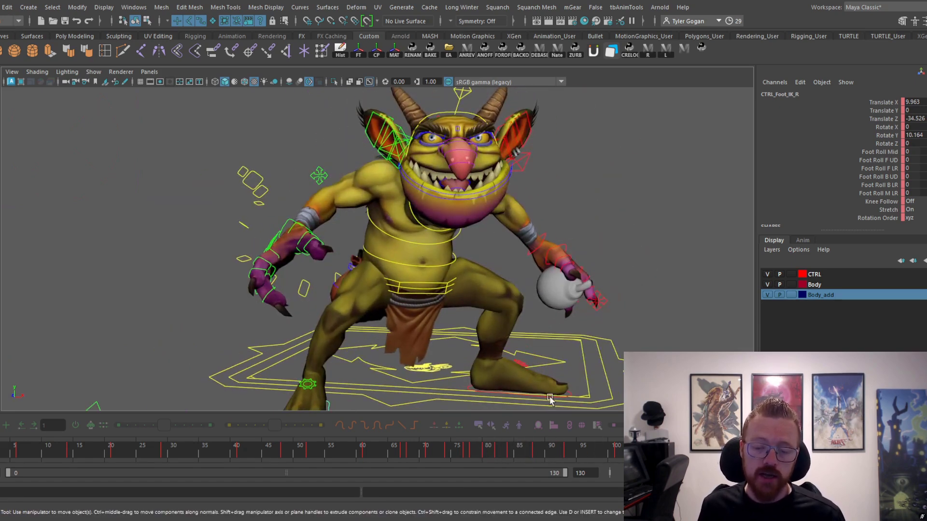
pyautogui.hotkey('alt', 'v')
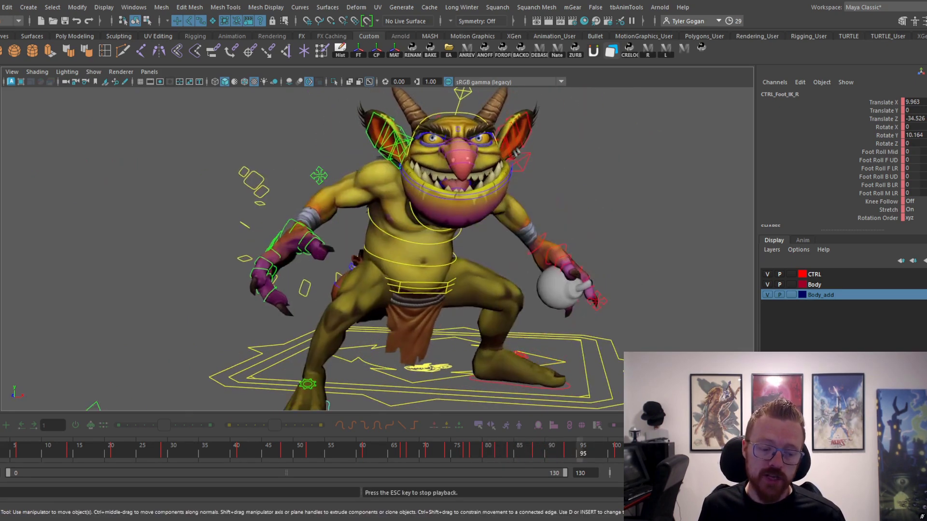
# - Scrub through frames 78 to 91 to examine how the left foot turns and lifts
pyautogui.moveTo(469, 453); pyautogui.dragTo(558, 448)
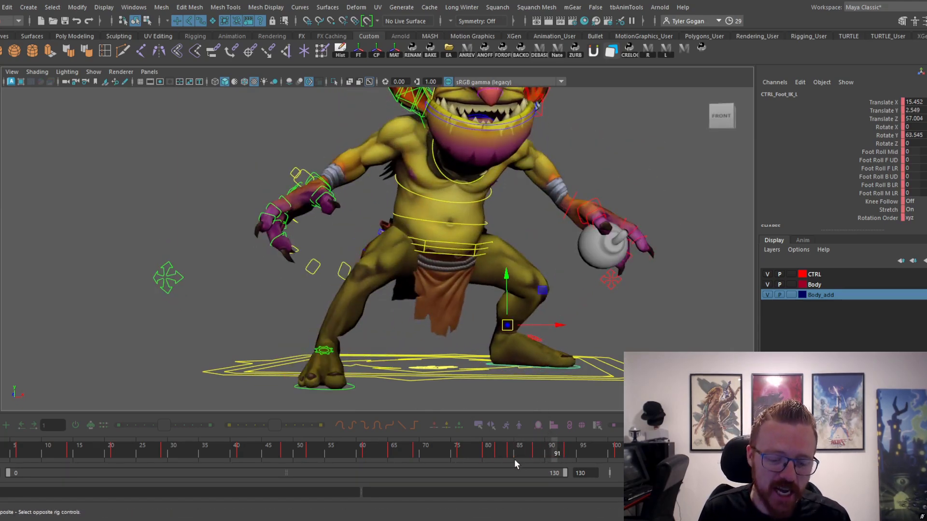
pyautogui.moveTo(515, 459); pyautogui.dragTo(551, 441)
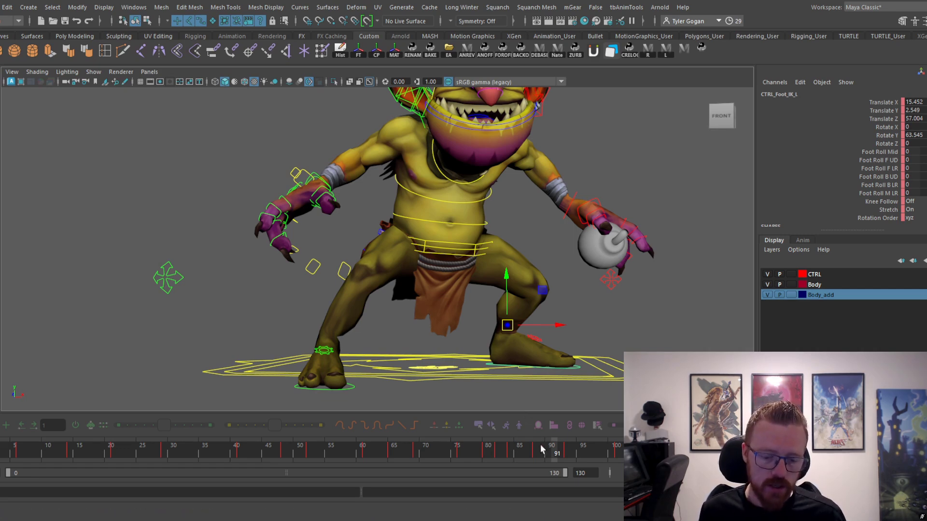
pyautogui.moveTo(541, 449)
pyautogui.mouseDown()
pyautogui.moveTo(517, 449)
pyautogui.moveTo(557, 448)
pyautogui.moveTo(541, 451)
pyautogui.mouseUp()
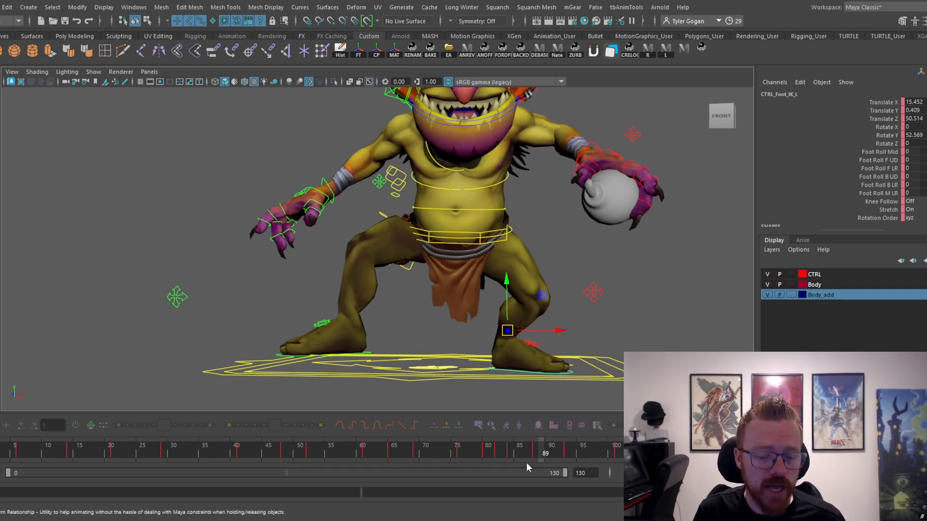
pyautogui.moveTo(526, 462); pyautogui.dragTo(548, 462)
pyautogui.keyDown('alt'); pyautogui.moveTo(564, 368); pyautogui.dragTo(561, 415); pyautogui.keyUp('alt')
pyautogui.moveTo(527, 454)
pyautogui.mouseDown()
pyautogui.moveTo(520, 453)
pyautogui.moveTo(562, 457)
pyautogui.moveTo(519, 457)
pyautogui.moveTo(550, 451)
pyautogui.moveTo(560, 455)
pyautogui.moveTo(534, 455)
pyautogui.moveTo(553, 465)
pyautogui.moveTo(534, 451)
pyautogui.moveTo(630, 451)
pyautogui.moveTo(454, 457)
pyautogui.mouseUp()
# - Replay the throw repeatedly from around frame 75 to review the footwork from several angles
pyautogui.hotkey('alt', 'v')
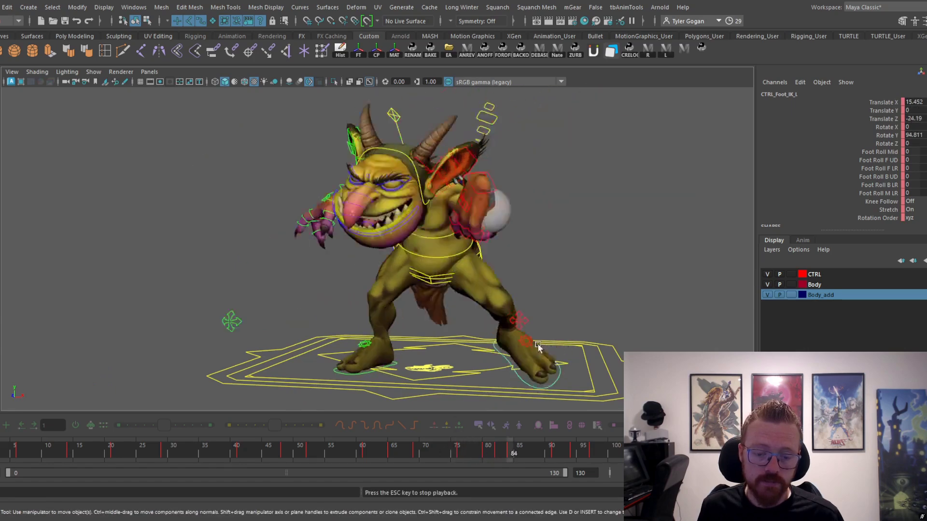
pyautogui.hotkey('alt', 'v')
pyautogui.click(449, 453)
pyautogui.hotkey('alt', 'v')
pyautogui.keyDown('alt'); pyautogui.moveTo(484, 364); pyautogui.dragTo(471, 346); pyautogui.keyUp('alt')
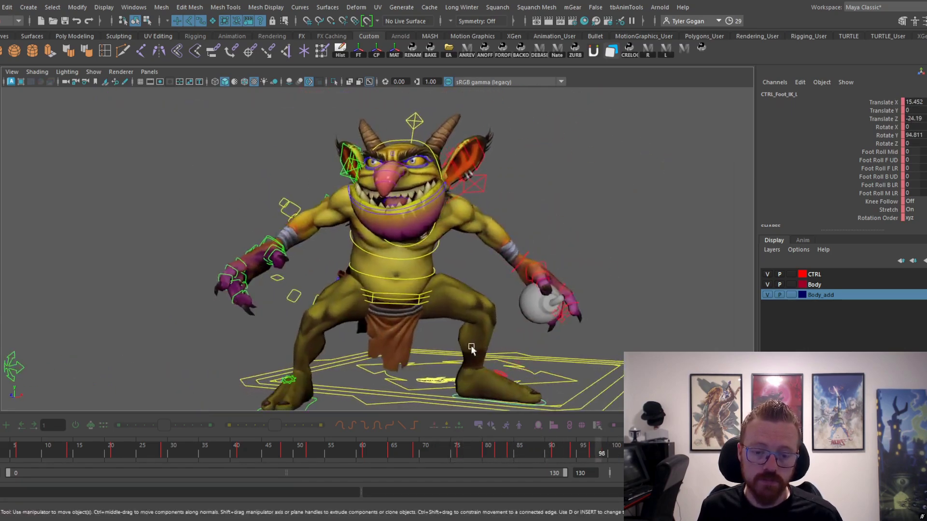
pyautogui.hotkey('alt', 'v')
pyautogui.keyDown('alt'); pyautogui.moveTo(471, 345); pyautogui.dragTo(484, 341, button='right'); pyautogui.keyUp('alt')
pyautogui.click(457, 457)
pyautogui.hotkey('alt', 'v')
pyautogui.keyDown('alt'); pyautogui.moveTo(484, 342); pyautogui.dragTo(505, 309); pyautogui.keyUp('alt')
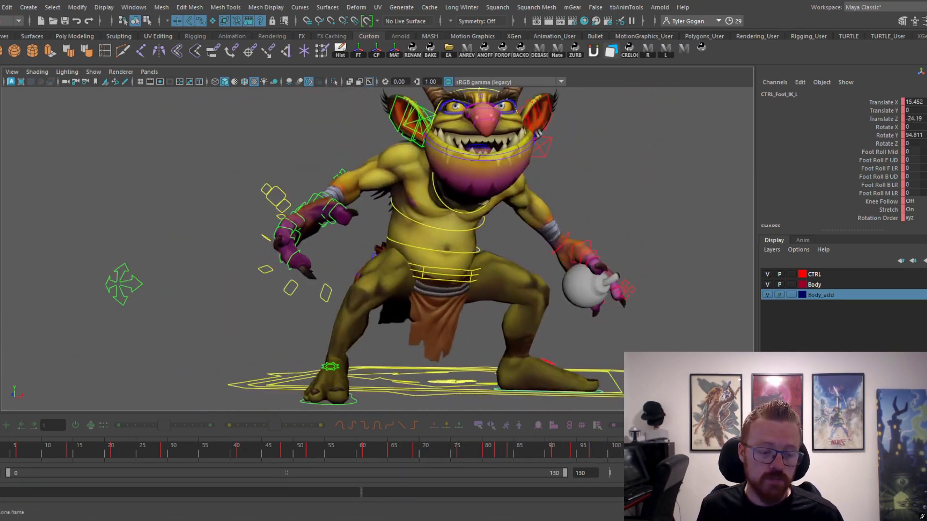
pyautogui.hotkey('alt', 'v')
# - Go to frame 88 and rotate the pelvis control to refine the crouched throwing pose
pyautogui.moveTo(457, 451); pyautogui.dragTo(538, 427)
pyautogui.click(490, 251)
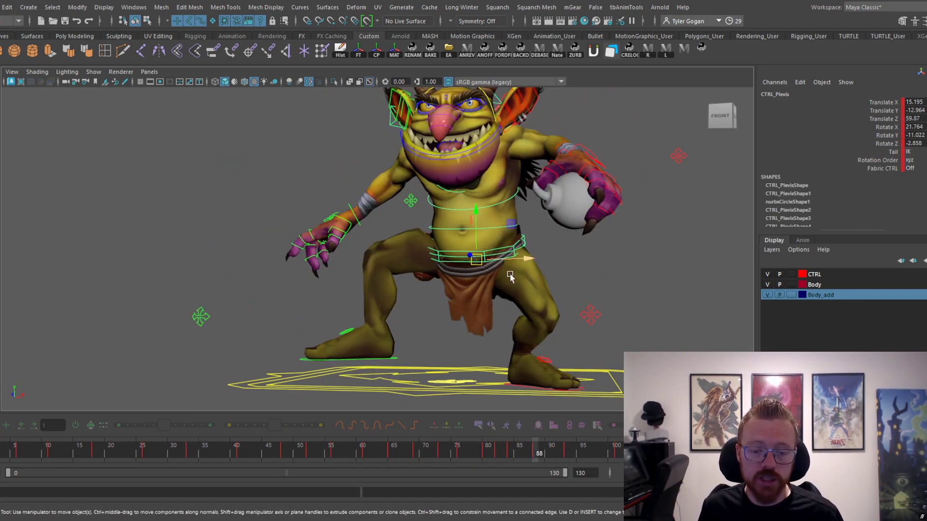
pyautogui.keyDown('alt'); pyautogui.moveTo(511, 274); pyautogui.dragTo(525, 300); pyautogui.keyUp('alt')
pyautogui.moveTo(477, 452); pyautogui.dragTo(535, 452)
pyautogui.press('e')
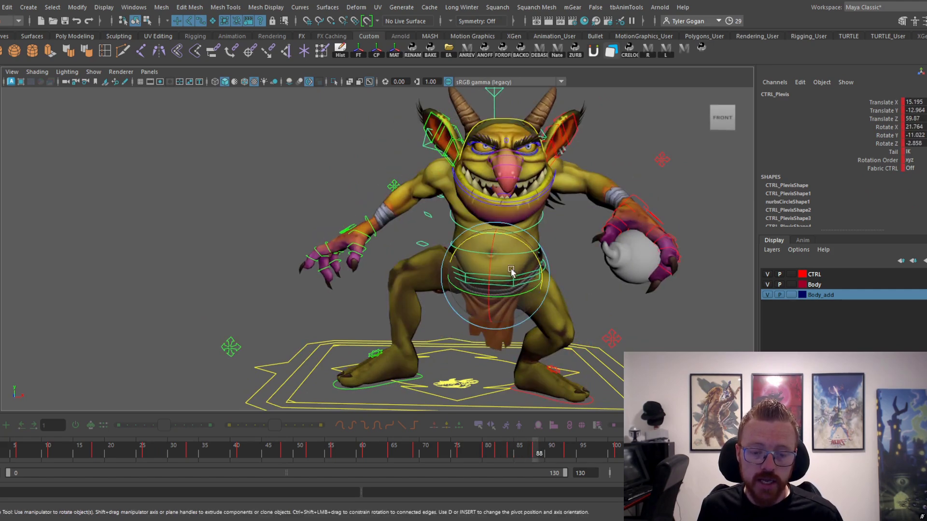
pyautogui.moveTo(515, 296); pyautogui.dragTo(610, 231)
# - Move the left hand IK control holding the bomb closer to the body at frame 88
pyautogui.click(635, 223)
pyautogui.click(620, 227)
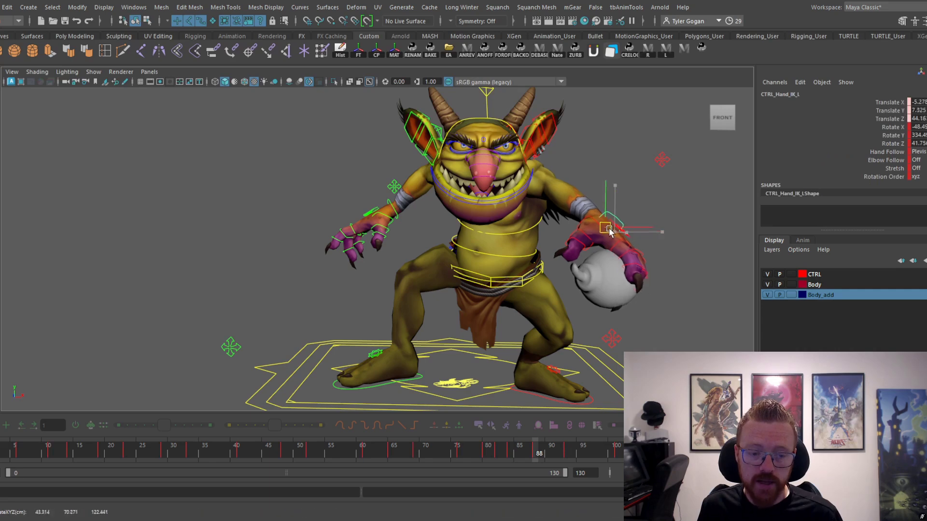
pyautogui.moveTo(516, 452)
pyautogui.mouseDown()
pyautogui.moveTo(581, 446)
pyautogui.moveTo(528, 459)
pyautogui.moveTo(562, 459)
pyautogui.moveTo(534, 454)
pyautogui.mouseUp()
# - Rotate the pelvis control to about 16.8, 35.2 and -3.5 degrees at frame 93 and key it
pyautogui.click(503, 302)
pyautogui.press('e')
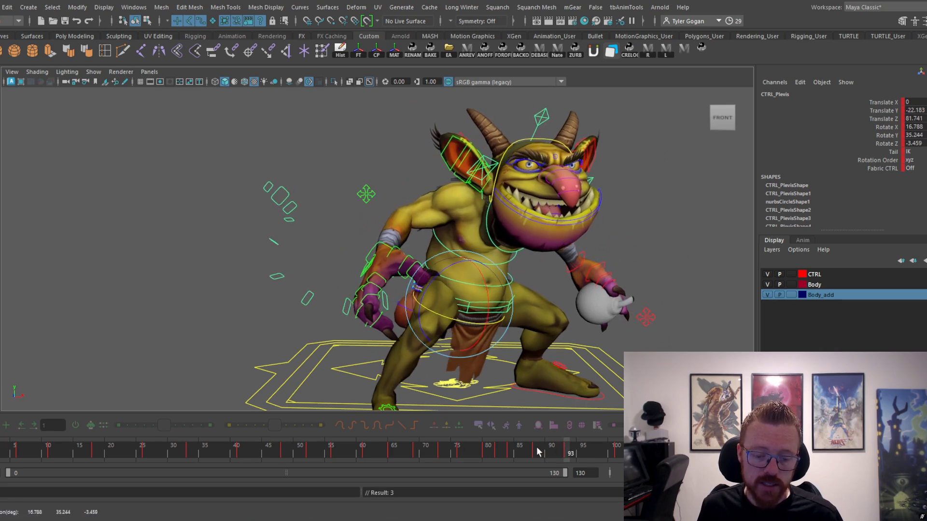
pyautogui.moveTo(539, 451); pyautogui.dragTo(565, 471)
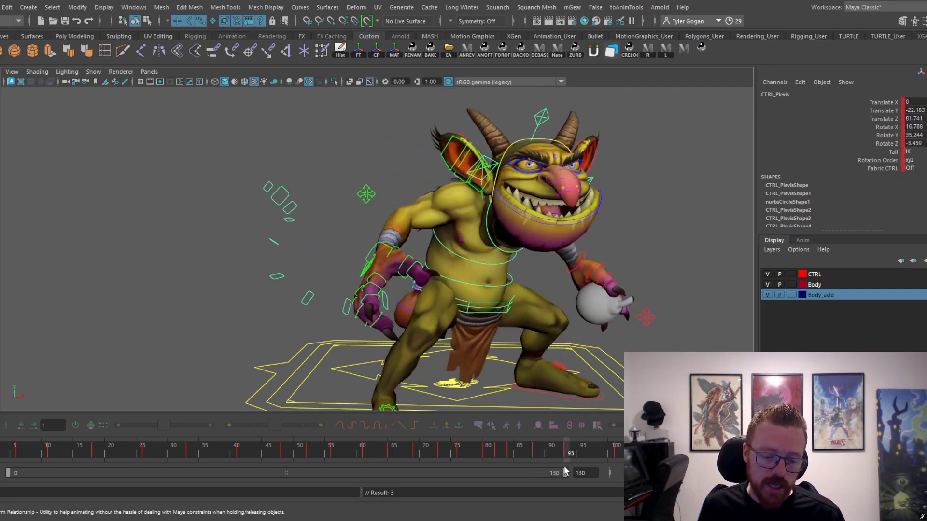
pyautogui.doubleClick(558, 454)
pyautogui.press('.')
pyautogui.hotkey('ctrl', 'z')
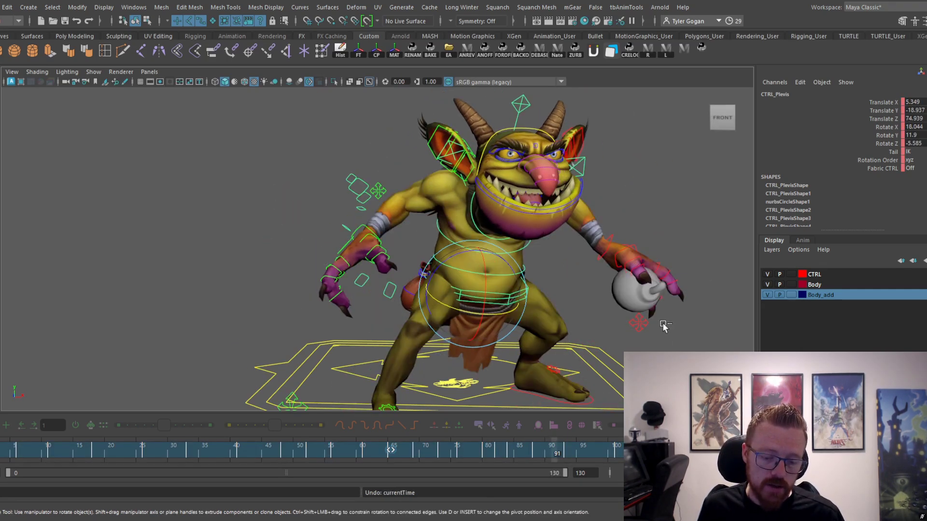
pyautogui.hotkey('ctrl', 'z')
# - Rotate the pelvis control to about 19.3, 44.9 and 0.6 degrees at frame 96, key it and scrub back through the turn
pyautogui.moveTo(556, 450); pyautogui.dragTo(585, 449)
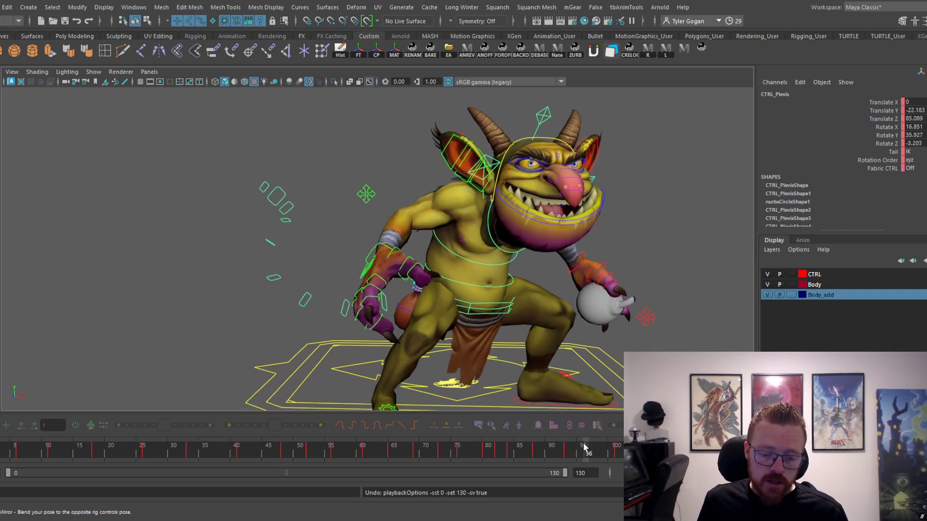
pyautogui.moveTo(468, 324); pyautogui.dragTo(474, 326)
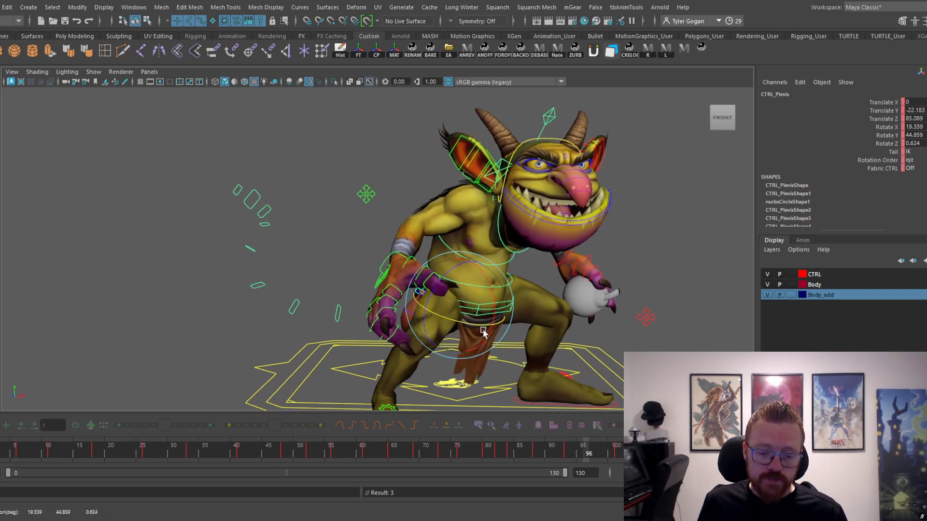
pyautogui.moveTo(560, 451); pyautogui.dragTo(442, 452)
# - Play back the throw at different zoom levels to review the pelvis rotation up to the settling pose
pyautogui.hotkey('alt', 'v')
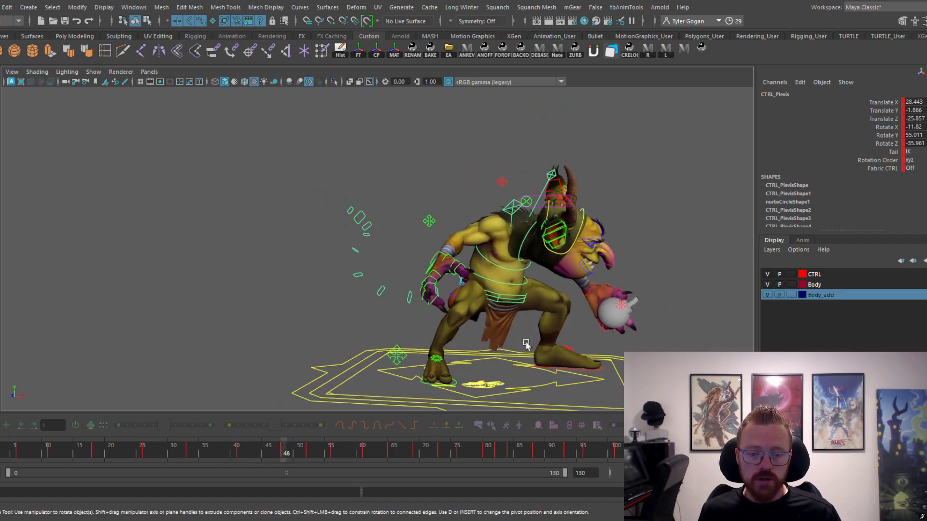
pyautogui.scroll(3, 499, 337)
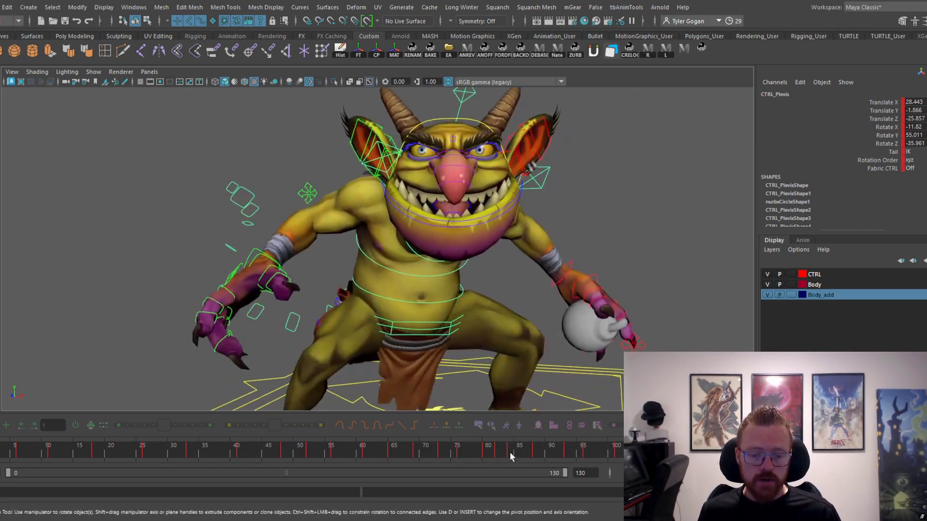
pyautogui.click(511, 454)
pyautogui.scroll(-2, 544, 349)
pyautogui.click(468, 446)
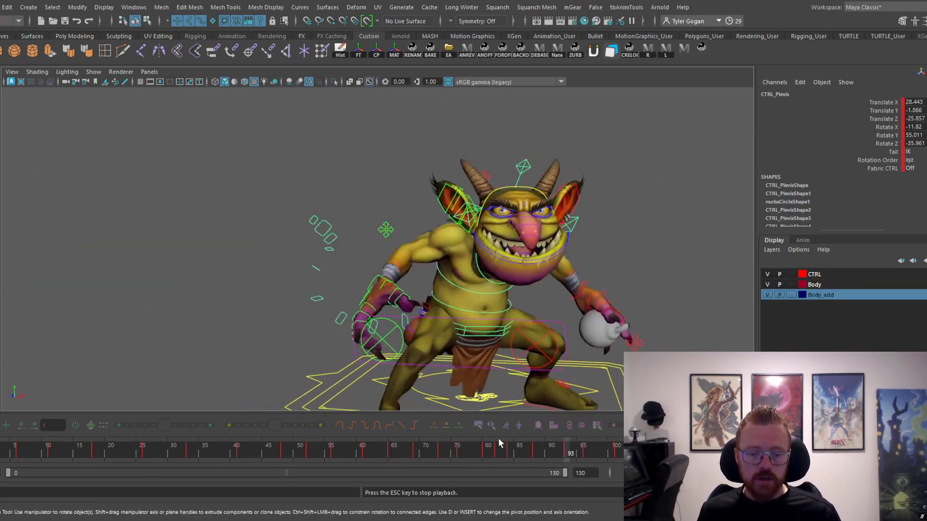
pyautogui.click(462, 456)
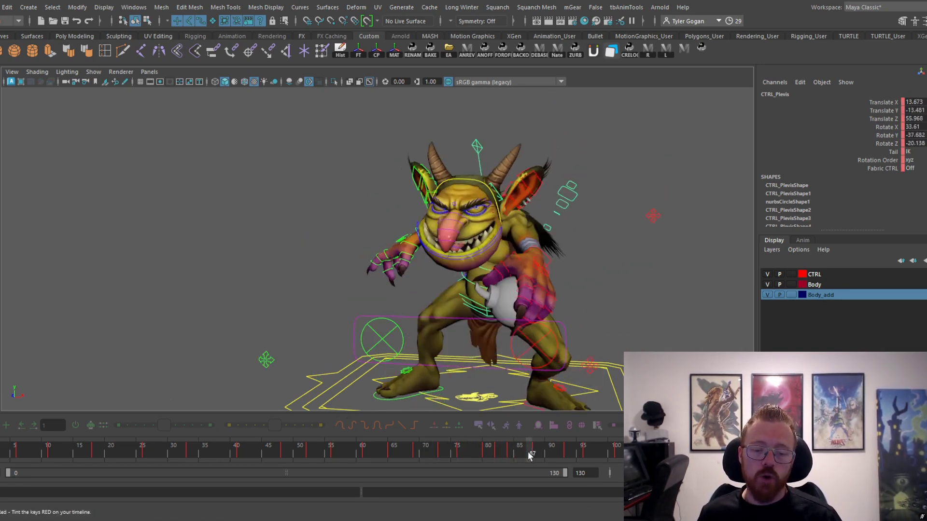
# - Twist the CTRL_Spine_2 control at frame 88 to about 28.5, -27.3 and -14 degrees, turning the chest with the throw
pyautogui.click(486, 265)
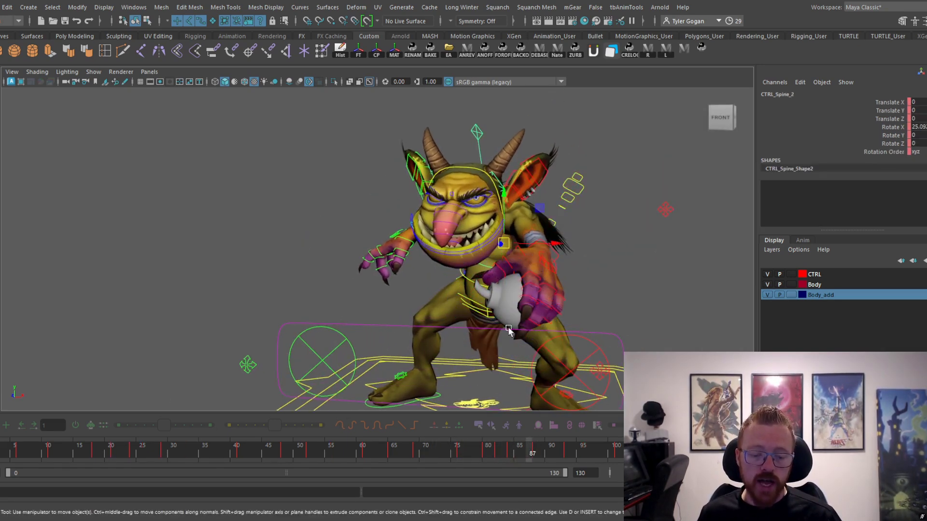
pyautogui.click(489, 455)
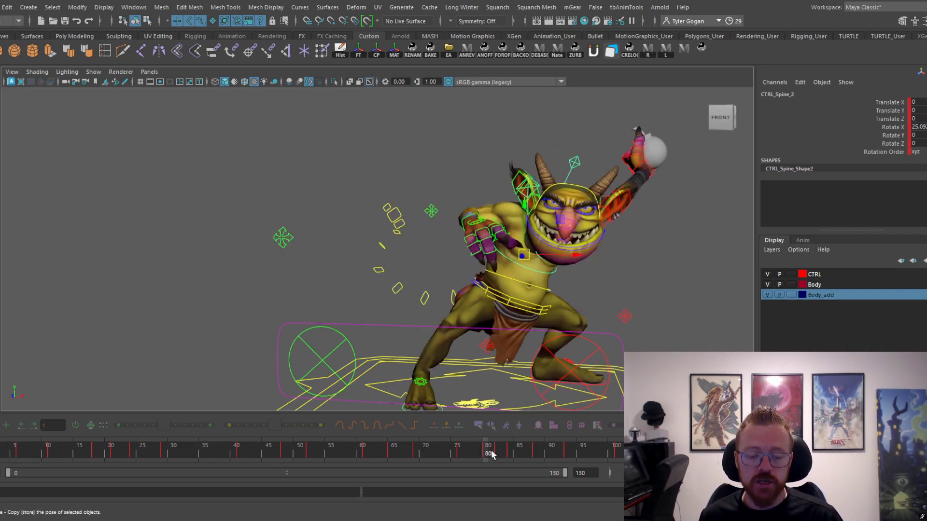
pyautogui.moveTo(491, 455)
pyautogui.mouseDown()
pyautogui.moveTo(517, 450)
pyautogui.moveTo(499, 456)
pyautogui.mouseUp()
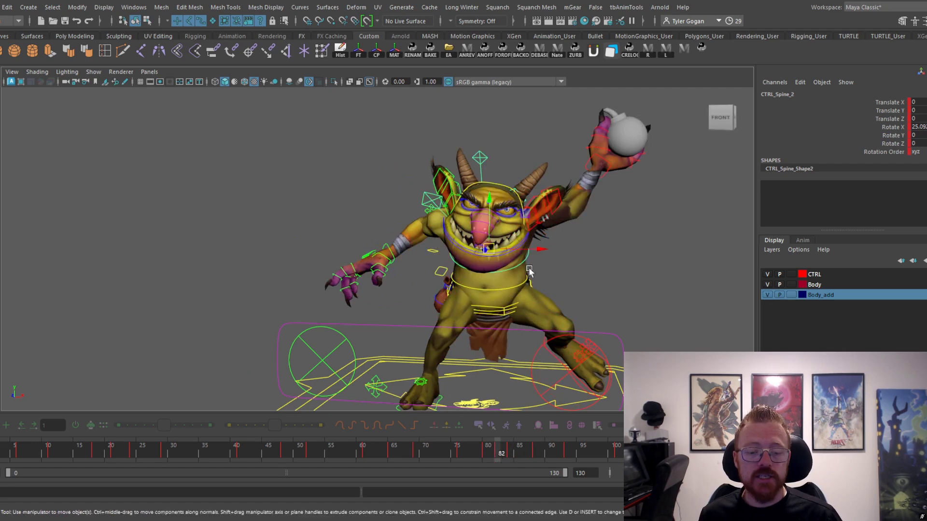
pyautogui.press('e')
pyautogui.moveTo(529, 272); pyautogui.dragTo(512, 261)
pyautogui.hotkey('ctrl', 'z')
pyautogui.keyDown('alt'); pyautogui.moveTo(534, 269); pyautogui.dragTo(561, 286, button='right'); pyautogui.keyUp('alt')
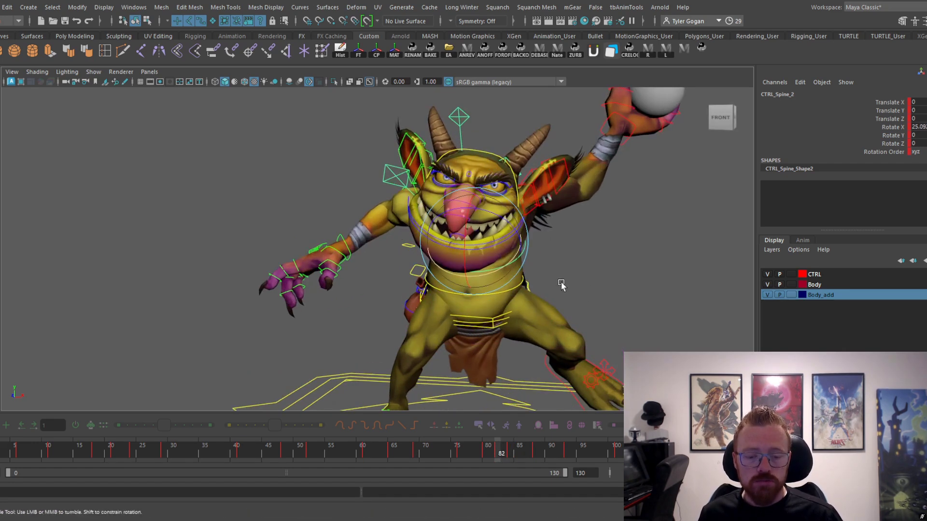
pyautogui.keyDown('alt'); pyautogui.moveTo(560, 285); pyautogui.dragTo(537, 277); pyautogui.keyUp('alt')
pyautogui.moveTo(489, 463); pyautogui.dragTo(535, 456)
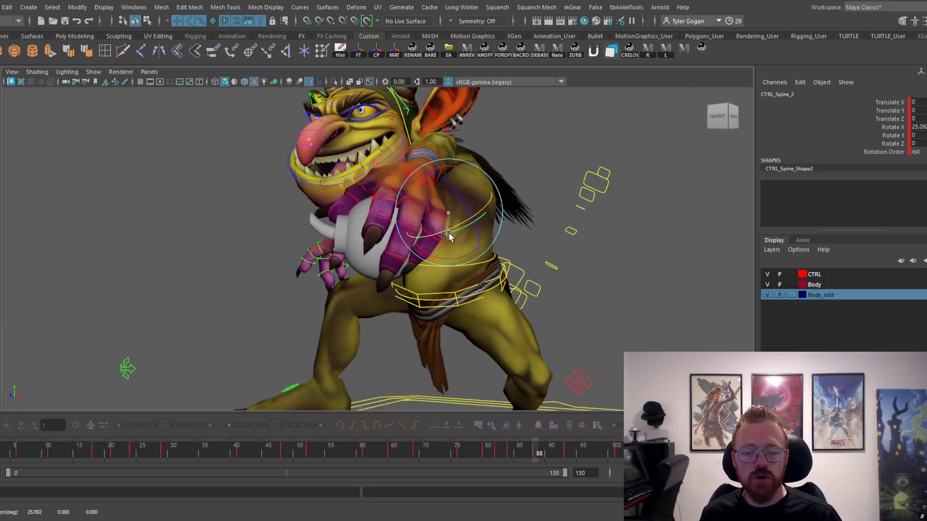
pyautogui.moveTo(449, 234); pyautogui.dragTo(464, 267)
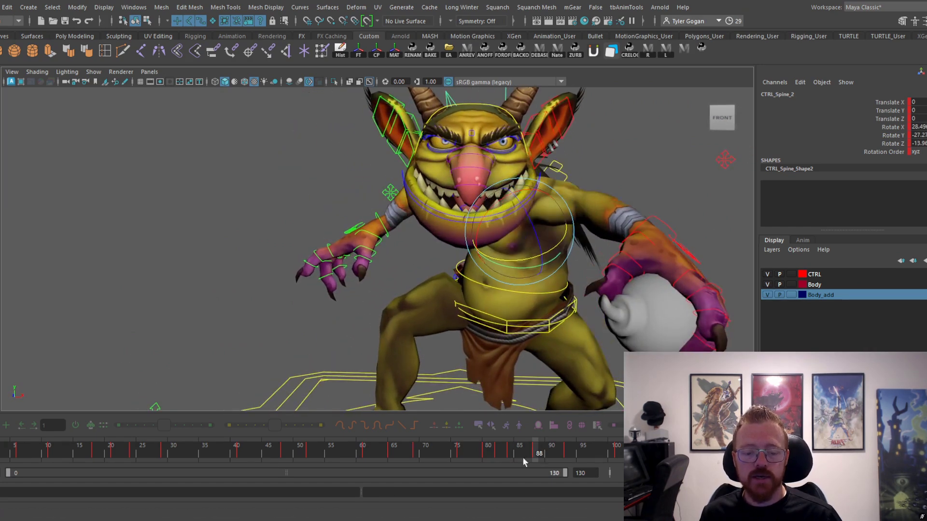
pyautogui.moveTo(525, 462)
pyautogui.mouseDown()
pyautogui.moveTo(496, 449)
pyautogui.moveTo(518, 456)
pyautogui.mouseUp()
# - Adjust the rotation of the CTRL_Spine_2 control at frames 93 and 99 and key it at both
pyautogui.moveTo(526, 453); pyautogui.dragTo(566, 449)
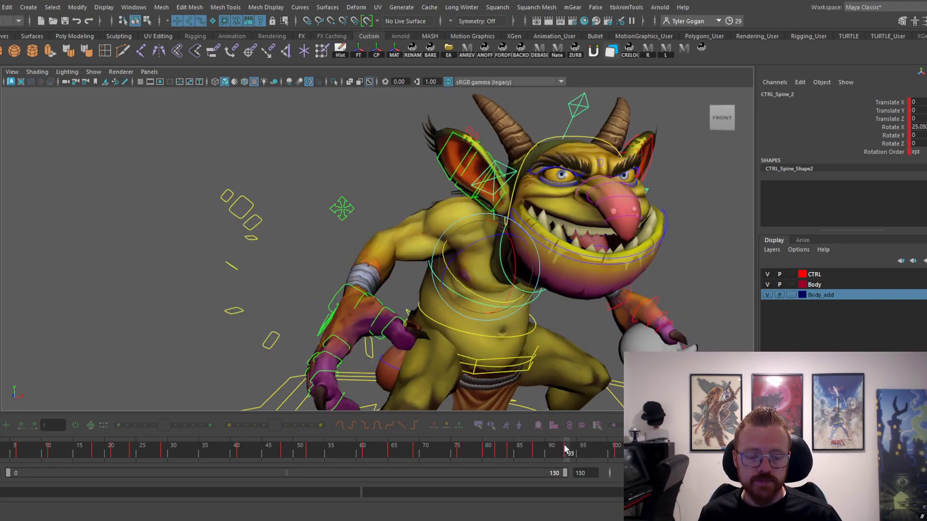
pyautogui.moveTo(491, 304); pyautogui.dragTo(480, 298)
pyautogui.hotkey('shift', 'e')
pyautogui.moveTo(542, 450); pyautogui.dragTo(600, 443)
pyautogui.click(603, 451)
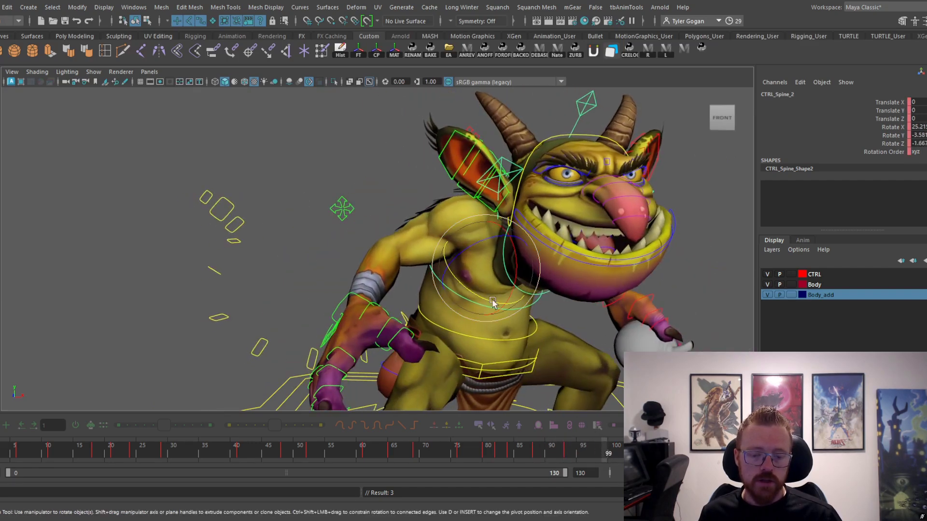
pyautogui.moveTo(473, 292); pyautogui.dragTo(482, 293)
pyautogui.hotkey('shift', 'e')
# - Play back the throw from near and far to review how the torso twists and settles
pyautogui.moveTo(553, 449); pyautogui.dragTo(411, 435)
pyautogui.hotkey('alt', 'v')
pyautogui.scroll(-3, 589, 260)
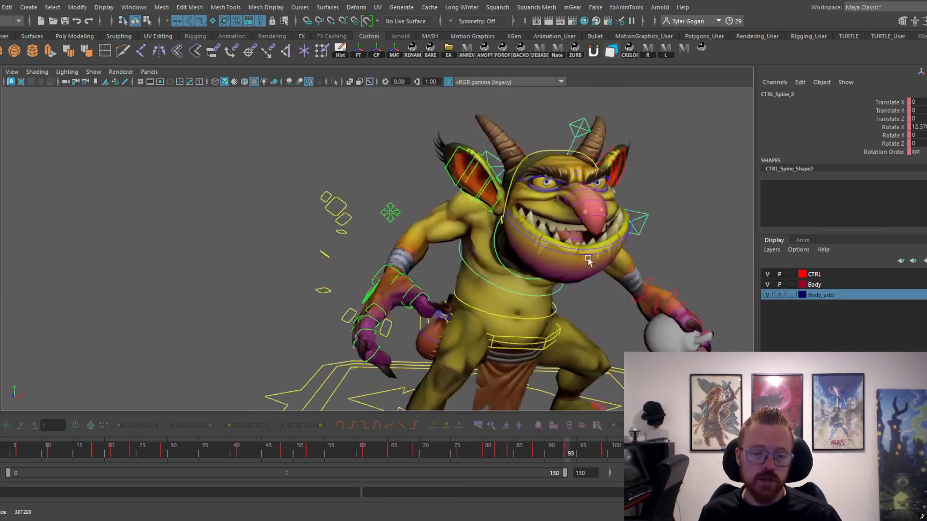
pyautogui.keyDown('alt'); pyautogui.moveTo(601, 316); pyautogui.dragTo(530, 313, button='right'); pyautogui.keyUp('alt')
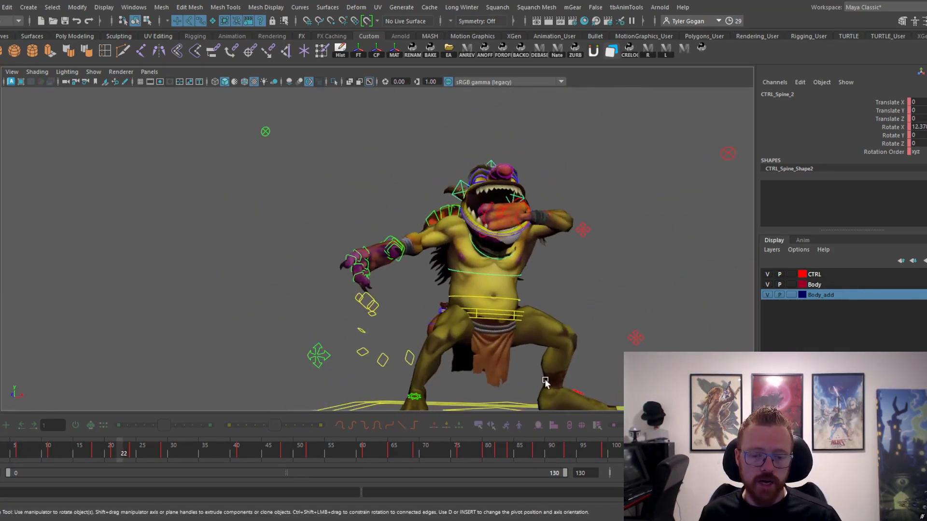
pyautogui.keyDown('alt'); pyautogui.moveTo(546, 379); pyautogui.dragTo(582, 377, button='right'); pyautogui.keyUp('alt')
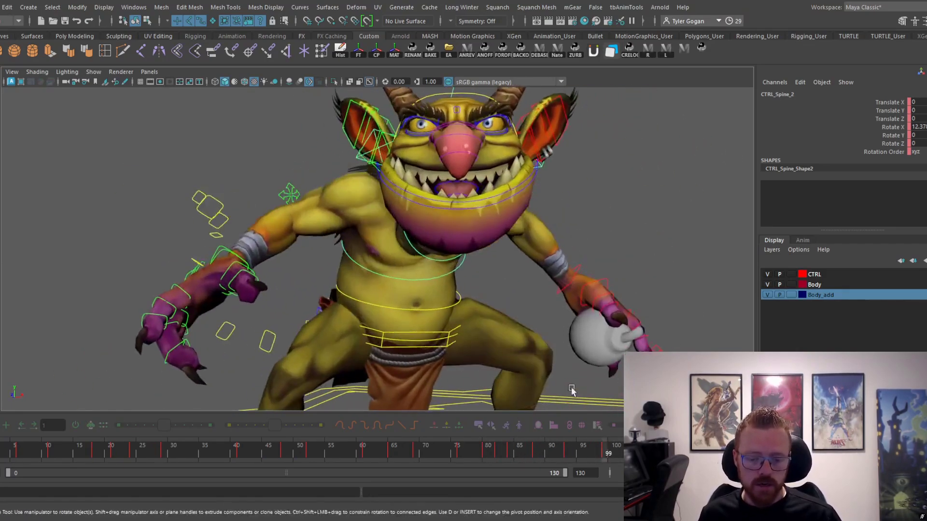
# - Select the left hand IK control and scrub around frames 73 to 80 from the side to examine the arm's swing
pyautogui.moveTo(497, 453)
pyautogui.mouseDown()
pyautogui.moveTo(639, 449)
pyautogui.moveTo(532, 442)
pyautogui.moveTo(600, 429)
pyautogui.moveTo(554, 428)
pyautogui.moveTo(469, 445)
pyautogui.moveTo(520, 445)
pyautogui.moveTo(469, 454)
pyautogui.moveTo(479, 453)
pyautogui.mouseUp()
pyautogui.click(423, 257)
pyautogui.keyDown('alt'); pyautogui.moveTo(510, 274); pyautogui.dragTo(519, 381); pyautogui.keyUp('alt')
pyautogui.moveTo(480, 451); pyautogui.dragTo(461, 453)
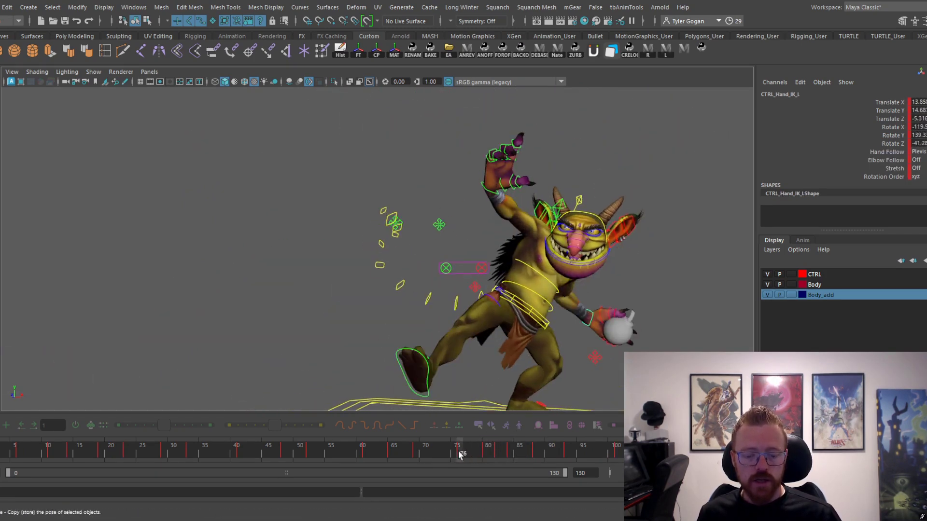
pyautogui.moveTo(560, 326); pyautogui.dragTo(527, 321)
pyautogui.keyDown('alt'); pyautogui.moveTo(527, 322); pyautogui.dragTo(452, 389); pyautogui.keyUp('alt')
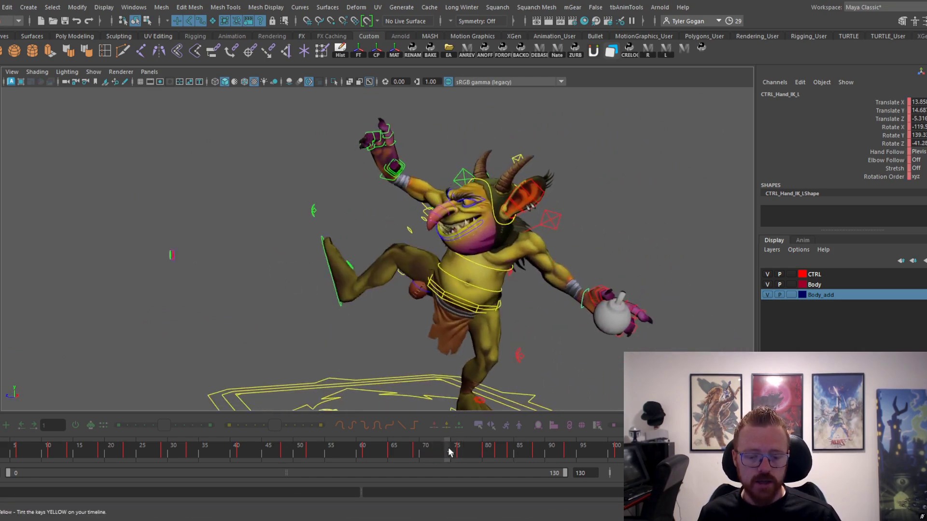
pyautogui.moveTo(447, 449); pyautogui.dragTo(473, 447)
pyautogui.keyDown('alt'); pyautogui.moveTo(544, 306); pyautogui.dragTo(542, 303); pyautogui.keyUp('alt')
# - Move and rotate the left hand IK control at frame 78 so the arm stretches out behind the body, and key the pose
pyautogui.moveTo(542, 265); pyautogui.dragTo(541, 264)
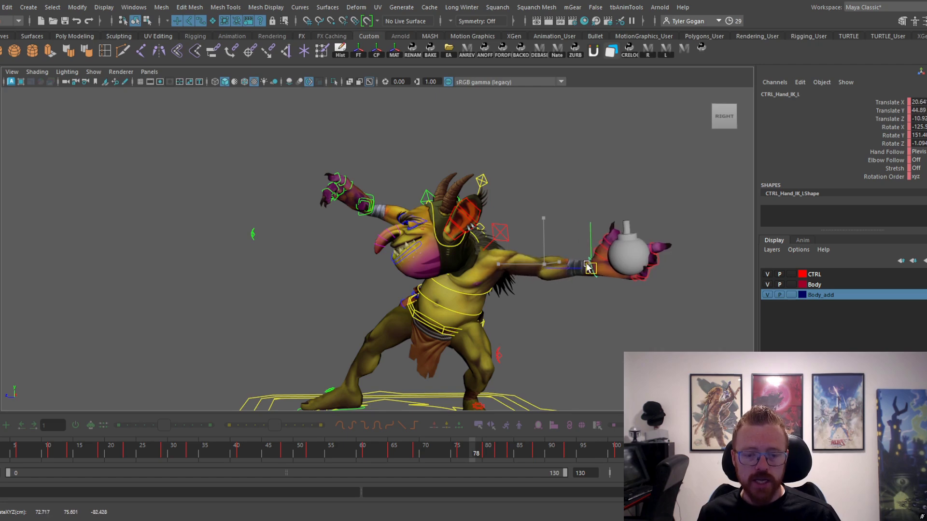
pyautogui.moveTo(461, 449); pyautogui.dragTo(481, 451)
pyautogui.press('w')
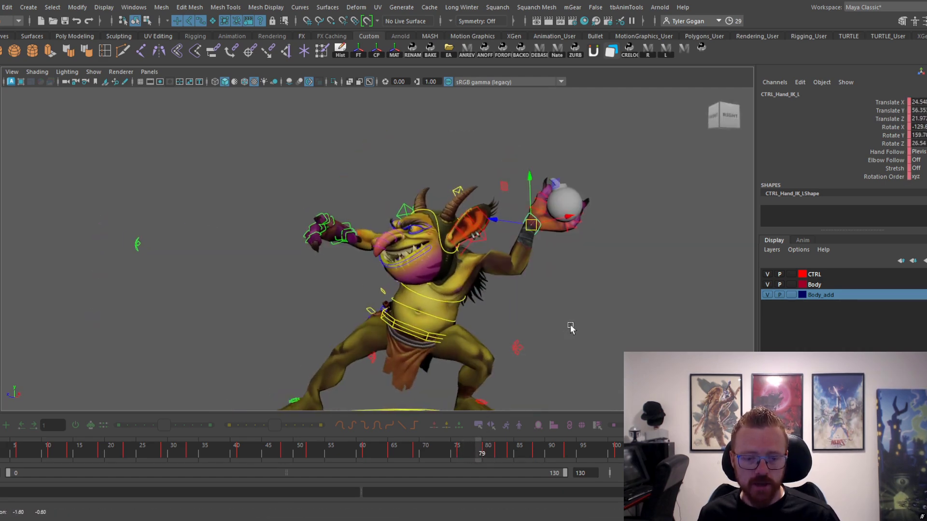
pyautogui.hotkey('ctrl', 'z')
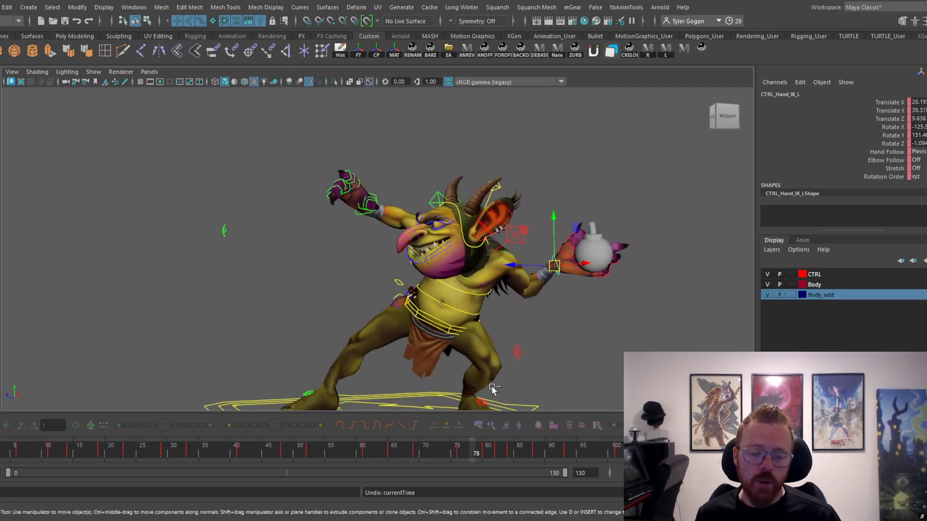
pyautogui.moveTo(553, 269); pyautogui.dragTo(588, 216)
pyautogui.press('e')
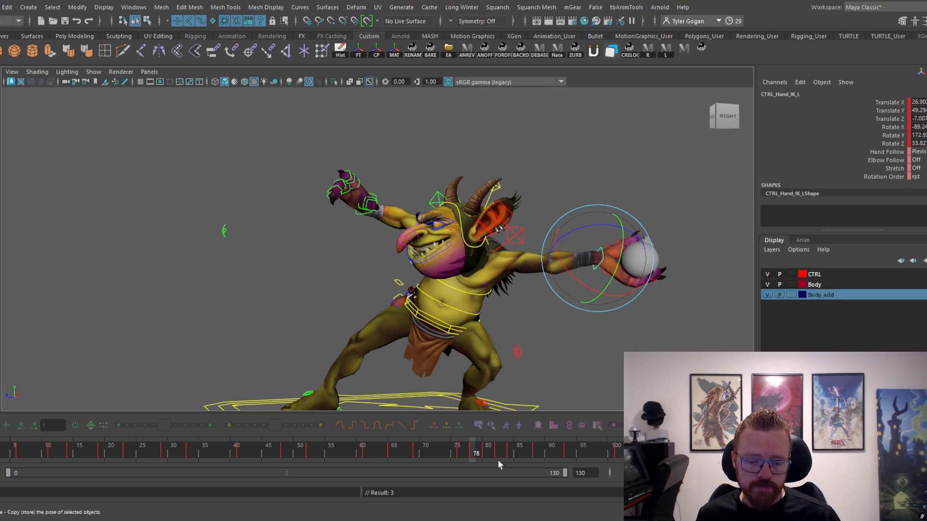
# - At frame 80, fine-tune the left hand IK control and move the left elbow IK control forward
pyautogui.moveTo(461, 449); pyautogui.dragTo(486, 444)
pyautogui.keyDown('alt'); pyautogui.moveTo(529, 333); pyautogui.dragTo(485, 320); pyautogui.keyUp('alt')
pyautogui.keyDown('alt'); pyautogui.moveTo(490, 317); pyautogui.dragTo(490, 337, button='middle'); pyautogui.keyUp('alt')
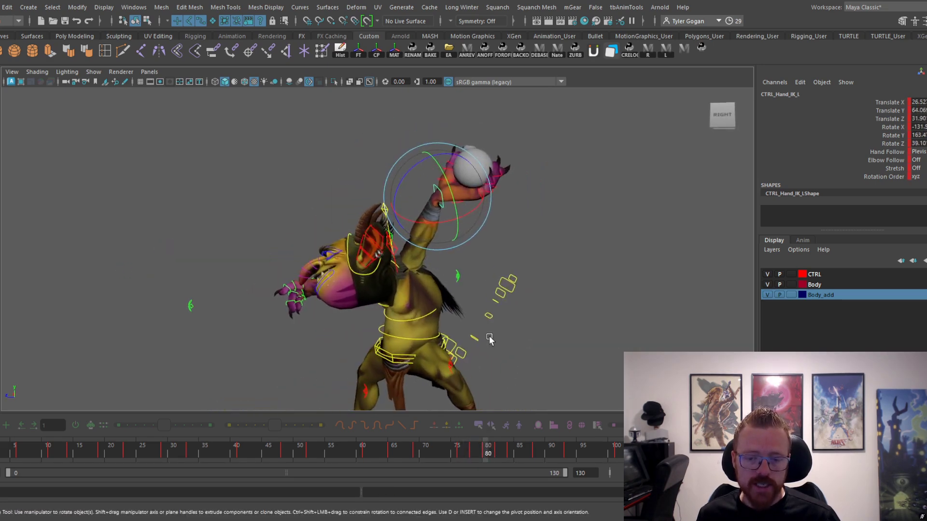
pyautogui.moveTo(437, 206); pyautogui.dragTo(463, 293)
pyautogui.click(499, 373)
pyautogui.click(354, 348)
pyautogui.moveTo(353, 348); pyautogui.dragTo(327, 346)
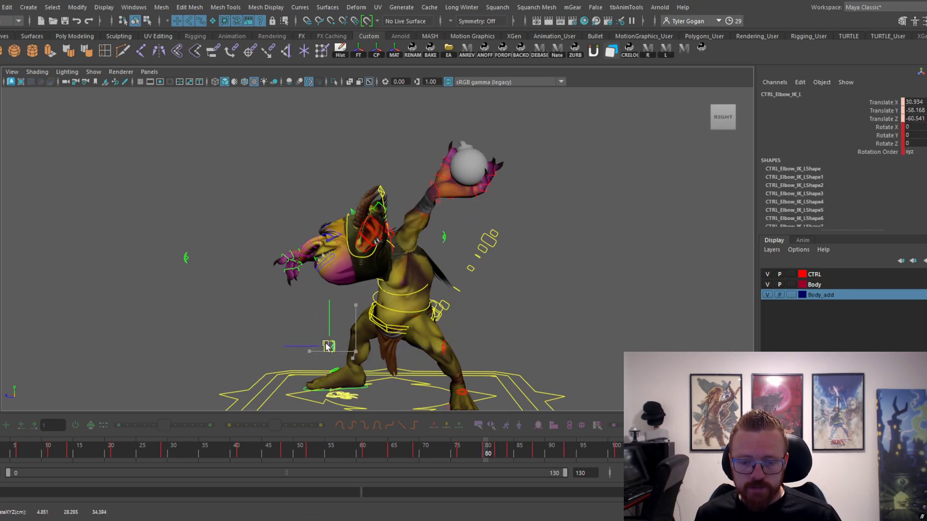
# - Raise the left hand IK control at frame 79, key it and scrub the swing through frame 81
pyautogui.click(437, 194)
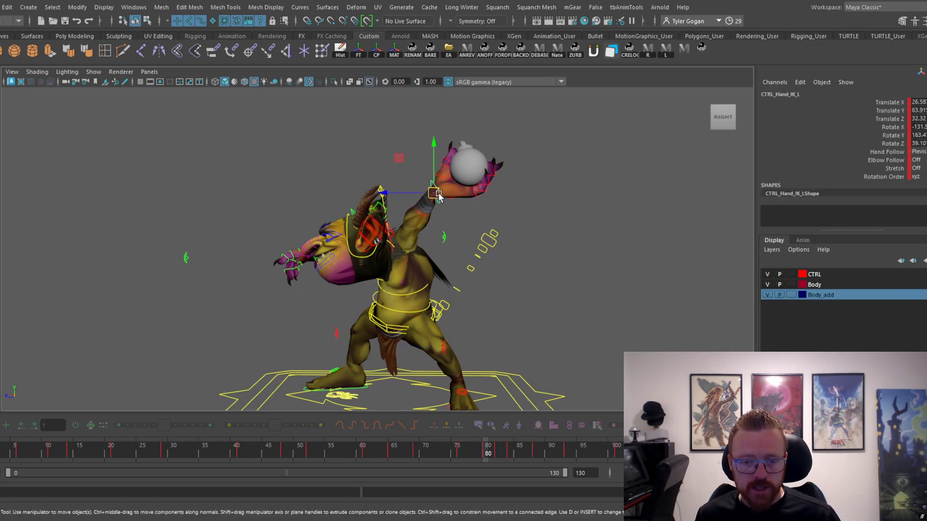
pyautogui.moveTo(474, 451)
pyautogui.mouseDown()
pyautogui.moveTo(490, 454)
pyautogui.moveTo(479, 455)
pyautogui.mouseUp()
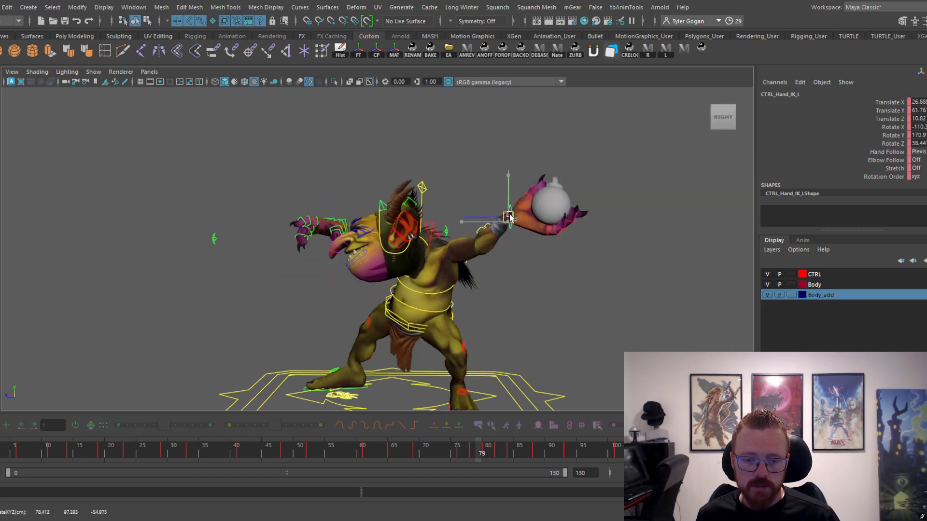
pyautogui.moveTo(510, 217); pyautogui.dragTo(508, 206)
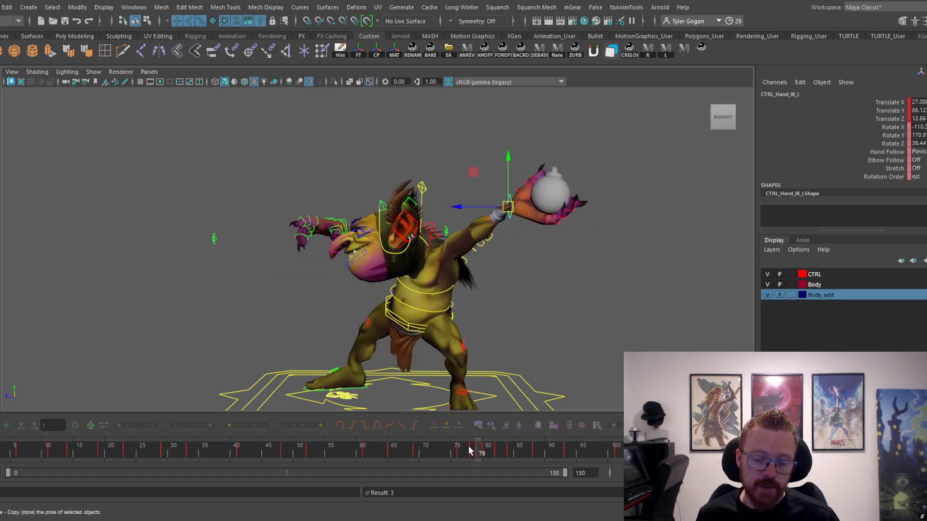
pyautogui.moveTo(469, 451); pyautogui.dragTo(492, 453)
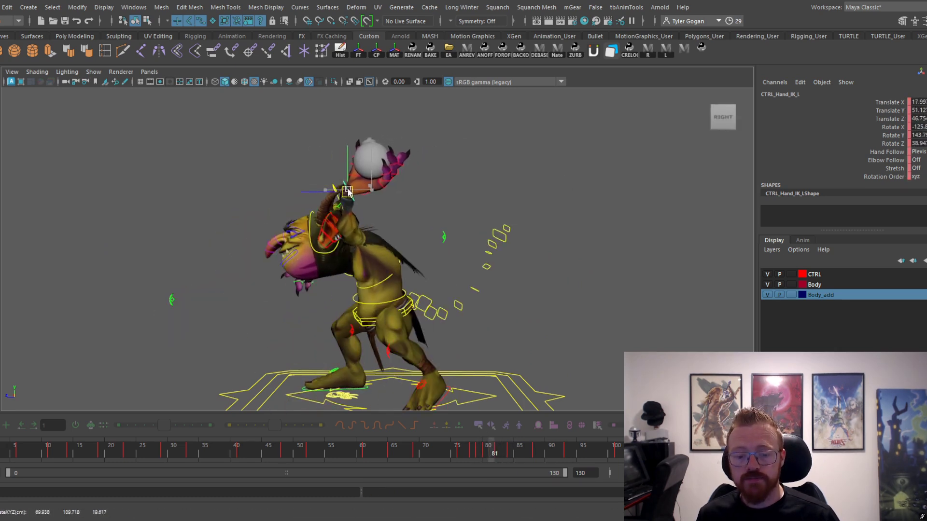
# - Refine the left hand IK control's position at frames 81 and 82 so the raised bomb arm stays extended, and key it
pyautogui.moveTo(493, 450)
pyautogui.mouseDown()
pyautogui.moveTo(487, 454)
pyautogui.moveTo(514, 453)
pyautogui.moveTo(498, 453)
pyautogui.mouseUp()
pyautogui.moveTo(304, 202); pyautogui.dragTo(427, 223)
pyautogui.moveTo(479, 461)
pyautogui.mouseDown()
pyautogui.moveTo(512, 456)
pyautogui.moveTo(494, 452)
pyautogui.mouseUp()
pyautogui.keyDown('alt'); pyautogui.moveTo(462, 325); pyautogui.dragTo(477, 320); pyautogui.keyUp('alt')
pyautogui.moveTo(423, 186); pyautogui.dragTo(432, 178)
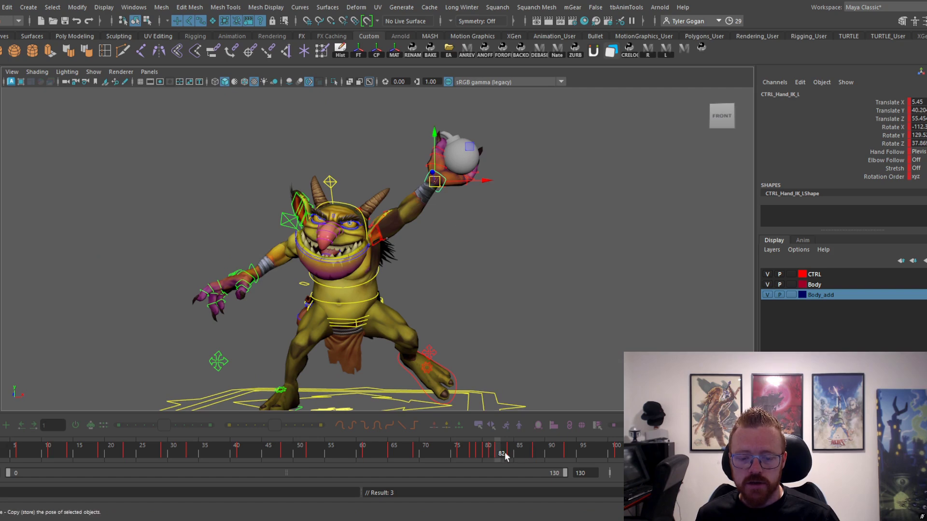
# - Clean up the left hand IK control's animation curves with a curve operation in the Graph Editor, checking frames 82 and 83
pyautogui.moveTo(505, 456); pyautogui.dragTo(504, 448)
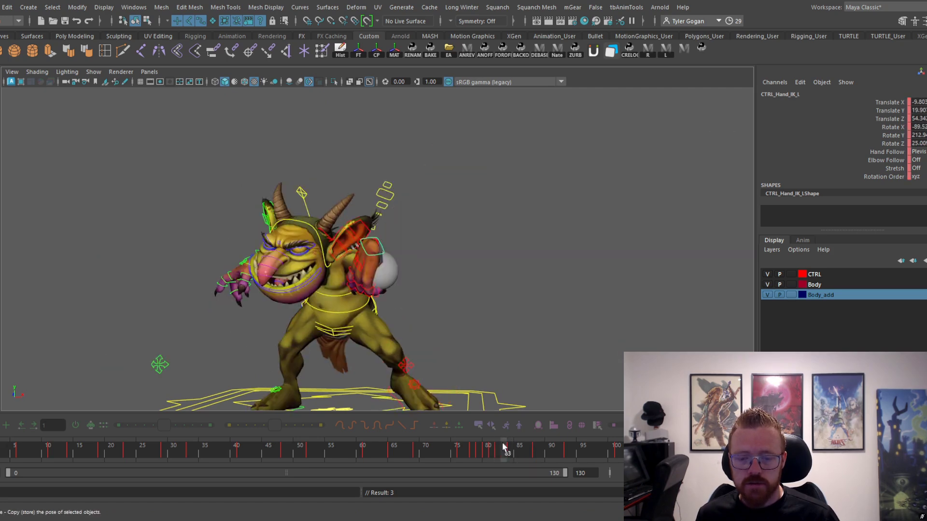
pyautogui.keyDown('alt'); pyautogui.moveTo(480, 328); pyautogui.dragTo(465, 326); pyautogui.keyUp('alt')
pyautogui.press('space')
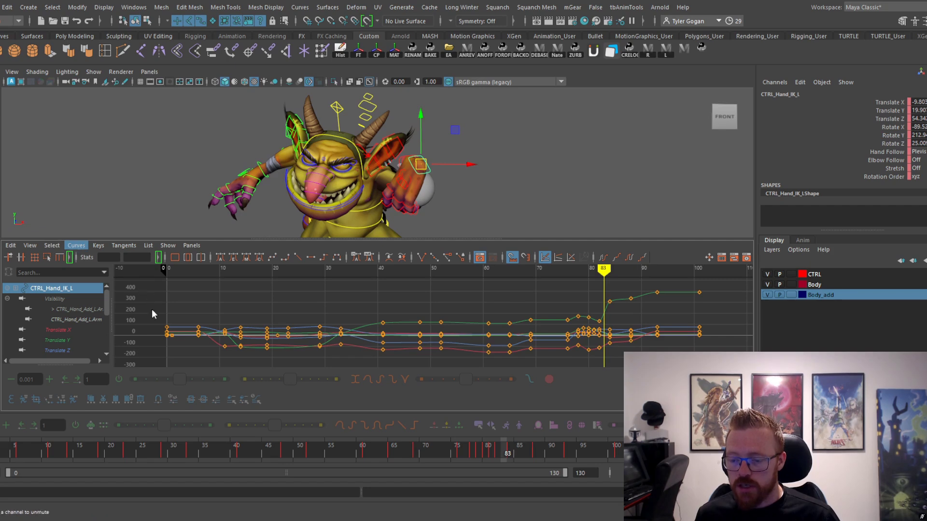
pyautogui.click(146, 382)
pyautogui.press('space')
pyautogui.moveTo(505, 452); pyautogui.dragTo(498, 451)
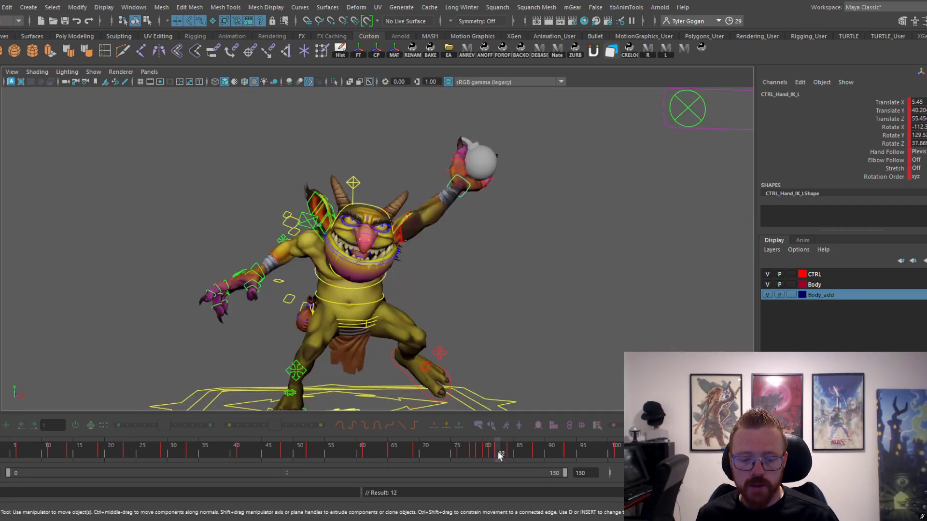
# - At frame 83, rotate the left hand IK control so the hand points upward with the bomb, and raise it
pyautogui.press('.')
pyautogui.press('e')
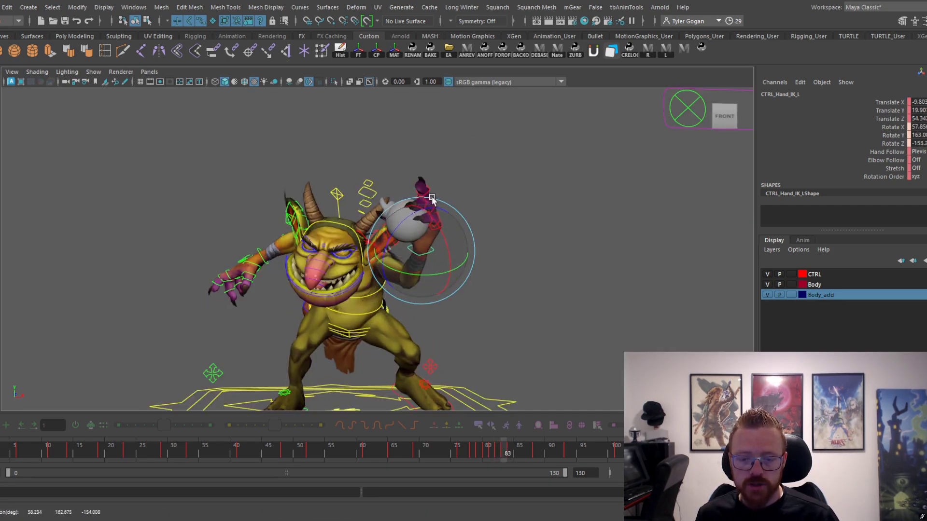
pyautogui.moveTo(432, 196); pyautogui.dragTo(438, 229)
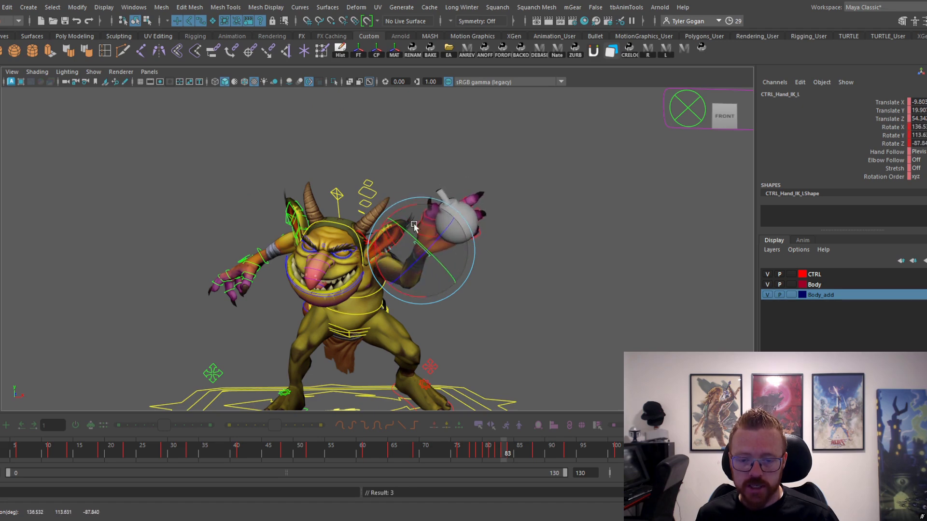
pyautogui.press('w')
pyautogui.moveTo(421, 250); pyautogui.dragTo(431, 214)
pyautogui.keyDown('alt'); pyautogui.moveTo(431, 213); pyautogui.dragTo(384, 209); pyautogui.keyUp('alt')
pyautogui.moveTo(264, 226); pyautogui.dragTo(390, 240)
# - Rotate the left hand IK control at frame 84, key the pose and scrub the swing through frame 85
pyautogui.moveTo(513, 449)
pyautogui.mouseDown()
pyautogui.moveTo(502, 453)
pyautogui.moveTo(521, 453)
pyautogui.moveTo(497, 452)
pyautogui.moveTo(519, 453)
pyautogui.moveTo(510, 455)
pyautogui.mouseUp()
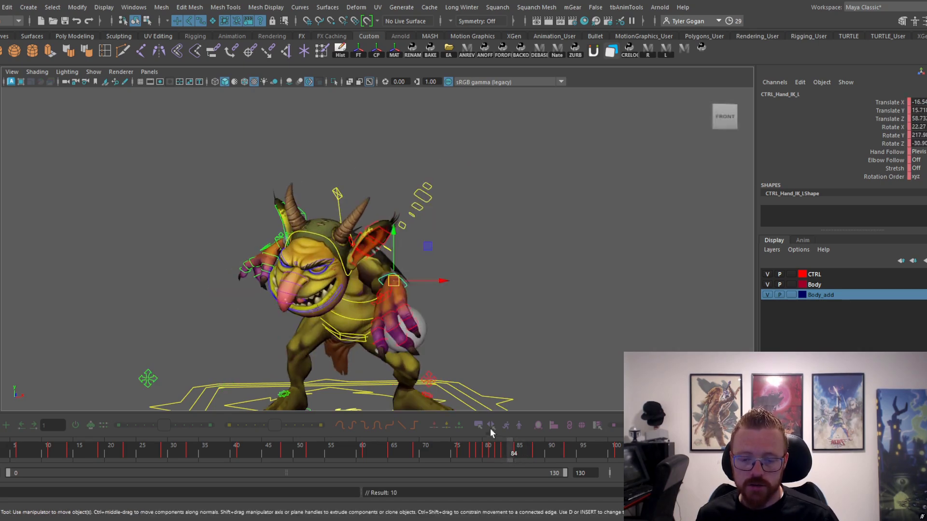
pyautogui.moveTo(398, 245)
pyautogui.mouseDown()
pyautogui.moveTo(451, 269)
pyautogui.moveTo(396, 249)
pyautogui.mouseUp()
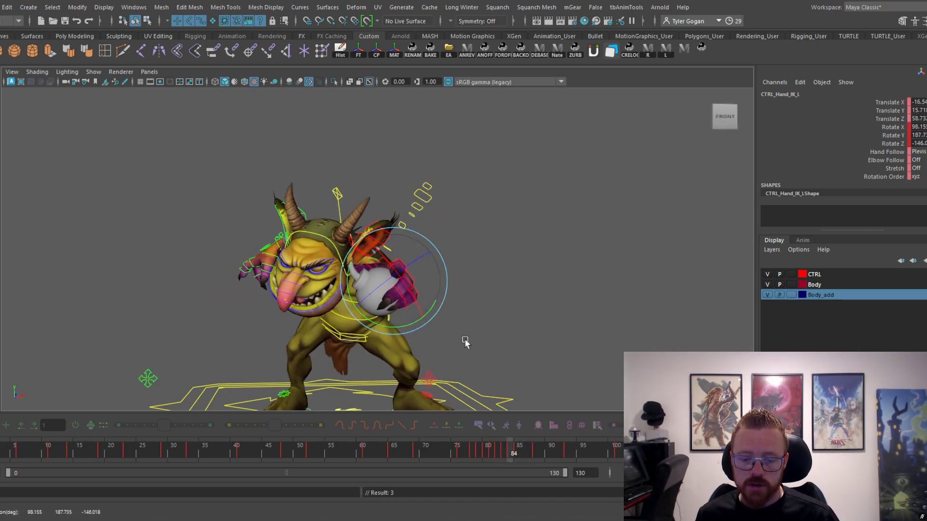
pyautogui.moveTo(490, 451); pyautogui.dragTo(515, 452)
# - At frame 85, move and rotate the left hand IK control across the body and adjust the left elbow IK control behind it
pyautogui.moveTo(392, 313); pyautogui.dragTo(370, 317)
pyautogui.press('e')
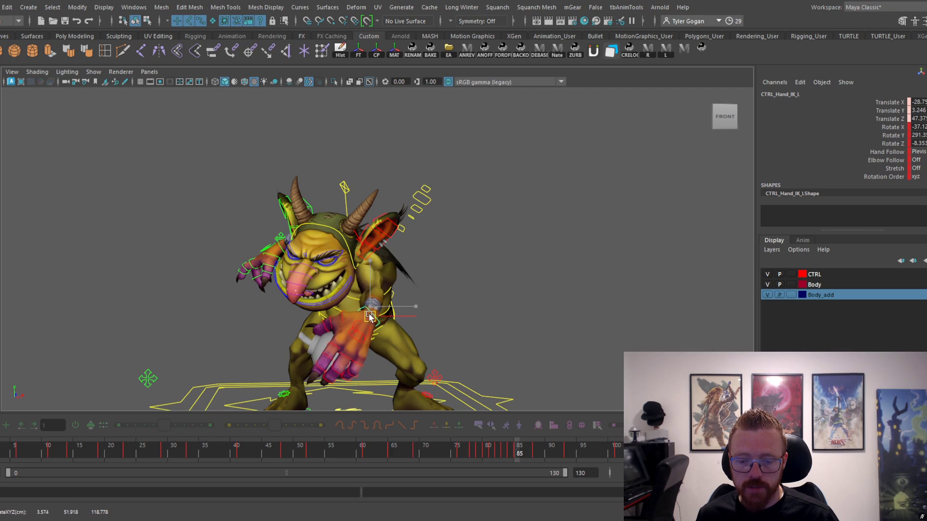
pyautogui.moveTo(394, 348); pyautogui.dragTo(383, 314)
pyautogui.press('w')
pyautogui.click(385, 317)
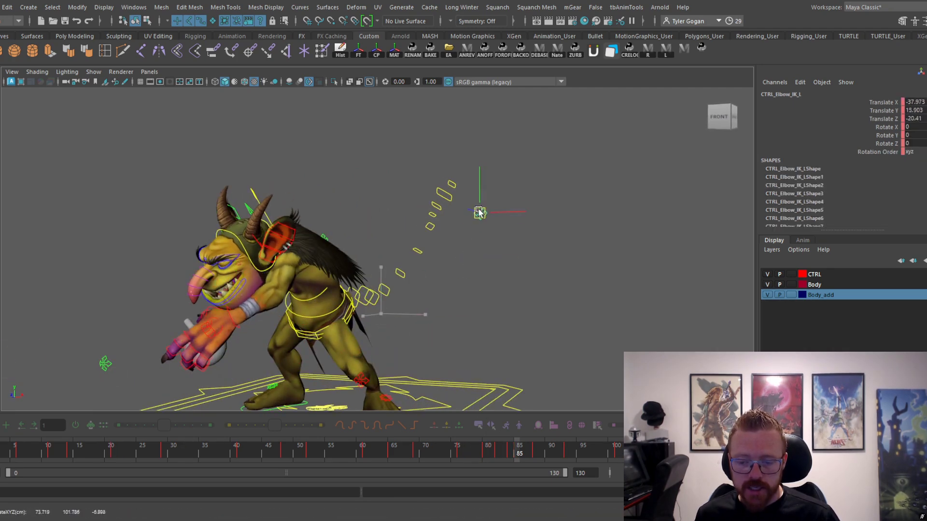
pyautogui.moveTo(479, 213); pyautogui.dragTo(480, 206)
pyautogui.keyDown('alt'); pyautogui.moveTo(480, 206); pyautogui.dragTo(514, 381); pyautogui.keyUp('alt')
# - Rotate the left hand IK control for the follow-through at frames 86 and 88
pyautogui.moveTo(458, 452); pyautogui.dragTo(521, 453)
pyautogui.click(381, 314)
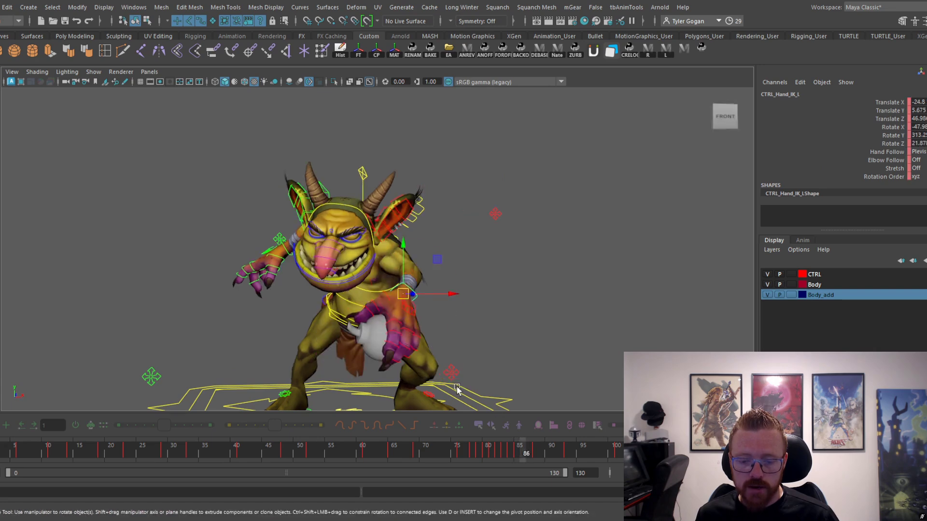
pyautogui.press('e')
pyautogui.moveTo(408, 312); pyautogui.dragTo(410, 328)
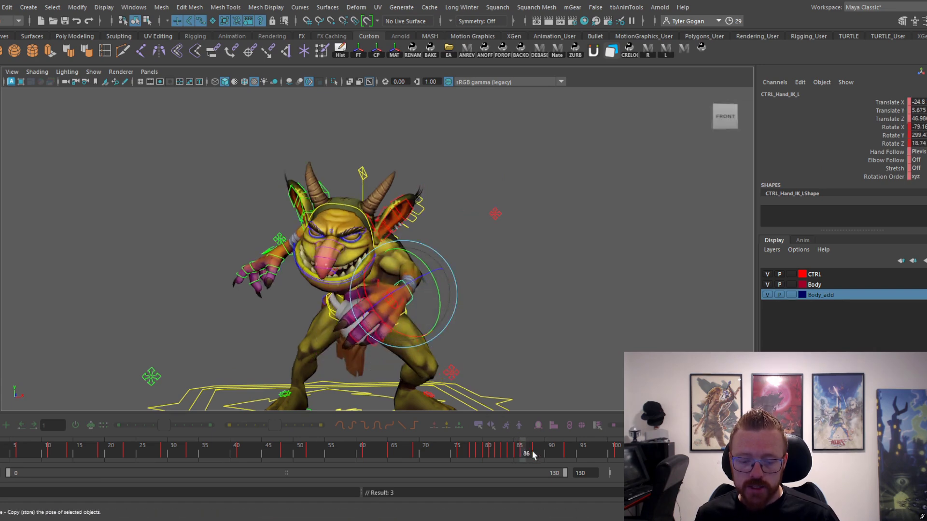
pyautogui.moveTo(532, 453)
pyautogui.mouseDown()
pyautogui.moveTo(514, 452)
pyautogui.moveTo(532, 452)
pyautogui.mouseUp()
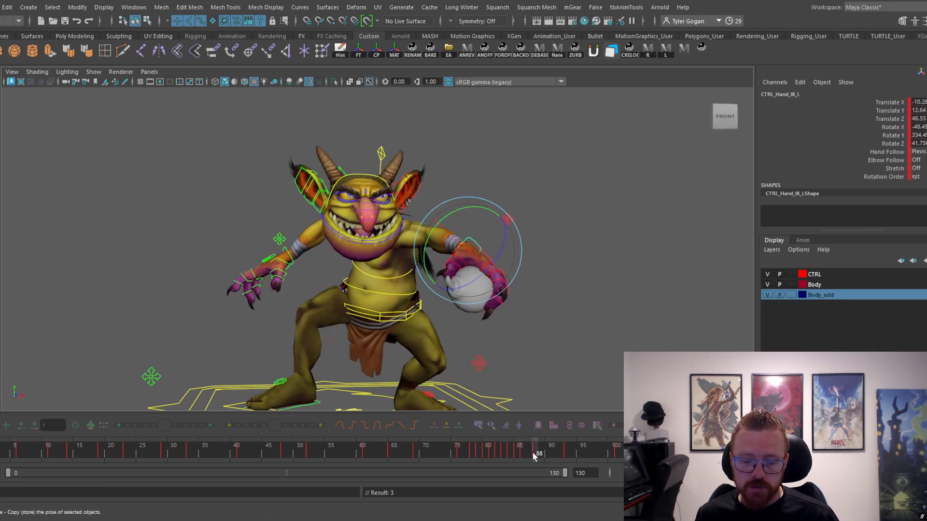
pyautogui.moveTo(462, 278); pyautogui.dragTo(430, 256)
pyautogui.moveTo(556, 451)
pyautogui.mouseDown()
pyautogui.moveTo(507, 455)
pyautogui.moveTo(557, 464)
pyautogui.mouseUp()
# - Play back and scrub the bomb throw to review the left arm's swing and follow-through
pyautogui.hotkey('alt', 'v')
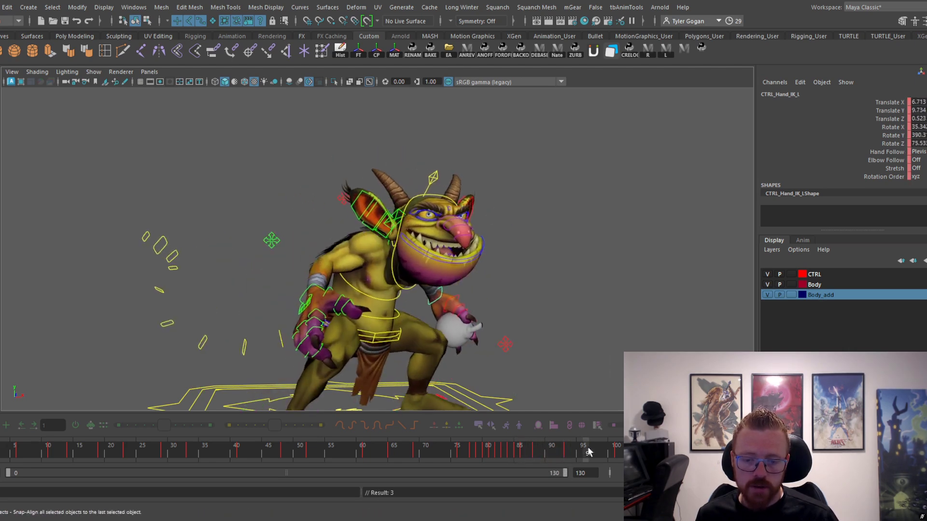
pyautogui.keyDown('alt'); pyautogui.moveTo(475, 323); pyautogui.dragTo(543, 333); pyautogui.keyUp('alt')
pyautogui.hotkey('alt', 'v')
pyautogui.click(417, 445)
pyautogui.hotkey('alt', 'v')
pyautogui.hotkey('alt', 'v')
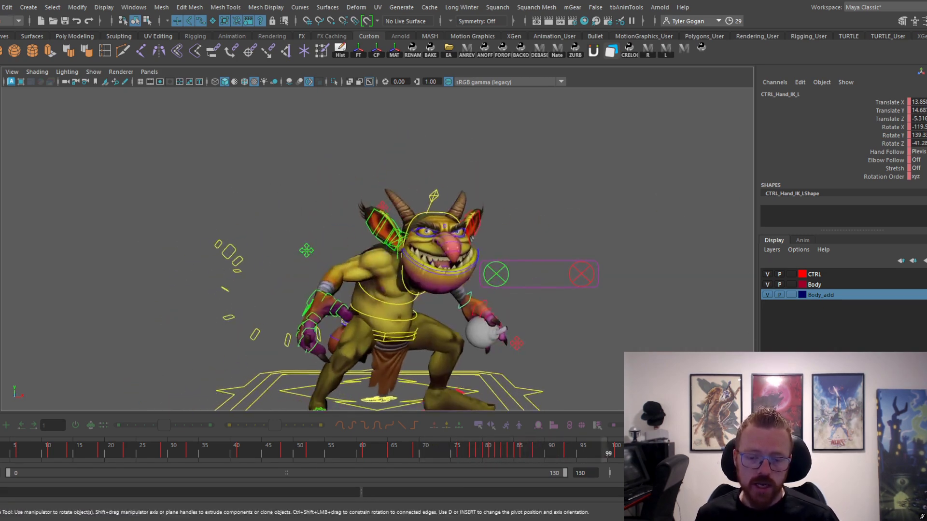
pyautogui.moveTo(493, 448)
pyautogui.mouseDown()
pyautogui.moveTo(483, 454)
pyautogui.moveTo(533, 456)
pyautogui.moveTo(492, 458)
pyautogui.mouseUp()
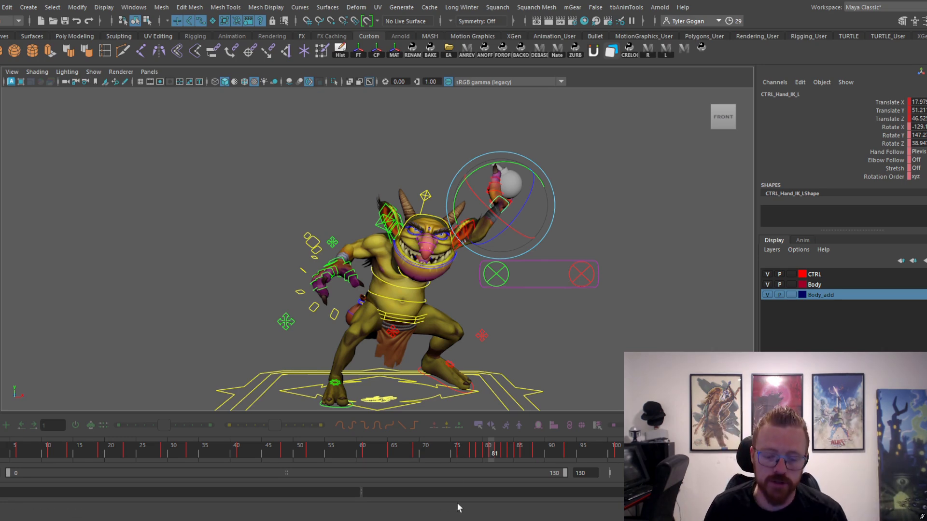
# - Reposition the left hand IK control lower around frames 84 to 86 to smooth the follow-through, and key it
pyautogui.moveTo(477, 451); pyautogui.dragTo(524, 452)
pyautogui.press('w')
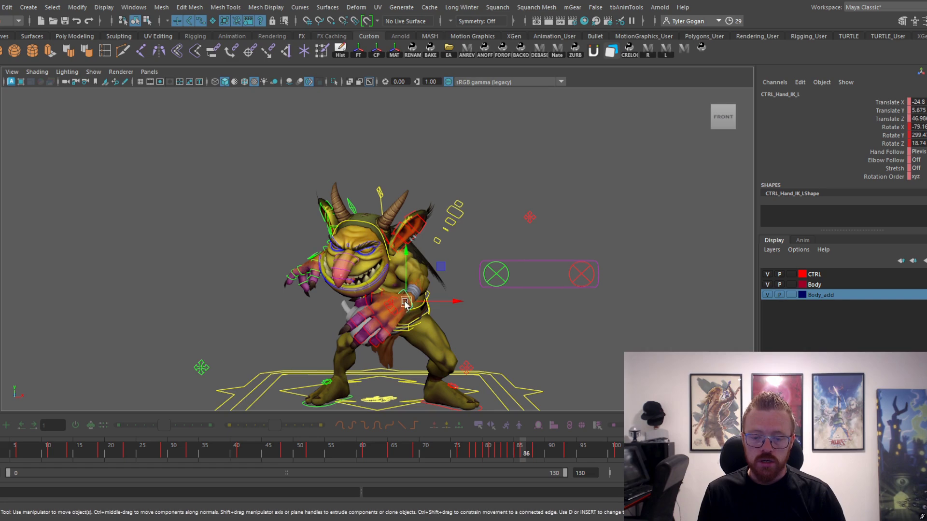
pyautogui.moveTo(405, 302); pyautogui.dragTo(335, 322)
pyautogui.moveTo(517, 450); pyautogui.dragTo(522, 448)
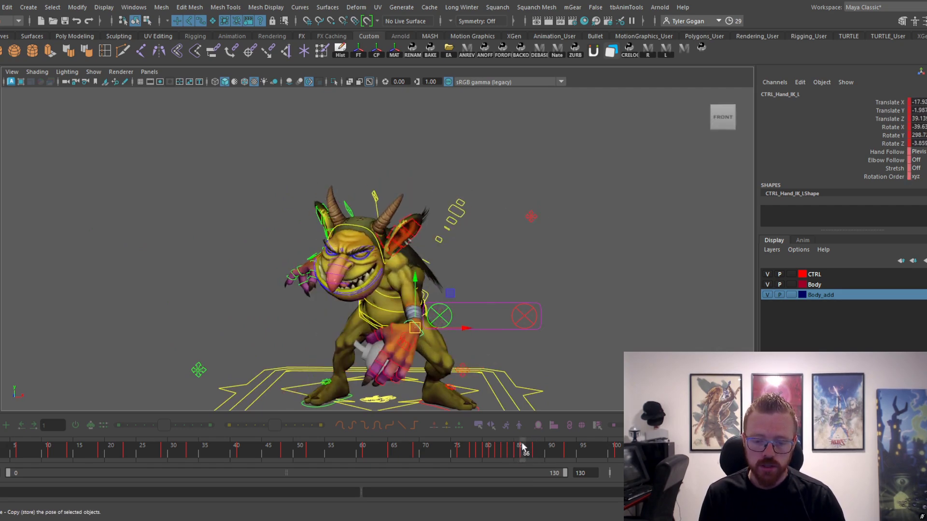
pyautogui.moveTo(411, 324); pyautogui.dragTo(391, 321)
pyautogui.moveTo(516, 438)
pyautogui.mouseDown()
pyautogui.moveTo(524, 451)
pyautogui.moveTo(570, 452)
pyautogui.moveTo(493, 452)
pyautogui.moveTo(510, 450)
pyautogui.mouseUp()
pyautogui.click(540, 449)
pyautogui.press('s')
# - Play back the throw repeatedly from around frame 73 to examine the revised arm arc
pyautogui.hotkey('alt', 'v')
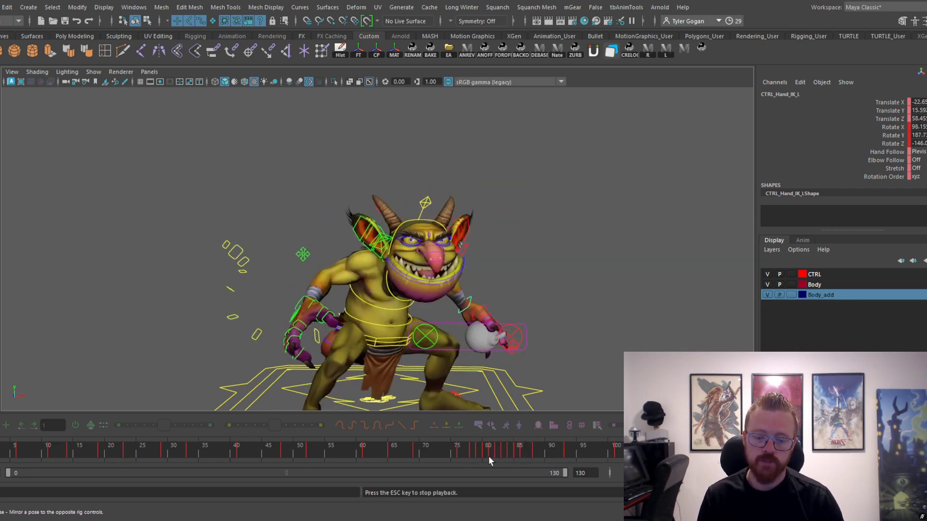
pyautogui.click(442, 448)
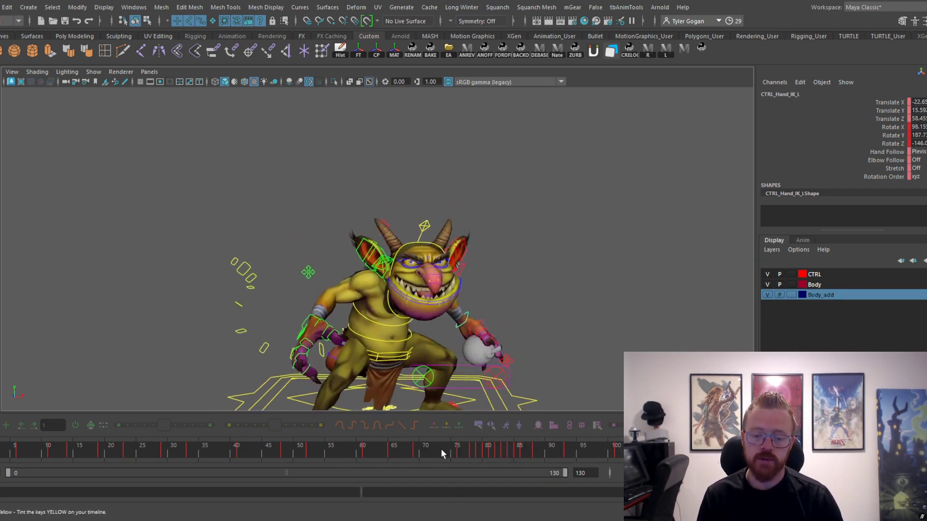
pyautogui.hotkey('alt', 'v')
pyautogui.hotkey('alt', 'v')
pyautogui.click(442, 448)
pyautogui.hotkey('alt', 'v')
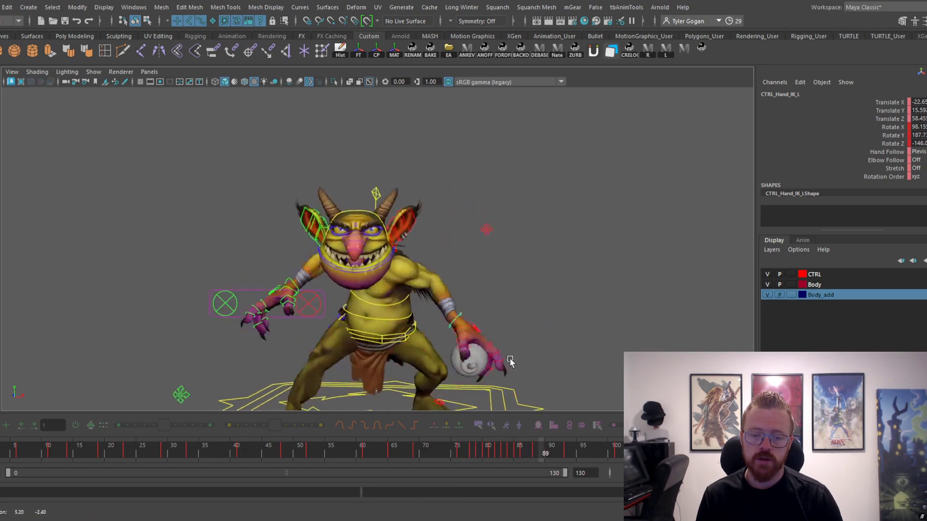
pyautogui.press('Escape')
# - Adjust the left hand IK control's position and rotation at frames 83 and 84, and key both poses
pyautogui.moveTo(483, 437); pyautogui.dragTo(505, 450)
pyautogui.keyDown('alt'); pyautogui.moveTo(503, 370); pyautogui.dragTo(510, 361); pyautogui.keyUp('alt')
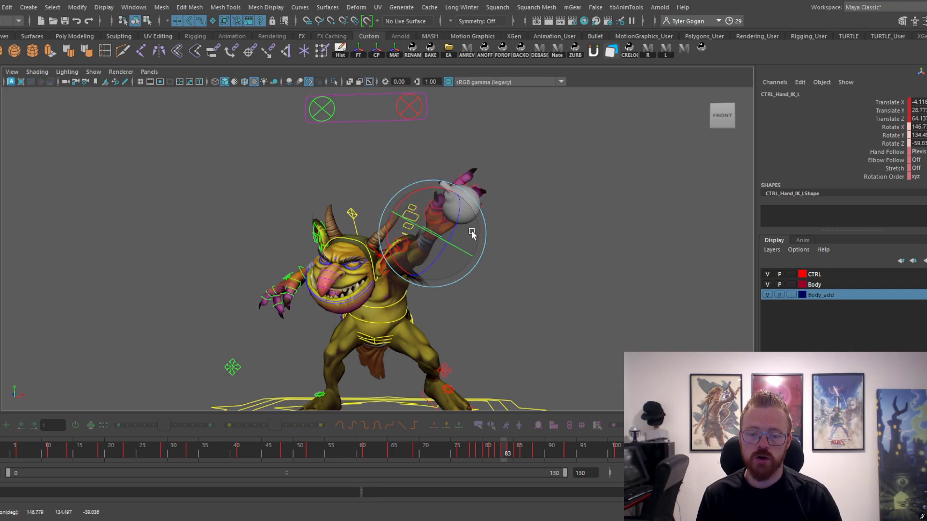
pyautogui.moveTo(492, 447); pyautogui.dragTo(511, 451)
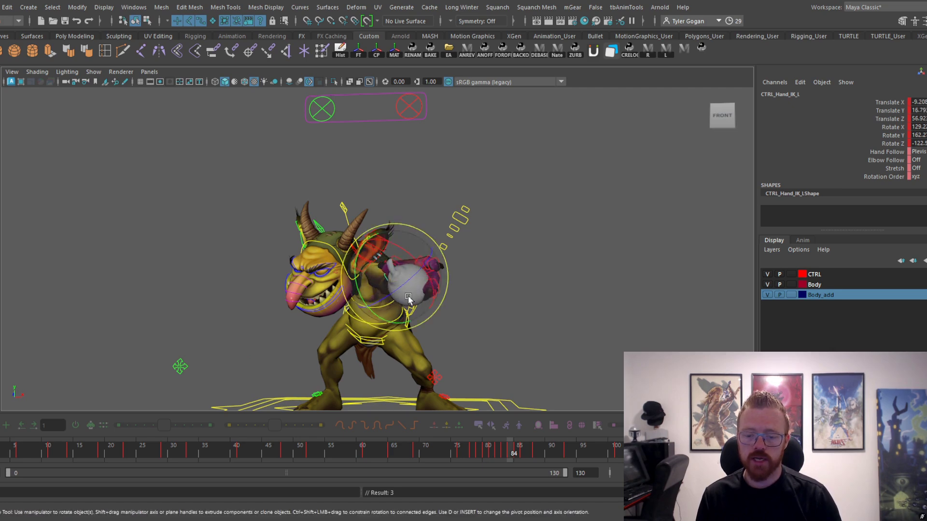
pyautogui.moveTo(492, 451)
pyautogui.mouseDown()
pyautogui.moveTo(551, 448)
pyautogui.moveTo(478, 451)
pyautogui.moveTo(549, 461)
pyautogui.moveTo(488, 455)
pyautogui.moveTo(465, 467)
pyautogui.moveTo(523, 462)
pyautogui.moveTo(465, 468)
pyautogui.mouseUp()
# - Hide the rig controls and play back the throw to review the full motion on the clean model
pyautogui.hotkey('alt', 'v')
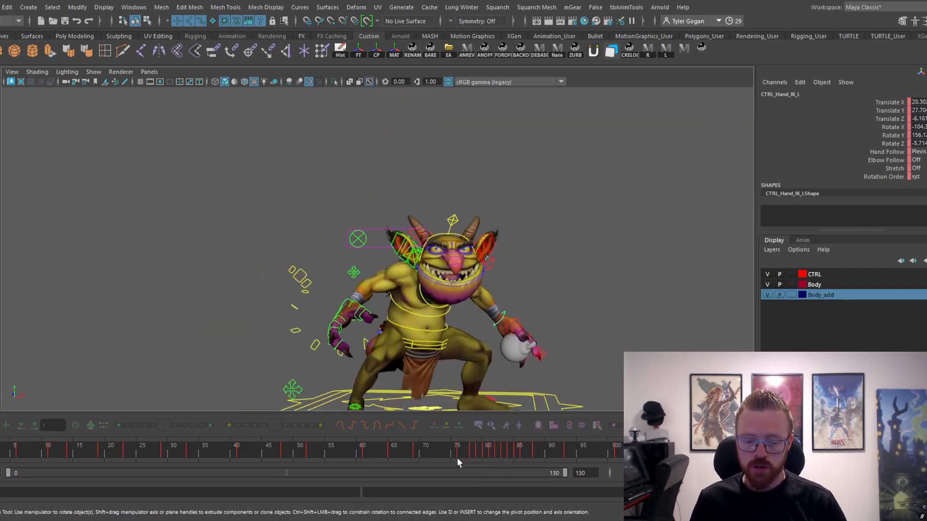
pyautogui.hotkey('alt', '1')
pyautogui.scroll(1, 546, 363)
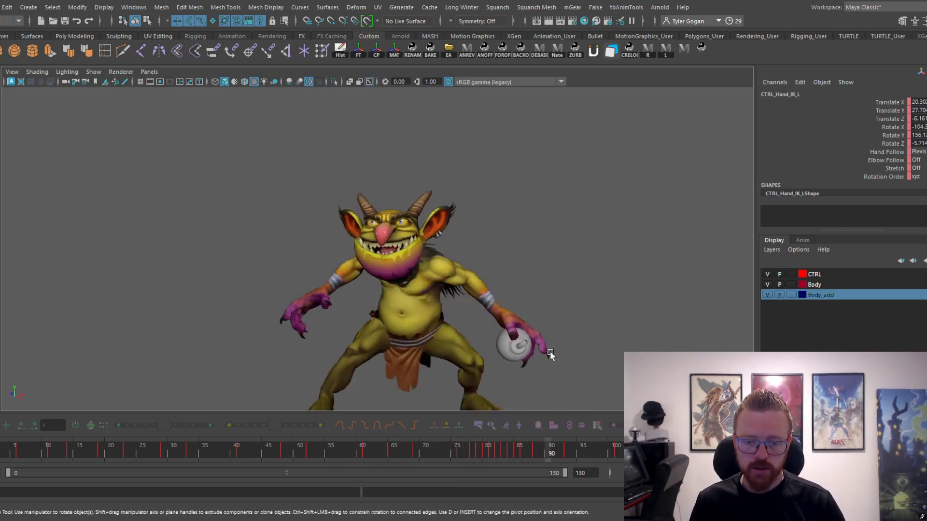
pyautogui.click(351, 455)
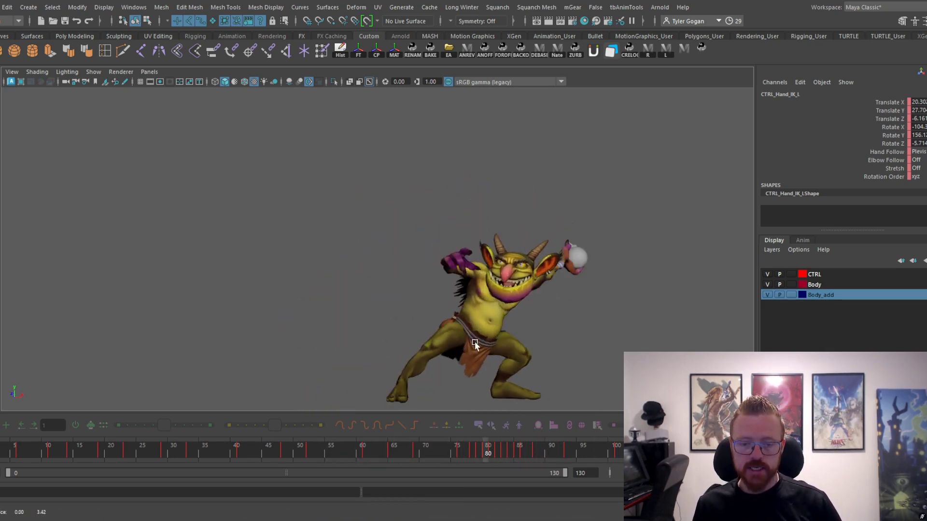
pyautogui.click(378, 450)
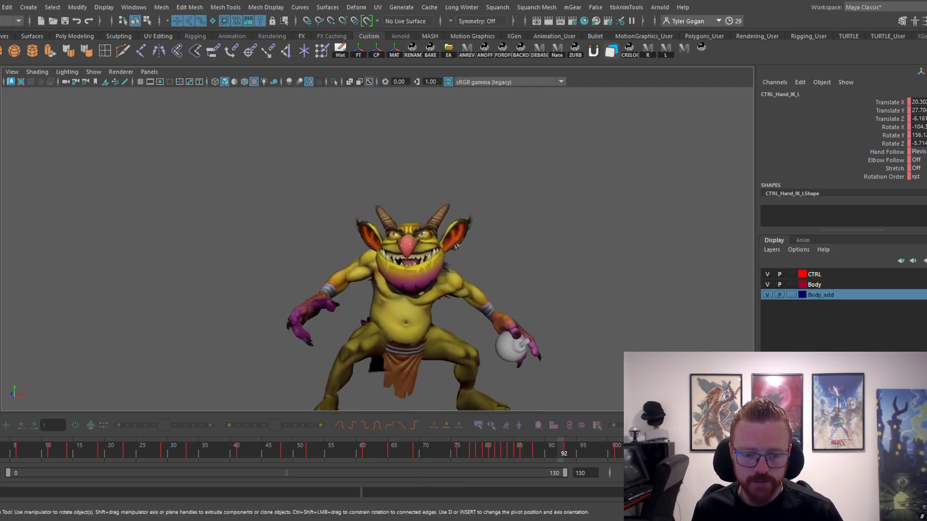
# - Select the right hand IK control, then pose and key it raised beside the body at frames 69 and 79
pyautogui.press('w')
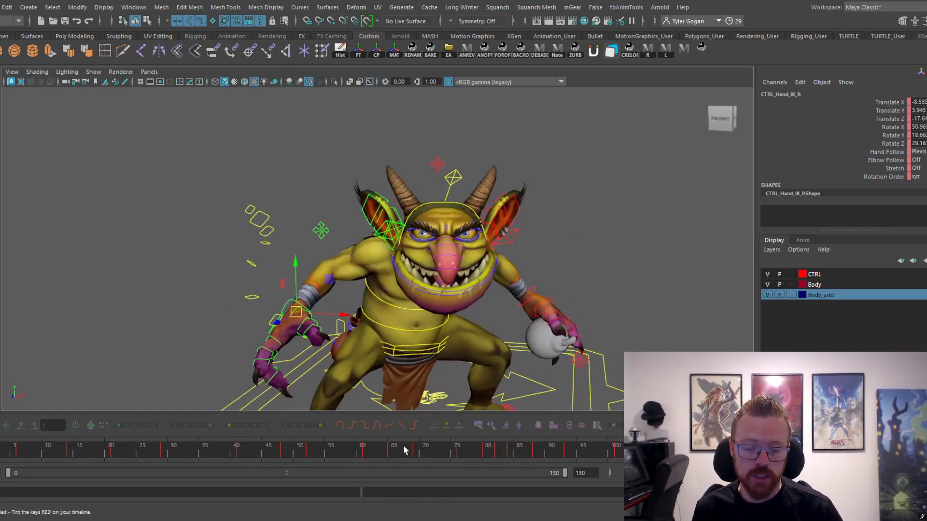
pyautogui.moveTo(405, 450)
pyautogui.mouseDown()
pyautogui.moveTo(381, 453)
pyautogui.moveTo(435, 439)
pyautogui.moveTo(379, 457)
pyautogui.moveTo(417, 455)
pyautogui.mouseUp()
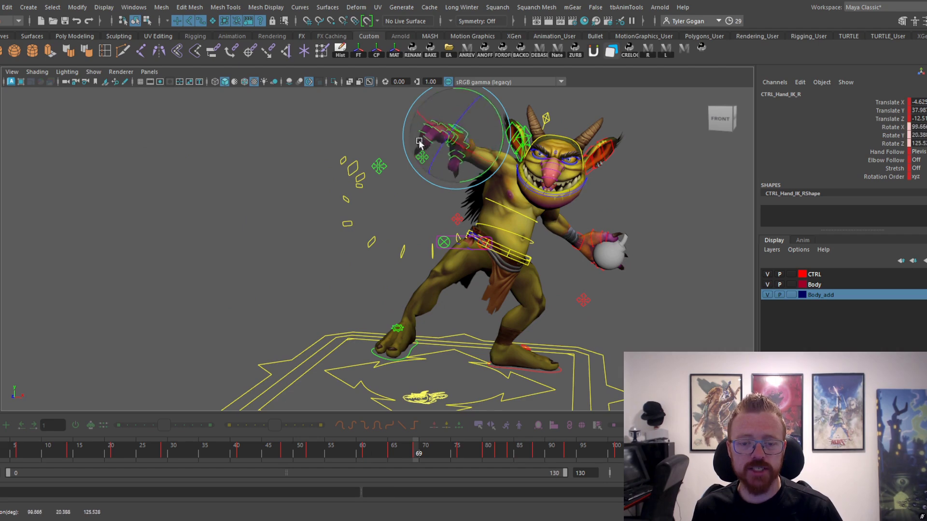
pyautogui.moveTo(424, 438); pyautogui.dragTo(478, 475)
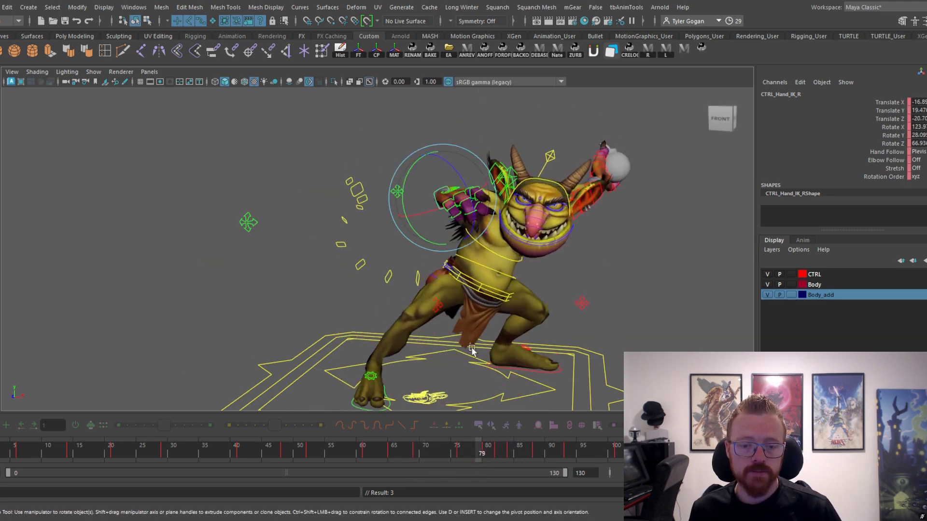
pyautogui.keyDown('alt'); pyautogui.moveTo(442, 220); pyautogui.dragTo(421, 305); pyautogui.keyUp('alt')
pyautogui.press('w')
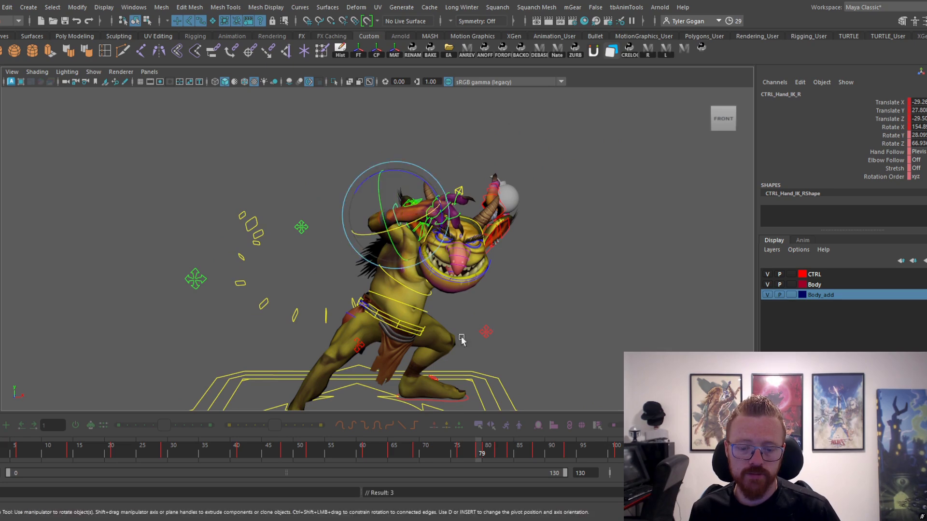
# - At frame 82, lower and rotate the right hand IK control, move it forward beside the body and scrub to frame 83
pyautogui.moveTo(482, 447); pyautogui.dragTo(500, 456)
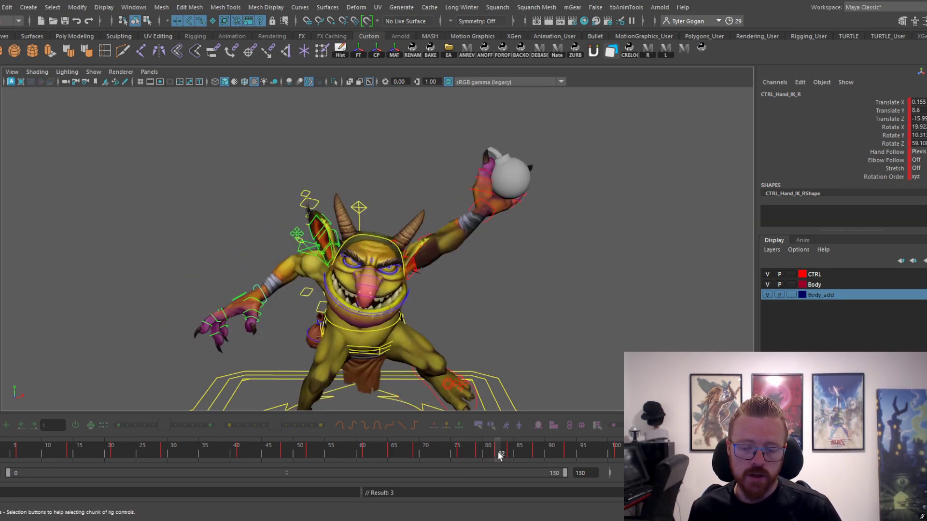
pyautogui.moveTo(261, 293); pyautogui.dragTo(273, 328)
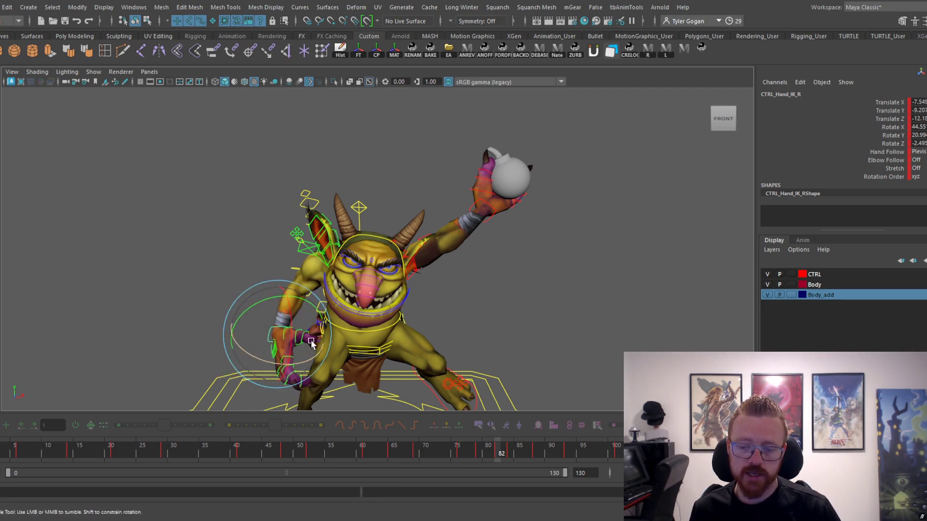
pyautogui.keyDown('alt'); pyautogui.moveTo(311, 342); pyautogui.dragTo(392, 321); pyautogui.keyUp('alt')
pyautogui.moveTo(439, 302); pyautogui.dragTo(472, 303)
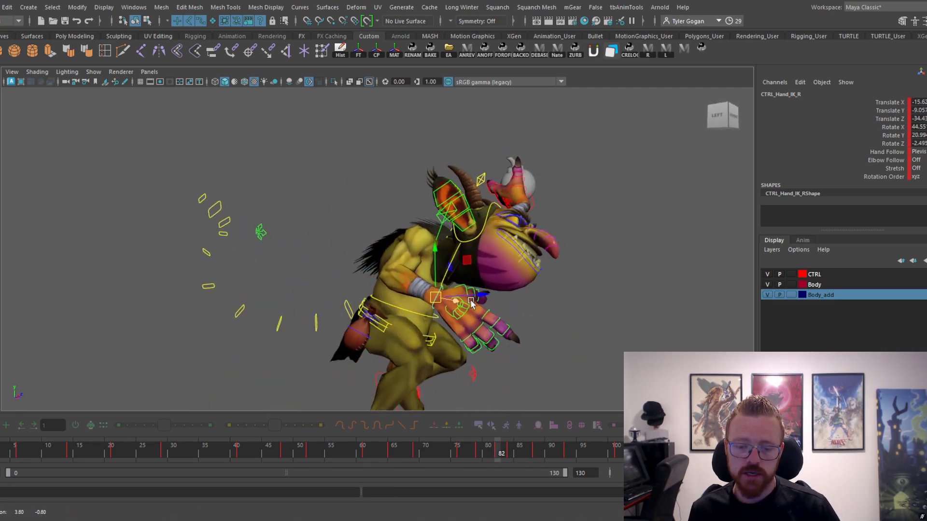
pyautogui.moveTo(489, 451)
pyautogui.mouseDown()
pyautogui.moveTo(515, 454)
pyautogui.moveTo(505, 457)
pyautogui.mouseUp()
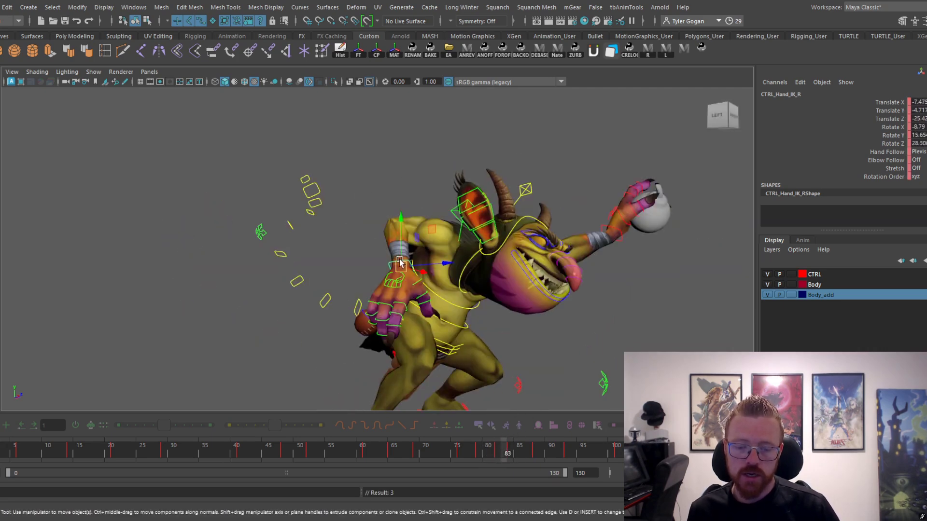
# - At frame 83, move and rotate the right hand IK control so the hand swings low and forward beside the leg
pyautogui.moveTo(345, 301); pyautogui.dragTo(358, 312)
pyautogui.keyDown('alt'); pyautogui.moveTo(425, 309); pyautogui.dragTo(379, 309); pyautogui.keyUp('alt')
pyautogui.moveTo(378, 309); pyautogui.dragTo(466, 350)
pyautogui.press('w')
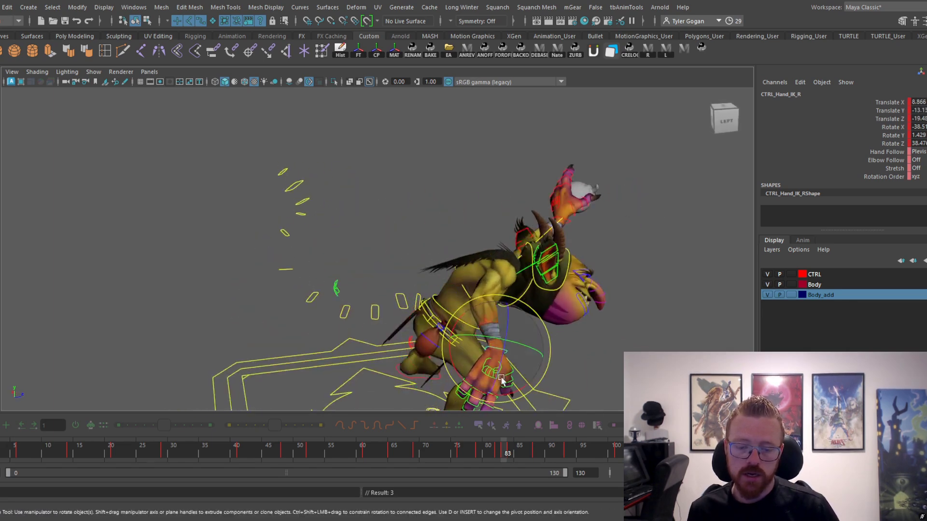
# - At frame 88, rotate the right hand IK control and move it farther out behind the body
pyautogui.moveTo(512, 456)
pyautogui.mouseDown()
pyautogui.moveTo(500, 453)
pyautogui.moveTo(524, 452)
pyautogui.mouseUp()
pyautogui.keyDown('alt'); pyautogui.moveTo(539, 374); pyautogui.dragTo(487, 363); pyautogui.keyUp('alt')
pyautogui.moveTo(524, 453)
pyautogui.mouseDown()
pyautogui.moveTo(511, 452)
pyautogui.moveTo(534, 454)
pyautogui.mouseUp()
pyautogui.keyDown('alt'); pyautogui.moveTo(371, 312); pyautogui.dragTo(417, 315); pyautogui.keyUp('alt')
pyautogui.press('w')
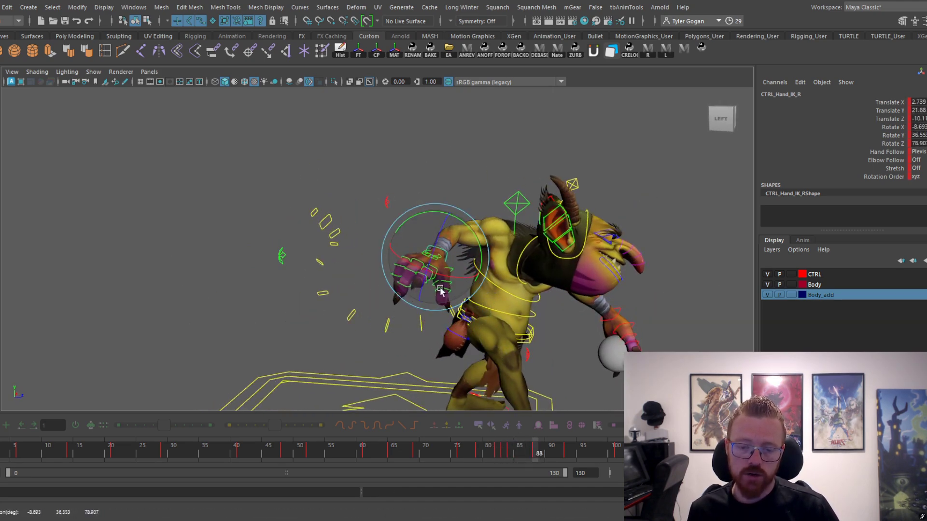
pyautogui.press('w')
pyautogui.moveTo(431, 261); pyautogui.dragTo(420, 259)
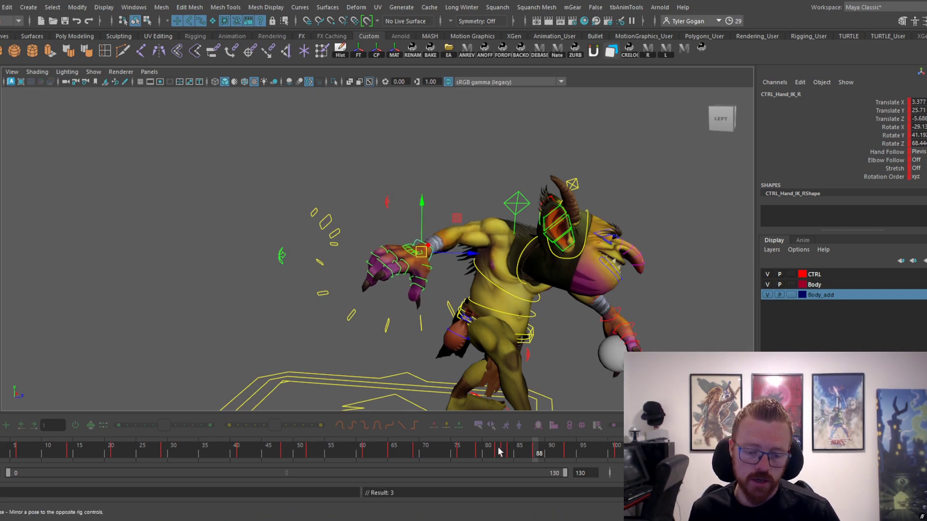
# - At frame 91, adjust the right hand IK control's pose out beside the body, then undo the last few changes
pyautogui.moveTo(500, 451); pyautogui.dragTo(589, 451)
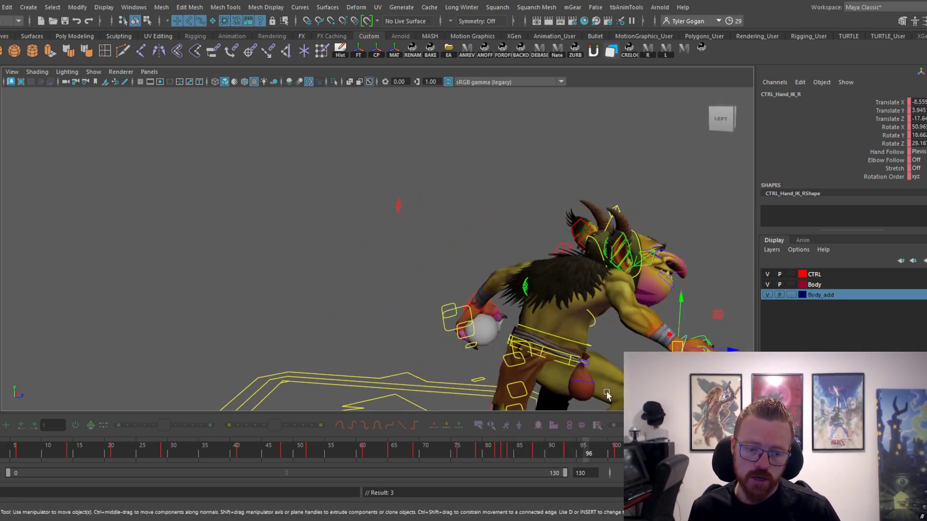
pyautogui.keyDown('alt'); pyautogui.moveTo(607, 395); pyautogui.dragTo(505, 383); pyautogui.keyUp('alt')
pyautogui.moveTo(516, 448); pyautogui.dragTo(554, 460)
pyautogui.keyDown('alt'); pyautogui.moveTo(494, 327); pyautogui.dragTo(580, 279, button='middle'); pyautogui.keyUp('alt')
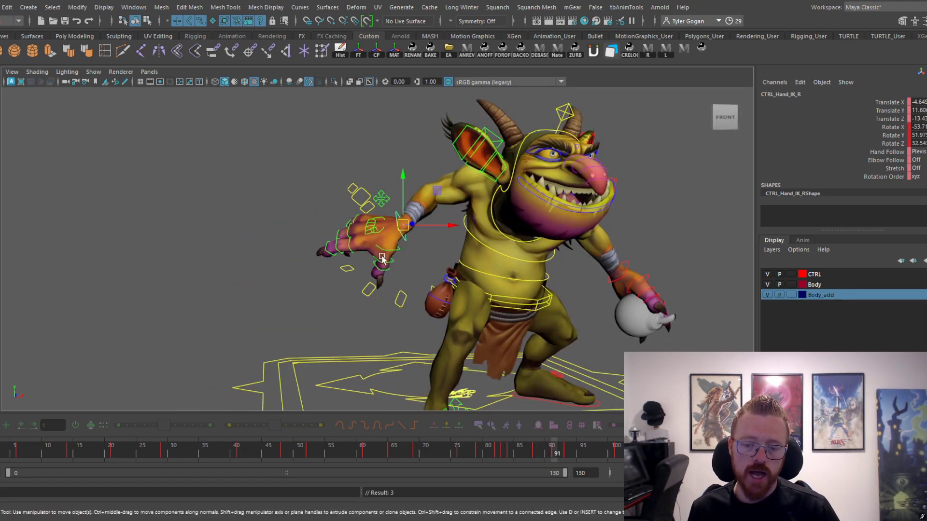
pyautogui.moveTo(403, 224); pyautogui.dragTo(389, 232)
pyautogui.moveTo(533, 445); pyautogui.dragTo(481, 459)
pyautogui.hotkey('ctrl', 'z')
pyautogui.hotkey('ctrl', 'z')
pyautogui.hotkey('ctrl', 'z')
# - At frame 98, rotate and move the right hand IK control in front of the torso, then play back the result
pyautogui.moveTo(543, 432); pyautogui.dragTo(595, 453)
pyautogui.keyDown('alt'); pyautogui.moveTo(547, 395); pyautogui.dragTo(565, 389); pyautogui.keyUp('alt')
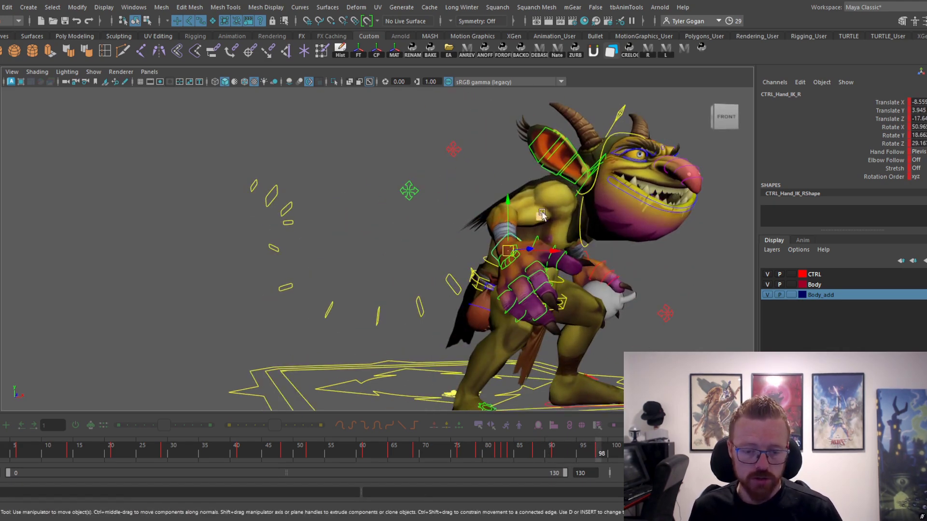
pyautogui.moveTo(541, 236); pyautogui.dragTo(529, 250)
pyautogui.press('w')
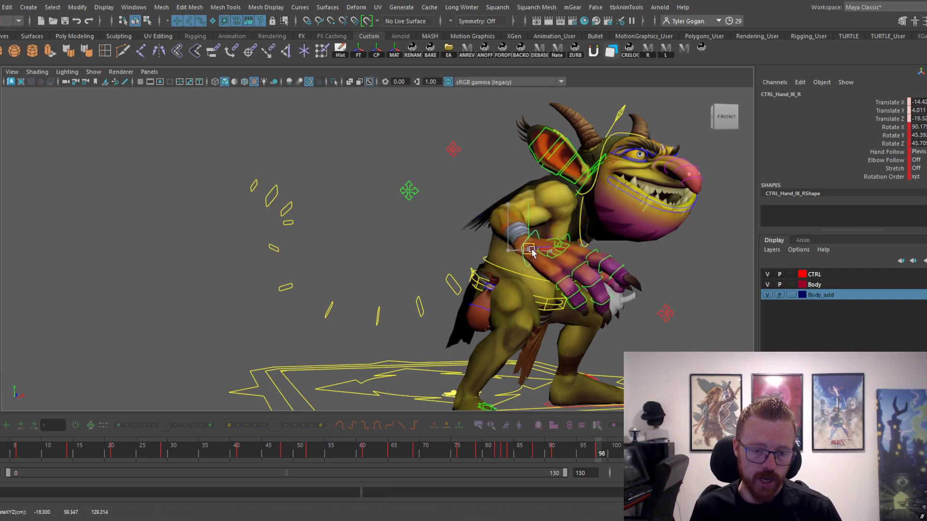
pyautogui.hotkey('alt', 'v')
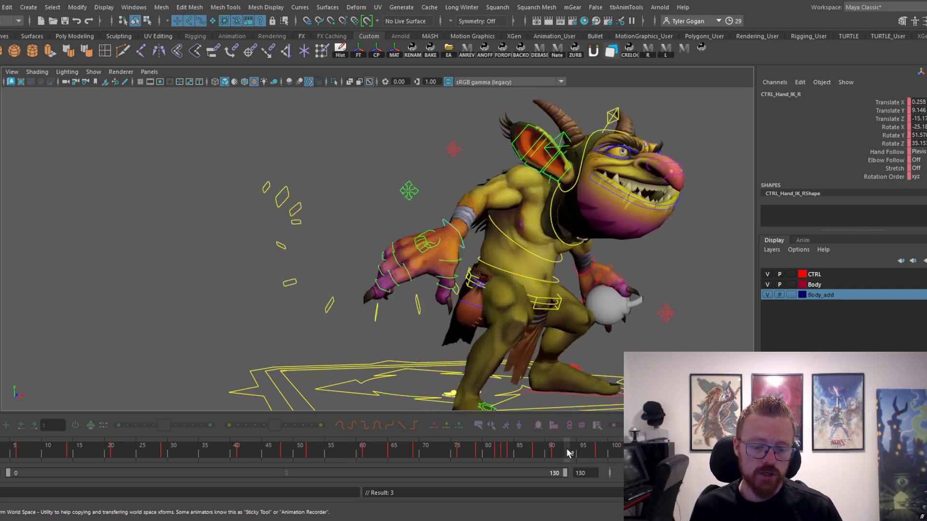
pyautogui.click(602, 452)
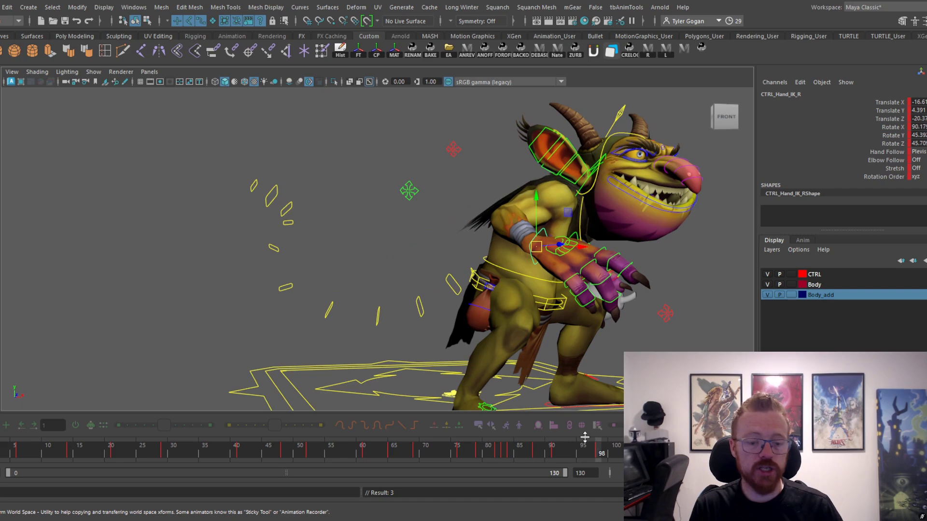
# - Select the second spine control and scrub the throw to examine the torso and arms around its keys
pyautogui.keyDown('alt'); pyautogui.moveTo(603, 257); pyautogui.dragTo(576, 255); pyautogui.keyUp('alt')
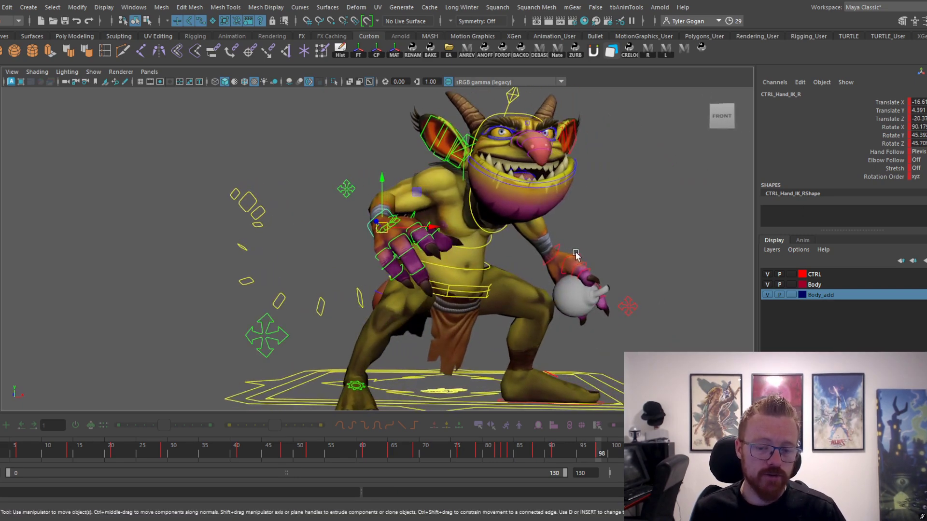
pyautogui.click(474, 248)
pyautogui.moveTo(549, 454)
pyautogui.mouseDown()
pyautogui.moveTo(615, 459)
pyautogui.moveTo(541, 455)
pyautogui.moveTo(629, 453)
pyautogui.moveTo(495, 450)
pyautogui.mouseUp()
pyautogui.click(325, 227)
pyautogui.click(479, 247)
pyautogui.moveTo(483, 338)
pyautogui.keyDown('alt'); pyautogui.mouseDown()
pyautogui.moveTo(513, 348)
pyautogui.moveTo(555, 338)
pyautogui.mouseUp(); pyautogui.keyUp('alt')
pyautogui.keyDown('alt'); pyautogui.moveTo(458, 337); pyautogui.dragTo(555, 338, button='middle'); pyautogui.keyUp('alt')
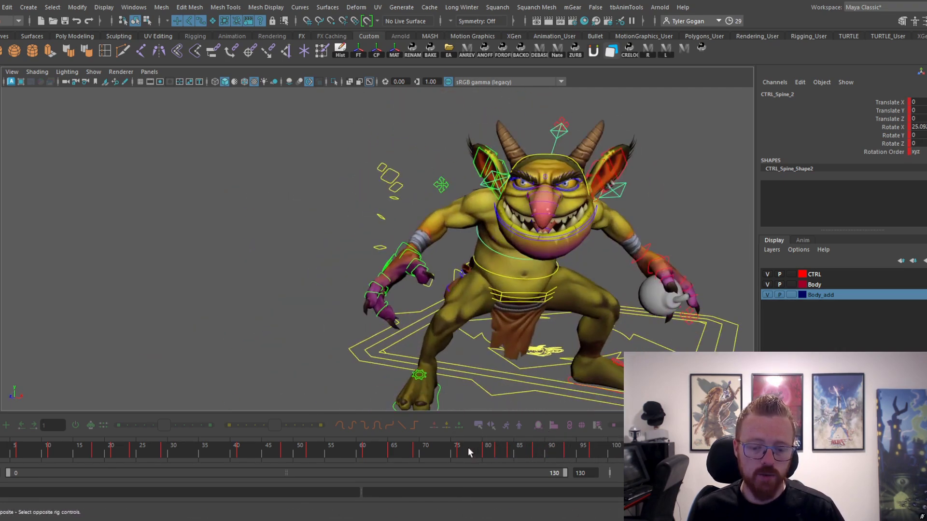
pyautogui.moveTo(470, 450); pyautogui.dragTo(492, 451)
pyautogui.keyDown('alt'); pyautogui.moveTo(498, 343); pyautogui.dragTo(507, 342); pyautogui.keyUp('alt')
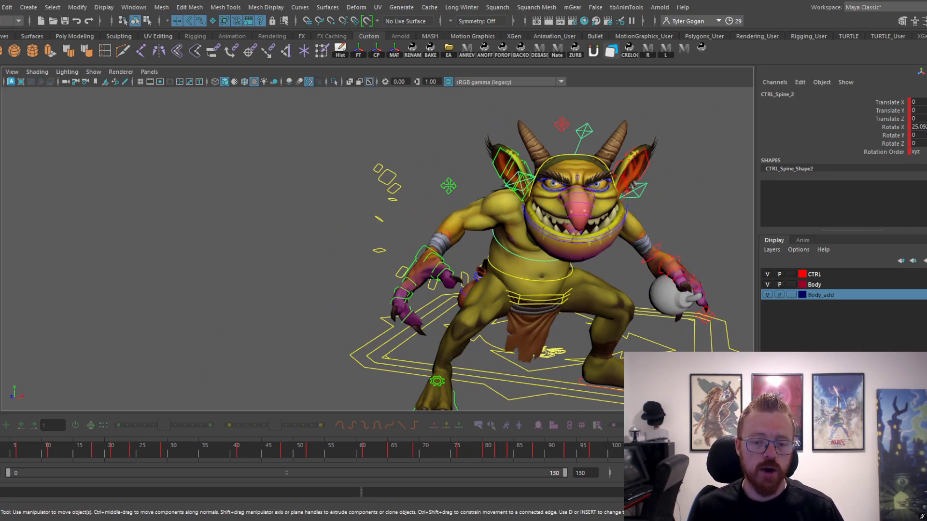
# - Play back the animation, go to frame 34 with the rig controls shown and select the left hand IK control
pyautogui.hotkey('alt', 'v')
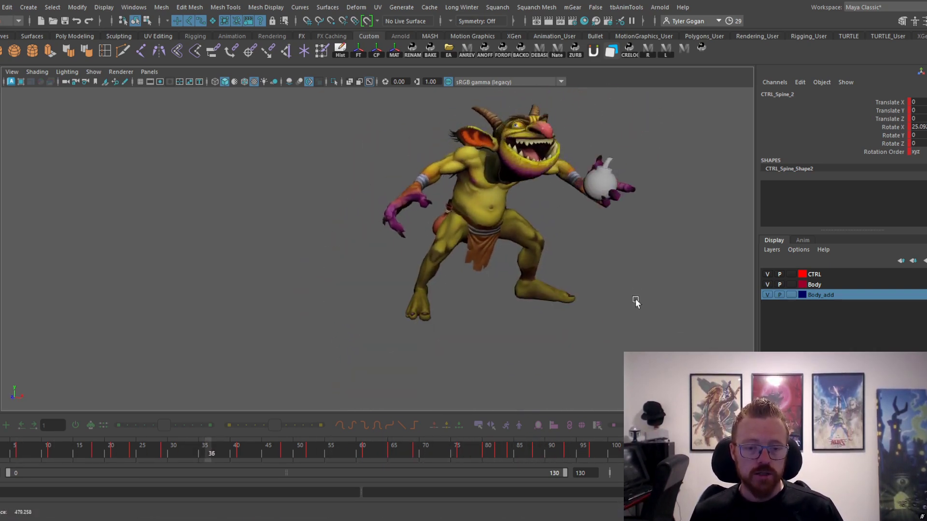
pyautogui.hotkey('alt', 'v')
pyautogui.moveTo(114, 453)
pyautogui.mouseDown()
pyautogui.moveTo(103, 453)
pyautogui.moveTo(153, 456)
pyautogui.moveTo(197, 438)
pyautogui.mouseUp()
pyautogui.hotkey('alt', '1')
pyautogui.keyDown('alt'); pyautogui.moveTo(503, 263); pyautogui.dragTo(552, 256, button='right'); pyautogui.keyUp('alt')
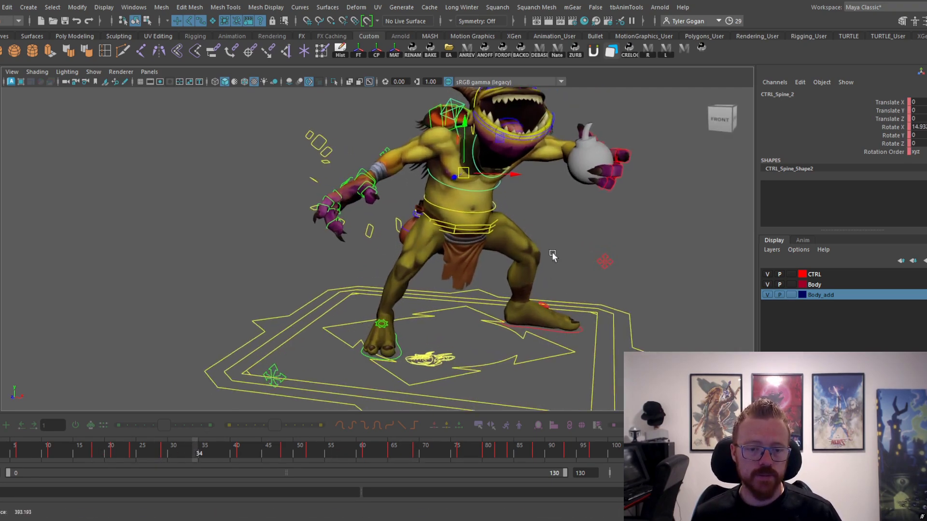
pyautogui.moveTo(643, 212)
pyautogui.keyDown('alt'); pyautogui.mouseDown()
pyautogui.moveTo(615, 175)
pyautogui.moveTo(580, 169)
pyautogui.moveTo(606, 210)
pyautogui.mouseUp(); pyautogui.keyUp('alt')
pyautogui.click(573, 175)
pyautogui.click(572, 190)
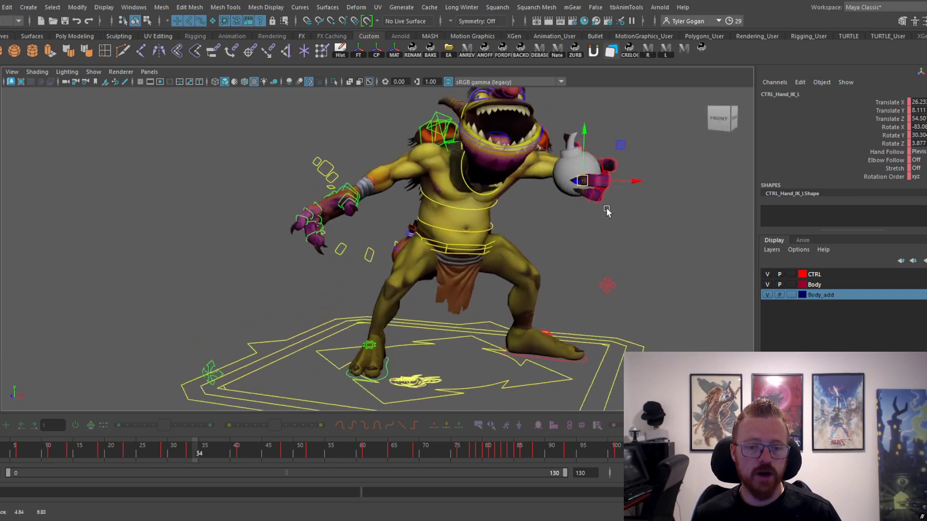
pyautogui.keyDown('alt'); pyautogui.moveTo(607, 209); pyautogui.dragTo(569, 241, button='middle'); pyautogui.keyUp('alt')
# - At frame 29, rotate the jaw control to about 88.5 in X and scrub the surrounding frames
pyautogui.moveTo(97, 451)
pyautogui.mouseDown()
pyautogui.moveTo(52, 456)
pyautogui.moveTo(160, 454)
pyautogui.moveTo(152, 452)
pyautogui.mouseUp()
pyautogui.click(444, 218)
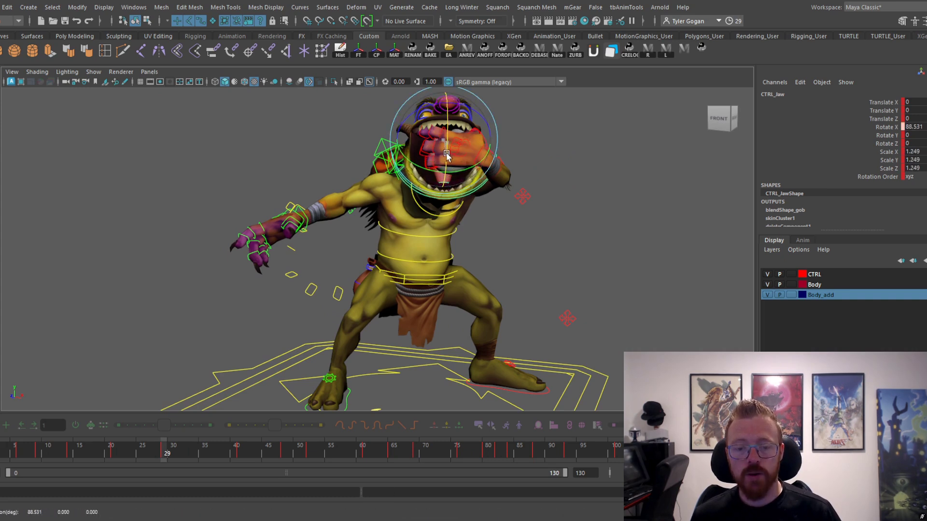
pyautogui.click(109, 444)
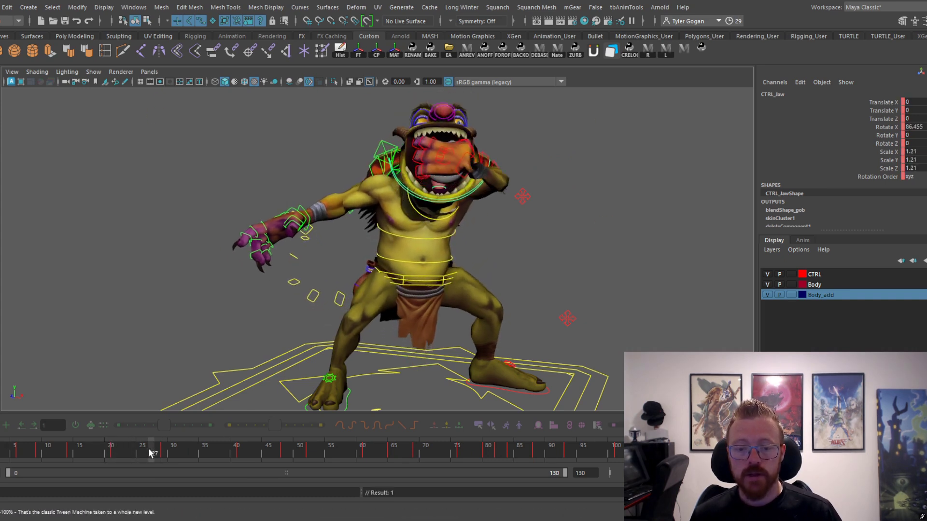
# - At frame 44, rotate the jaw control to open the mouth slightly and skew the jaw sideways during the head turn
pyautogui.moveTo(198, 445)
pyautogui.mouseDown()
pyautogui.moveTo(287, 418)
pyautogui.moveTo(163, 451)
pyautogui.moveTo(257, 455)
pyautogui.moveTo(218, 459)
pyautogui.moveTo(248, 459)
pyautogui.moveTo(228, 462)
pyautogui.moveTo(243, 466)
pyautogui.moveTo(240, 458)
pyautogui.mouseUp()
pyautogui.press('e')
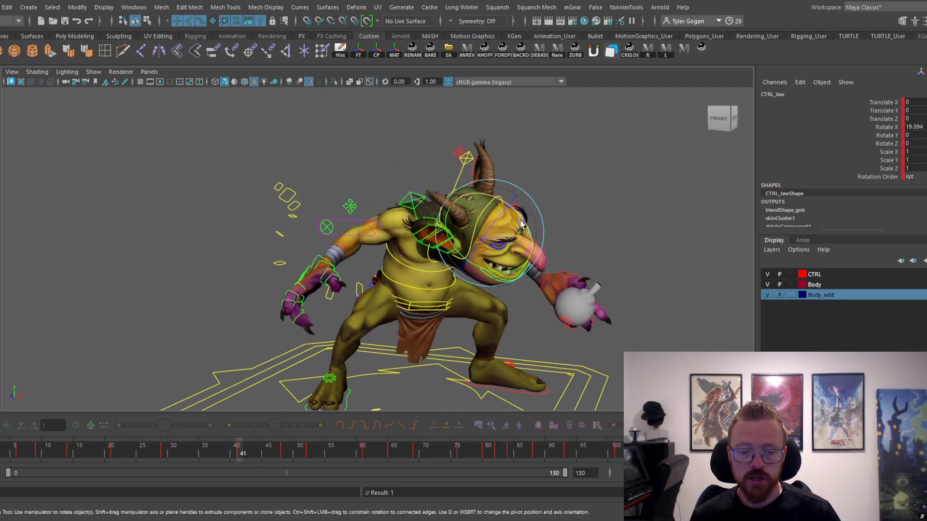
pyautogui.moveTo(248, 455); pyautogui.dragTo(261, 454)
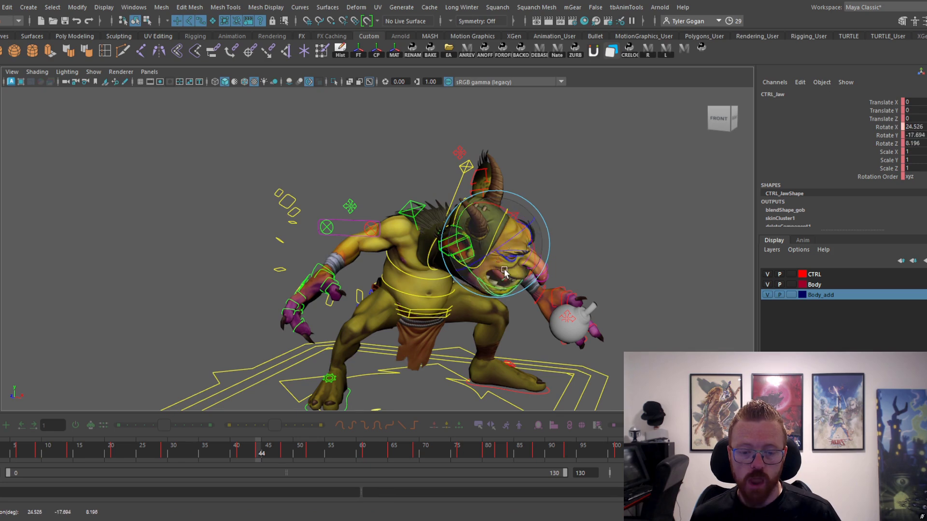
pyautogui.moveTo(230, 453); pyautogui.dragTo(231, 425)
# - Hide the rig controls and play back the opening section repeatedly to check the jaw and head motion
pyautogui.hotkey('alt', 'v')
pyautogui.hotkey('alt', '1')
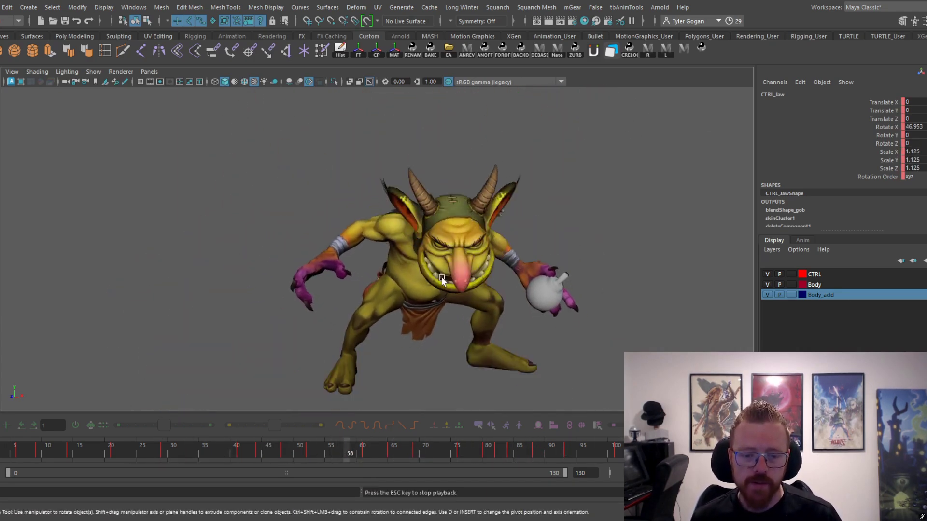
pyautogui.hotkey('alt', 'v')
pyautogui.click(15, 449)
pyautogui.hotkey('alt', 'v')
pyautogui.keyDown('alt'); pyautogui.moveTo(353, 324); pyautogui.dragTo(351, 319); pyautogui.keyUp('alt')
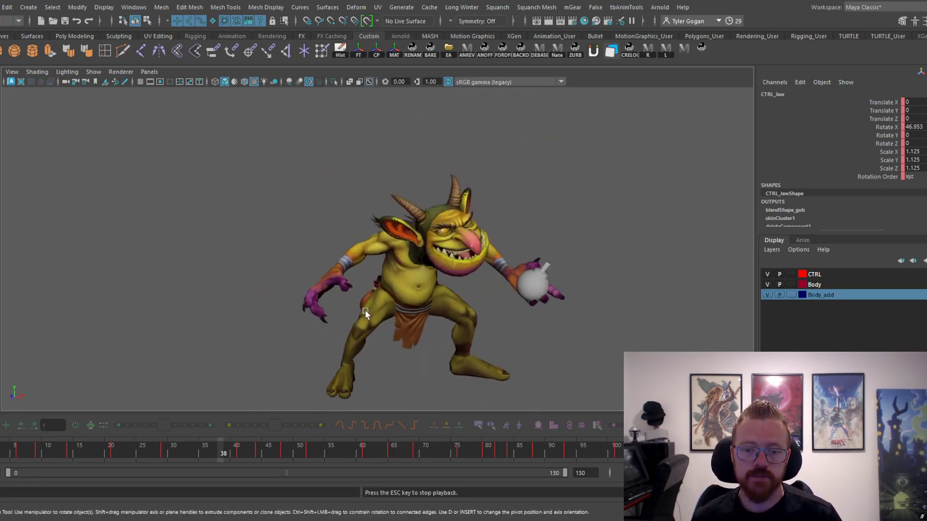
pyautogui.press('Escape')
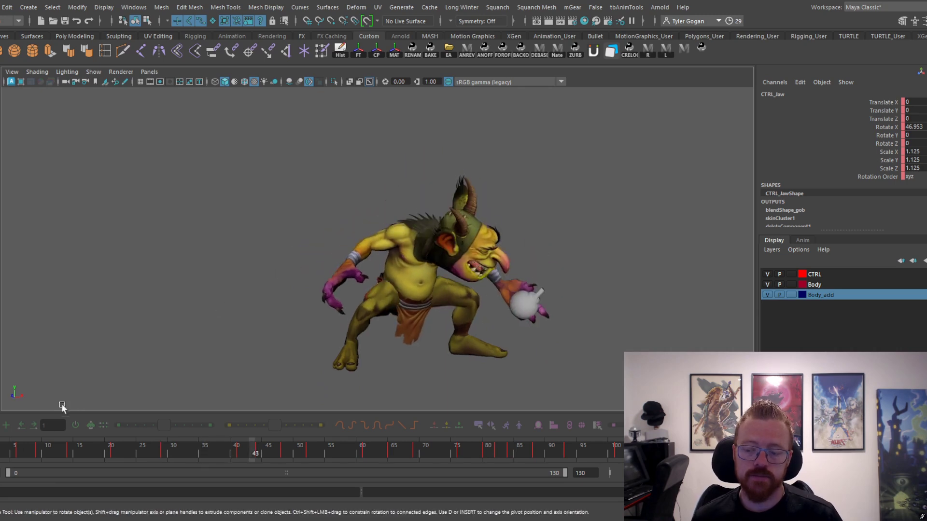
pyautogui.hotkey('alt', 'v')
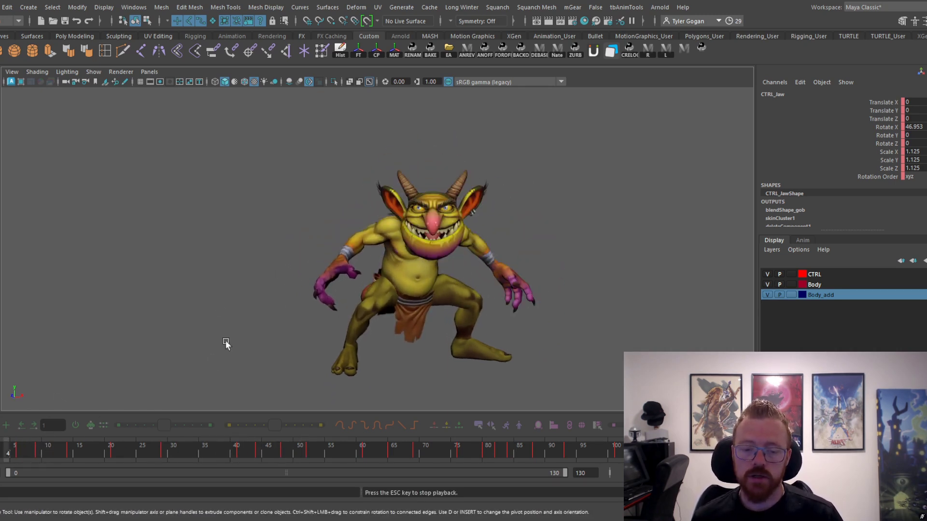
pyautogui.press('Escape')
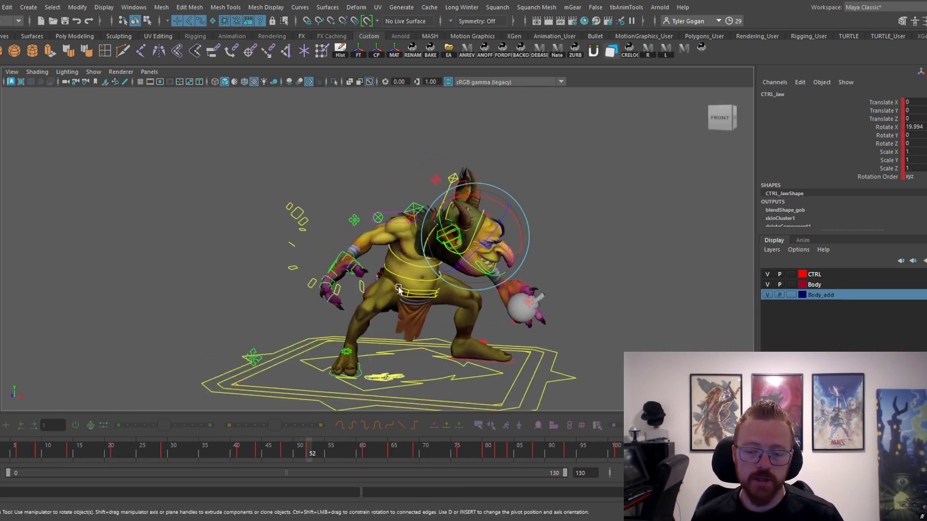
# - Select the right hand IK control and adjust its rotation at frame 25
pyautogui.click(339, 264)
pyautogui.click(15, 453)
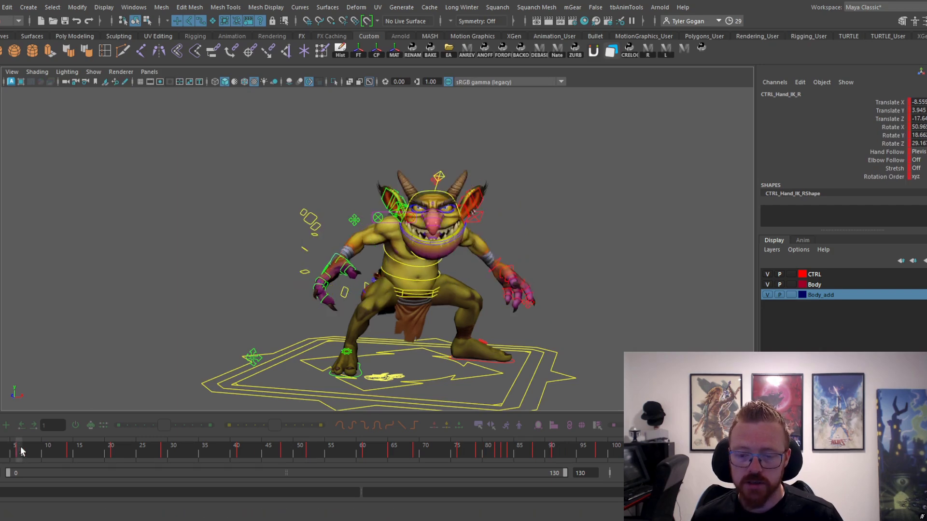
pyautogui.moveTo(21, 452); pyautogui.dragTo(139, 465)
pyautogui.press('e')
pyautogui.hotkey('ctrl', 'z')
pyautogui.press('e')
pyautogui.moveTo(312, 244); pyautogui.dragTo(323, 257)
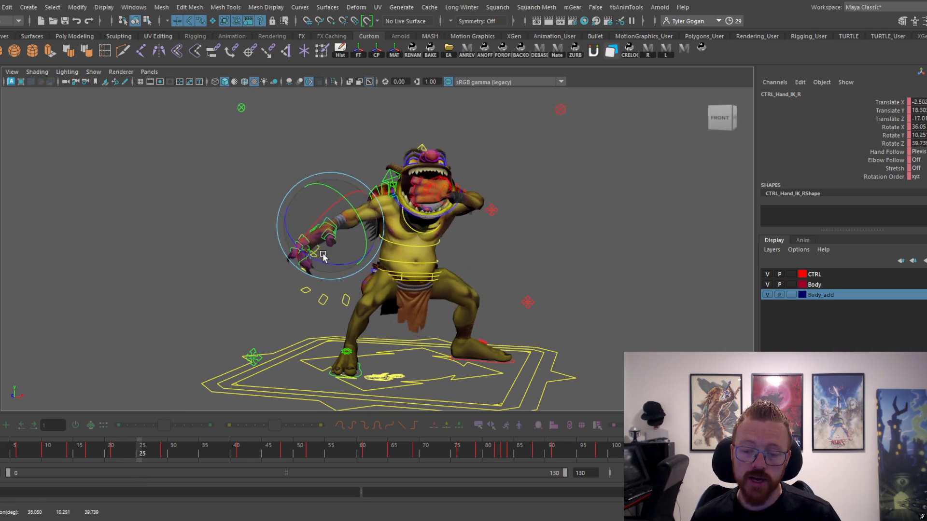
# - Play back and scrub the opening section, and select the right hand's timeline keys near frame 28
pyautogui.moveTo(129, 457); pyautogui.dragTo(89, 441)
pyautogui.hotkey('alt', 'v')
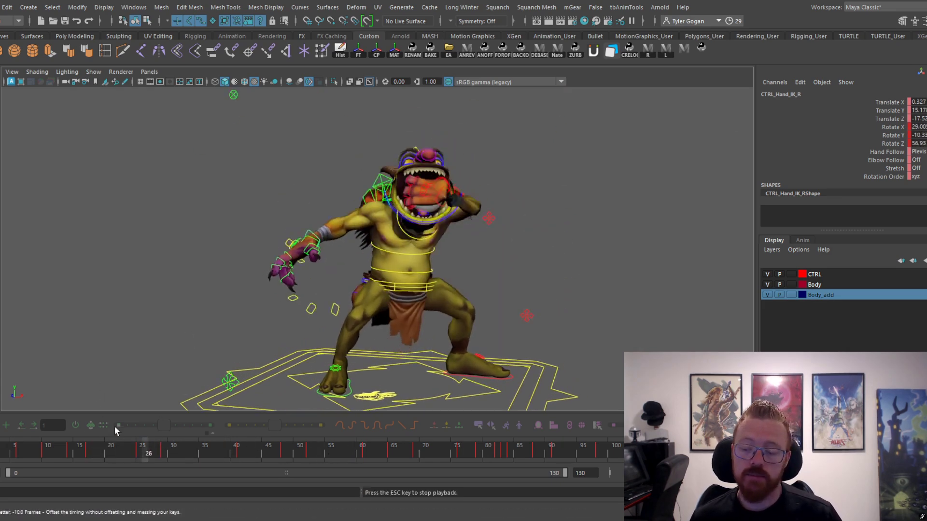
pyautogui.hotkey('alt', 'v')
pyautogui.moveTo(82, 454)
pyautogui.mouseDown()
pyautogui.moveTo(152, 451)
pyautogui.moveTo(96, 451)
pyautogui.mouseUp()
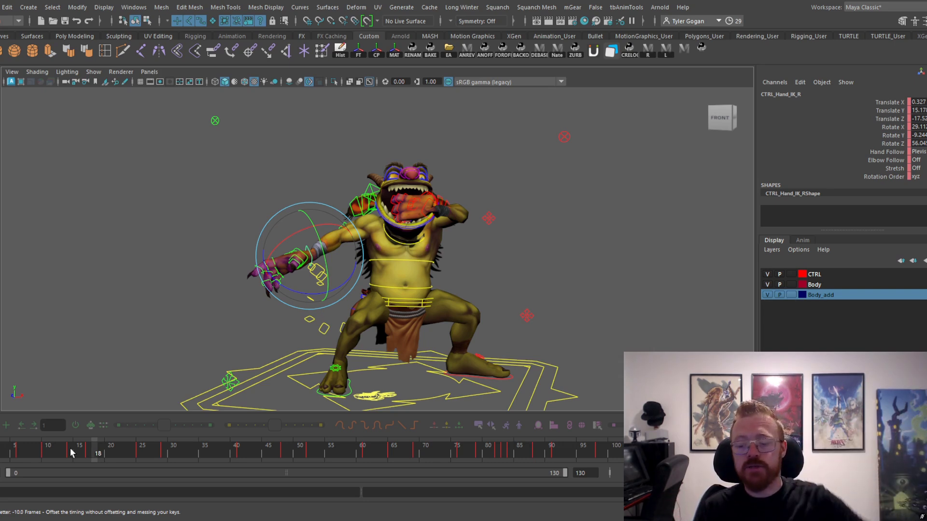
pyautogui.moveTo(100, 450); pyautogui.dragTo(157, 453)
pyautogui.keyDown('shift'); pyautogui.click(157, 454); pyautogui.keyUp('shift')
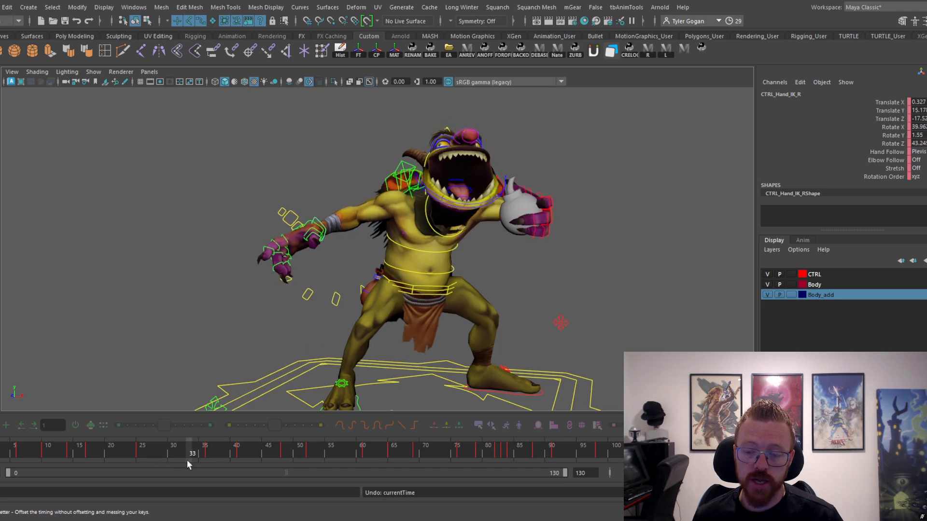
# - Scrub on to the throw's wind-up, and lower and rotate the right hand IK control beside the hip at frame 67
pyautogui.moveTo(202, 460)
pyautogui.mouseDown()
pyautogui.moveTo(239, 464)
pyautogui.moveTo(205, 463)
pyautogui.moveTo(222, 467)
pyautogui.moveTo(208, 454)
pyautogui.moveTo(272, 461)
pyautogui.moveTo(271, 454)
pyautogui.moveTo(312, 453)
pyautogui.moveTo(269, 450)
pyautogui.moveTo(341, 445)
pyautogui.moveTo(395, 421)
pyautogui.moveTo(310, 450)
pyautogui.moveTo(334, 450)
pyautogui.moveTo(320, 451)
pyautogui.moveTo(395, 415)
pyautogui.moveTo(366, 431)
pyautogui.moveTo(386, 451)
pyautogui.moveTo(448, 439)
pyautogui.moveTo(399, 458)
pyautogui.moveTo(418, 460)
pyautogui.moveTo(410, 449)
pyautogui.moveTo(420, 449)
pyautogui.moveTo(397, 451)
pyautogui.moveTo(453, 444)
pyautogui.moveTo(407, 449)
pyautogui.moveTo(428, 438)
pyautogui.moveTo(393, 451)
pyautogui.moveTo(426, 447)
pyautogui.moveTo(400, 456)
pyautogui.moveTo(419, 451)
pyautogui.mouseUp()
pyautogui.press('e')
pyautogui.press('e')
pyautogui.press('e')
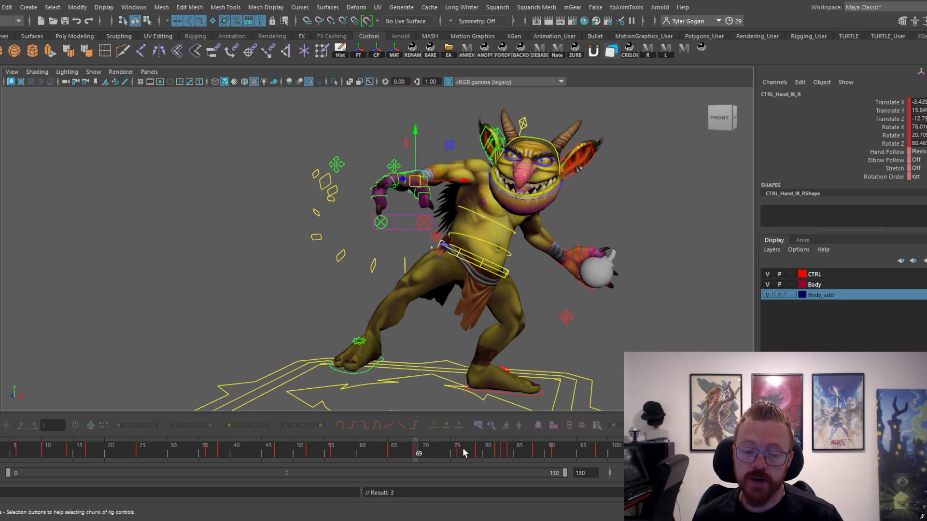
pyautogui.moveTo(408, 451)
pyautogui.mouseDown()
pyautogui.moveTo(393, 451)
pyautogui.moveTo(405, 449)
pyautogui.moveTo(392, 456)
pyautogui.moveTo(403, 456)
pyautogui.mouseUp()
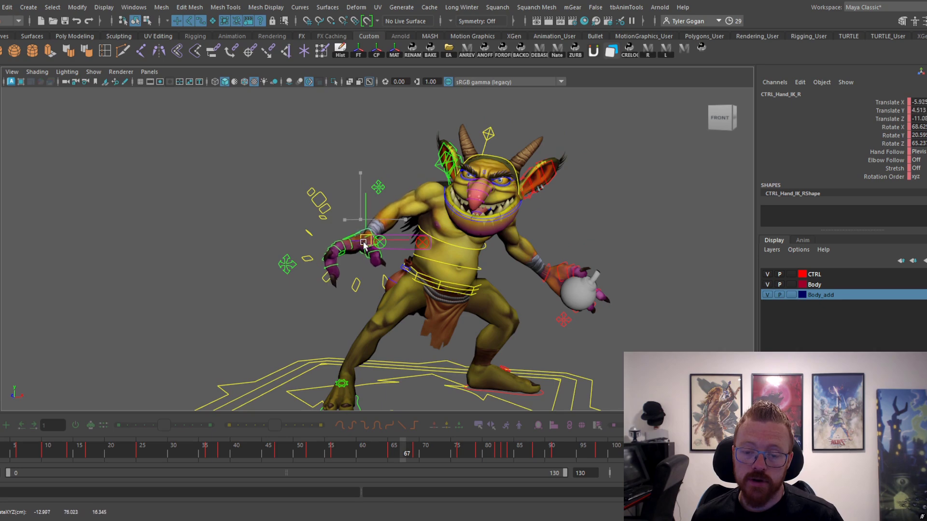
pyautogui.moveTo(358, 219); pyautogui.dragTo(363, 243)
pyautogui.moveTo(398, 454)
pyautogui.mouseDown()
pyautogui.moveTo(389, 451)
pyautogui.moveTo(414, 451)
pyautogui.moveTo(400, 454)
pyautogui.mouseUp()
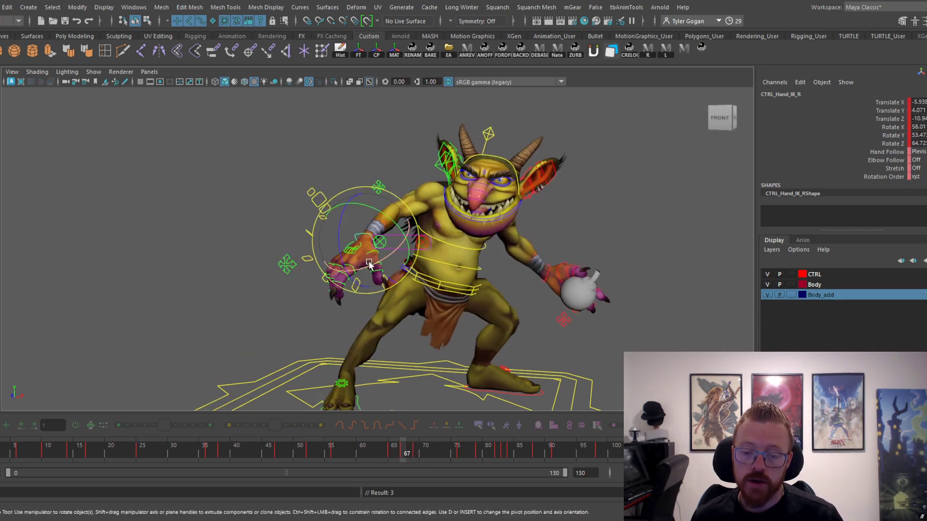
pyautogui.moveTo(359, 247); pyautogui.dragTo(369, 270)
# - Undo the trial right hand rotation at frame 73, and rotate the raised hand IK control to about 101.5 on X at frame 76
pyautogui.moveTo(392, 451); pyautogui.dragTo(440, 453)
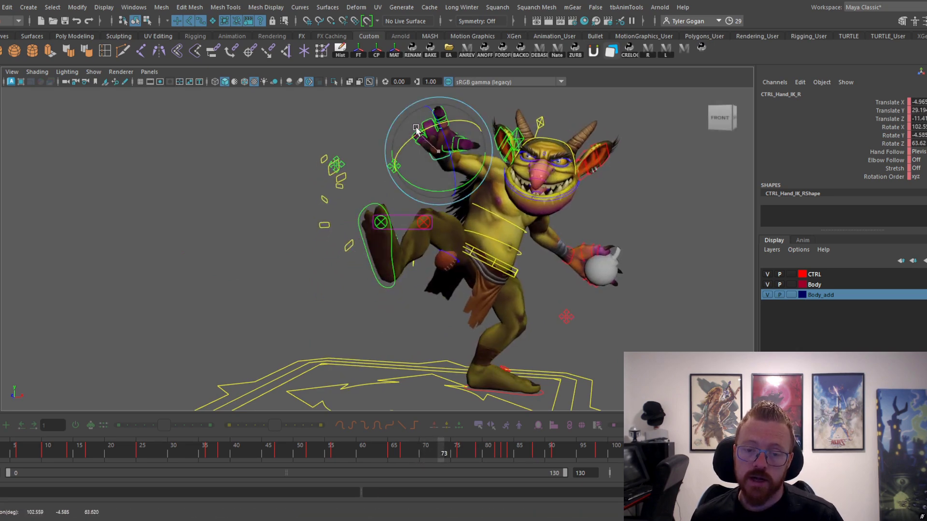
pyautogui.hotkey('ctrl', 'z')
pyautogui.click(463, 456)
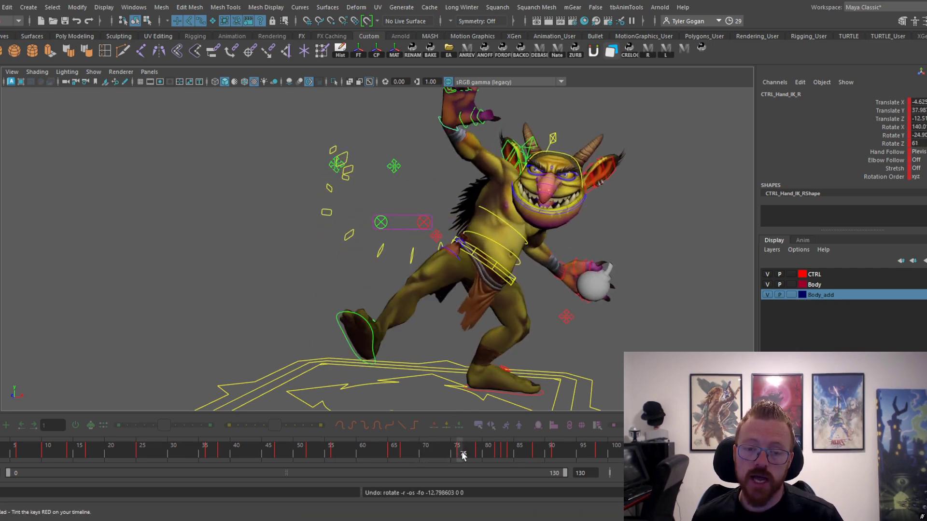
pyautogui.keyDown('alt'); pyautogui.moveTo(467, 243); pyautogui.dragTo(460, 324, button='middle'); pyautogui.keyUp('alt')
pyautogui.keyDown('alt'); pyautogui.moveTo(435, 195); pyautogui.dragTo(462, 191, button='right'); pyautogui.keyUp('alt')
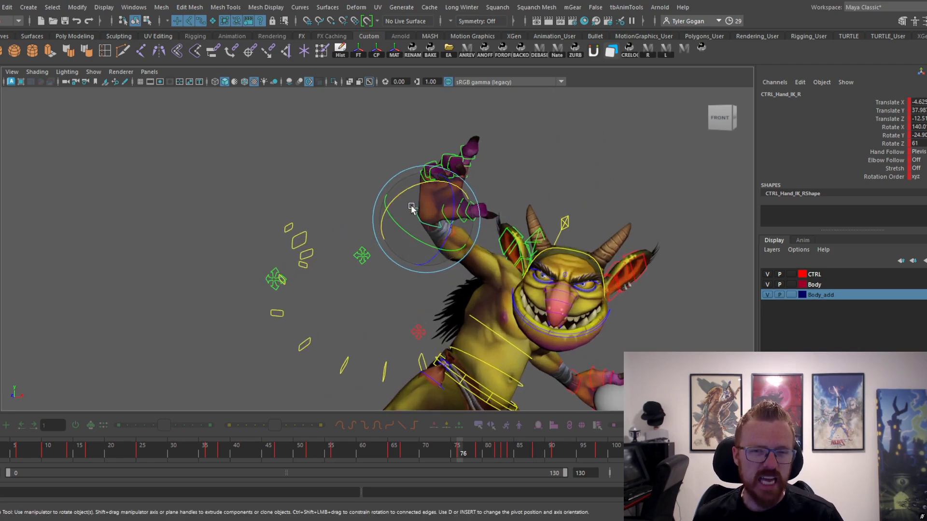
pyautogui.moveTo(420, 188); pyautogui.dragTo(391, 198)
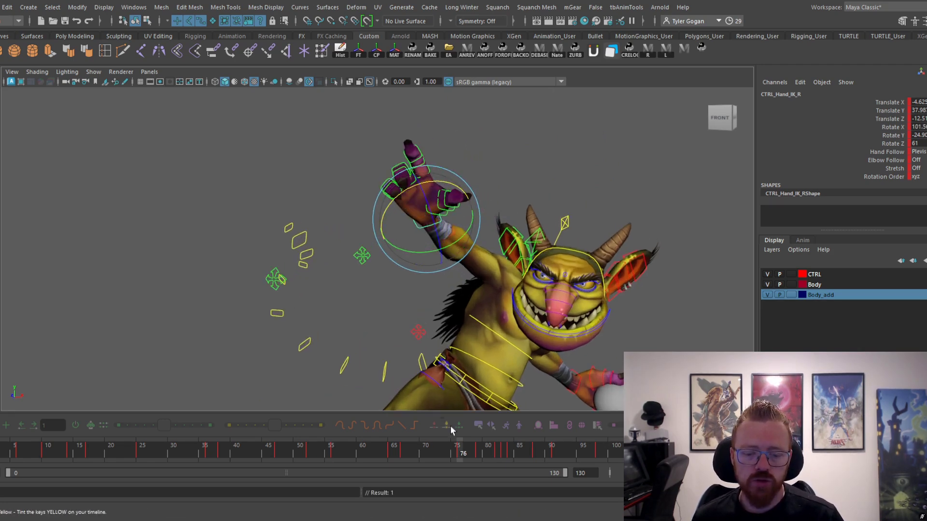
# - Adjust the right hand IK control's rotation at frame 72 and key its rotation channels
pyautogui.moveTo(451, 451)
pyautogui.mouseDown()
pyautogui.moveTo(410, 451)
pyautogui.moveTo(438, 452)
pyautogui.mouseUp()
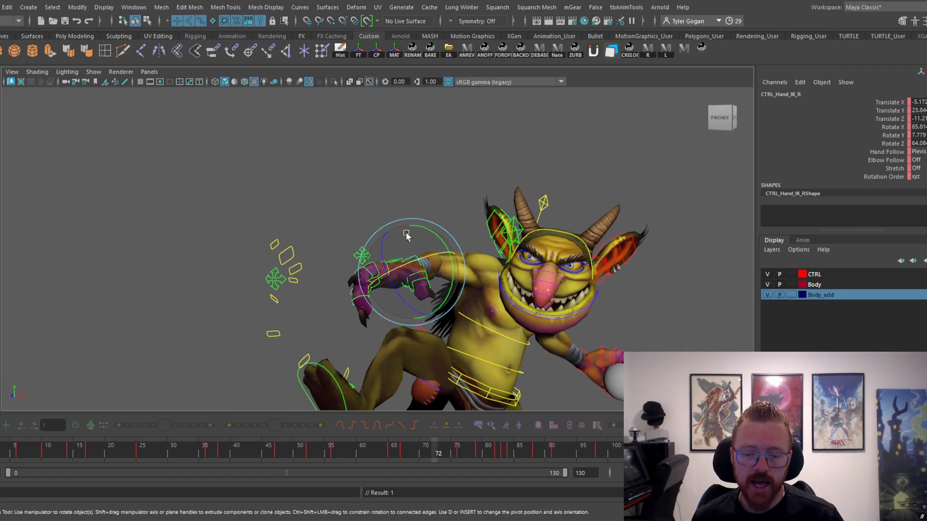
pyautogui.moveTo(388, 242); pyautogui.dragTo(386, 245)
pyautogui.hotkey('shift', 'e')
# - Refine the right hand IK control's pose at frames 76 and 78 of the upward arm swing
pyautogui.moveTo(427, 450); pyautogui.dragTo(461, 453)
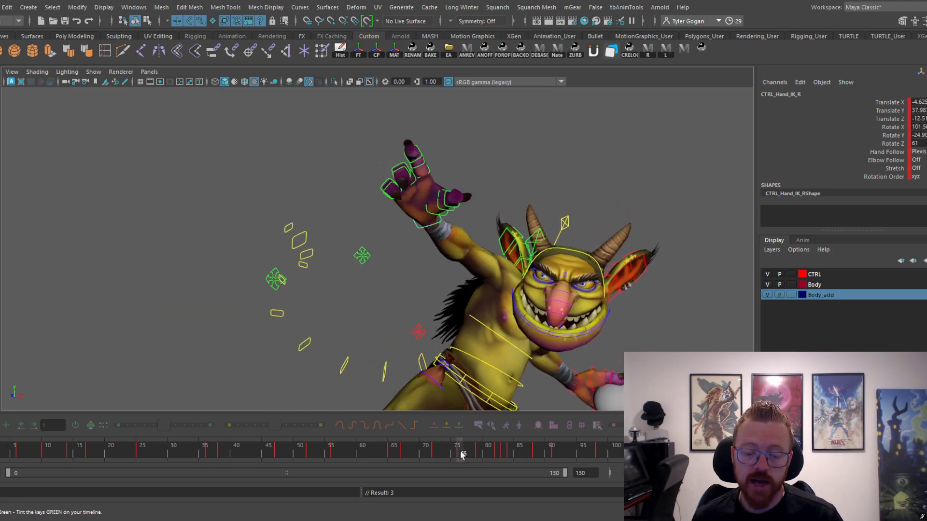
pyautogui.moveTo(398, 188); pyautogui.dragTo(482, 343)
pyautogui.moveTo(463, 452); pyautogui.dragTo(474, 452)
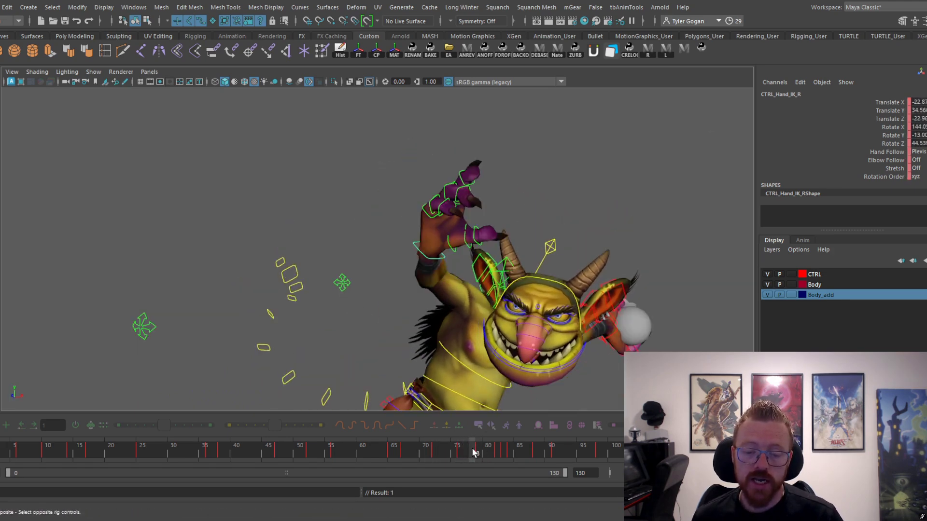
pyautogui.moveTo(423, 215); pyautogui.dragTo(401, 233)
# - Raise the right hand IK control in front of the body and rotate the wrist inward at frame 80
pyautogui.moveTo(481, 438)
pyautogui.mouseDown()
pyautogui.moveTo(473, 452)
pyautogui.moveTo(504, 450)
pyautogui.moveTo(470, 453)
pyautogui.moveTo(487, 451)
pyautogui.mouseUp()
pyautogui.keyDown('alt'); pyautogui.moveTo(454, 346); pyautogui.dragTo(447, 377); pyautogui.keyUp('alt')
pyautogui.keyDown('alt'); pyautogui.moveTo(447, 376); pyautogui.dragTo(437, 333, button='middle'); pyautogui.keyUp('alt')
pyautogui.keyDown('alt'); pyautogui.moveTo(437, 334); pyautogui.dragTo(384, 270); pyautogui.keyUp('alt')
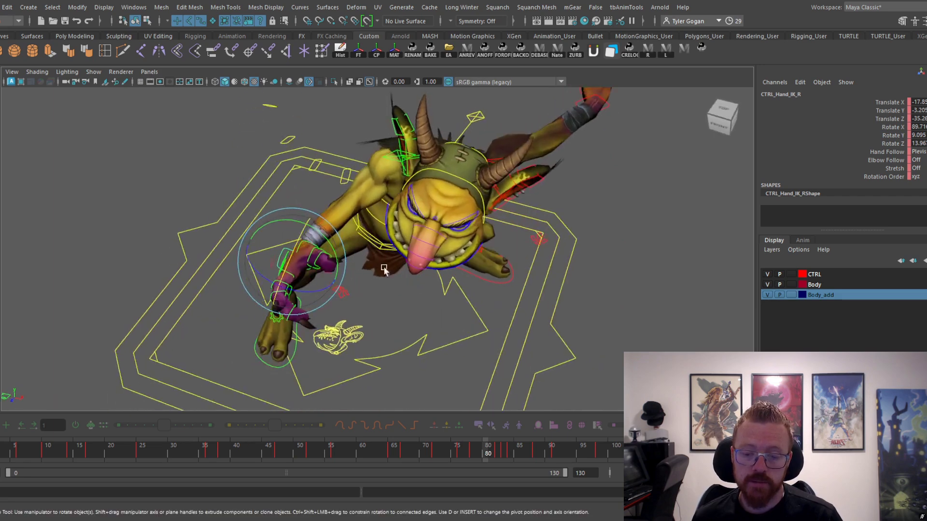
pyautogui.moveTo(293, 261); pyautogui.dragTo(359, 236)
pyautogui.press('e')
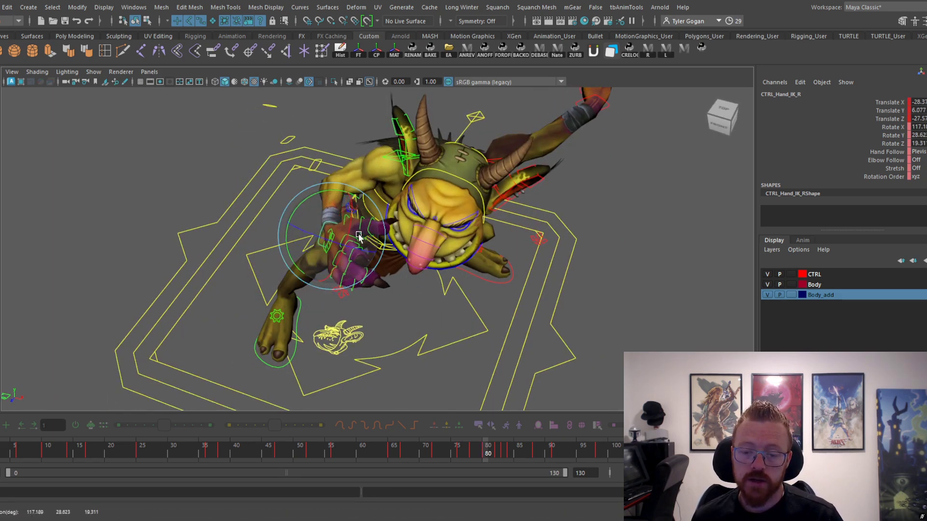
# - Scrub and play back the throw to check the right arm's swing and wrist motion
pyautogui.moveTo(447, 450); pyautogui.dragTo(430, 442)
pyautogui.keyDown('alt'); pyautogui.moveTo(424, 377); pyautogui.dragTo(399, 368); pyautogui.keyUp('alt')
pyautogui.moveTo(403, 446); pyautogui.dragTo(473, 433)
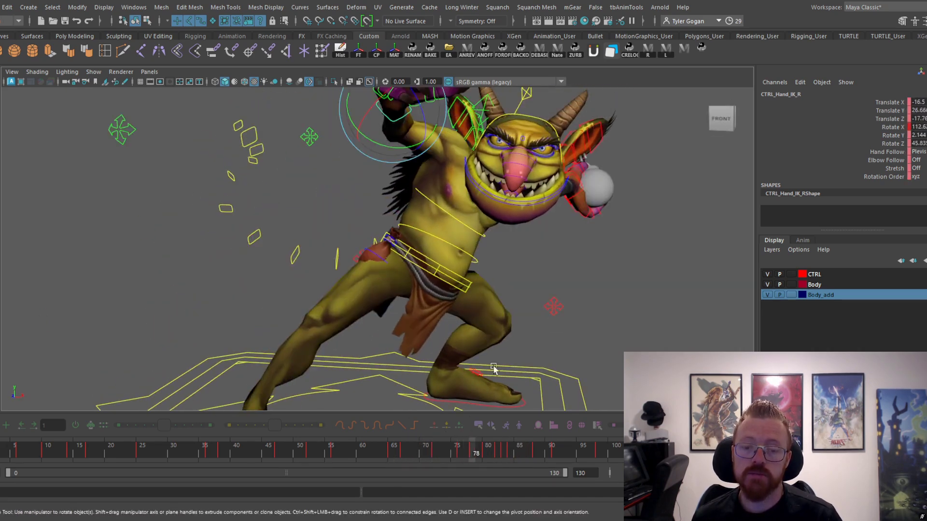
pyautogui.keyDown('alt'); pyautogui.moveTo(459, 366); pyautogui.dragTo(419, 425, button='middle'); pyautogui.keyUp('alt')
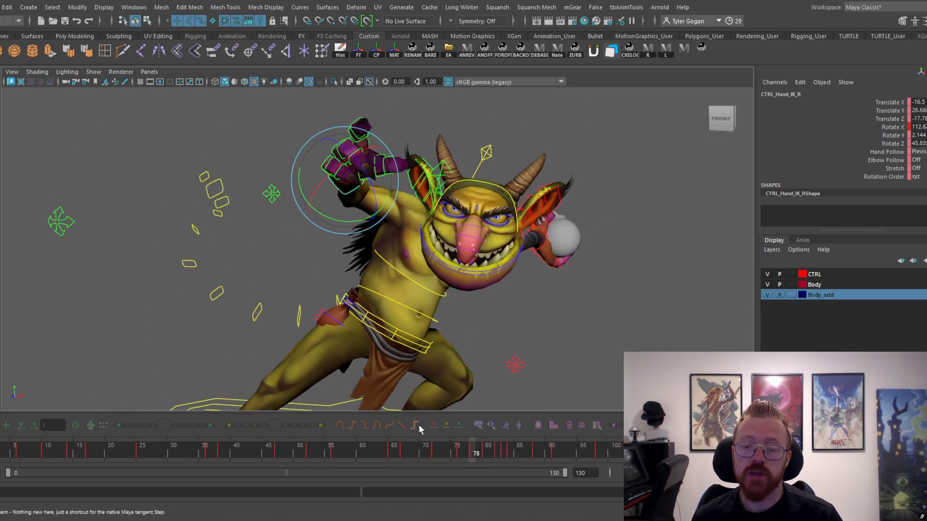
pyautogui.moveTo(425, 449); pyautogui.dragTo(496, 427)
pyautogui.hotkey('alt', 'v')
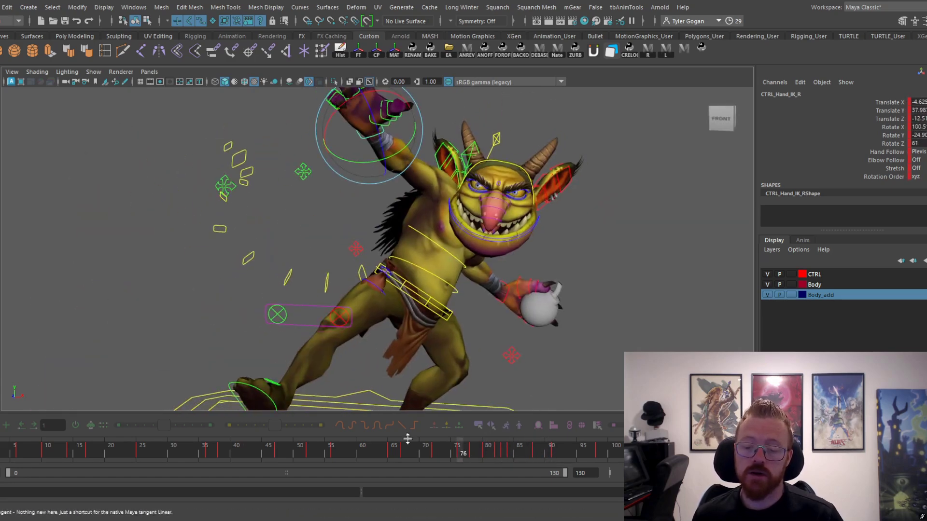
pyautogui.click(381, 449)
pyautogui.hotkey('alt', 'v')
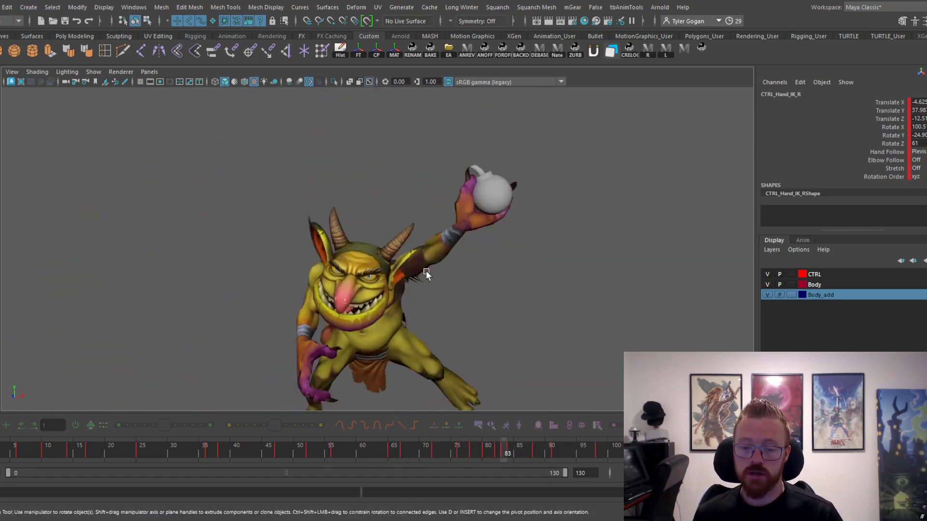
pyautogui.press('Escape')
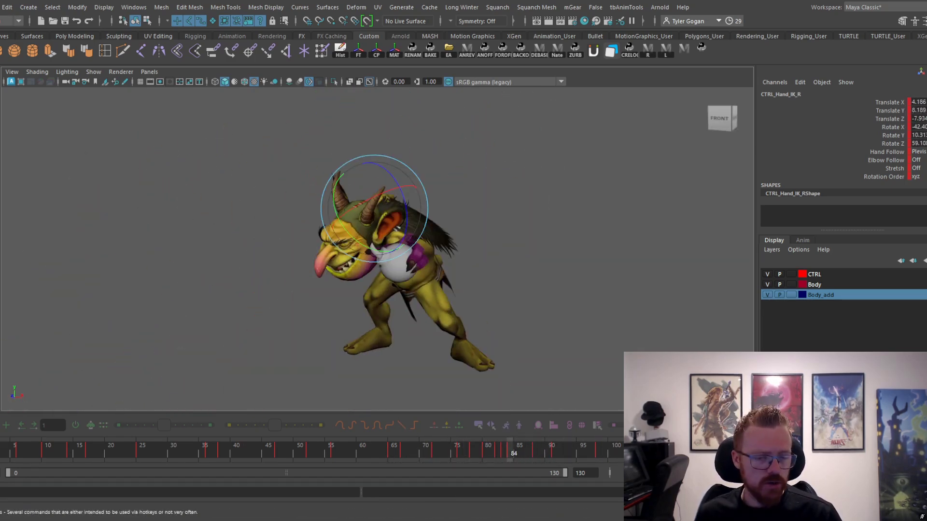
# - Show the rig controls, select the head control and rotate it at frame 67 in the wind-up
pyautogui.hotkey('alt', '1')
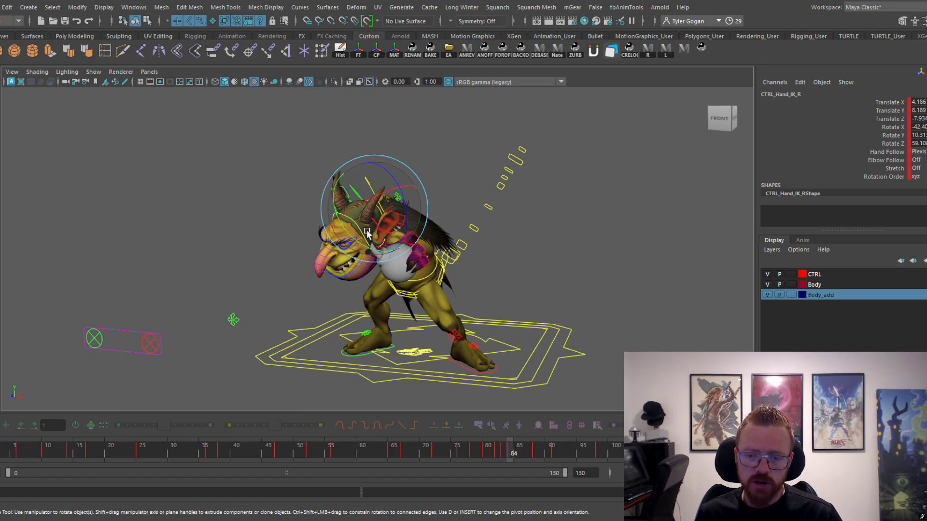
pyautogui.click(330, 224)
pyautogui.click(341, 221)
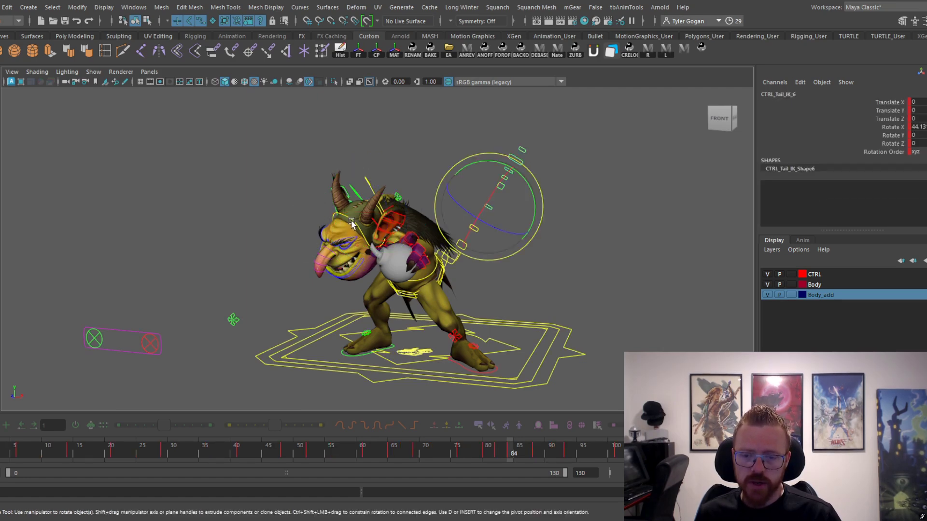
pyautogui.click(399, 226)
pyautogui.click(379, 451)
pyautogui.moveTo(317, 459); pyautogui.dragTo(400, 456)
pyautogui.press('e')
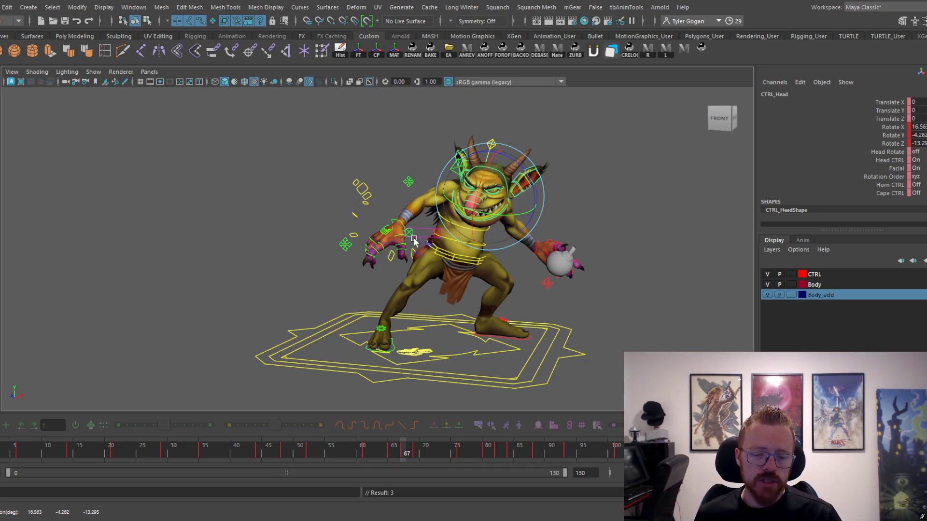
pyautogui.press('space')
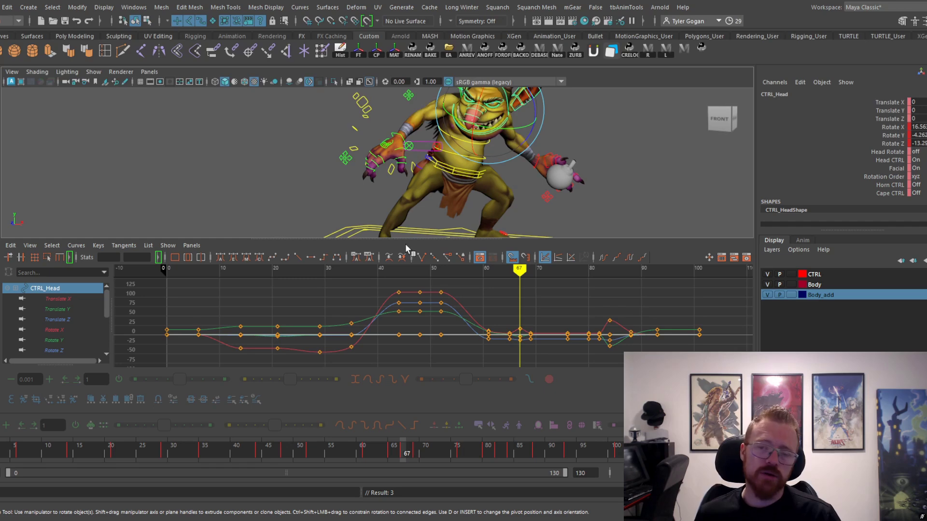
pyautogui.press('space')
# - Hide the rig controls and tilt the head control up at frame 76, adjusting its rotation again just before frame 80
pyautogui.moveTo(390, 449); pyautogui.dragTo(460, 446)
pyautogui.hotkey('alt', '1')
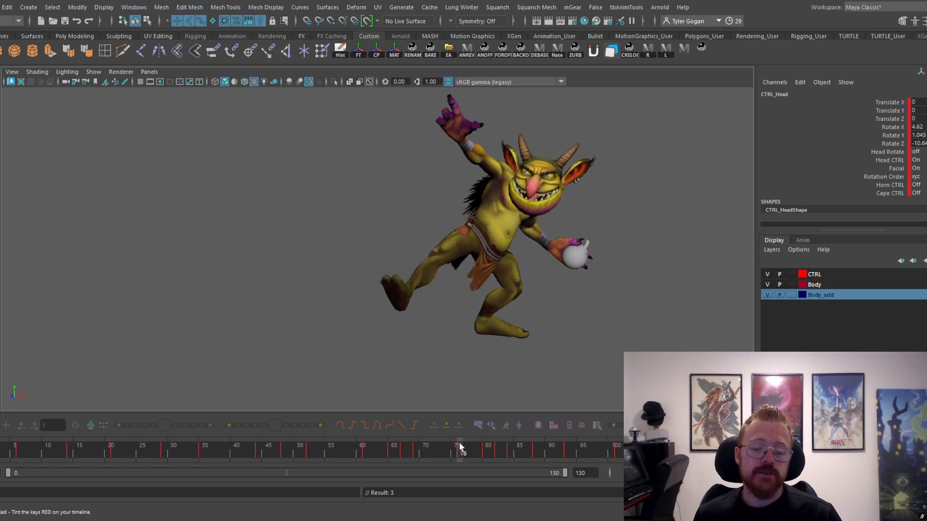
pyautogui.moveTo(525, 205); pyautogui.dragTo(528, 177)
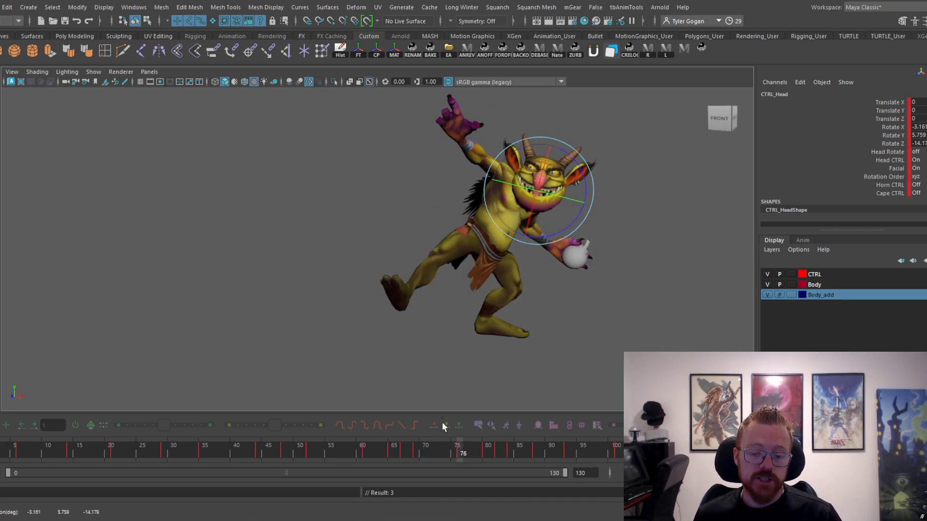
pyautogui.moveTo(435, 448); pyautogui.dragTo(478, 441)
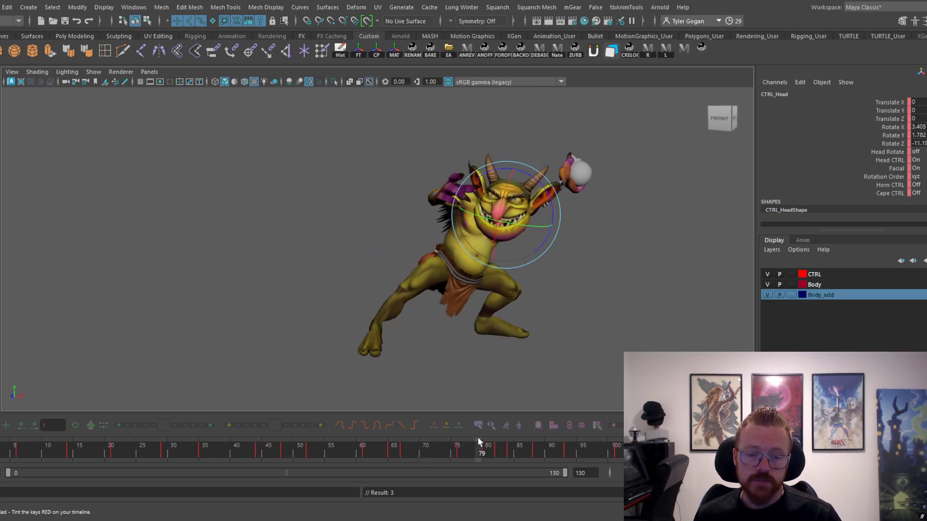
pyautogui.moveTo(518, 214); pyautogui.dragTo(506, 212)
pyautogui.moveTo(470, 450)
pyautogui.mouseDown()
pyautogui.moveTo(459, 451)
pyautogui.moveTo(487, 456)
pyautogui.mouseUp()
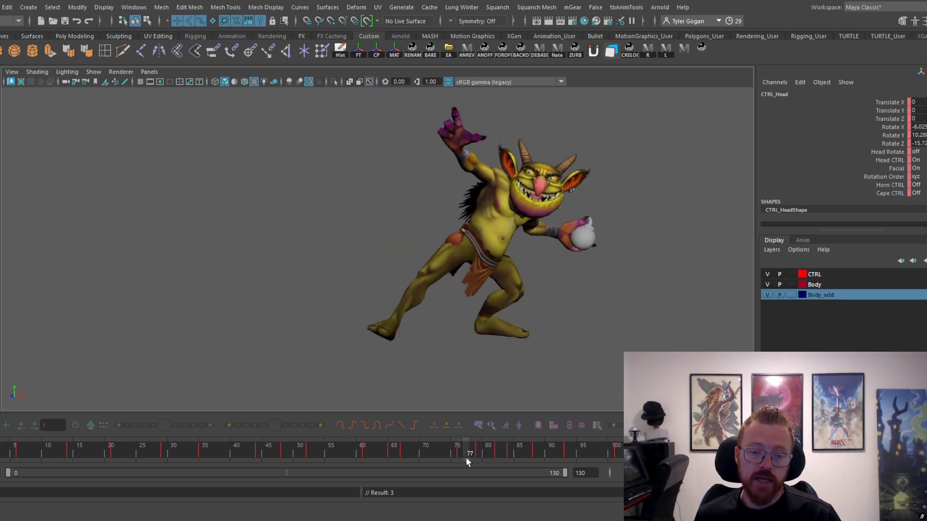
# - Scrub and play back the throw and follow-through to check the head motion around the release
pyautogui.moveTo(500, 452)
pyautogui.mouseDown()
pyautogui.moveTo(511, 445)
pyautogui.moveTo(468, 460)
pyautogui.moveTo(507, 443)
pyautogui.moveTo(474, 456)
pyautogui.moveTo(532, 423)
pyautogui.moveTo(603, 354)
pyautogui.moveTo(457, 403)
pyautogui.moveTo(507, 392)
pyautogui.moveTo(486, 411)
pyautogui.moveTo(502, 410)
pyautogui.moveTo(507, 451)
pyautogui.moveTo(499, 450)
pyautogui.moveTo(540, 427)
pyautogui.moveTo(492, 452)
pyautogui.moveTo(513, 451)
pyautogui.moveTo(503, 454)
pyautogui.moveTo(488, 453)
pyautogui.moveTo(563, 430)
pyautogui.moveTo(493, 438)
pyautogui.moveTo(583, 395)
pyautogui.mouseUp()
pyautogui.press(',')
pyautogui.press(',')
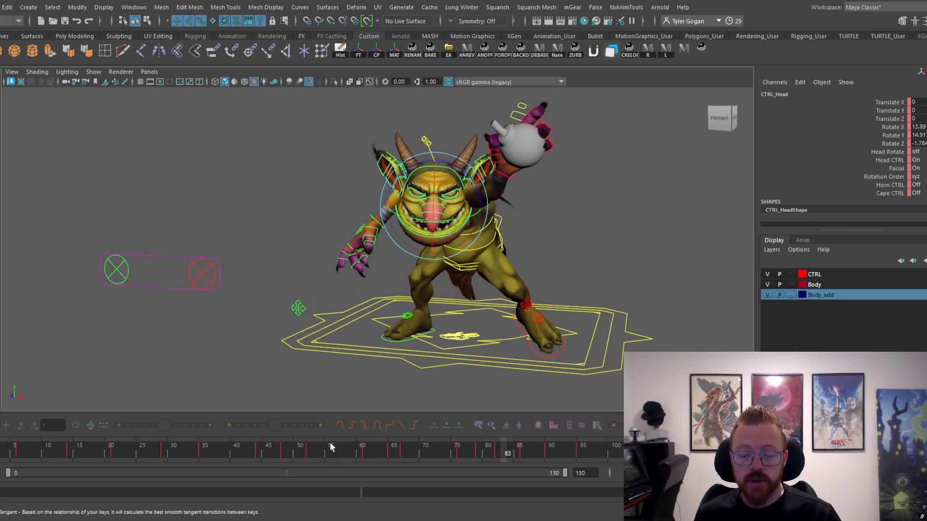
pyautogui.moveTo(331, 447); pyautogui.dragTo(306, 454)
pyautogui.hotkey('alt', 'v')
pyautogui.keyDown('alt'); pyautogui.moveTo(435, 311); pyautogui.dragTo(489, 259); pyautogui.keyUp('alt')
pyautogui.moveTo(647, 450)
pyautogui.mouseDown()
pyautogui.moveTo(321, 454)
pyautogui.moveTo(66, 439)
pyautogui.moveTo(432, 410)
pyautogui.moveTo(523, 387)
pyautogui.mouseUp()
# - Select the left foot IK control and examine its lift-off around frames 78 to 82 from the side
pyautogui.click(494, 262)
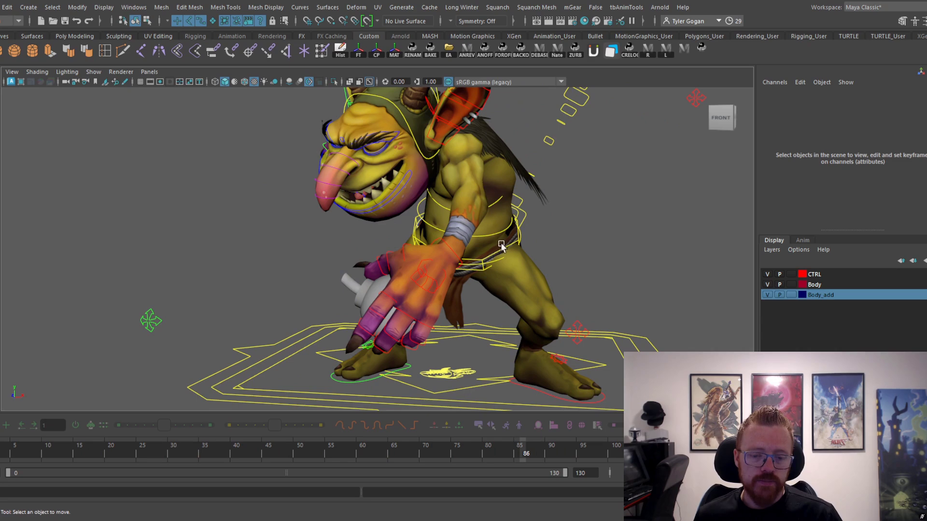
pyautogui.press('w')
pyautogui.moveTo(300, 444)
pyautogui.mouseDown()
pyautogui.moveTo(374, 447)
pyautogui.moveTo(351, 460)
pyautogui.moveTo(477, 438)
pyautogui.moveTo(518, 421)
pyautogui.moveTo(478, 436)
pyautogui.moveTo(494, 433)
pyautogui.mouseUp()
pyautogui.click(563, 344)
pyautogui.keyDown('alt'); pyautogui.moveTo(573, 357); pyautogui.dragTo(542, 369); pyautogui.keyUp('alt')
pyautogui.moveTo(473, 452)
pyautogui.mouseDown()
pyautogui.moveTo(518, 446)
pyautogui.moveTo(482, 463)
pyautogui.moveTo(497, 463)
pyautogui.mouseUp()
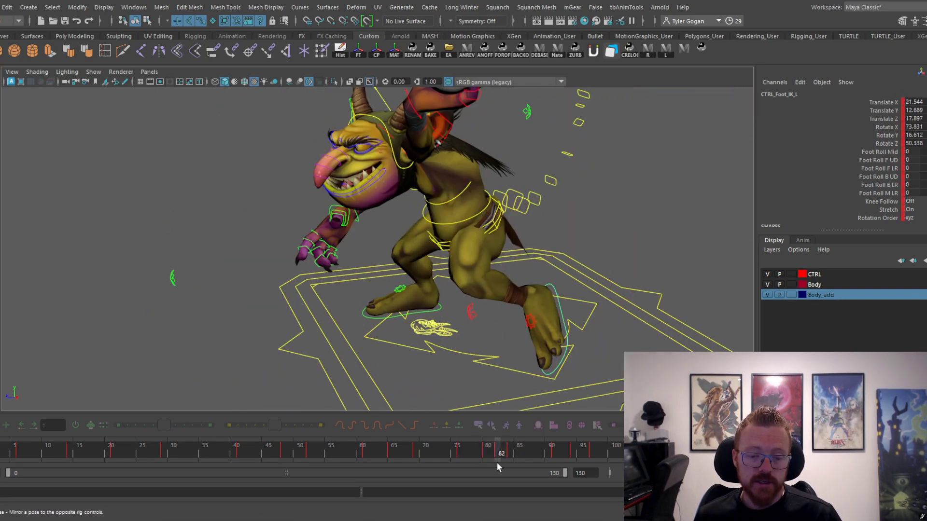
pyautogui.keyDown('alt'); pyautogui.moveTo(548, 348); pyautogui.dragTo(601, 316); pyautogui.keyUp('alt')
pyautogui.moveTo(500, 453)
pyautogui.mouseDown()
pyautogui.moveTo(469, 455)
pyautogui.moveTo(539, 455)
pyautogui.moveTo(474, 465)
pyautogui.moveTo(491, 458)
pyautogui.mouseUp()
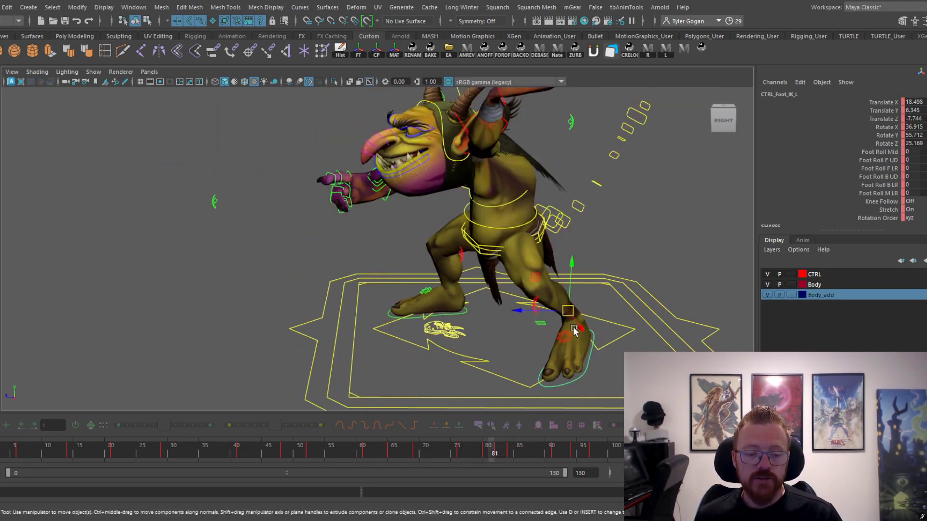
pyautogui.keyDown('alt'); pyautogui.moveTo(573, 326); pyautogui.dragTo(572, 315); pyautogui.keyUp('alt')
pyautogui.moveTo(479, 453); pyautogui.dragTo(490, 453)
pyautogui.press('w')
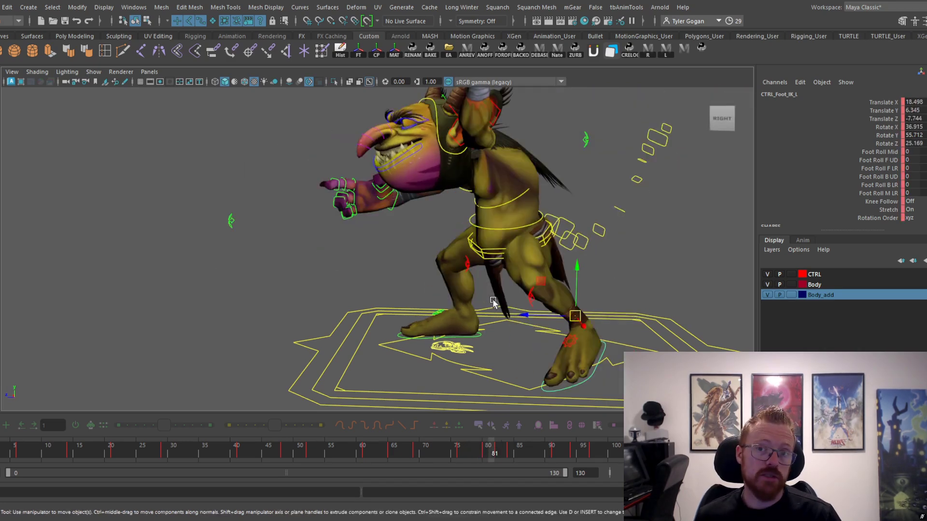
# - Delay the left foot's lift-off keys so the foot stays planted through frame 83
pyautogui.keyDown('alt'); pyautogui.moveTo(507, 373); pyautogui.dragTo(562, 359); pyautogui.keyUp('alt')
pyautogui.moveTo(507, 449)
pyautogui.mouseDown()
pyautogui.moveTo(468, 454)
pyautogui.moveTo(504, 449)
pyautogui.mouseUp()
pyautogui.keyDown('alt'); pyautogui.moveTo(524, 381); pyautogui.dragTo(468, 381); pyautogui.keyUp('alt')
pyautogui.click(475, 449)
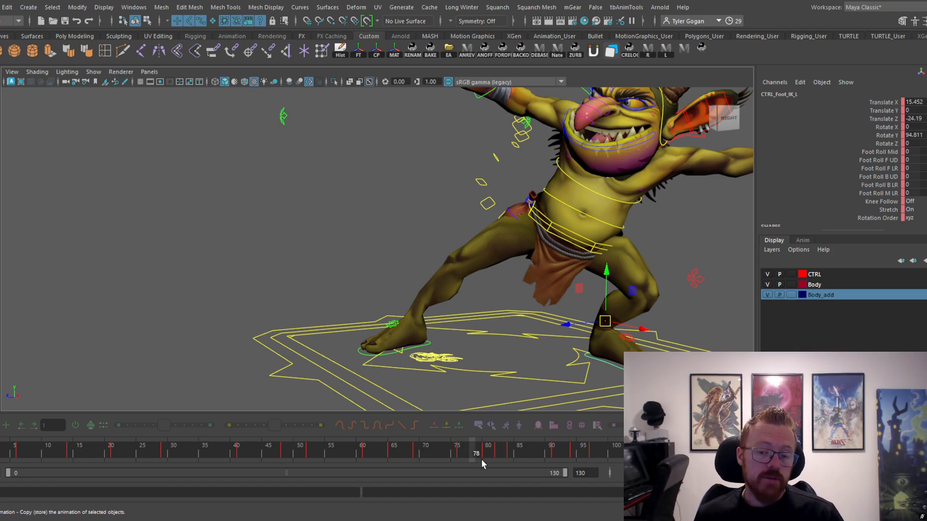
pyautogui.moveTo(486, 459)
pyautogui.mouseDown()
pyautogui.moveTo(510, 447)
pyautogui.moveTo(480, 459)
pyautogui.moveTo(508, 457)
pyautogui.moveTo(491, 454)
pyautogui.mouseUp()
pyautogui.keyDown('alt'); pyautogui.moveTo(555, 365); pyautogui.dragTo(524, 382); pyautogui.keyUp('alt')
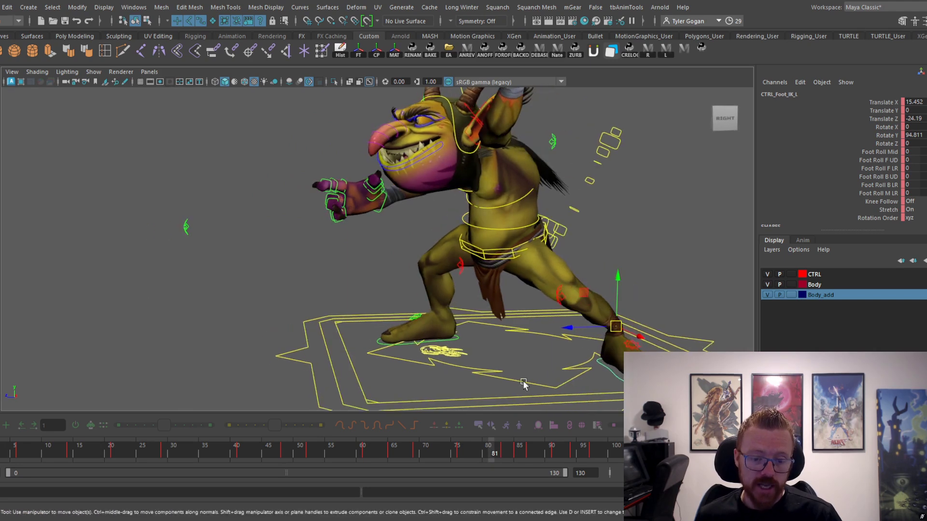
pyautogui.moveTo(493, 457); pyautogui.dragTo(501, 457)
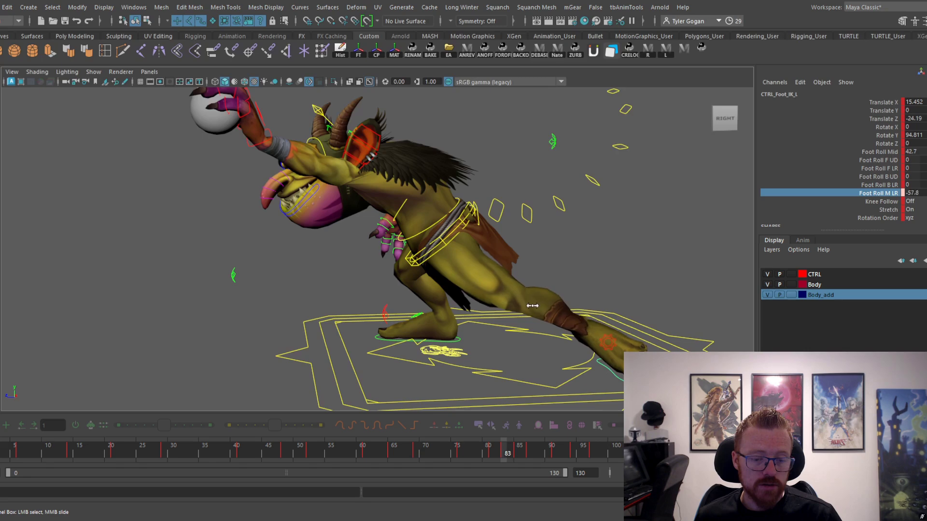
# - Roll the planted left foot at frame 83 with Foot Roll Mid at 42.7 and Foot Roll M LR at -58.5
pyautogui.moveTo(504, 450)
pyautogui.mouseDown()
pyautogui.moveTo(482, 453)
pyautogui.moveTo(520, 456)
pyautogui.moveTo(503, 458)
pyautogui.mouseUp()
pyautogui.keyDown('alt'); pyautogui.moveTo(563, 349); pyautogui.dragTo(616, 302); pyautogui.keyUp('alt')
pyautogui.click(614, 359)
pyautogui.hotkey('ctrl', 'z')
pyautogui.hotkey('ctrl', 'z')
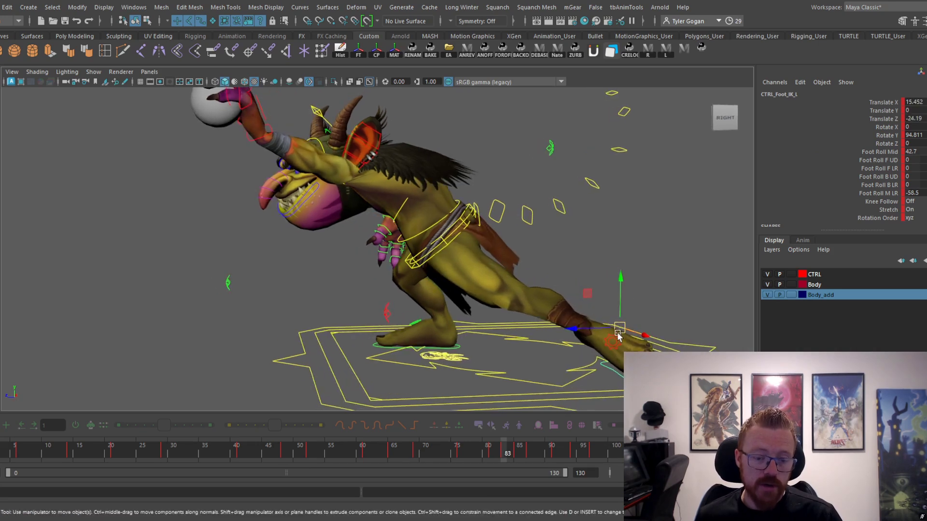
# - Try a Foot Roll F UD value of 13.2 and a raised, forward left foot position at frame 83
pyautogui.keyDown('alt'); pyautogui.moveTo(616, 359); pyautogui.dragTo(588, 320); pyautogui.keyUp('alt')
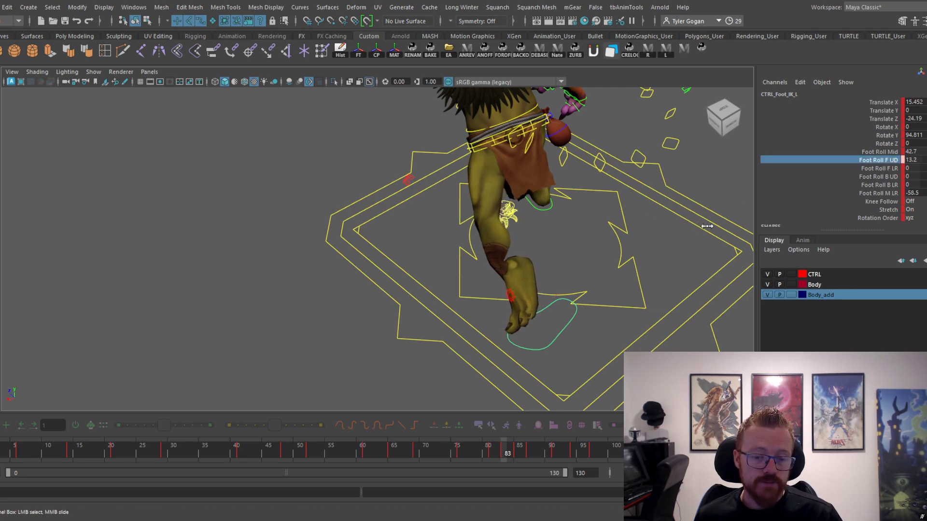
pyautogui.keyDown('alt'); pyautogui.moveTo(652, 232); pyautogui.dragTo(626, 280); pyautogui.keyUp('alt')
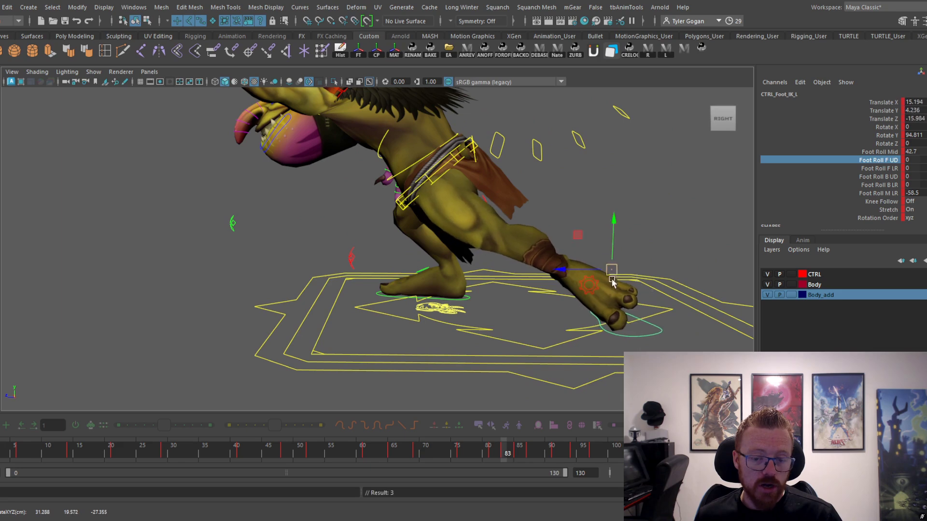
pyautogui.hotkey('ctrl', 'z')
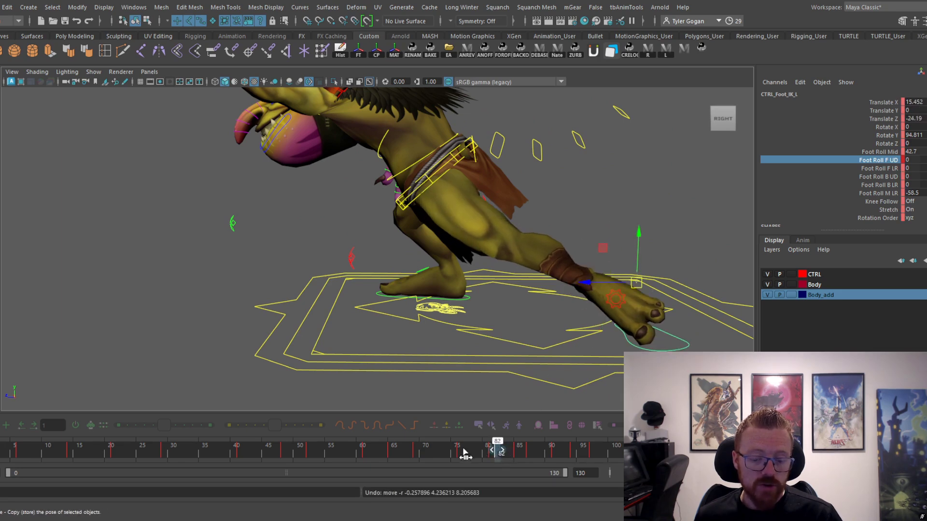
# - Raise, advance and rotate the left foot at frame 84 with Translate Y 9.52, Translate Z 10.444 and Rotate X 108.768
pyautogui.moveTo(464, 454)
pyautogui.mouseDown()
pyautogui.moveTo(526, 451)
pyautogui.moveTo(508, 454)
pyautogui.mouseUp()
pyautogui.press('e')
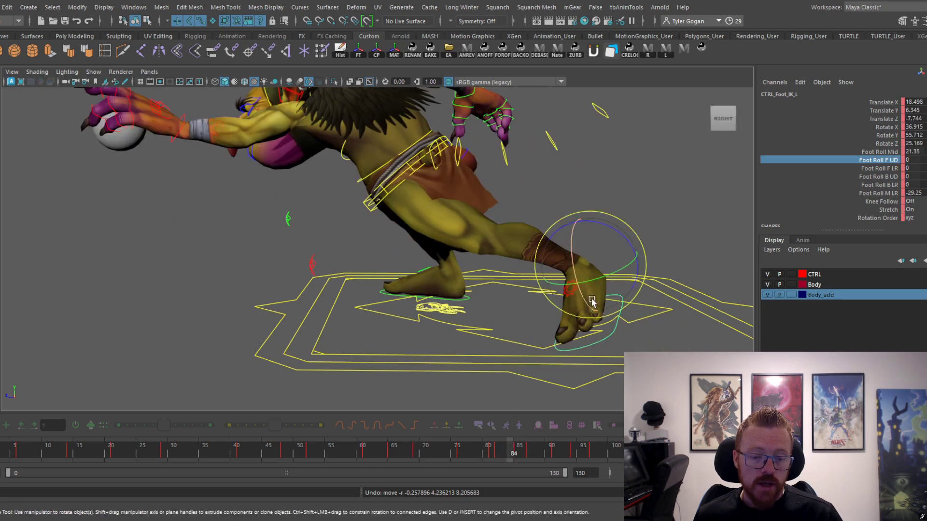
pyautogui.moveTo(592, 301); pyautogui.dragTo(606, 315)
pyautogui.press('w')
pyautogui.moveTo(590, 267); pyautogui.dragTo(544, 264)
pyautogui.moveTo(483, 451); pyautogui.dragTo(512, 457)
pyautogui.press('e')
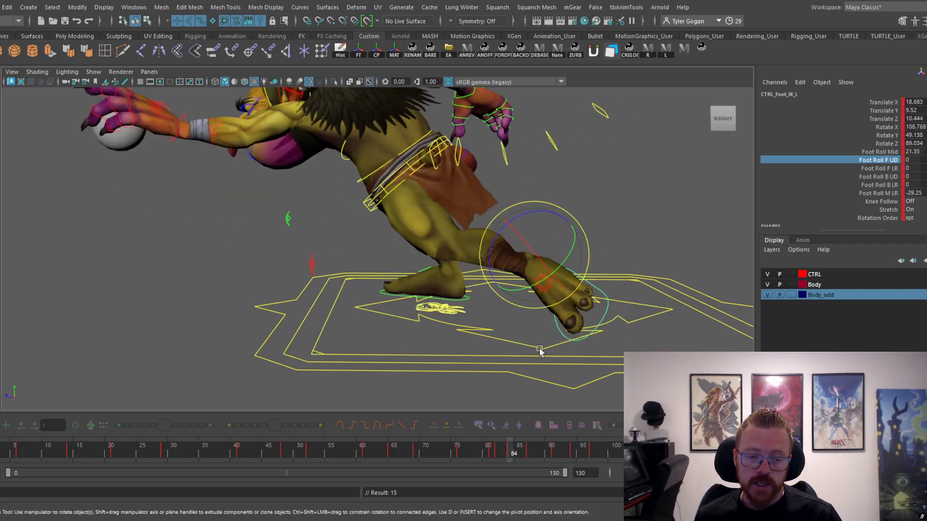
# - Move the left foot further forward to about Translate Z 33.212 at frame 84 and reposition the left knee control to suit
pyautogui.keyDown('alt'); pyautogui.moveTo(540, 351); pyautogui.dragTo(534, 313); pyautogui.keyUp('alt')
pyautogui.moveTo(525, 257); pyautogui.dragTo(442, 271)
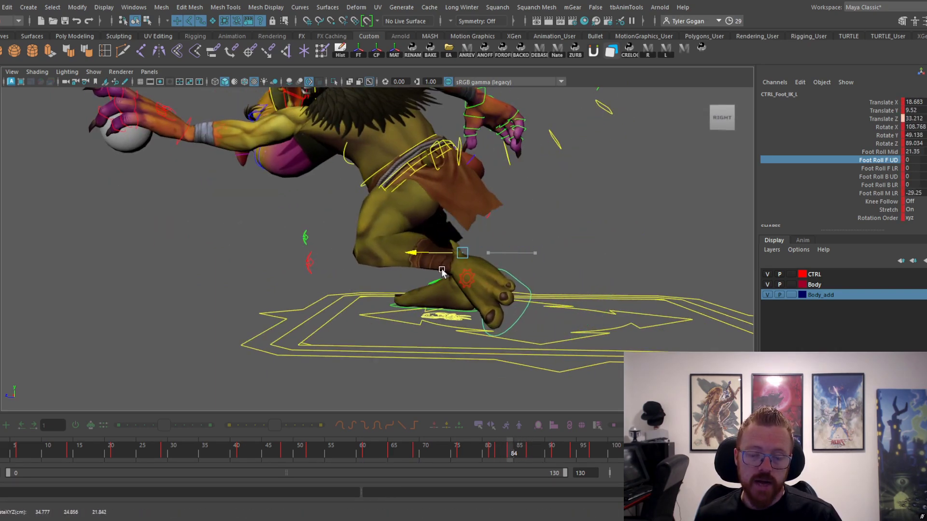
pyautogui.click(311, 266)
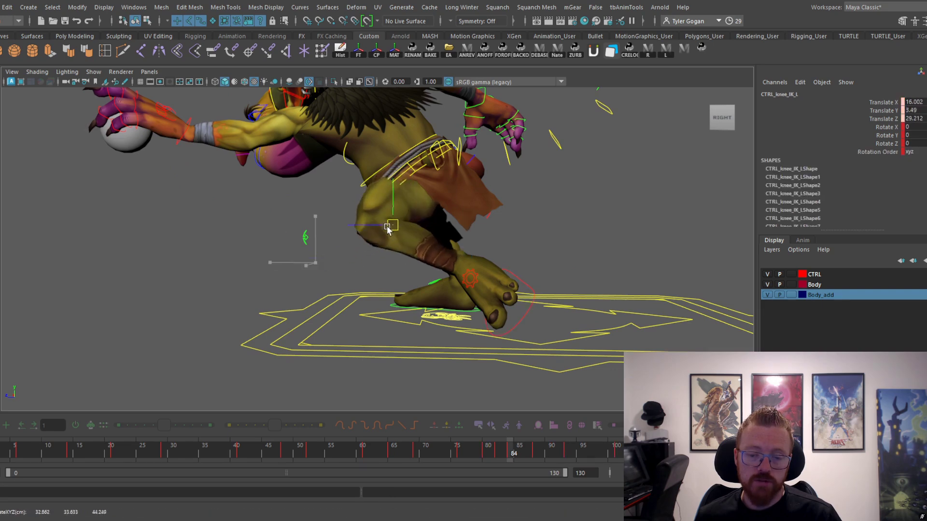
pyautogui.moveTo(517, 452)
pyautogui.mouseDown()
pyautogui.moveTo(479, 456)
pyautogui.moveTo(588, 451)
pyautogui.moveTo(464, 454)
pyautogui.moveTo(511, 460)
pyautogui.moveTo(500, 457)
pyautogui.moveTo(511, 444)
pyautogui.mouseUp()
# - Lower the pelvis's Translate Z key at frame 84 to 29.938 to smooth the forward travel curve
pyautogui.click(569, 248)
pyautogui.click(441, 255)
pyautogui.hotkey('ctrl', 'z')
pyautogui.press('space')
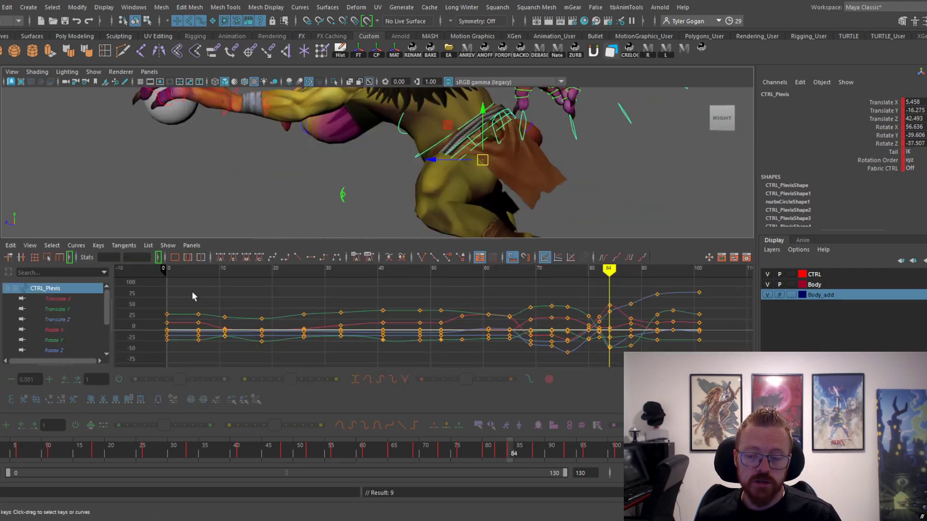
pyautogui.click(62, 320)
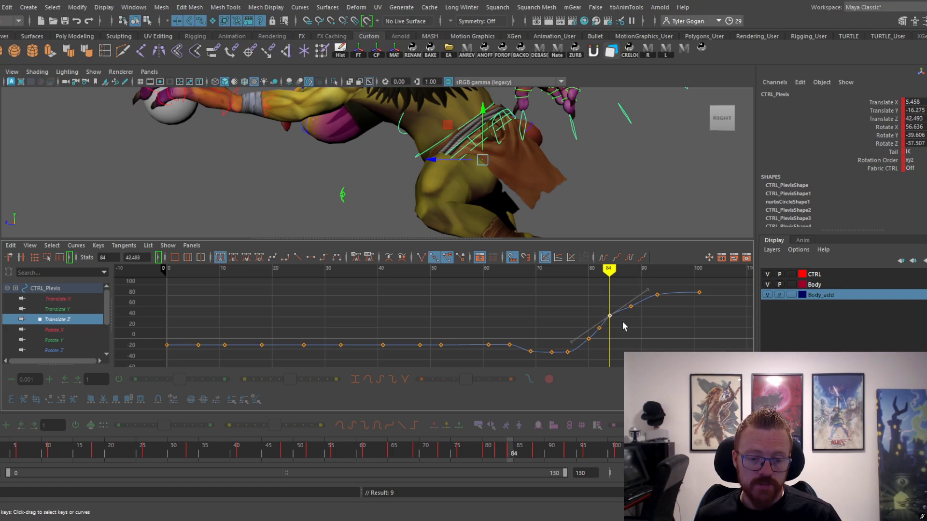
pyautogui.moveTo(623, 327); pyautogui.dragTo(610, 340, button='middle')
pyautogui.hotkey('ctrl', 'z')
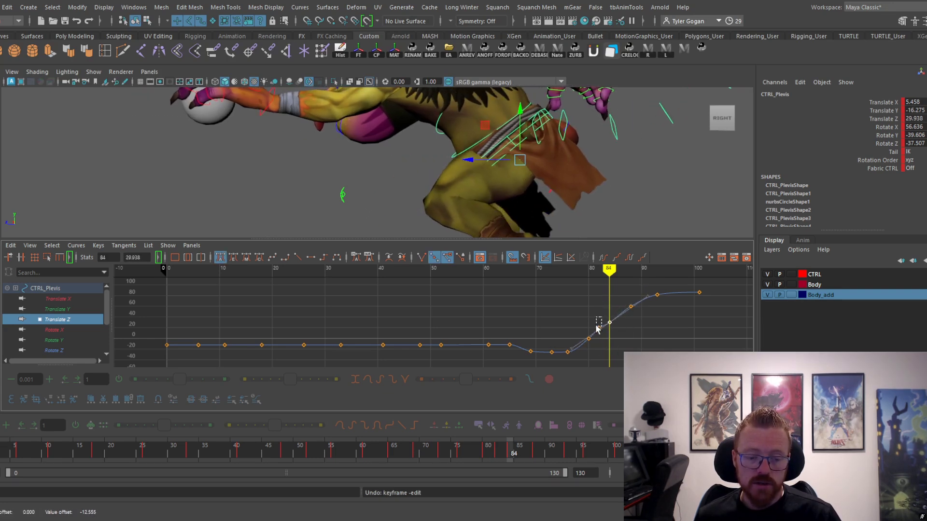
pyautogui.press('space')
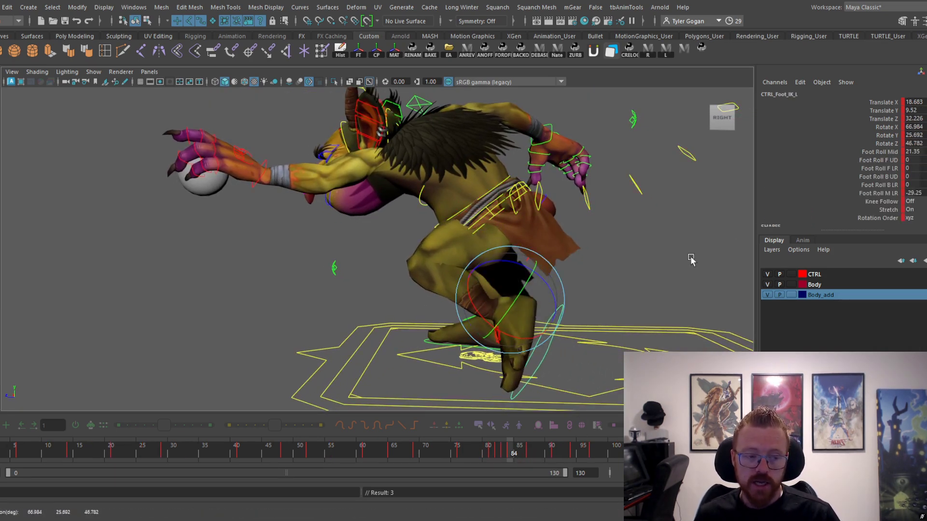
# - Zero Foot Roll Mid and Foot Roll M LR on the left foot at frame 84, and re-angle and nudge the foot forward
pyautogui.hotkey('ctrl', 'z')
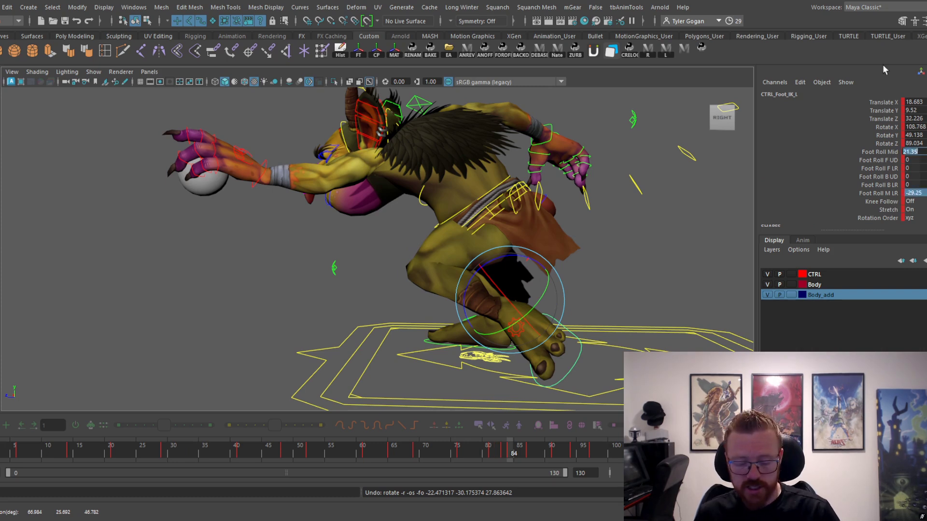
pyautogui.write('0')
pyautogui.press('Return')
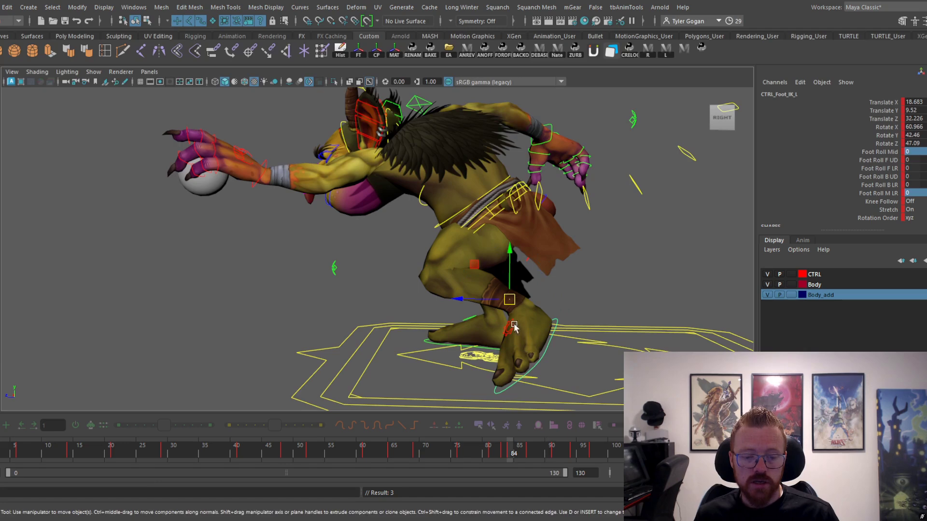
pyautogui.moveTo(505, 301); pyautogui.dragTo(495, 300)
pyautogui.moveTo(511, 452); pyautogui.dragTo(488, 425)
# - Play back the throw from the side and front to check the left foot's push-off and the overall motion
pyautogui.hotkey('alt', 'v')
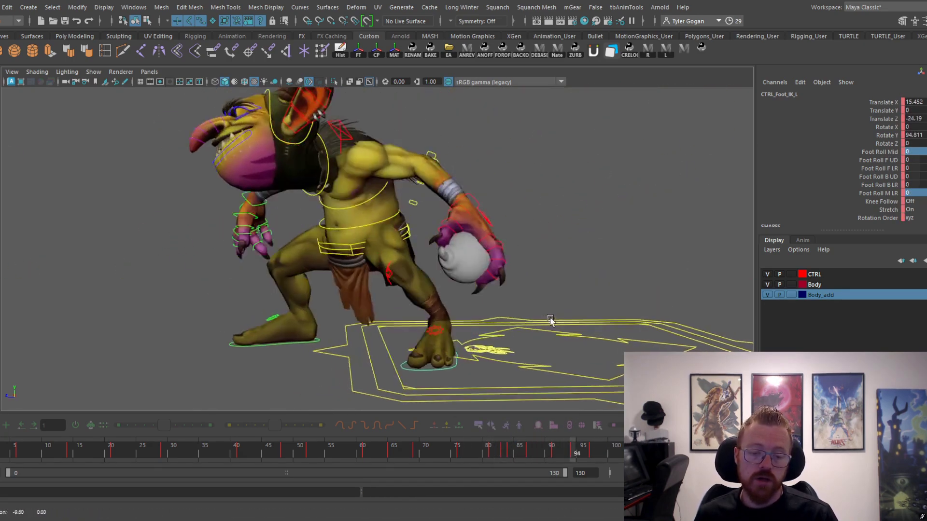
pyautogui.click(478, 454)
pyautogui.hotkey('alt', 'v')
pyautogui.keyDown('alt'); pyautogui.moveTo(458, 305); pyautogui.dragTo(560, 286); pyautogui.keyUp('alt')
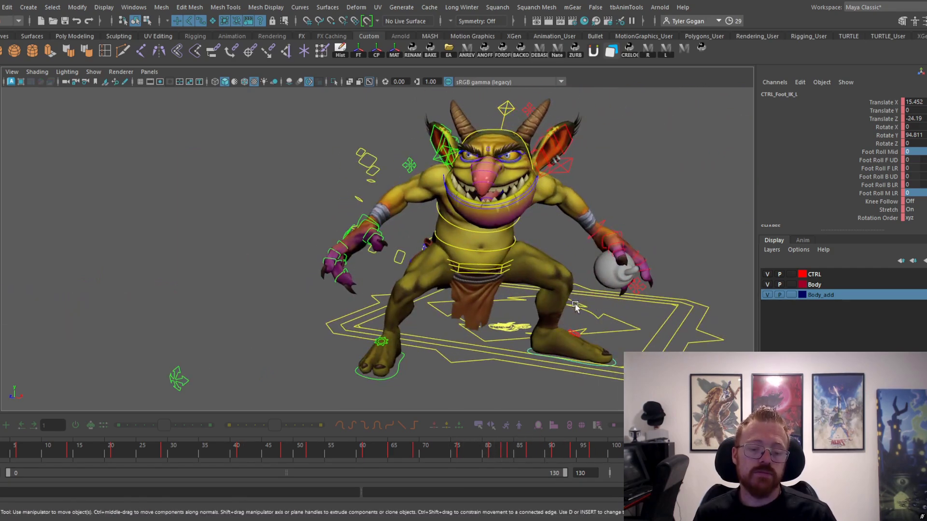
pyautogui.hotkey('alt', '1')
pyautogui.keyDown('alt'); pyautogui.moveTo(577, 306); pyautogui.dragTo(598, 289, button='right'); pyautogui.keyUp('alt')
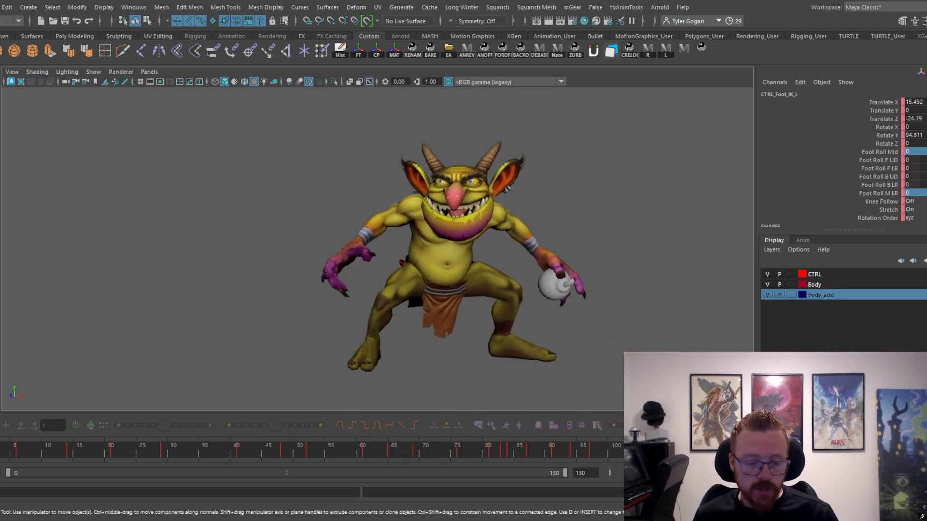
pyautogui.press('Escape')
# - Shift the pelvis sideways with Translate X -3.872 at frame 19, and offset it the opposite way around frame 48
pyautogui.keyDown('alt'); pyautogui.moveTo(535, 276); pyautogui.dragTo(633, 269, button='right'); pyautogui.keyUp('alt')
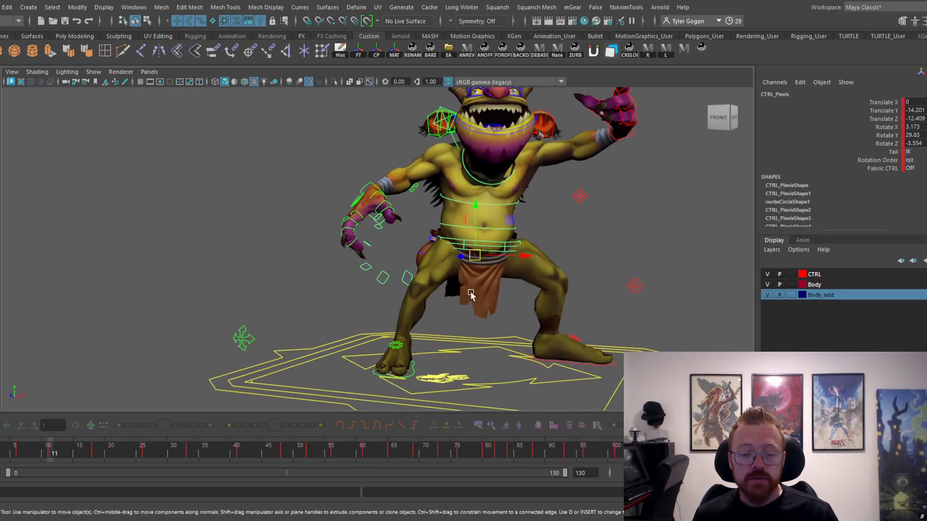
pyautogui.moveTo(202, 448); pyautogui.dragTo(100, 462)
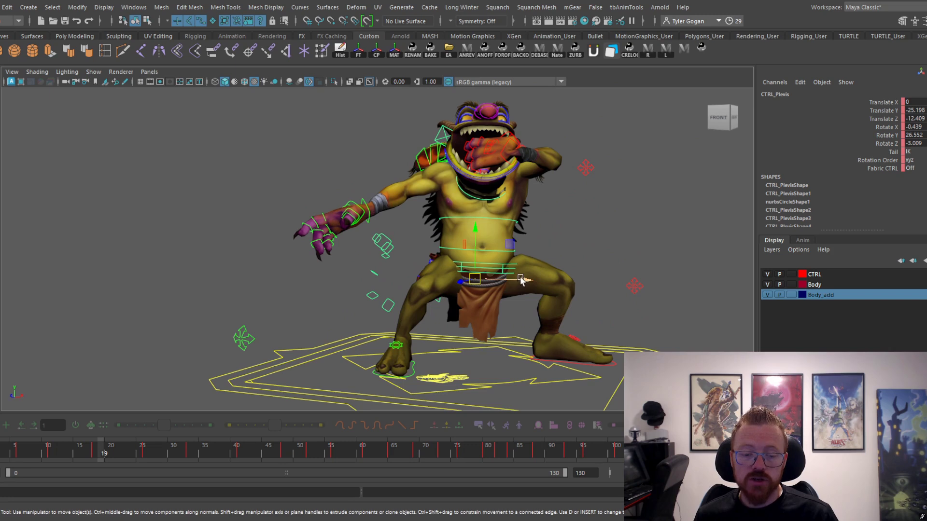
pyautogui.moveTo(521, 279)
pyautogui.mouseDown()
pyautogui.moveTo(528, 273)
pyautogui.moveTo(519, 283)
pyautogui.mouseUp()
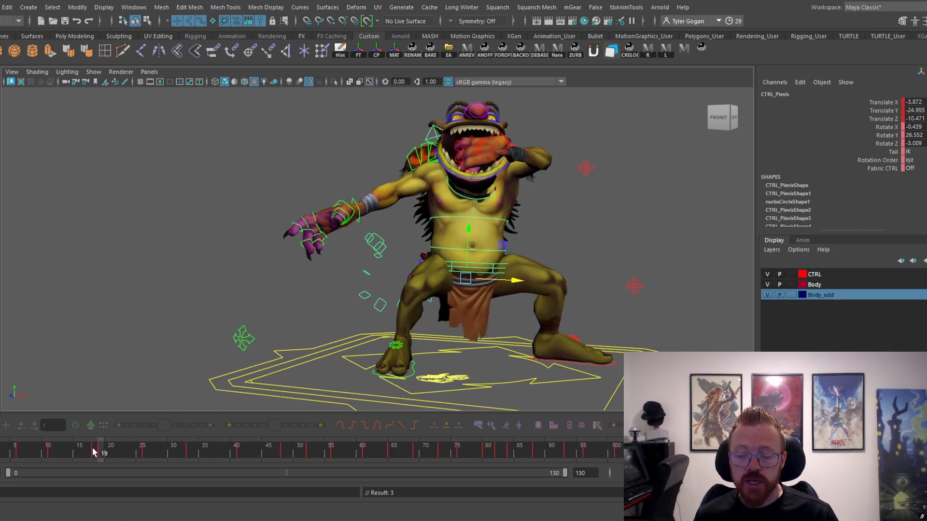
pyautogui.moveTo(94, 455); pyautogui.dragTo(48, 453)
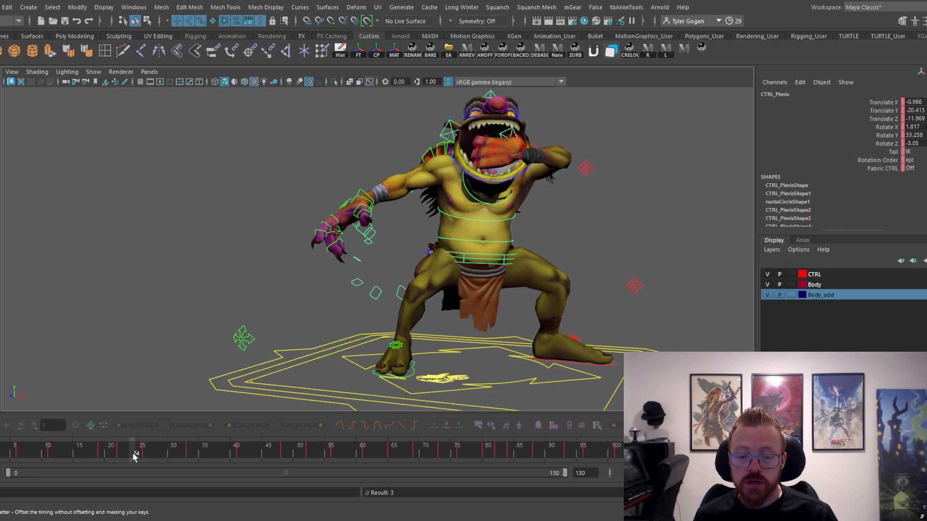
pyautogui.press('w')
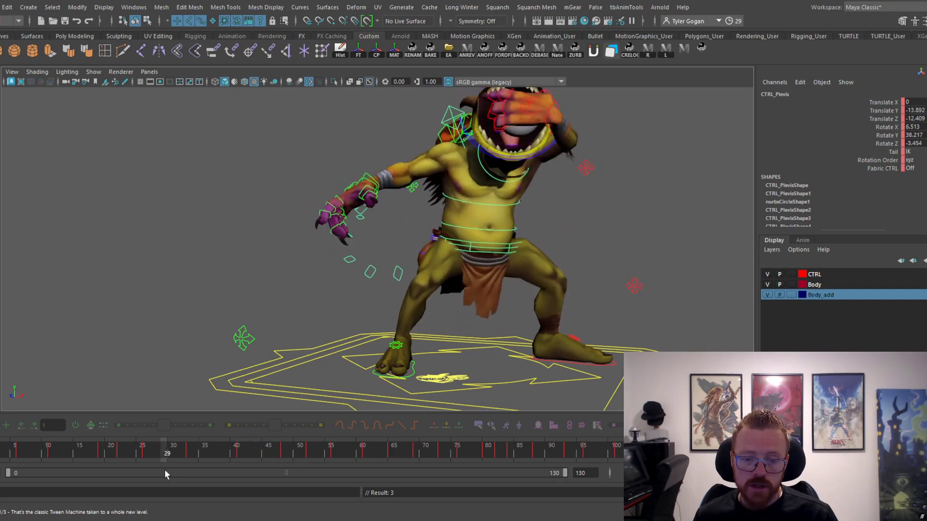
pyautogui.moveTo(216, 471); pyautogui.dragTo(288, 459)
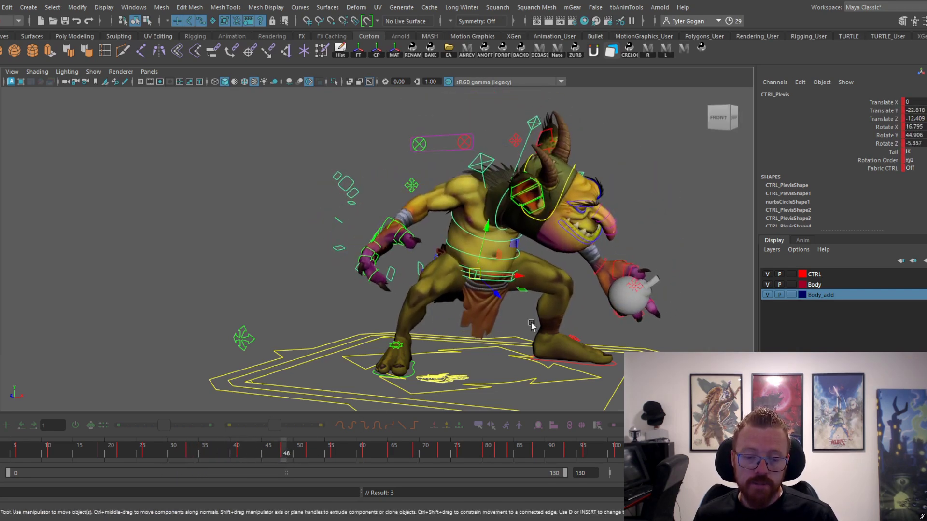
pyautogui.moveTo(269, 470); pyautogui.dragTo(303, 454)
# - Raise the pelvis's Translate X keys at frames 52, 61 and 65 by 4.179, and key it at 2.141 on frame 57
pyautogui.press('space')
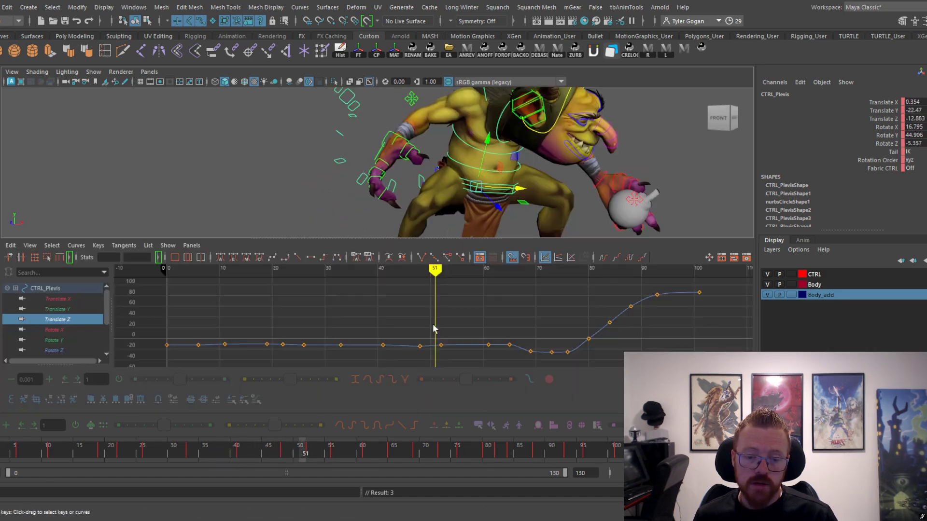
pyautogui.click(68, 299)
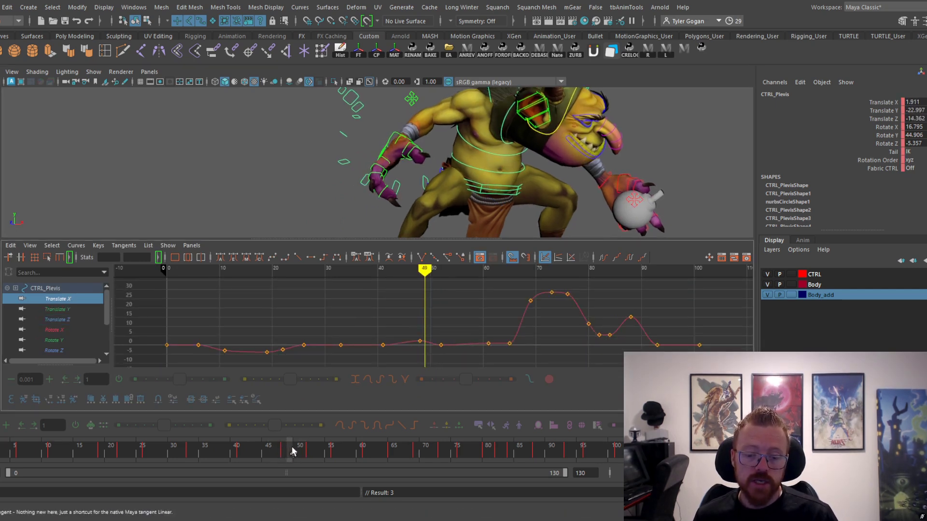
pyautogui.moveTo(285, 453); pyautogui.dragTo(303, 454)
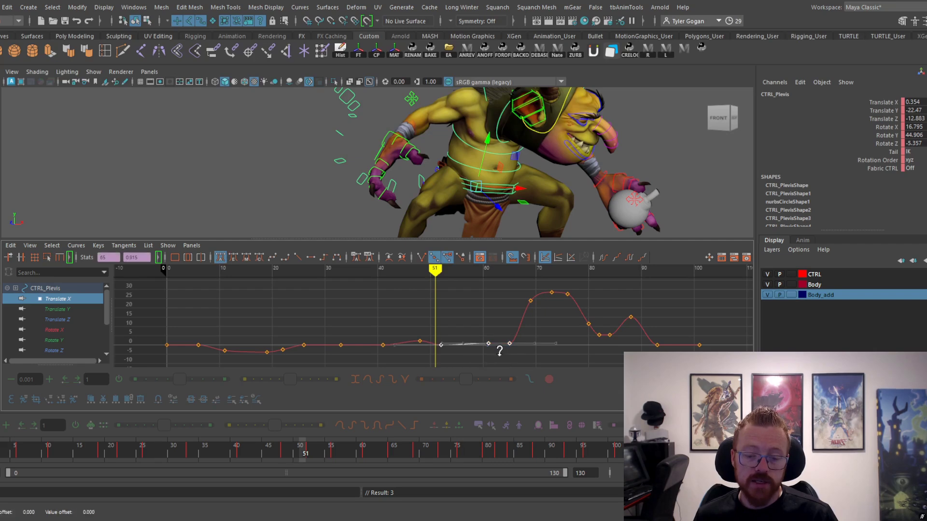
pyautogui.moveTo(500, 351); pyautogui.dragTo(489, 346, button='middle')
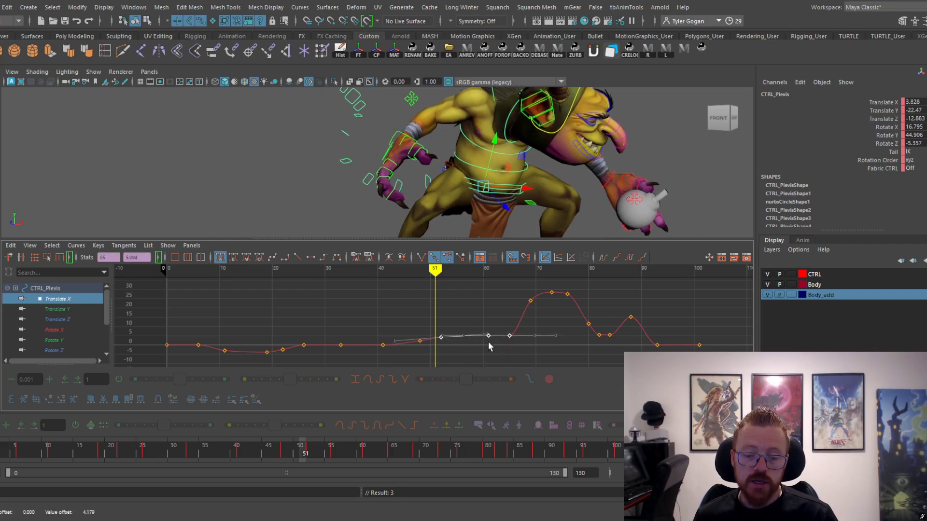
pyautogui.moveTo(296, 453); pyautogui.dragTo(343, 449)
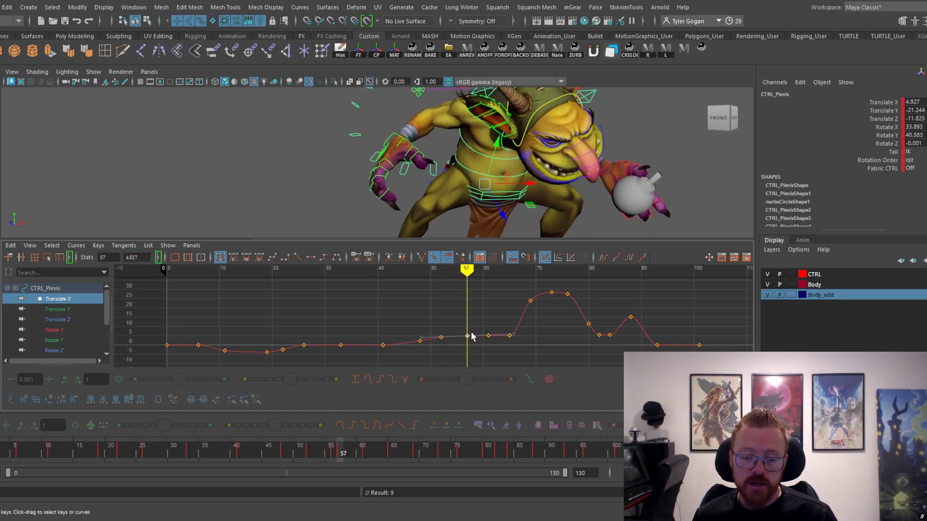
pyautogui.moveTo(472, 331); pyautogui.dragTo(477, 332, button='middle')
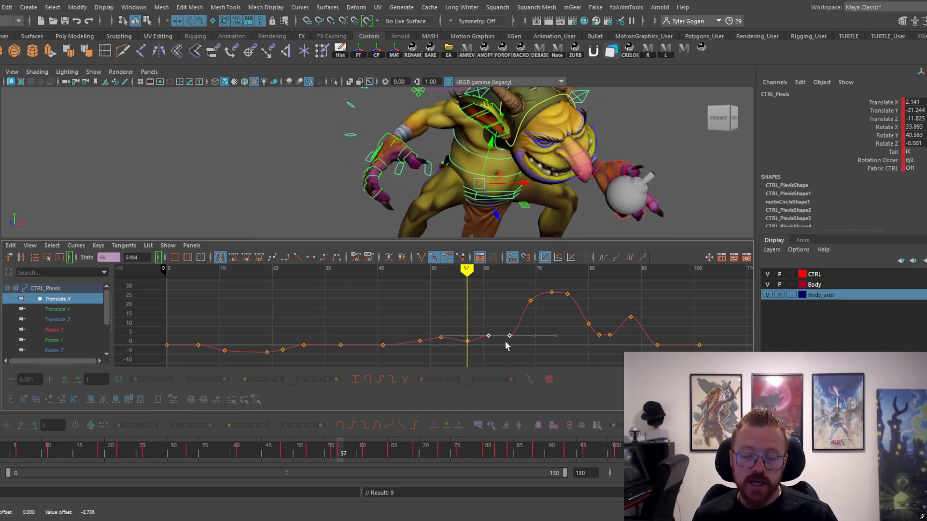
# - Lower the pelvis's Translate Y key at frame 57 to -21.798
pyautogui.click(66, 309)
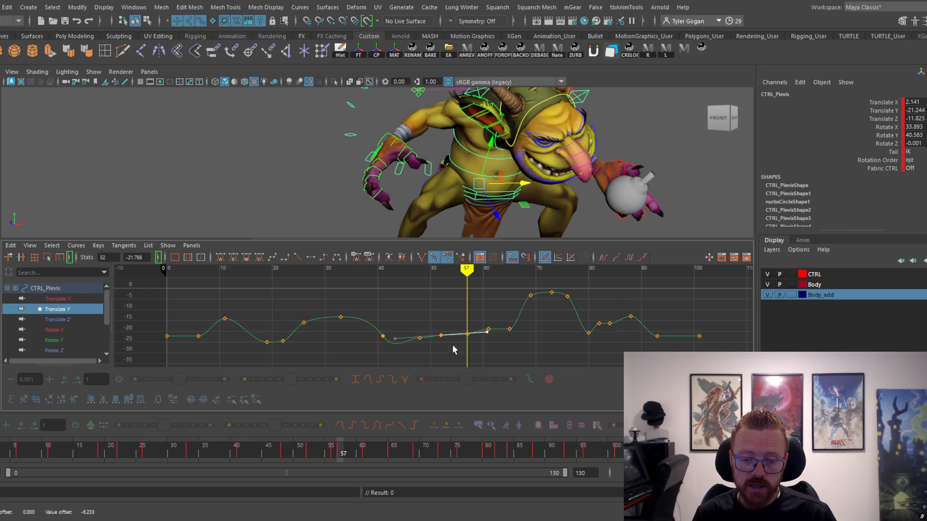
pyautogui.moveTo(309, 448); pyautogui.dragTo(347, 435)
pyautogui.moveTo(467, 343); pyautogui.dragTo(472, 348)
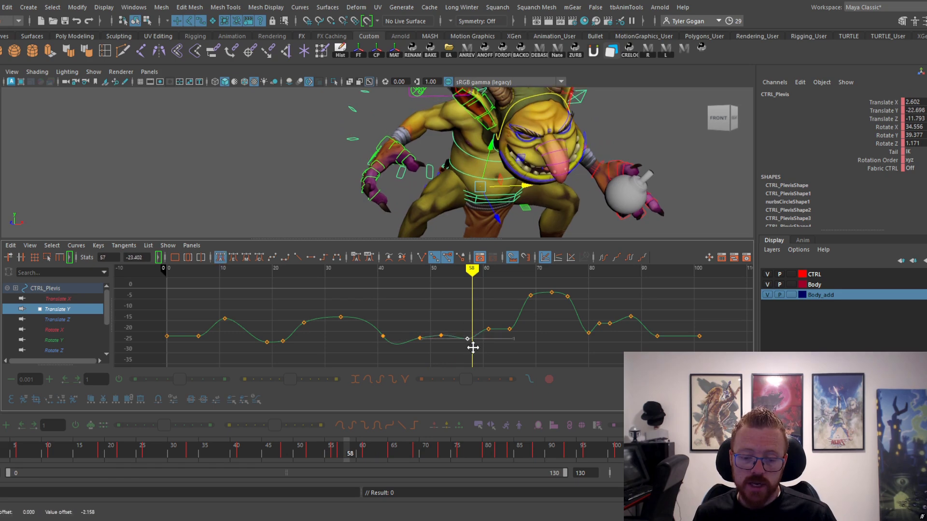
pyautogui.moveTo(338, 449); pyautogui.dragTo(360, 452)
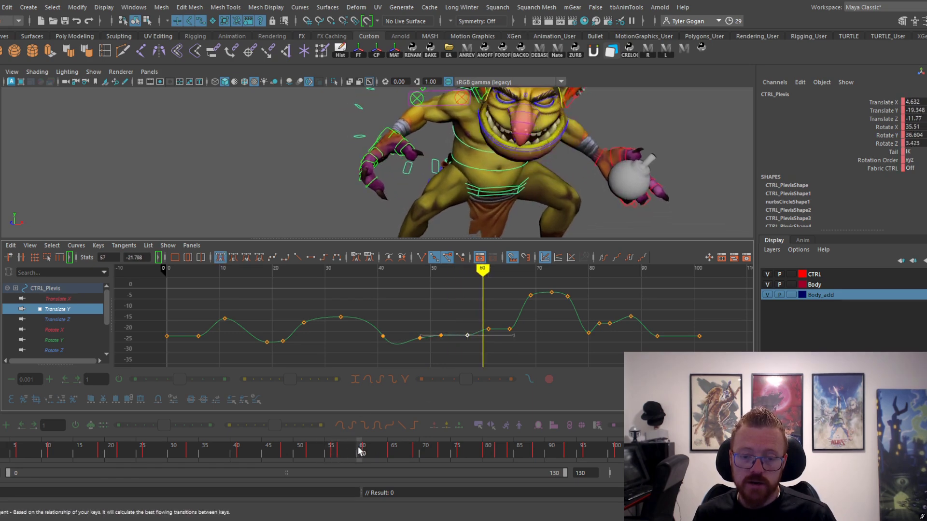
# - Lower the pelvis's Translate X keys at frames 61 and 65 in the curve
pyautogui.click(72, 299)
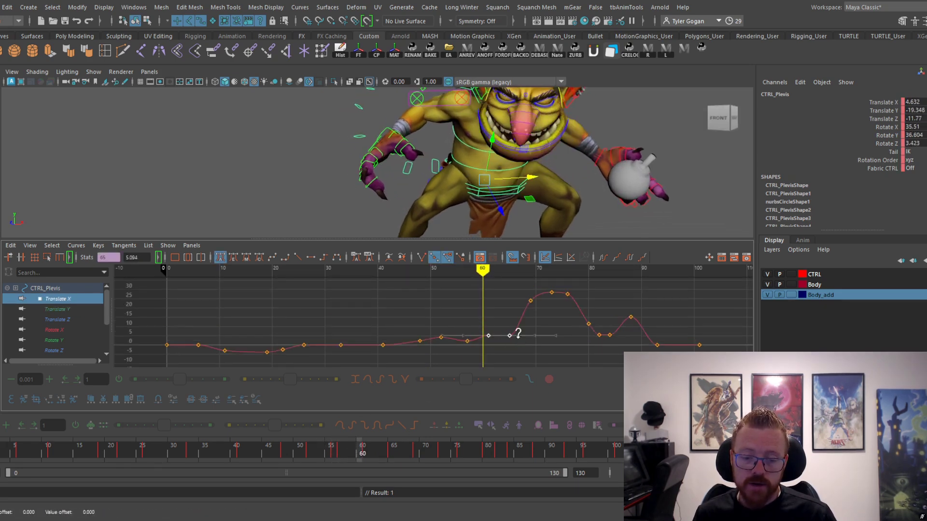
pyautogui.keyDown('shift'); pyautogui.moveTo(518, 333); pyautogui.dragTo(513, 347, button='middle'); pyautogui.keyUp('shift')
pyautogui.moveTo(325, 452); pyautogui.dragTo(291, 449)
# - Play back the animation from the front and scrub through the throw to check the pelvis's side-to-side weight shift
pyautogui.press('w')
pyautogui.press('space')
pyautogui.hotkey('alt', 'v')
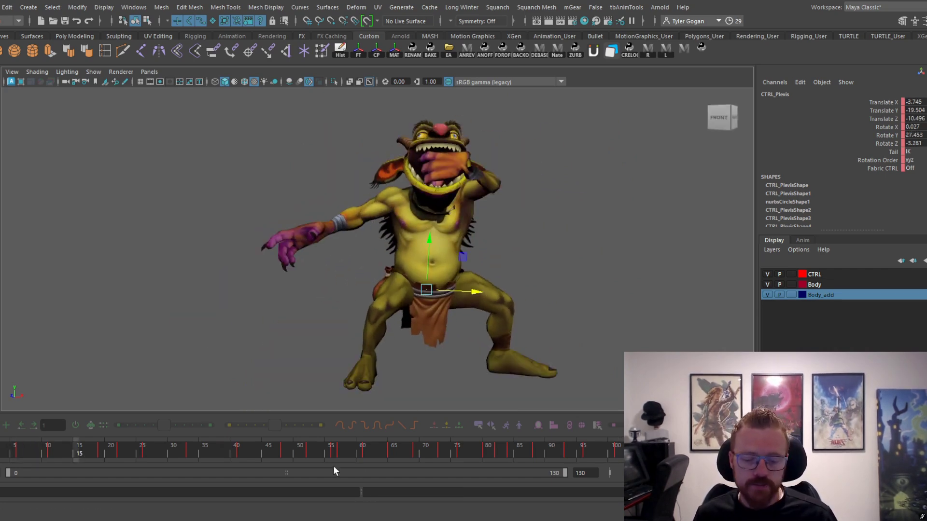
pyautogui.click(392, 456)
pyautogui.moveTo(392, 456); pyautogui.dragTo(536, 454)
# - Move the left hand IK control forward and down to Translate Y -5.87 at frame 91, and rotate the wrist to follow through
pyautogui.click(461, 284)
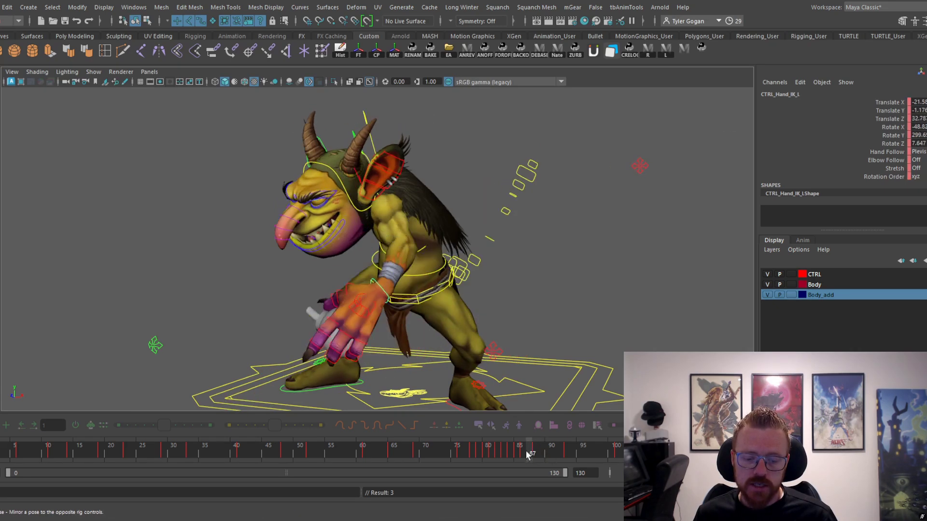
pyautogui.moveTo(528, 451); pyautogui.dragTo(552, 453)
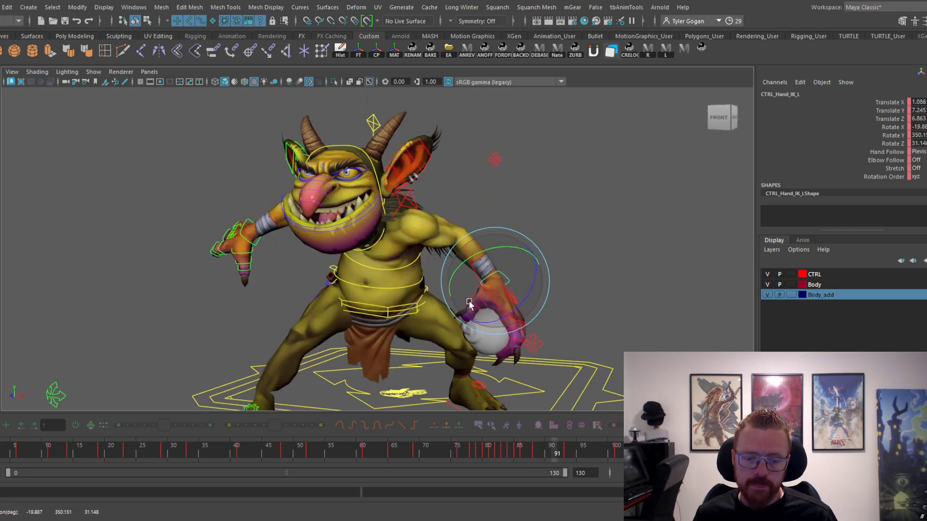
pyautogui.keyDown('alt'); pyautogui.moveTo(496, 289); pyautogui.dragTo(470, 307); pyautogui.keyUp('alt')
pyautogui.press('w')
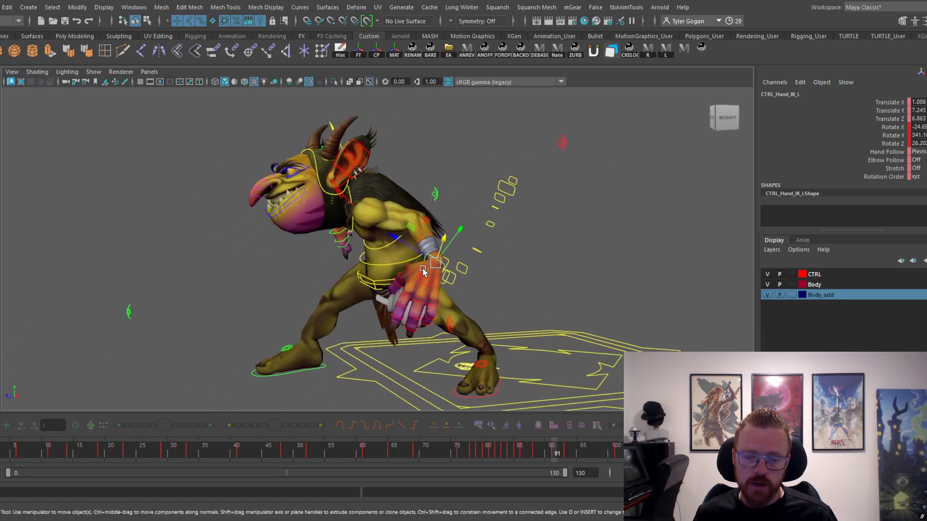
pyautogui.moveTo(436, 264); pyautogui.dragTo(376, 282)
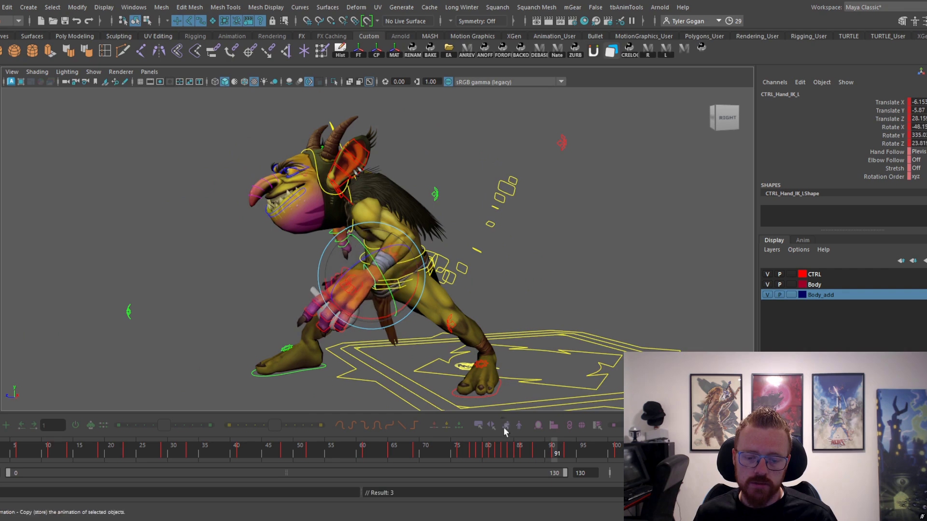
pyautogui.moveTo(522, 453); pyautogui.dragTo(598, 456)
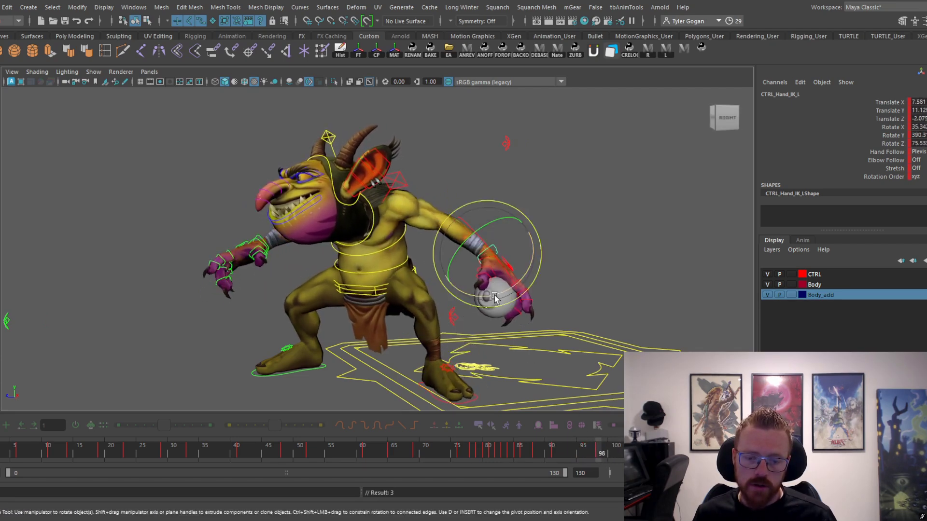
# - Play back and scrub through the throw to check the left hand's swing and follow-through
pyautogui.moveTo(560, 454)
pyautogui.mouseDown()
pyautogui.moveTo(582, 459)
pyautogui.moveTo(562, 473)
pyautogui.moveTo(568, 456)
pyautogui.moveTo(554, 458)
pyautogui.moveTo(567, 462)
pyautogui.mouseUp()
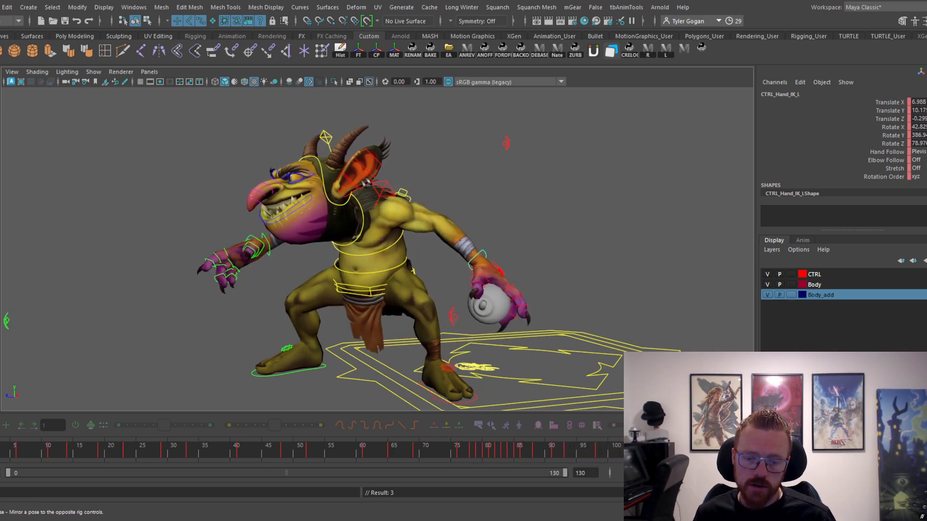
pyautogui.moveTo(2, 454); pyautogui.dragTo(391, 401)
pyautogui.hotkey('alt', 'v')
pyautogui.hotkey('alt', 'v')
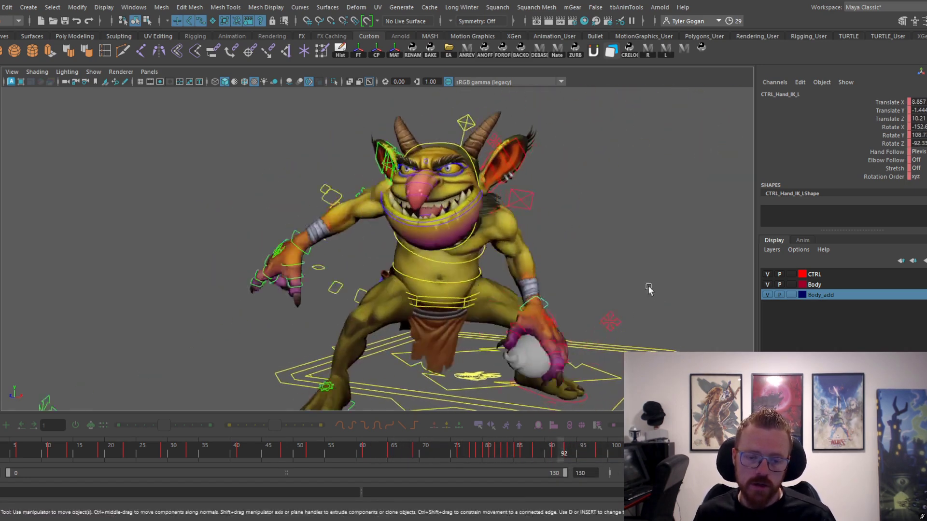
pyautogui.click(463, 447)
pyautogui.hotkey('alt', 'v')
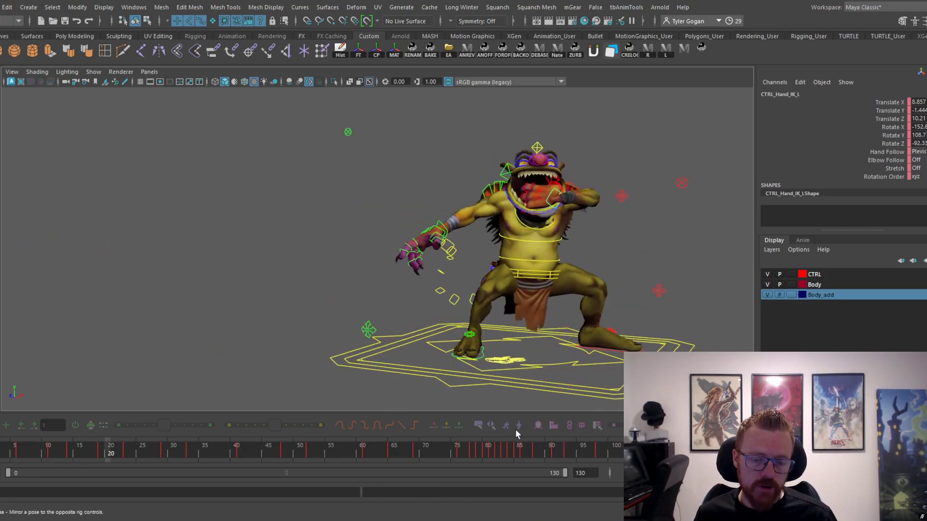
pyautogui.click(506, 447)
pyautogui.hotkey('alt', 'v')
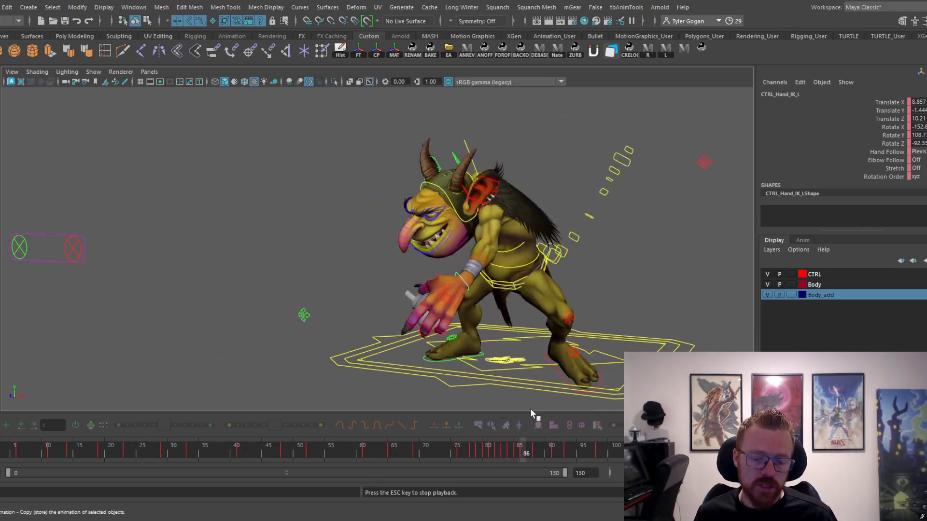
pyautogui.click(467, 453)
# - Lower the left hand IK control at frame 87 to Translate Y -3.466
pyautogui.moveTo(501, 458); pyautogui.dragTo(533, 466)
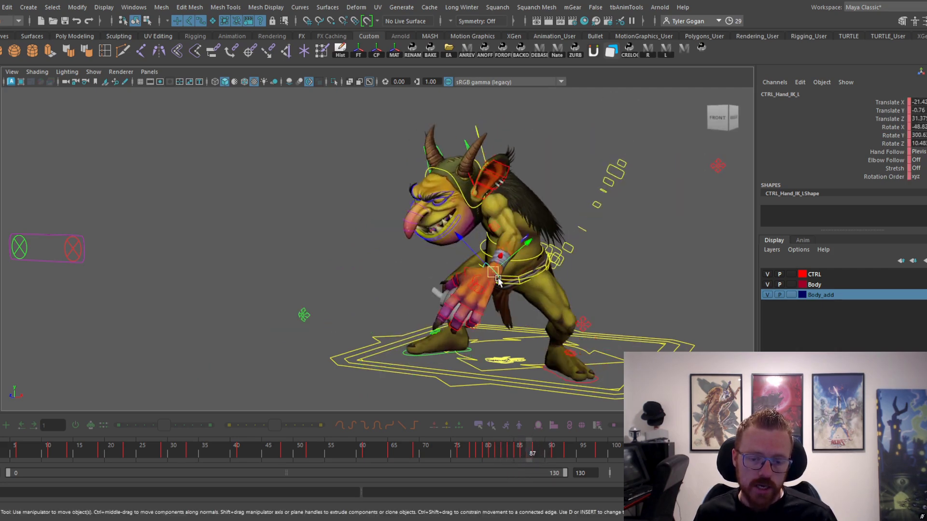
pyautogui.moveTo(496, 280); pyautogui.dragTo(496, 285)
pyautogui.keyDown('alt'); pyautogui.moveTo(501, 291); pyautogui.dragTo(500, 282); pyautogui.keyUp('alt')
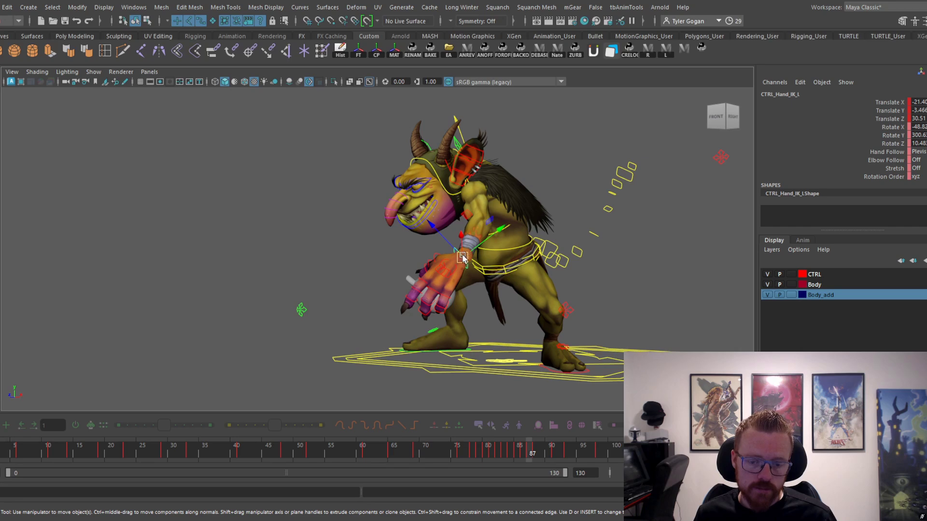
# - Refine the left hand IK control's downswing around frame 88 and lower it to about Translate Y -14.56 at frame 91
pyautogui.moveTo(527, 450); pyautogui.dragTo(535, 449)
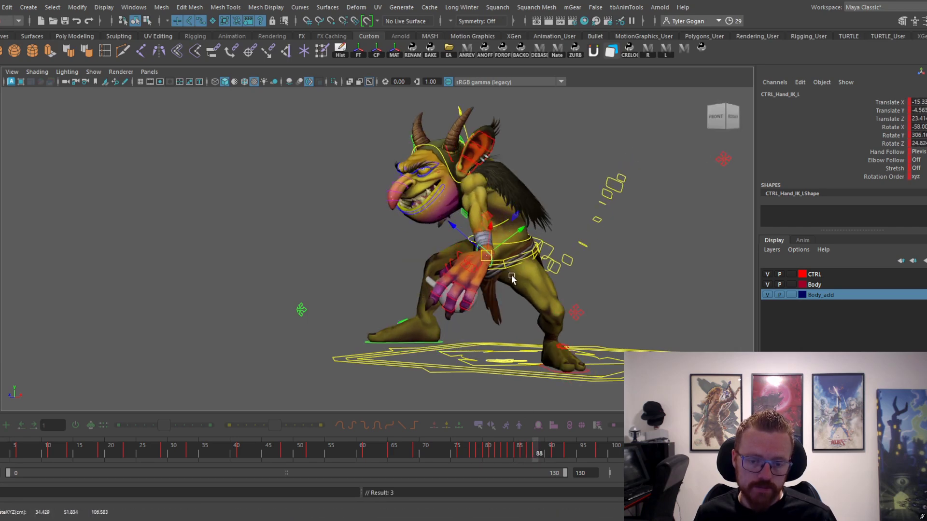
pyautogui.keyDown('alt'); pyautogui.moveTo(511, 274); pyautogui.dragTo(532, 269); pyautogui.keyUp('alt')
pyautogui.moveTo(526, 448); pyautogui.dragTo(558, 450)
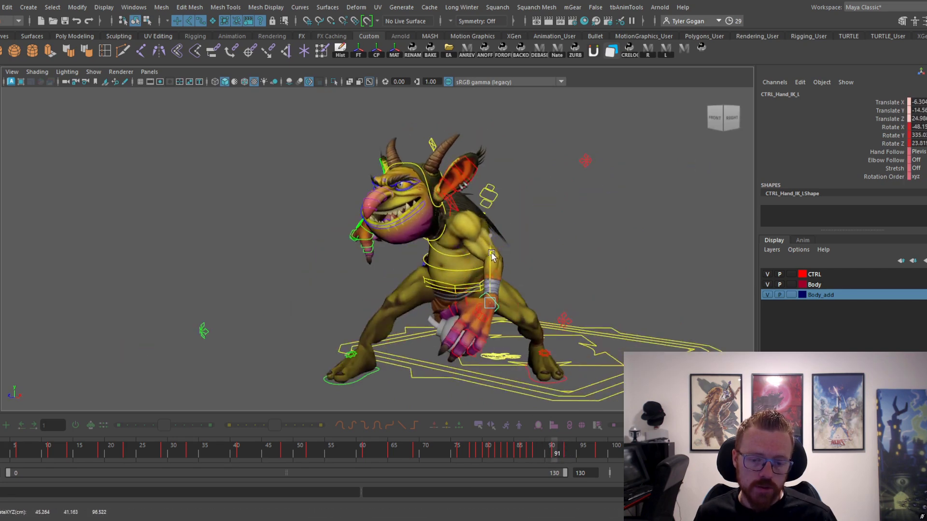
pyautogui.moveTo(541, 453)
pyautogui.mouseDown()
pyautogui.moveTo(574, 452)
pyautogui.moveTo(529, 458)
pyautogui.mouseUp()
pyautogui.click(540, 452)
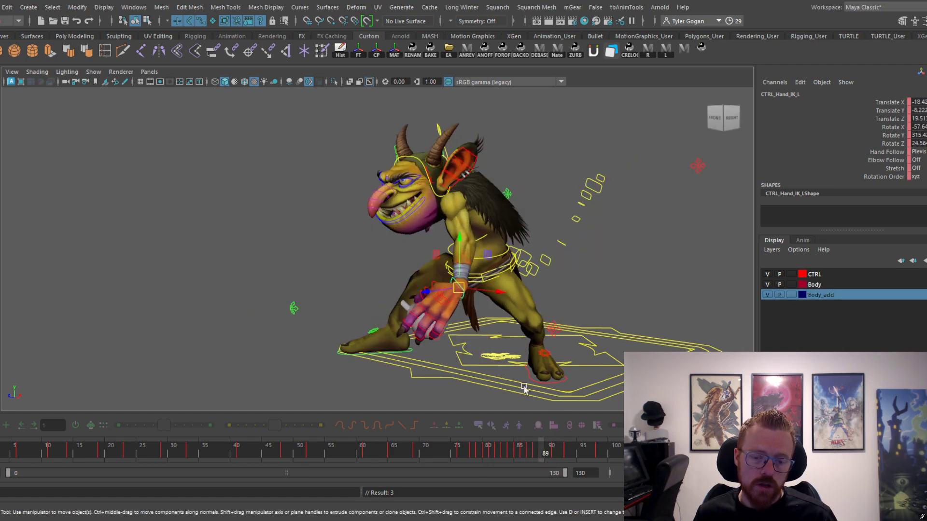
# - Play back and scrub the animation with the rig controls hidden to review the throw from the front
pyautogui.moveTo(543, 456); pyautogui.dragTo(578, 446)
pyautogui.hotkey('alt', 'v')
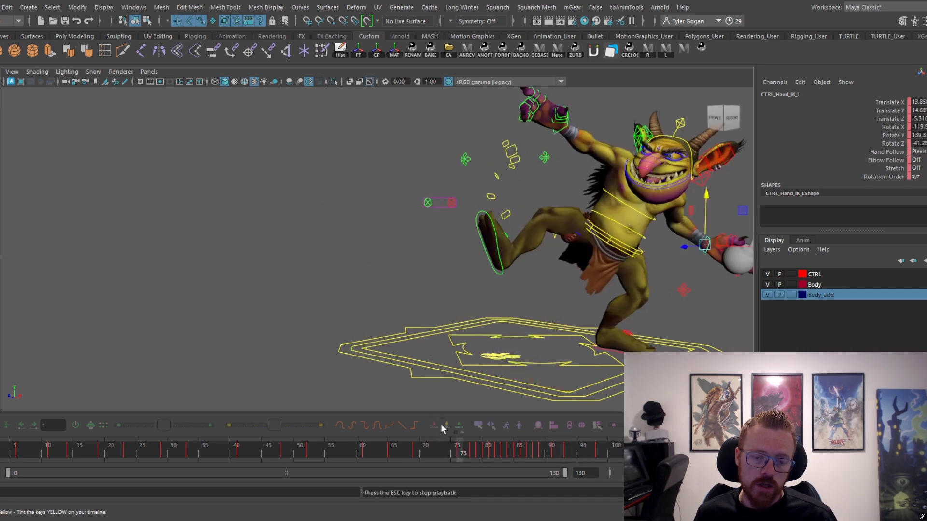
pyautogui.hotkey('alt', '1')
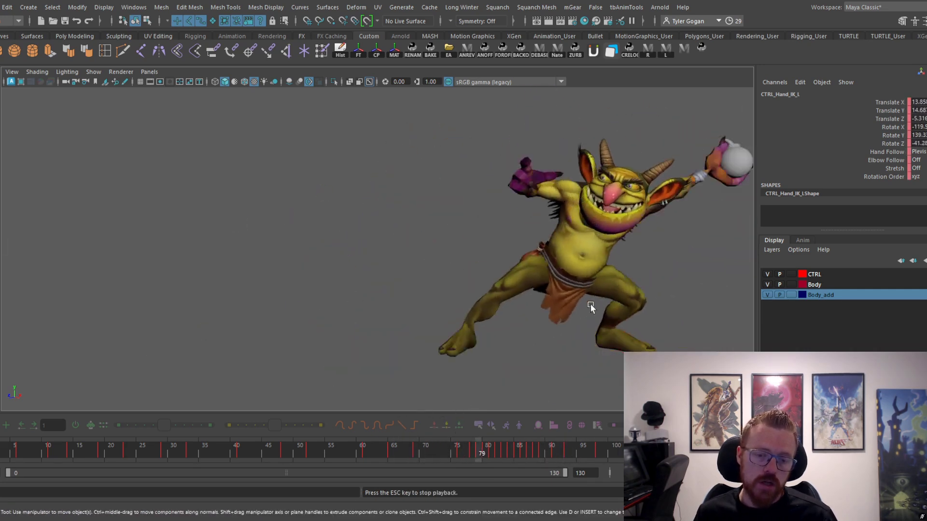
pyautogui.keyDown('alt'); pyautogui.moveTo(590, 304); pyautogui.dragTo(548, 317); pyautogui.keyUp('alt')
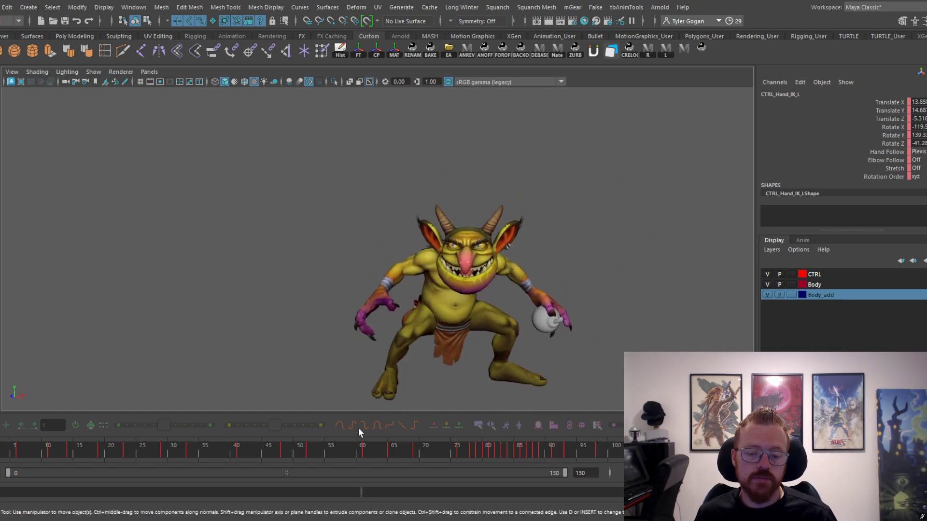
pyautogui.moveTo(349, 445); pyautogui.dragTo(521, 448)
pyautogui.hotkey('alt', 'v')
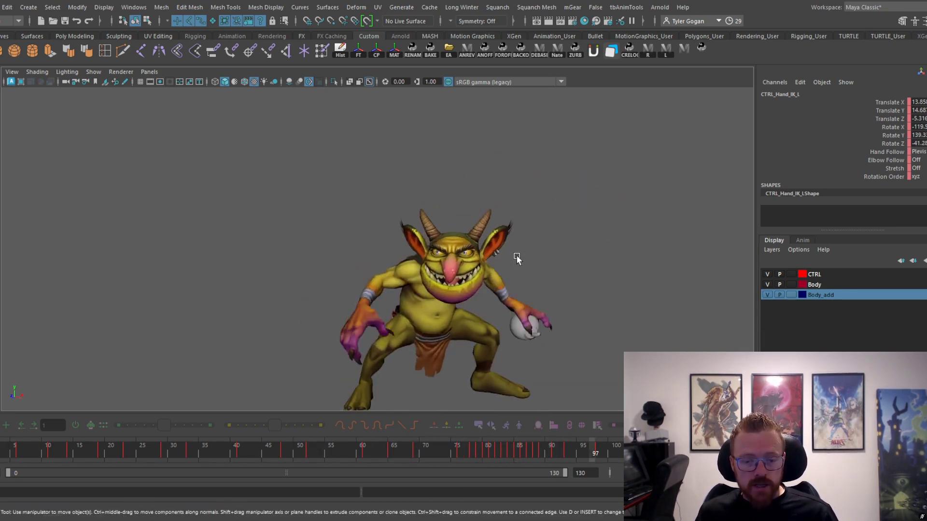
pyautogui.hotkey('alt', 'v')
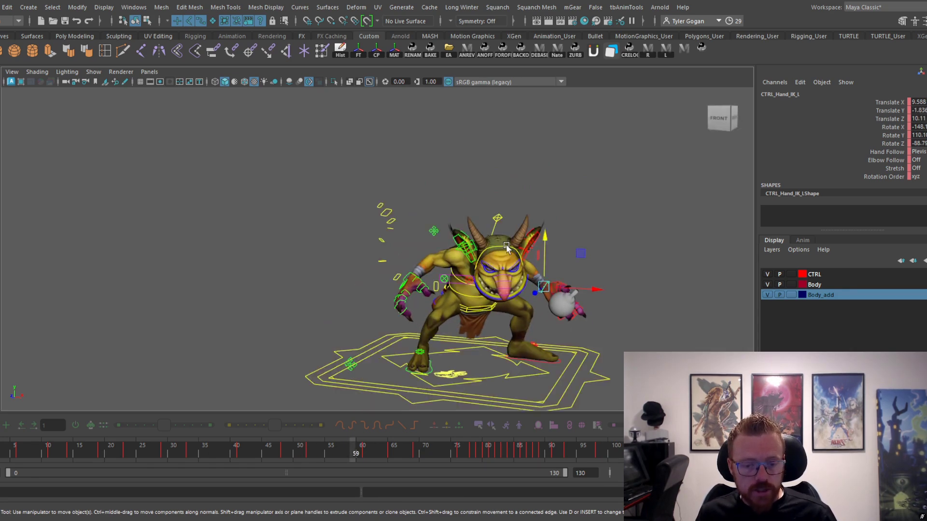
# - Refine the head control's turn during the throw and key its rotation
pyautogui.moveTo(425, 455); pyautogui.dragTo(512, 449)
pyautogui.press('e')
pyautogui.hotkey('shift', 'e')
pyautogui.hotkey('alt', 'v')
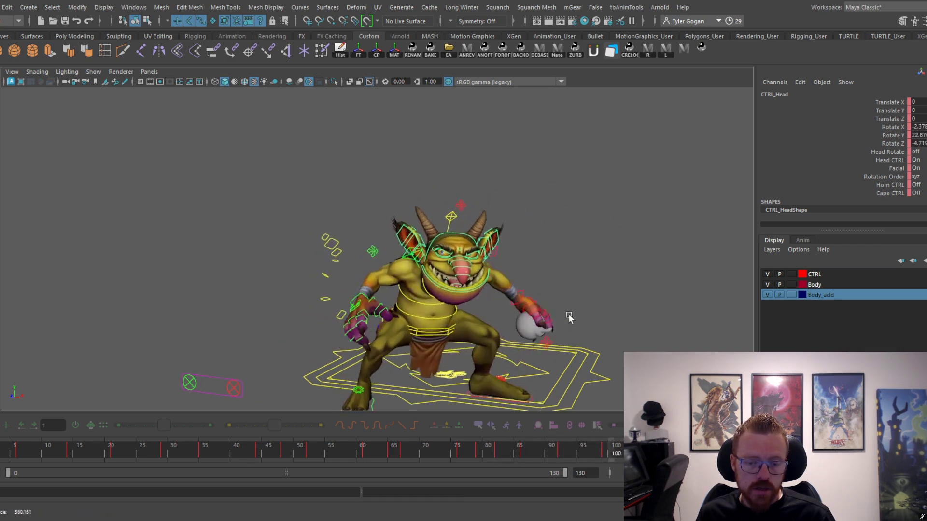
# - Play back the animation without rig controls to check the head's turn through the throw
pyautogui.scroll(2, 570, 317)
pyautogui.click(478, 455)
pyautogui.hotkey('alt', 'v')
pyautogui.hotkey('alt', '1')
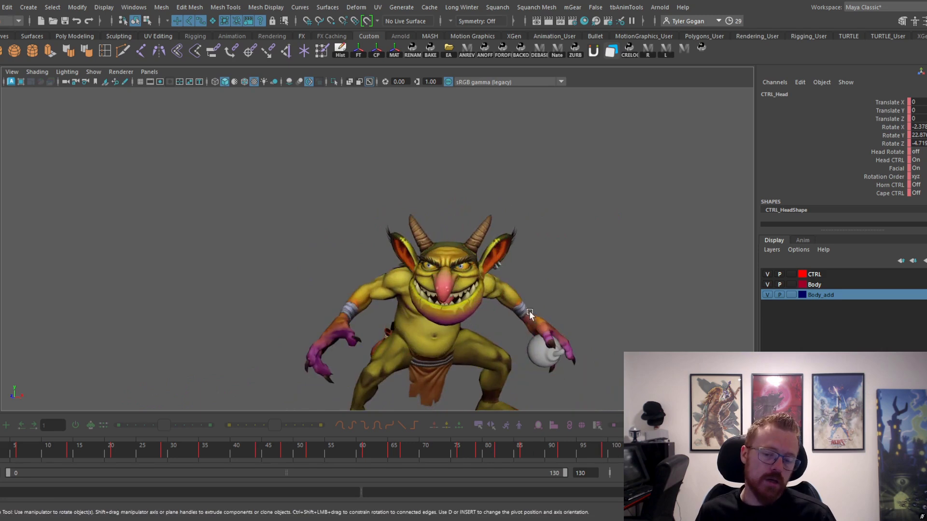
pyautogui.keyDown('alt'); pyautogui.moveTo(477, 350); pyautogui.dragTo(519, 330, button='middle'); pyautogui.keyUp('alt')
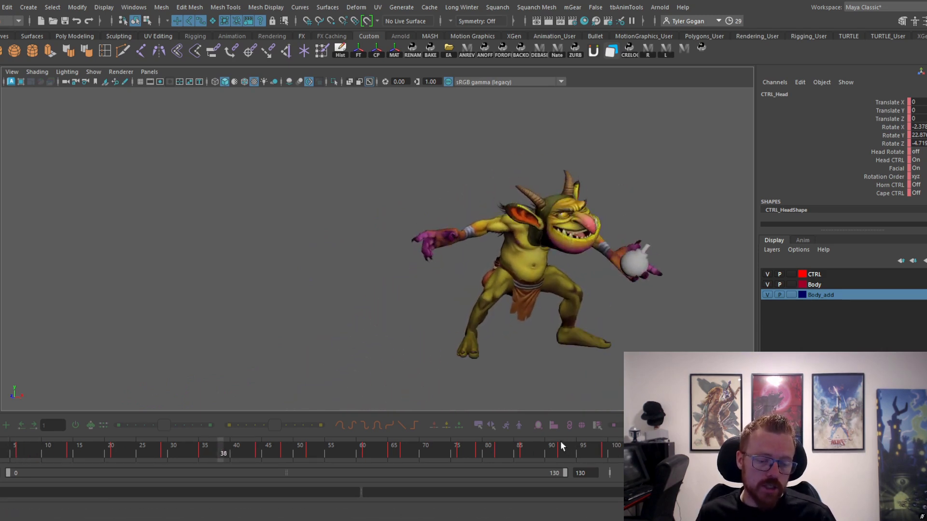
# - Delay the head control's last two settling keys after frame 90 by about two frames and check the head's follow-through
pyautogui.moveTo(556, 453); pyautogui.dragTo(618, 443)
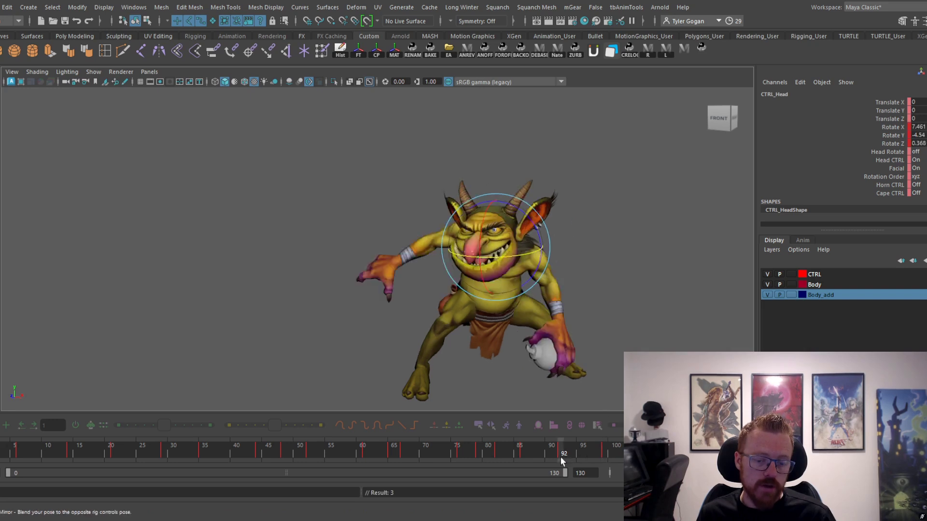
pyautogui.moveTo(560, 456); pyautogui.dragTo(625, 445)
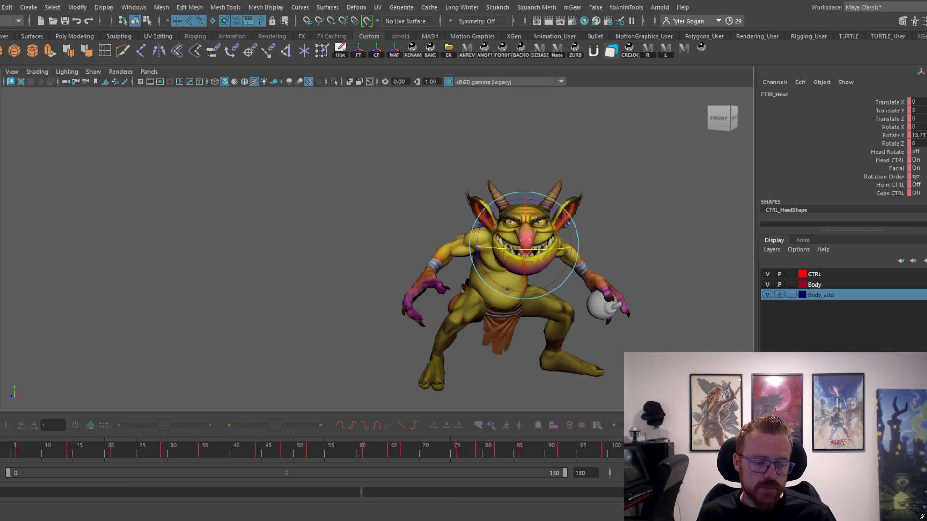
pyautogui.moveTo(467, 454); pyautogui.dragTo(581, 437)
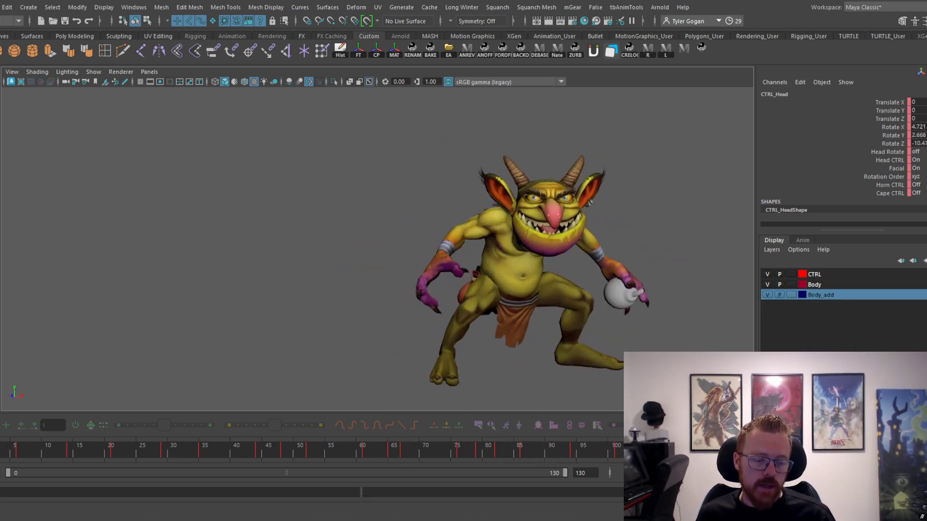
pyautogui.click(516, 453)
pyautogui.moveTo(545, 456); pyautogui.dragTo(592, 454)
pyautogui.scroll(3, 572, 311)
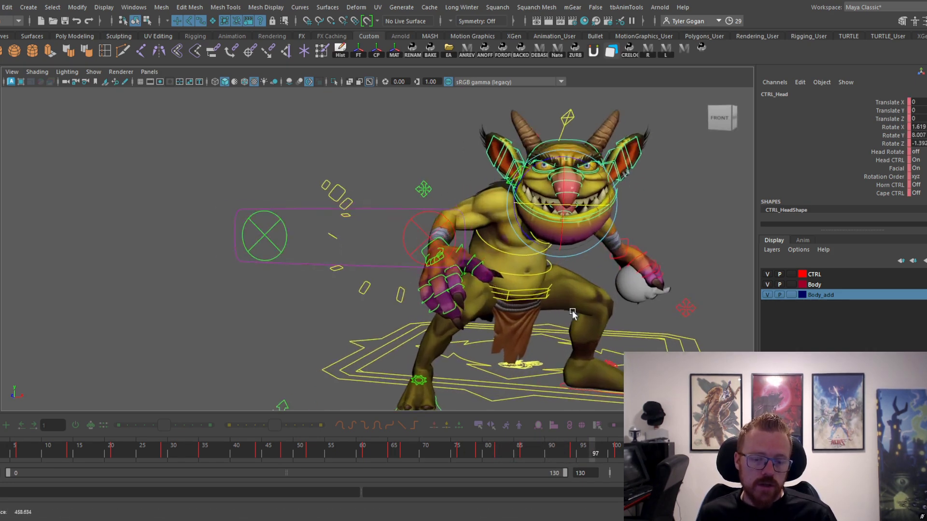
# - Try deleting the pelvis control's key around frame 82
pyautogui.moveTo(478, 453)
pyautogui.mouseDown()
pyautogui.moveTo(456, 457)
pyautogui.moveTo(500, 458)
pyautogui.moveTo(516, 471)
pyautogui.moveTo(561, 465)
pyautogui.moveTo(476, 470)
pyautogui.moveTo(517, 472)
pyautogui.moveTo(487, 465)
pyautogui.mouseUp()
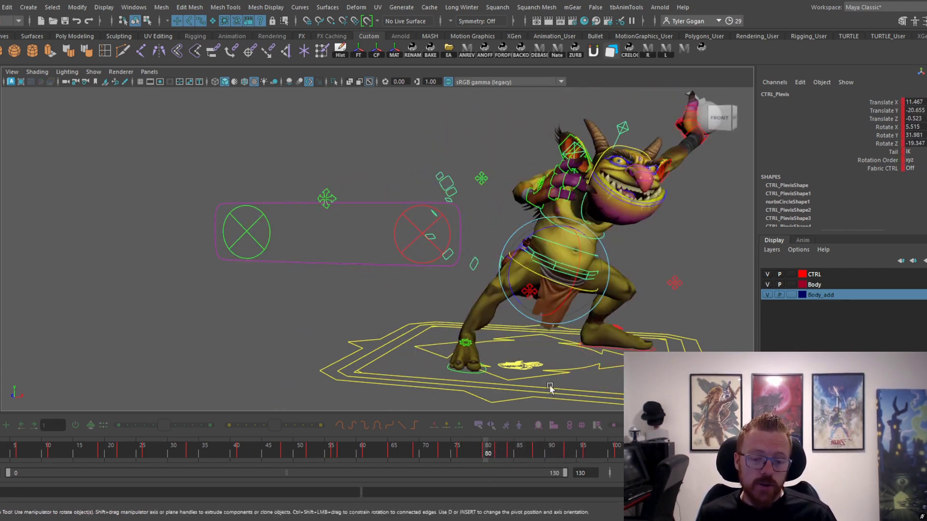
pyautogui.keyDown('alt'); pyautogui.moveTo(551, 386); pyautogui.dragTo(568, 376); pyautogui.keyUp('alt')
pyautogui.moveTo(485, 455)
pyautogui.mouseDown()
pyautogui.moveTo(508, 454)
pyautogui.moveTo(487, 455)
pyautogui.moveTo(498, 456)
pyautogui.mouseUp()
pyautogui.press('Delete')
pyautogui.hotkey('ctrl', 'z')
# - Move the pelvis control sideways to Translate X -5.087 at frame 84
pyautogui.keyDown('alt'); pyautogui.moveTo(540, 347); pyautogui.dragTo(530, 371, button='middle'); pyautogui.keyUp('alt')
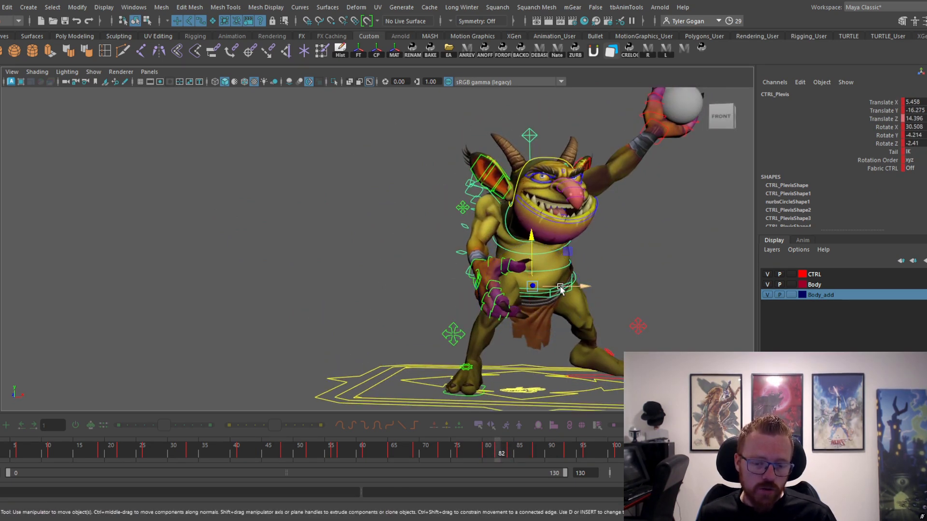
pyautogui.moveTo(498, 449); pyautogui.dragTo(510, 451)
pyautogui.press('w')
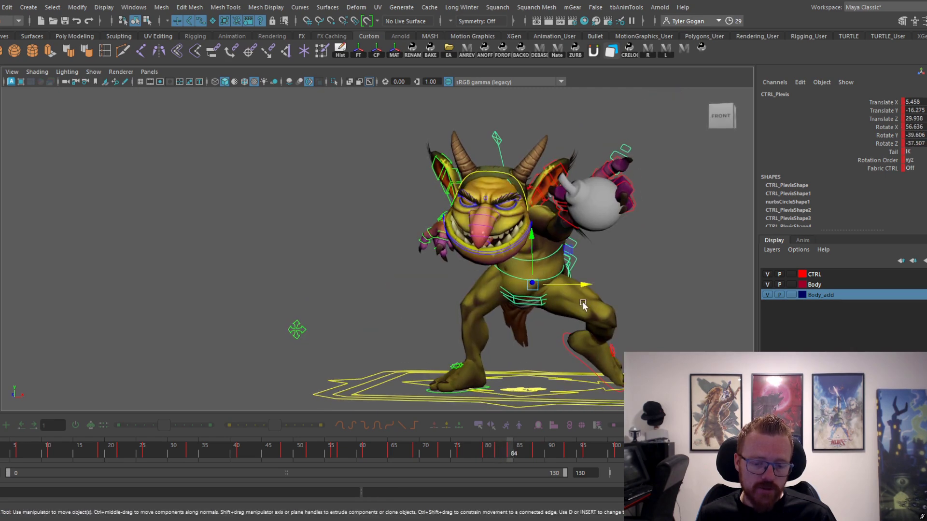
pyautogui.moveTo(581, 284); pyautogui.dragTo(570, 282)
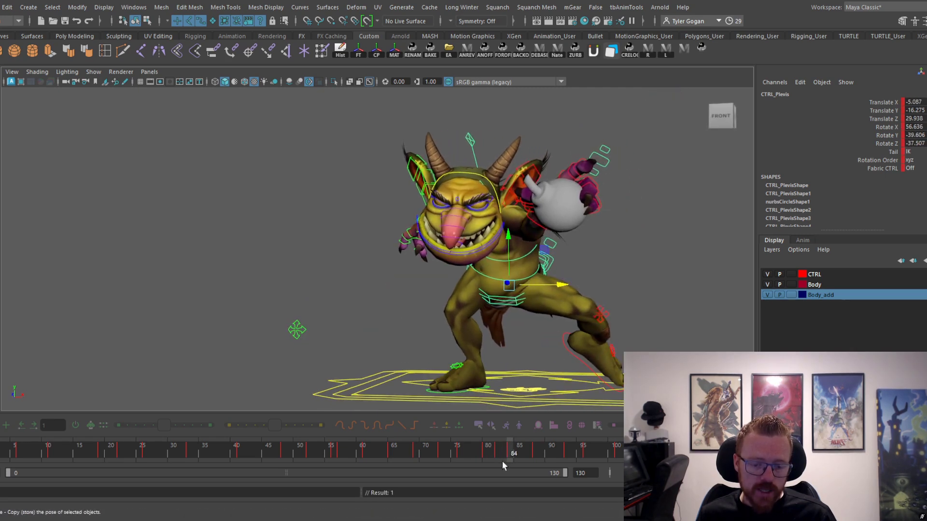
# - Try moving the pelvis control sideways to Translate X 7.267 at frame 88
pyautogui.moveTo(502, 453); pyautogui.dragTo(532, 450)
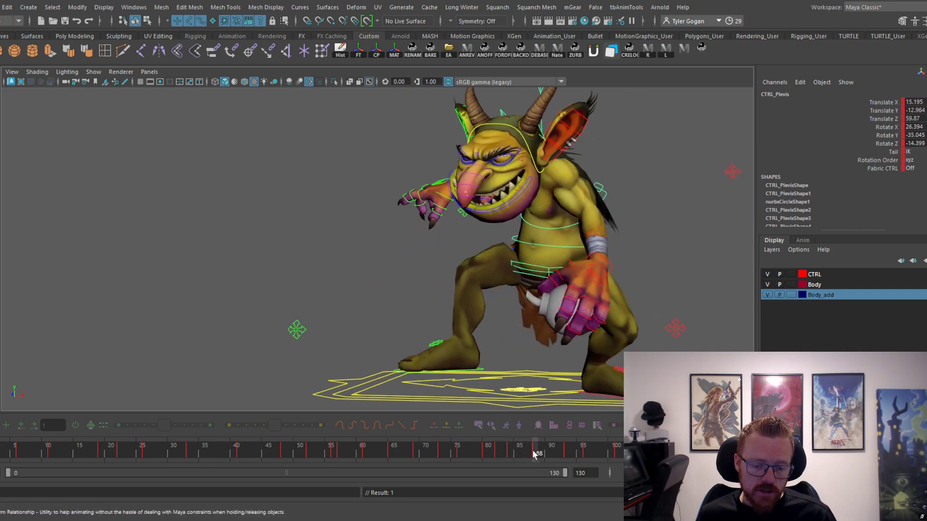
pyautogui.moveTo(606, 274); pyautogui.dragTo(594, 273)
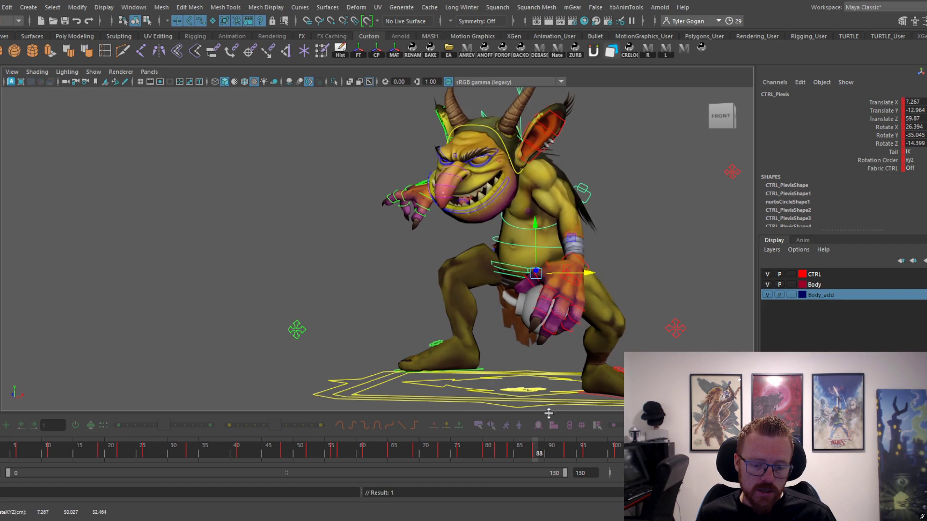
pyautogui.hotkey('ctrl', 'z')
# - Lower the pelvis control to Translate Y -20.269 at frame 85
pyautogui.click(520, 455)
pyautogui.moveTo(514, 236); pyautogui.dragTo(517, 241)
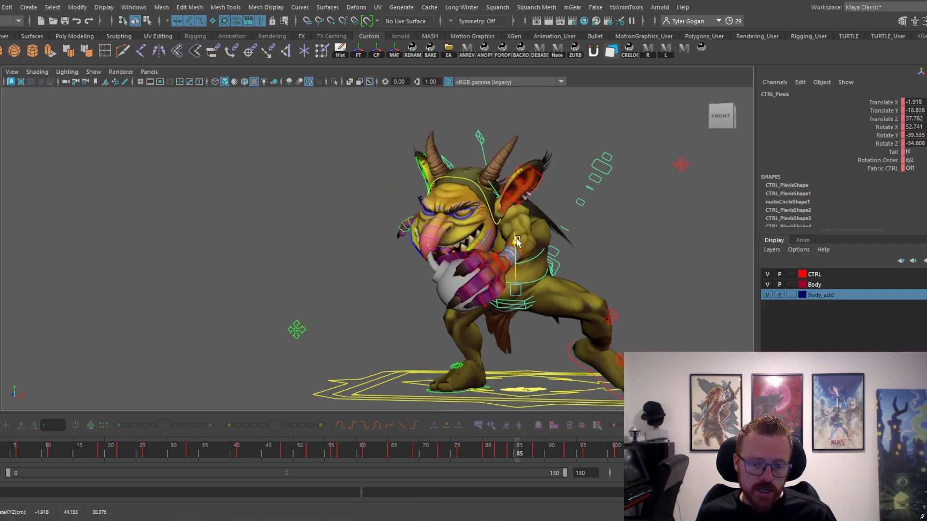
pyautogui.moveTo(514, 456); pyautogui.dragTo(508, 456)
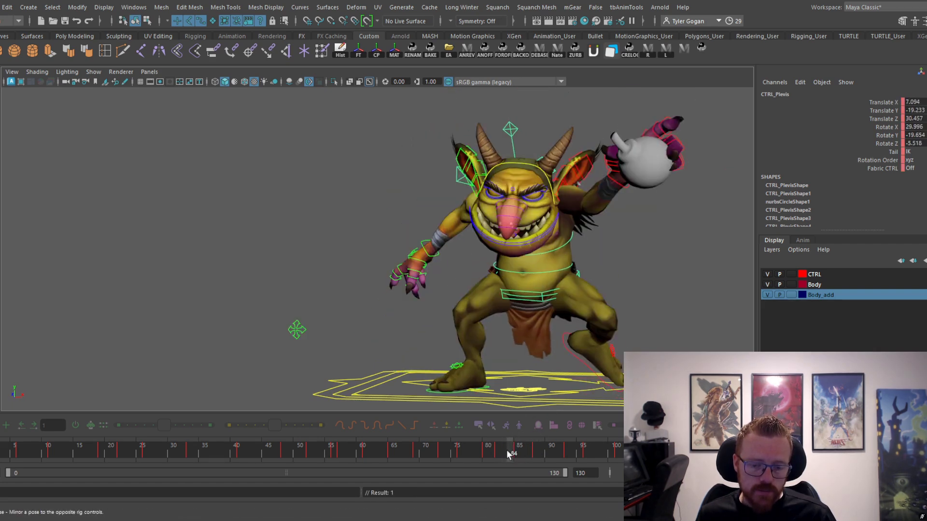
pyautogui.hotkey('ctrl', 'z')
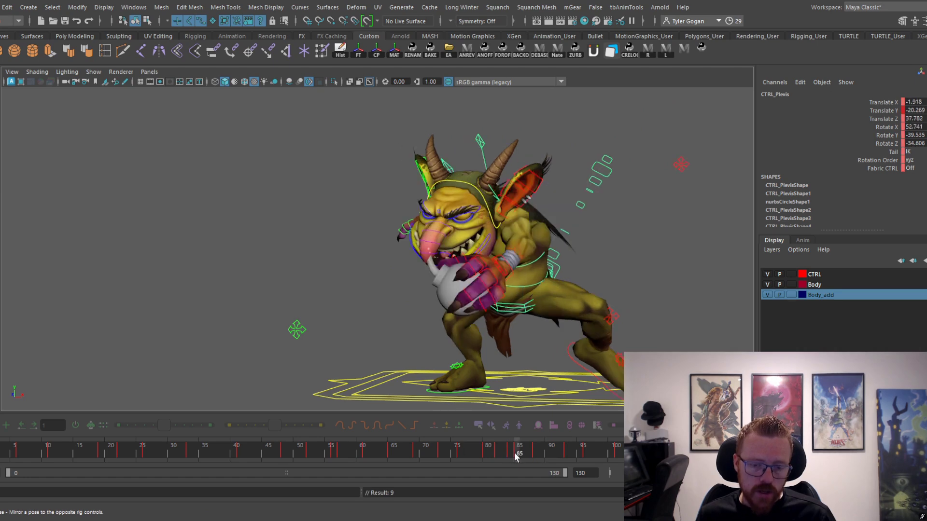
# - Move the pelvis control sideways to Translate X 6.792 at frame 87 and scrub frames 83 to 87 to check the weight shift
pyautogui.moveTo(524, 453)
pyautogui.mouseDown()
pyautogui.moveTo(546, 463)
pyautogui.moveTo(525, 465)
pyautogui.moveTo(531, 453)
pyautogui.mouseUp()
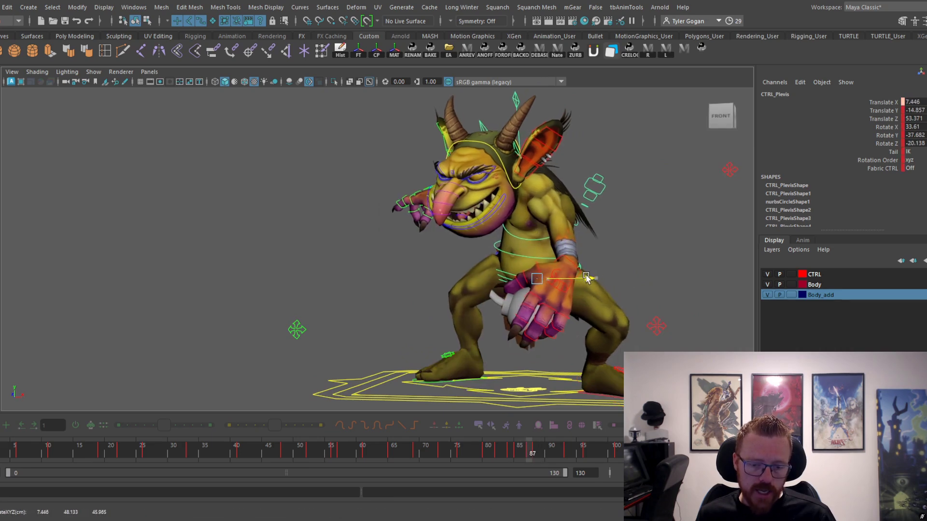
pyautogui.moveTo(529, 456); pyautogui.dragTo(506, 456)
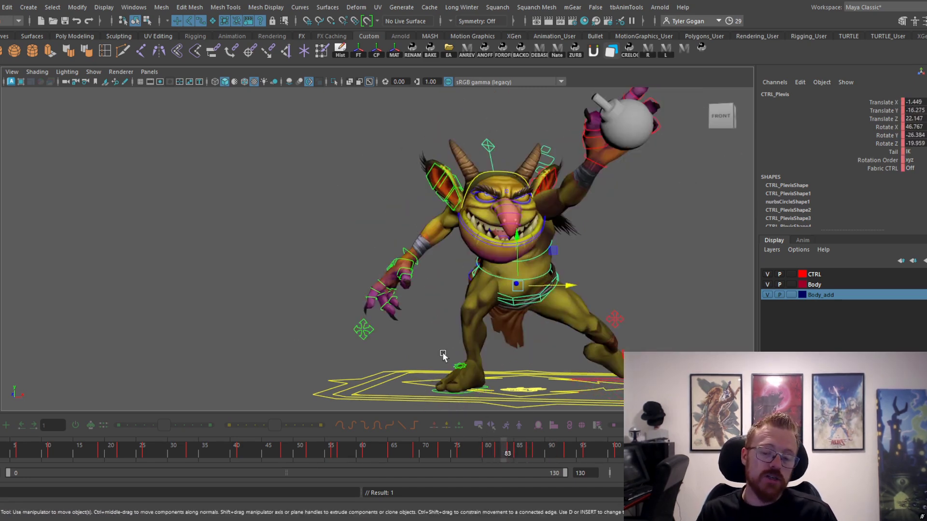
pyautogui.click(510, 456)
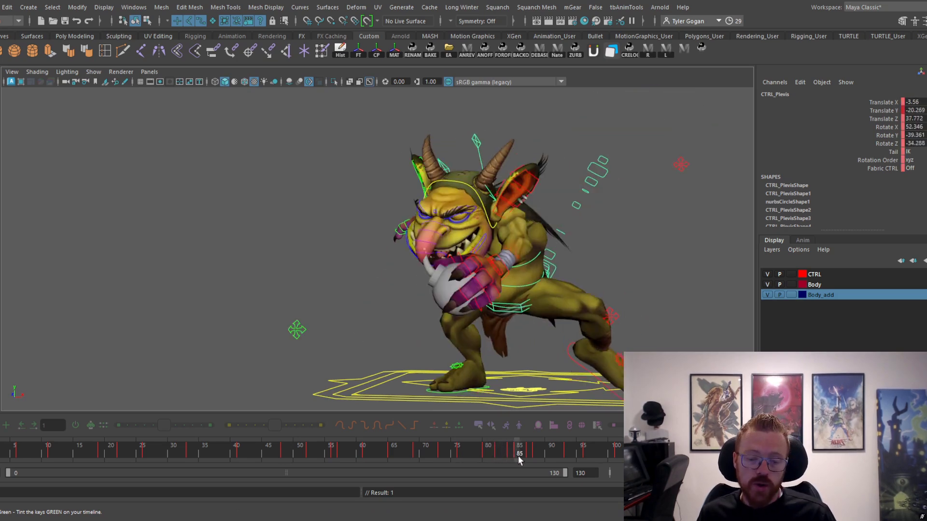
pyautogui.moveTo(518, 455)
pyautogui.mouseDown()
pyautogui.moveTo(507, 455)
pyautogui.moveTo(530, 456)
pyautogui.mouseUp()
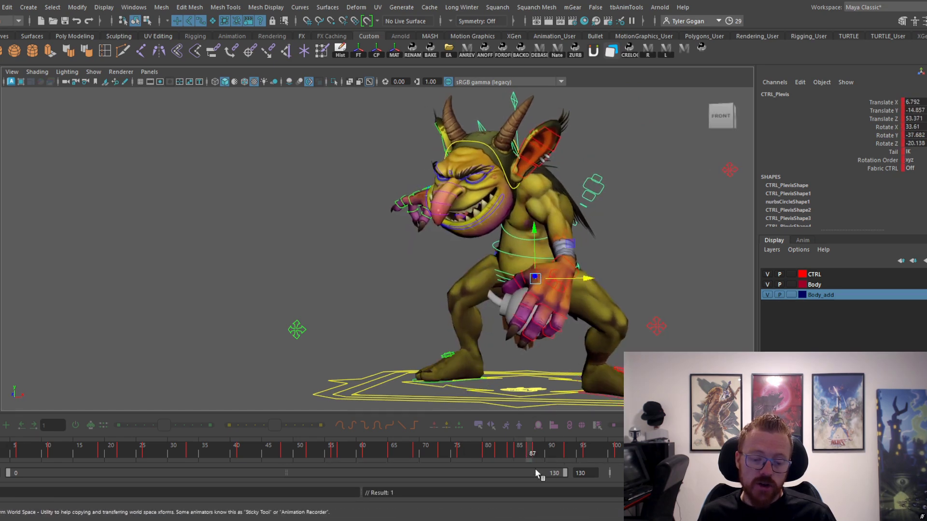
# - Lower the pelvis control to Translate Y -22.534 at frame 86, and shift it sideways and key it at frame 90
pyautogui.moveTo(522, 454); pyautogui.dragTo(524, 454)
pyautogui.moveTo(516, 252); pyautogui.dragTo(516, 261)
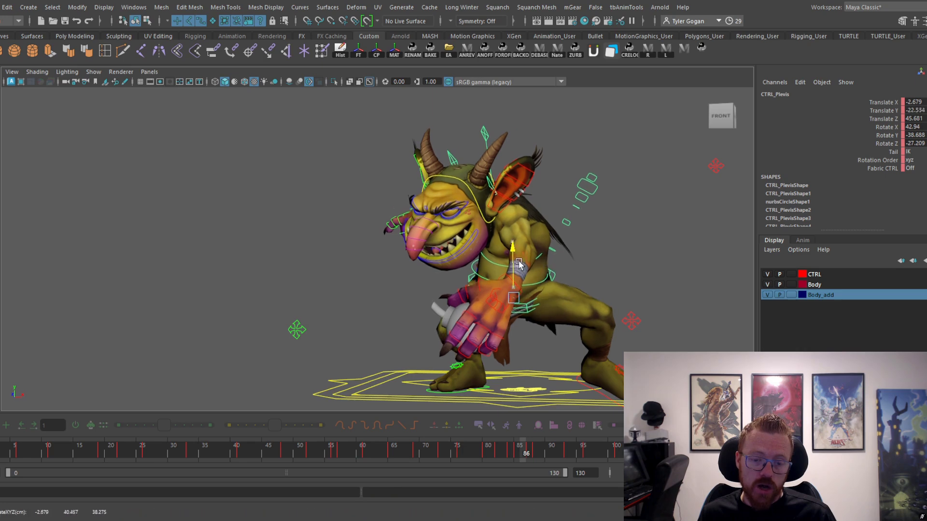
pyautogui.moveTo(509, 456); pyautogui.dragTo(549, 451)
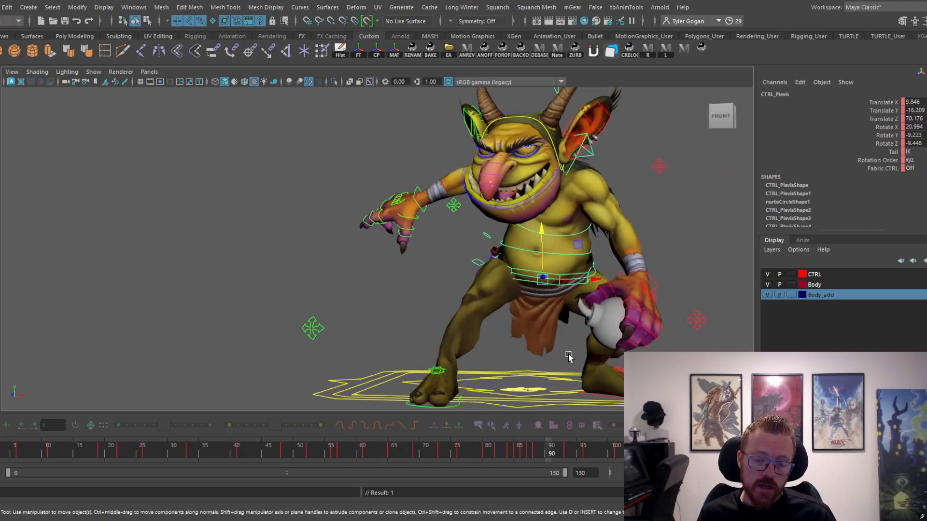
pyautogui.moveTo(578, 282); pyautogui.dragTo(590, 282)
pyautogui.press('s')
# - Raise the pelvis control to Translate Y -19.033 at frame 96 and to Translate Y -22.426 at frame 98
pyautogui.moveTo(547, 450); pyautogui.dragTo(602, 391)
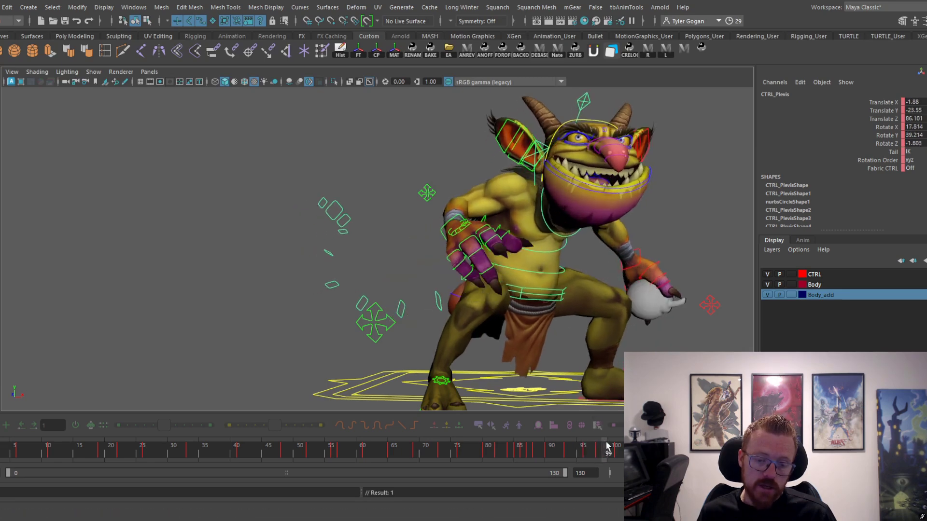
pyautogui.moveTo(563, 449)
pyautogui.mouseDown()
pyautogui.moveTo(581, 447)
pyautogui.moveTo(562, 450)
pyautogui.mouseUp()
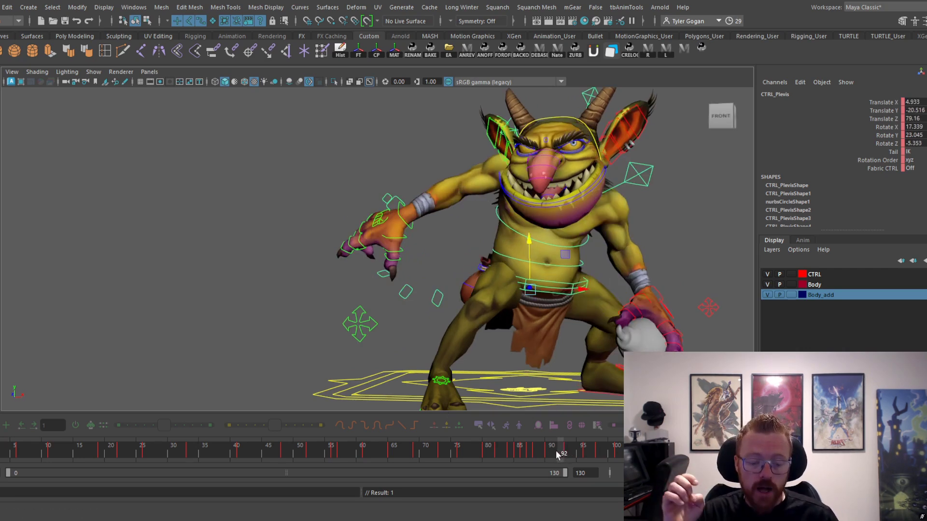
pyautogui.moveTo(558, 455); pyautogui.dragTo(587, 455)
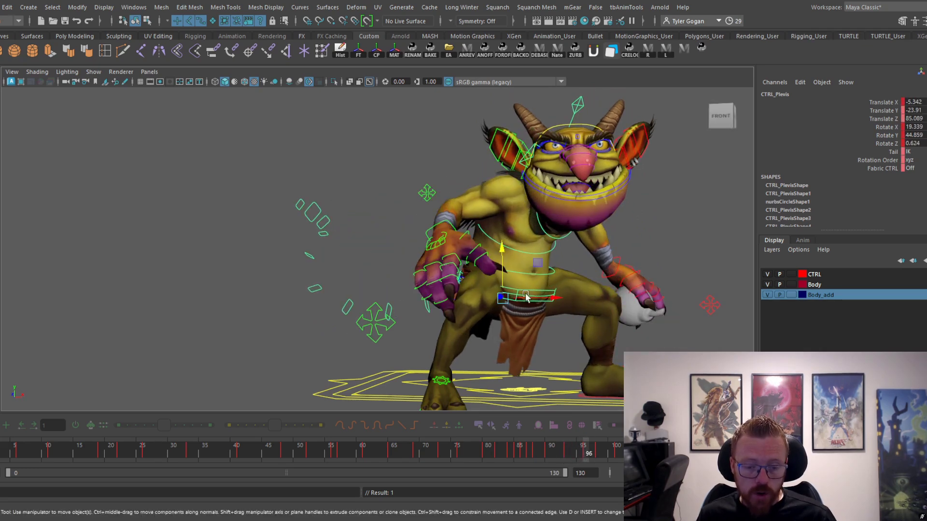
pyautogui.moveTo(504, 251); pyautogui.dragTo(503, 239)
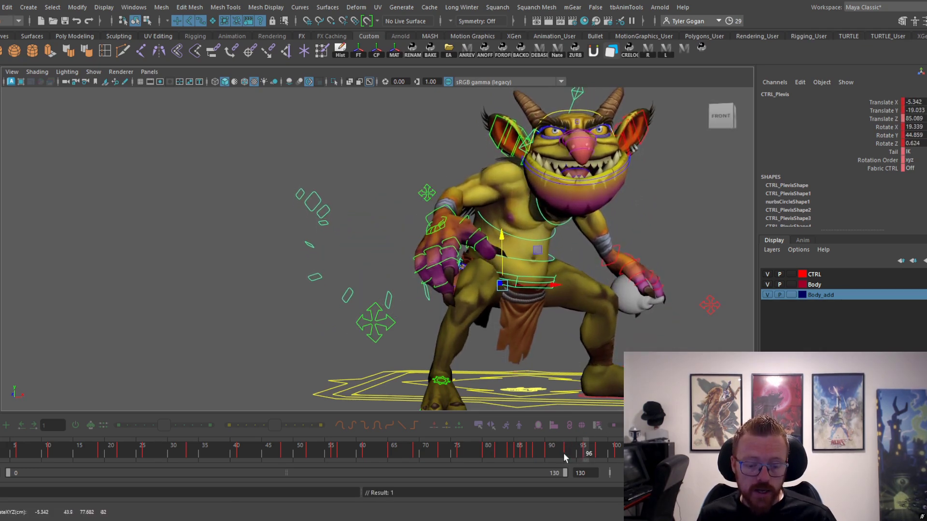
pyautogui.moveTo(563, 453); pyautogui.dragTo(598, 462)
pyautogui.moveTo(508, 254); pyautogui.dragTo(509, 250)
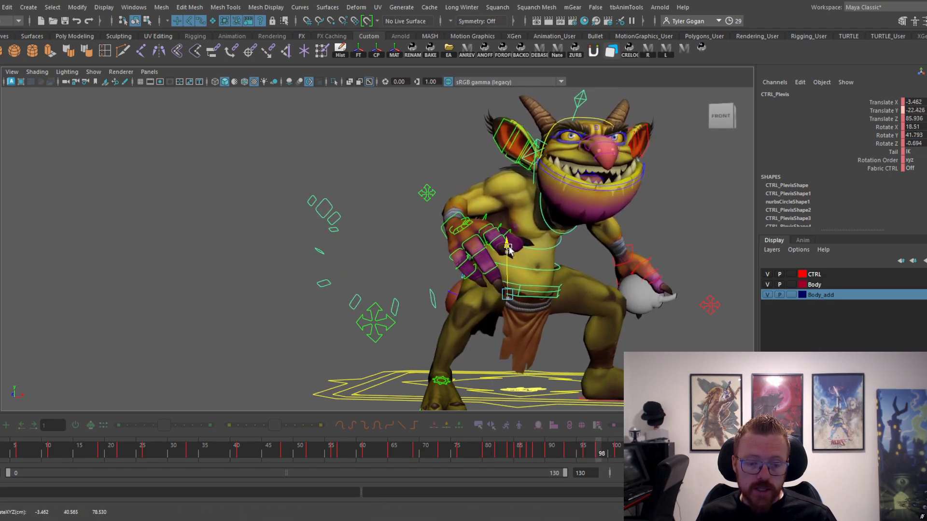
pyautogui.moveTo(597, 449); pyautogui.dragTo(554, 461)
# - Play back the bomb throw to check the pelvis's weight shift and settle
pyautogui.hotkey('alt', 'v')
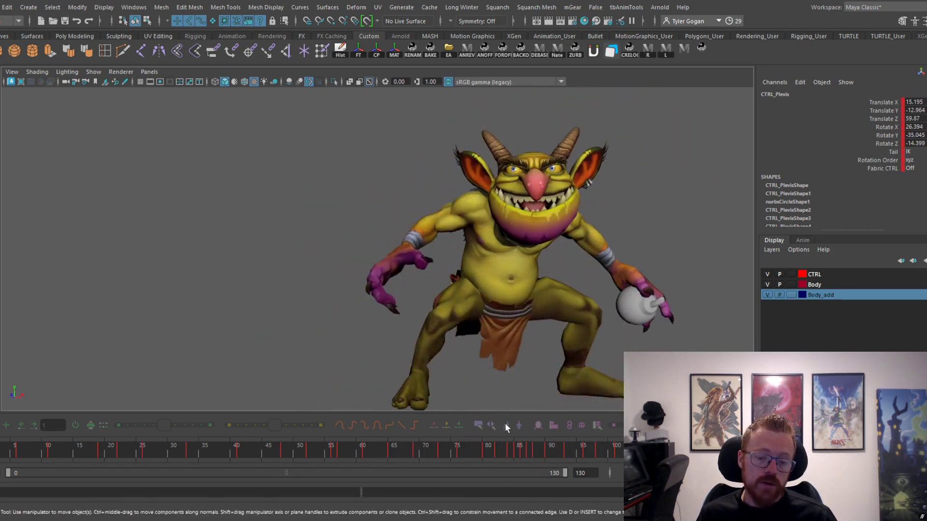
pyautogui.press('Escape')
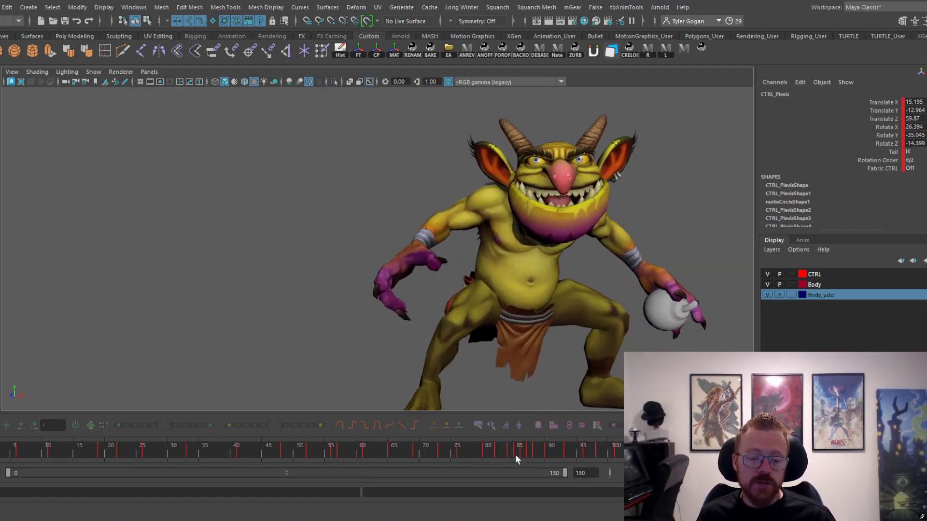
pyautogui.click(516, 454)
pyautogui.hotkey('alt', 'v')
pyautogui.press('Escape')
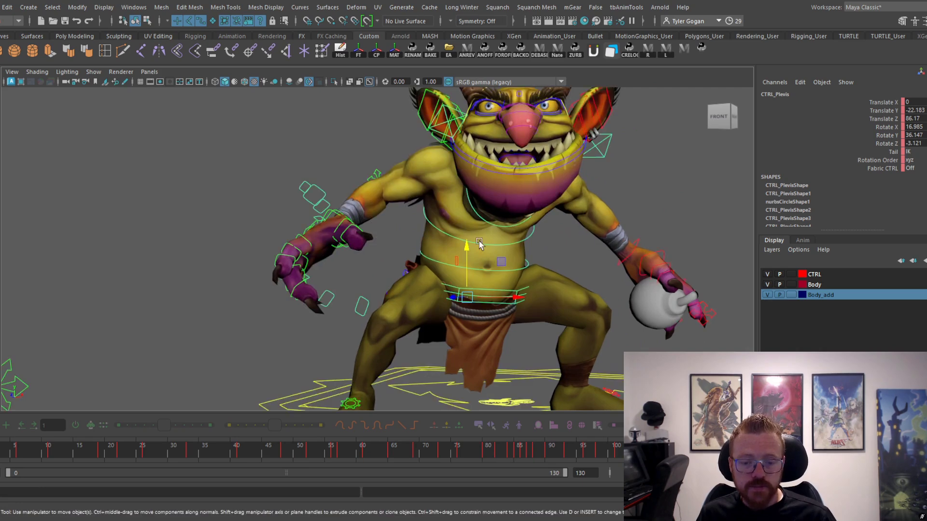
# - Try rotating the CTRL_Spine_2 control around its Z axis
pyautogui.scroll(3, 479, 242)
pyautogui.click(468, 240)
pyautogui.click(467, 247)
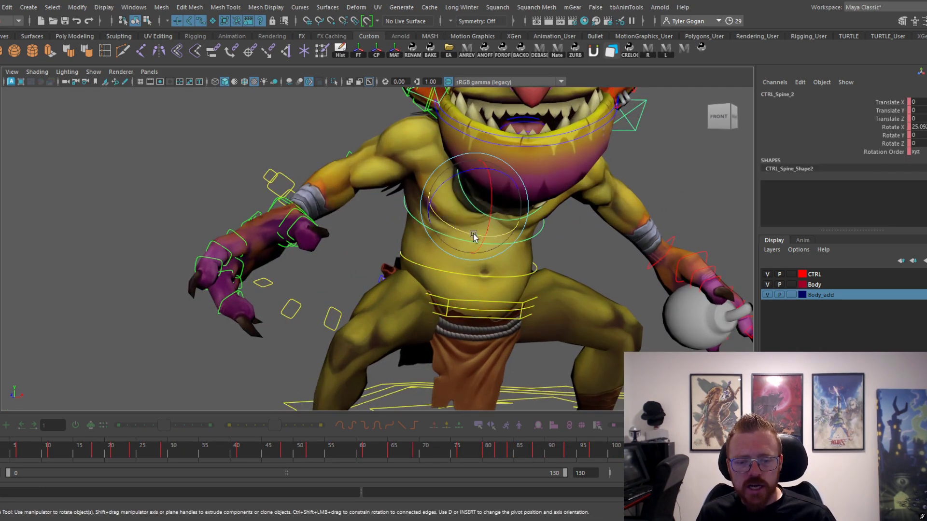
pyautogui.hotkey('ctrl', 'z')
# - Try tilting the pelvis rotate control around its Z axis at the start of the animation
pyautogui.moveTo(168, 452); pyautogui.dragTo(1, 455)
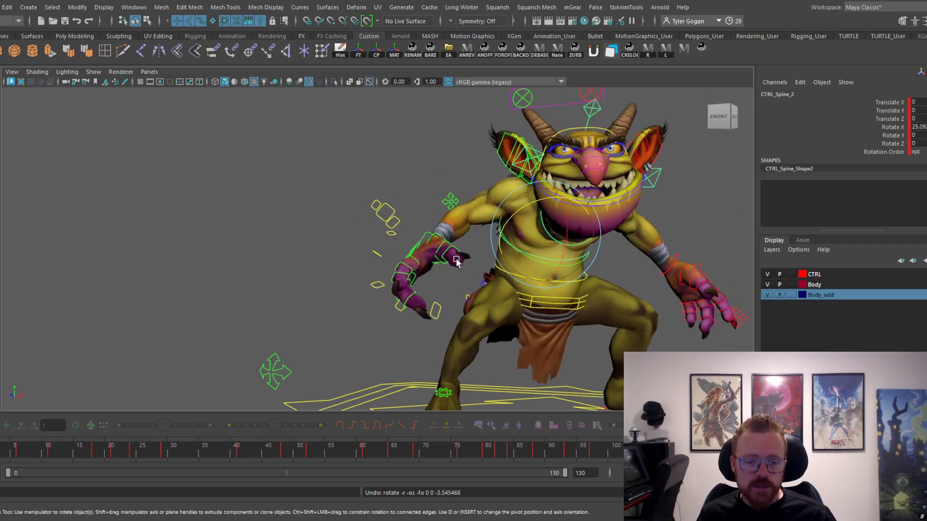
pyautogui.keyDown('alt'); pyautogui.moveTo(484, 264); pyautogui.dragTo(431, 245); pyautogui.keyUp('alt')
pyautogui.keyDown('alt'); pyautogui.moveTo(430, 244); pyautogui.dragTo(478, 289, button='right'); pyautogui.keyUp('alt')
pyautogui.press('w')
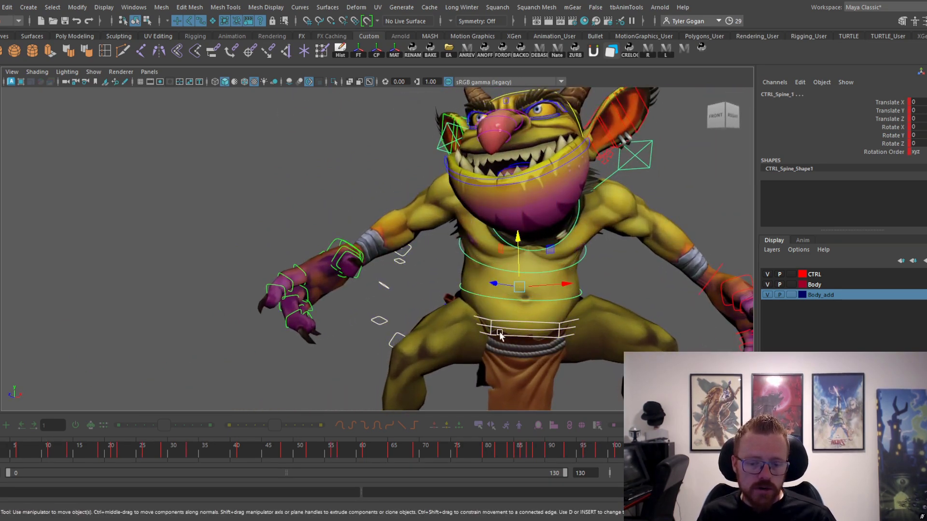
pyautogui.press('e')
pyautogui.moveTo(514, 330); pyautogui.dragTo(507, 295)
pyautogui.hotkey('ctrl', 'z')
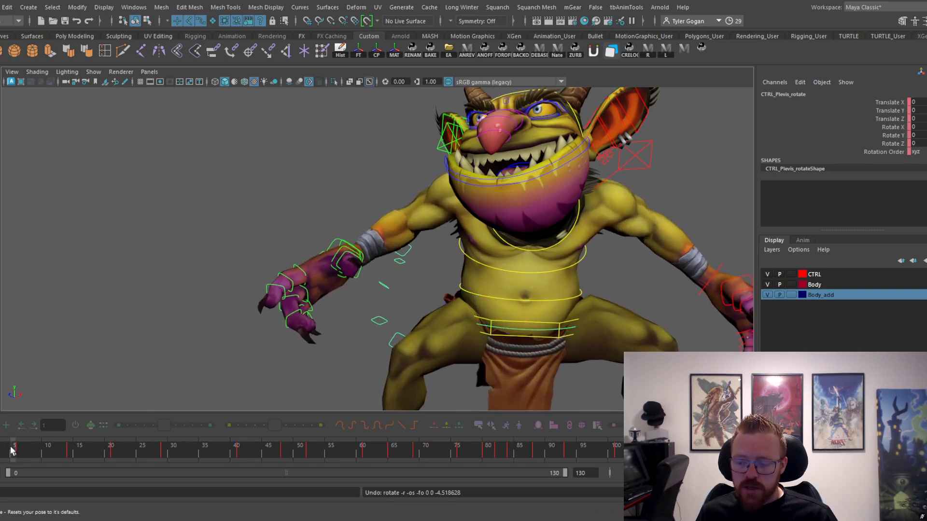
# - Tilt the pelvis rotate control to Rotate Z -2.034 at frame 14
pyautogui.moveTo(12, 451); pyautogui.dragTo(71, 452)
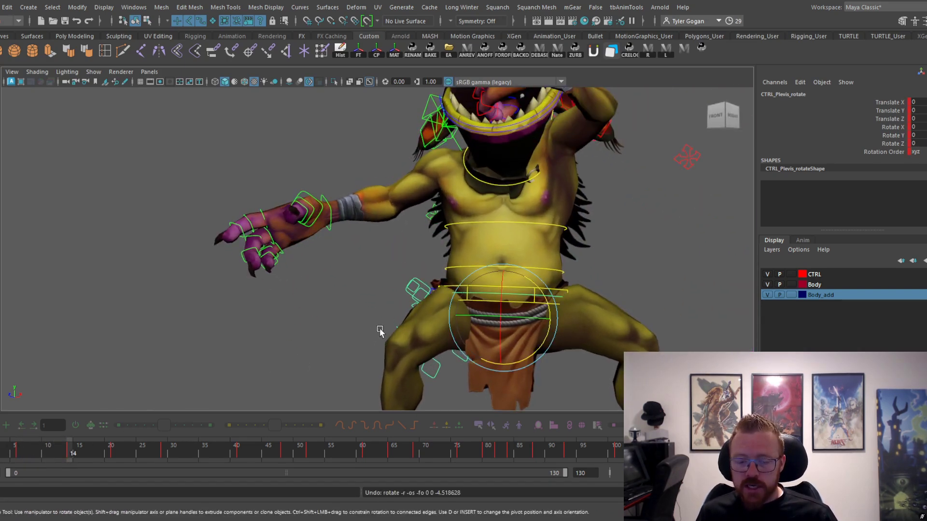
pyautogui.keyDown('alt'); pyautogui.moveTo(380, 330); pyautogui.dragTo(427, 296); pyautogui.keyUp('alt')
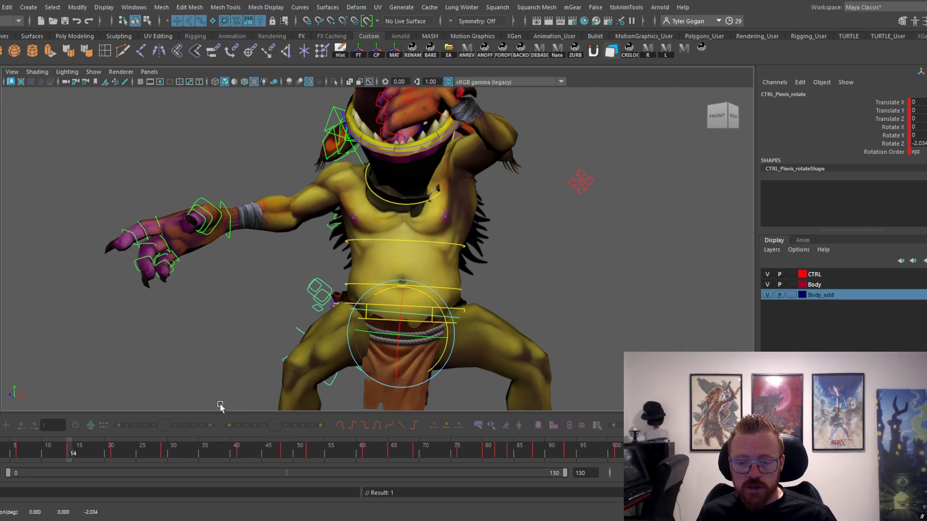
# - Try tilting the pelvis rotate control to Rotate Z 4.658 at frame 42
pyautogui.moveTo(72, 455); pyautogui.dragTo(246, 446)
pyautogui.keyDown('alt'); pyautogui.moveTo(488, 308); pyautogui.dragTo(476, 291); pyautogui.keyUp('alt')
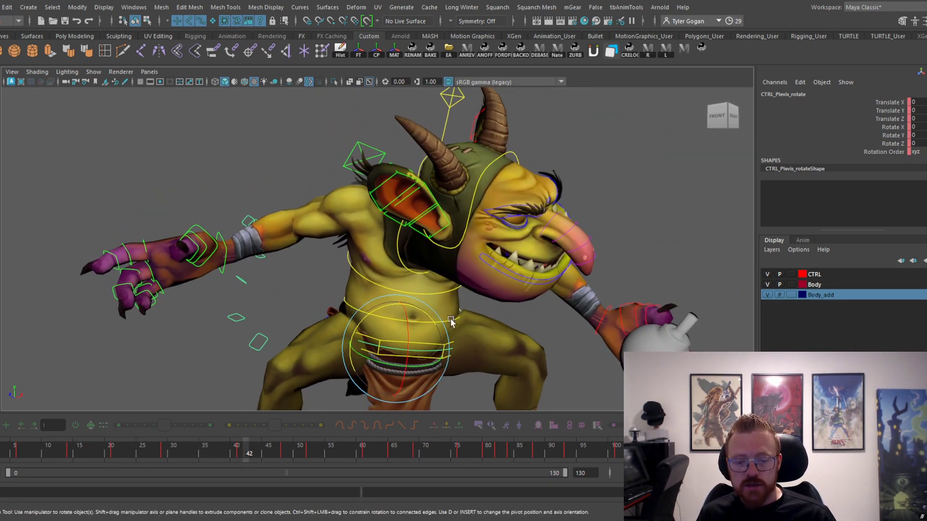
pyautogui.moveTo(427, 314); pyautogui.dragTo(418, 312)
pyautogui.press('s')
pyautogui.moveTo(246, 448)
pyautogui.mouseDown()
pyautogui.moveTo(207, 447)
pyautogui.moveTo(248, 448)
pyautogui.mouseUp()
pyautogui.hotkey('ctrl', 'z')
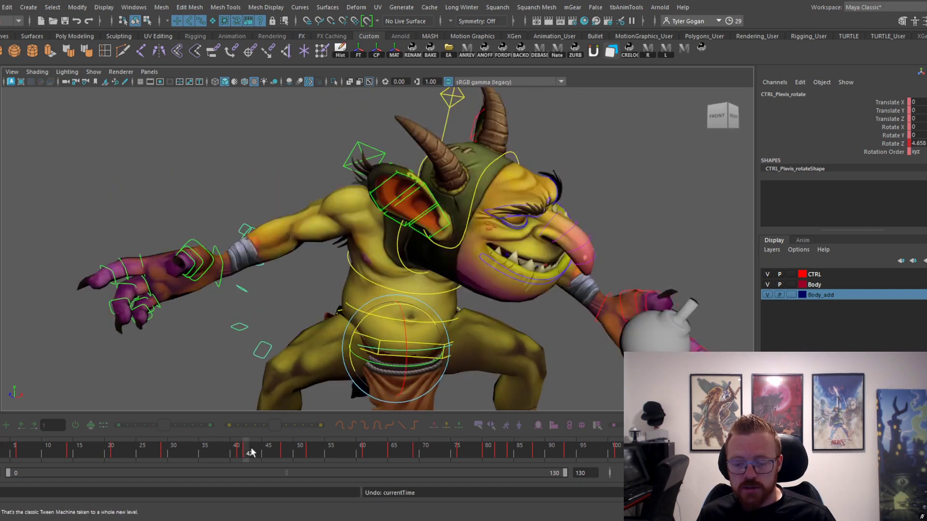
pyautogui.hotkey('ctrl', 'z')
pyautogui.hotkey('ctrl', 'z')
# - Tilt the pelvis rotate control to Rotate Z 6.118 at frame 41 and key it
pyautogui.click(240, 448)
pyautogui.moveTo(389, 298); pyautogui.dragTo(381, 300)
pyautogui.press('s')
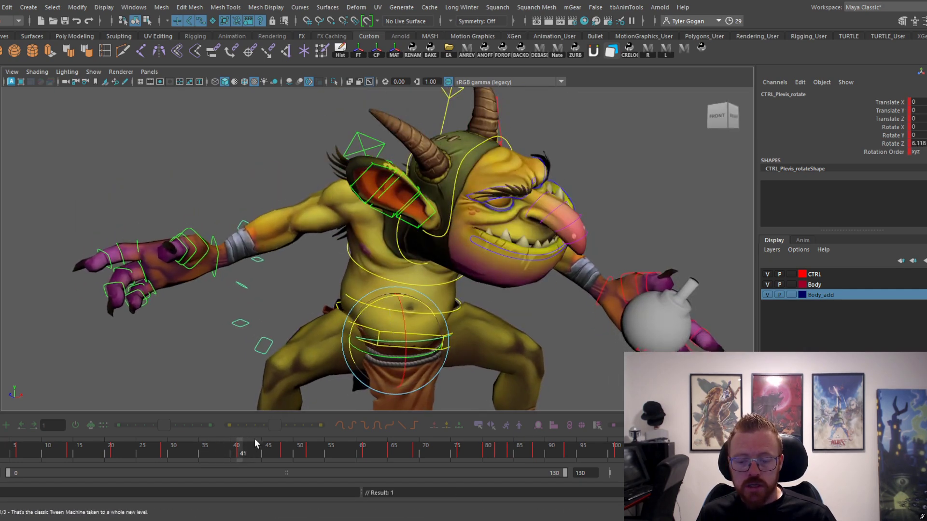
# - Adjust the pelvis rotate control's tilt at frame 52, then set Rotate Z to 6.52 at frame 69 and 7.584 at frame 76
pyautogui.moveTo(242, 448); pyautogui.dragTo(309, 451)
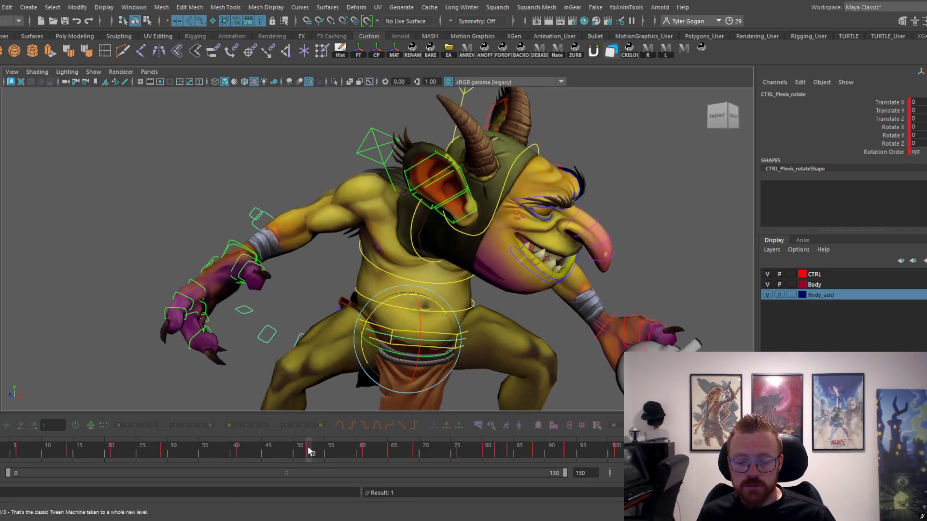
pyautogui.moveTo(390, 302); pyautogui.dragTo(393, 299)
pyautogui.moveTo(307, 452); pyautogui.dragTo(416, 453)
pyautogui.moveTo(464, 240); pyautogui.dragTo(464, 242)
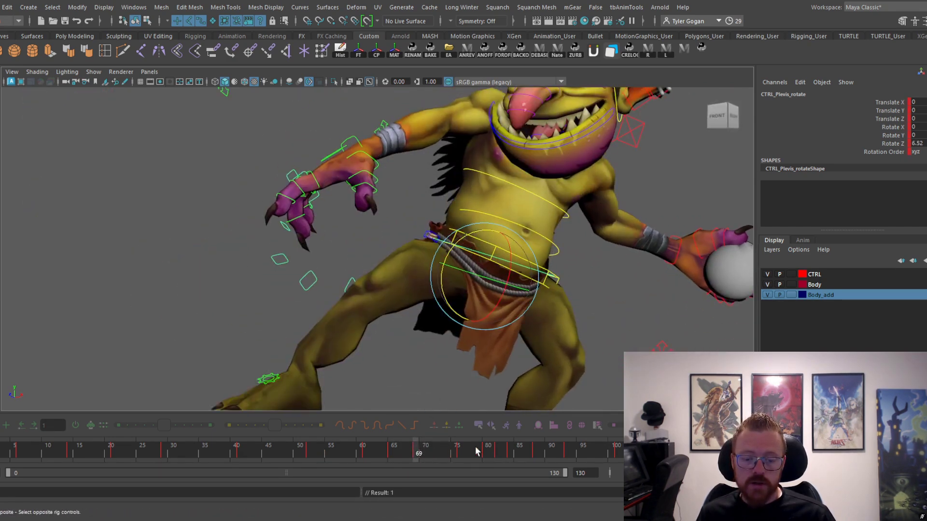
pyautogui.moveTo(475, 451); pyautogui.dragTo(460, 412)
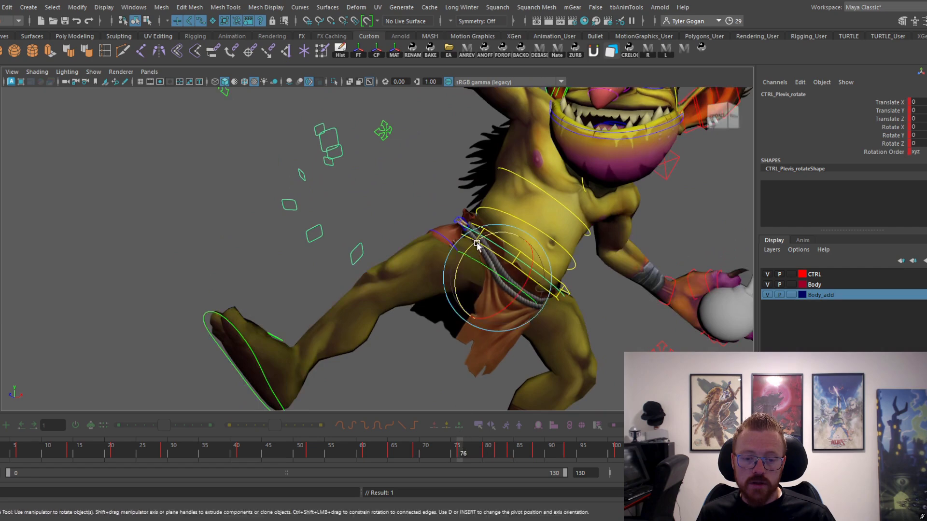
pyautogui.moveTo(477, 244); pyautogui.dragTo(475, 249)
# - Play back the animation with the rig controls hidden to examine the new hip tilts
pyautogui.keyDown('alt'); pyautogui.moveTo(549, 253); pyautogui.dragTo(447, 243, button='right'); pyautogui.keyUp('alt')
pyautogui.keyDown('alt'); pyautogui.moveTo(447, 242); pyautogui.dragTo(461, 299, button='middle'); pyautogui.keyUp('alt')
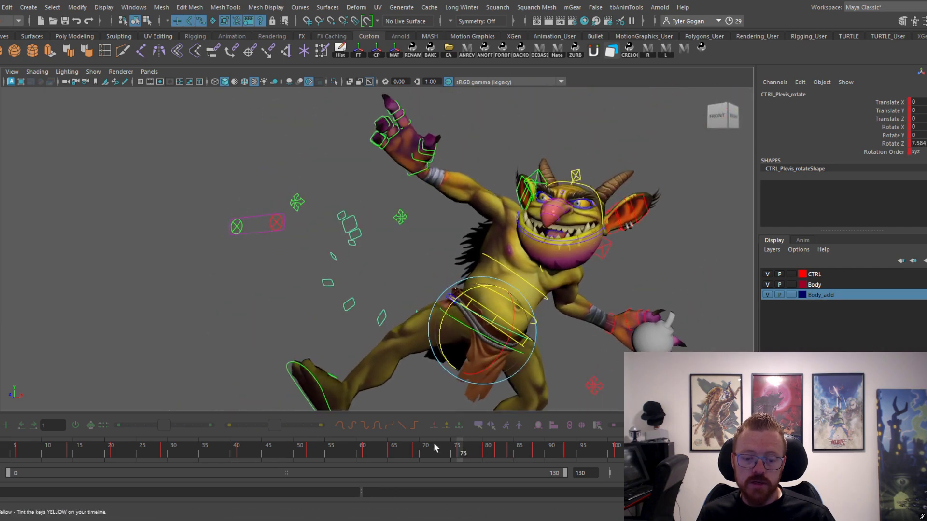
pyautogui.moveTo(436, 448); pyautogui.dragTo(404, 416)
pyautogui.keyDown('alt'); pyautogui.moveTo(479, 302); pyautogui.dragTo(467, 303, button='right'); pyautogui.keyUp('alt')
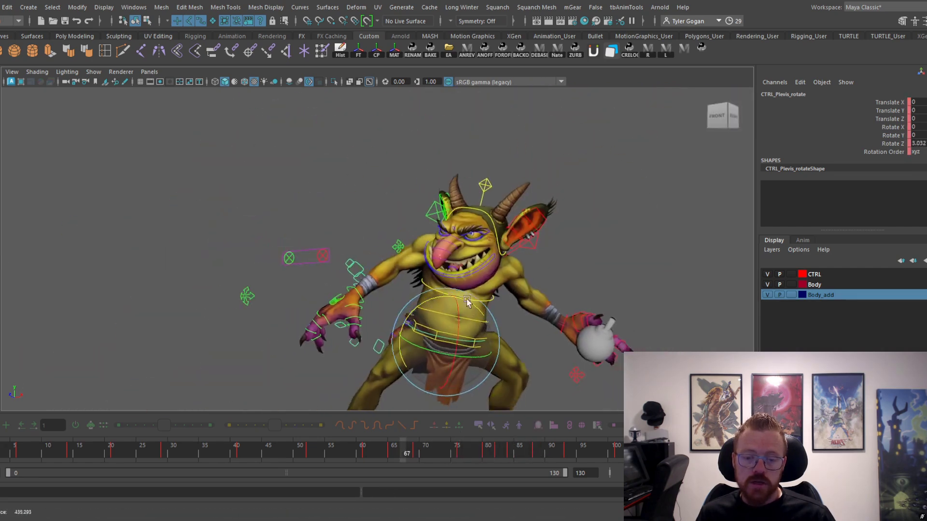
pyautogui.hotkey('alt', 'v')
pyautogui.hotkey('alt', '1')
pyautogui.keyDown('alt'); pyautogui.moveTo(529, 268); pyautogui.dragTo(407, 296, button='right'); pyautogui.keyUp('alt')
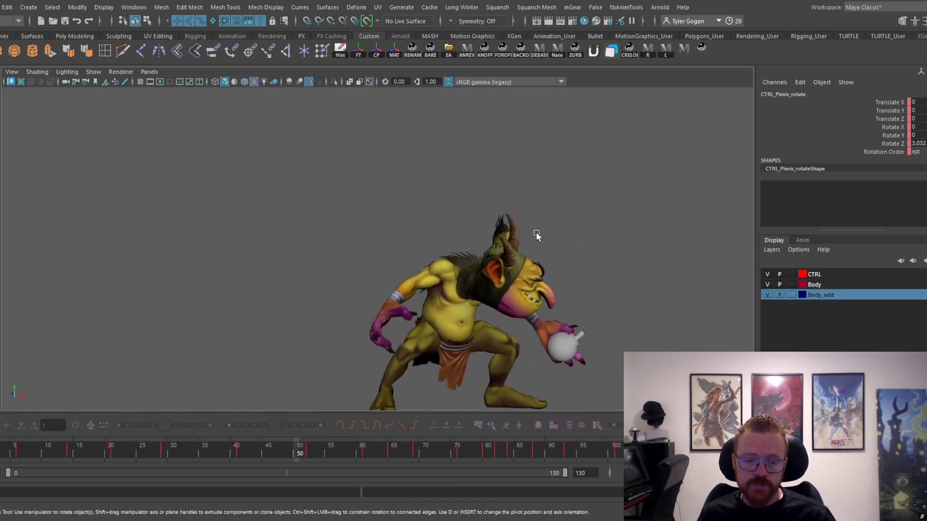
# - Select the left hand IK control and play and scrub frames 11 to 24 to examine the hand's path past the mouth
pyautogui.click(865, 451)
pyautogui.moveTo(153, 461); pyautogui.dragTo(120, 452)
pyautogui.click(573, 320)
pyautogui.moveTo(485, 242); pyautogui.dragTo(414, 281)
pyautogui.moveTo(111, 452); pyautogui.dragTo(50, 450)
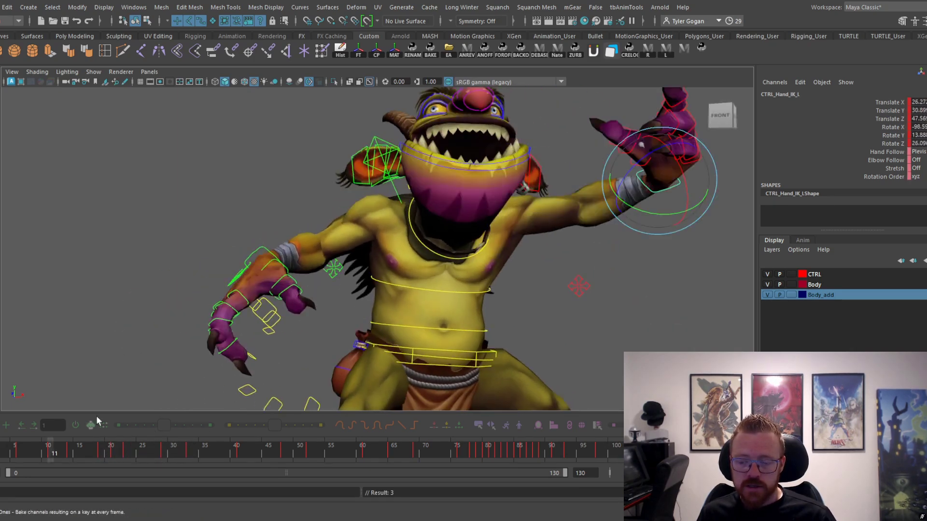
pyautogui.hotkey('alt', 'v')
pyautogui.moveTo(139, 449)
pyautogui.mouseDown()
pyautogui.moveTo(99, 449)
pyautogui.moveTo(136, 454)
pyautogui.mouseUp()
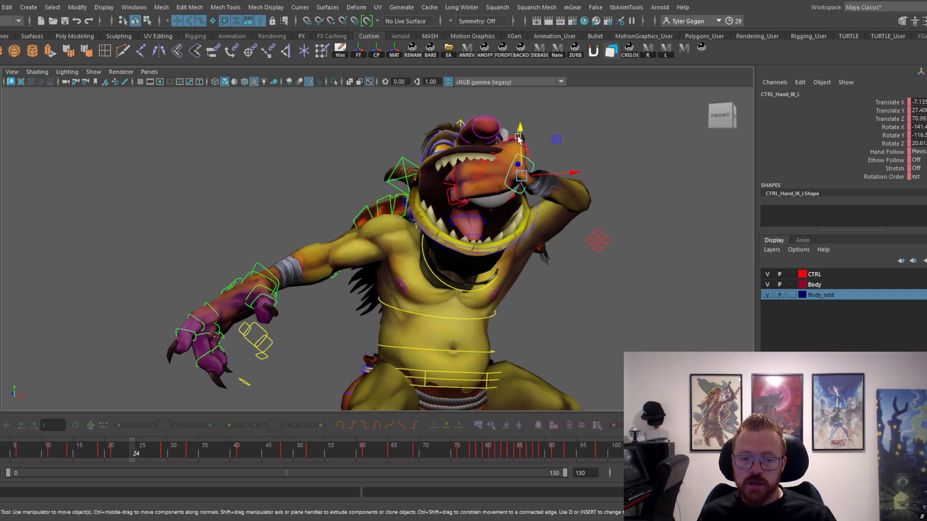
# - Lower the left hand IK control to about Translate Y 18.9 and rotate it to about Rotate Z 56.4 at frame 24
pyautogui.moveTo(518, 138); pyautogui.dragTo(520, 181)
pyautogui.press('e')
pyautogui.moveTo(498, 211); pyautogui.dragTo(529, 221)
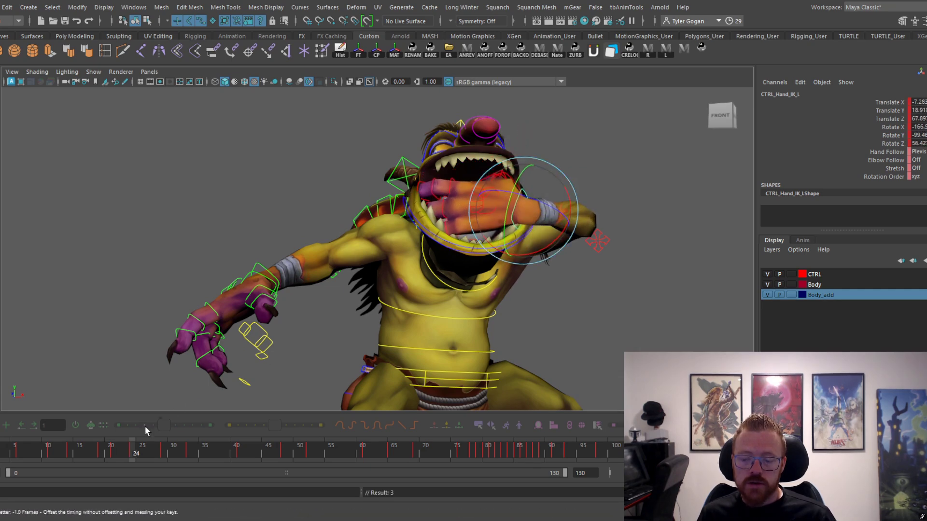
# - Rotate the left hand IK control to about X -142.8, Y -108.8, Z 32.5 at frame 21, key the rotation and play it back
pyautogui.moveTo(133, 448); pyautogui.dragTo(112, 458)
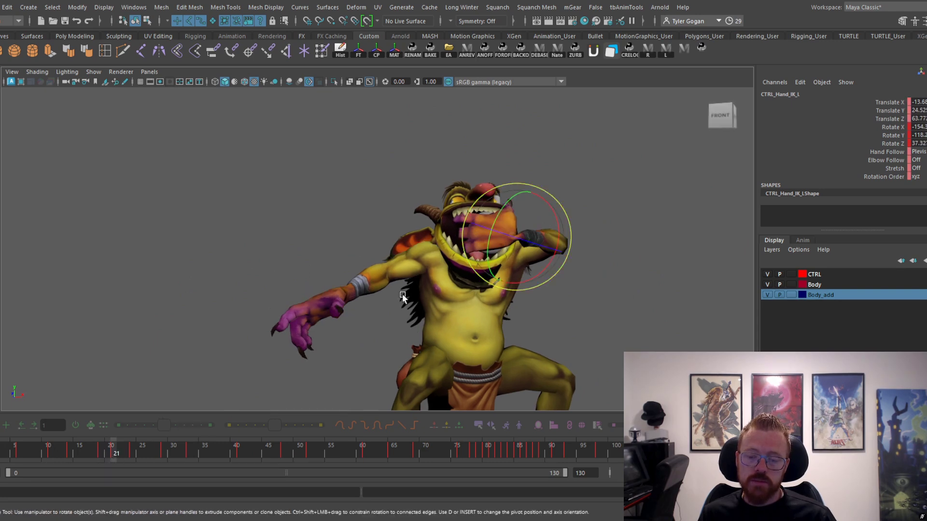
pyautogui.hotkey('shift', 'e')
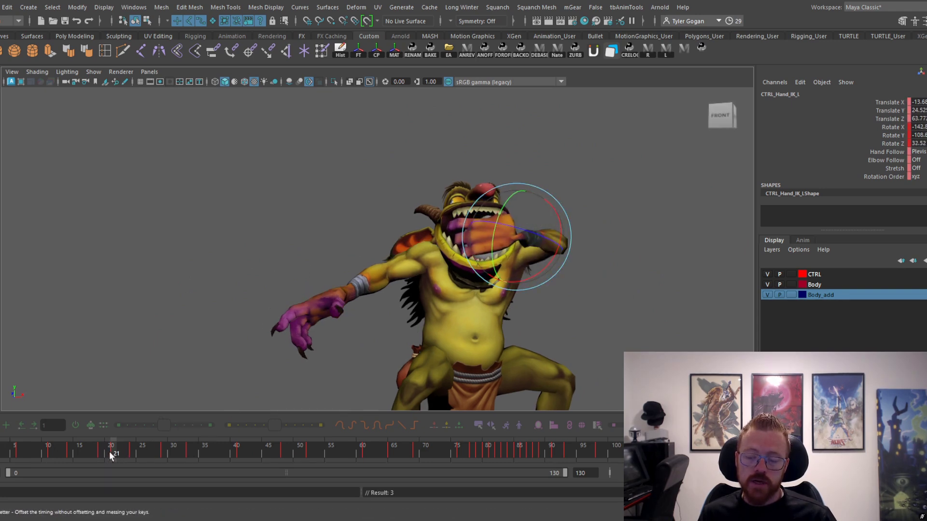
pyautogui.moveTo(109, 451); pyautogui.dragTo(136, 448)
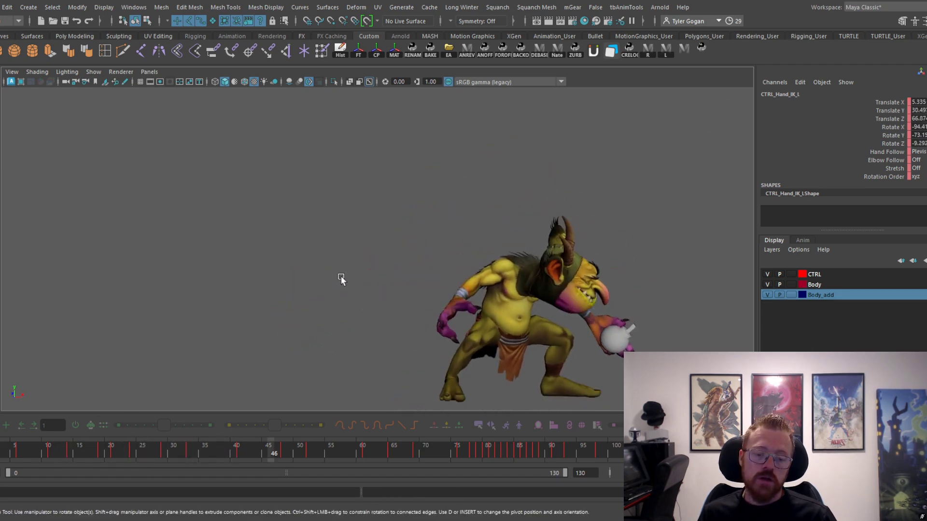